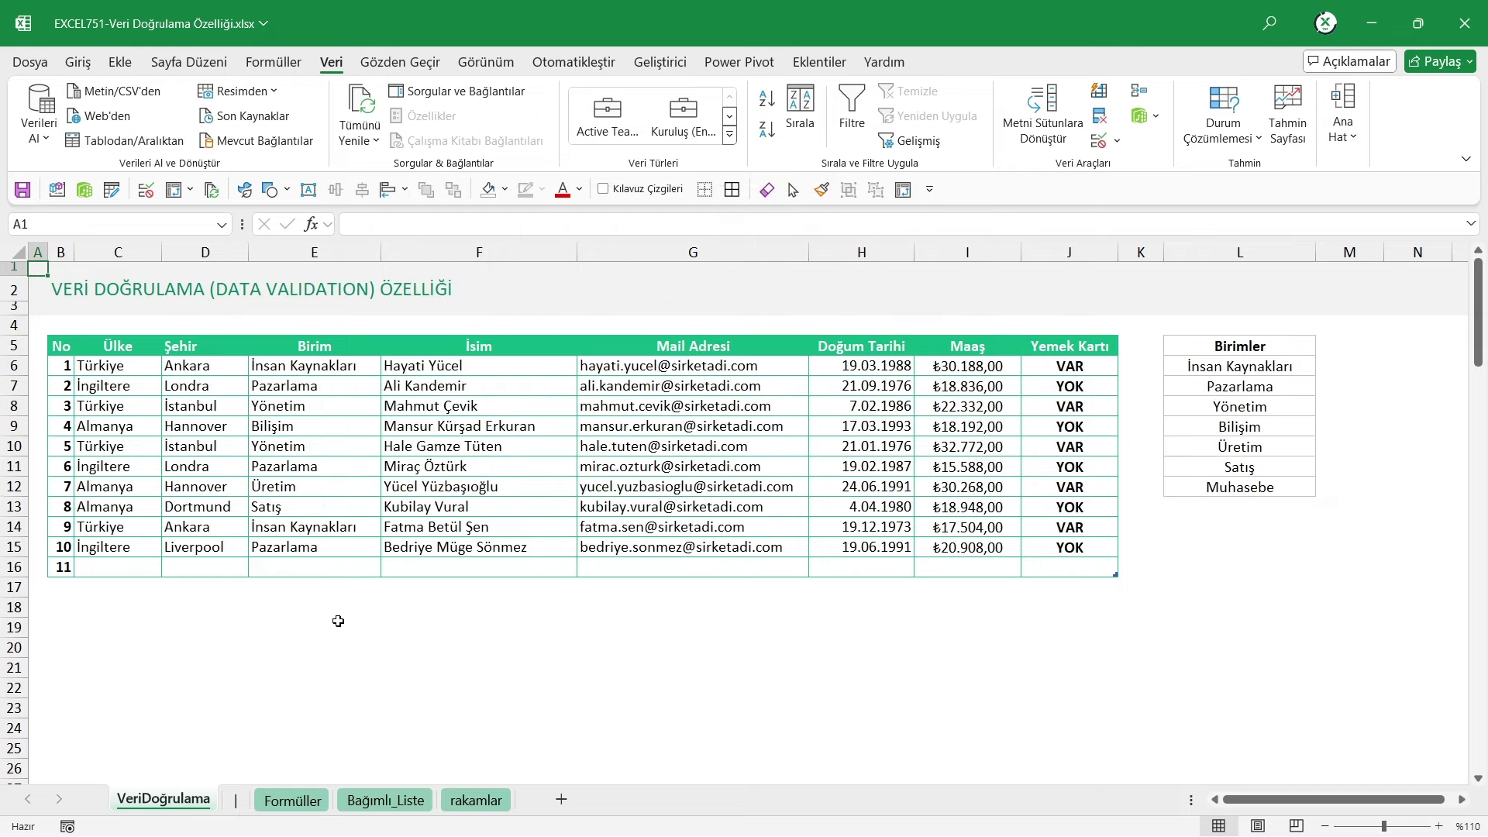
Step: Pick İngiltere from row 11's country dropdown and open its city list
scroll(338, 620, up, 2)
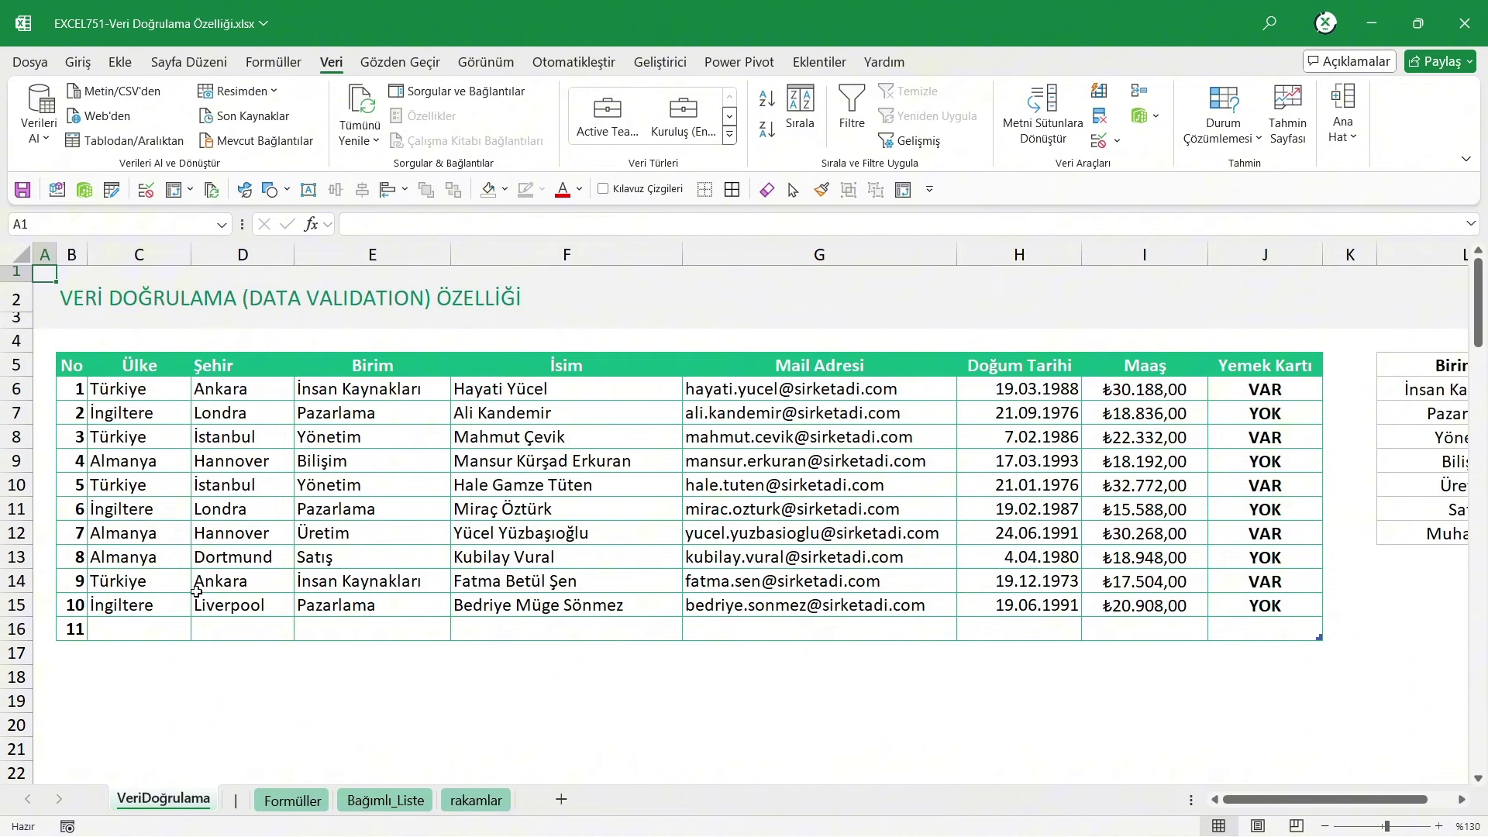
click(167, 629)
click(200, 632)
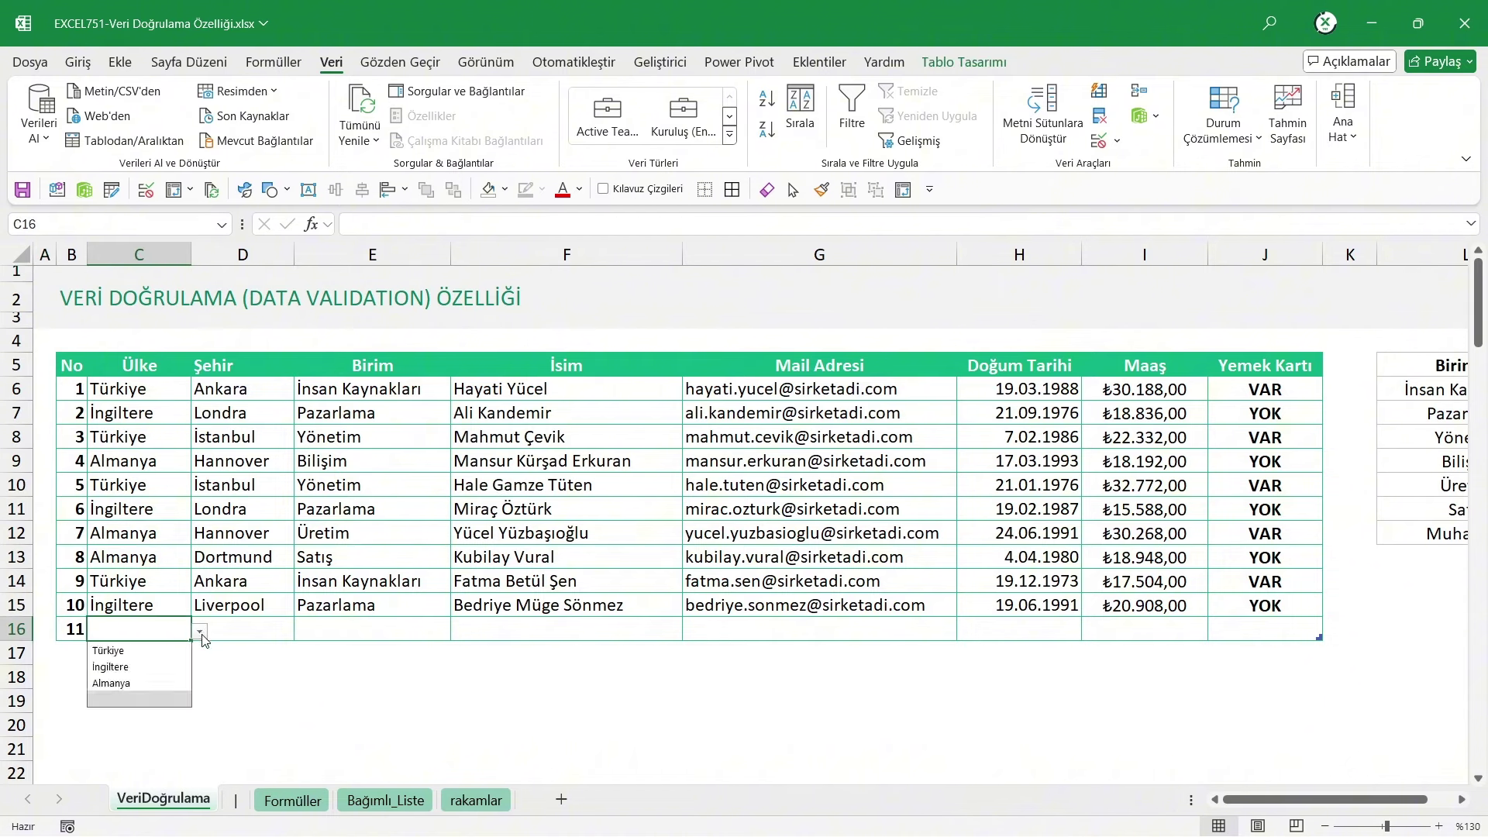
click(166, 667)
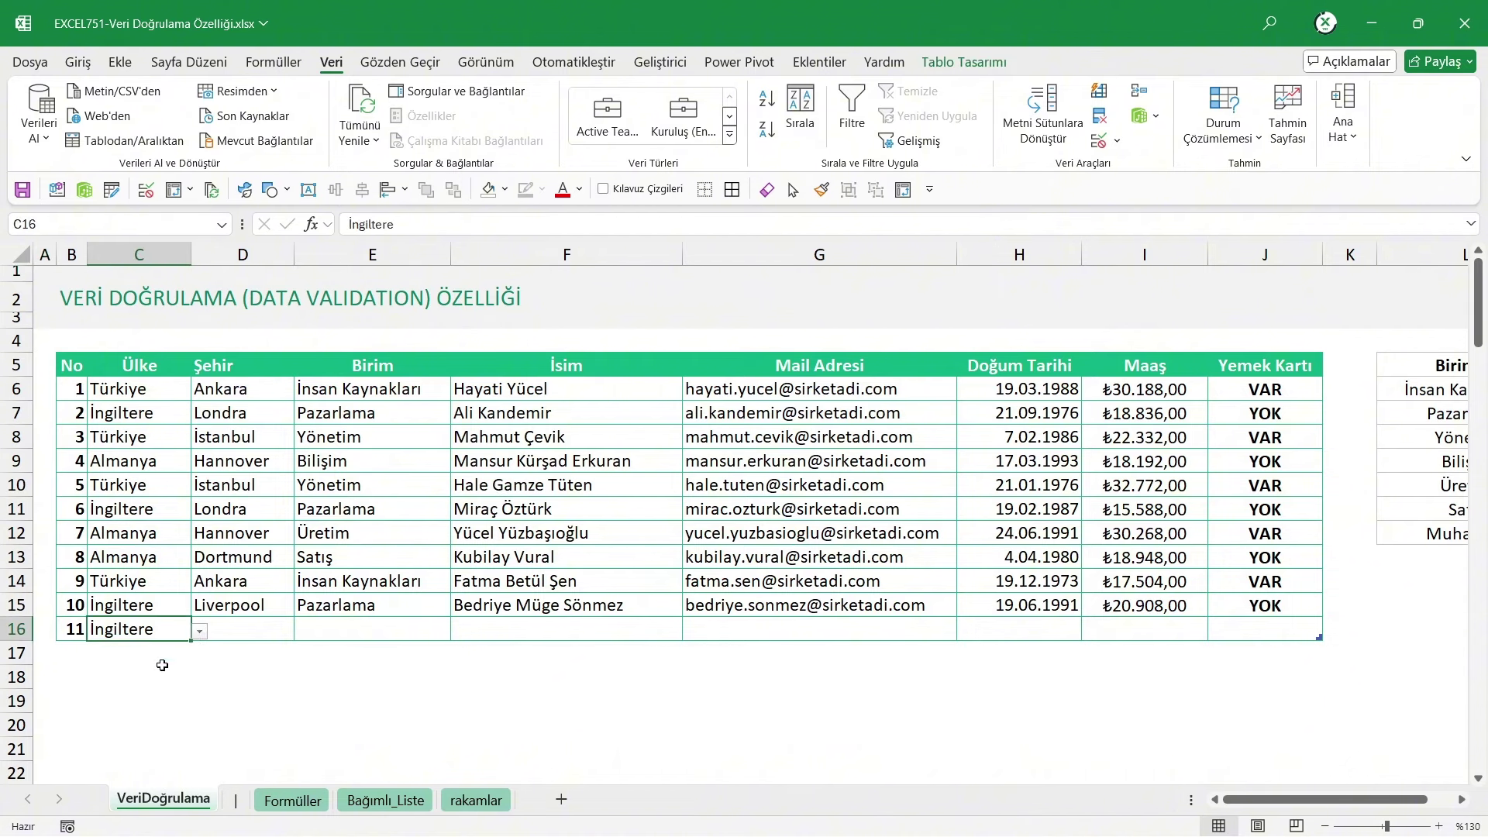
click(274, 632)
click(301, 632)
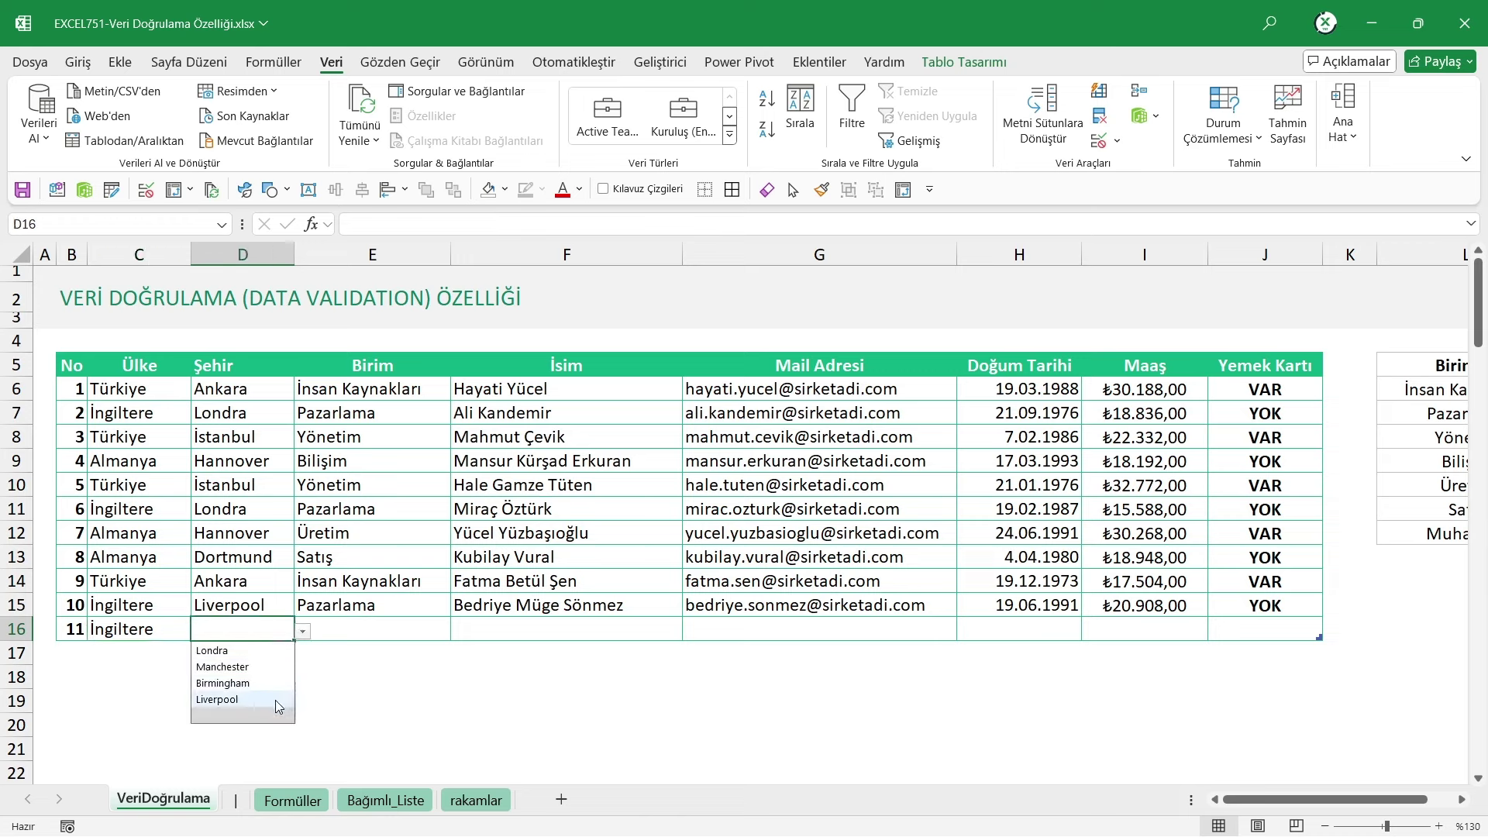
Step: Change row 11's country to Türkiye and choose Ankara as the city
click(168, 625)
click(199, 633)
click(117, 650)
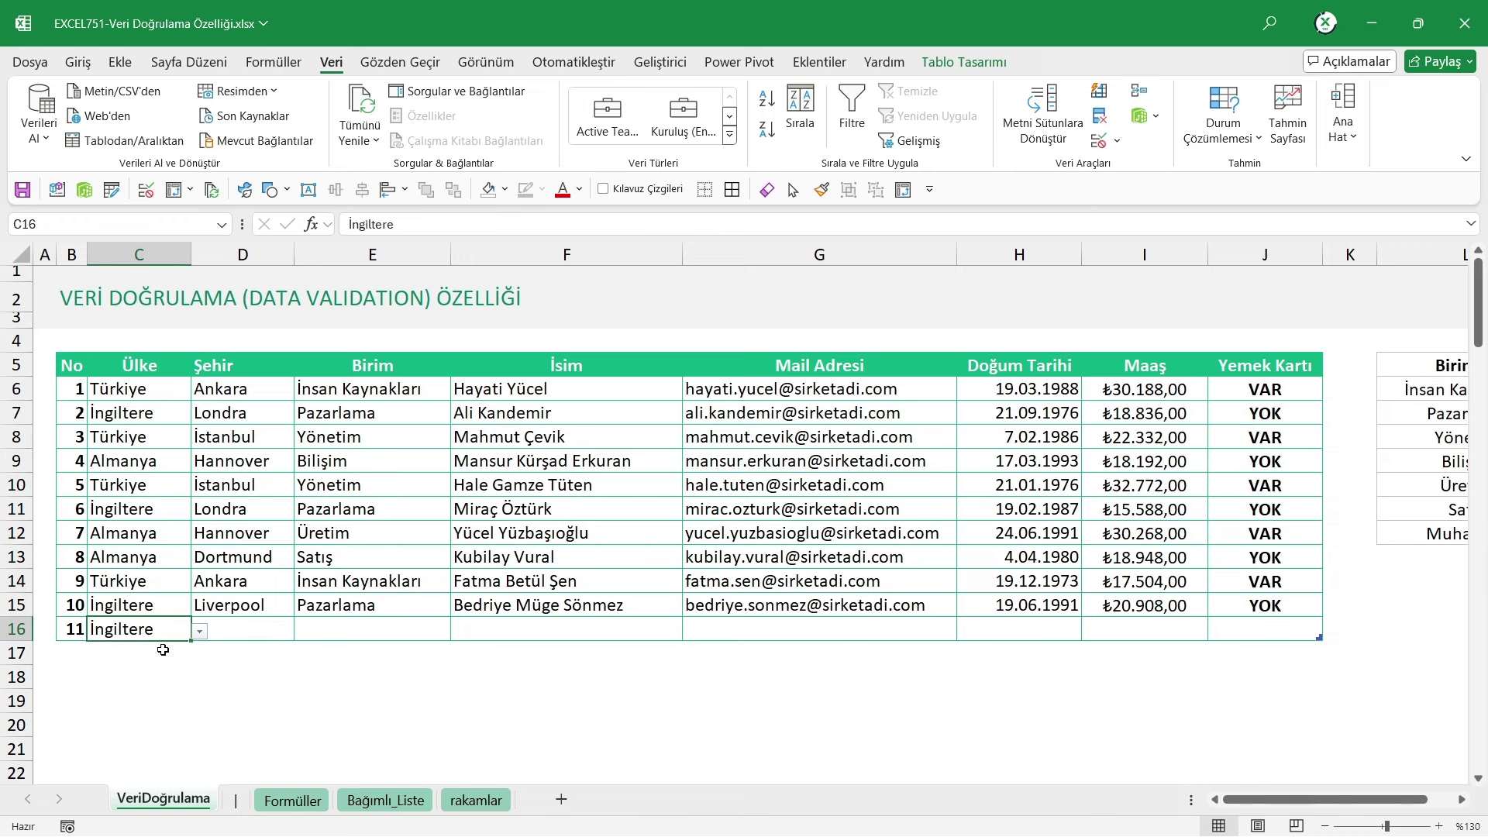
click(256, 631)
click(302, 633)
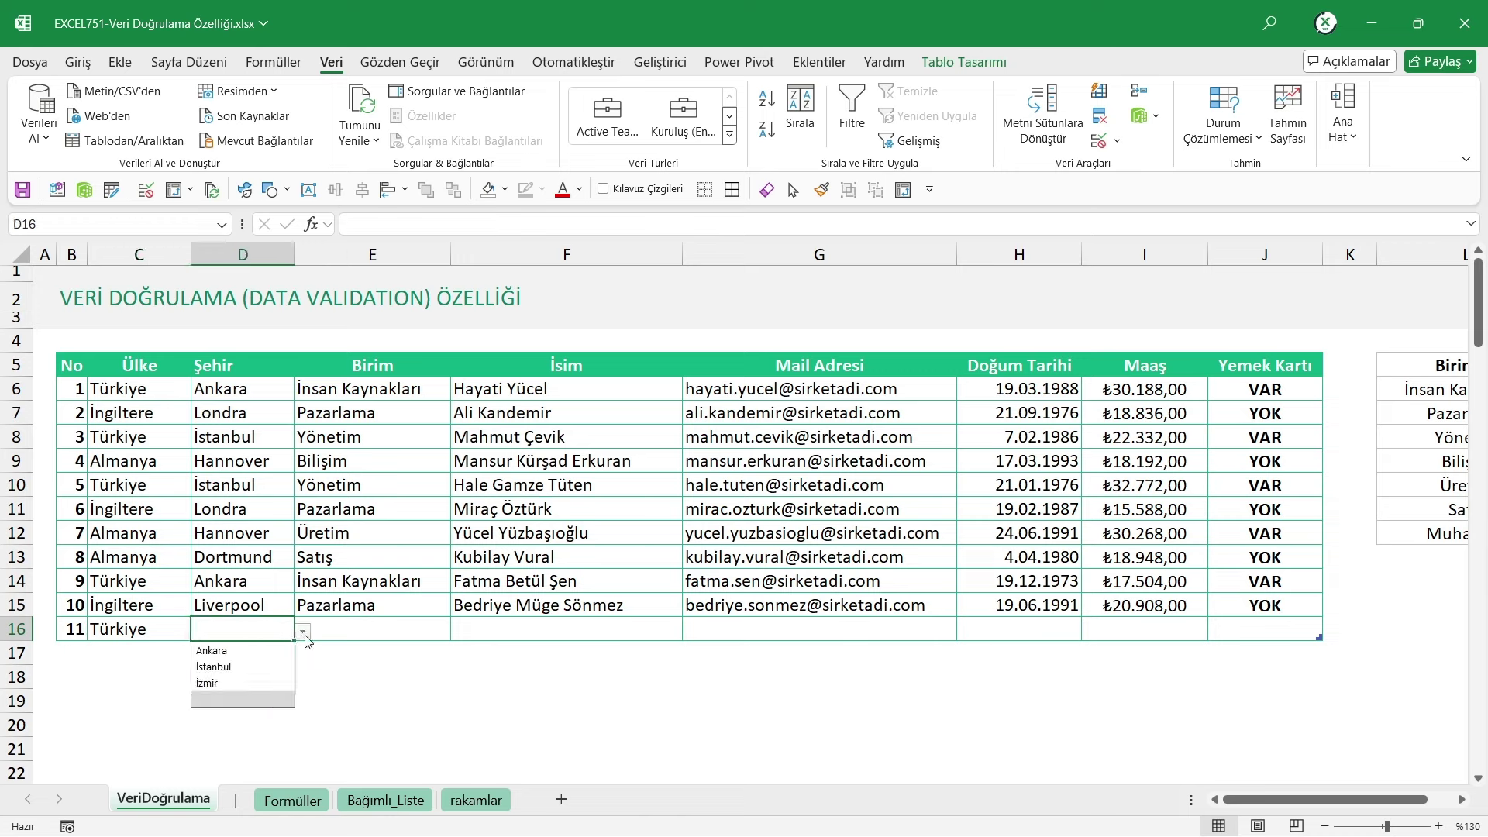
click(265, 654)
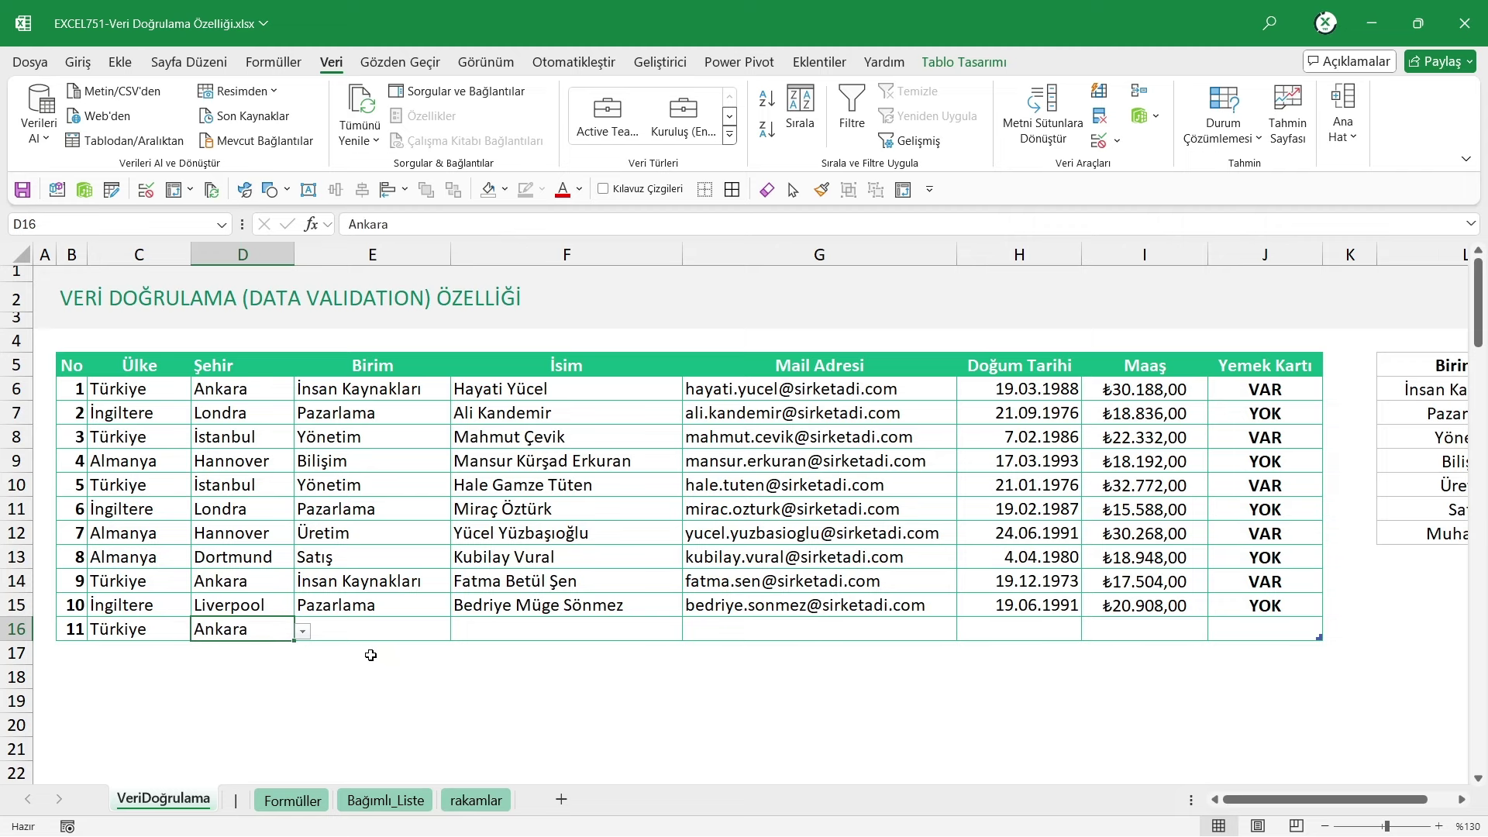
Step: Set row 11's Birim to Bilişim from the dropdown
key(Tab)
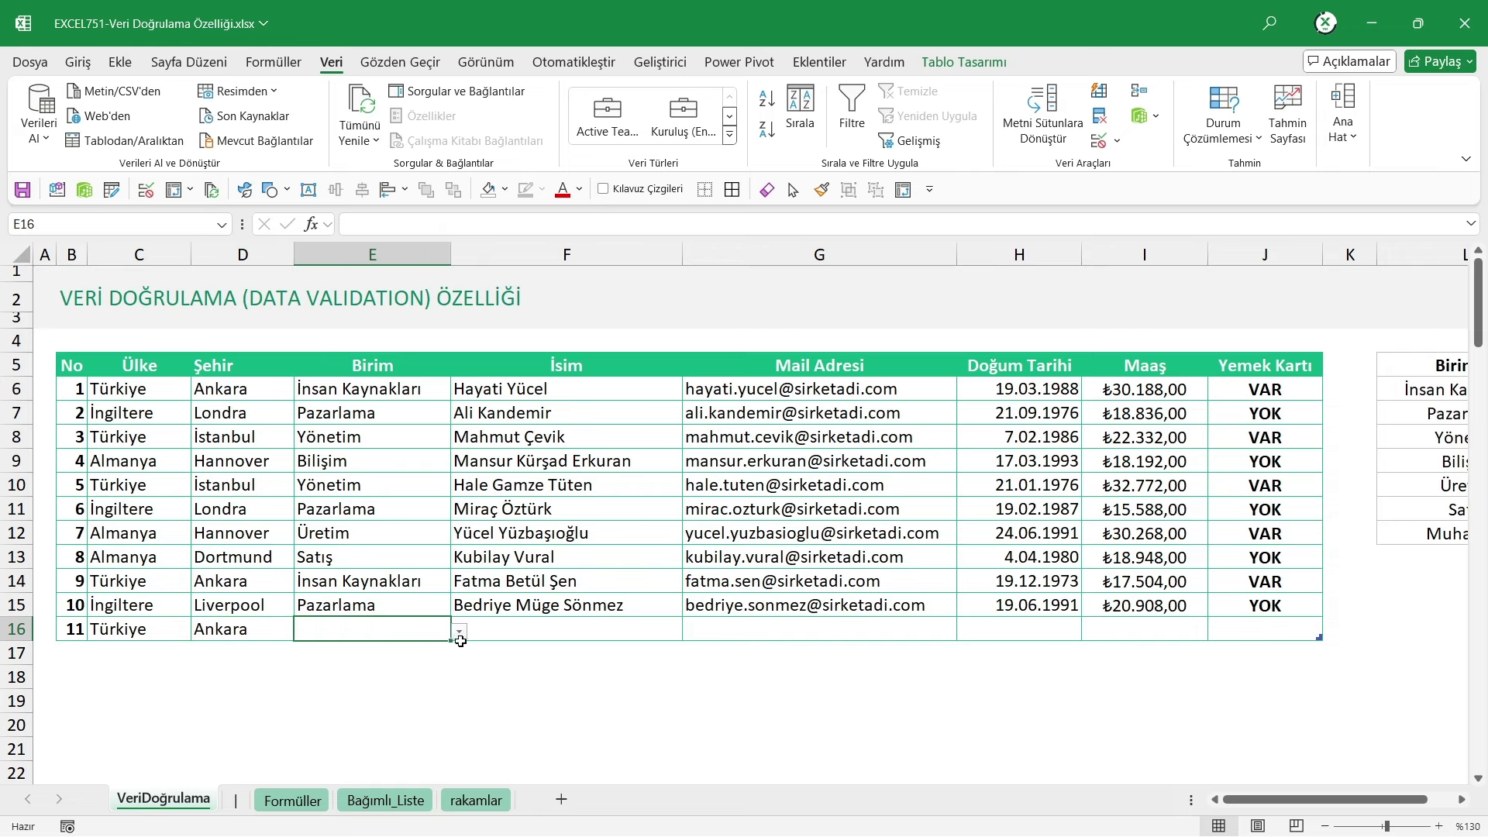
click(460, 631)
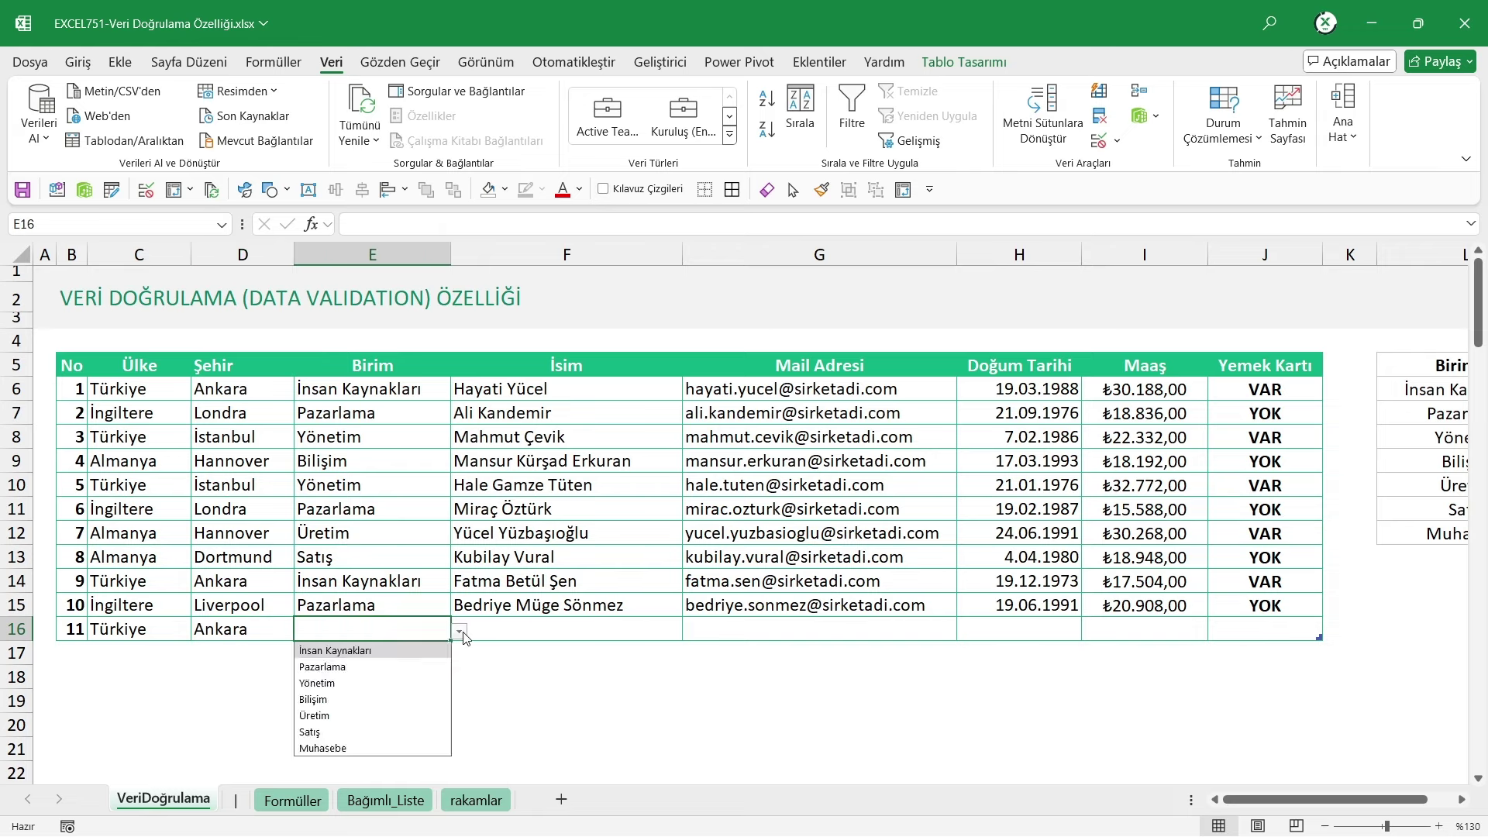
click(401, 703)
Step: Enter the employee's name with digits 12345, decline the warning with Hayır, and remove the digits
click(596, 629)
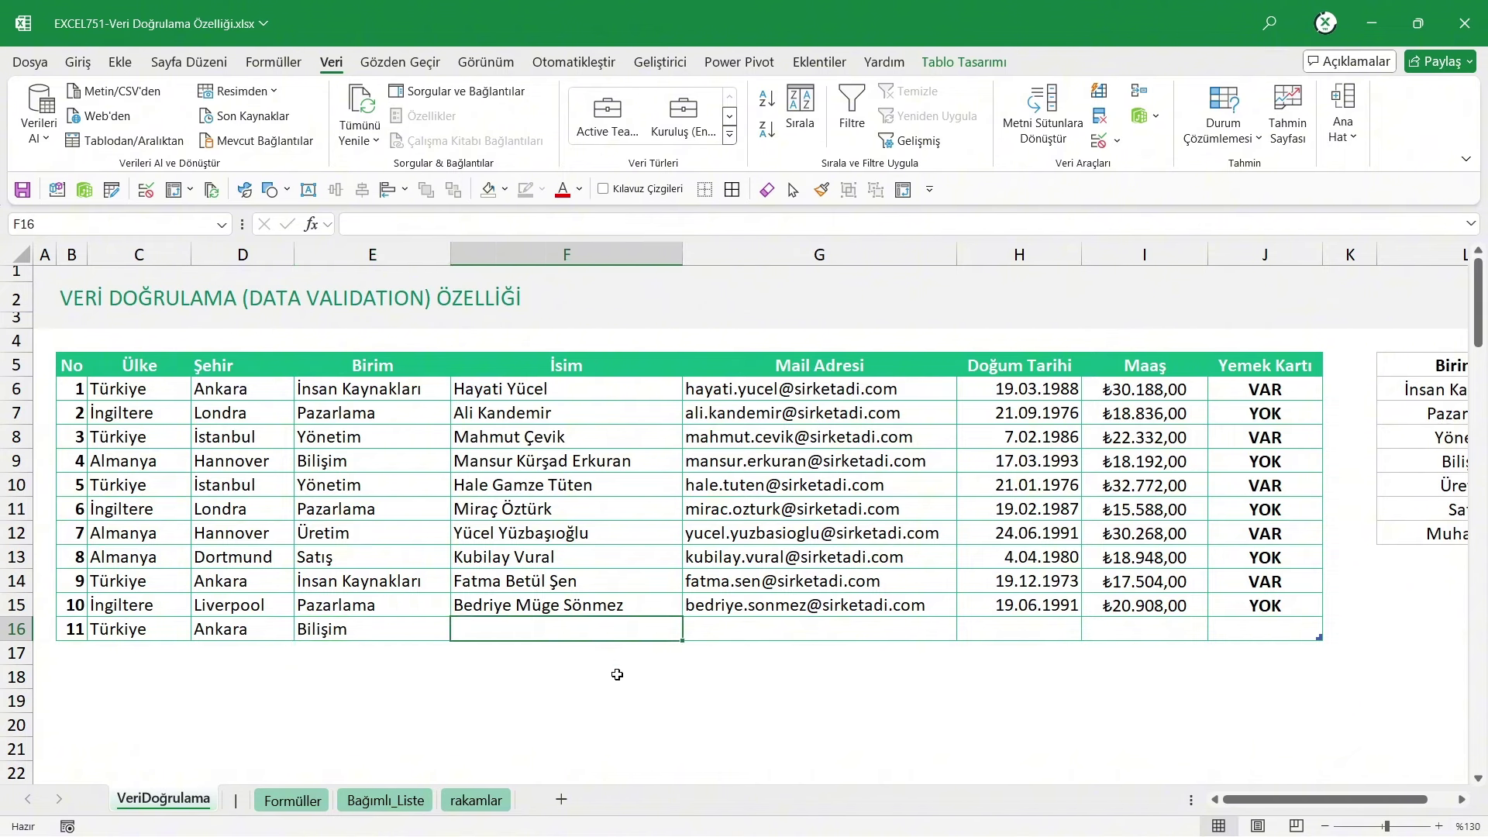
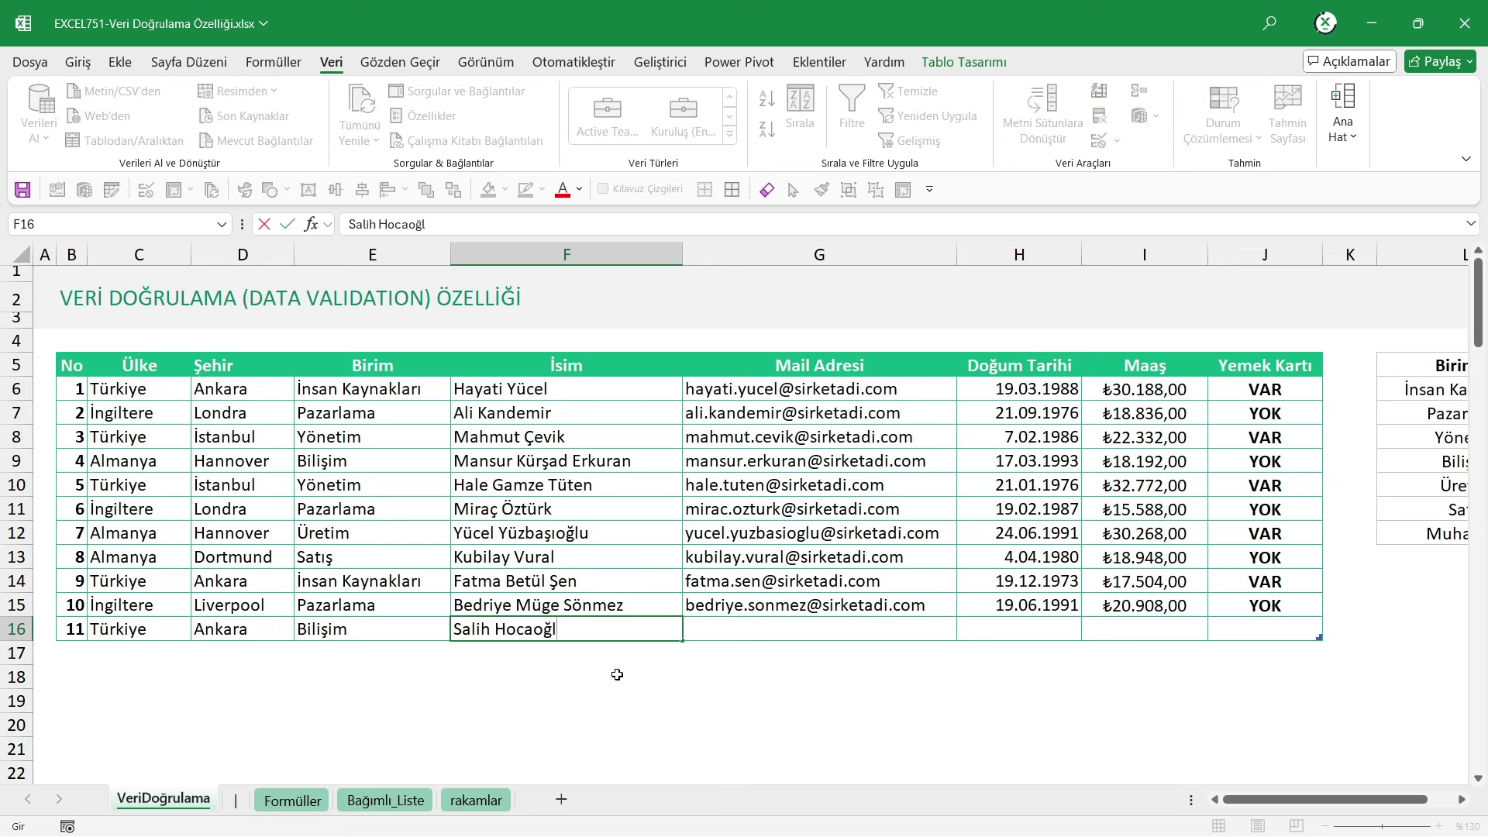
text(12345)
key(Return)
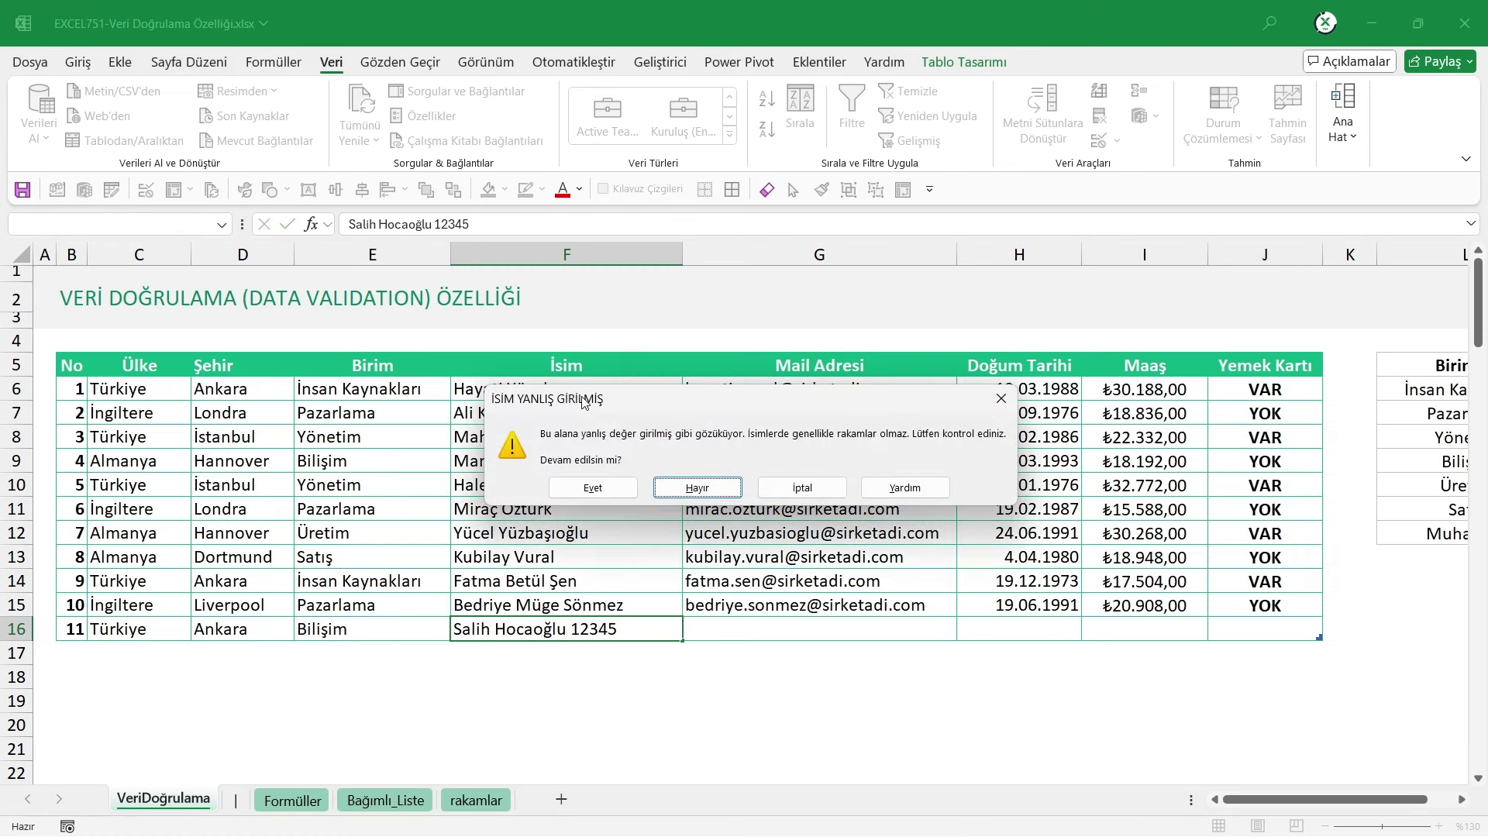
click(717, 490)
double_click(612, 628)
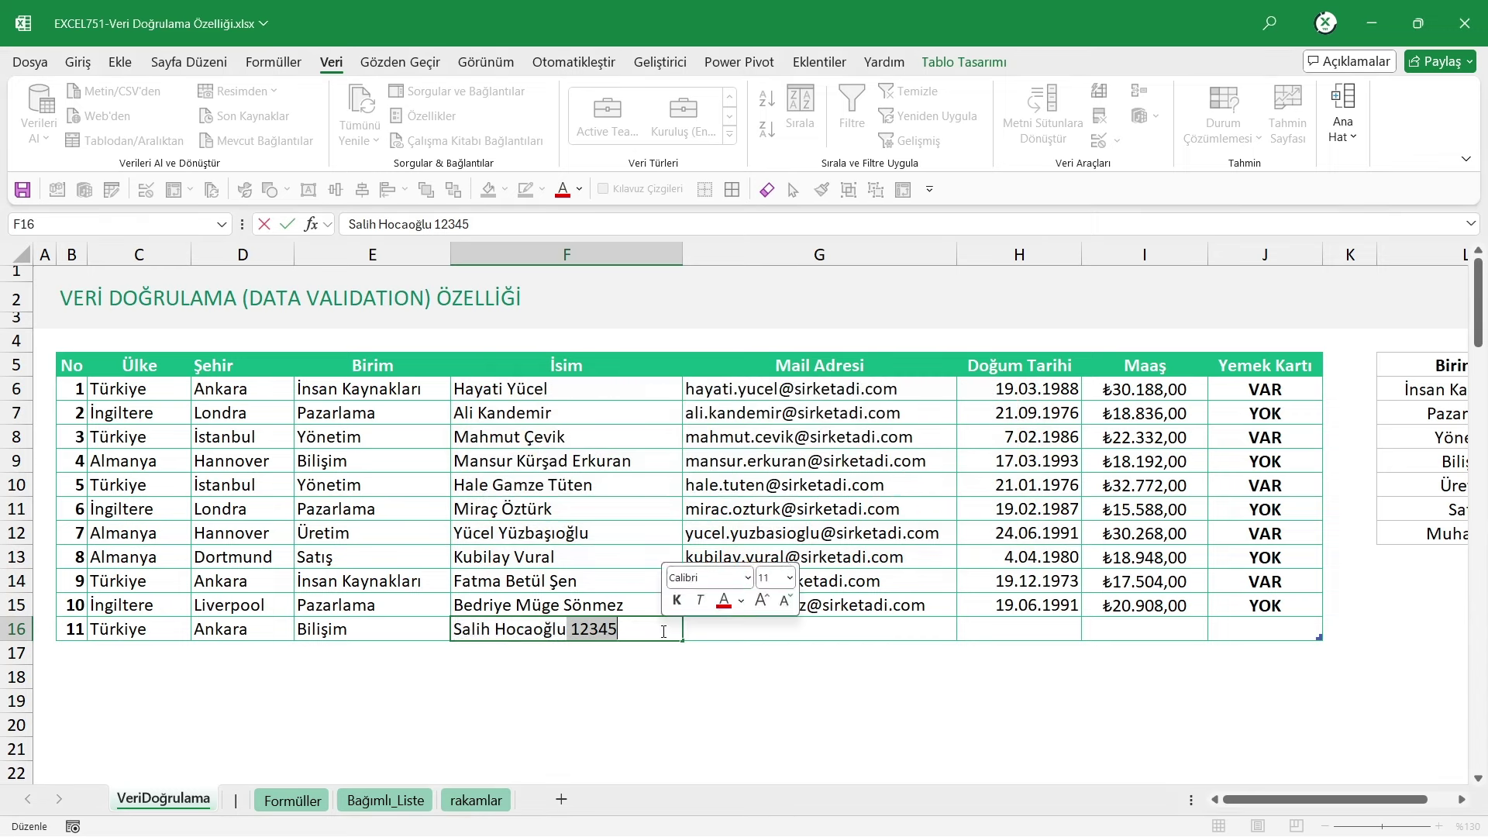
key(BackSpace)
key(ctrl+Return)
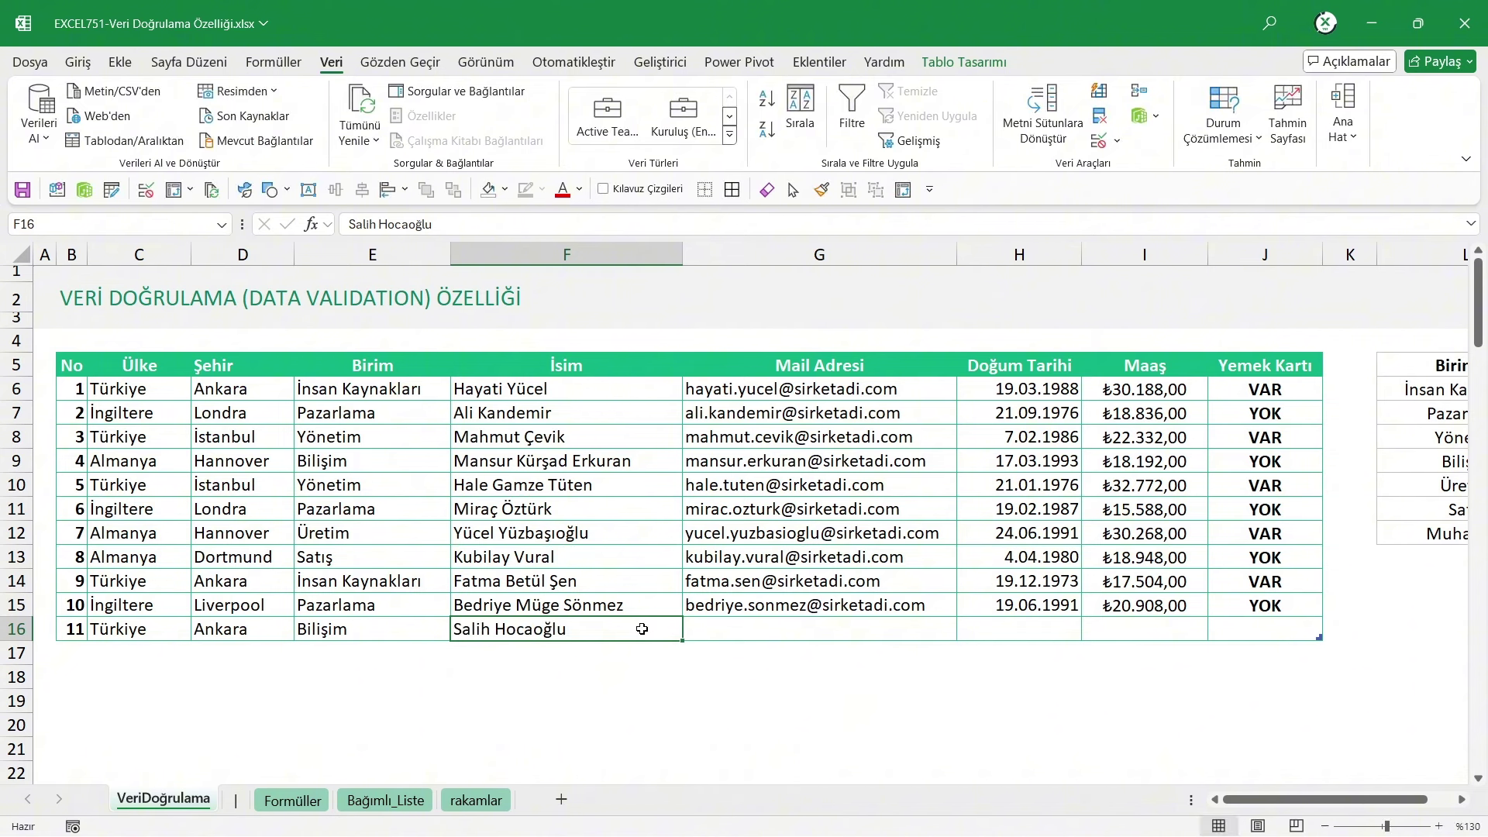
click(778, 633)
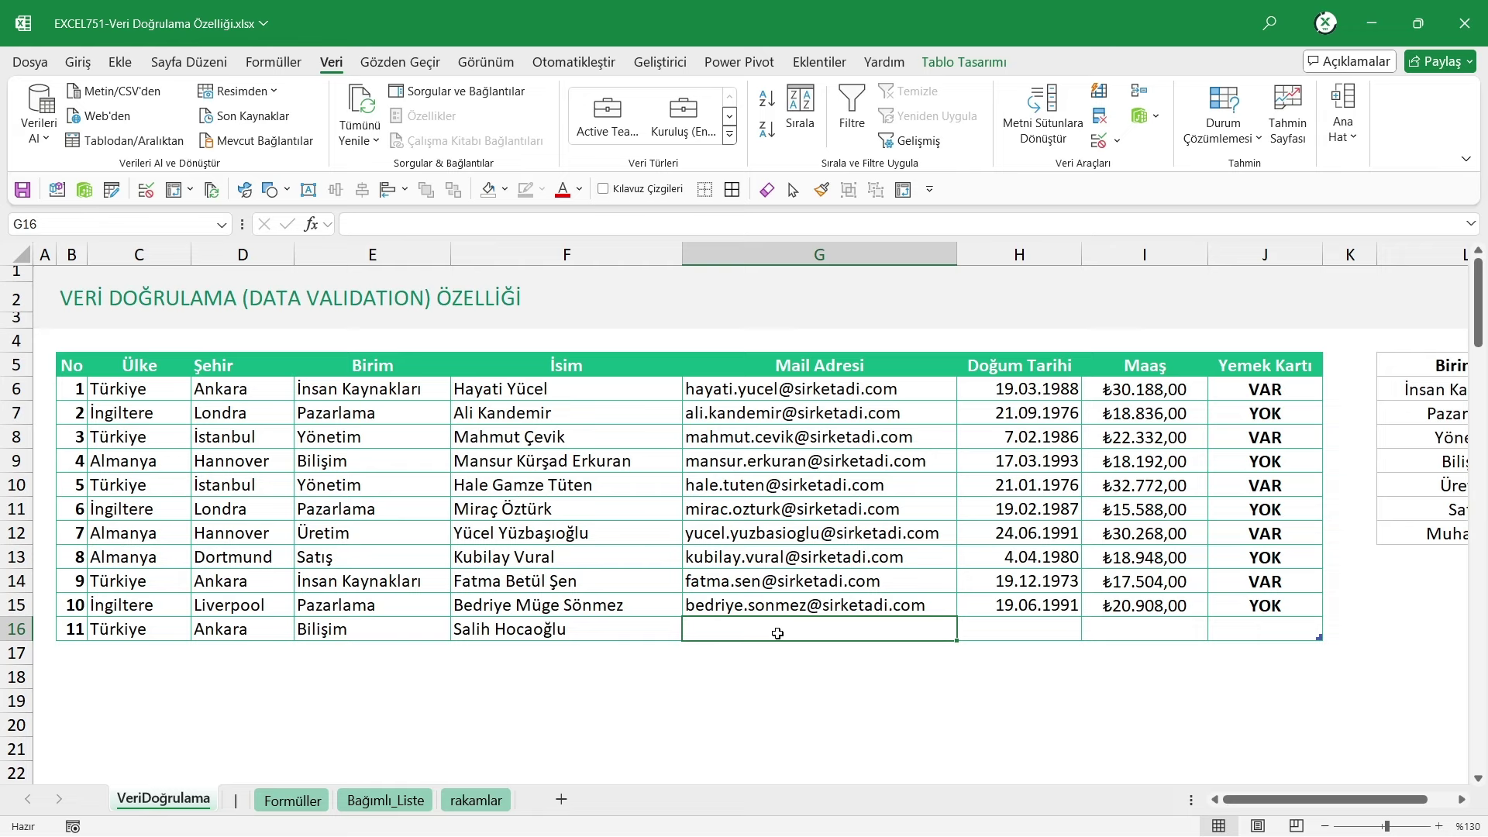
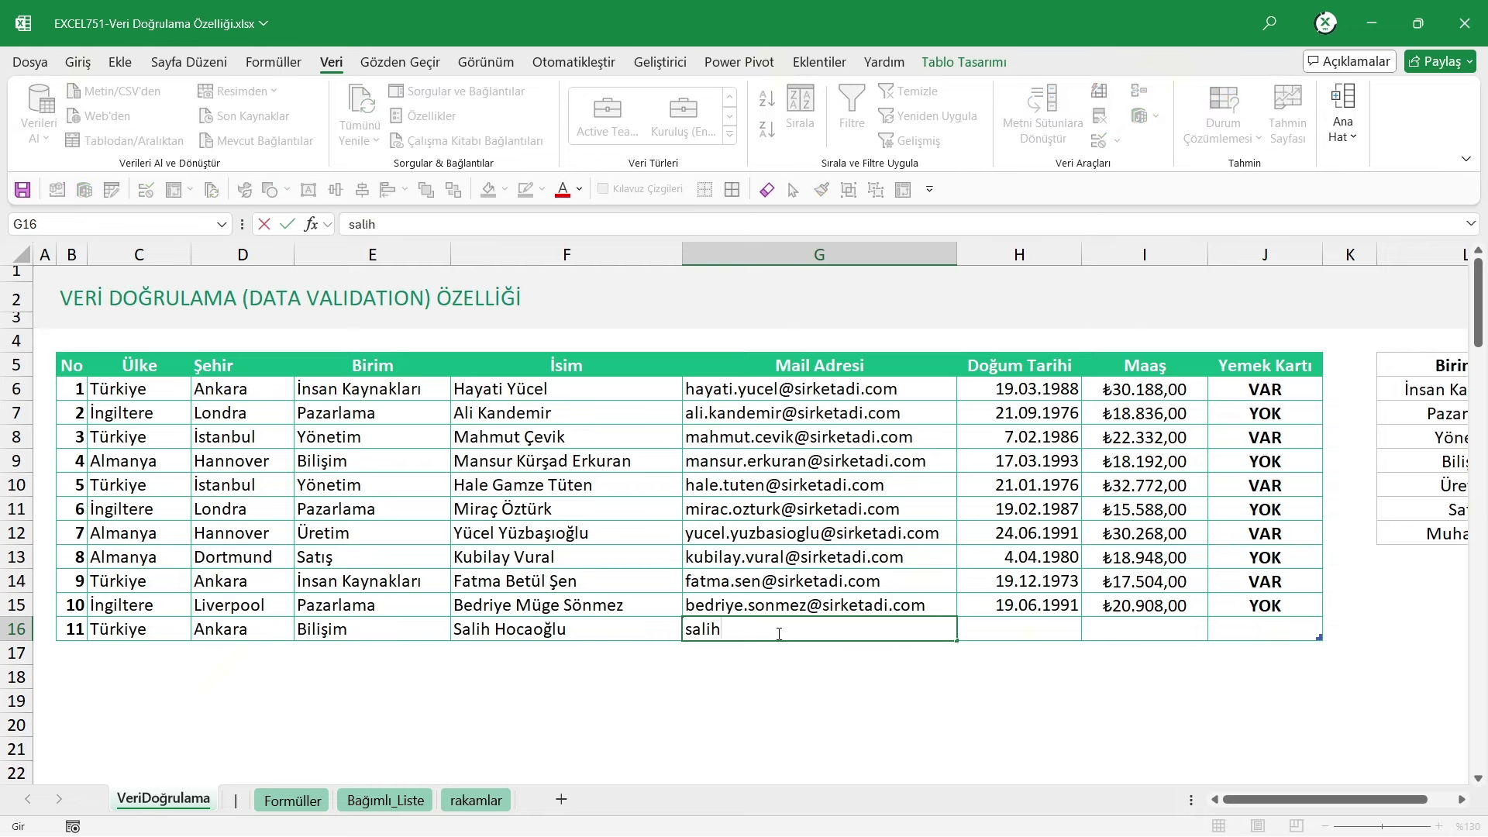
Step: Enter the employee's e-mail without @, retry after the rejection, and insert the missing @
key(Return)
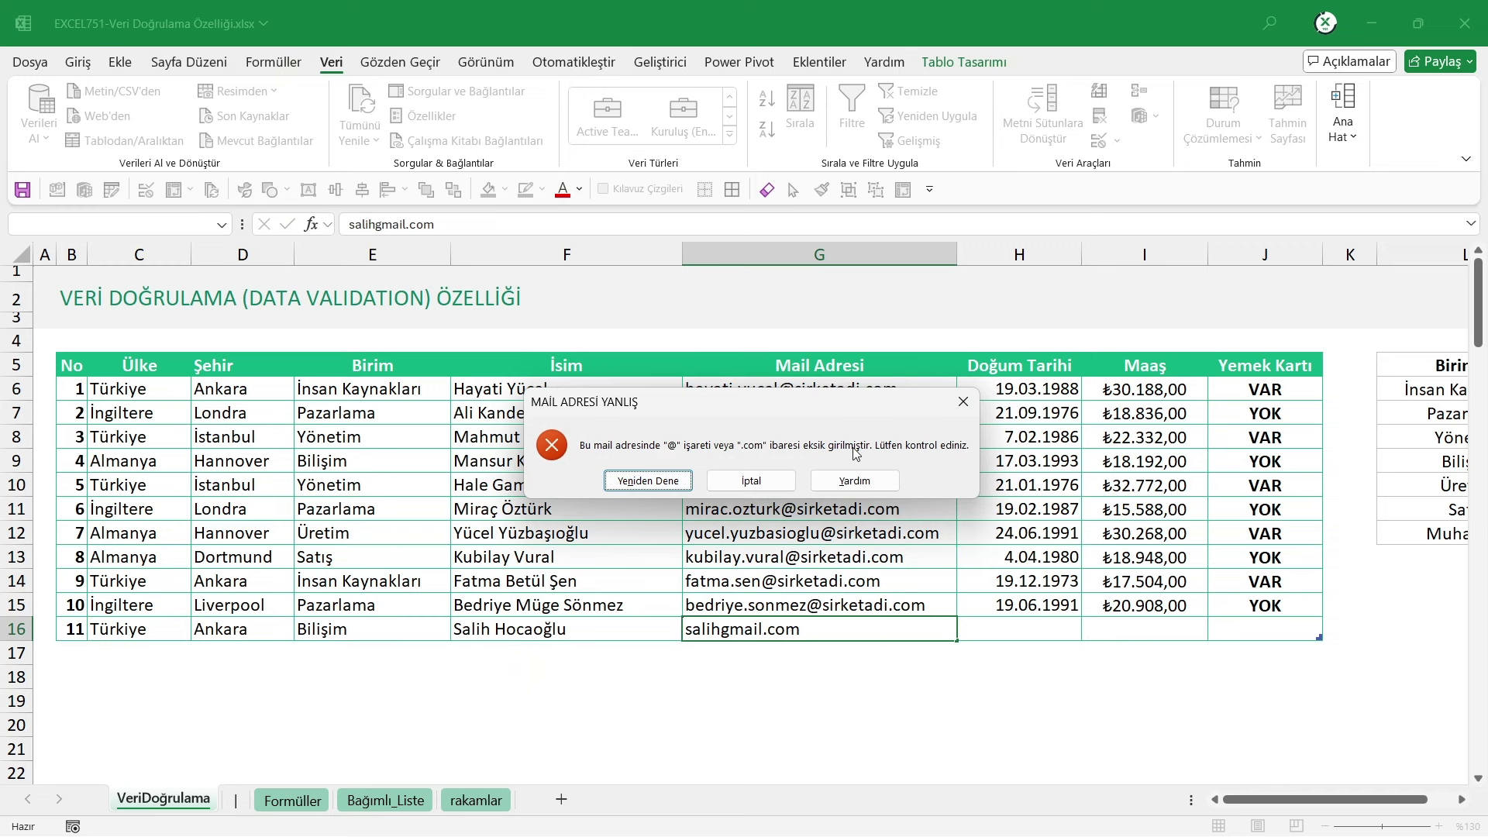
click(672, 482)
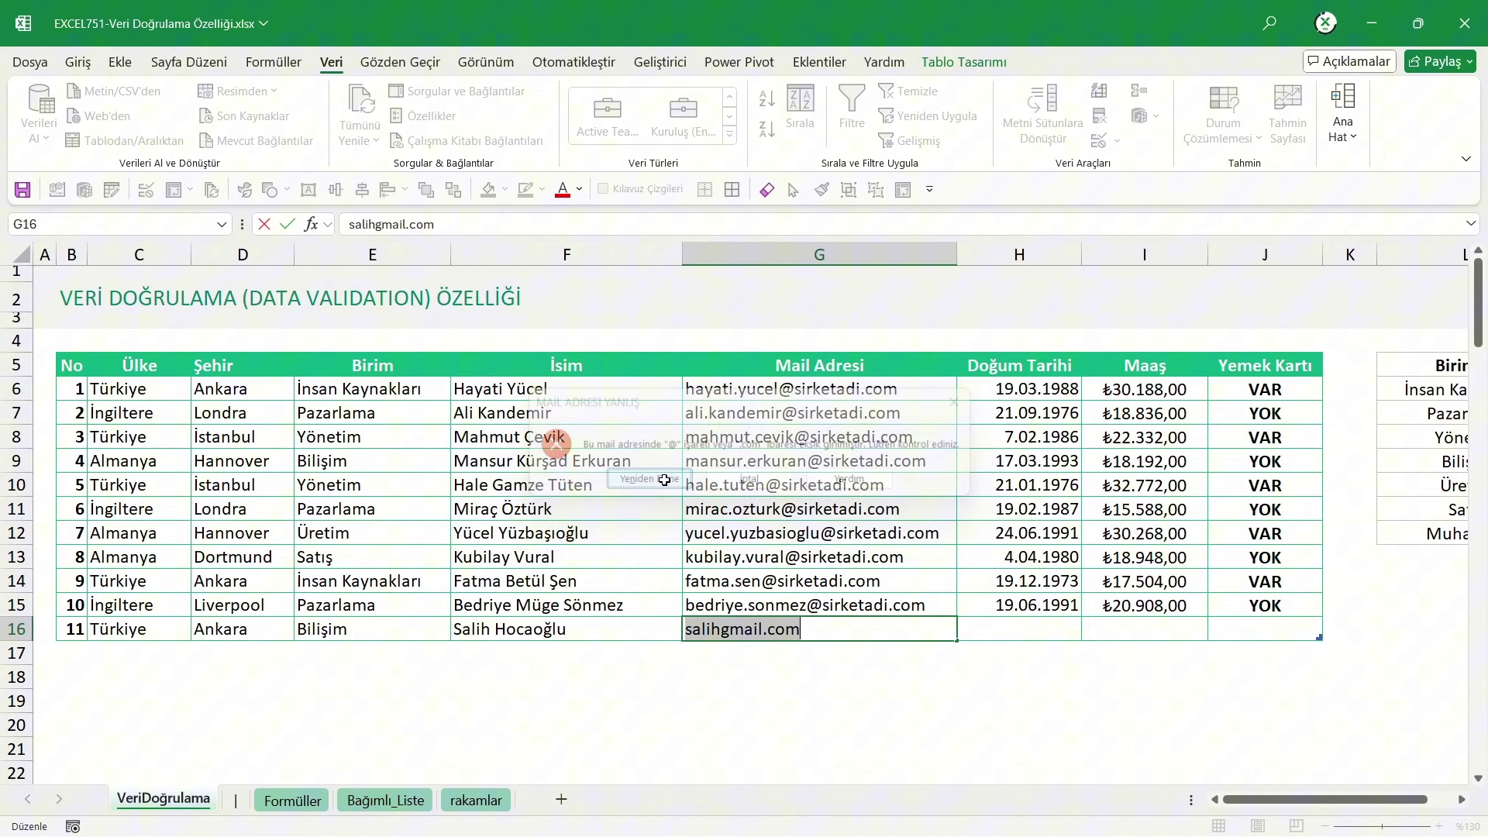
click(725, 633)
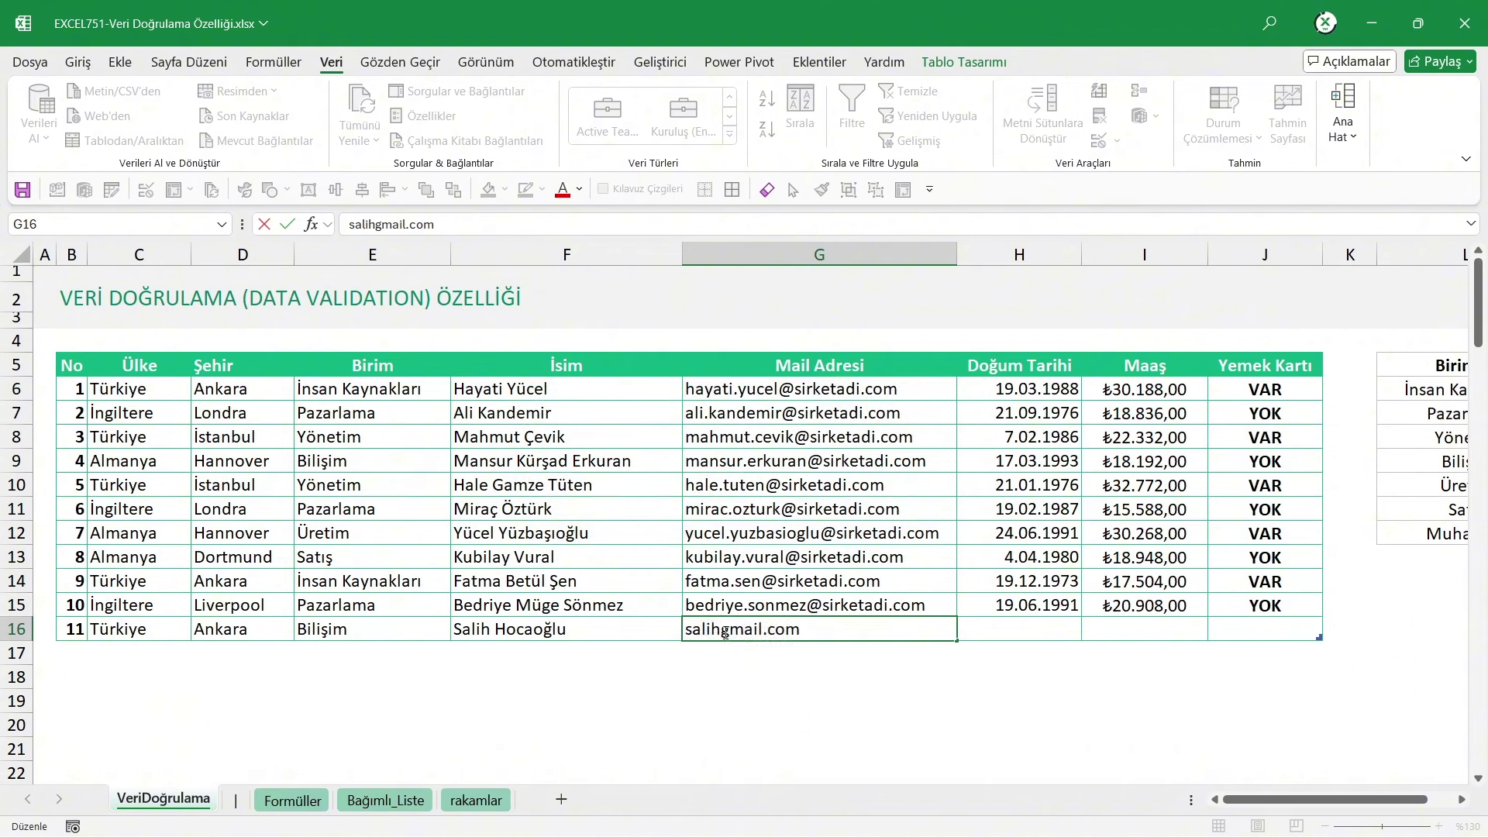
text(@)
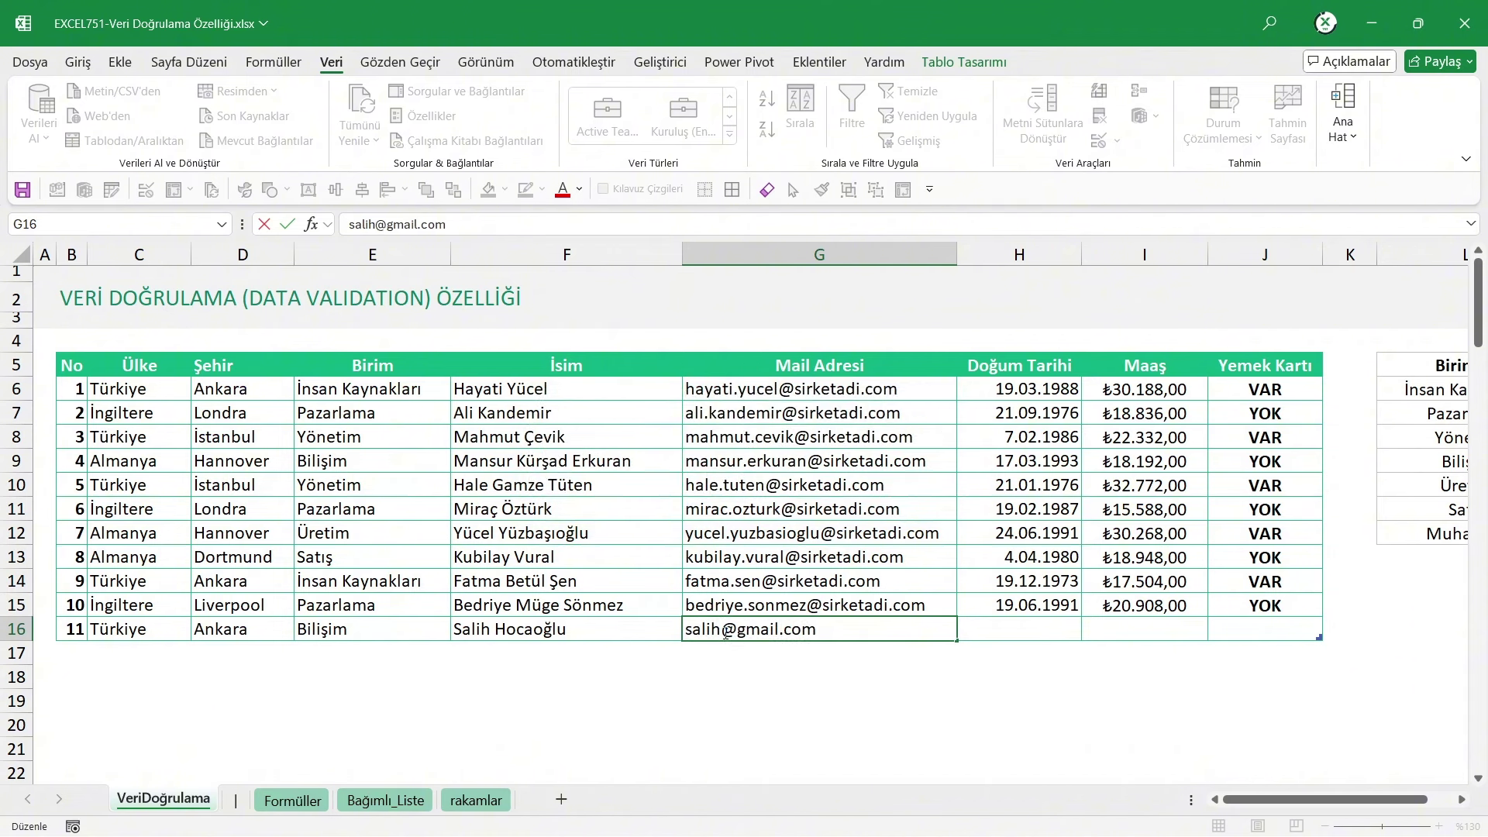
key(ctrl+Return)
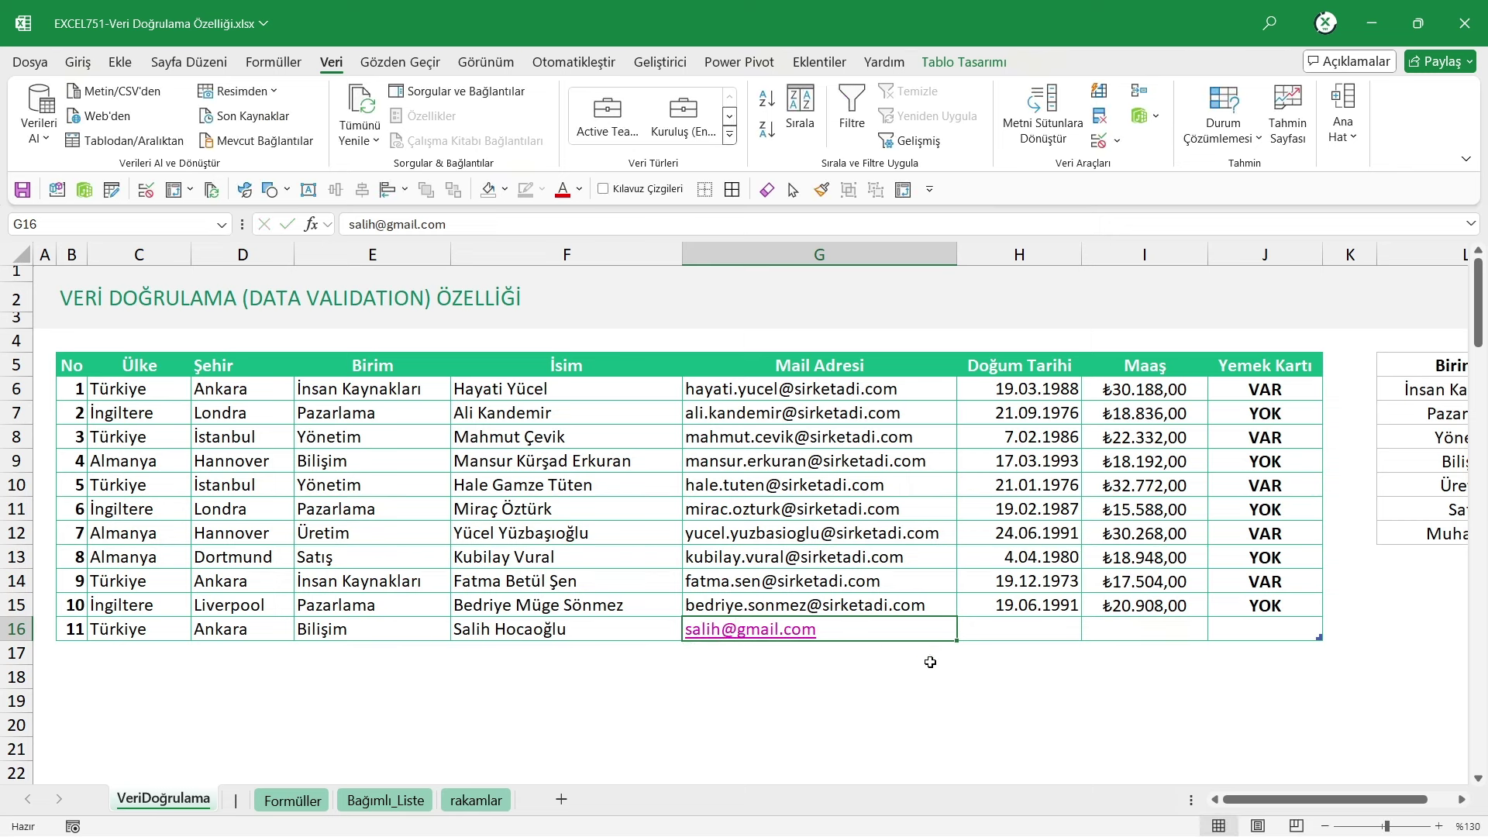
click(1030, 630)
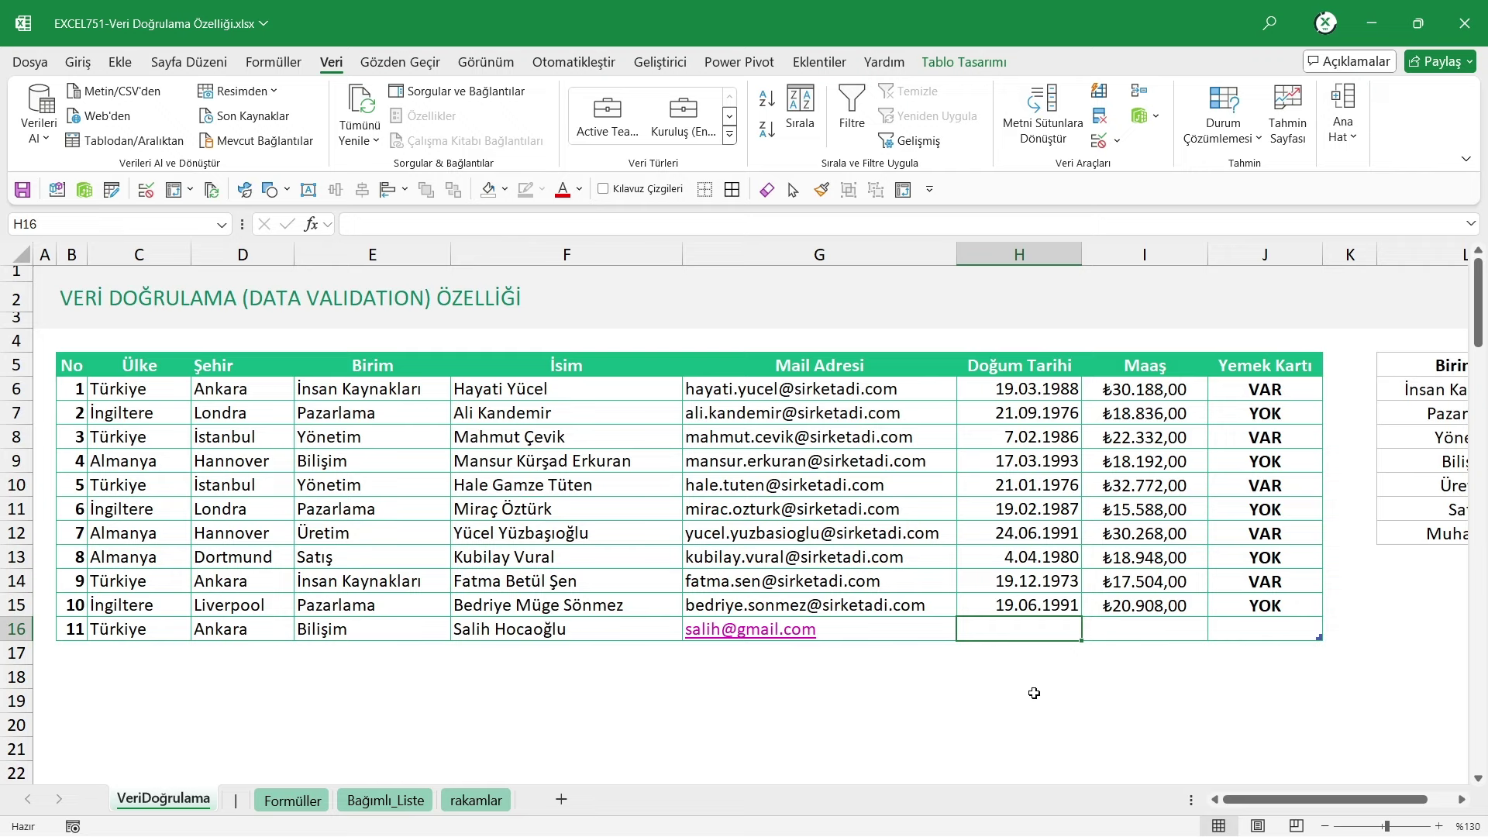
Step: Try 456 as the birth date, cancel the error, then enter 12/5/1998
text(456)
key(Return)
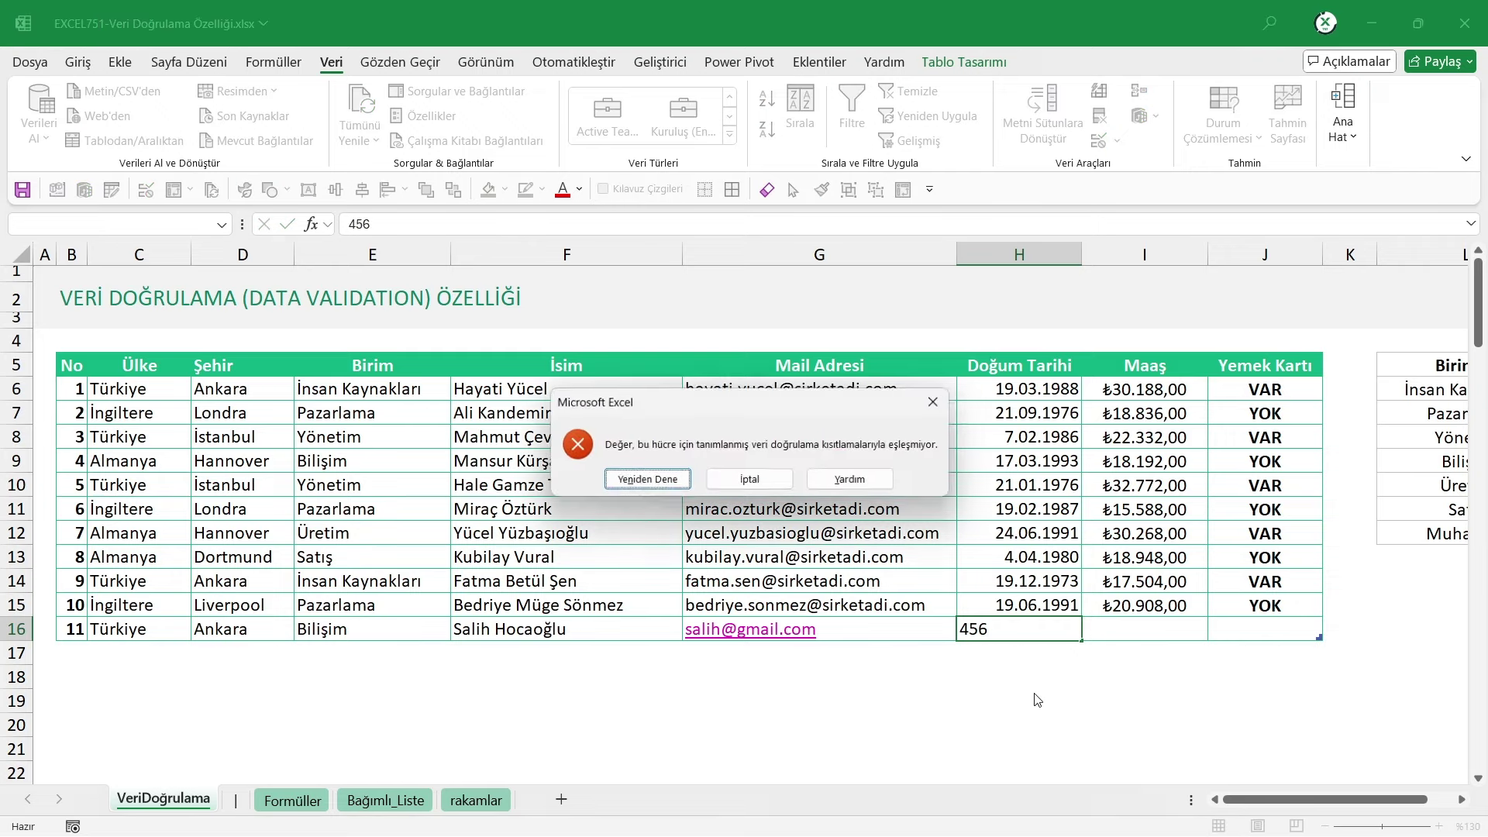
click(761, 484)
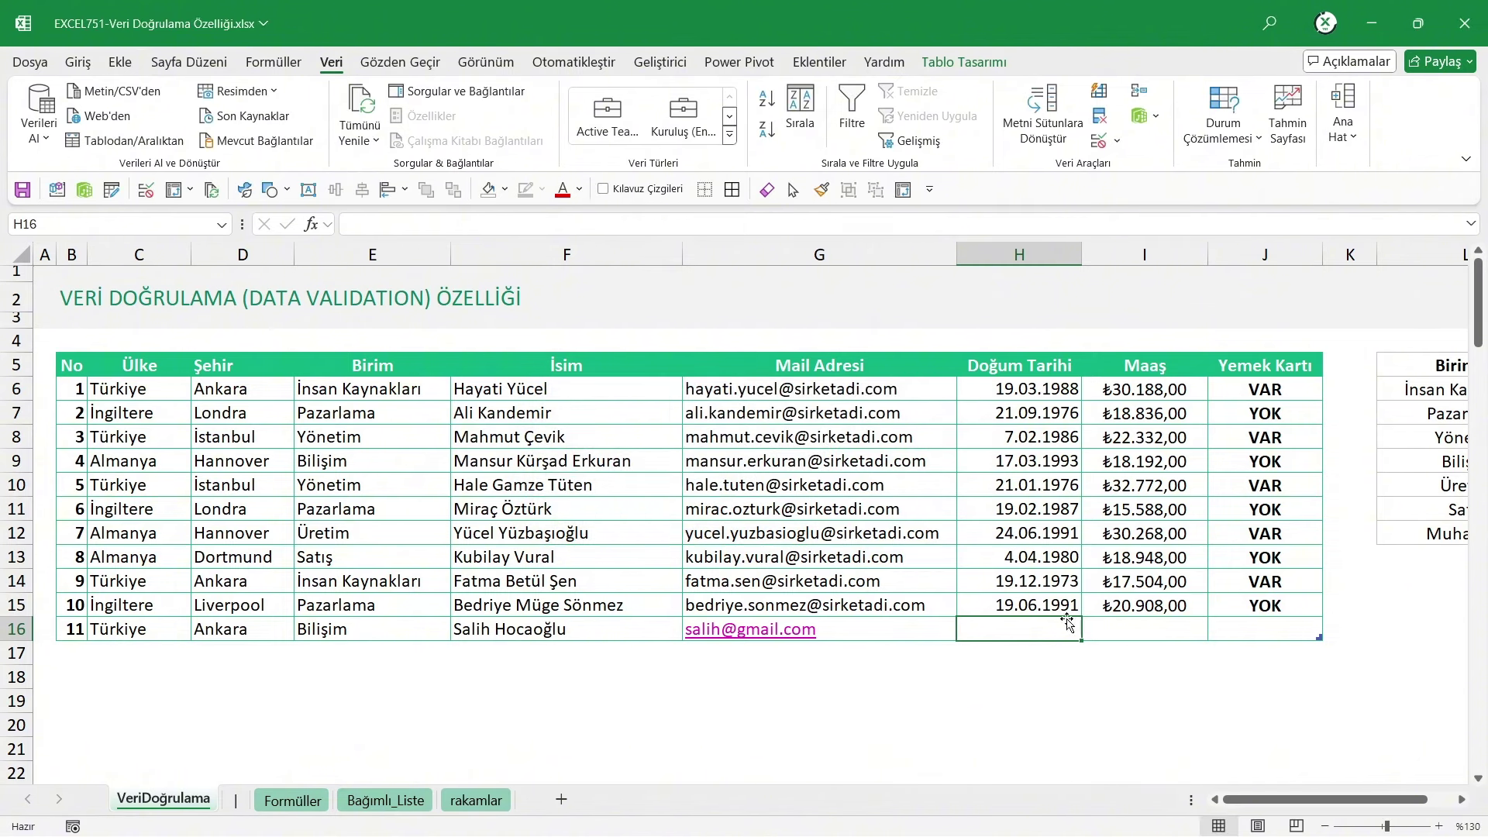
text(12/)
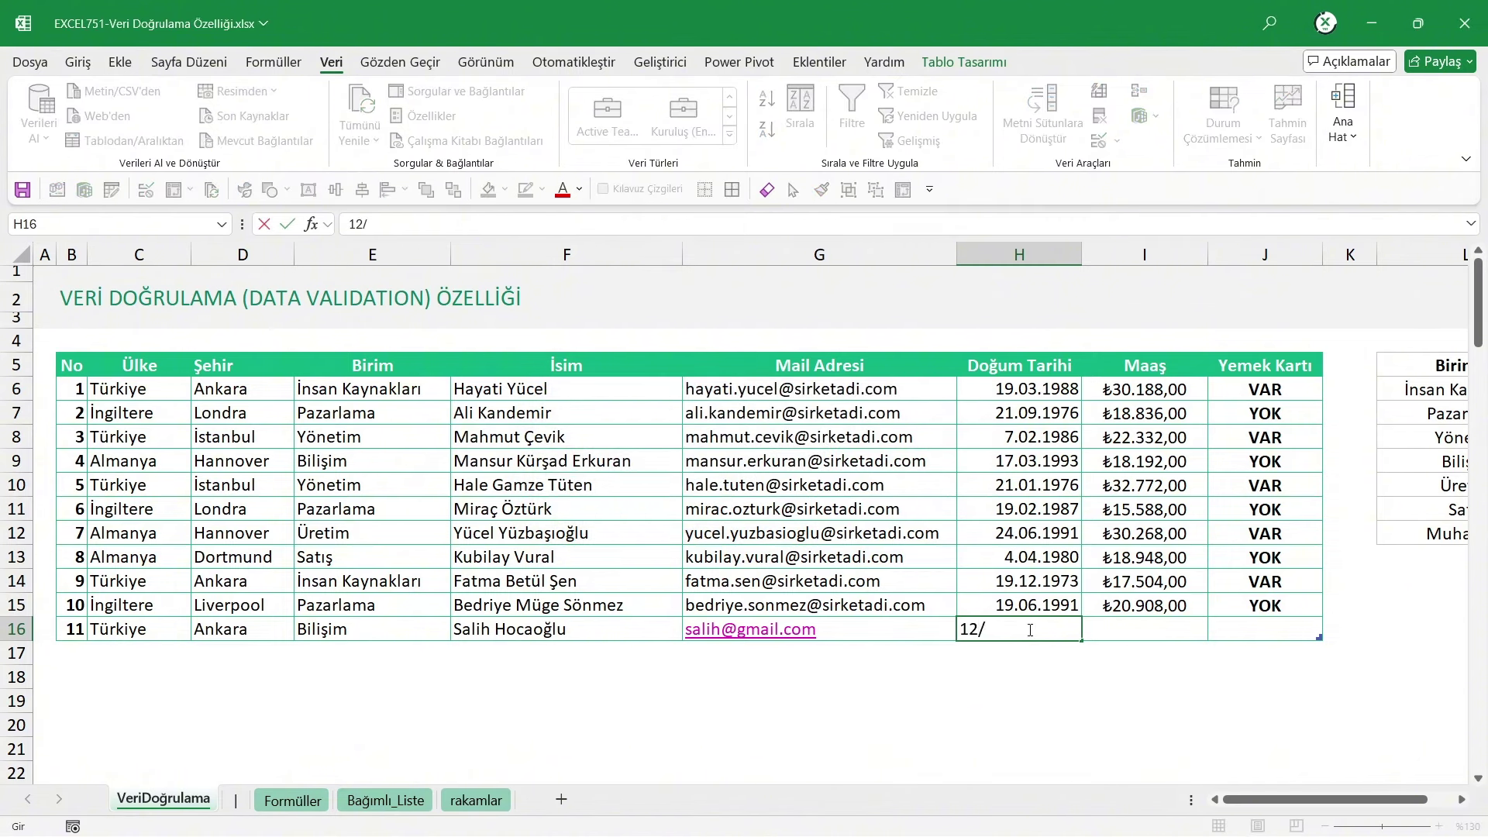
text(5/1998)
key(Return)
click(1028, 629)
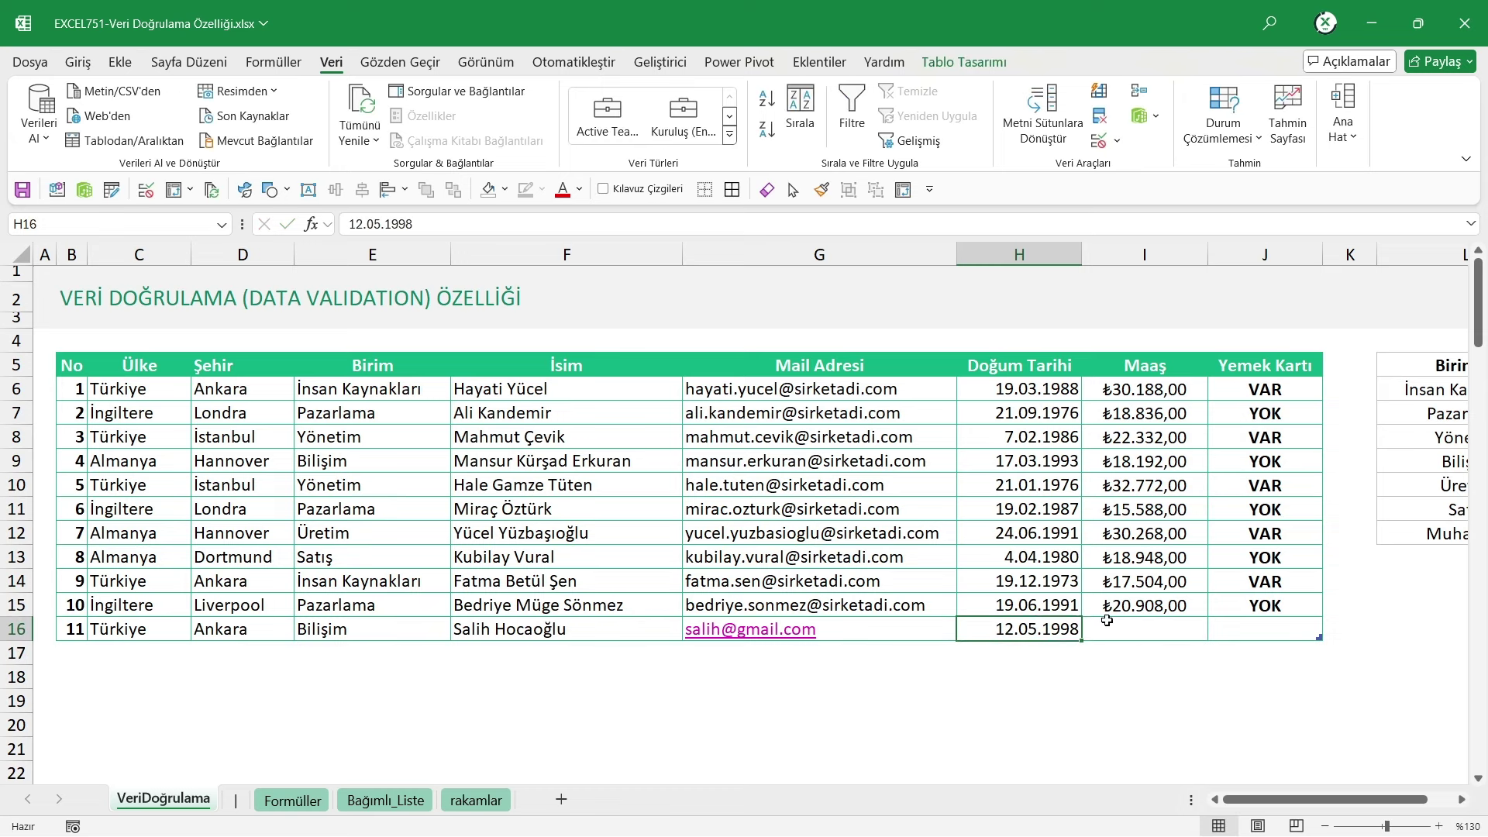
click(1154, 631)
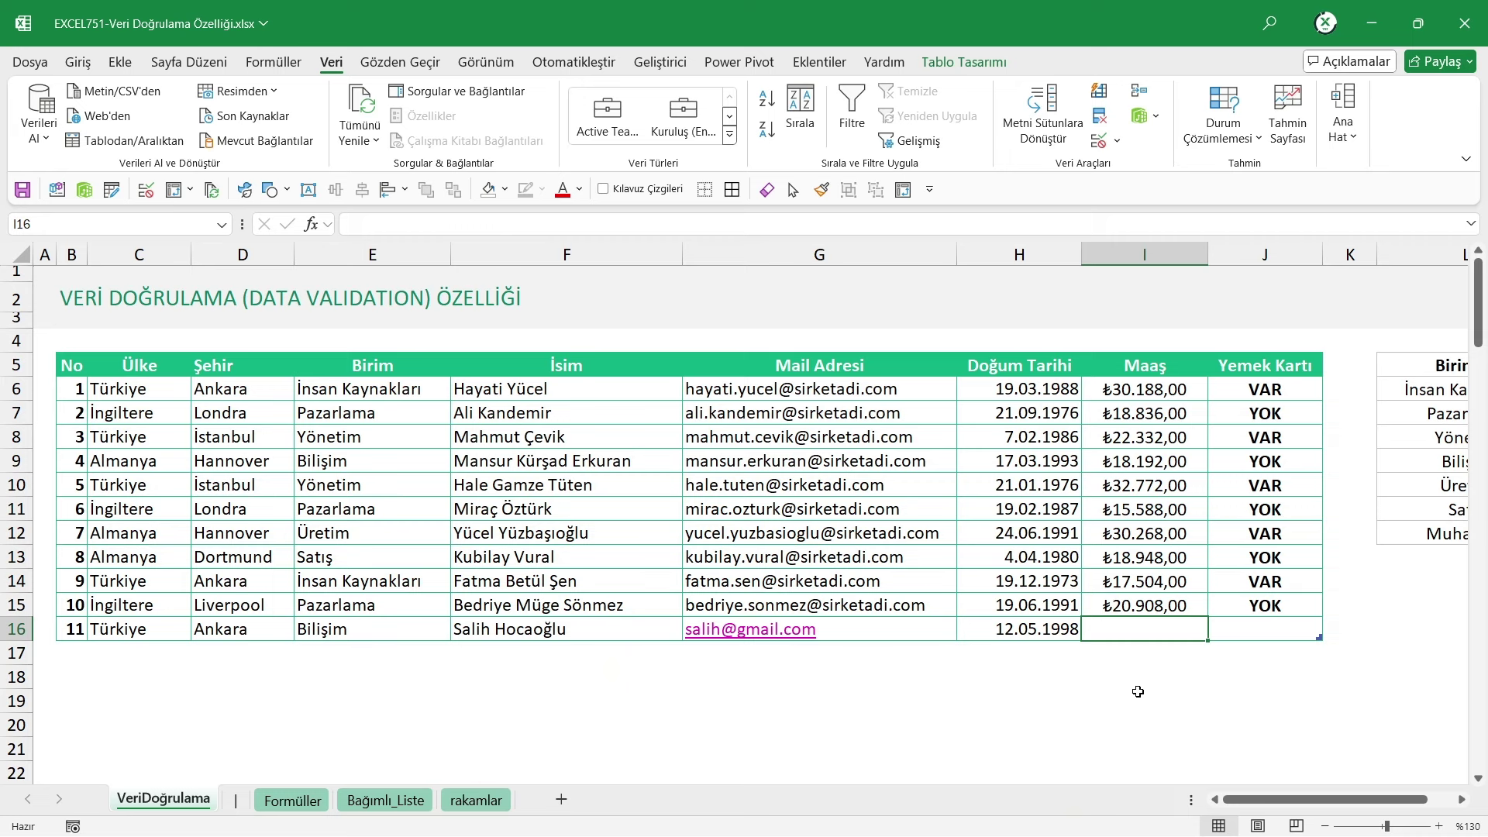
Step: Test the salary check with random text and 15000000, then enter a valid 25.000 salary
text(fşfsgjkdsşfşg)
key(Return)
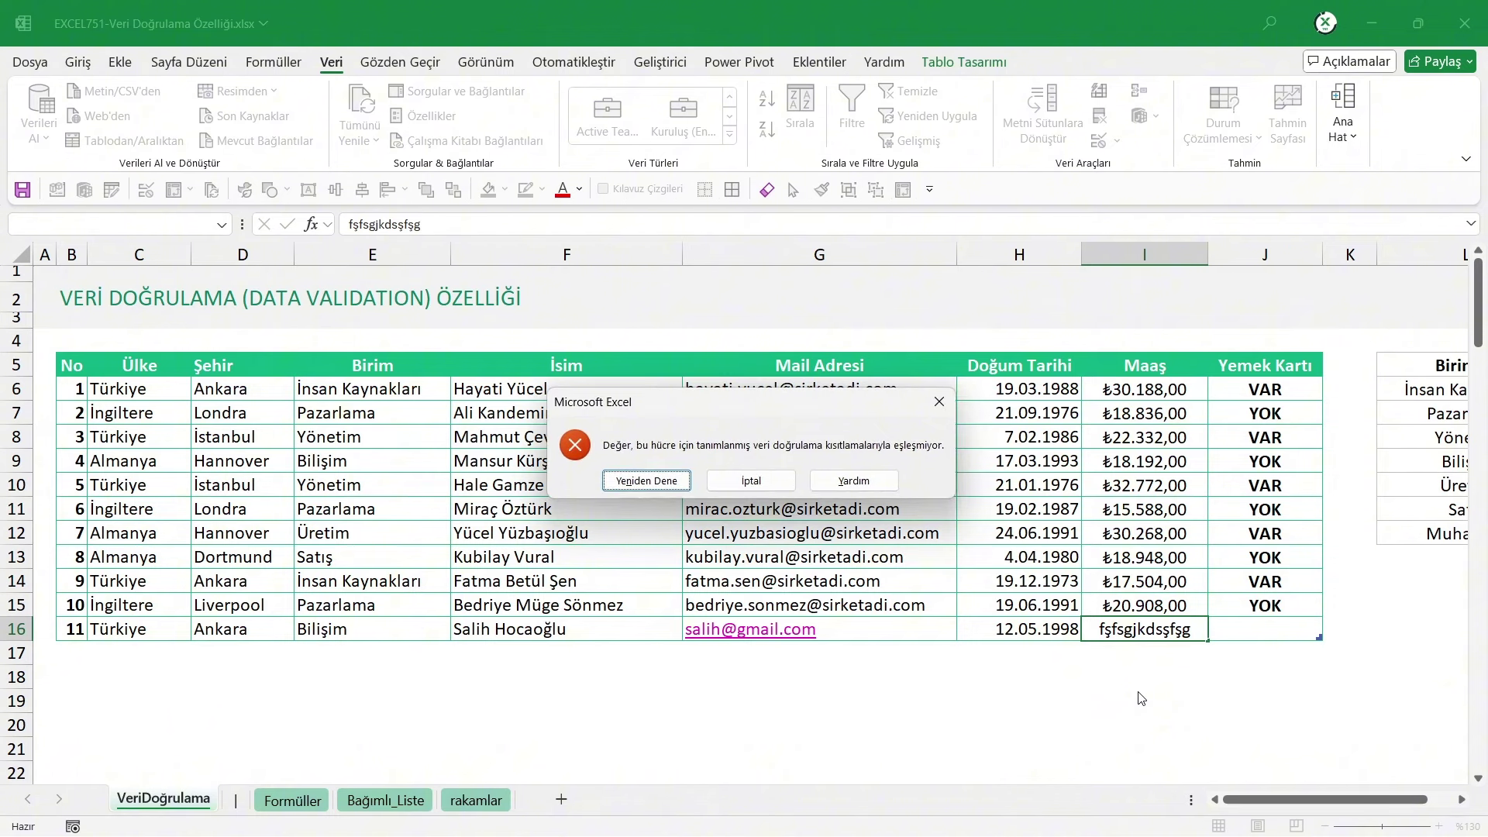
key(Escape)
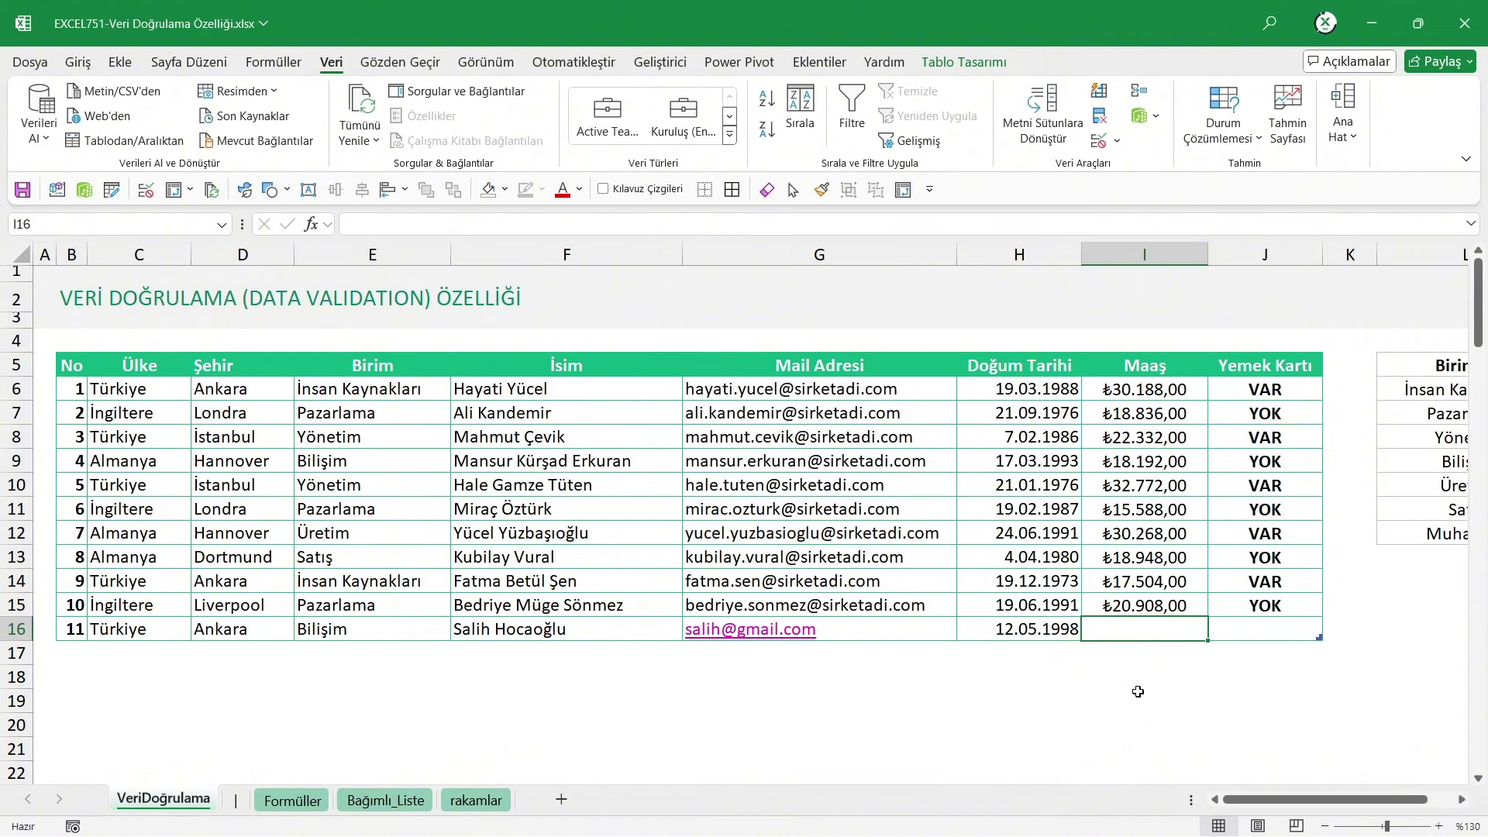
text(15000)
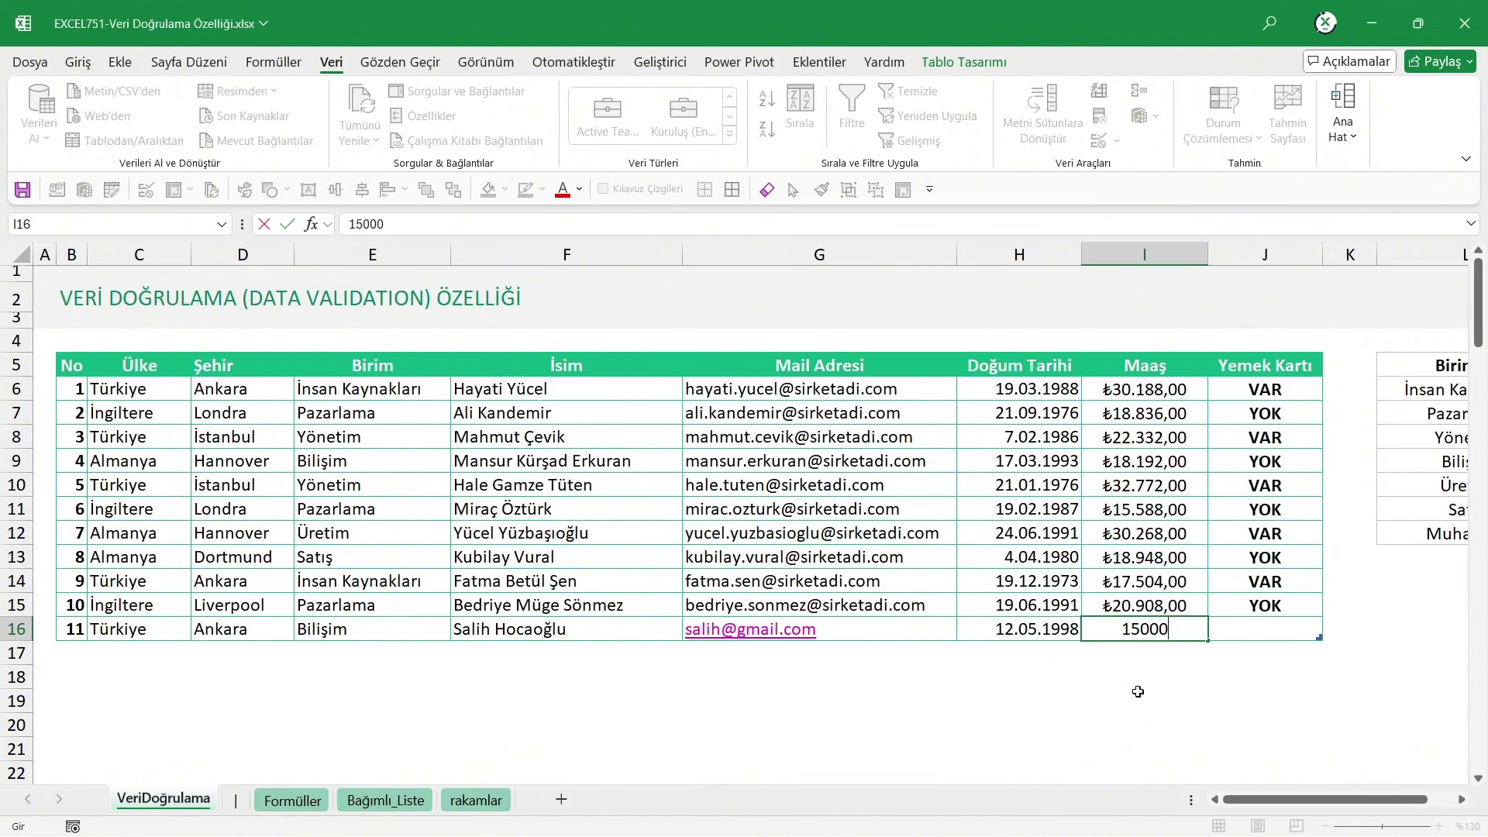
text(000)
key(Return)
key(Escape)
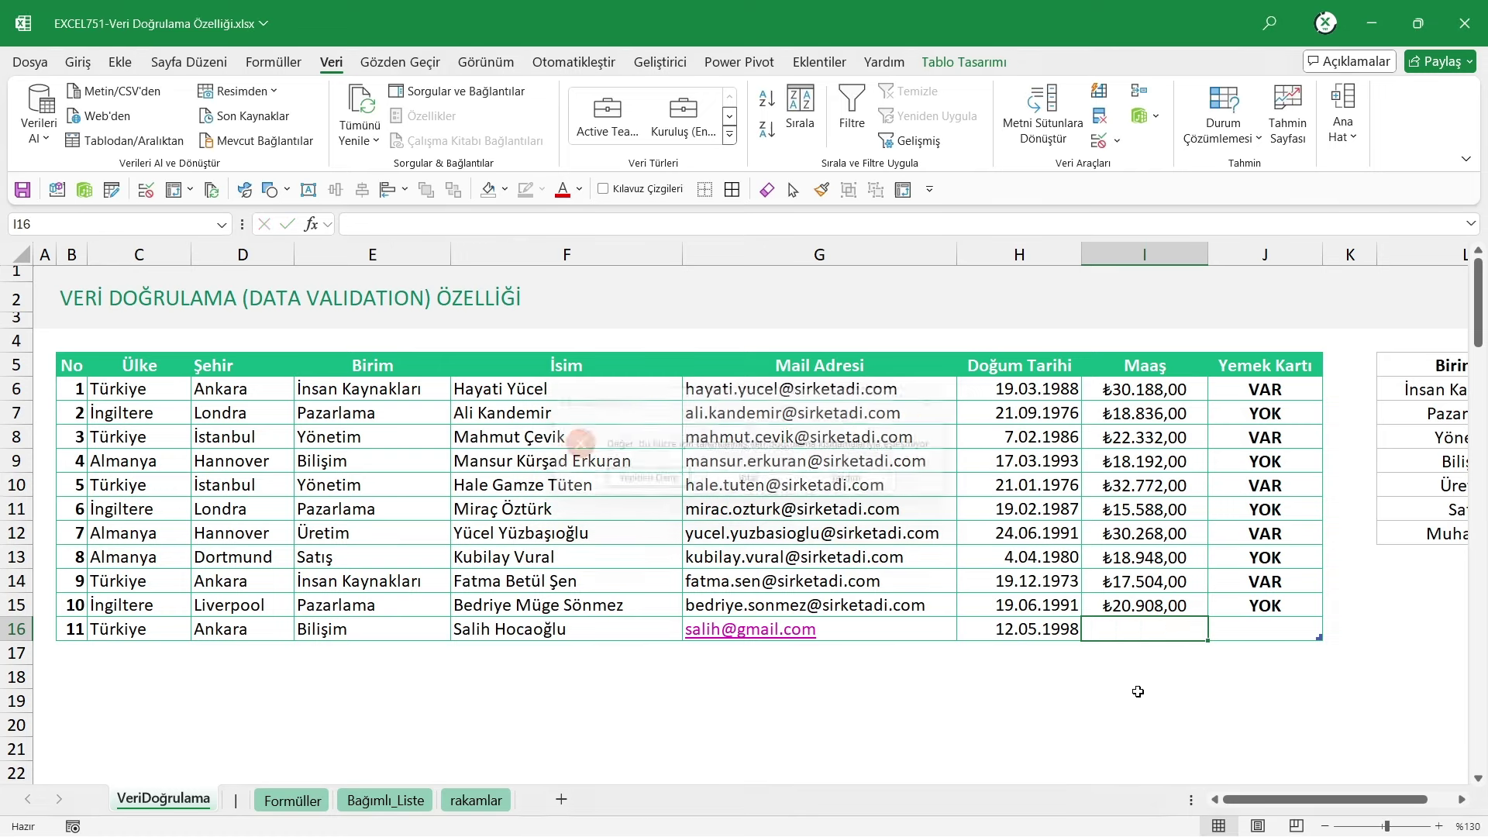
text(25.00)
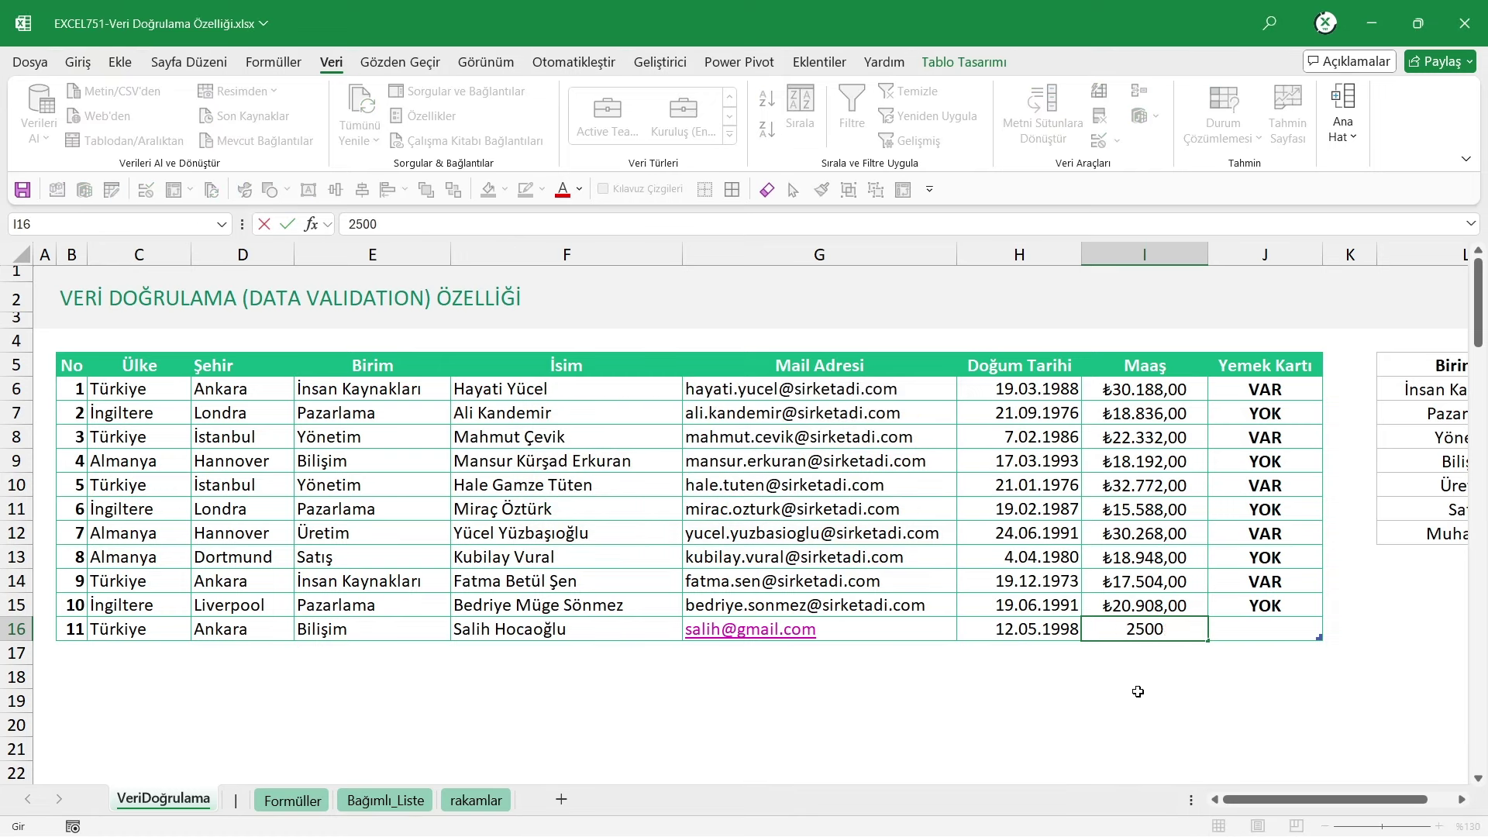
text(0)
key(Tab)
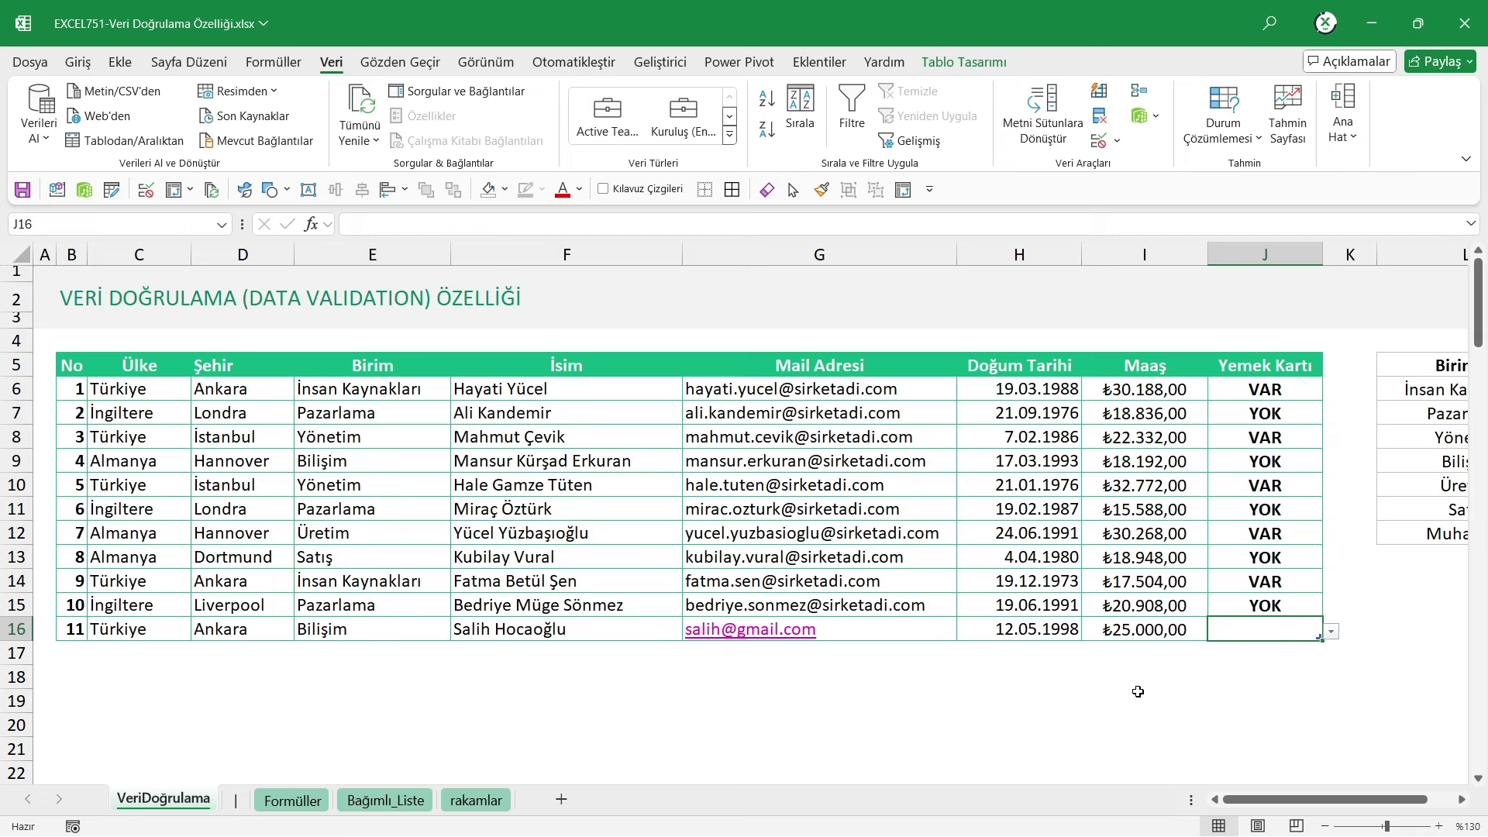
Step: Set row 16's meal card value to YOK from the dropdown
click(1332, 631)
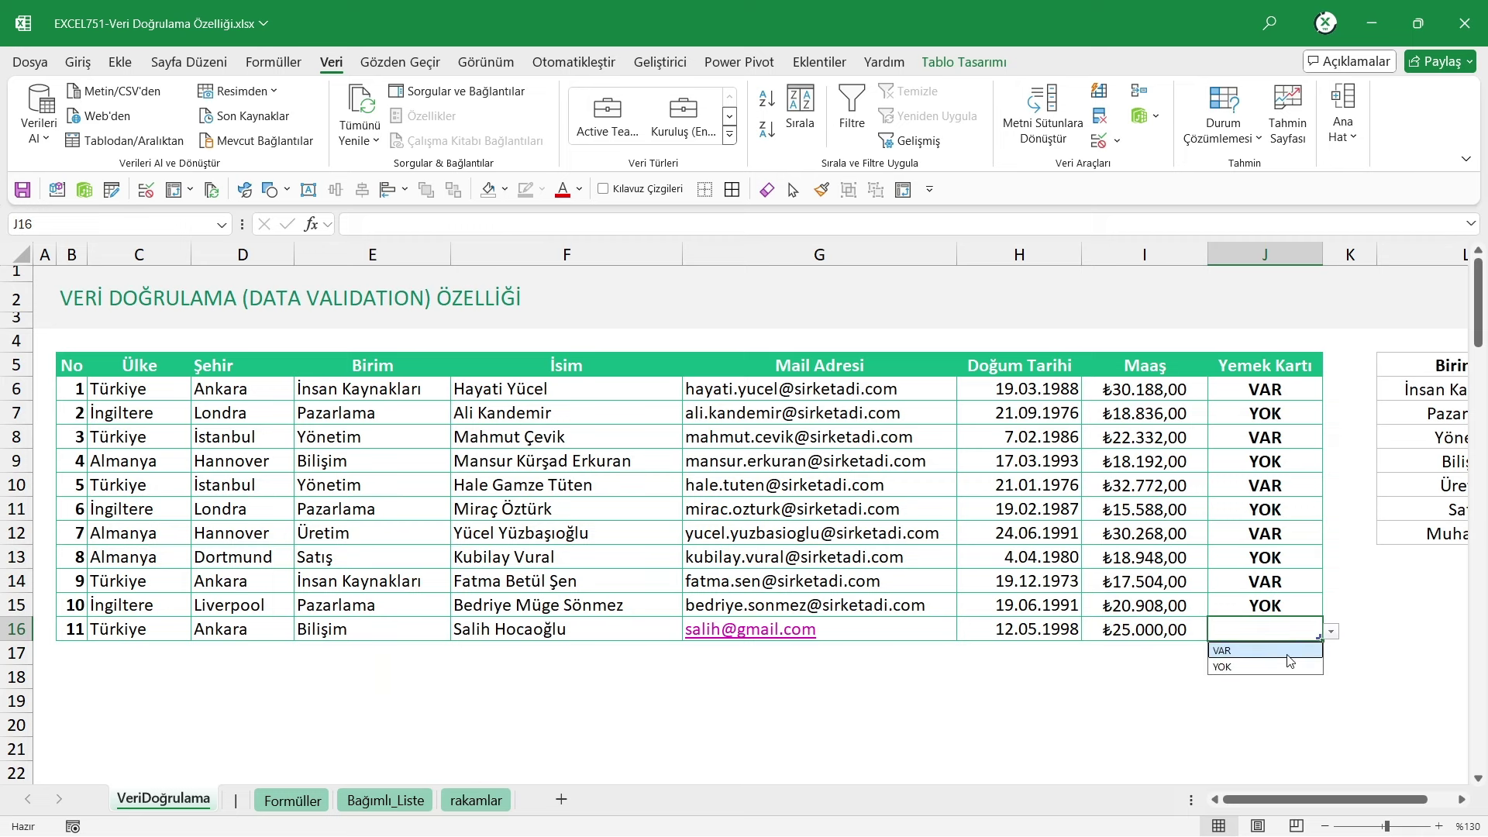
click(1288, 656)
click(1331, 631)
click(1290, 667)
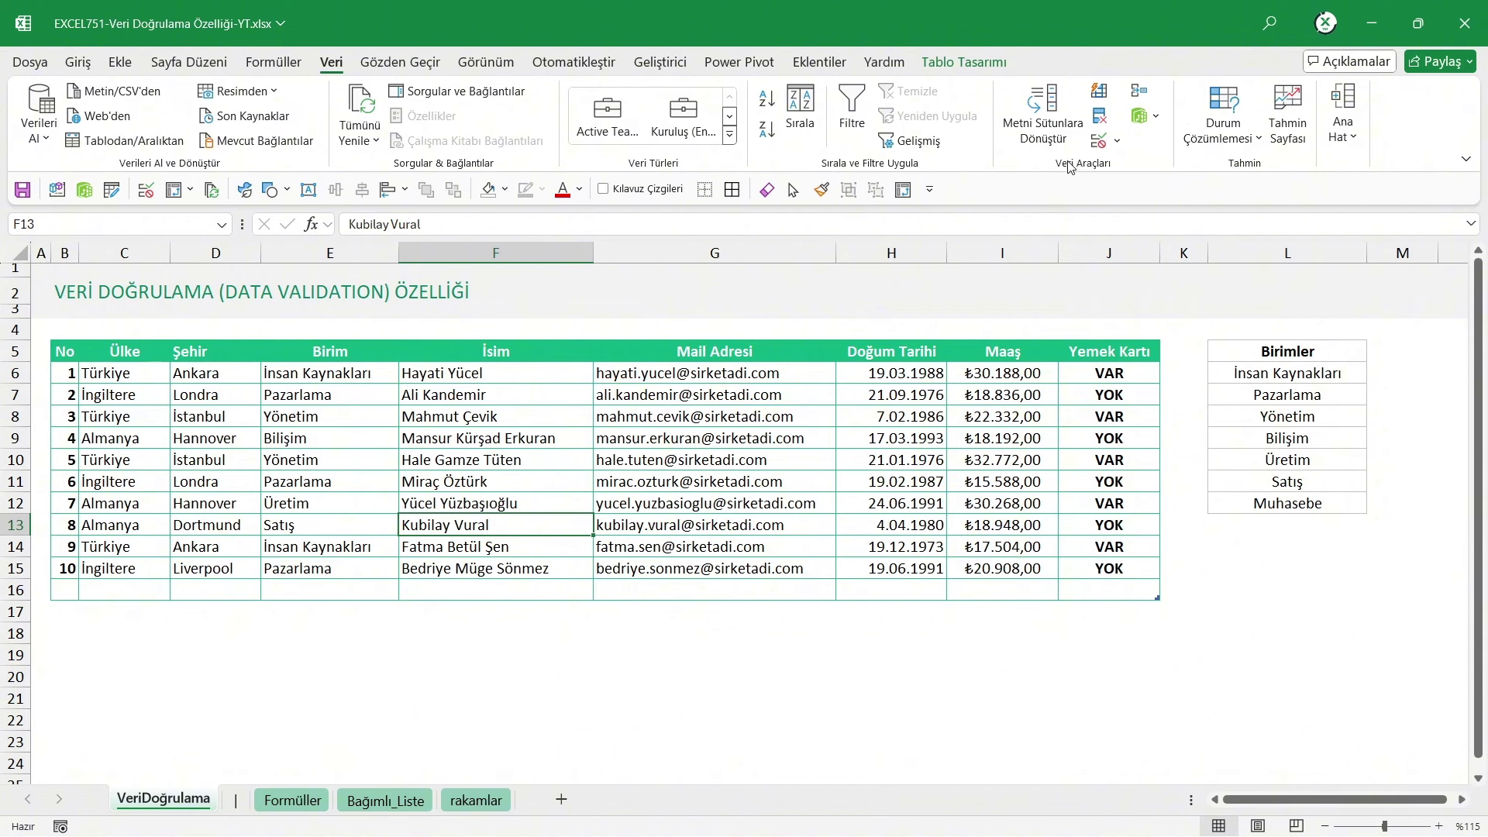
Step: Open the Veri Doğrulama dialog for the İsim cell, showing Herhangi bir değer
click(1117, 140)
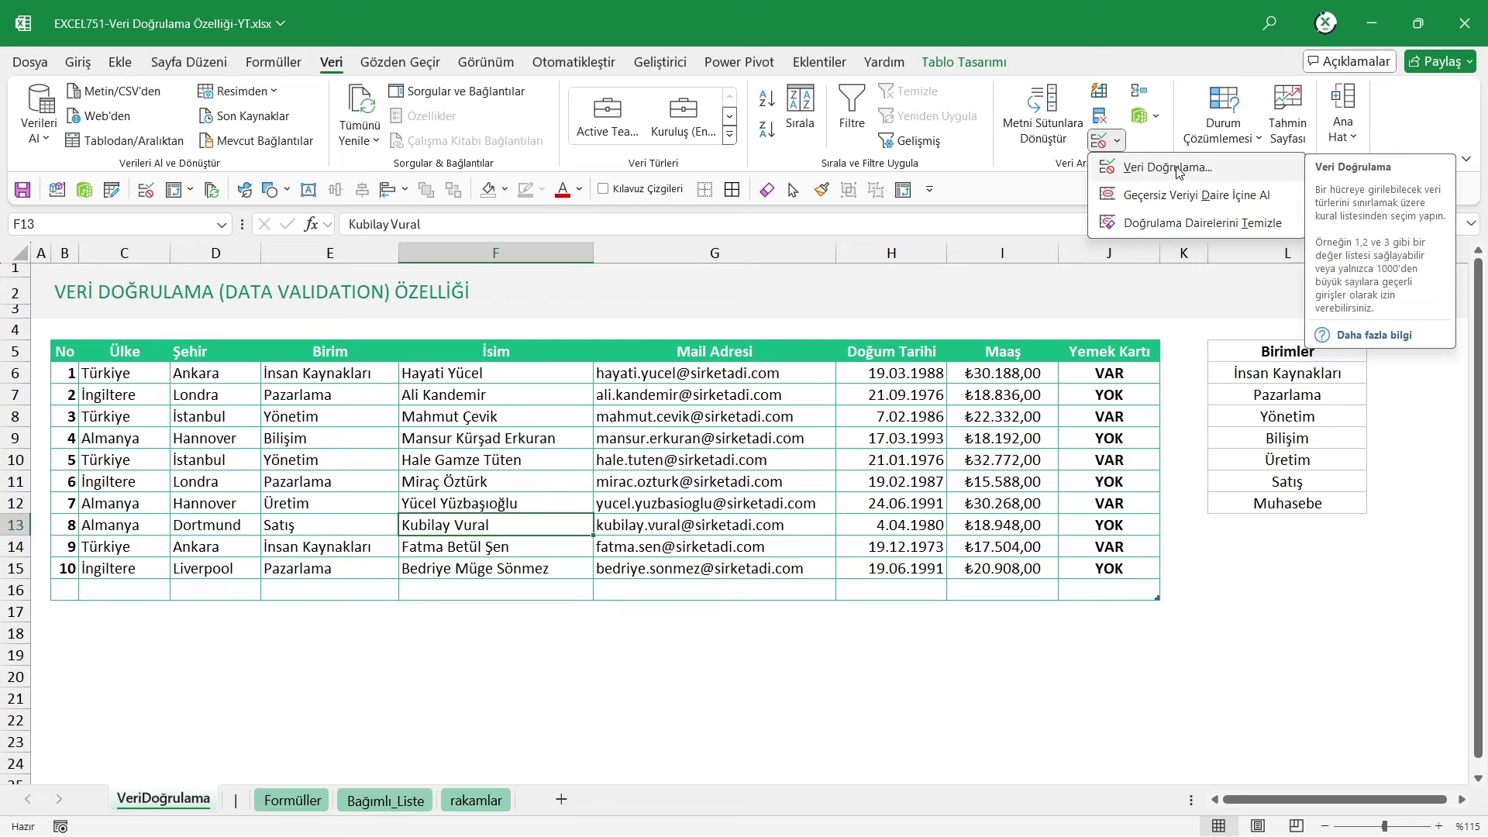
click(1177, 169)
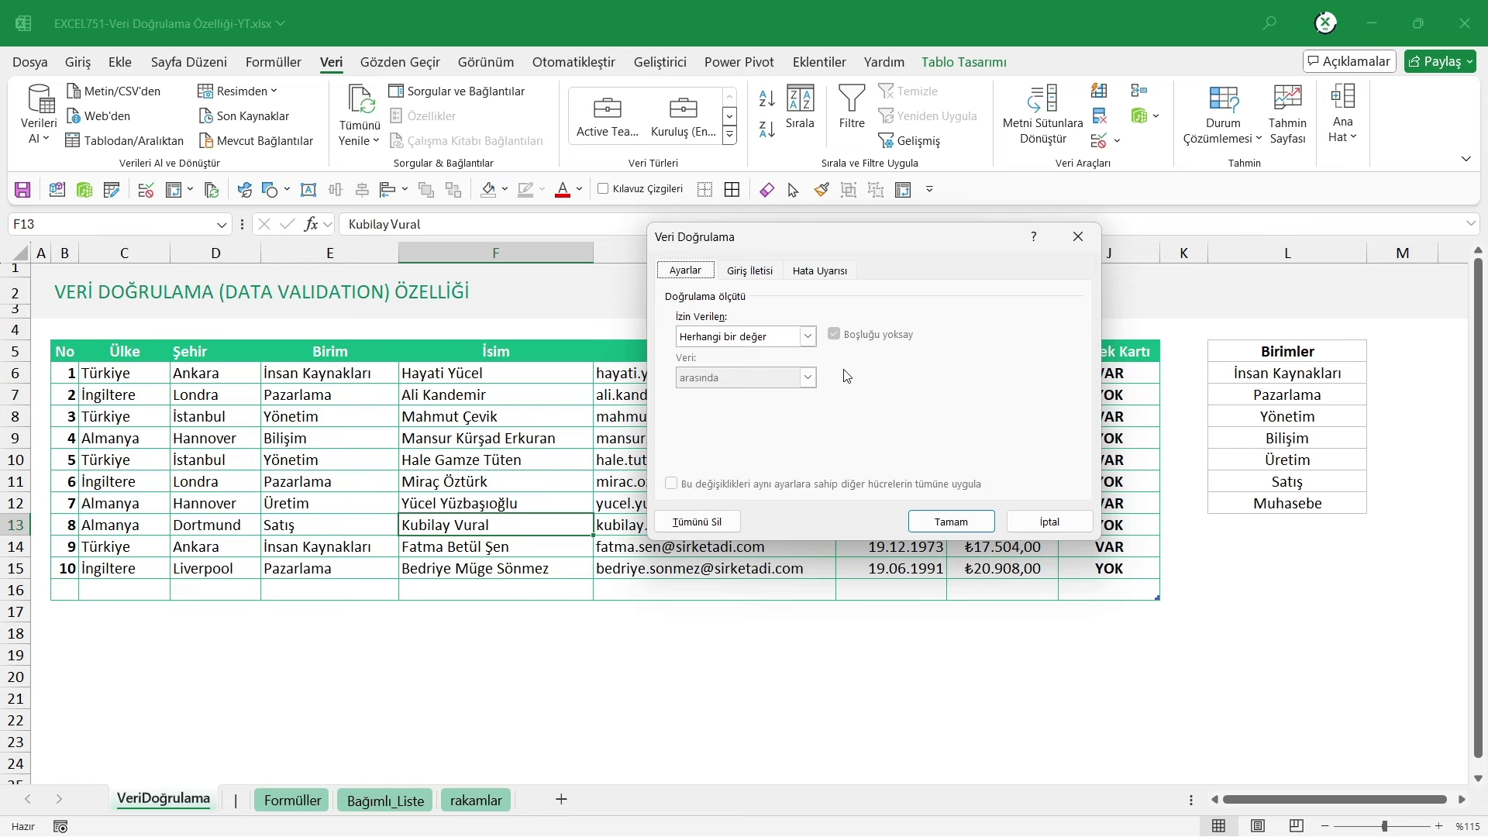
click(771, 271)
click(827, 277)
click(754, 277)
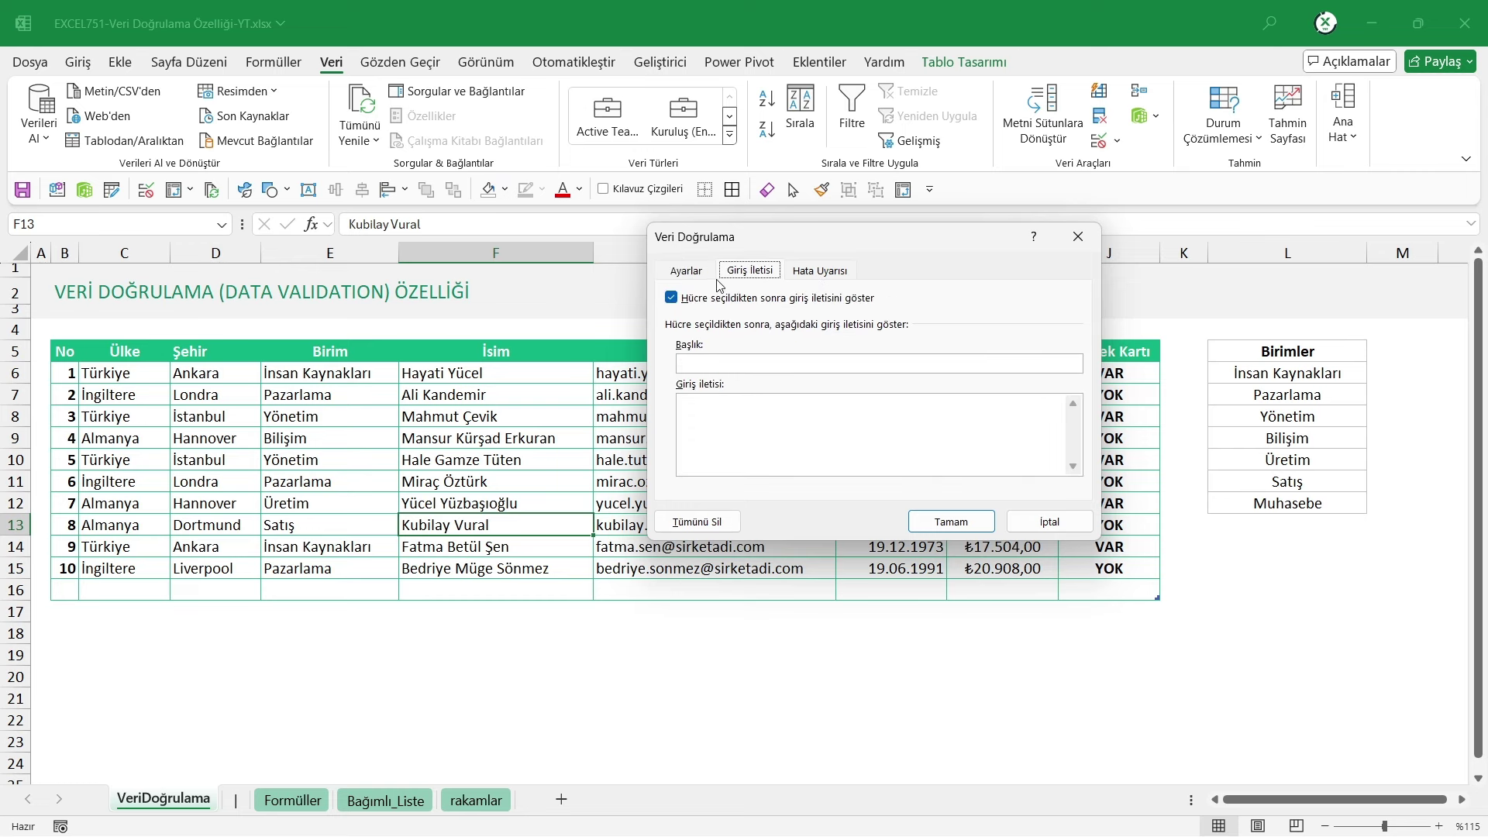
click(679, 274)
click(744, 273)
click(691, 276)
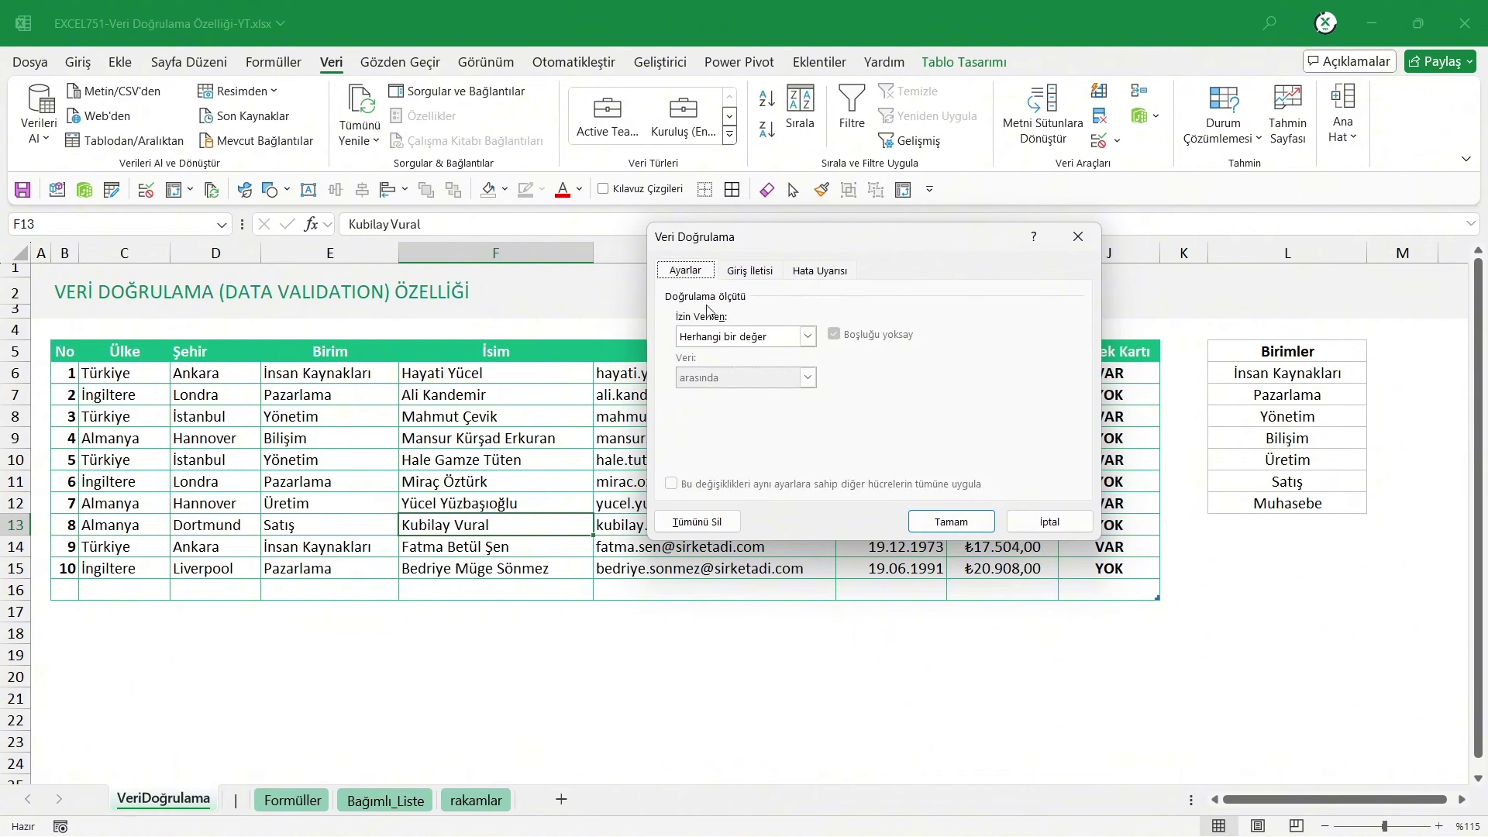
click(808, 336)
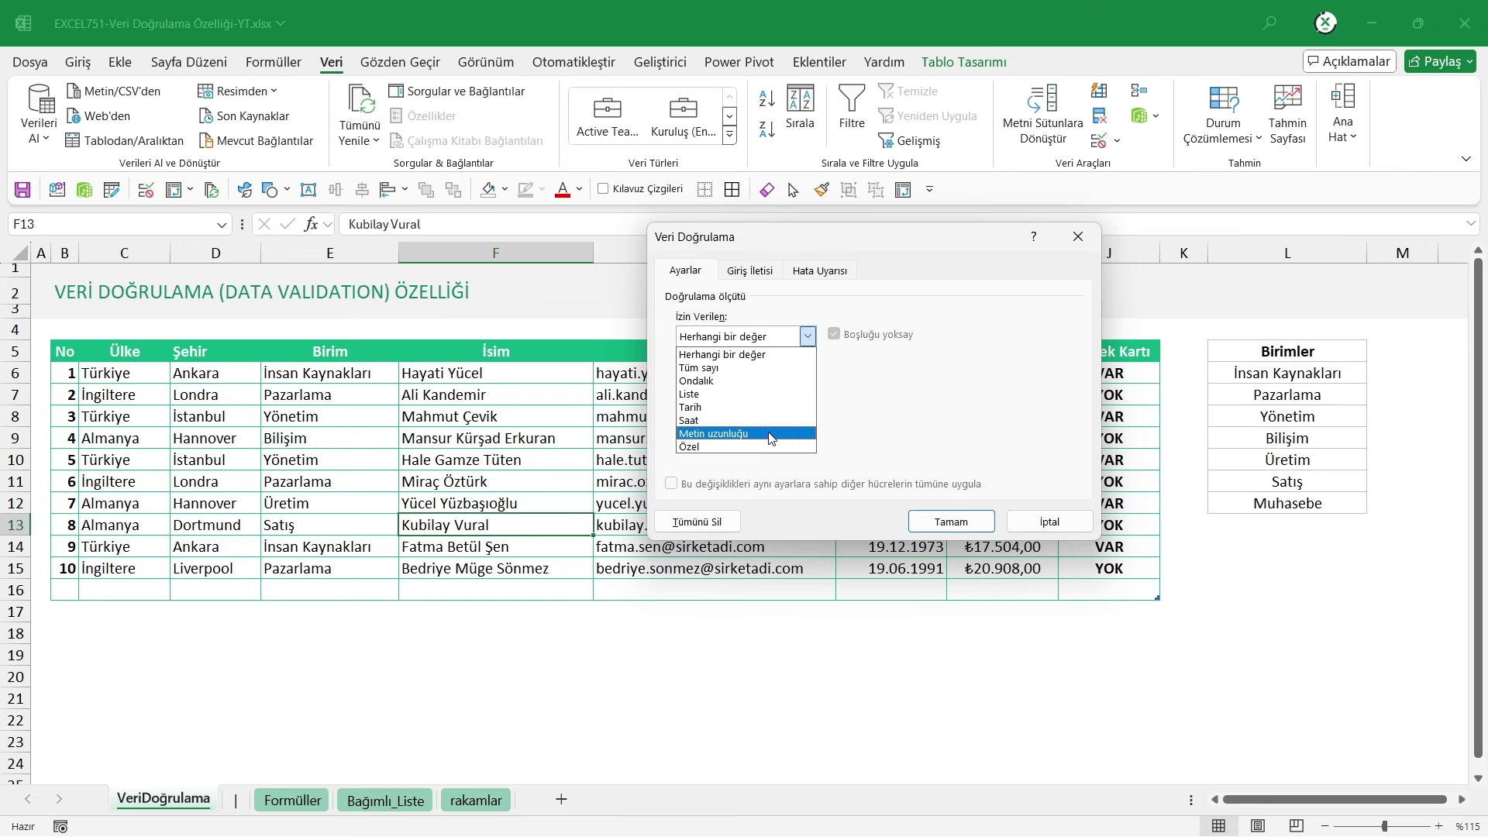
click(771, 407)
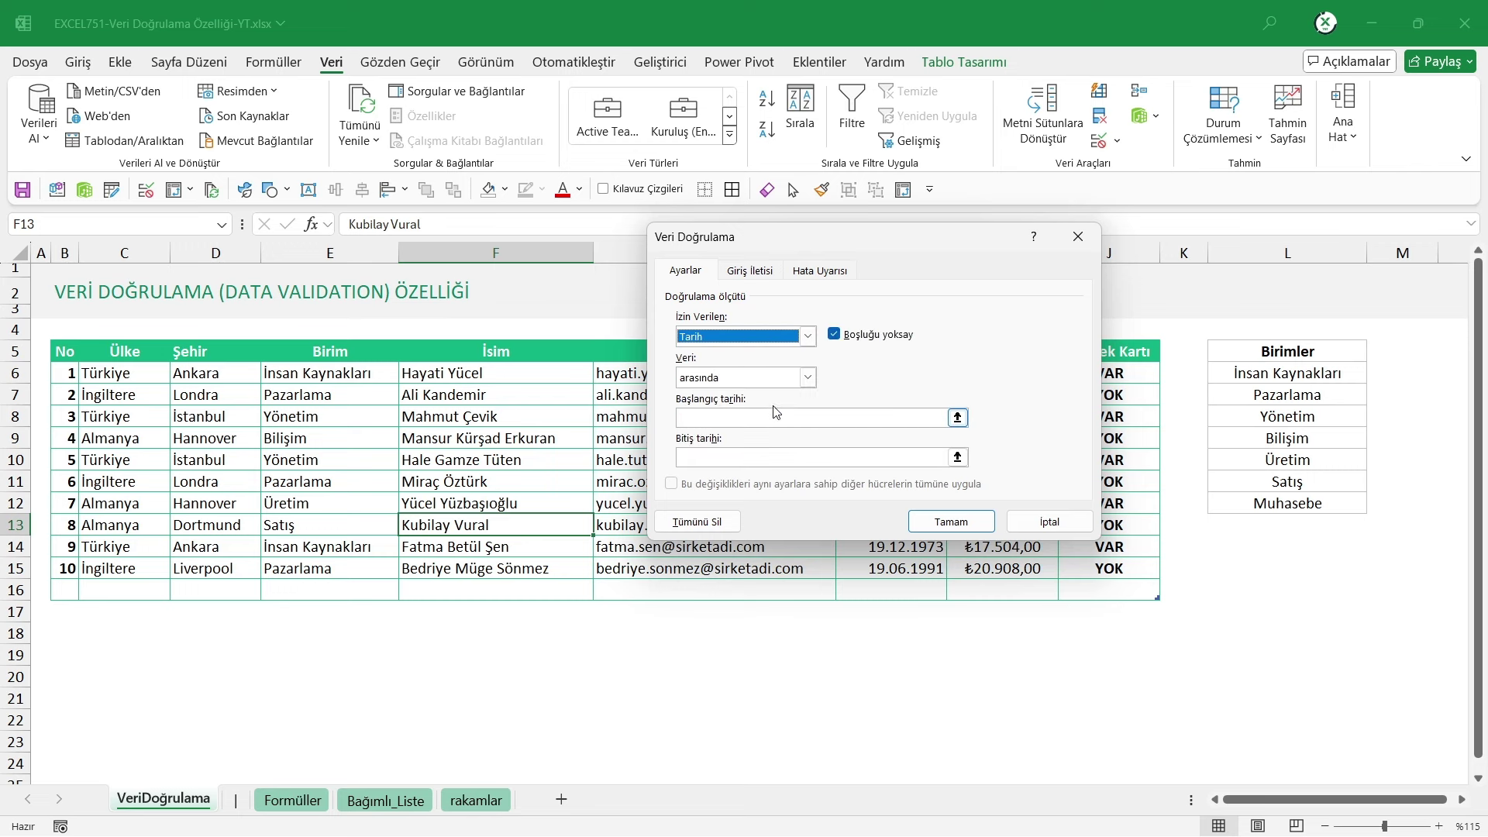
click(727, 379)
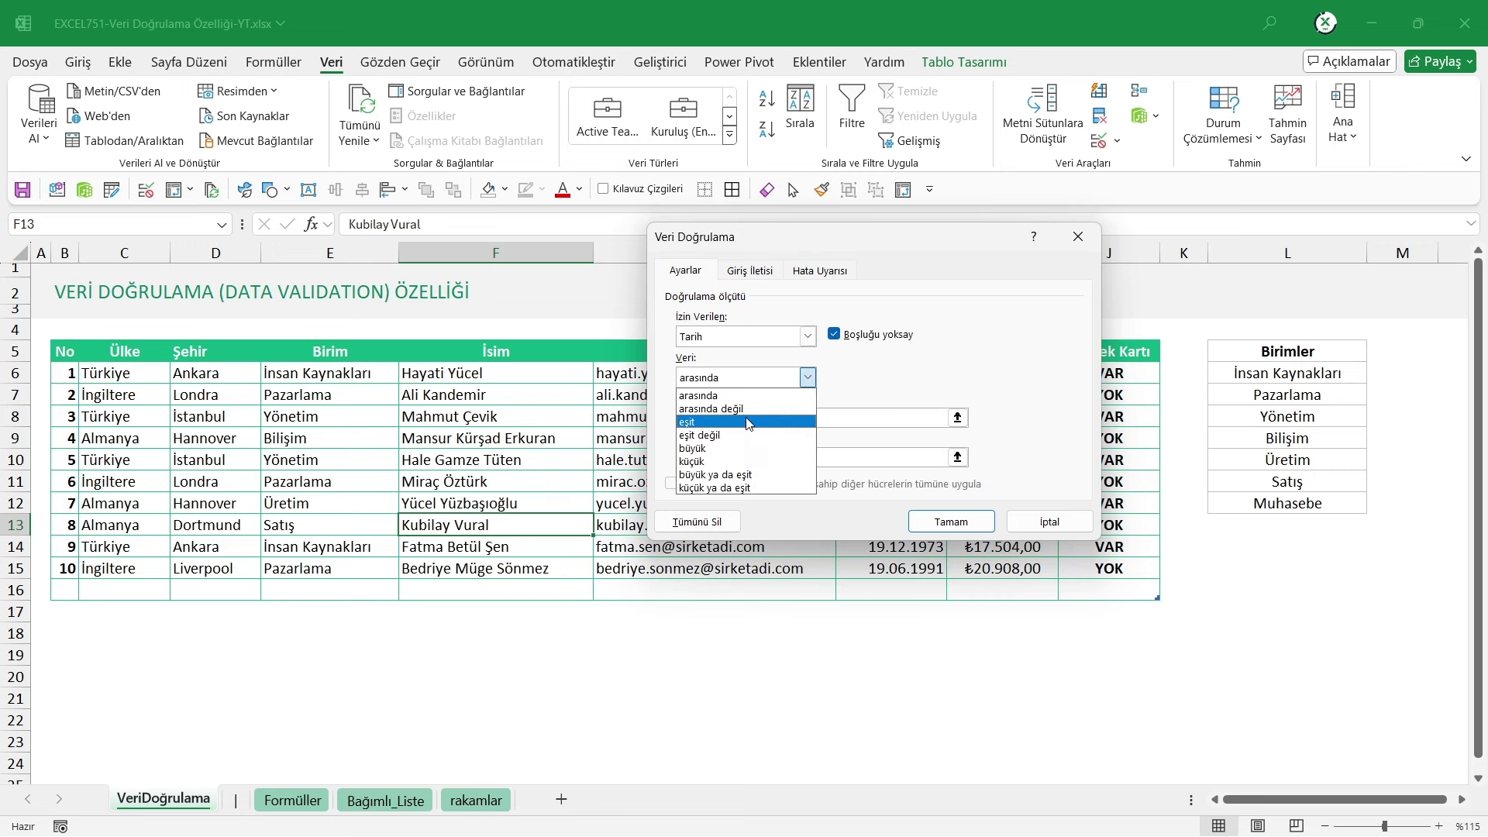
click(870, 399)
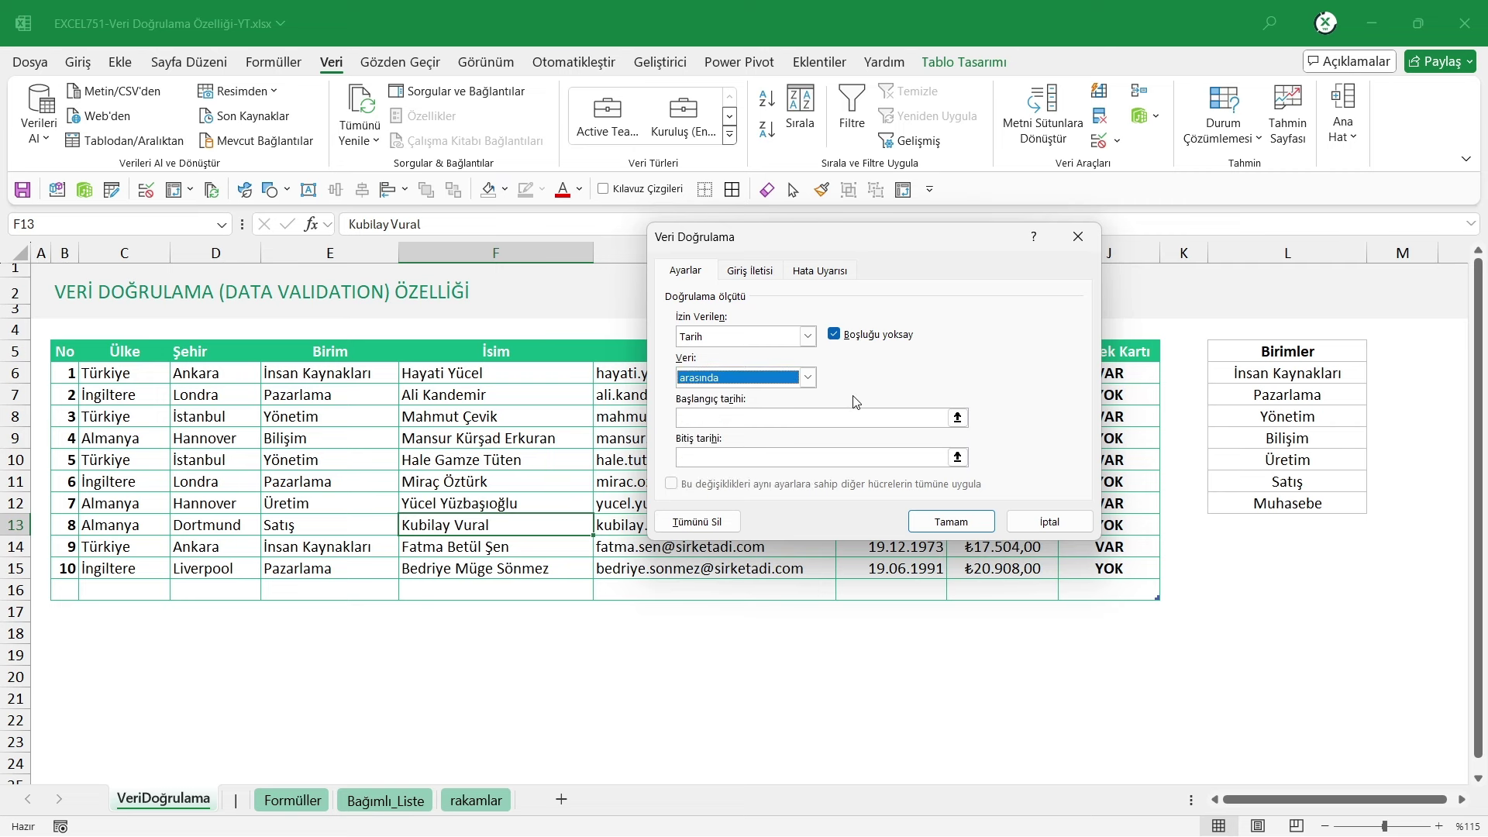
click(808, 338)
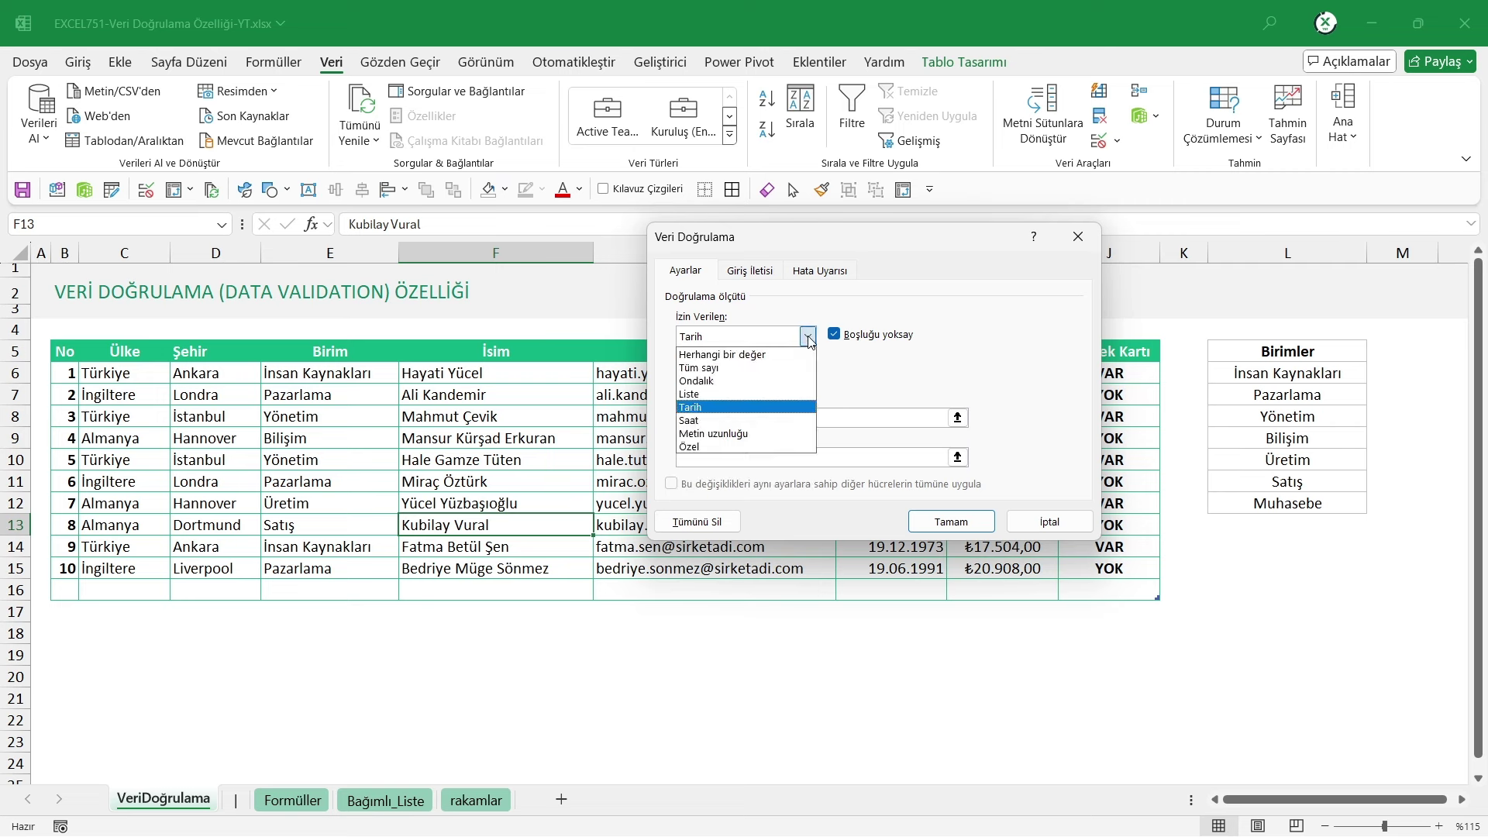
click(759, 420)
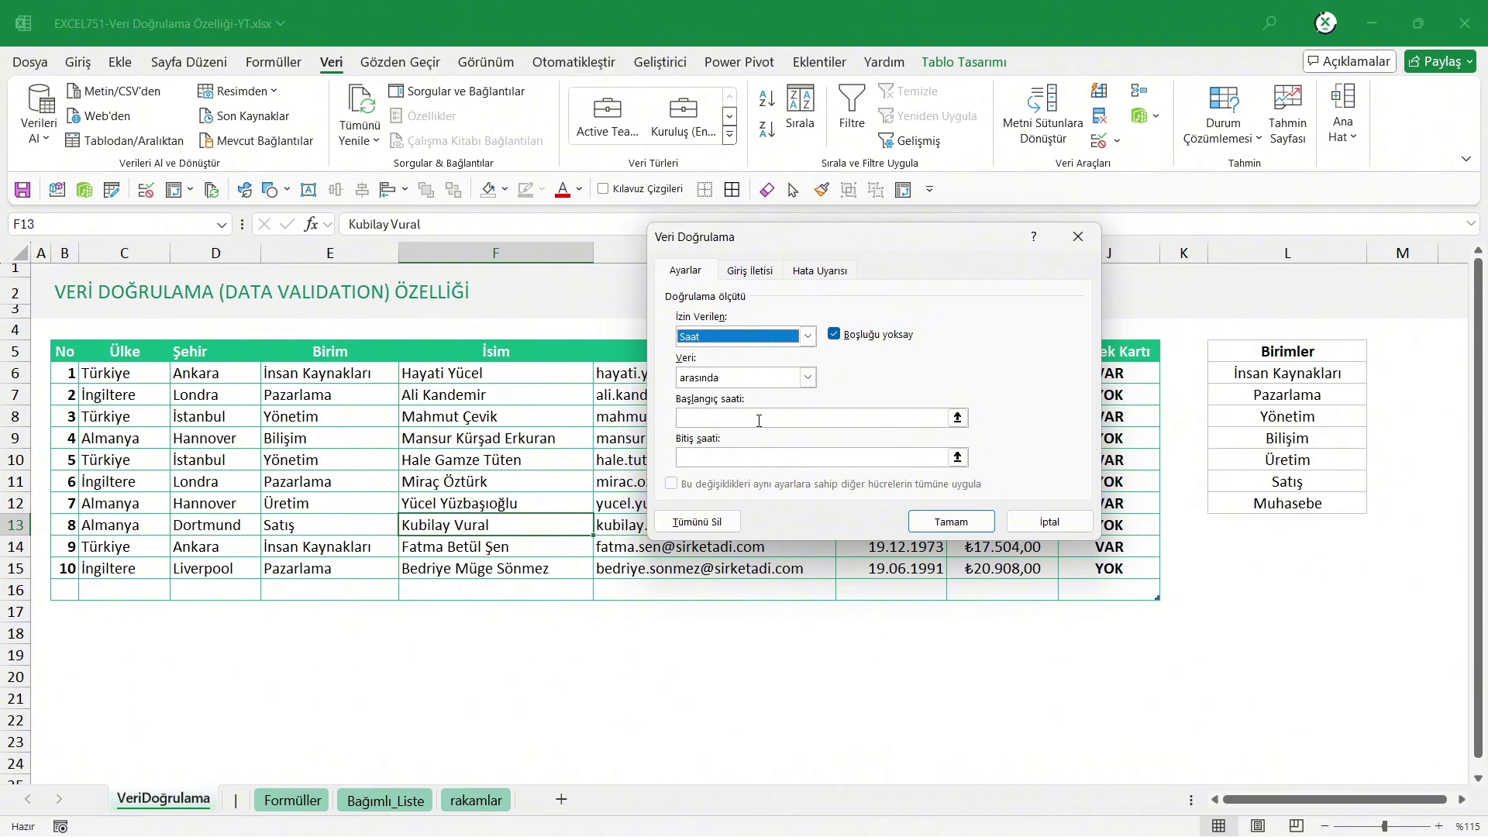
click(808, 380)
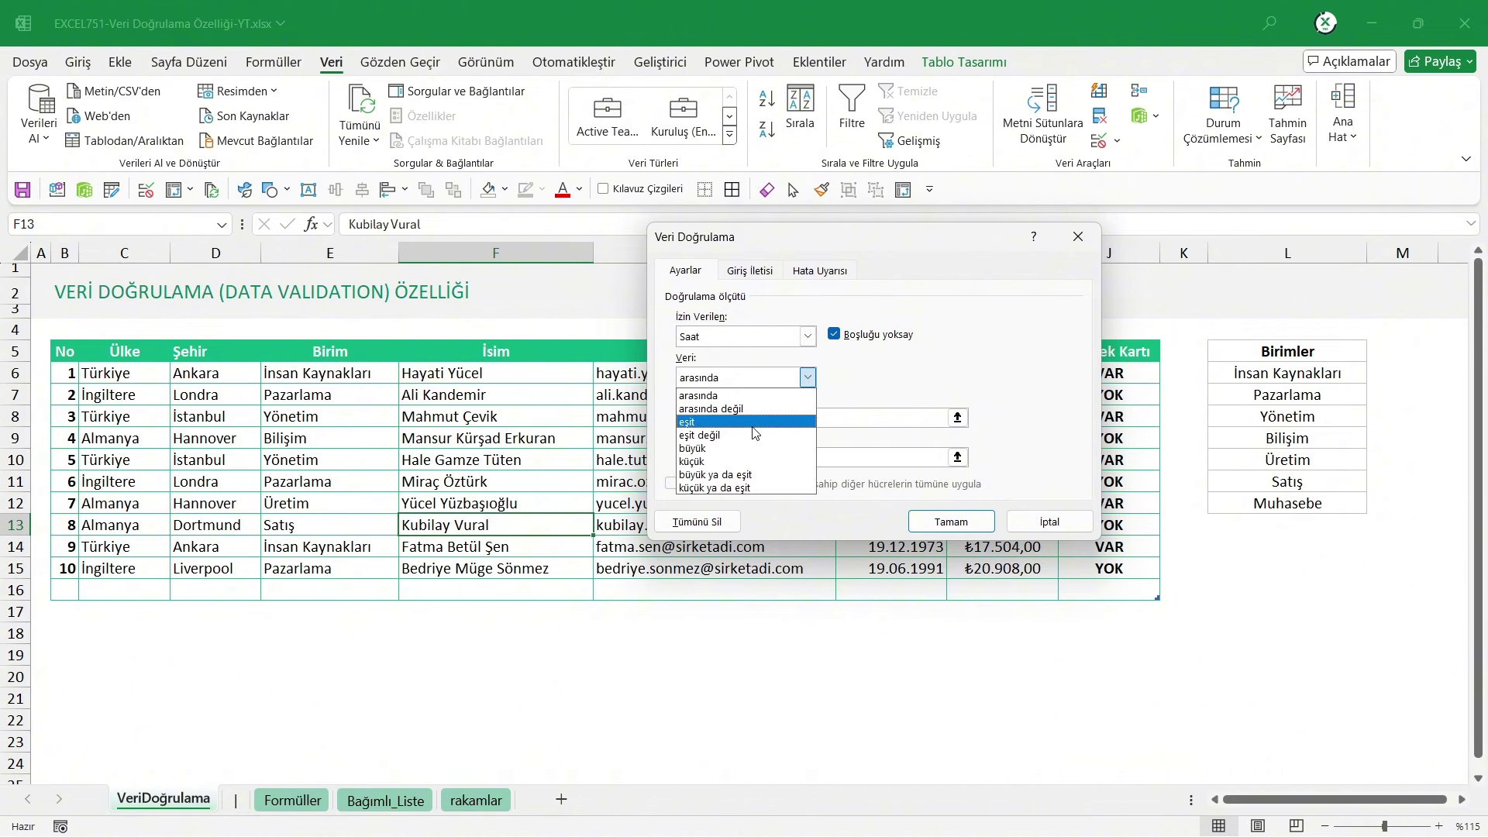
click(744, 396)
click(808, 337)
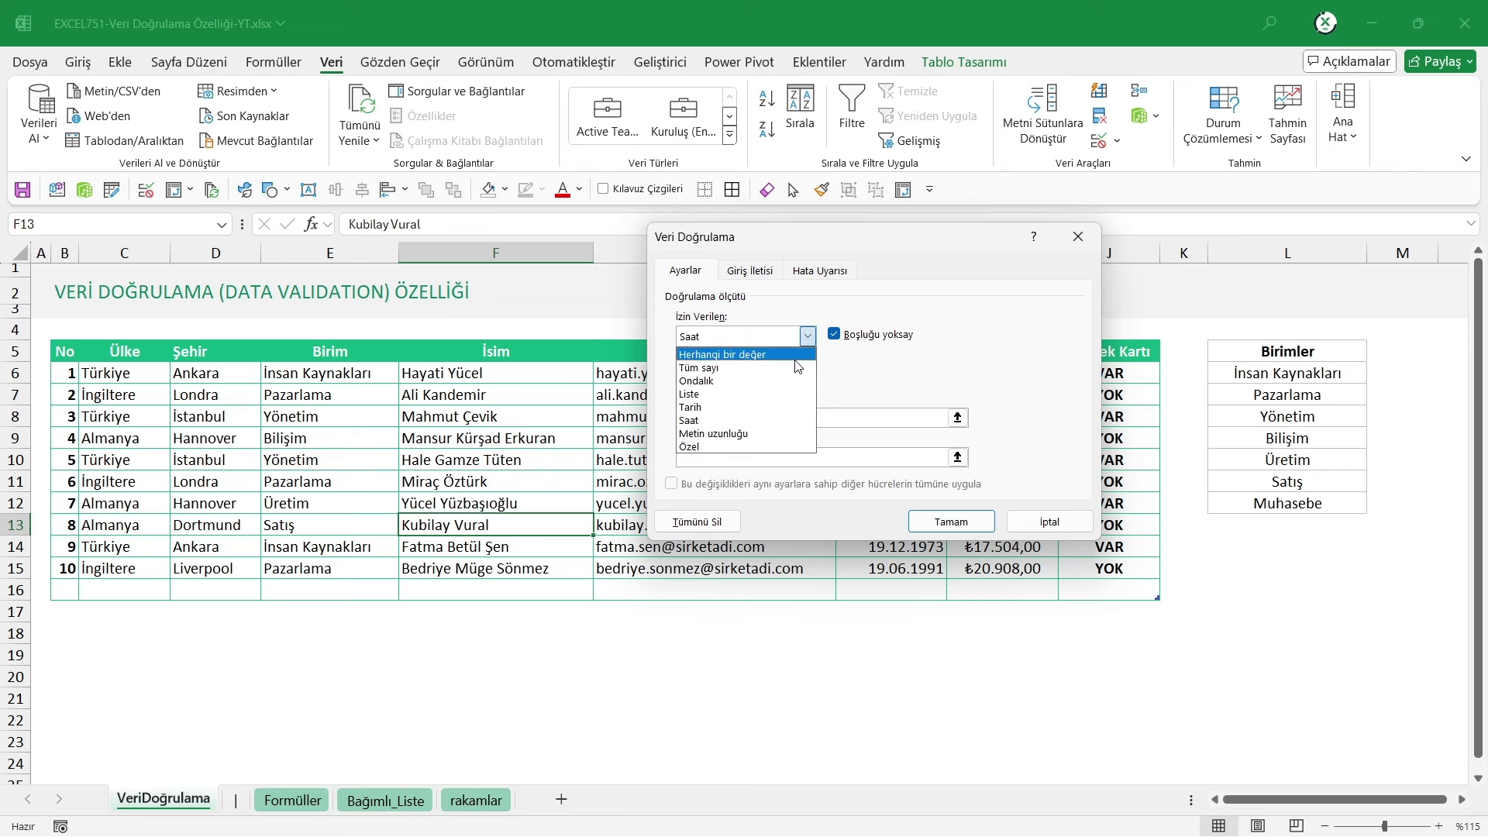
click(755, 433)
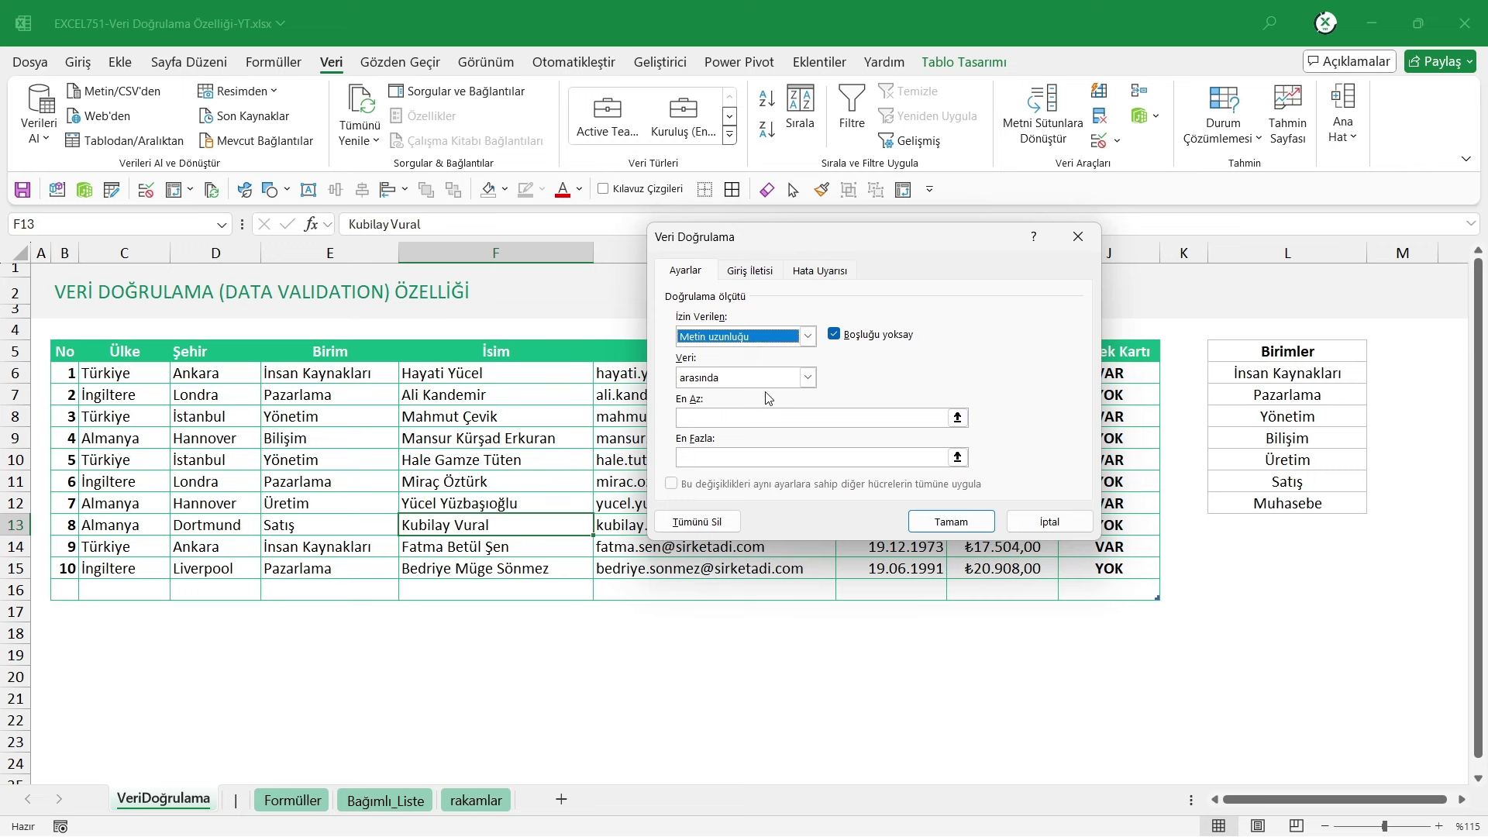
click(809, 377)
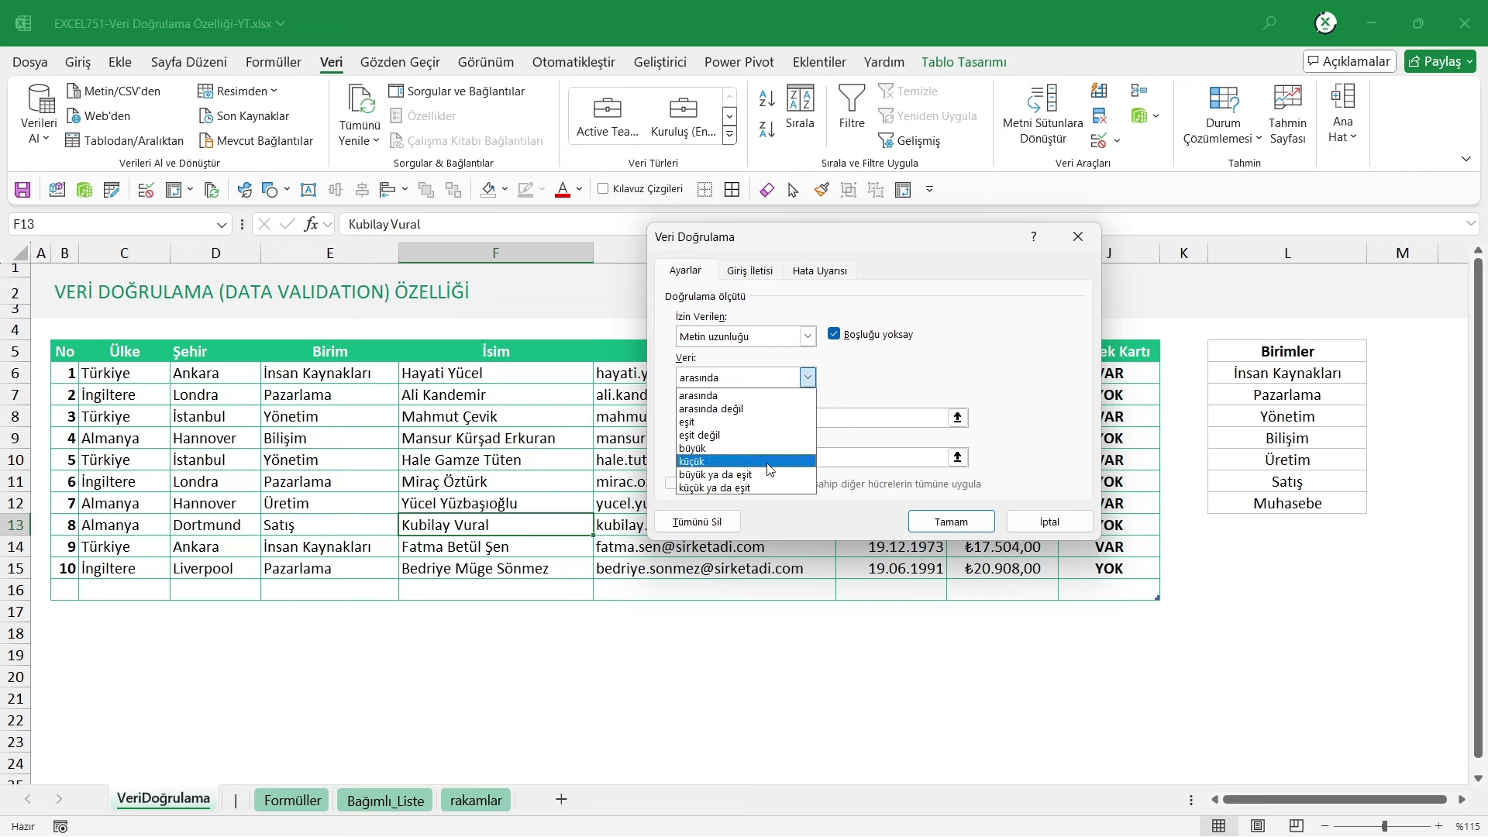
click(848, 417)
click(735, 418)
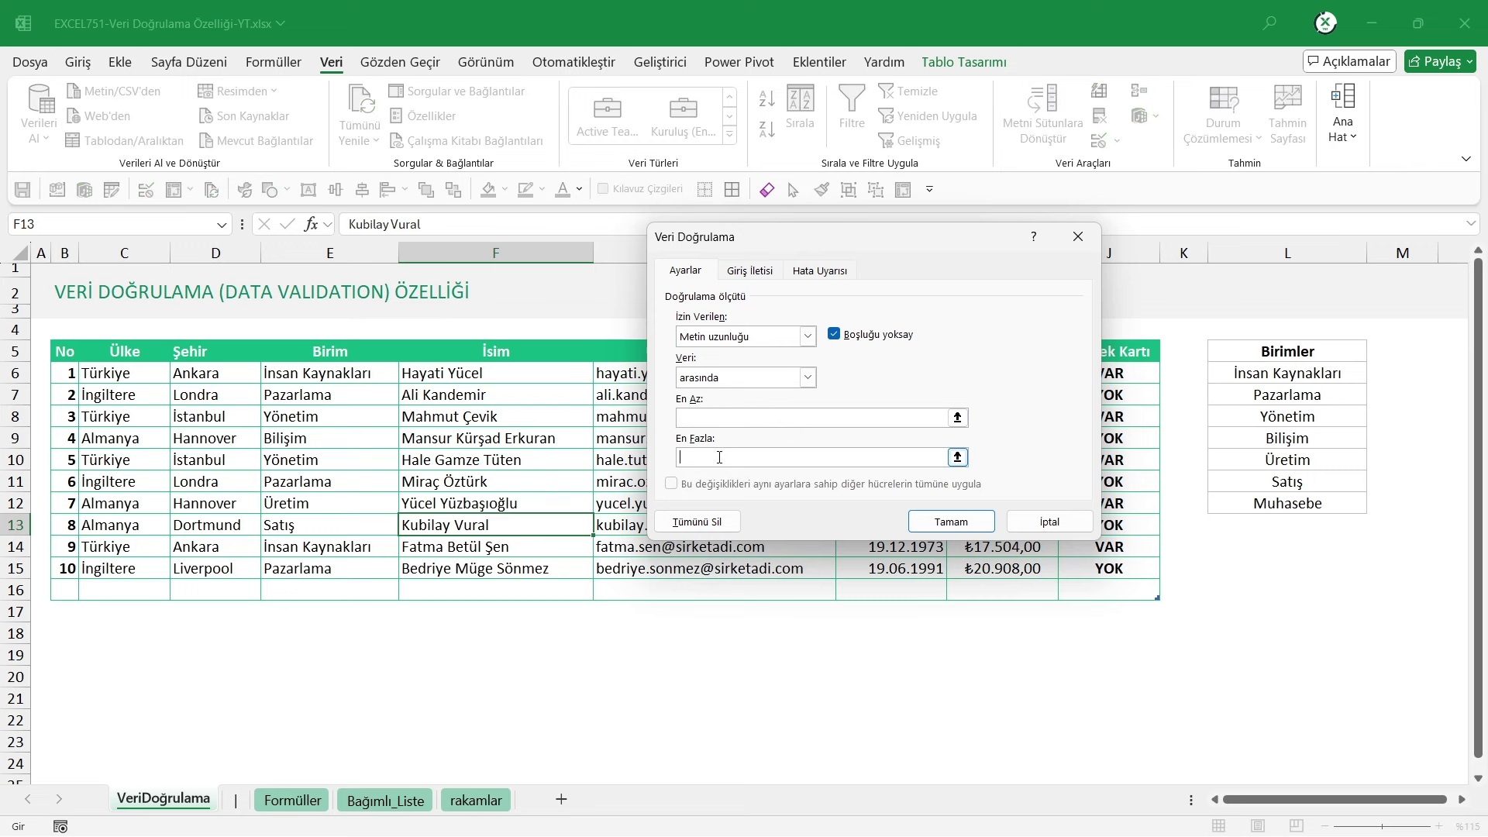
click(809, 336)
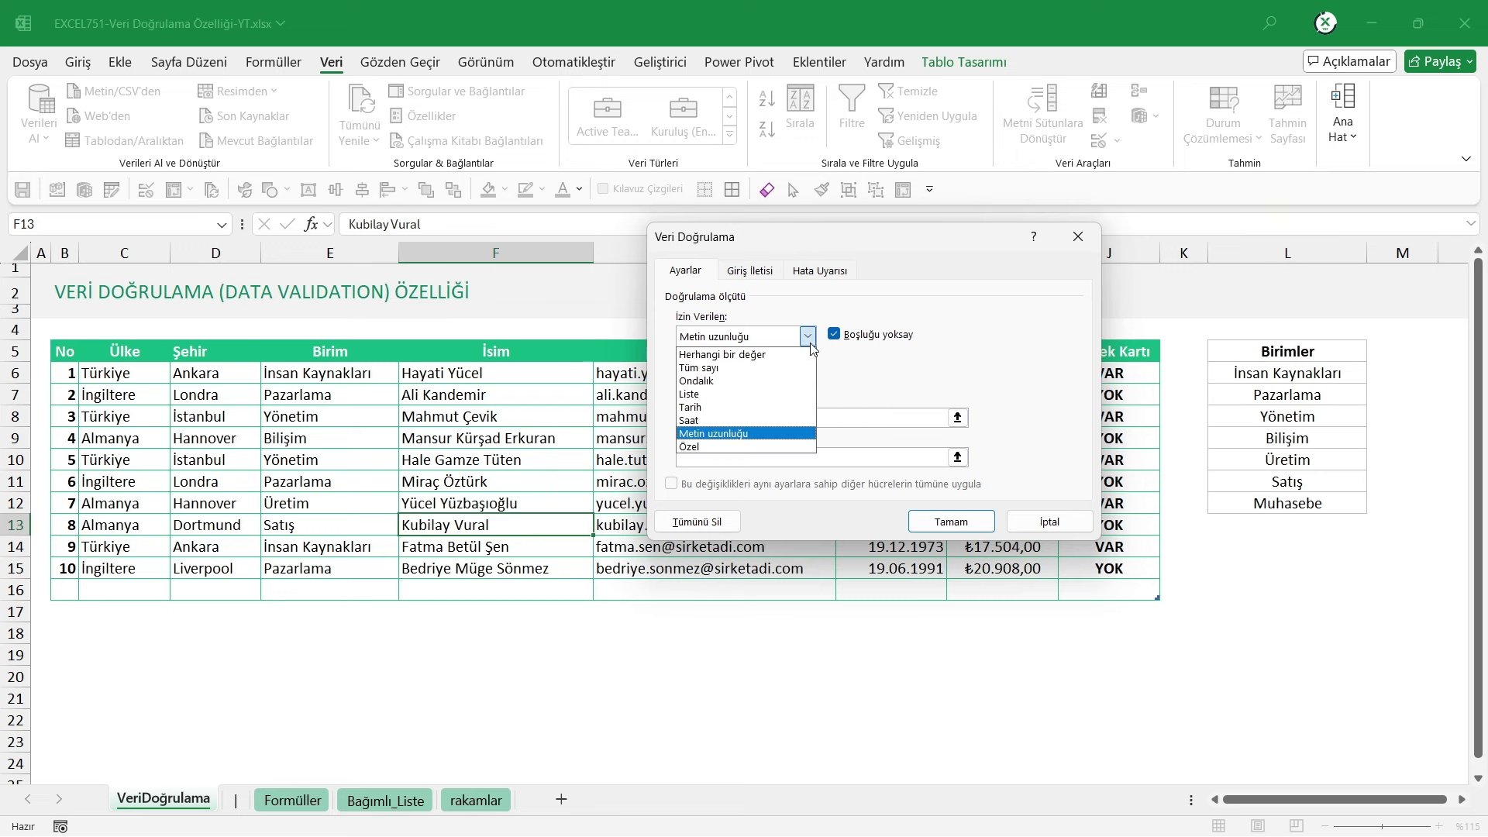
click(769, 375)
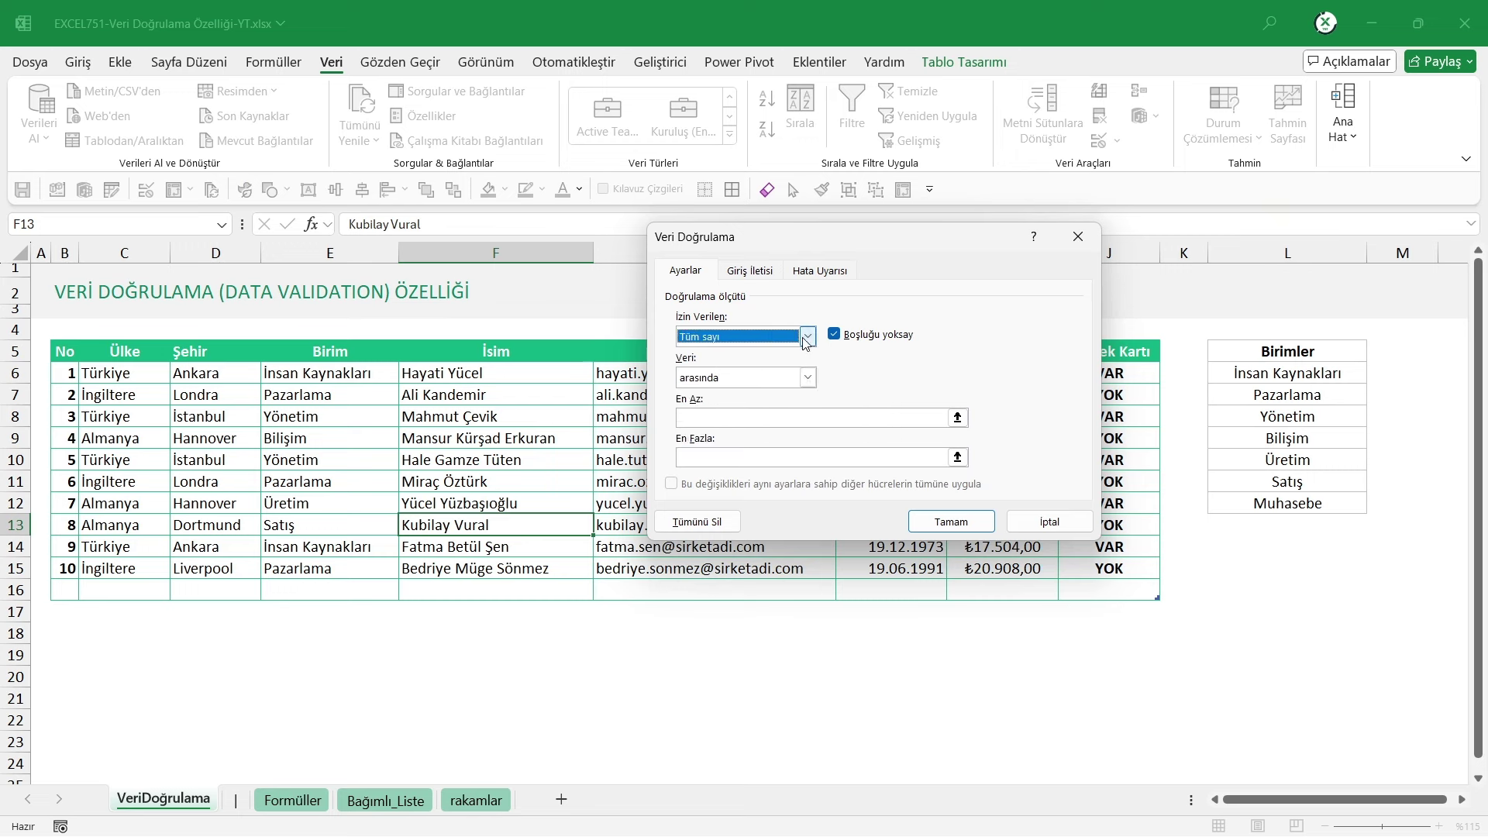
click(808, 336)
click(767, 381)
click(809, 341)
click(773, 399)
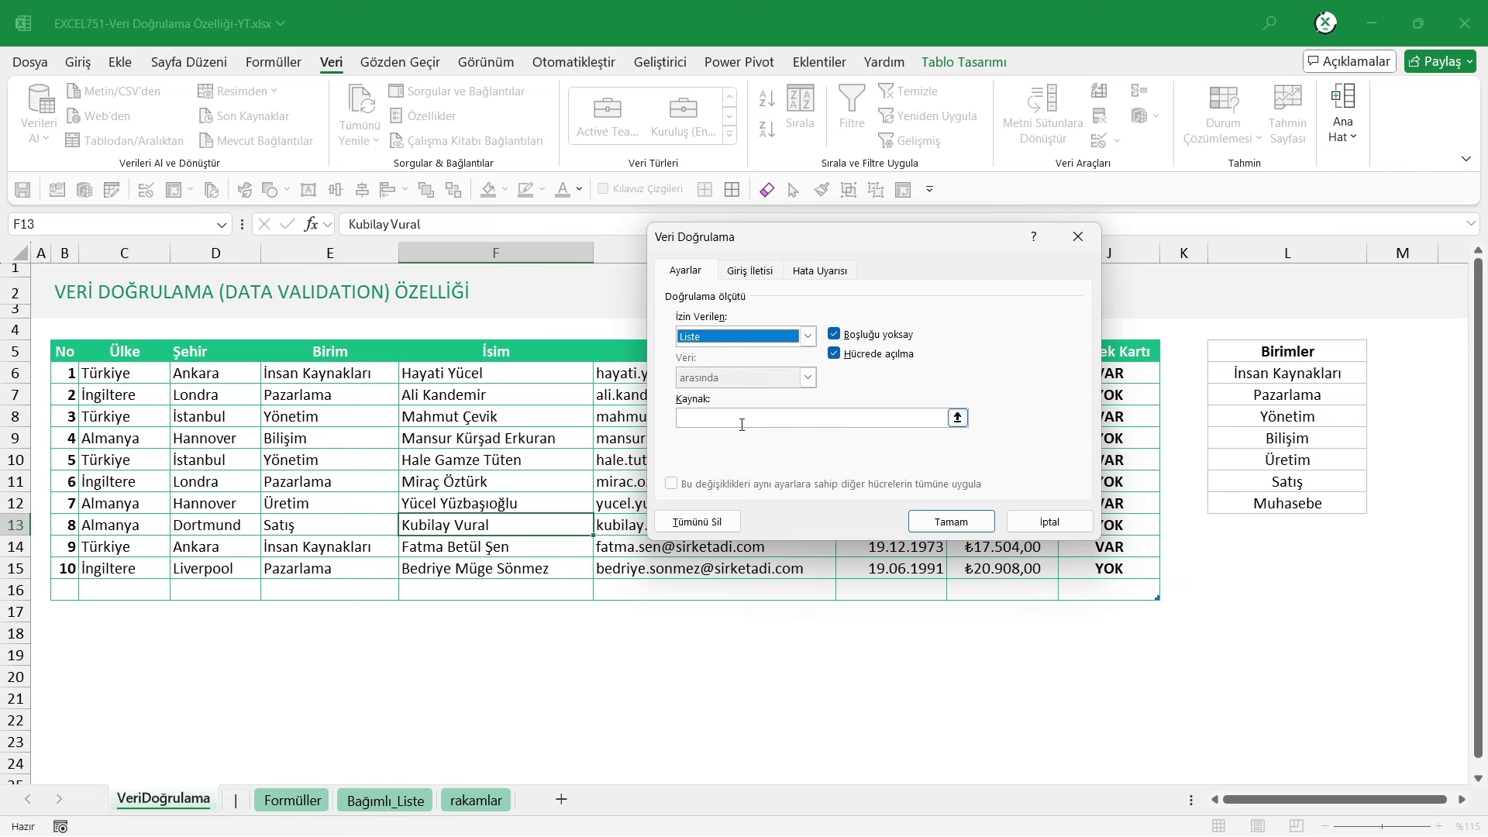
click(742, 421)
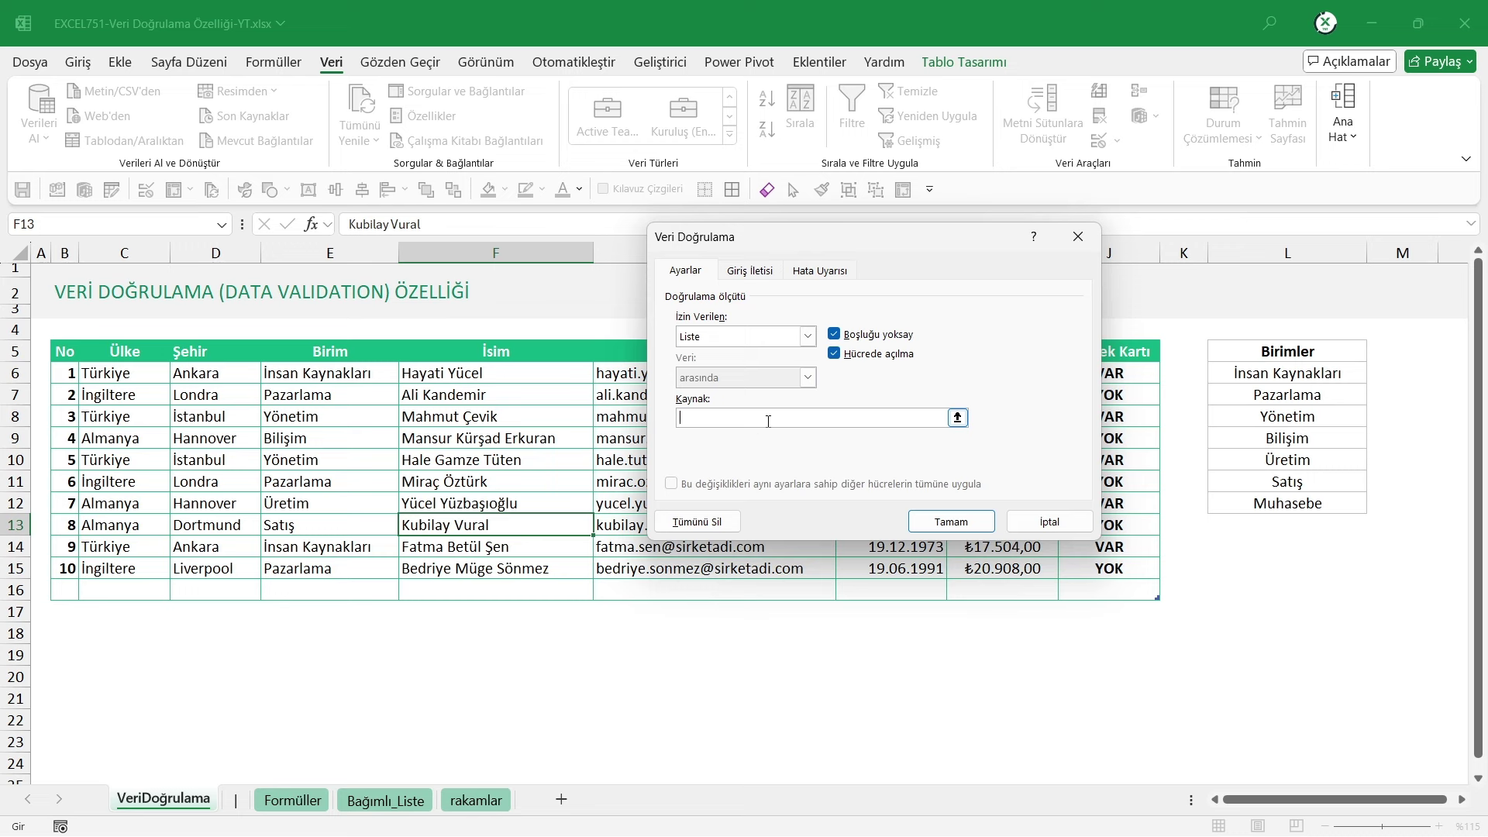
click(808, 336)
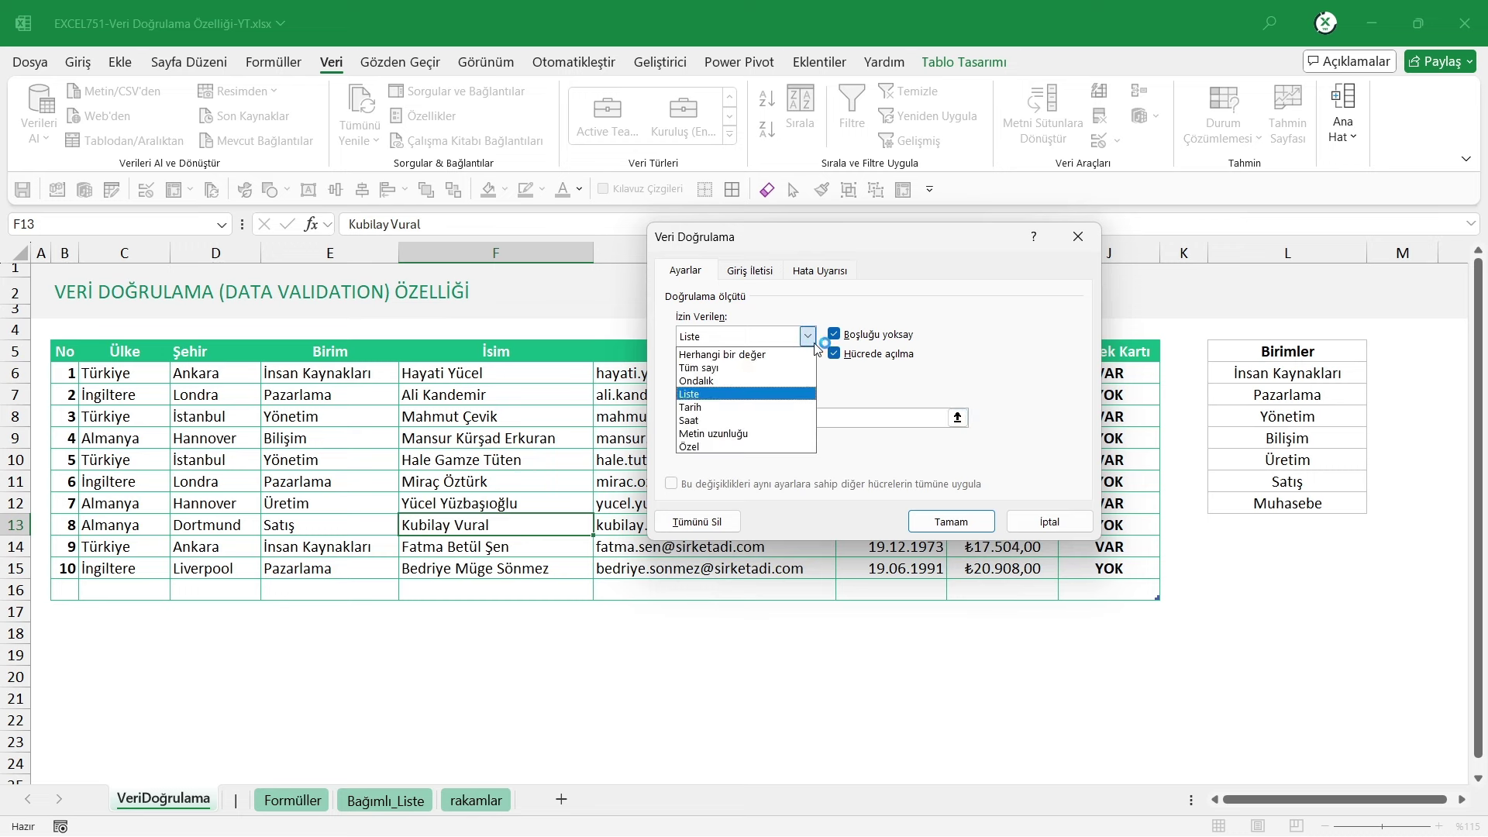
click(762, 447)
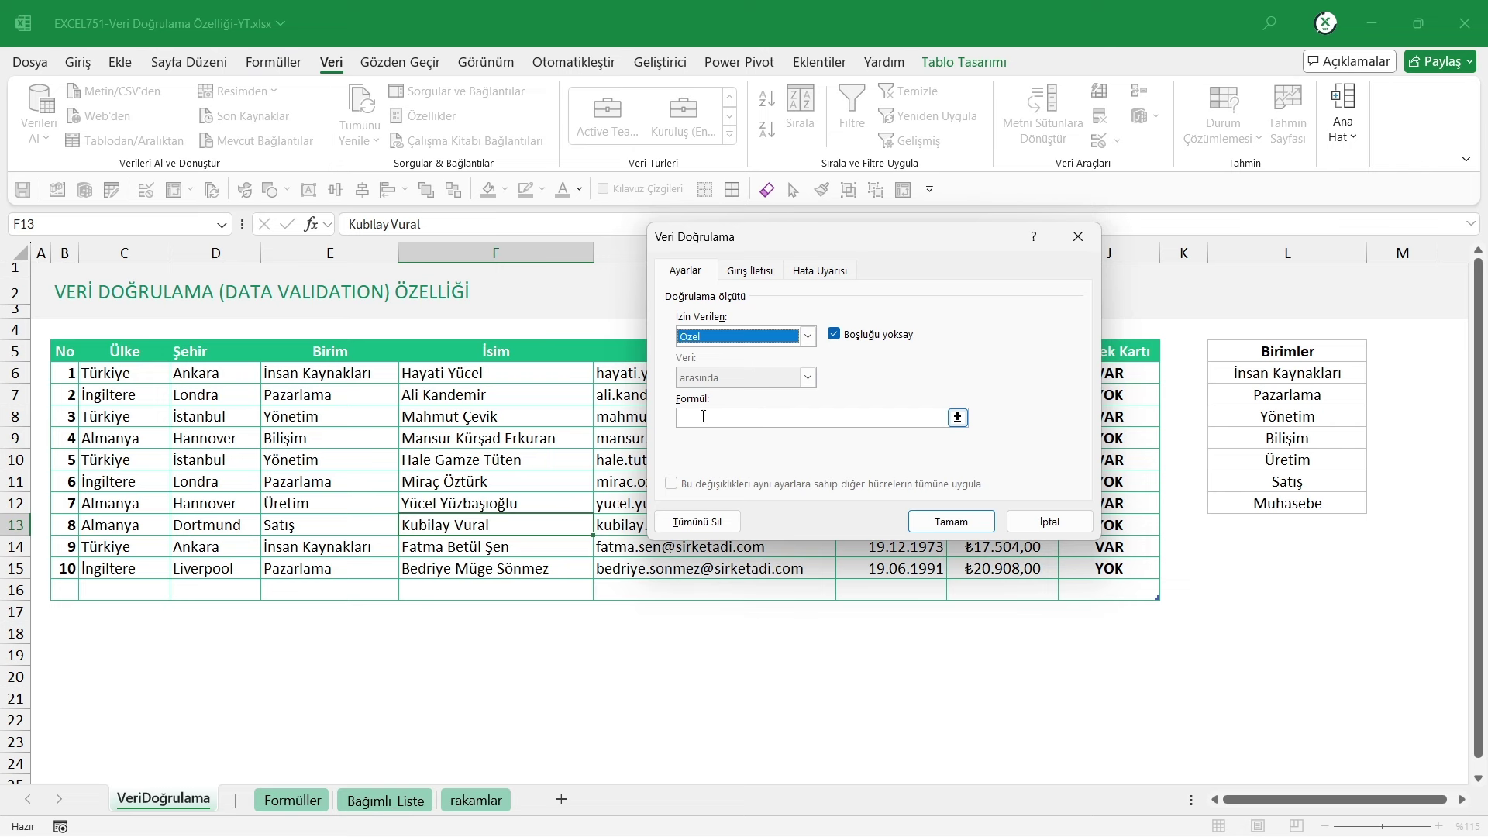
click(808, 336)
click(765, 361)
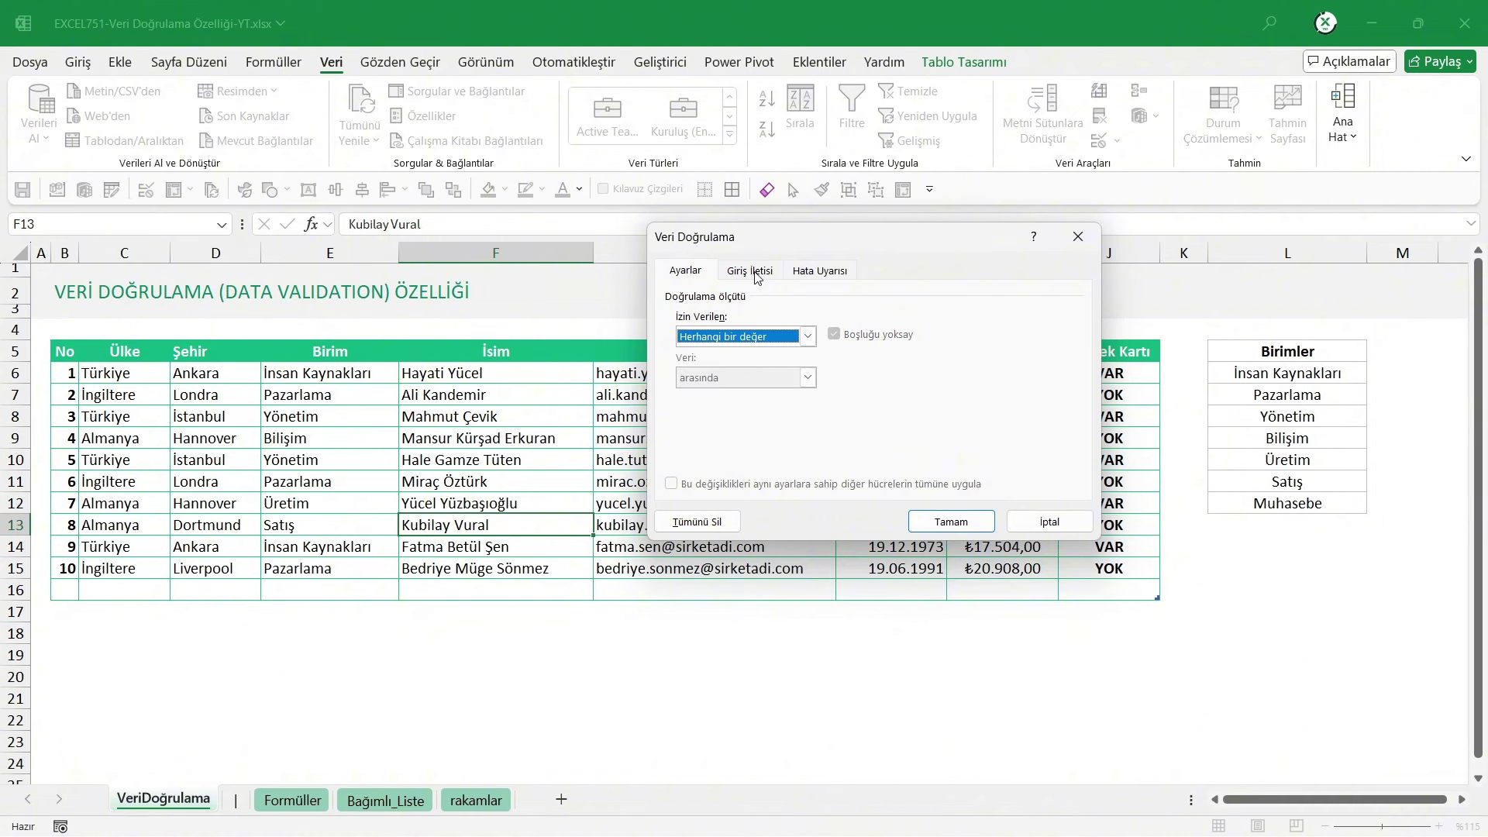
Step: Look at the Giriş İletisi tab's message box, then show the Hata Uyarısı Durma settings
click(753, 271)
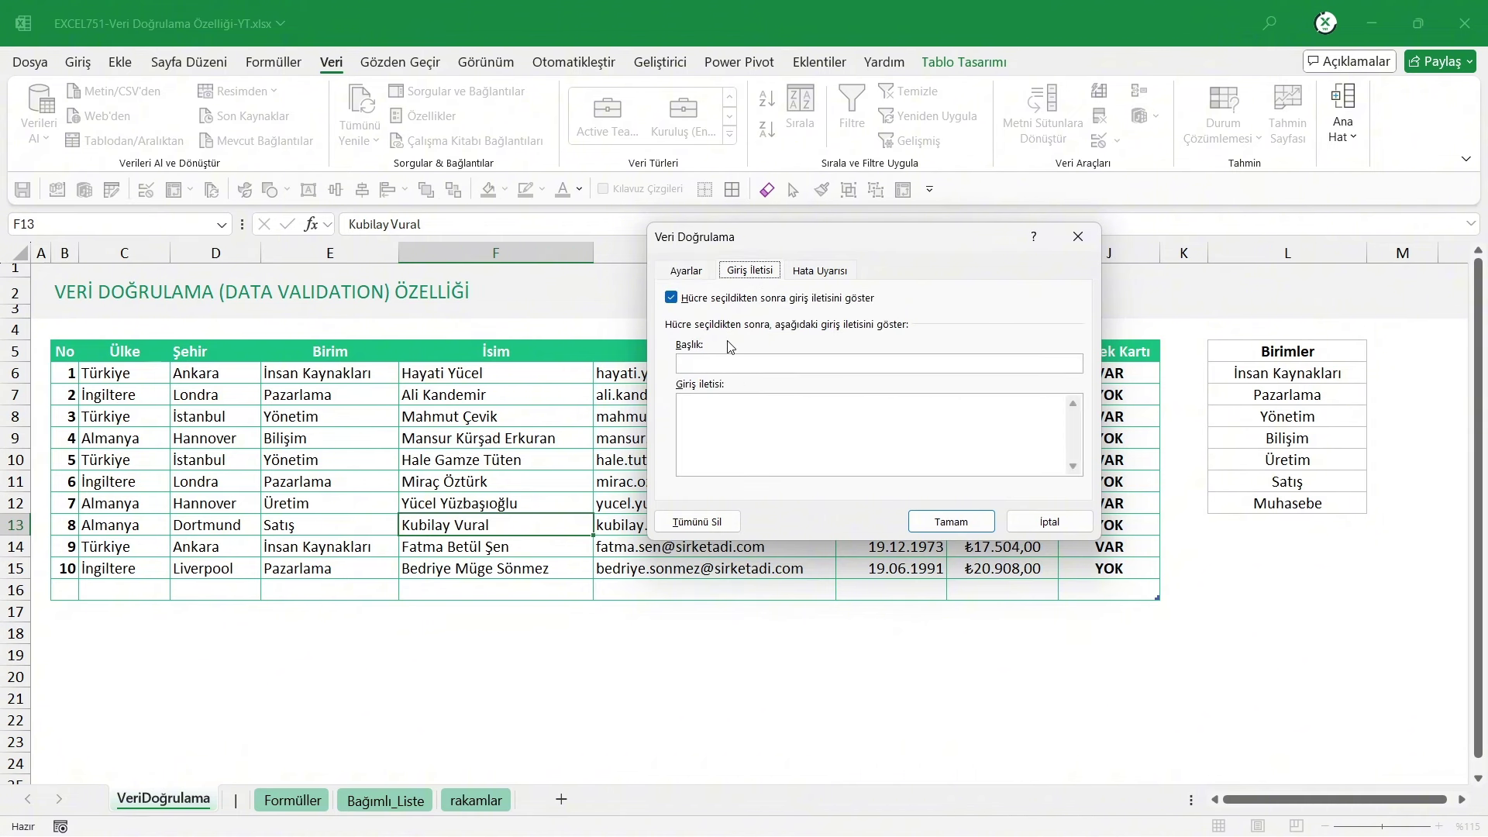
click(754, 422)
click(824, 273)
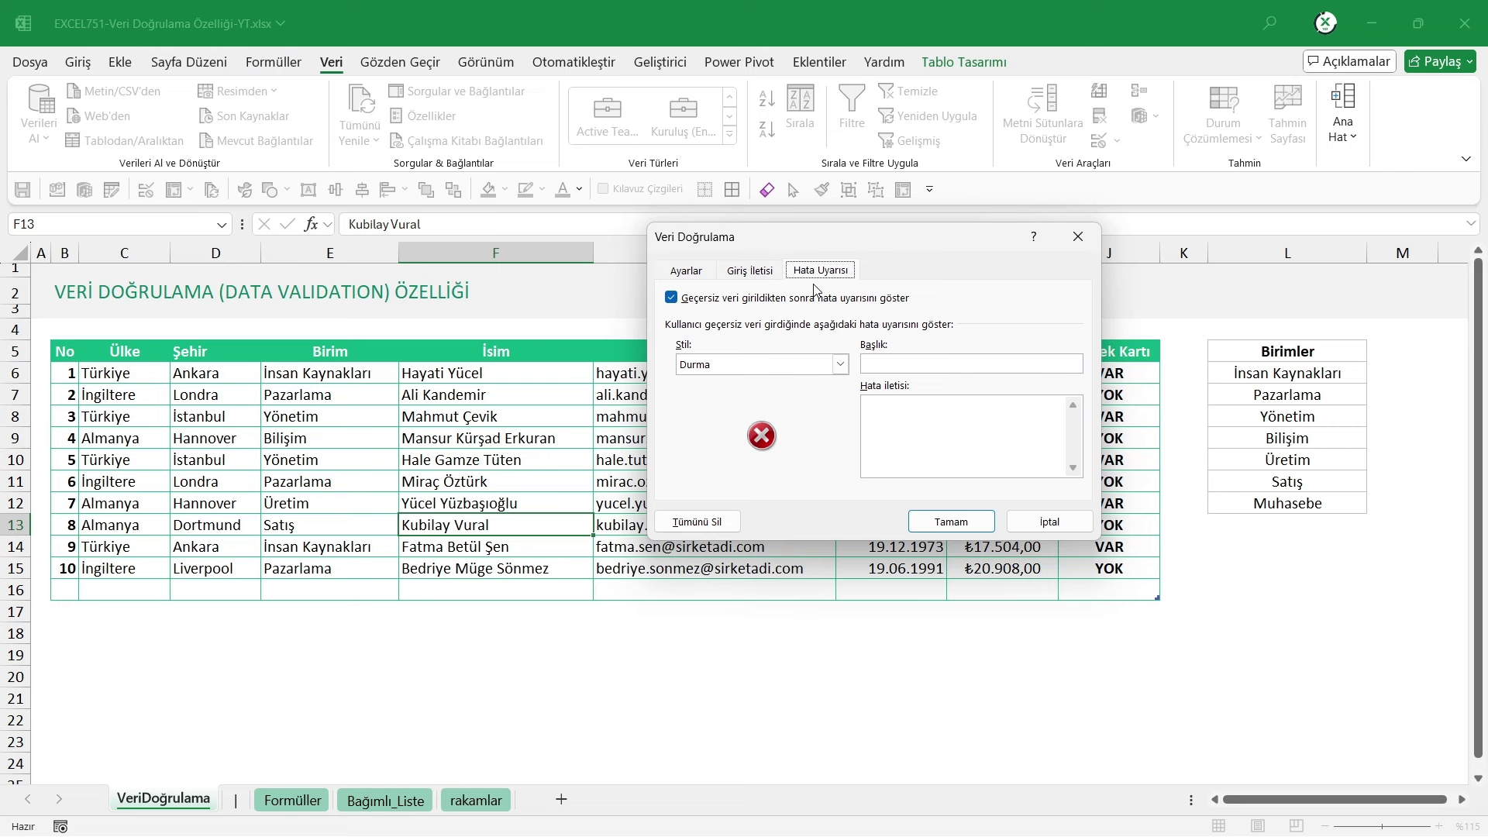
Step: Close the validation dialog without saving, try several ranges, then select Birim cells E6:E16
click(1049, 522)
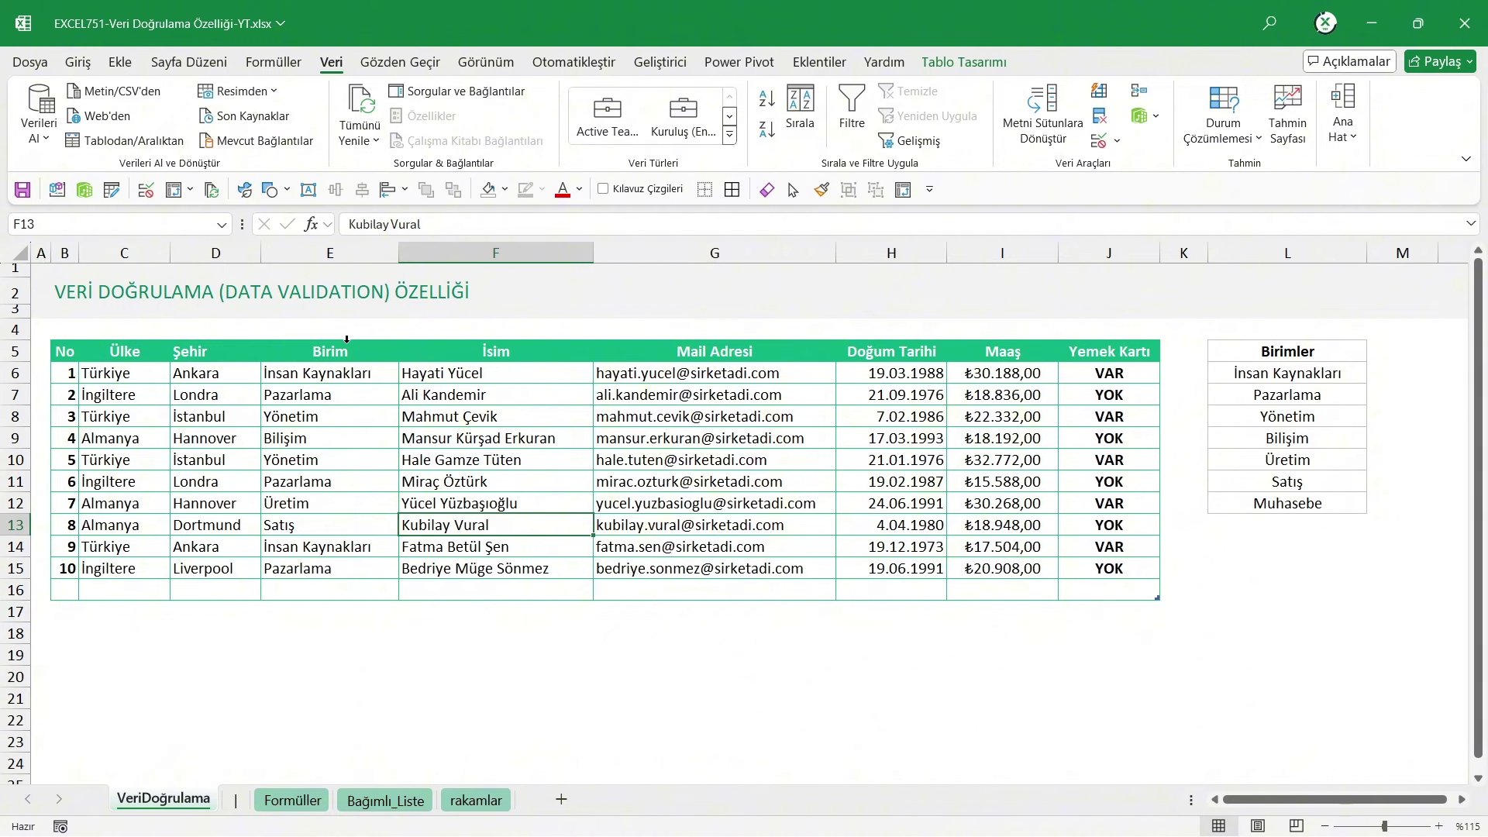
mouse_move(105, 376)
mouse_down()
mouse_move(203, 373)
mouse_move(149, 398)
mouse_up()
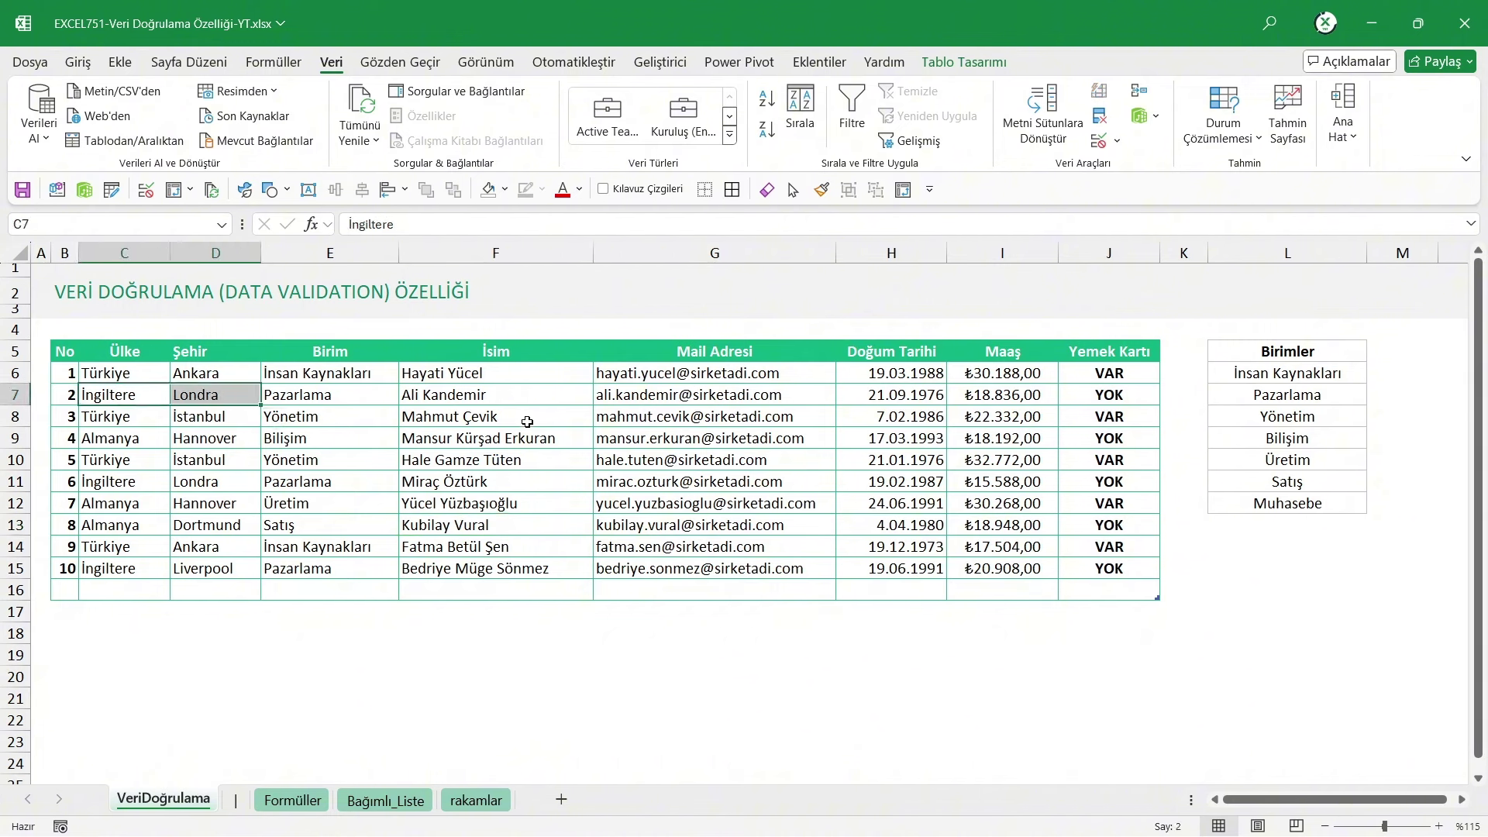
drag(496, 373, 496, 524)
drag(756, 373, 777, 567)
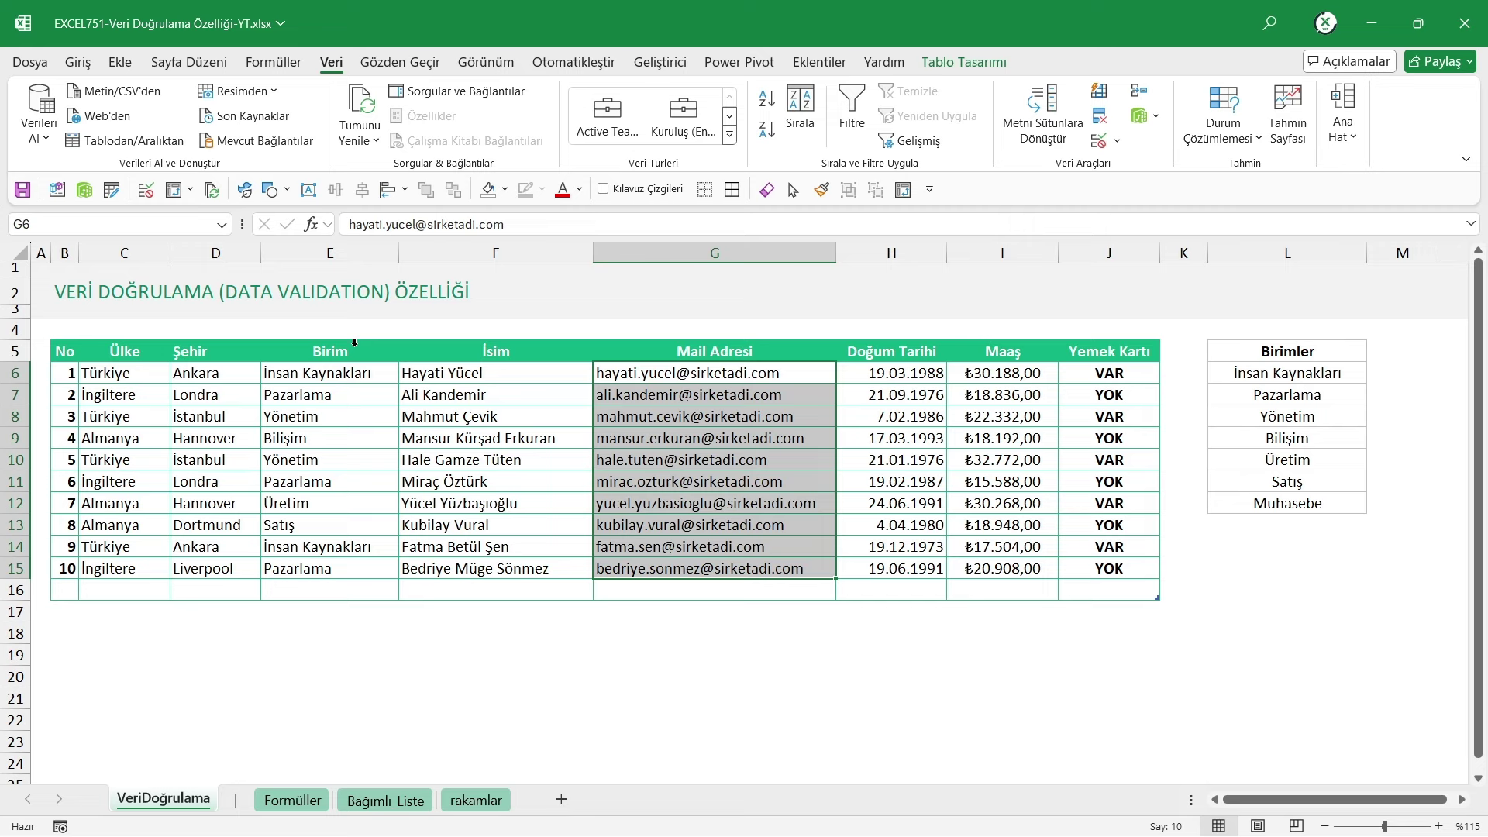
click(354, 343)
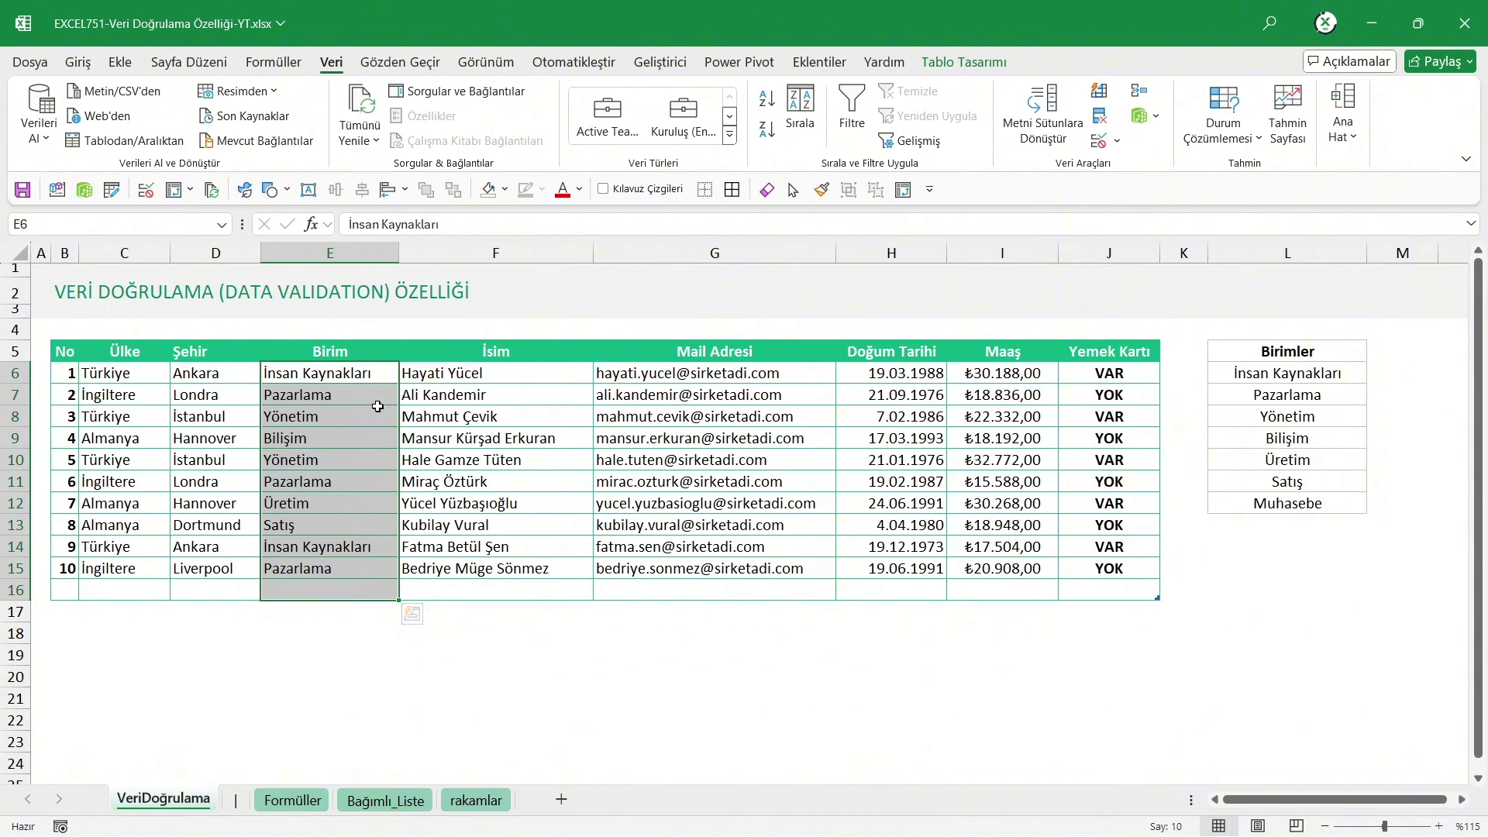
Step: Set the Birim cells' validation to Liste with source =$L$6:$L$12
click(1099, 141)
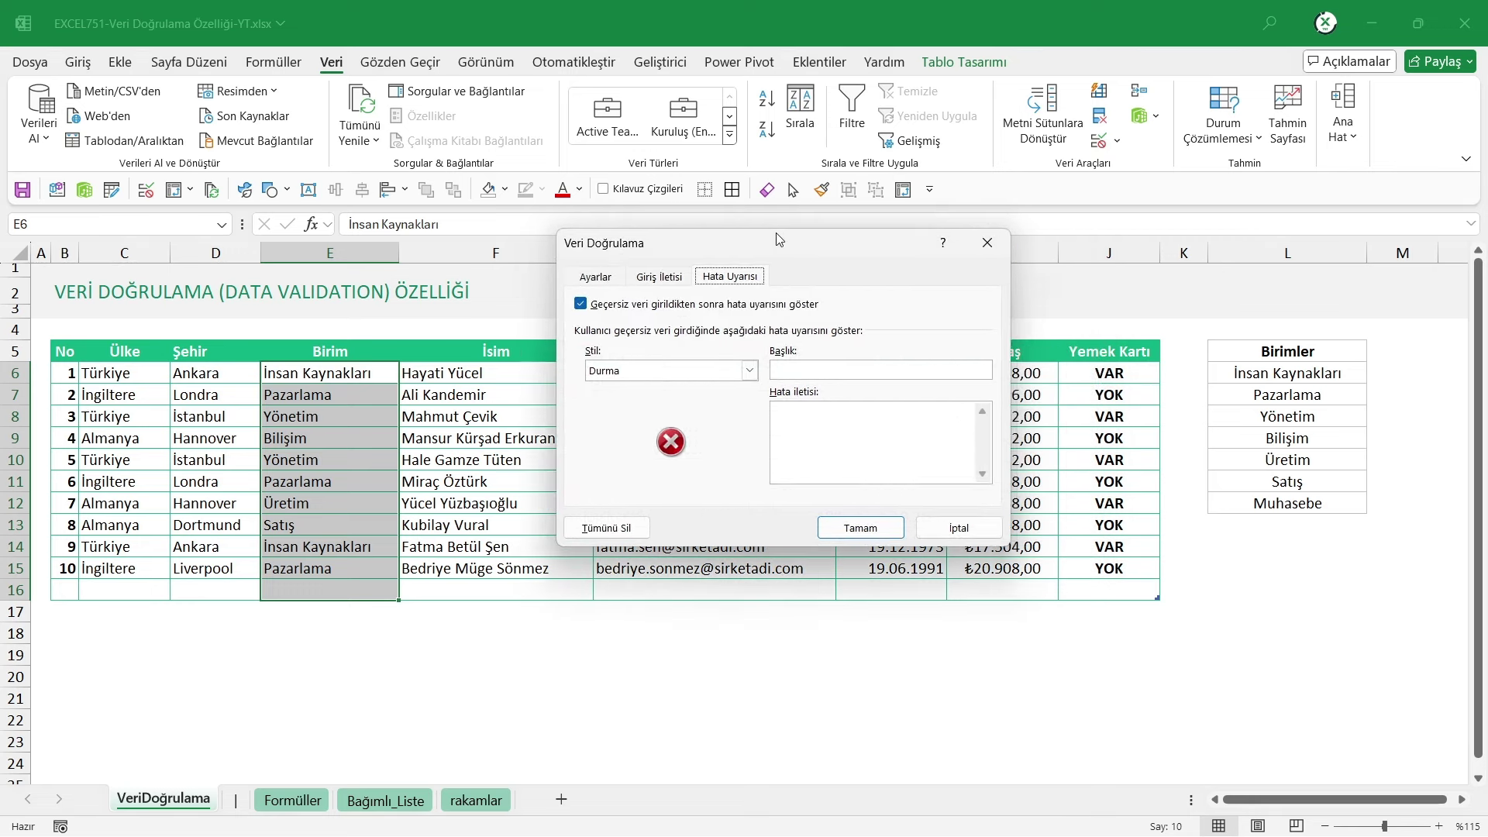
drag(890, 247, 785, 253)
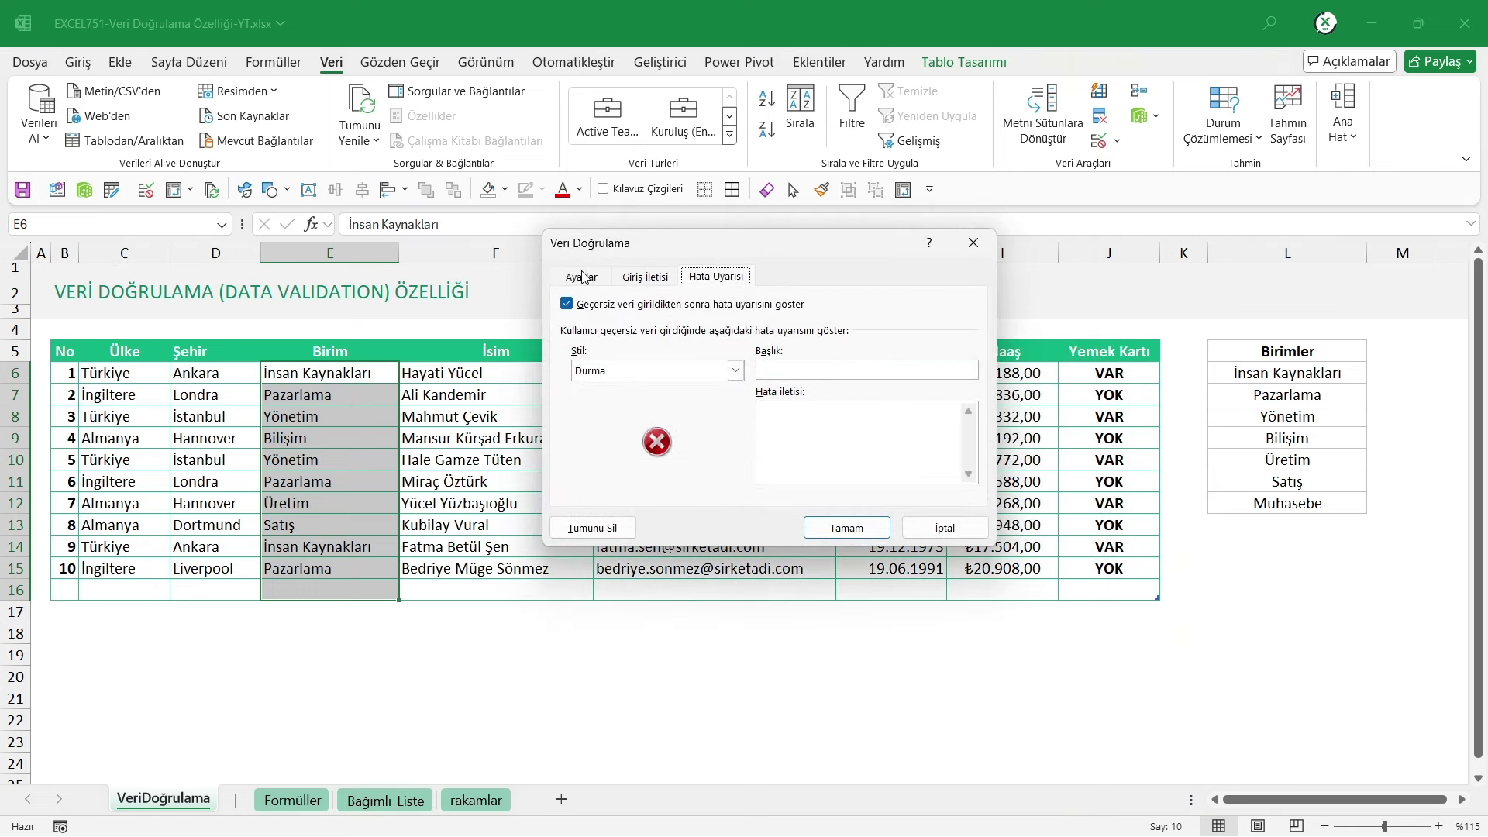
click(590, 279)
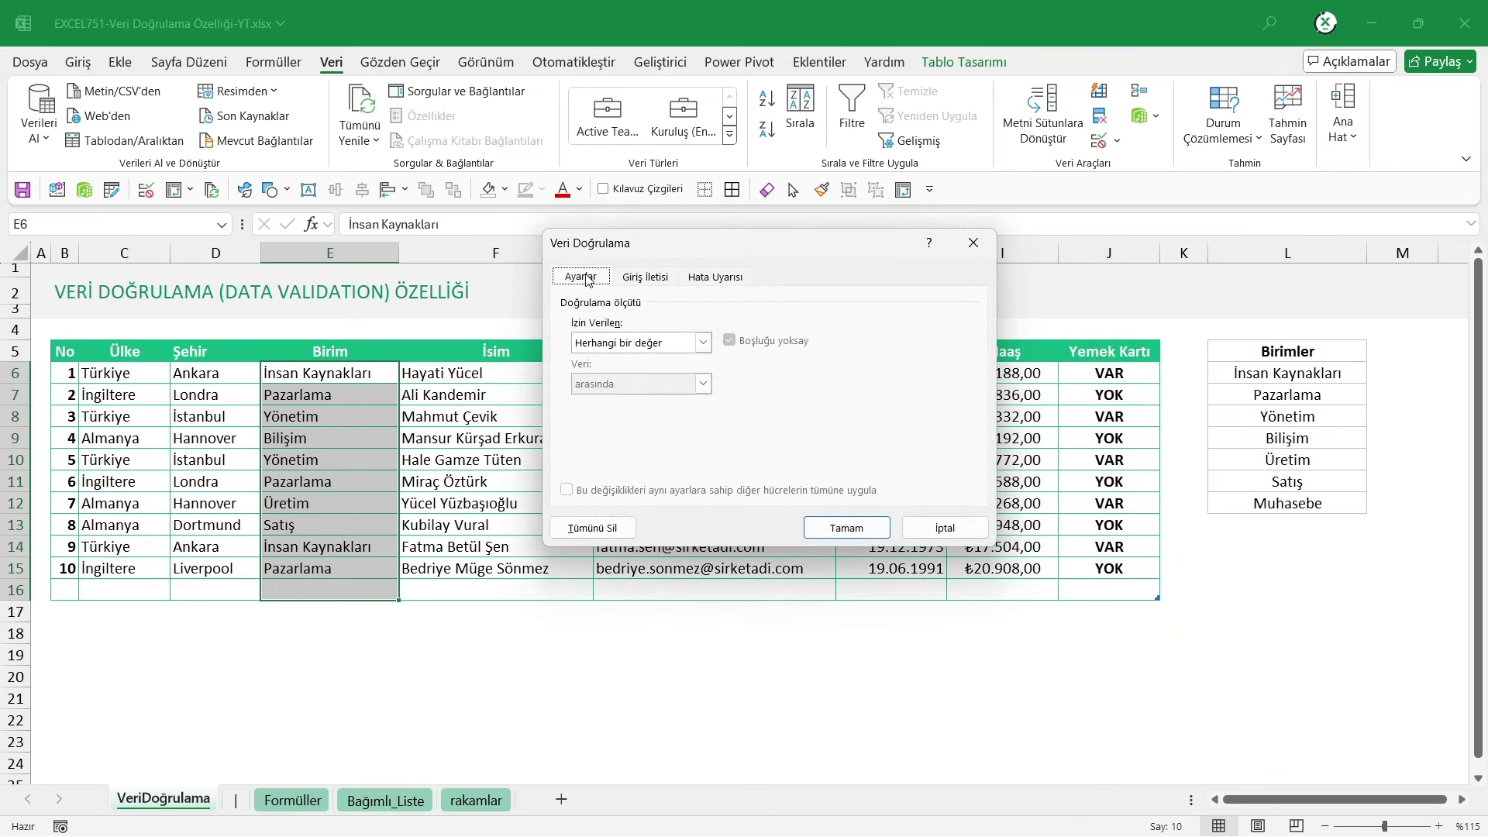
click(704, 341)
click(662, 401)
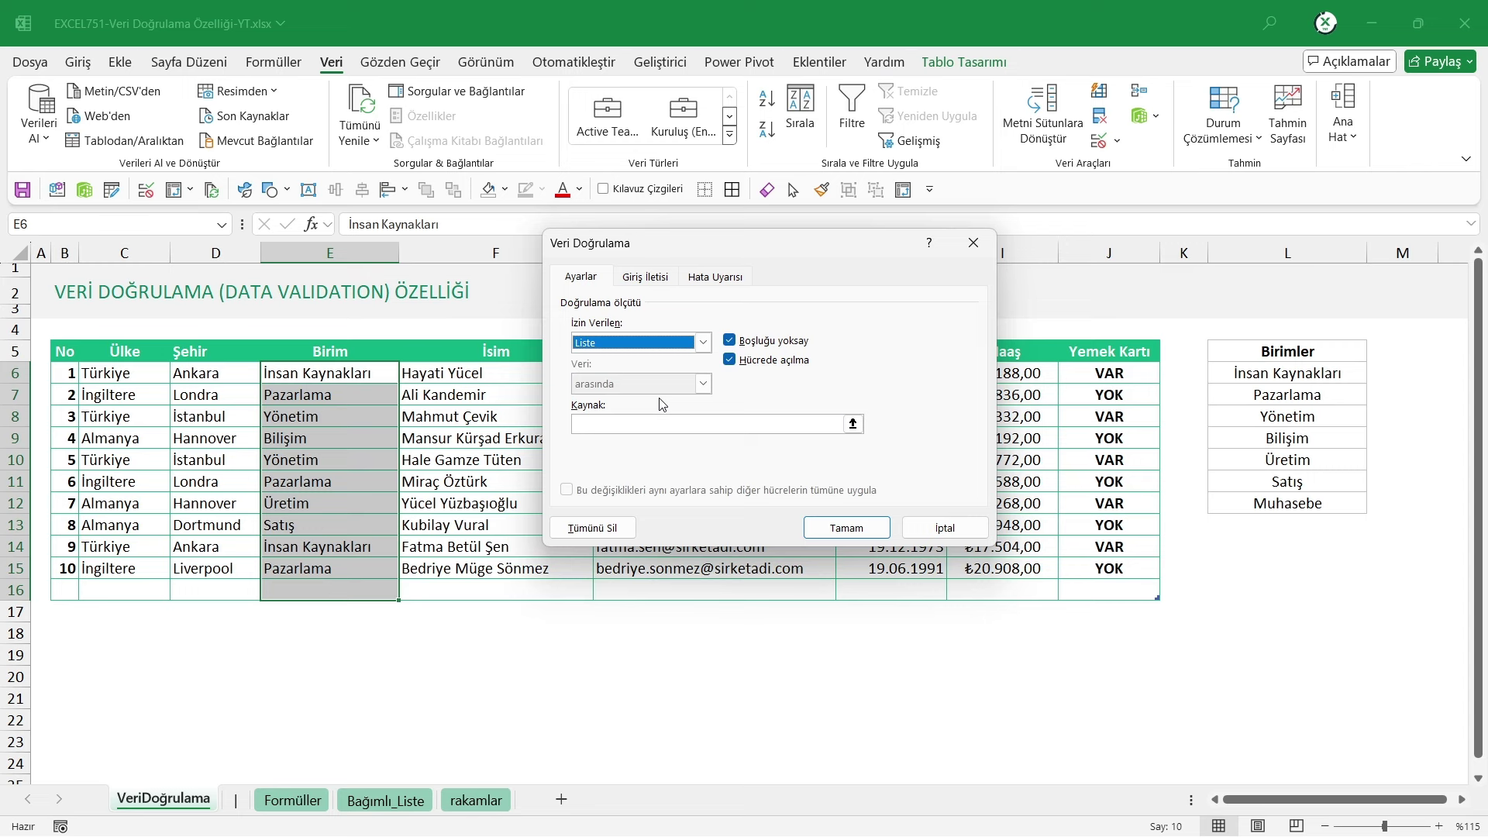
click(643, 424)
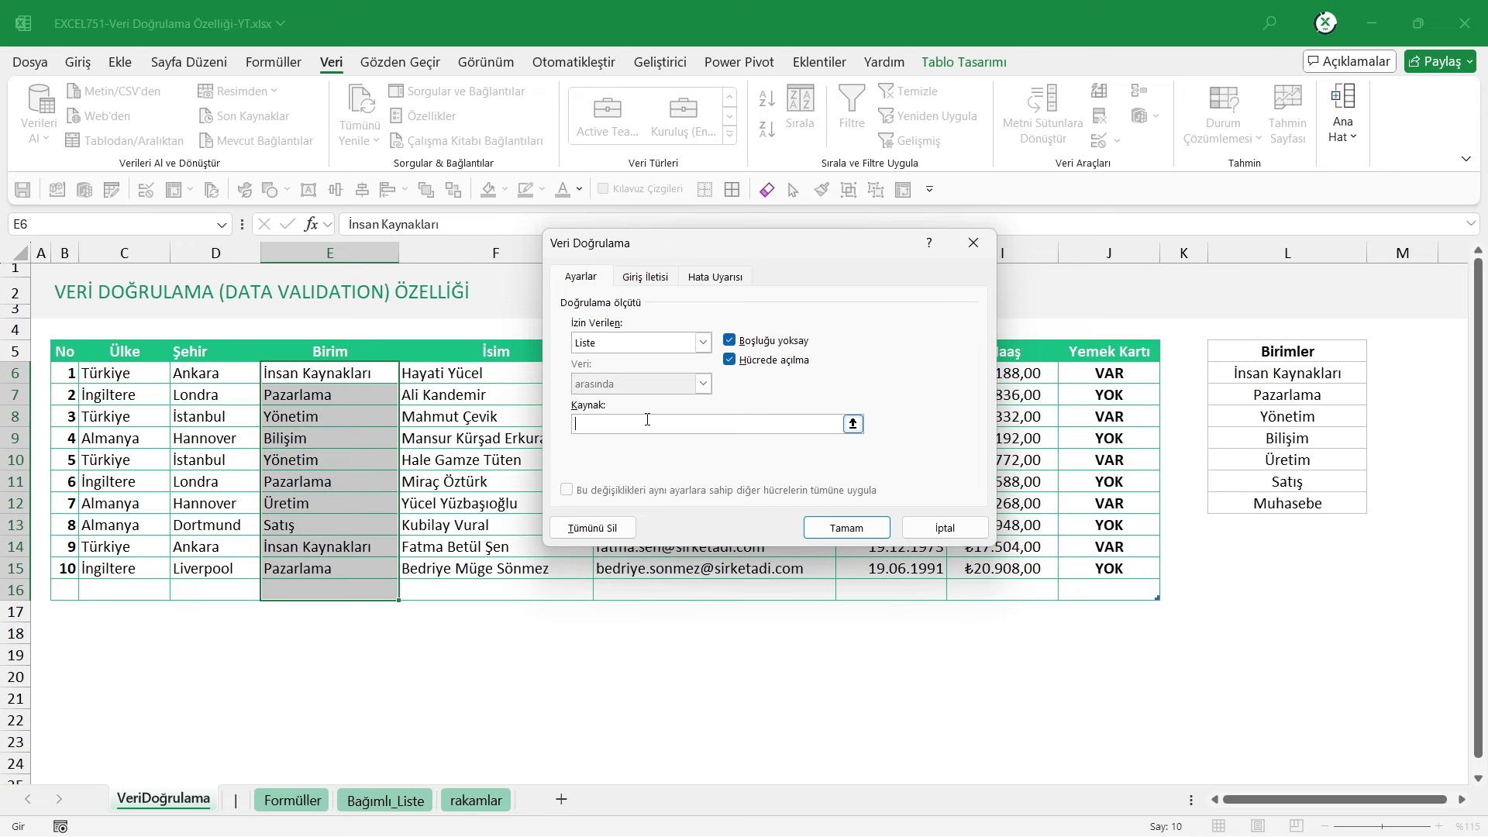
drag(1298, 373, 1320, 496)
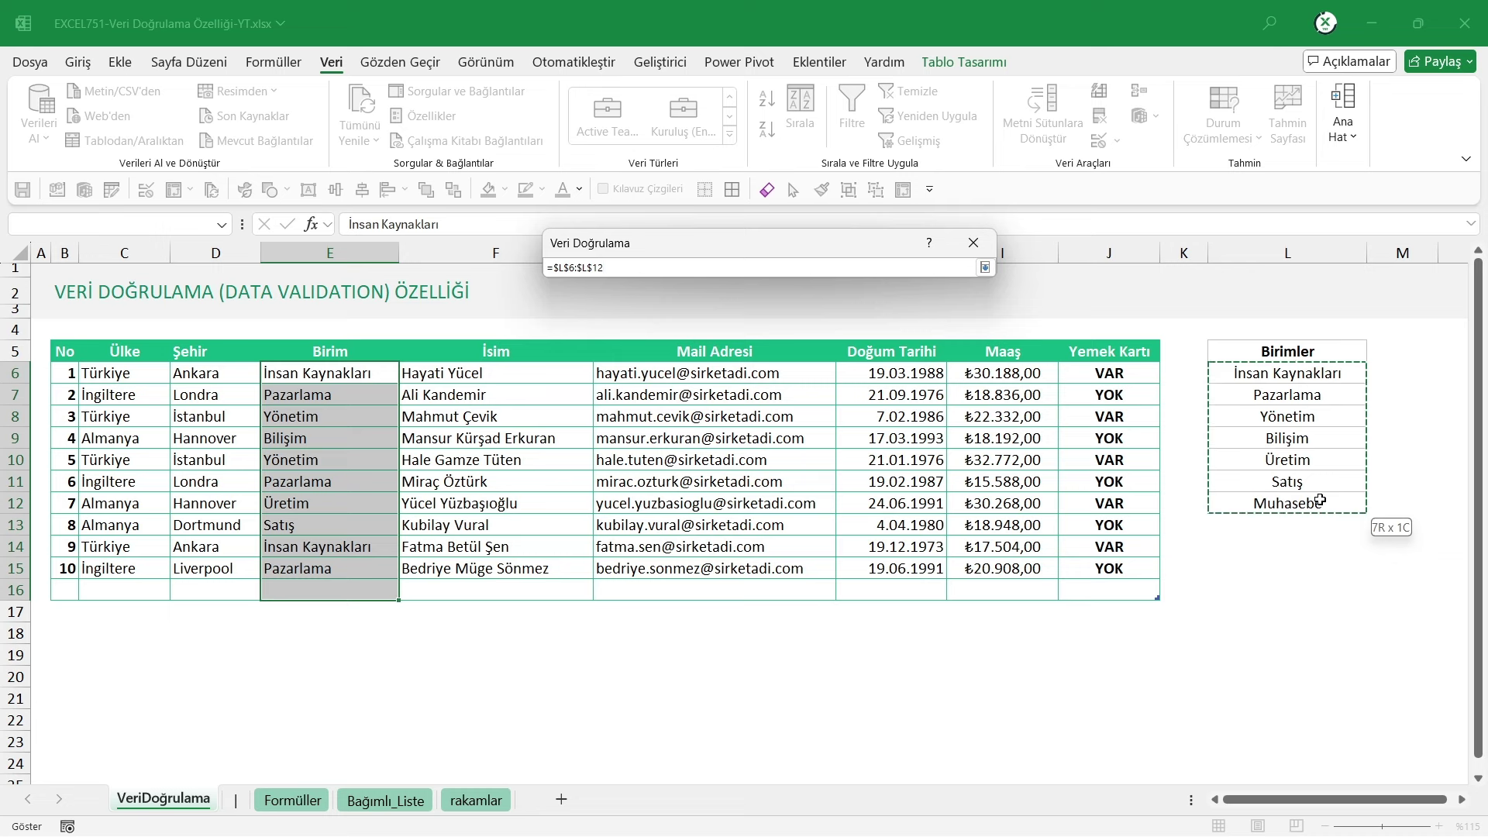
drag(1320, 500, 1320, 500)
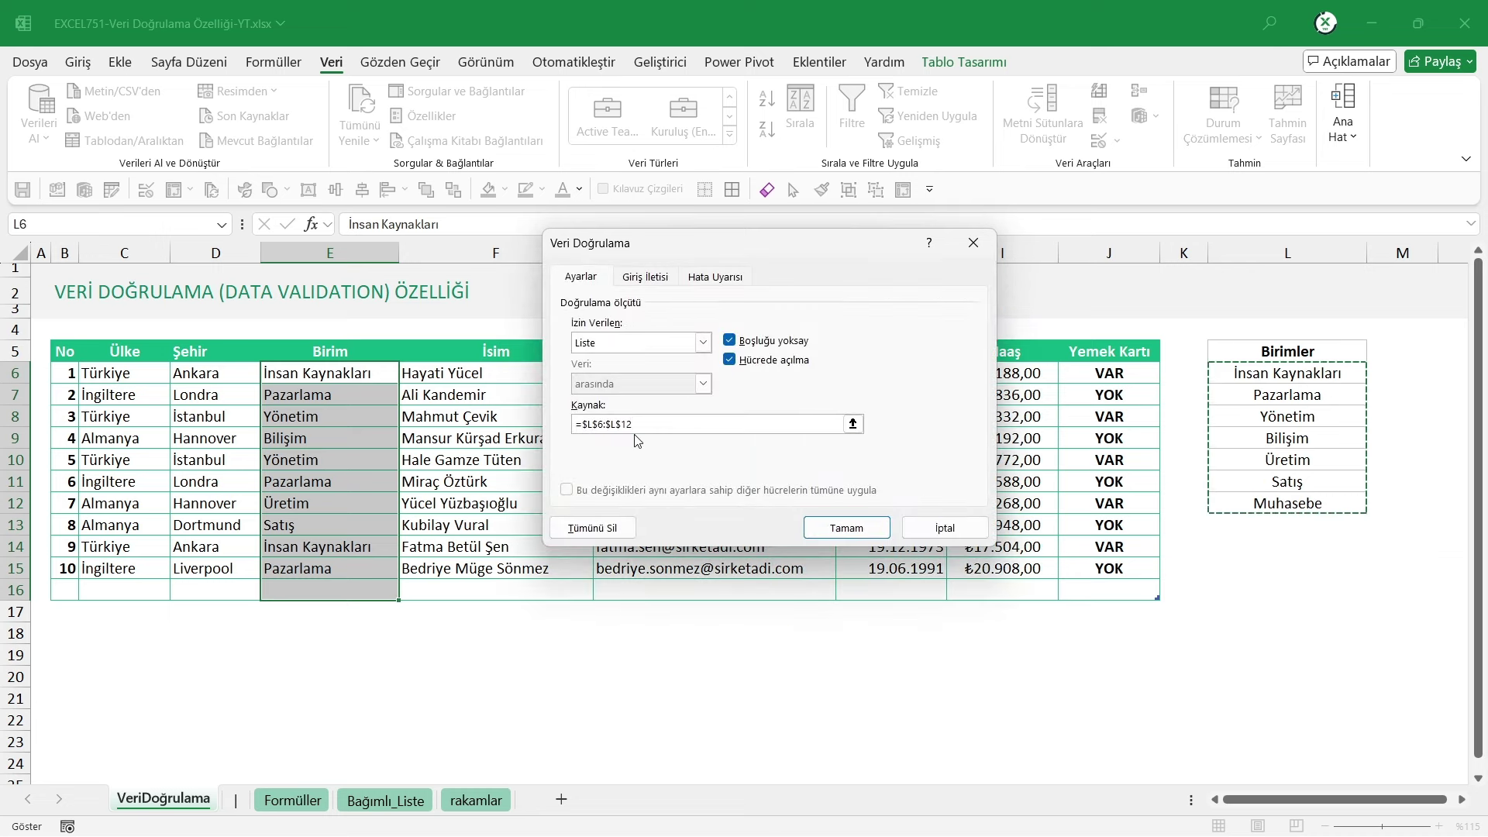
Step: Apply the Birim list, test Yönetim in E16, clear it, and reopen validation on E10
click(847, 528)
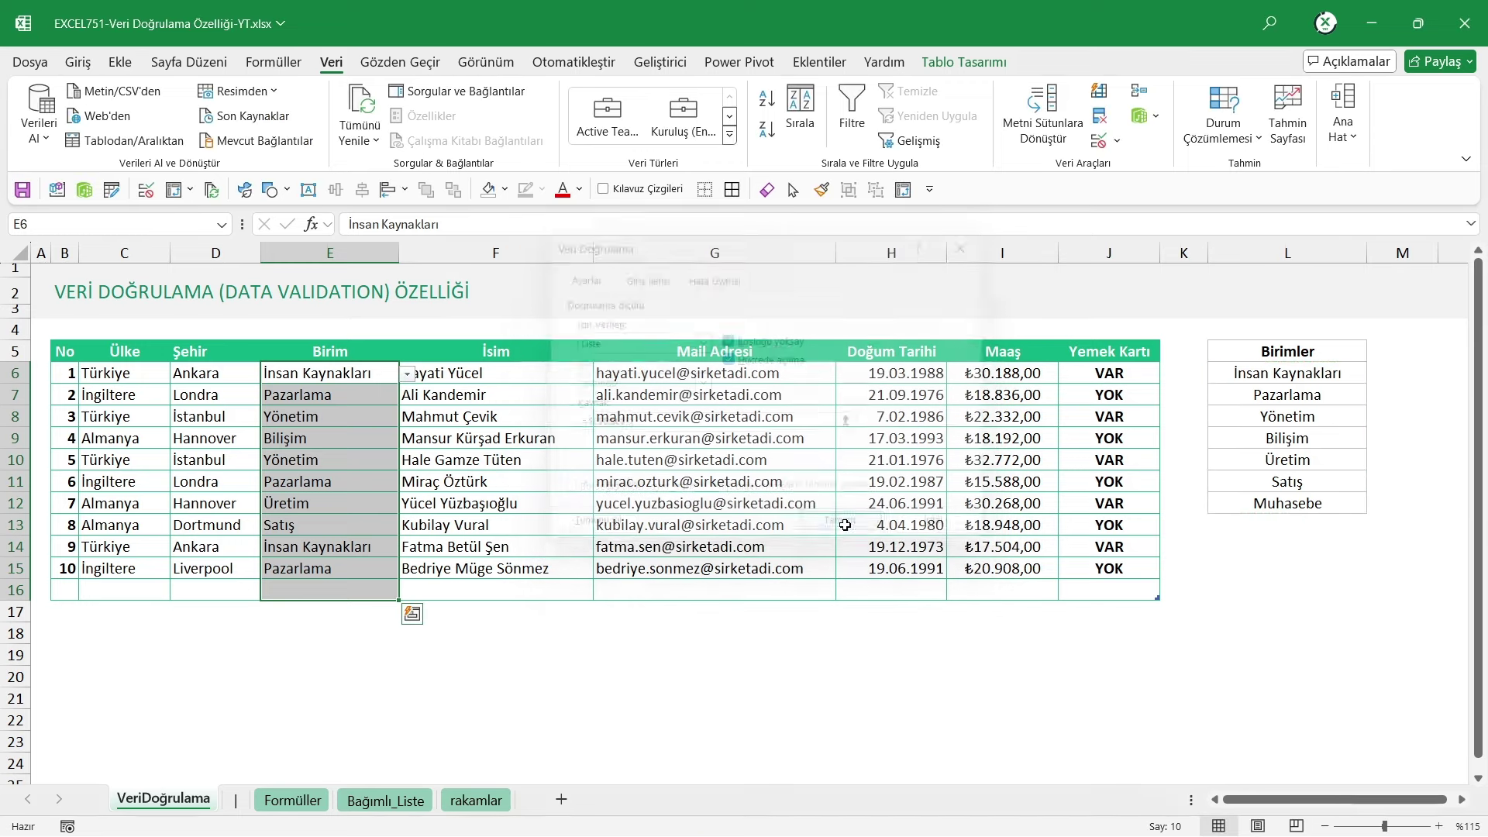
click(353, 500)
click(407, 504)
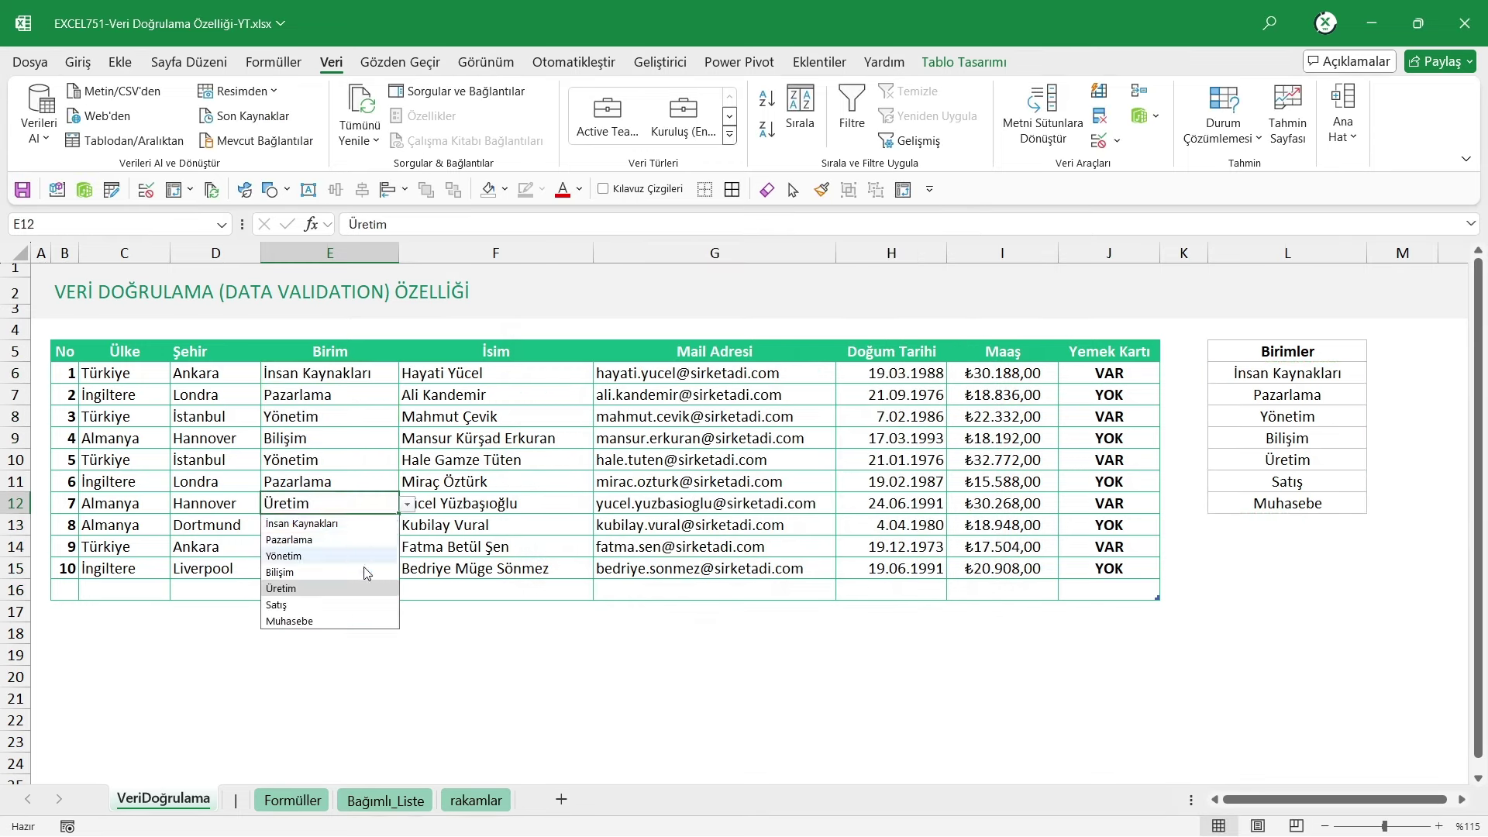
click(357, 479)
click(360, 587)
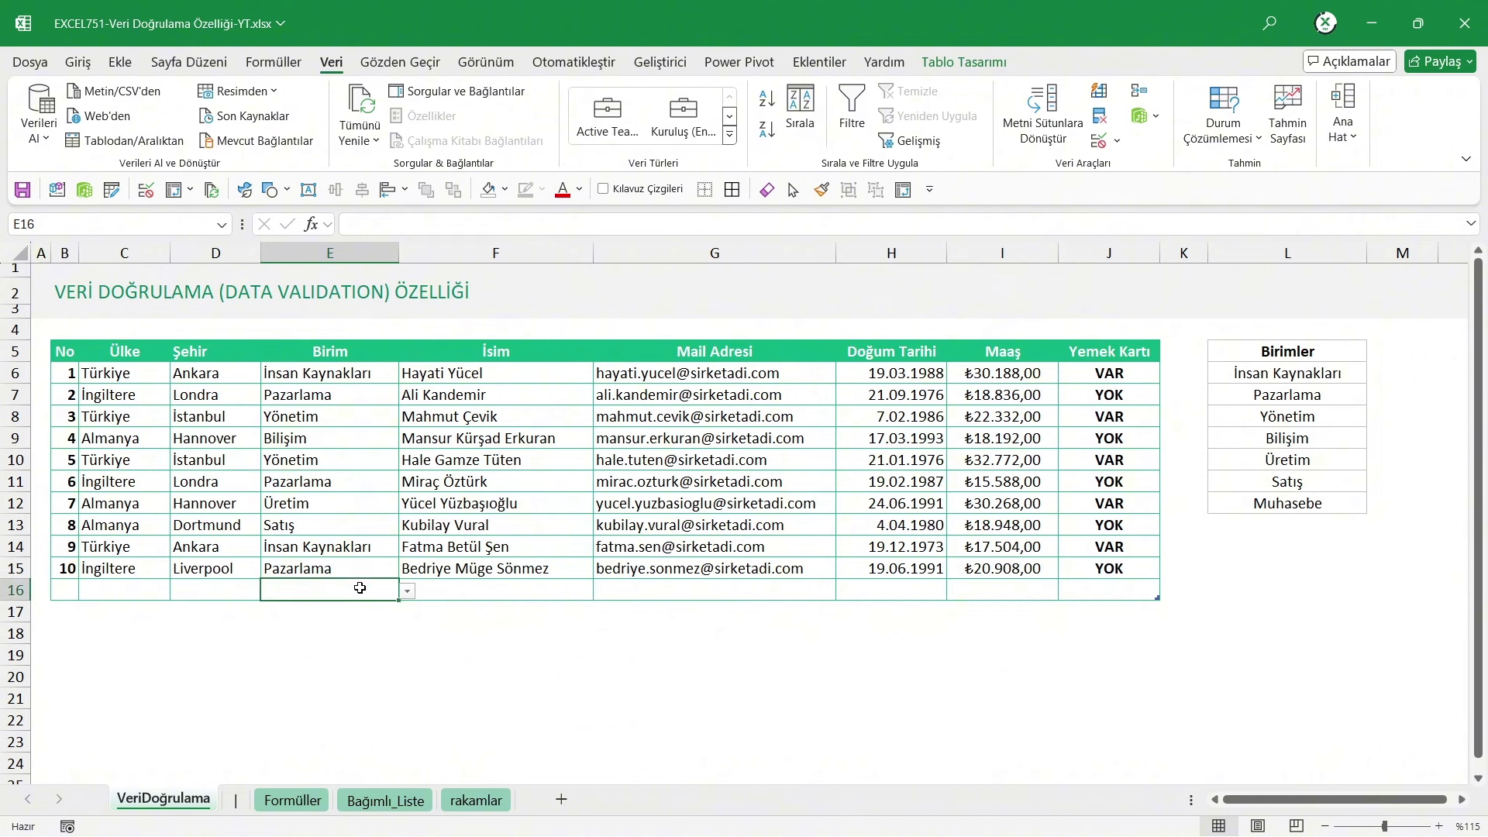
click(406, 593)
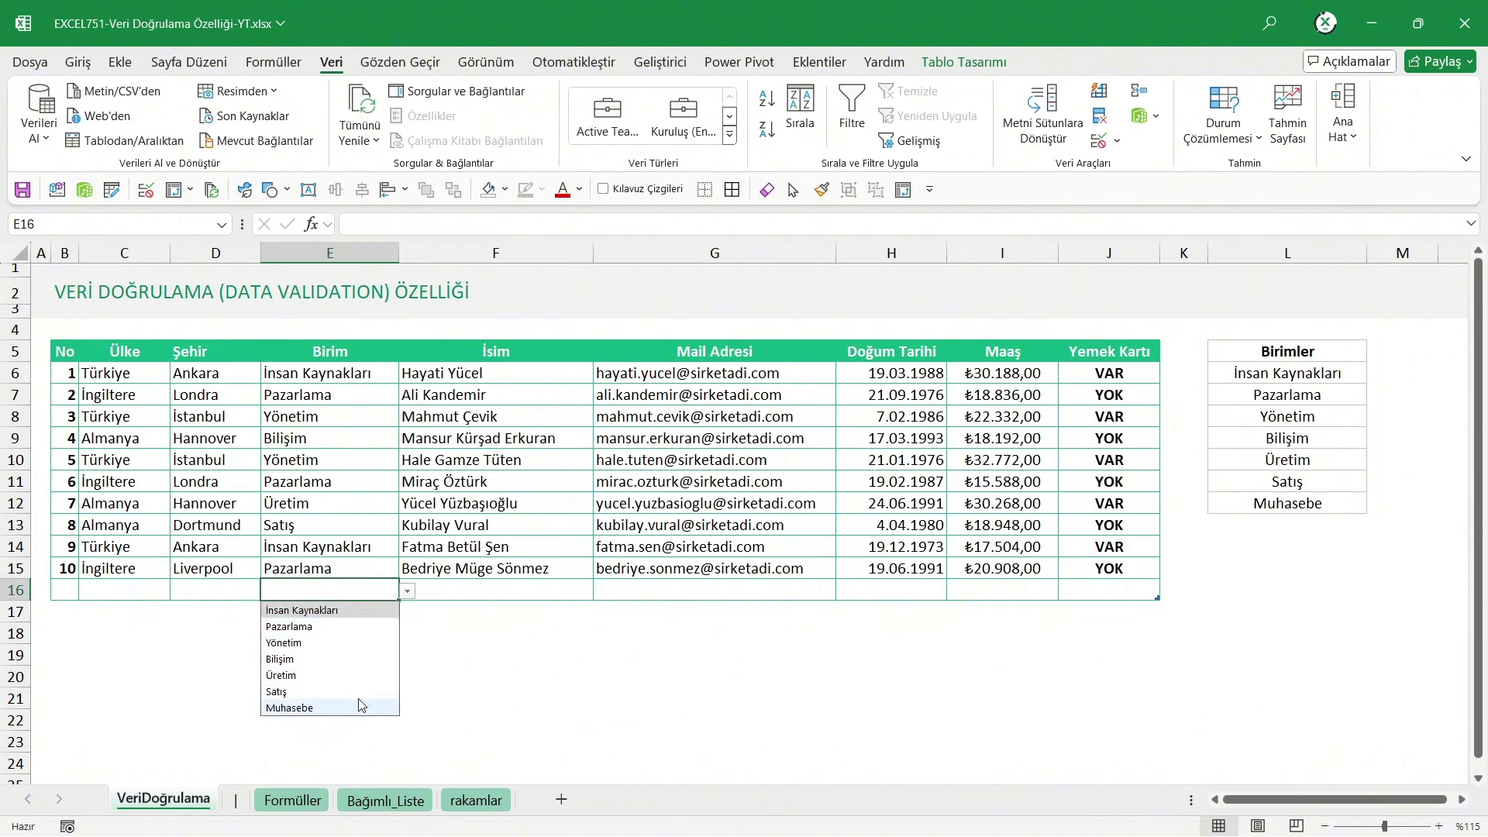
click(349, 643)
key(Delete)
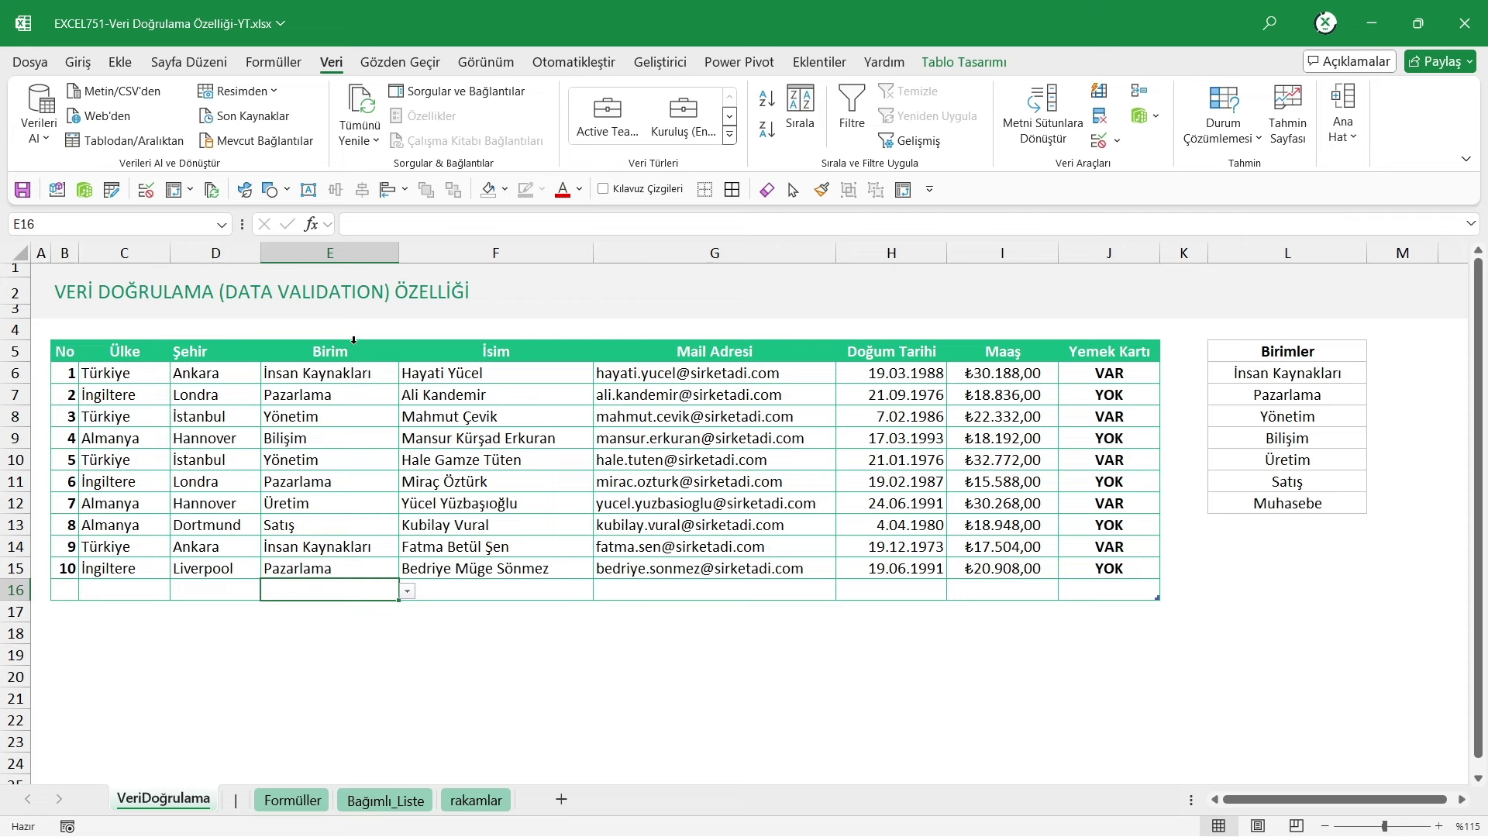
click(351, 465)
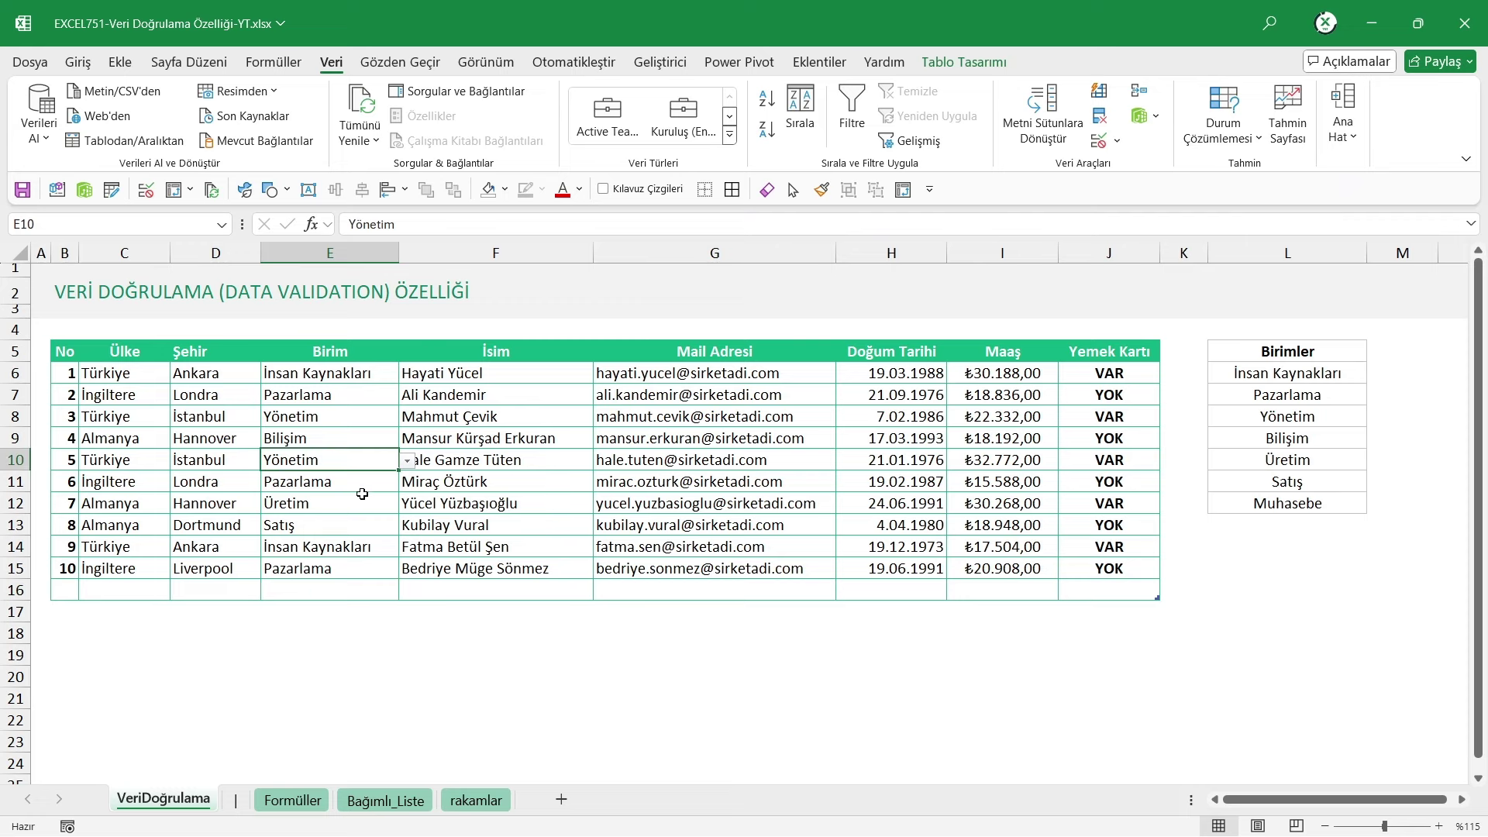
click(1099, 141)
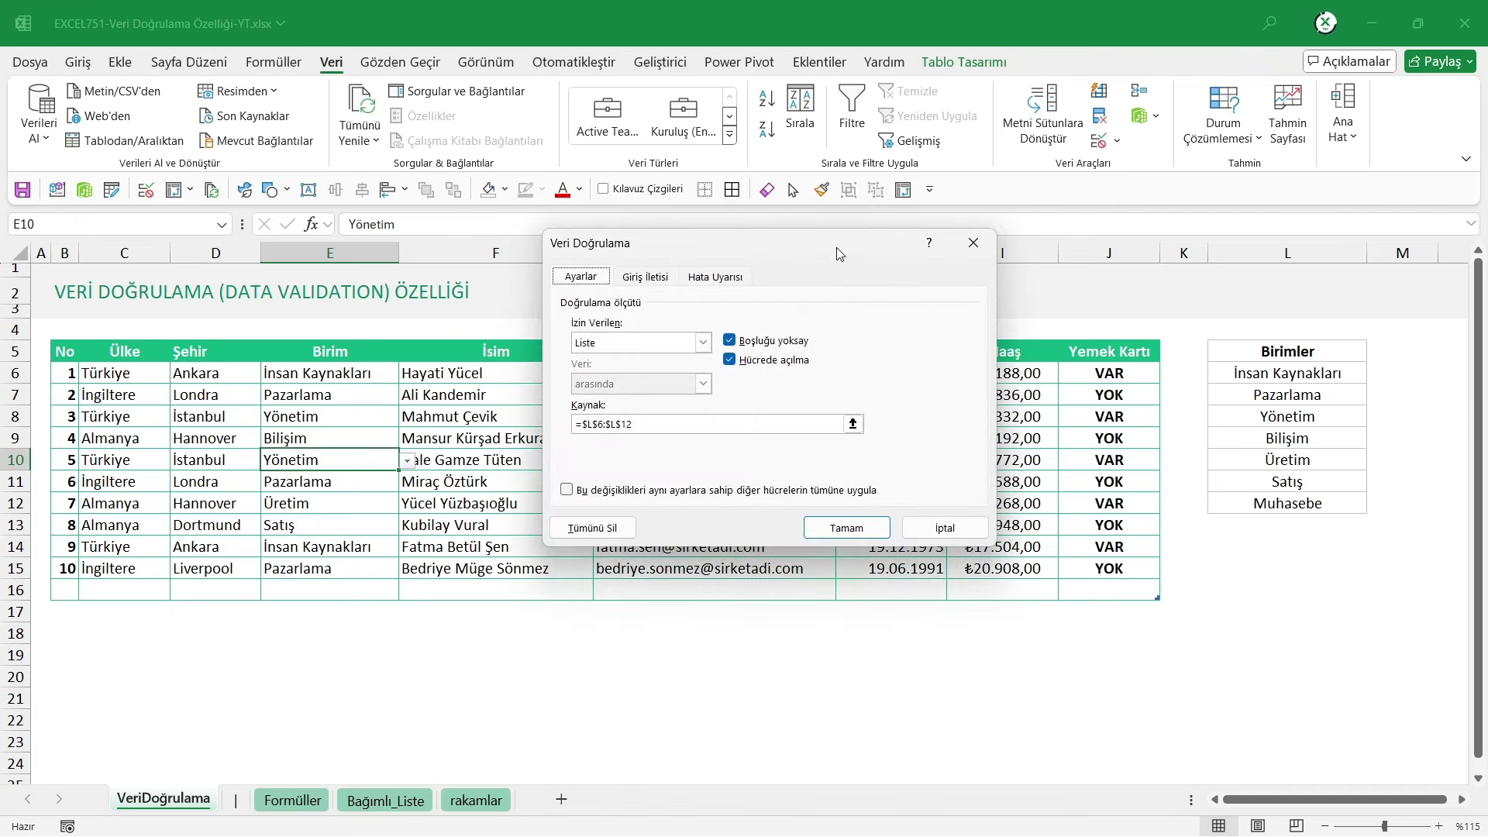
Step: Apply to all same-setting Birim cells an input message 'Birim Seçimi': 'Bu alanda biriminizi seçiniz.'
drag(839, 254, 866, 253)
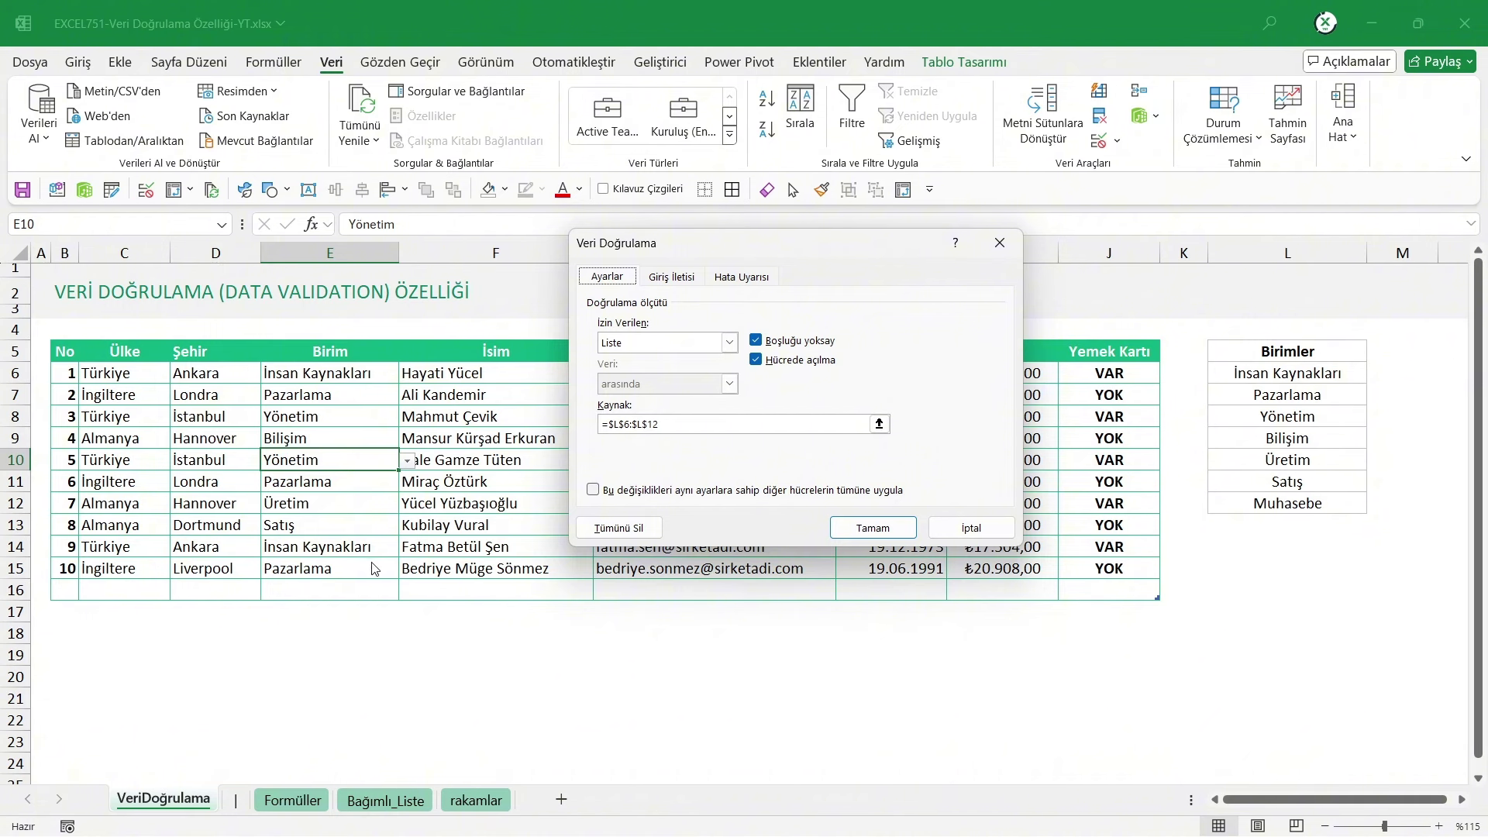
click(595, 491)
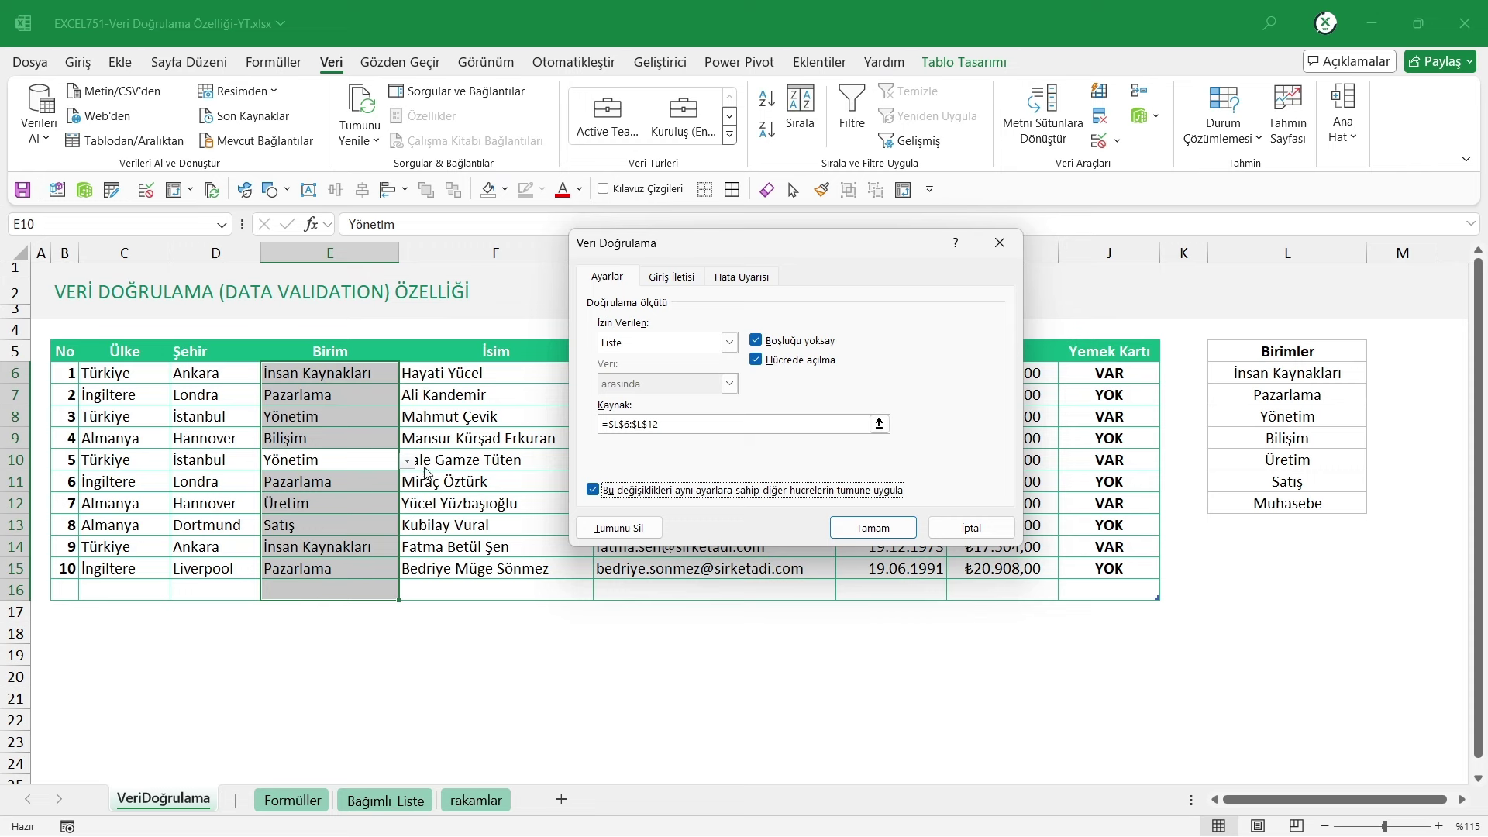
click(688, 281)
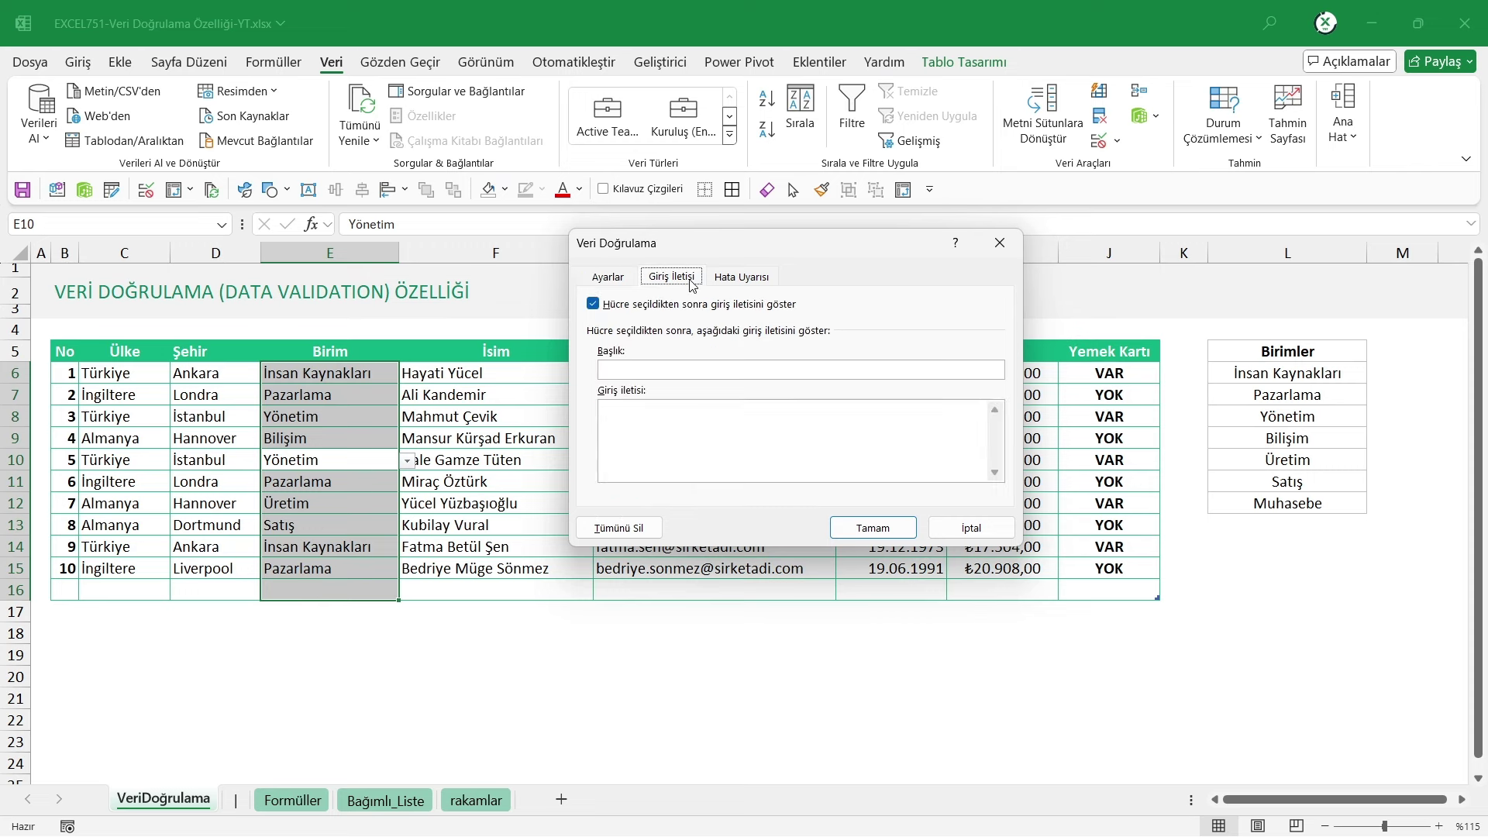
click(670, 372)
text(B)
text(irim Sççimi)
key(Tab)
text(Bu alan)
text(da biriminizi seçin)
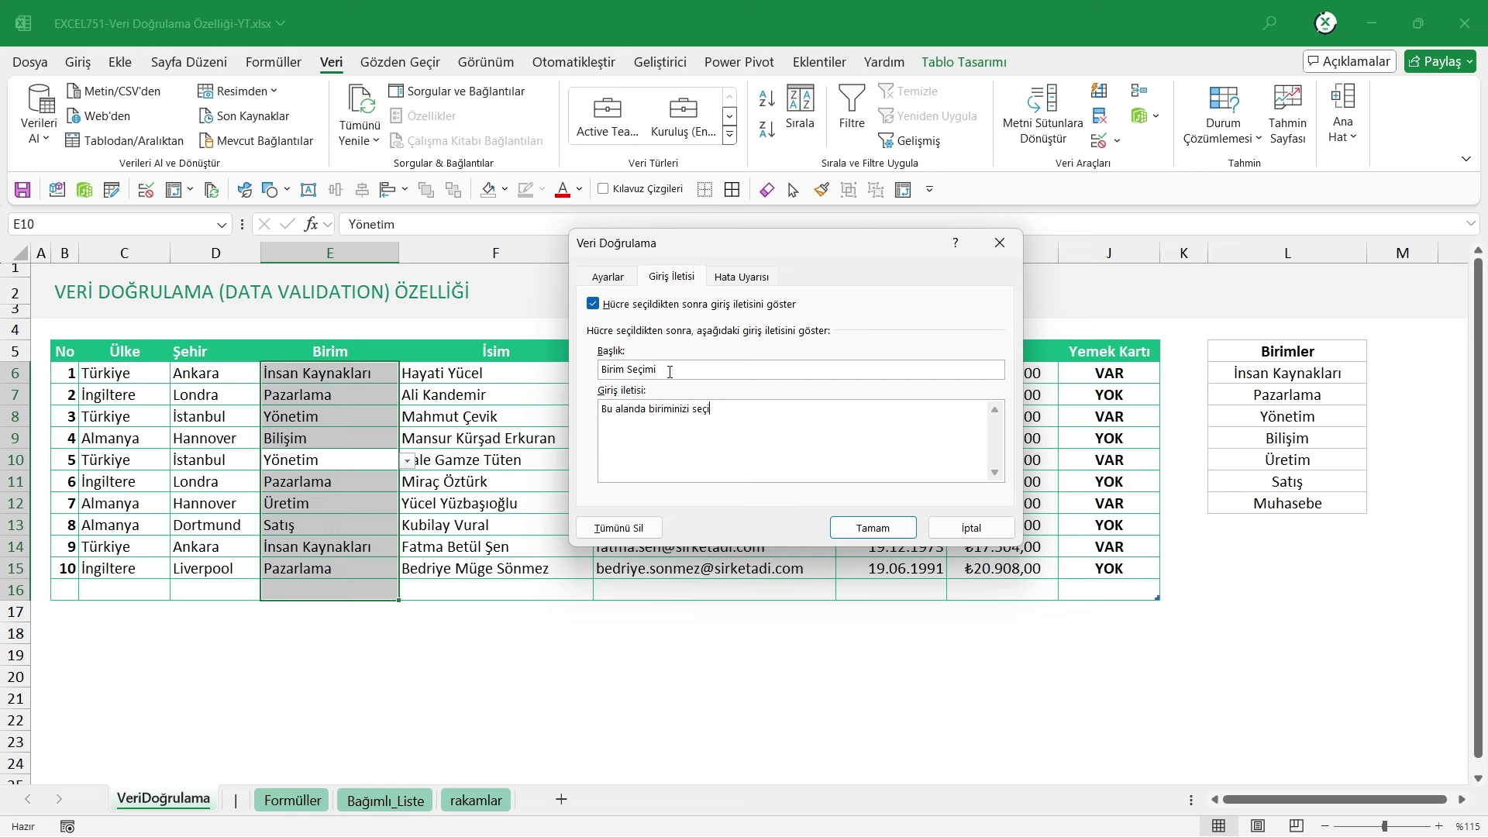
text(iz.)
click(895, 534)
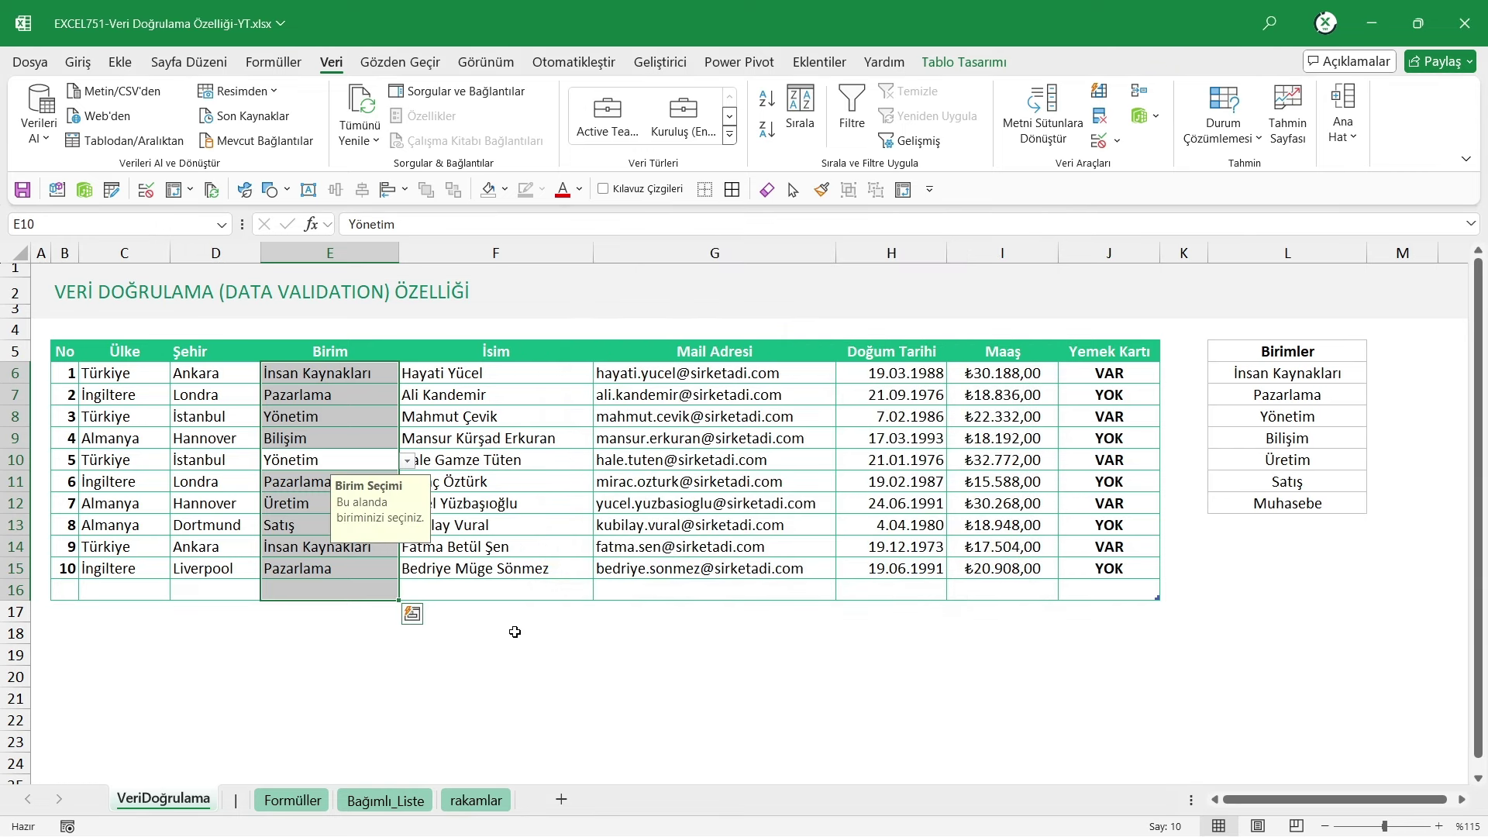
click(775, 641)
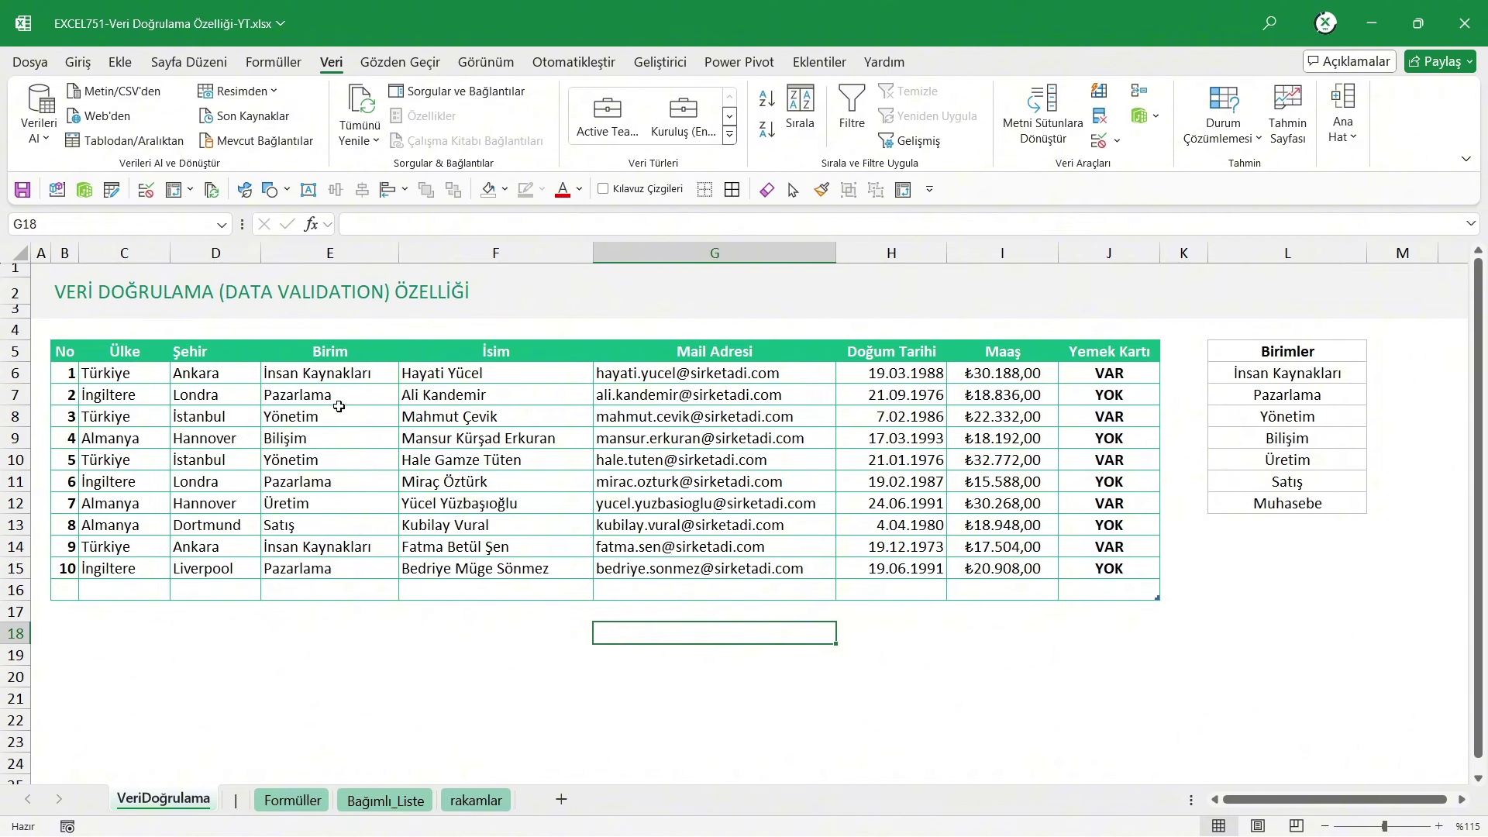
click(339, 443)
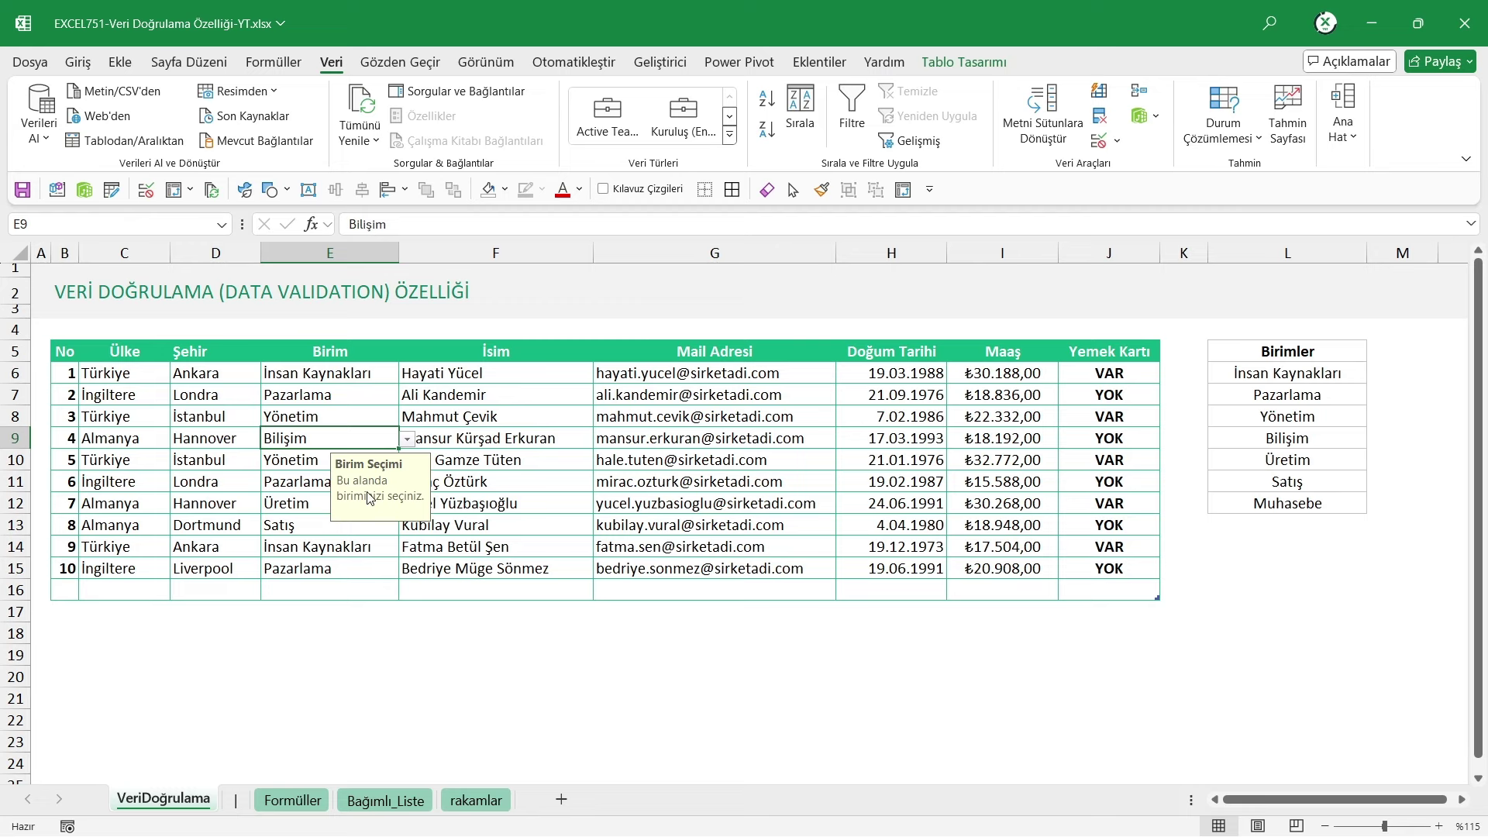
click(358, 595)
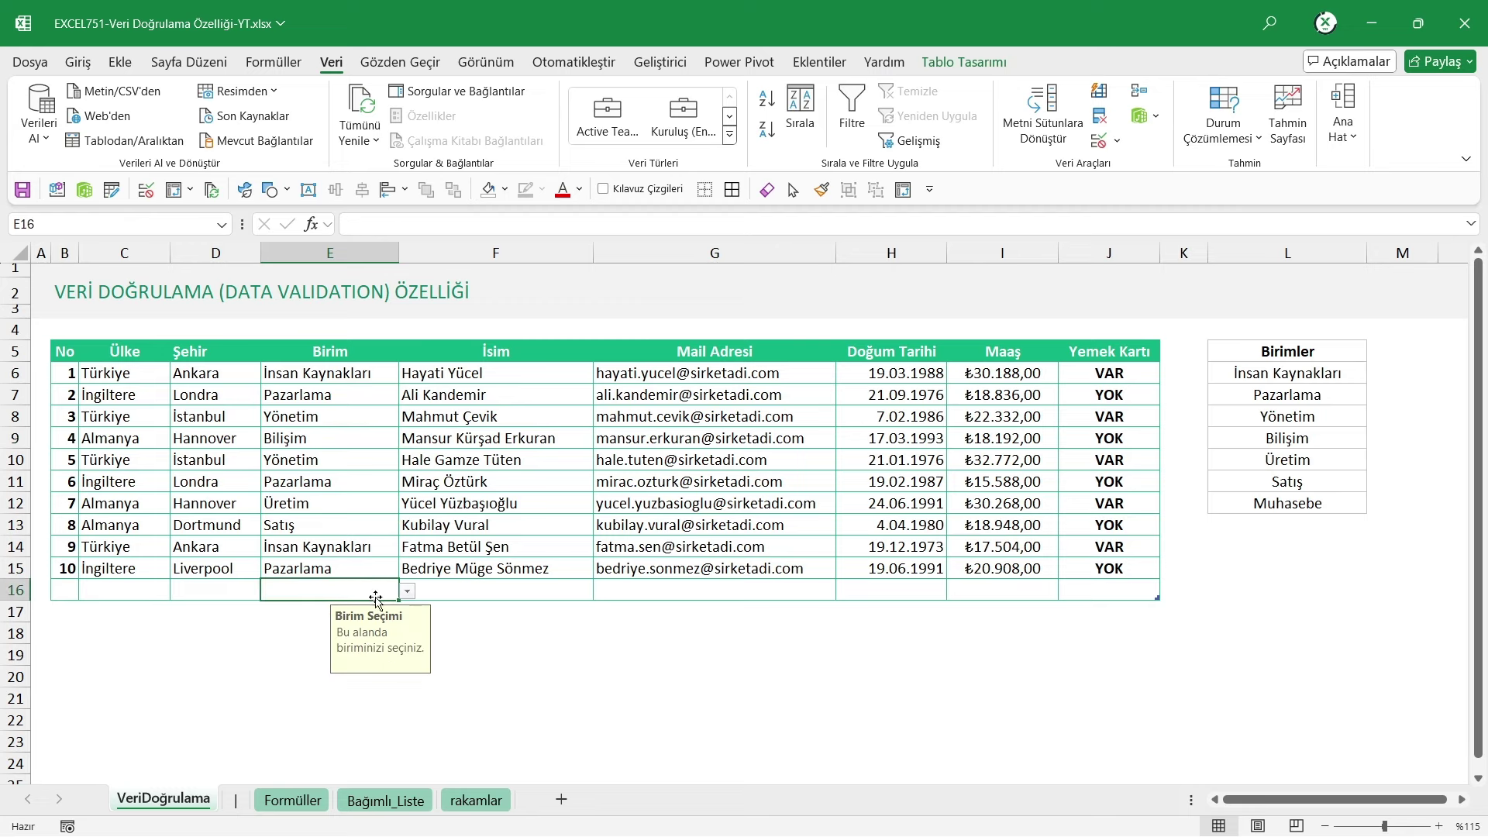
click(408, 593)
click(335, 652)
key(Delete)
text(gsdfgdf)
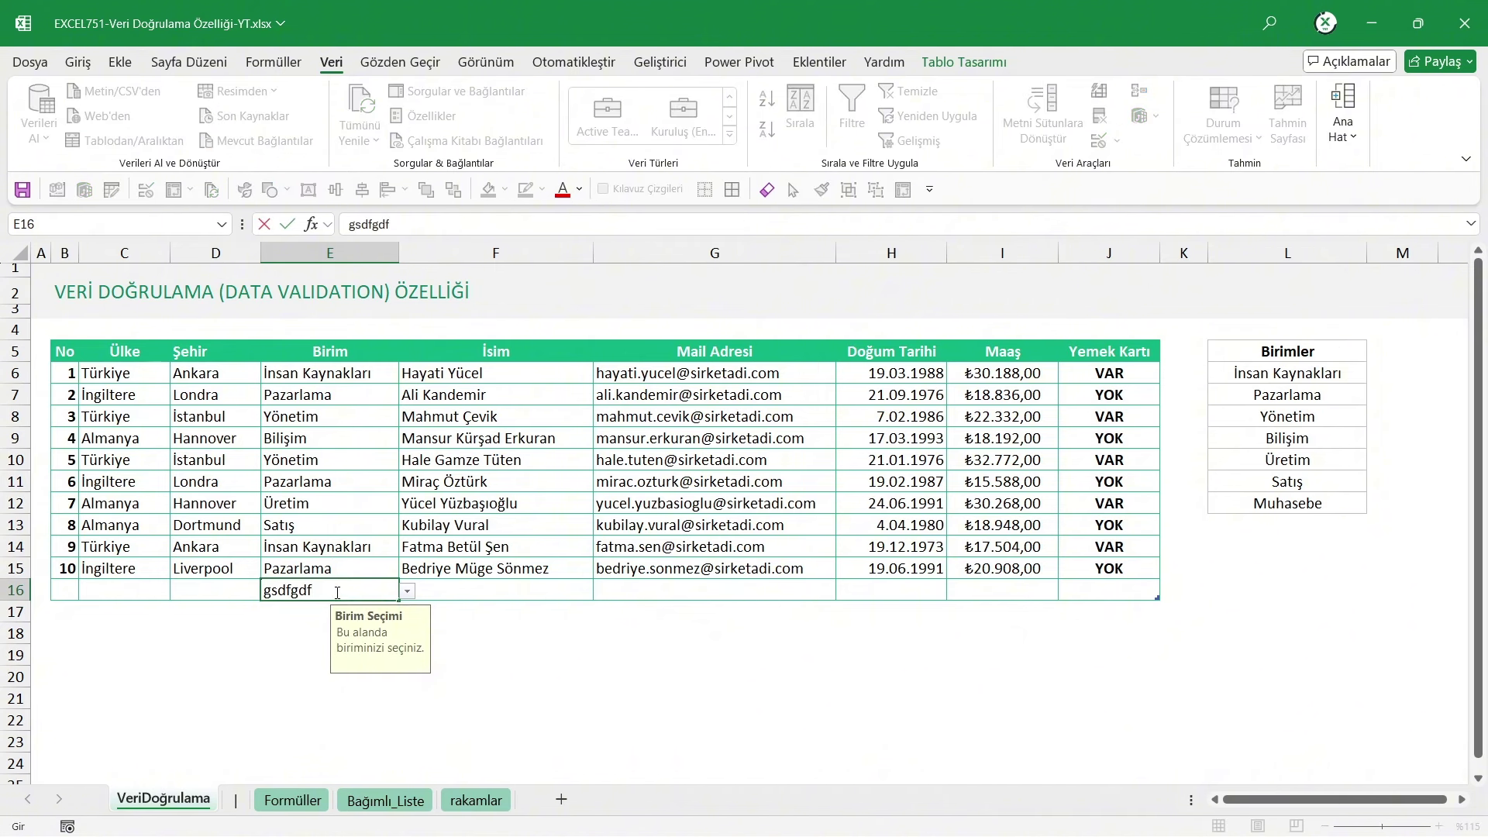
key(Return)
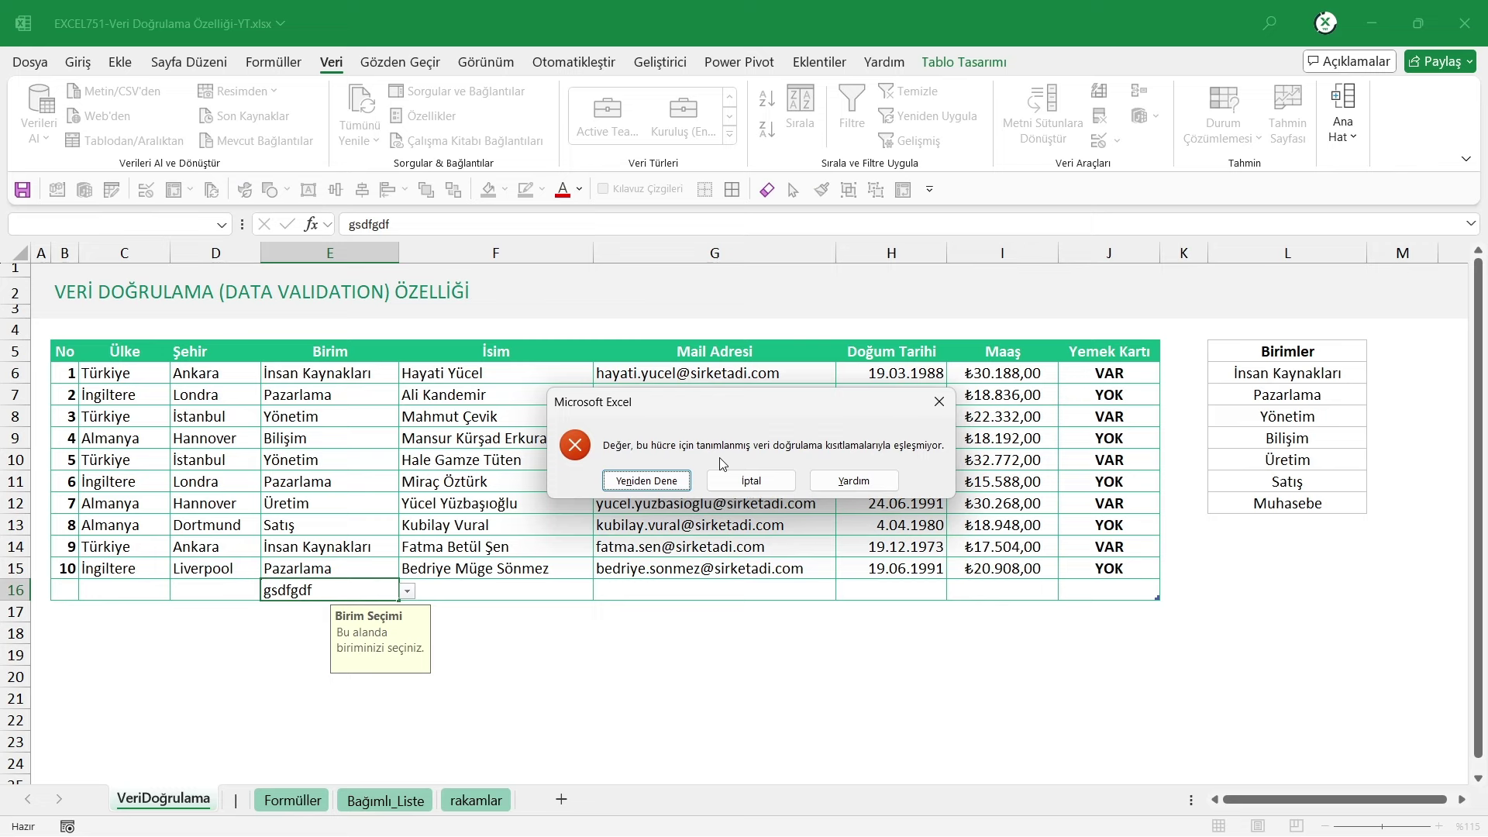
click(733, 480)
click(365, 438)
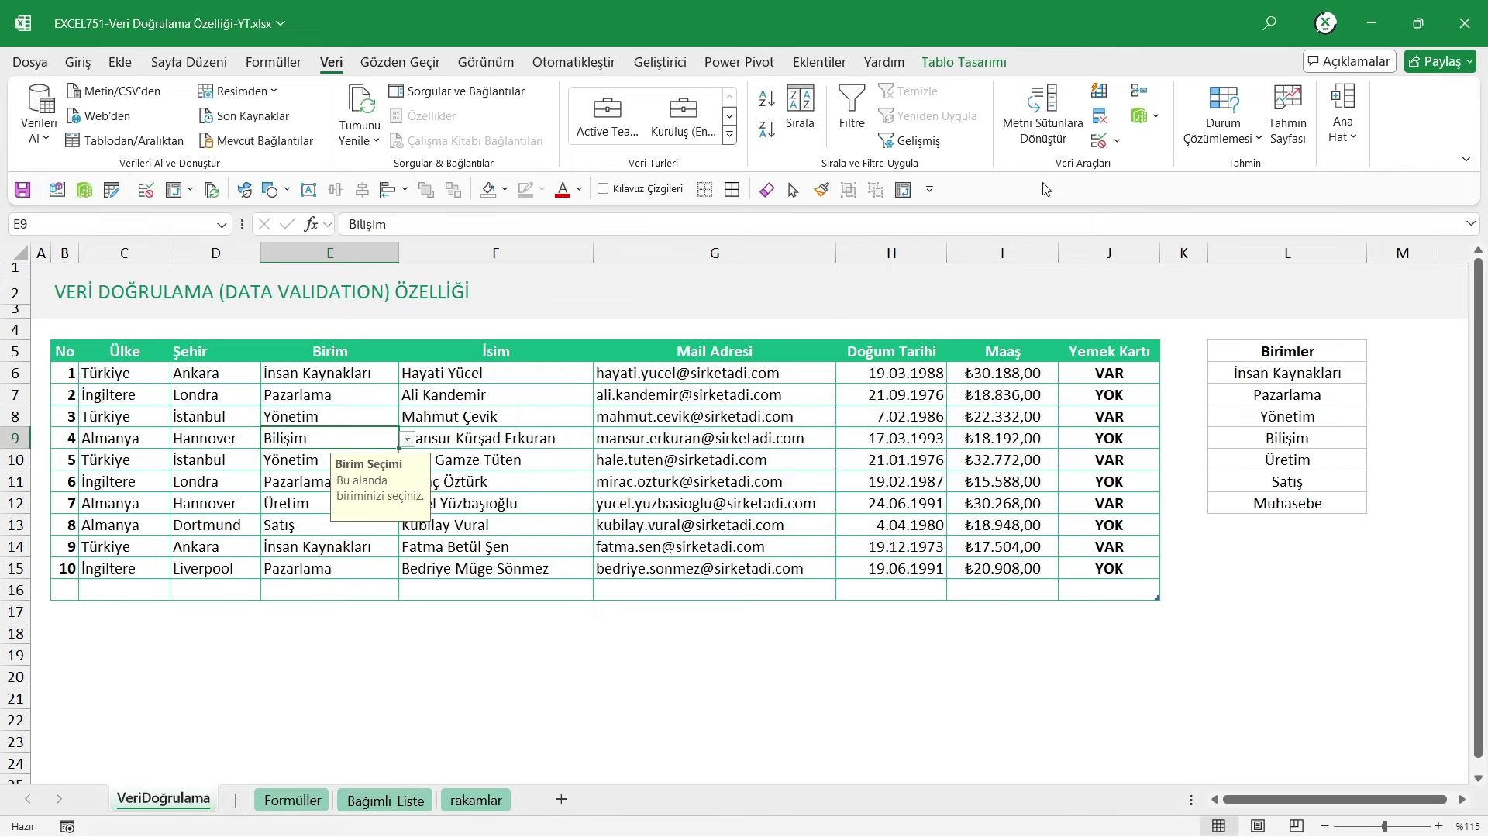
click(1099, 142)
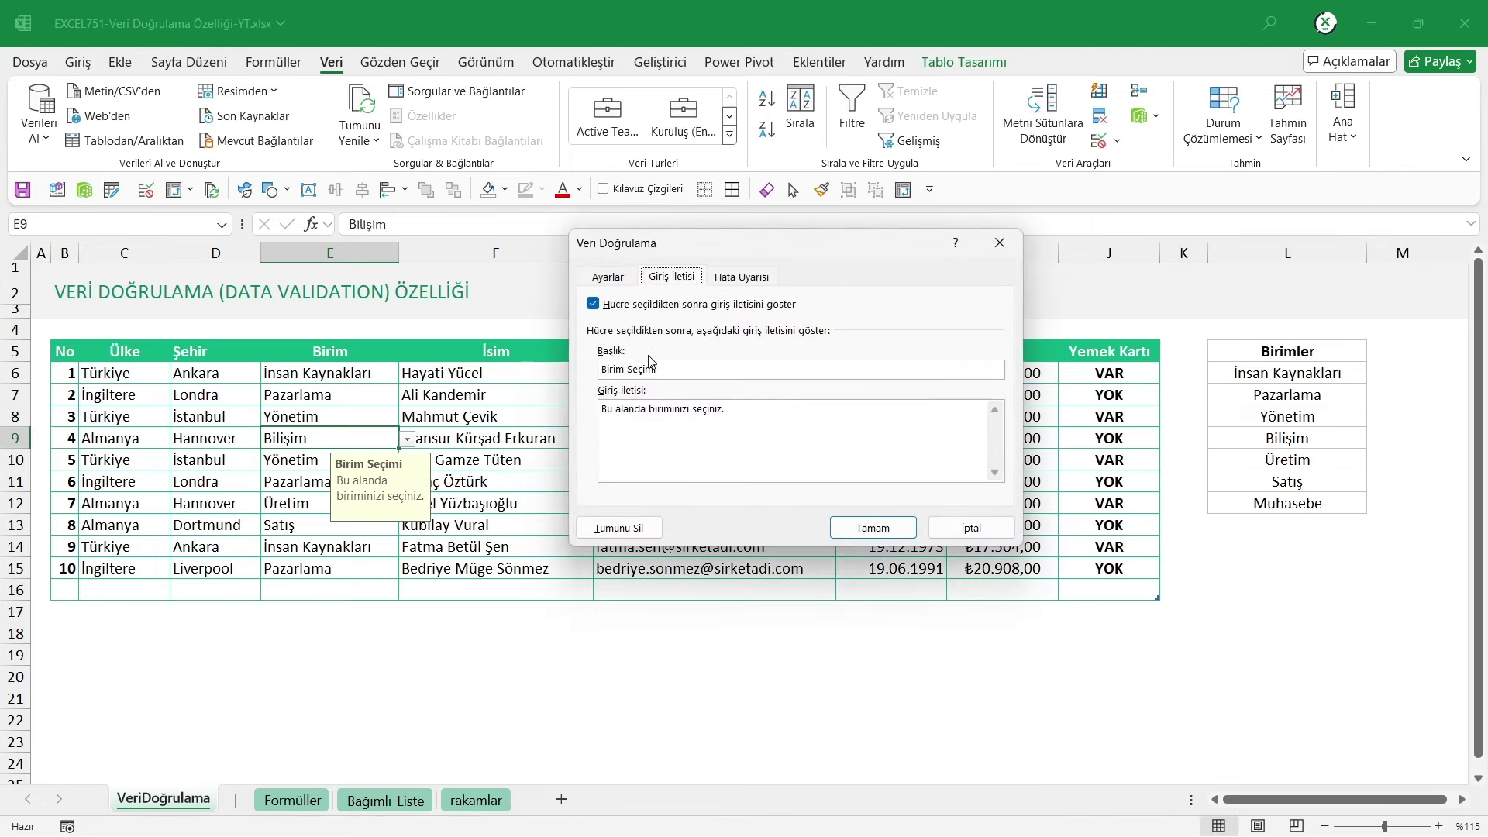
click(607, 277)
click(593, 490)
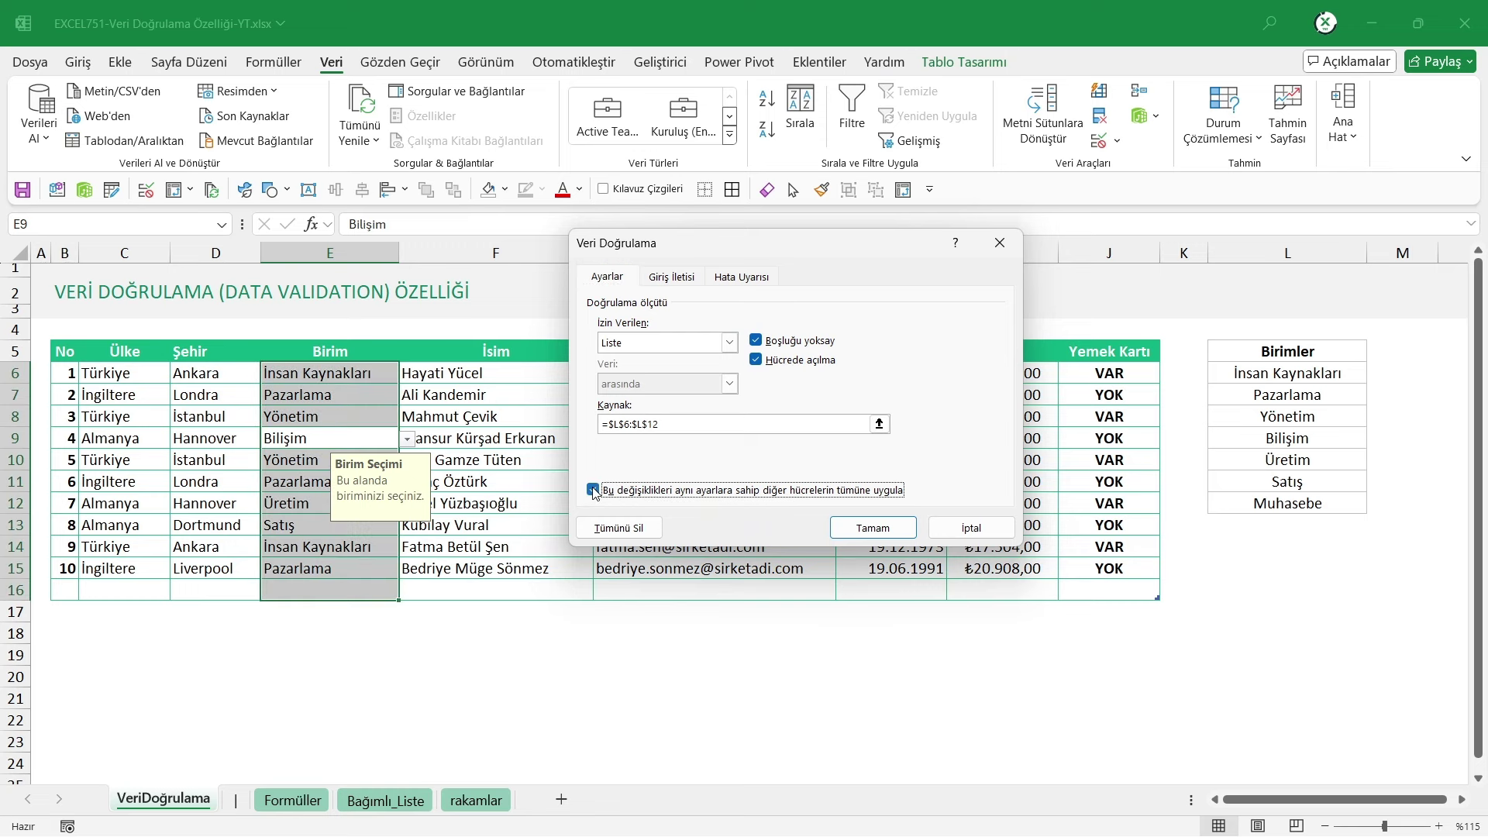
click(750, 279)
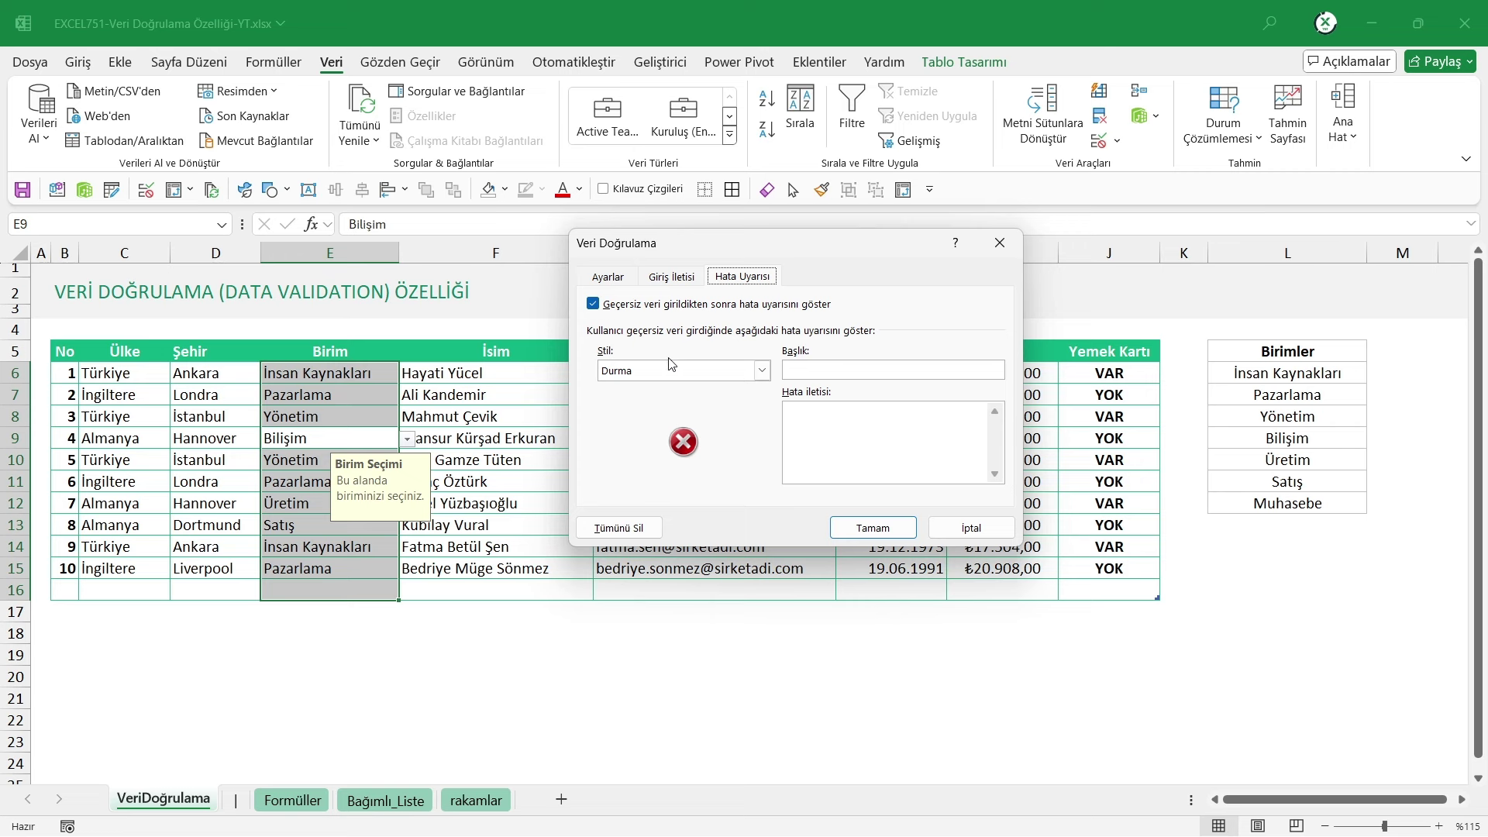
click(594, 304)
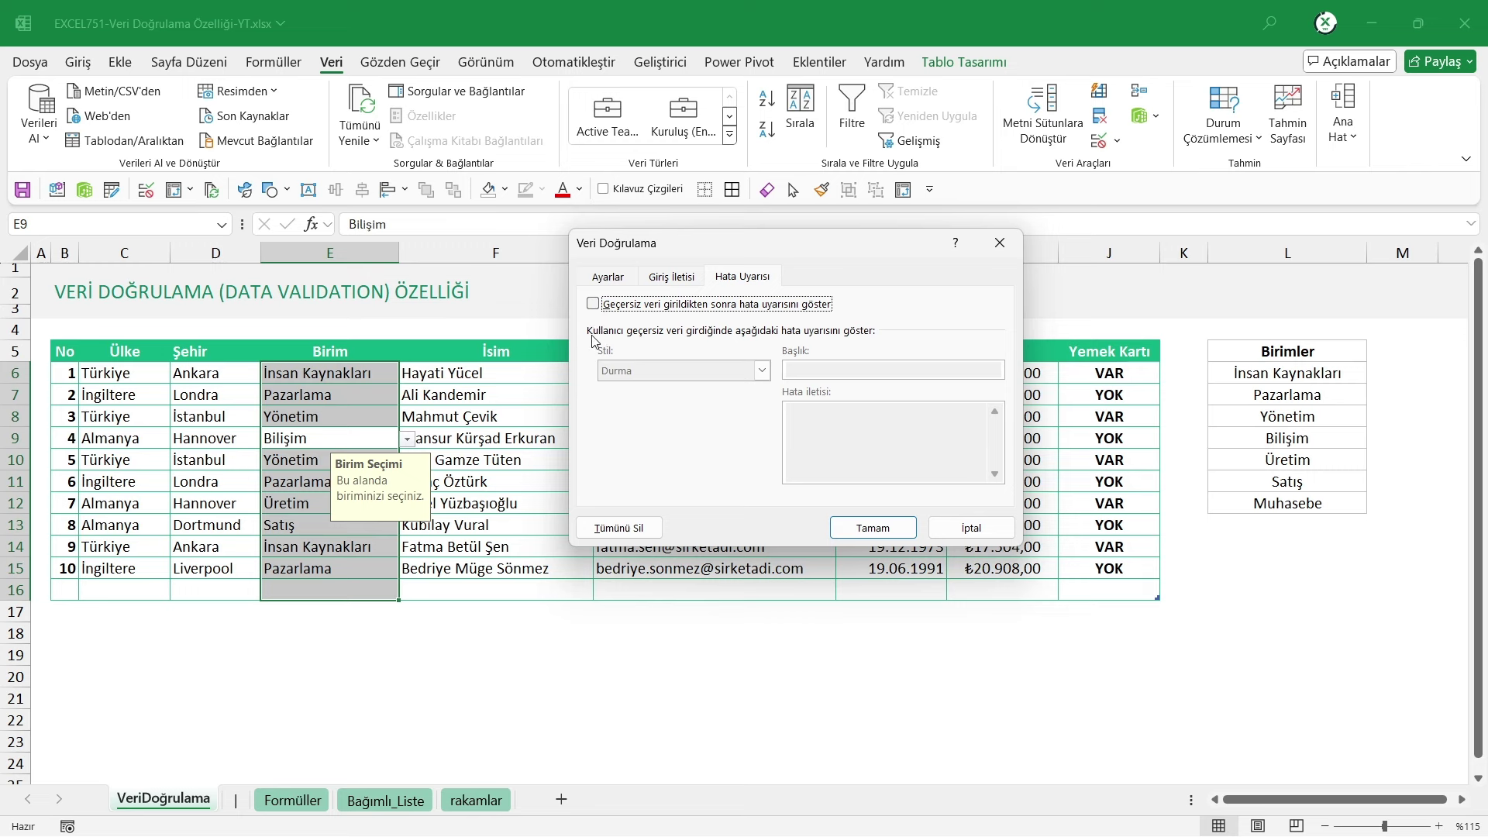
click(876, 529)
click(369, 588)
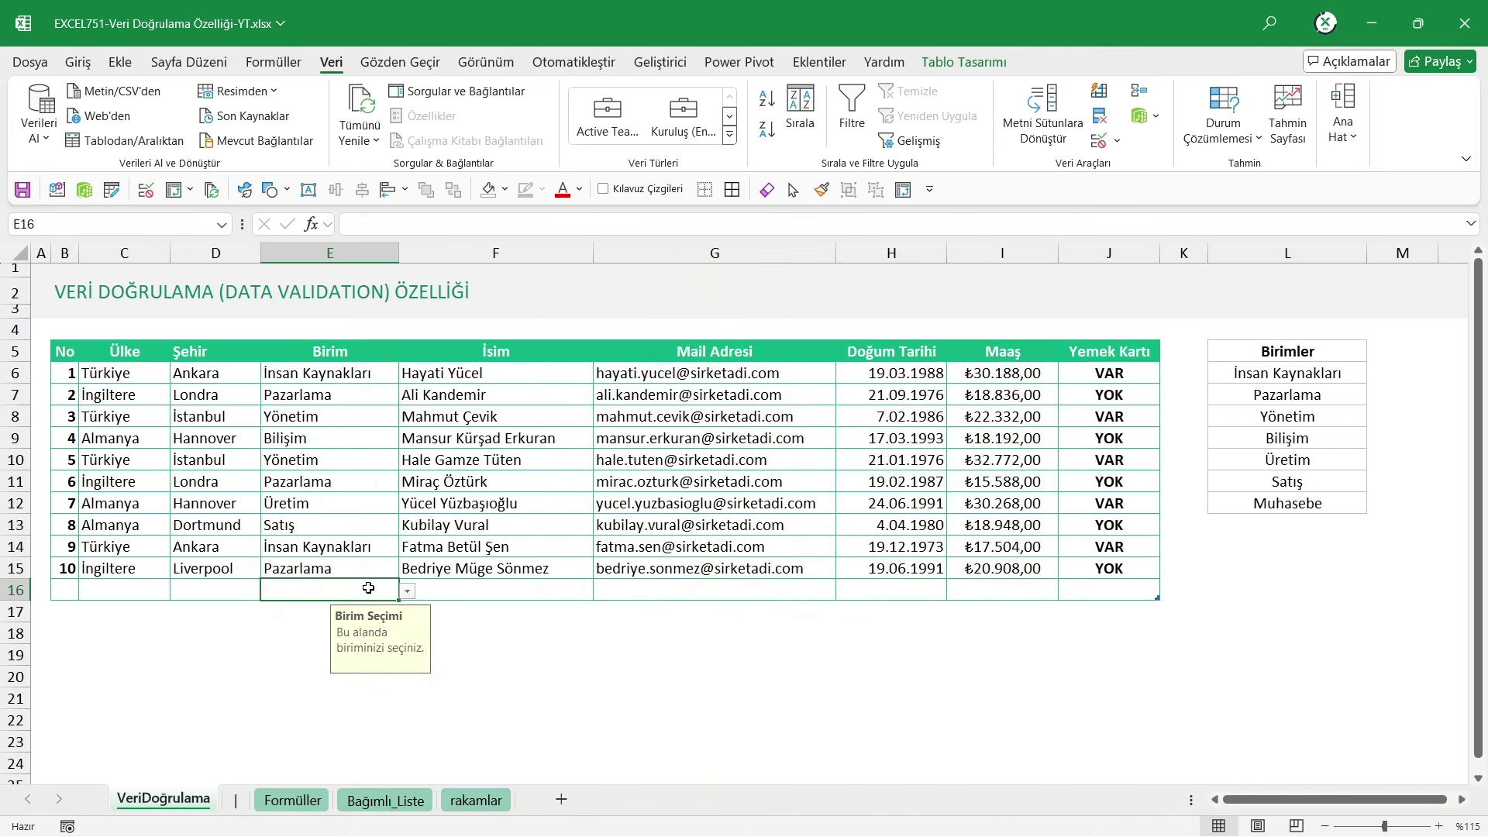
text(rrrter)
key(Return)
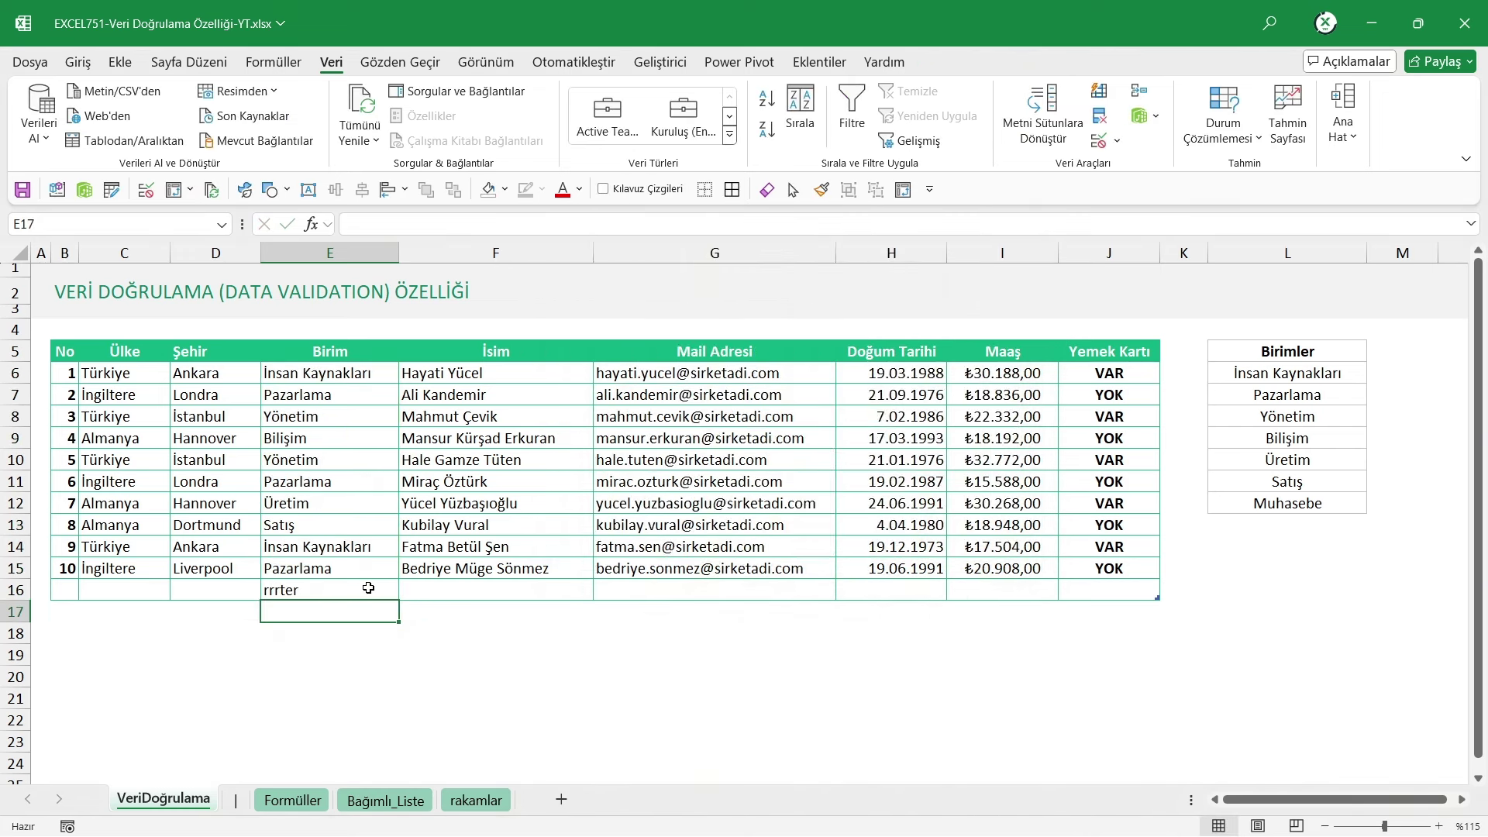
click(369, 589)
key(Delete)
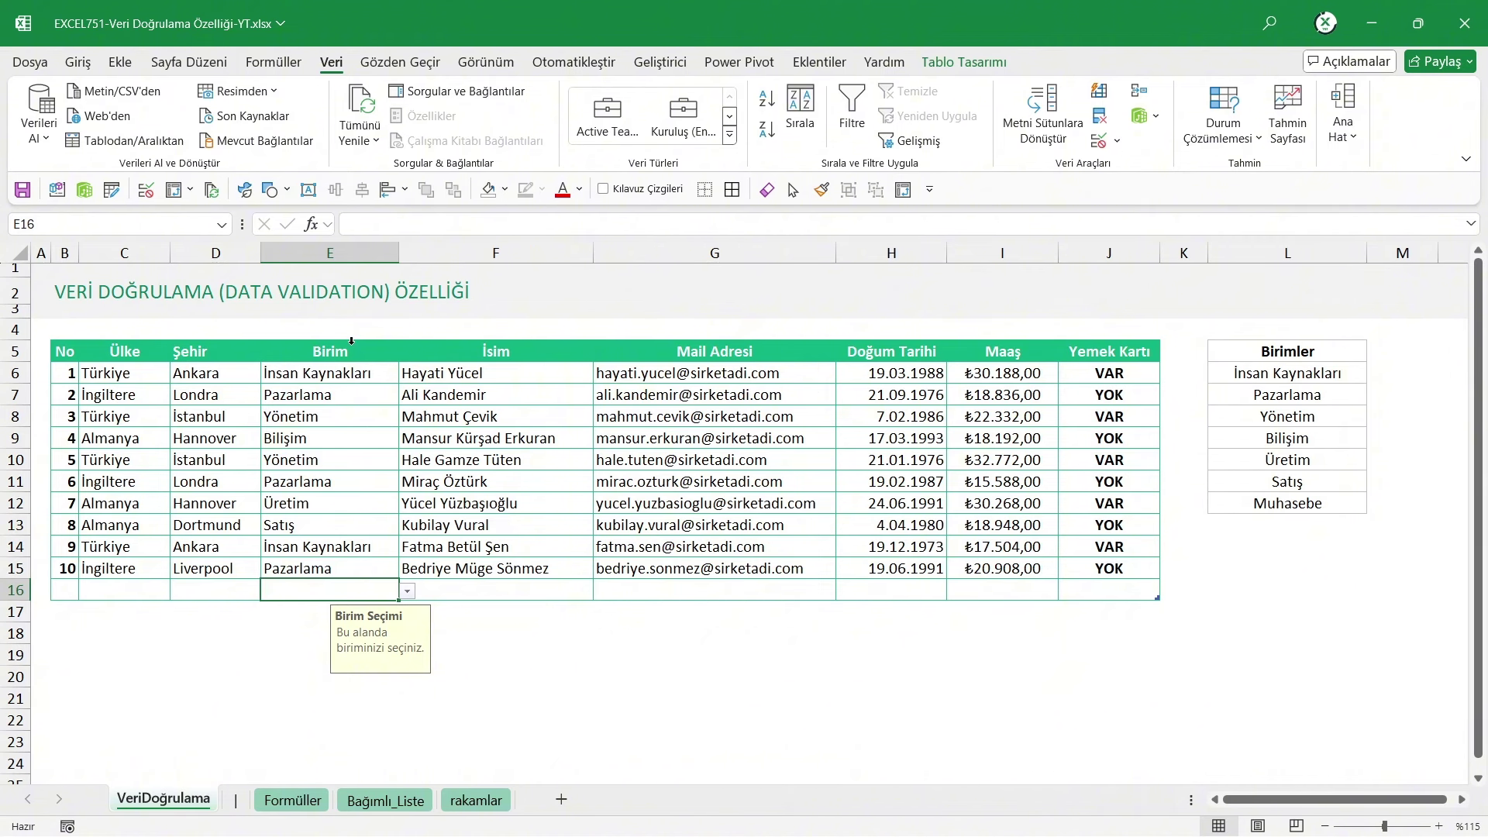
Step: For Birim cells E6:E16, enable the error alert and try styles before returning to Stop
click(351, 341)
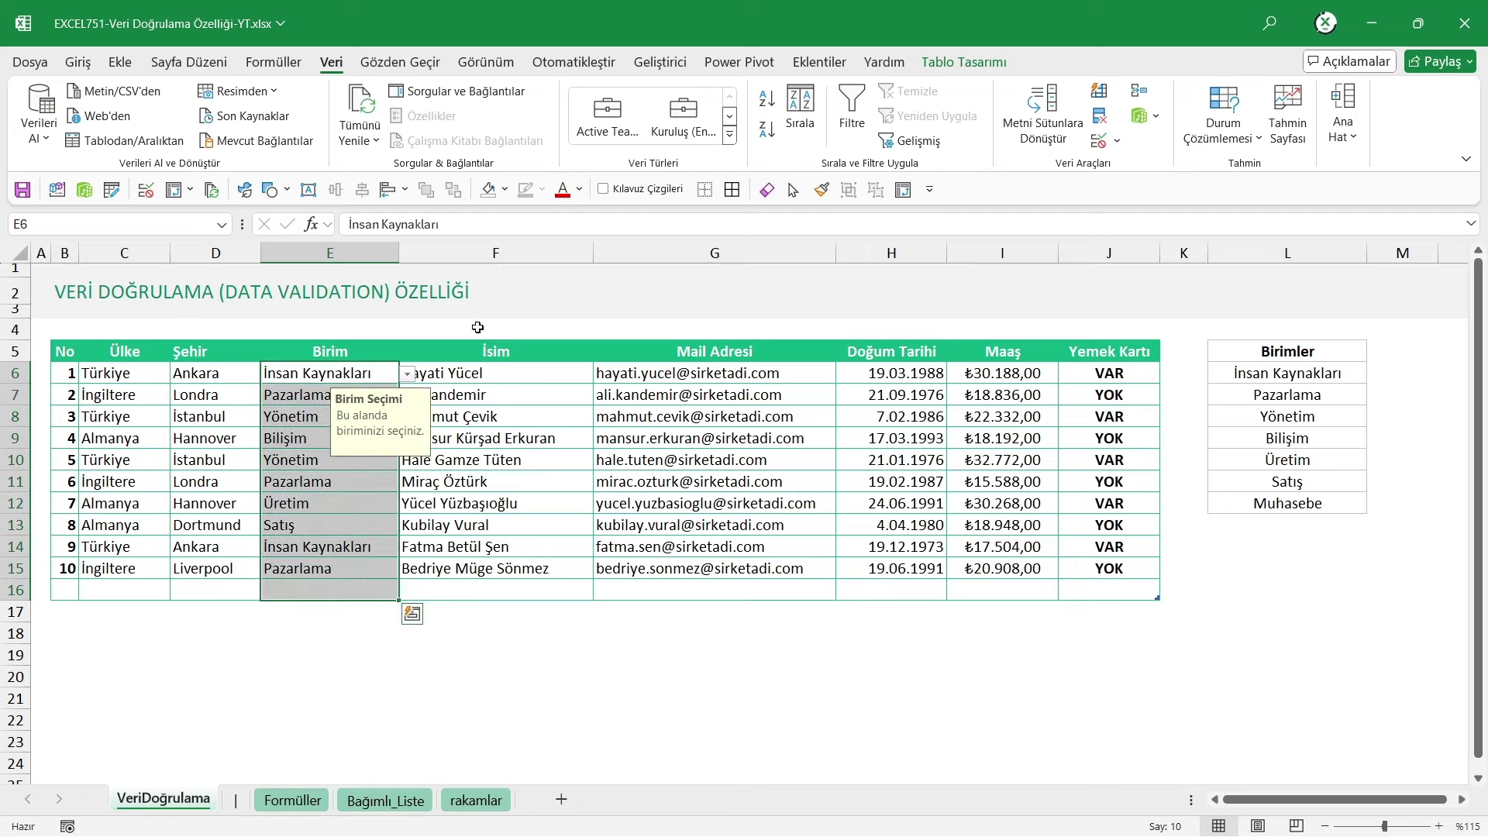
click(1099, 141)
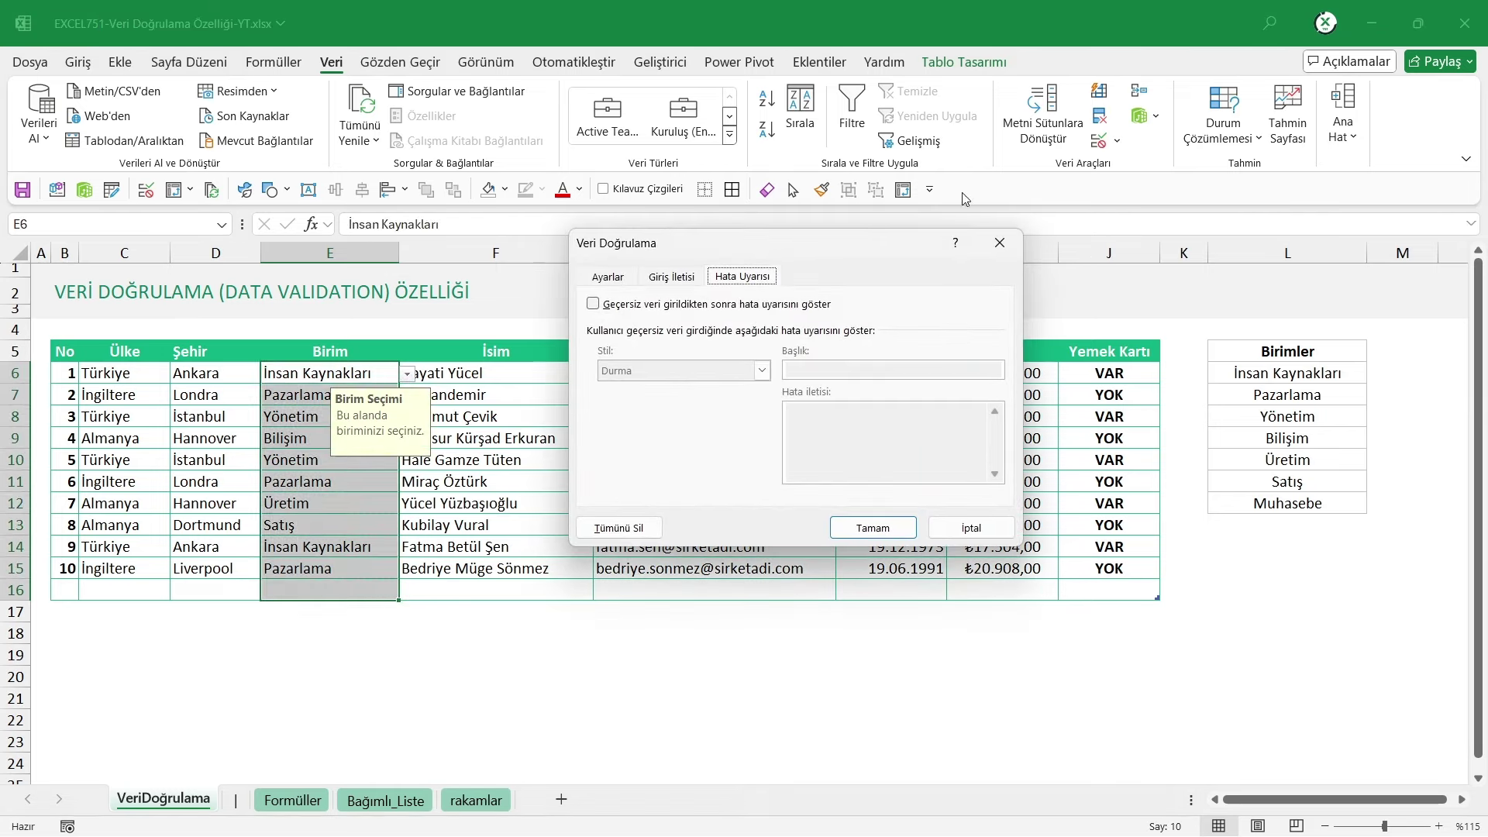
click(593, 305)
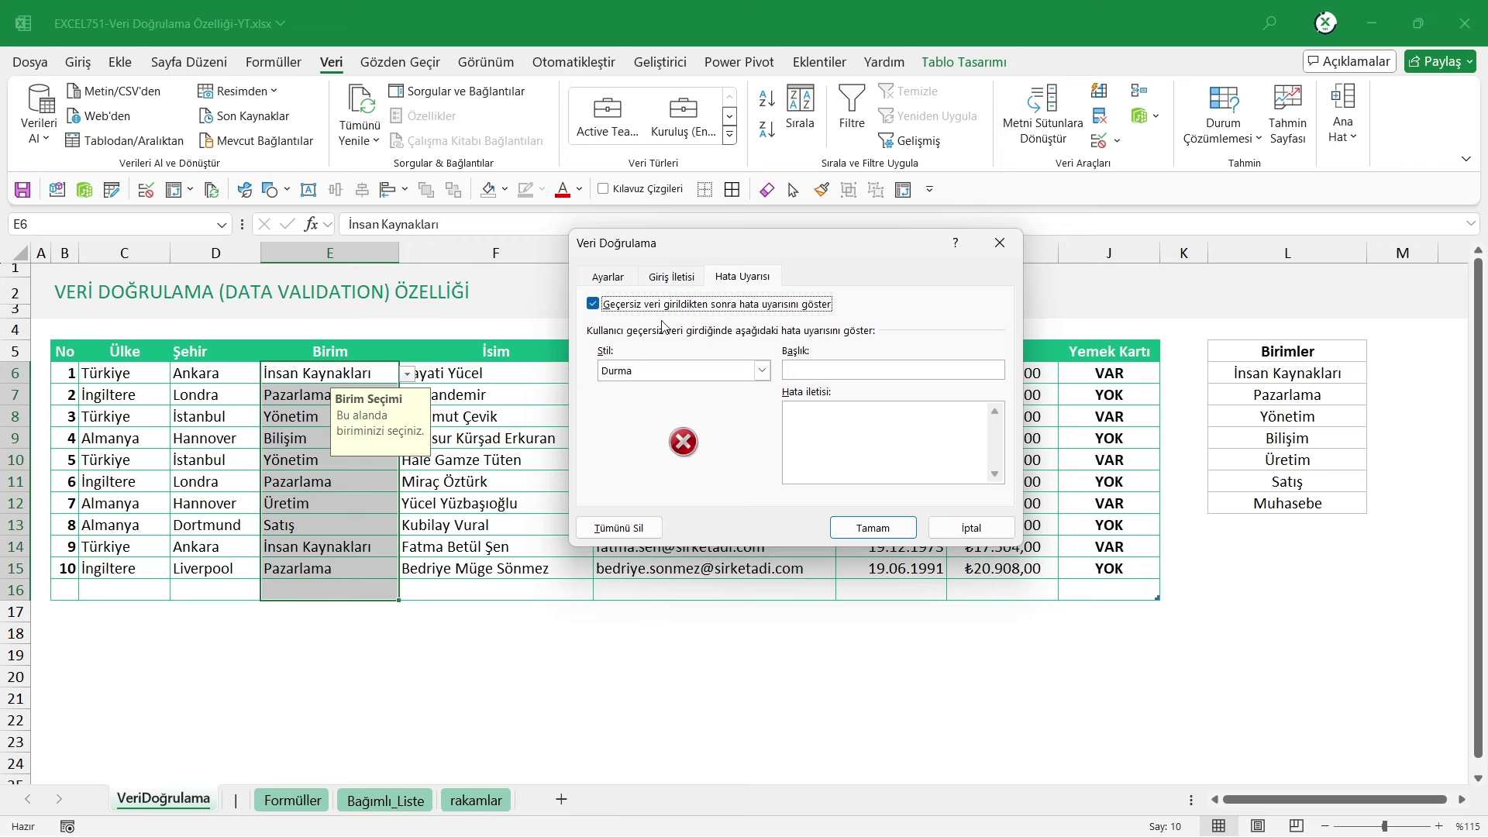
click(763, 371)
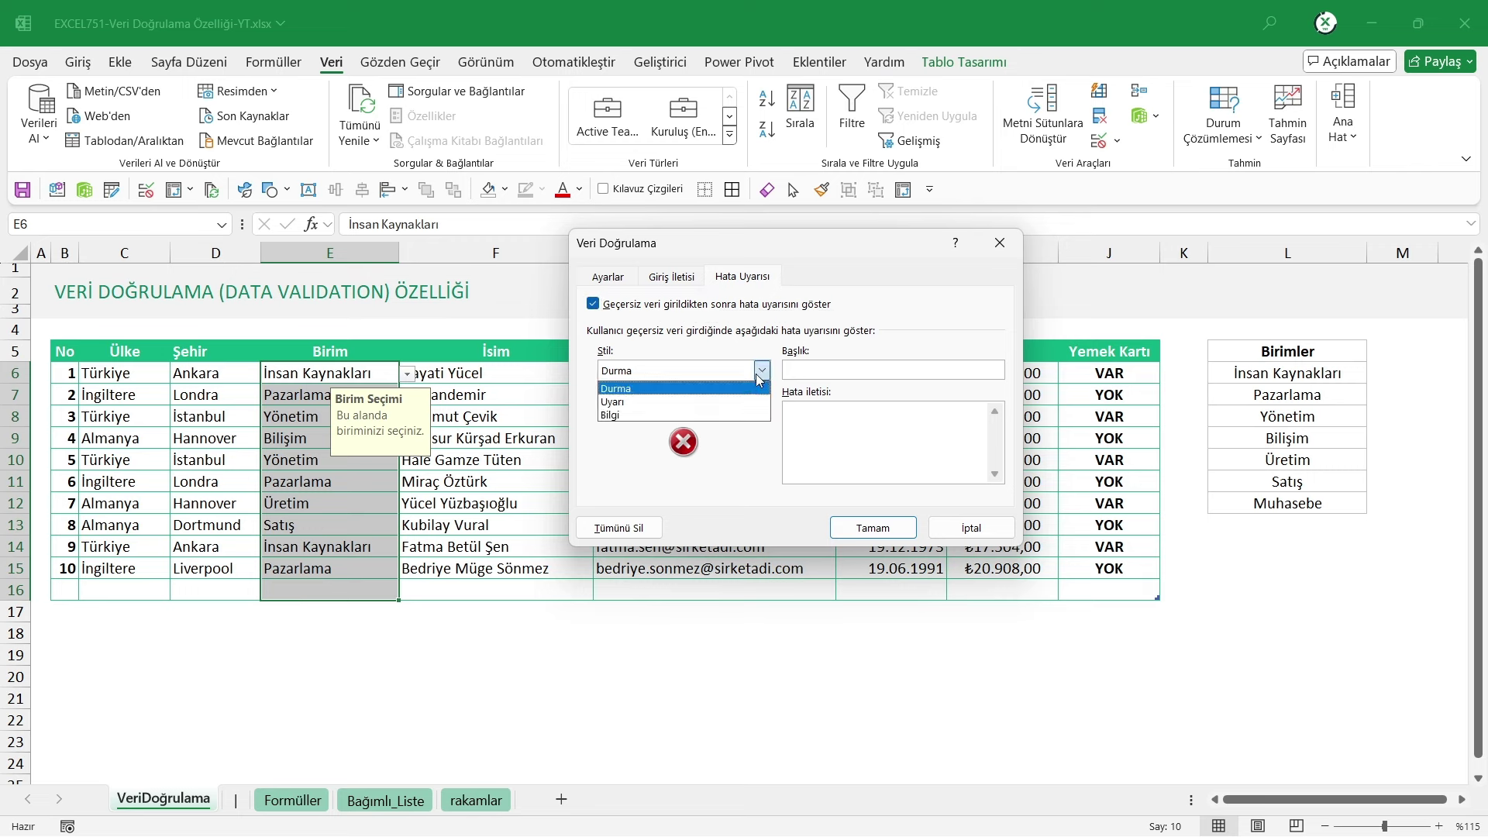
click(744, 403)
click(763, 372)
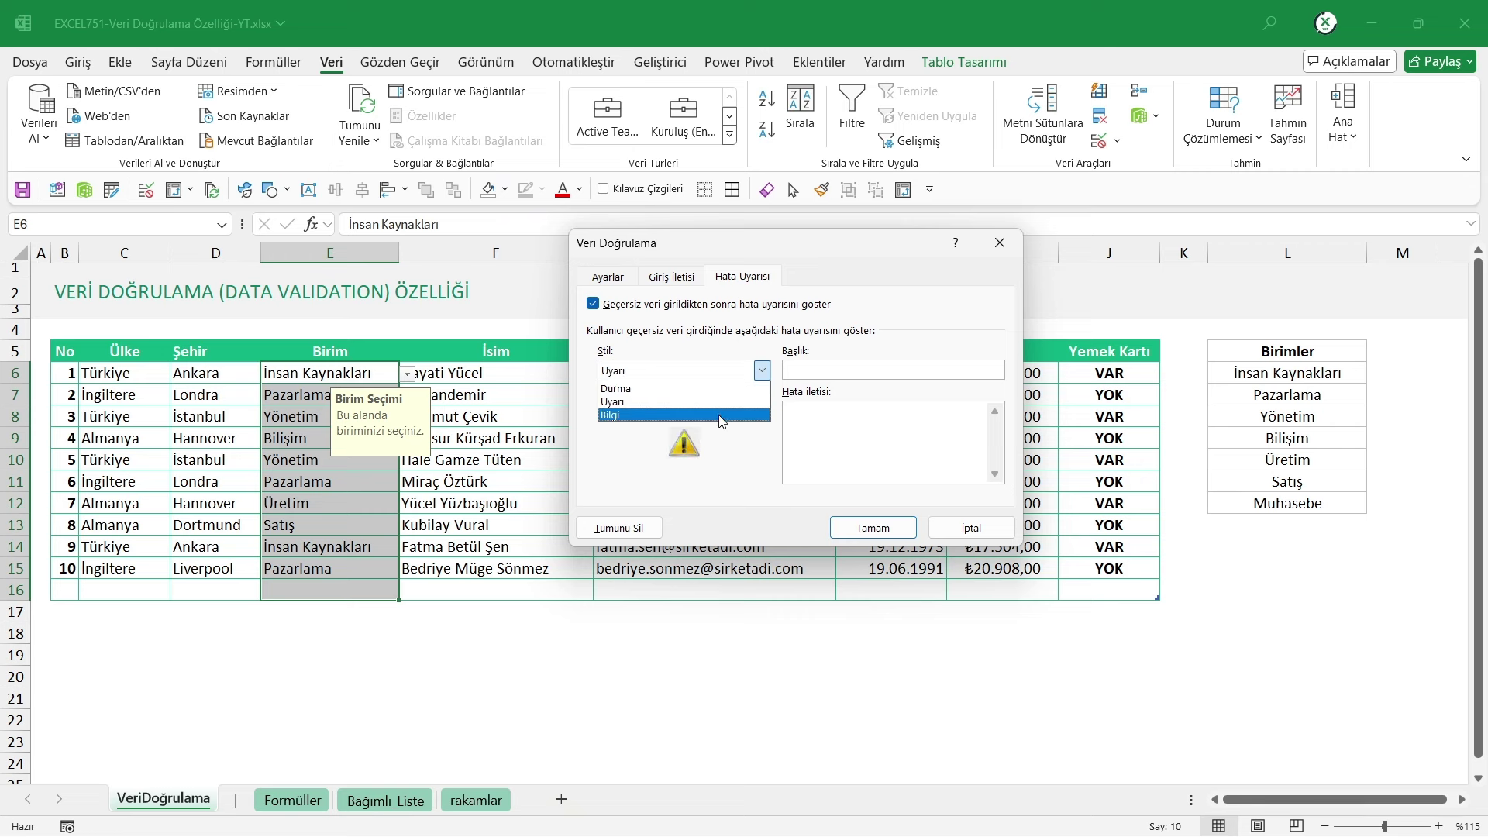
click(717, 421)
click(762, 371)
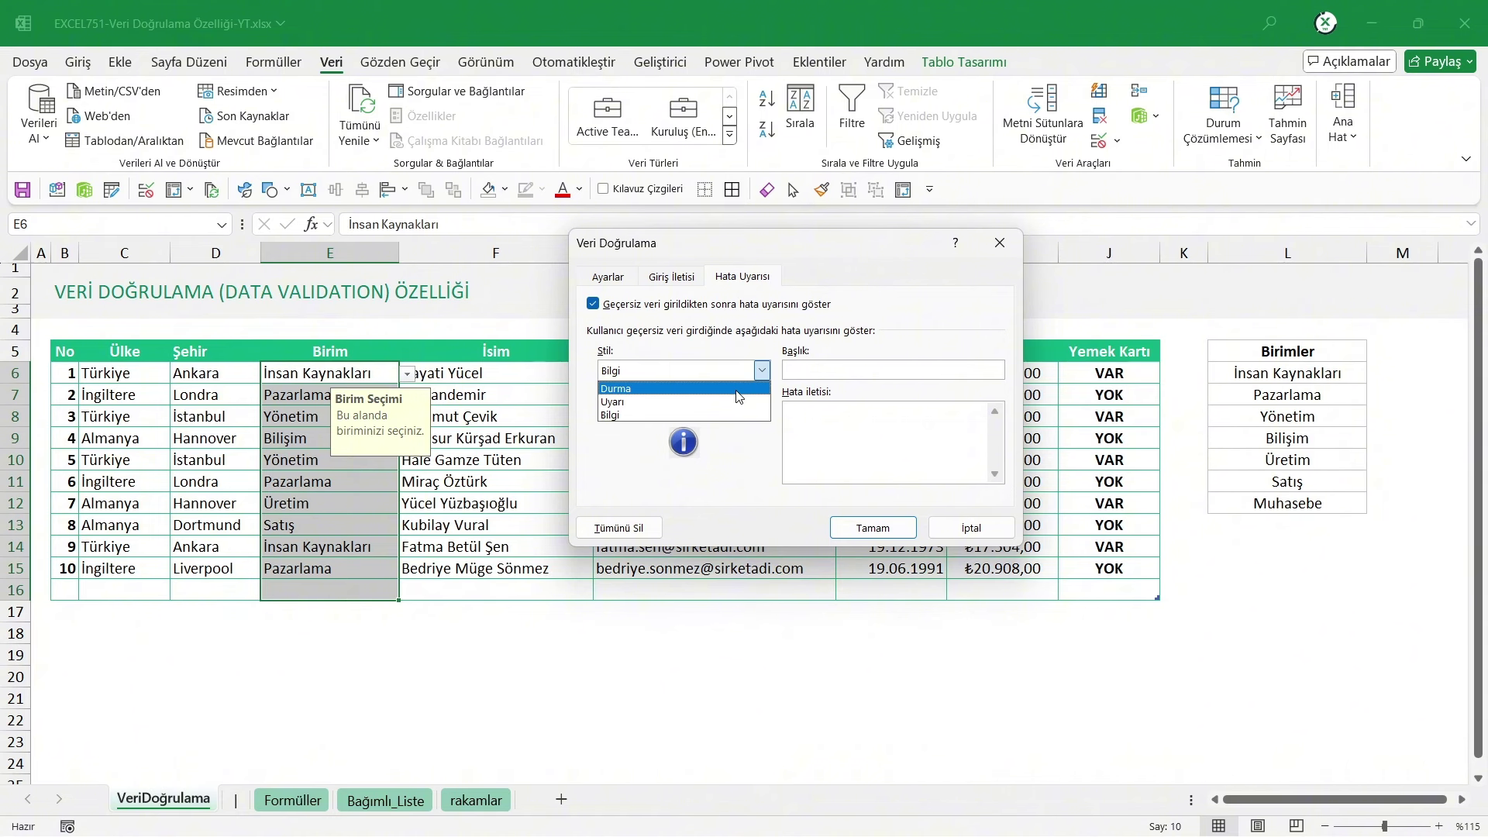
click(739, 390)
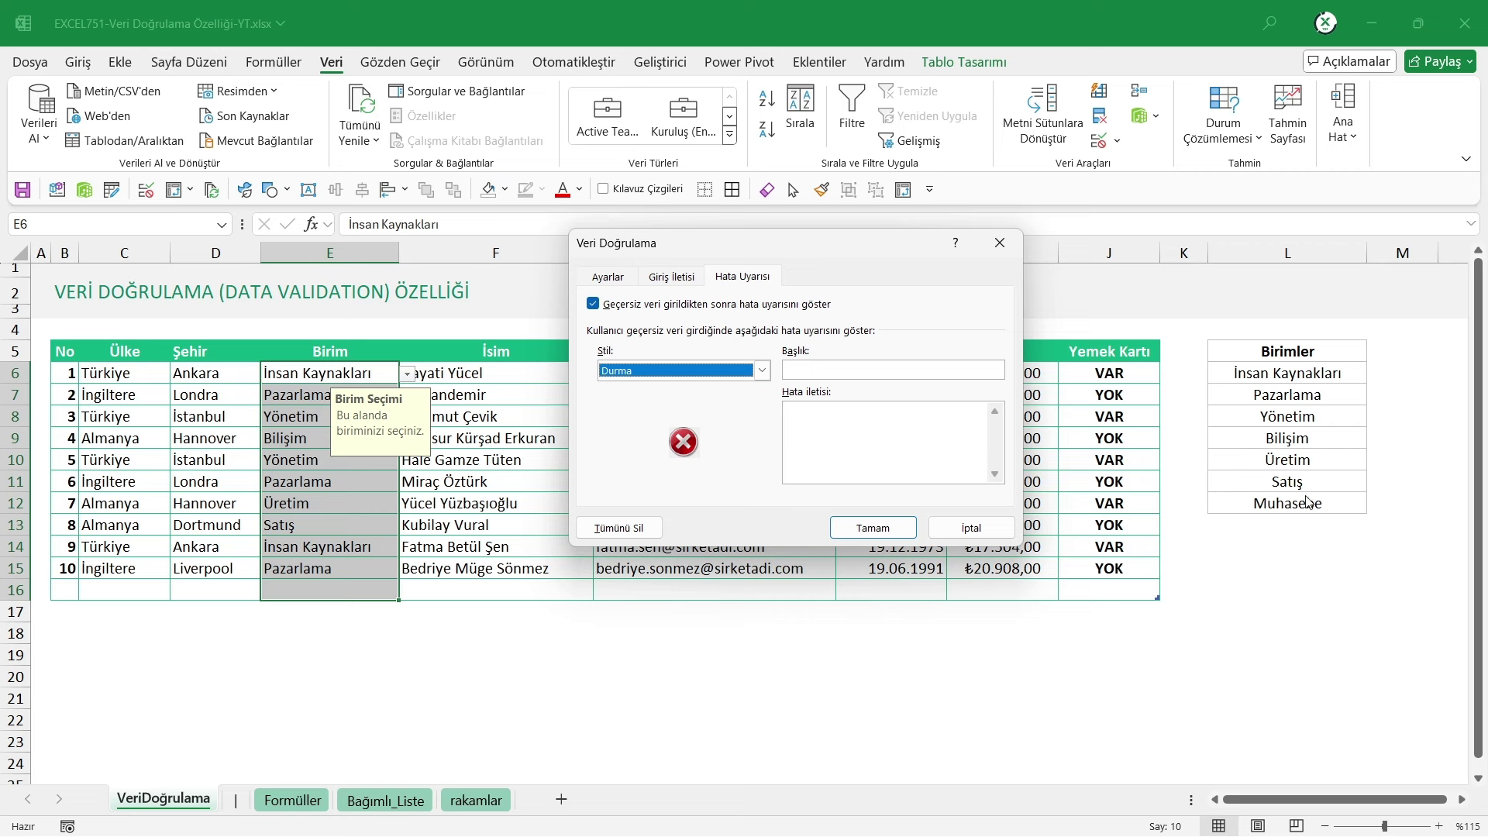
Step: Compare the Warning and Information alert styles again, then reopen the style list for Stop
click(762, 371)
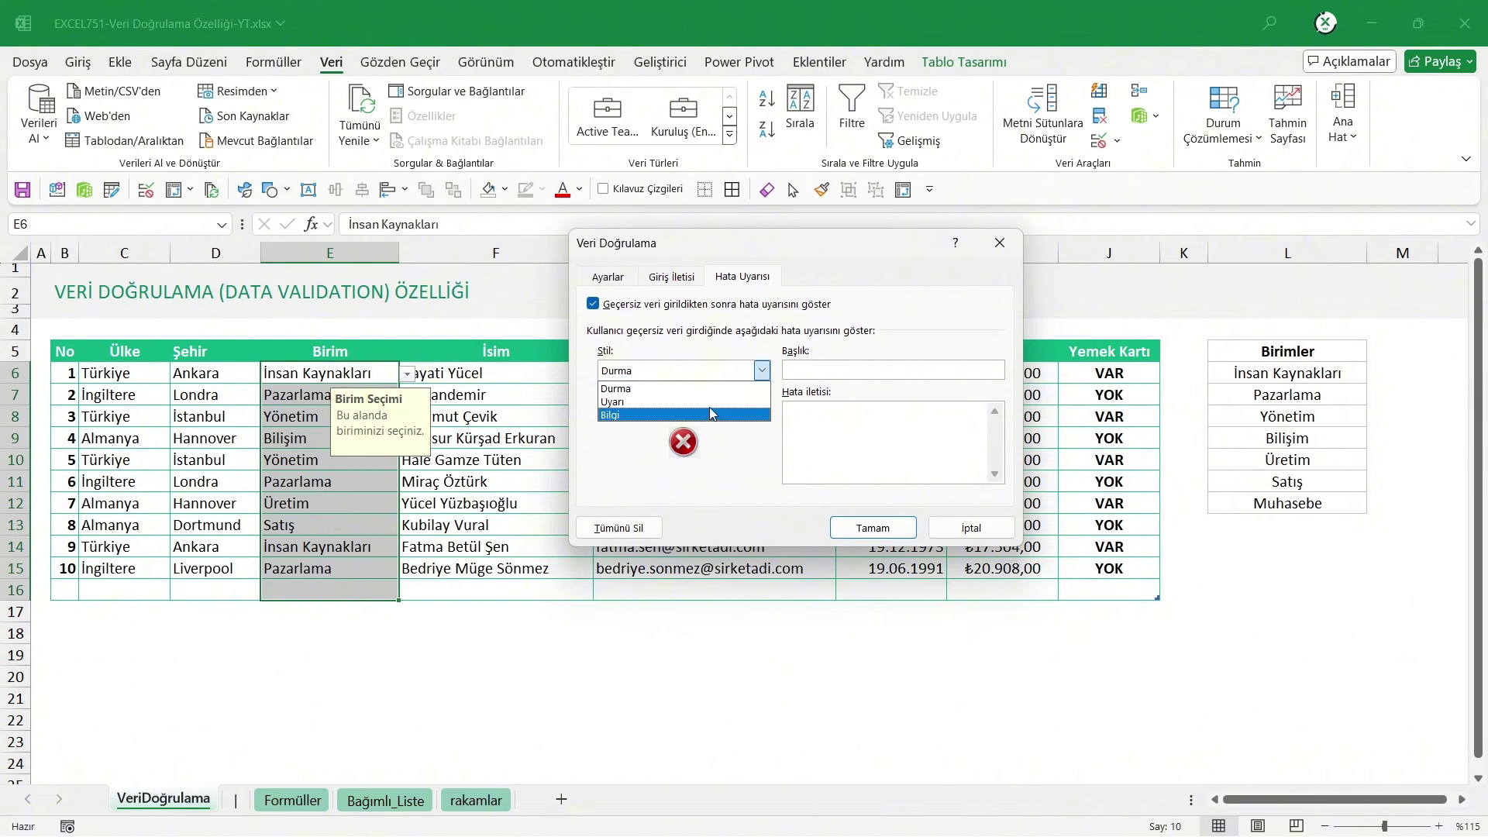
click(713, 403)
click(762, 371)
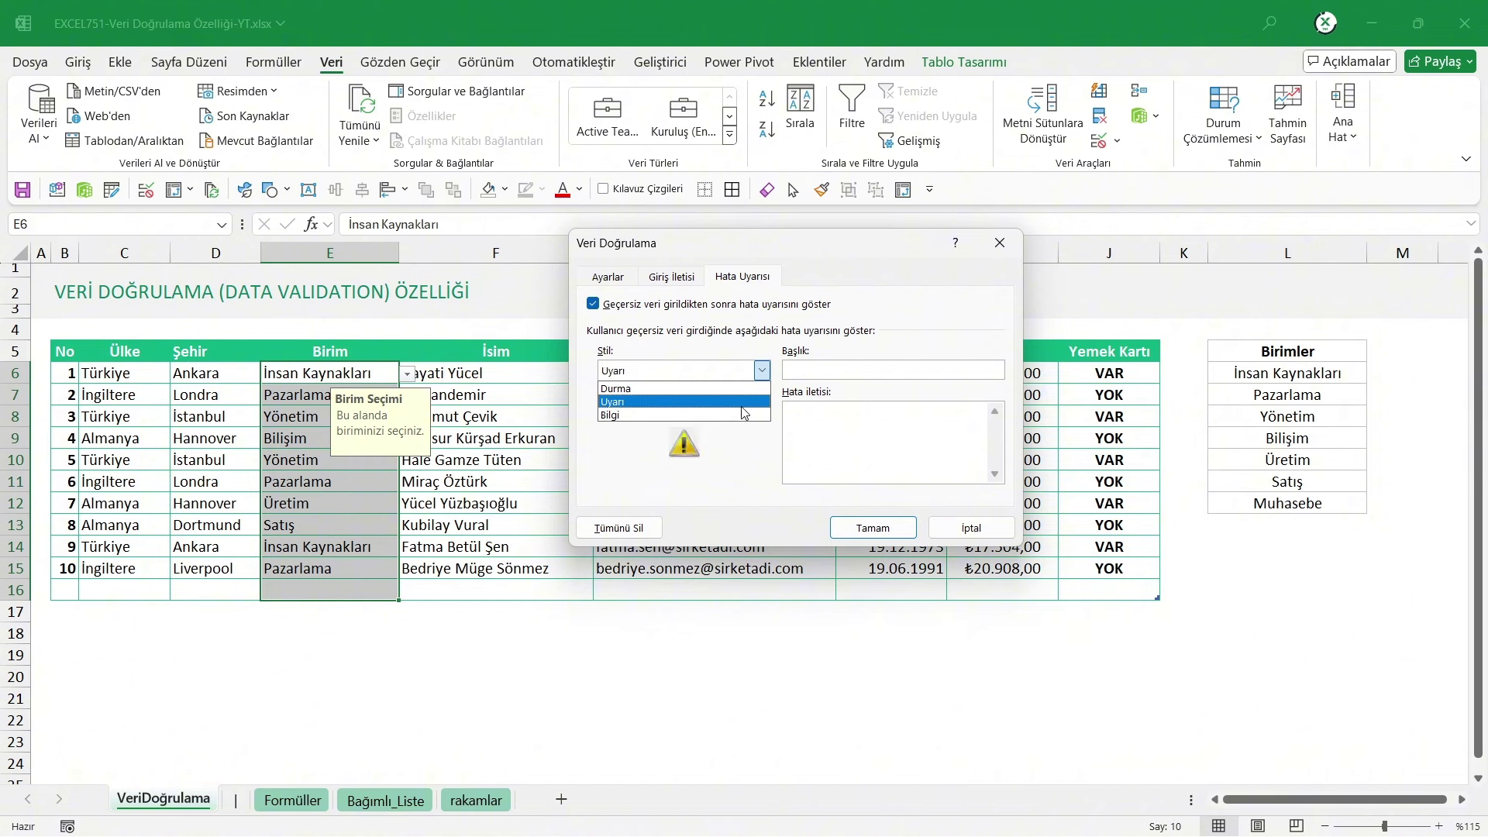
click(744, 415)
click(762, 371)
click(735, 402)
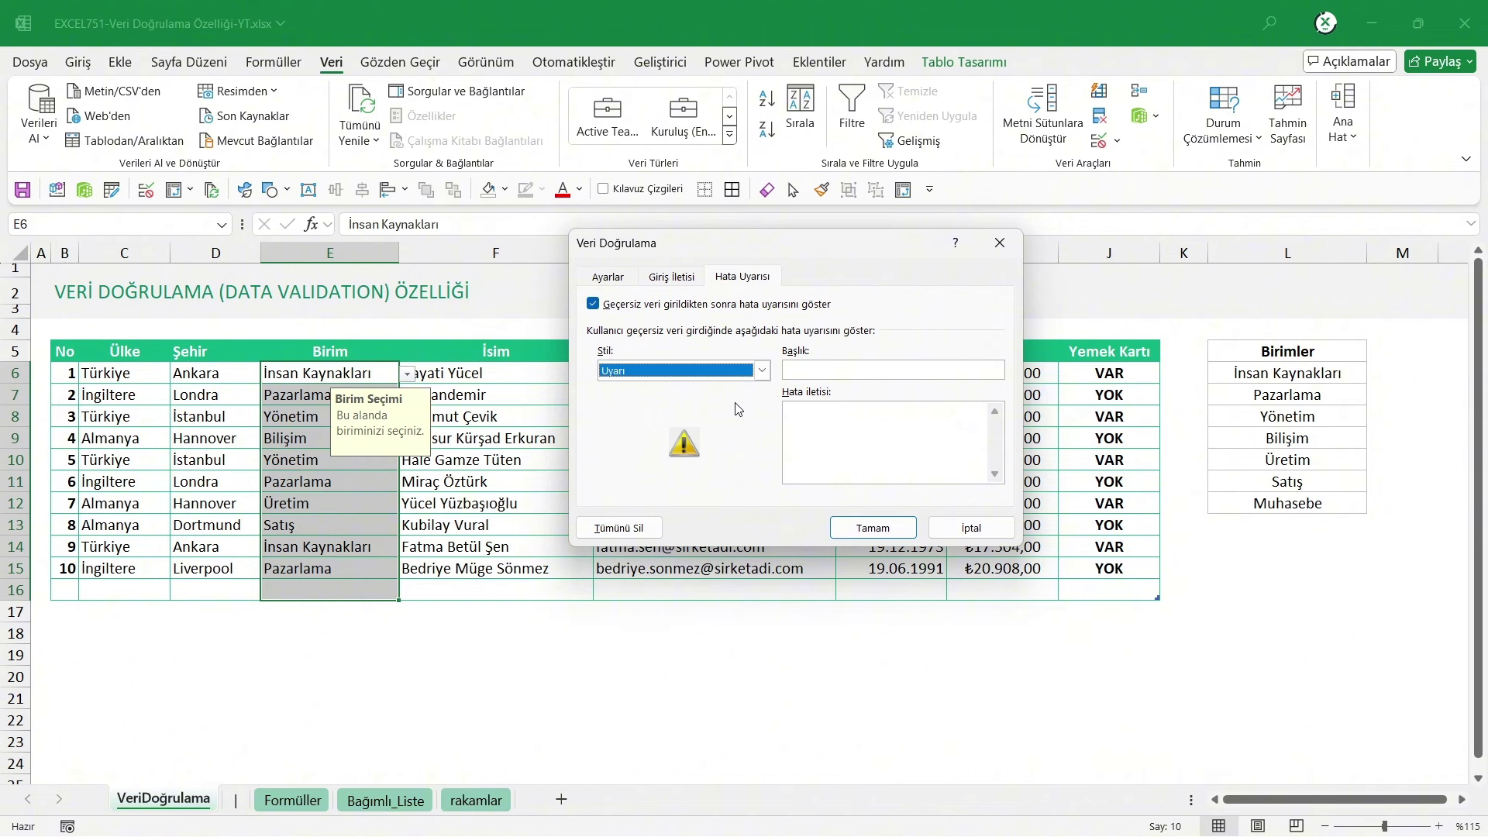
key(alt+Down)
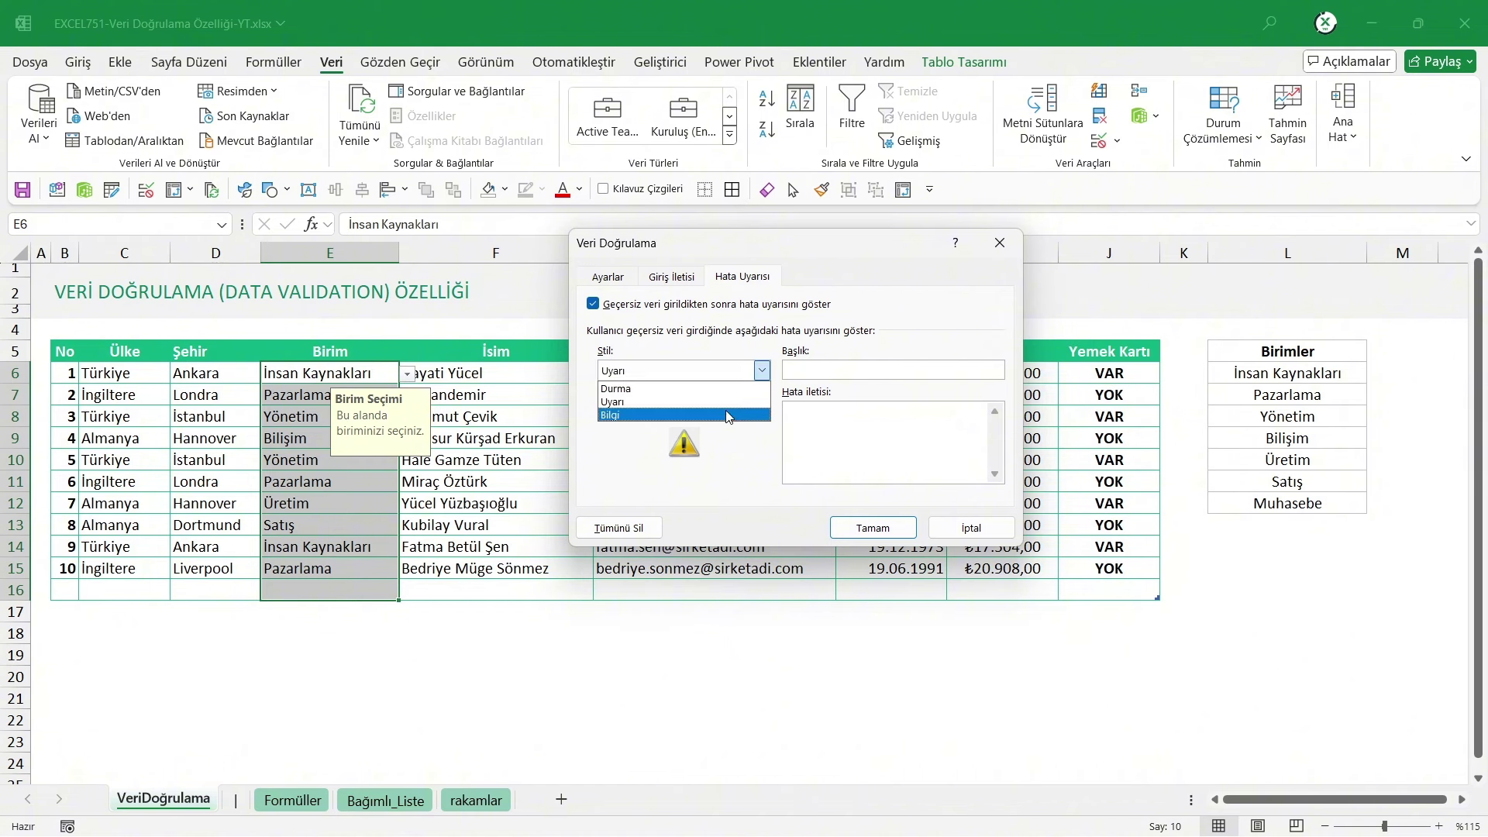
click(721, 422)
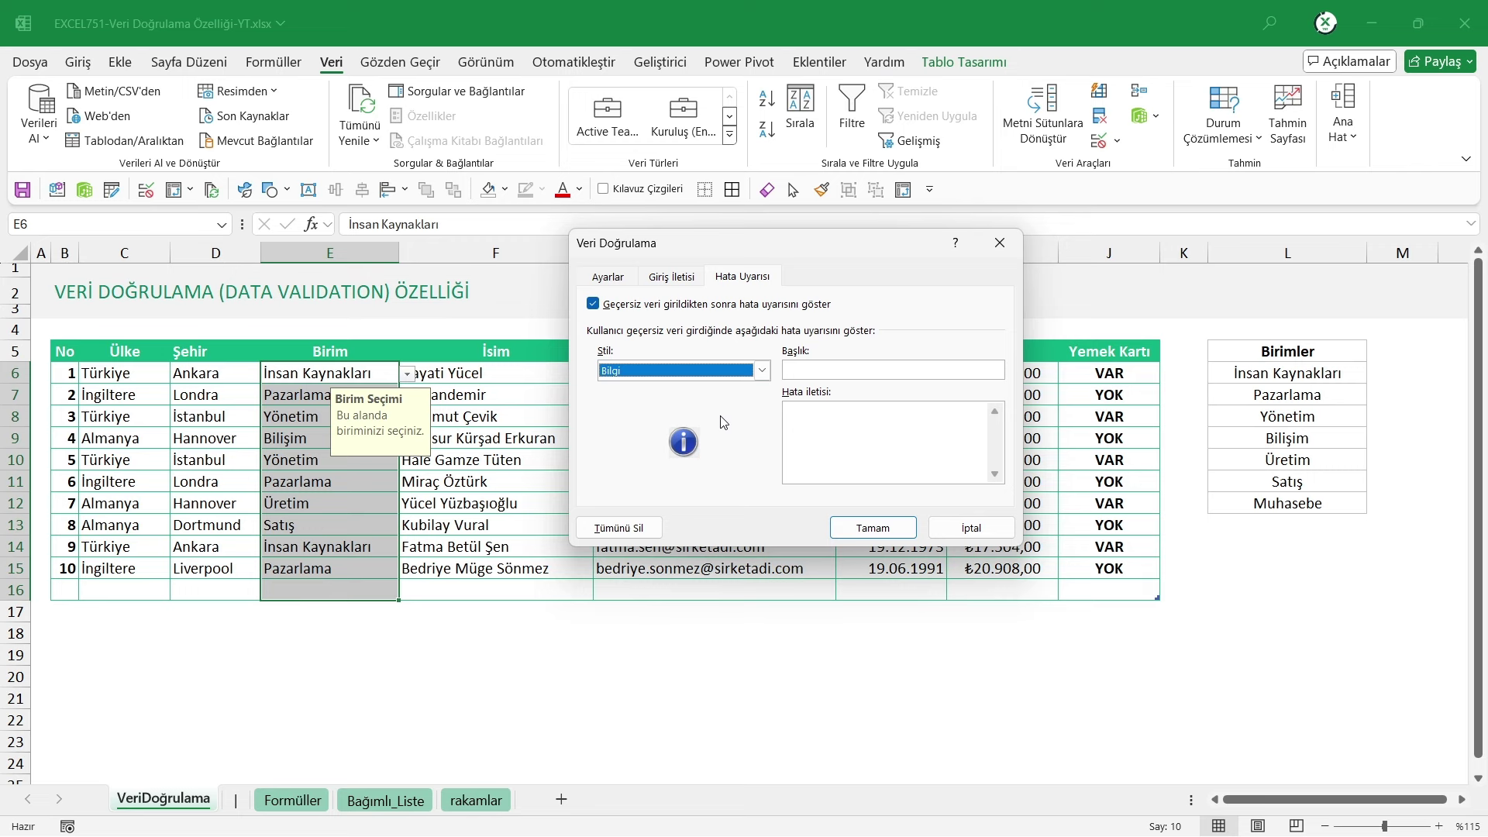
click(762, 371)
Step: Title the Stop alert 'BİRİM HATASI' with a message to pick from the selection box, and save
click(840, 371)
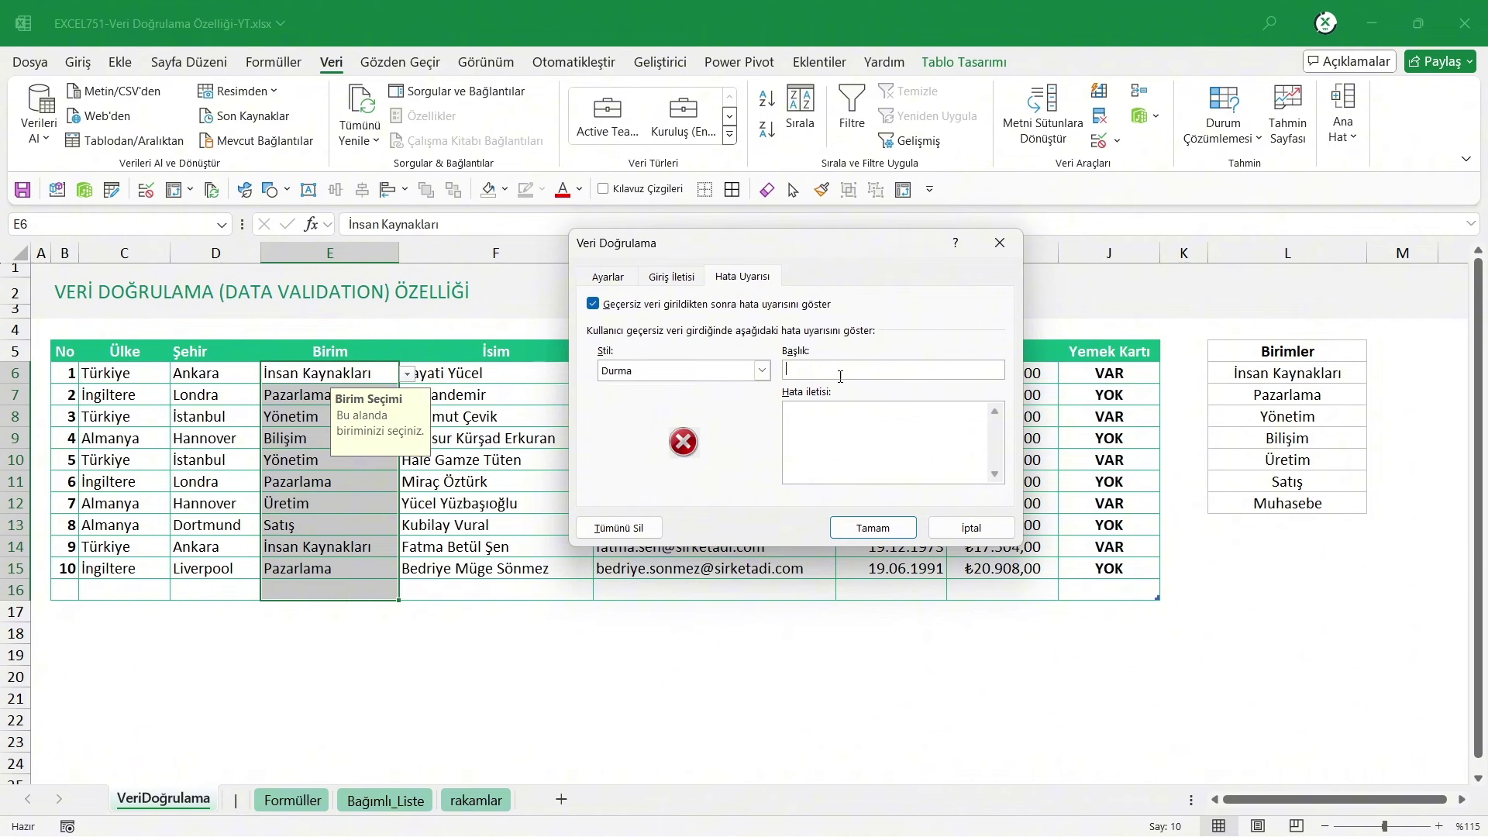
text(BİRİM HATAS)
text(Buraya )
text(yanlış)
text(bir giriş ya)
text(ptınız. Lütfen seçim )
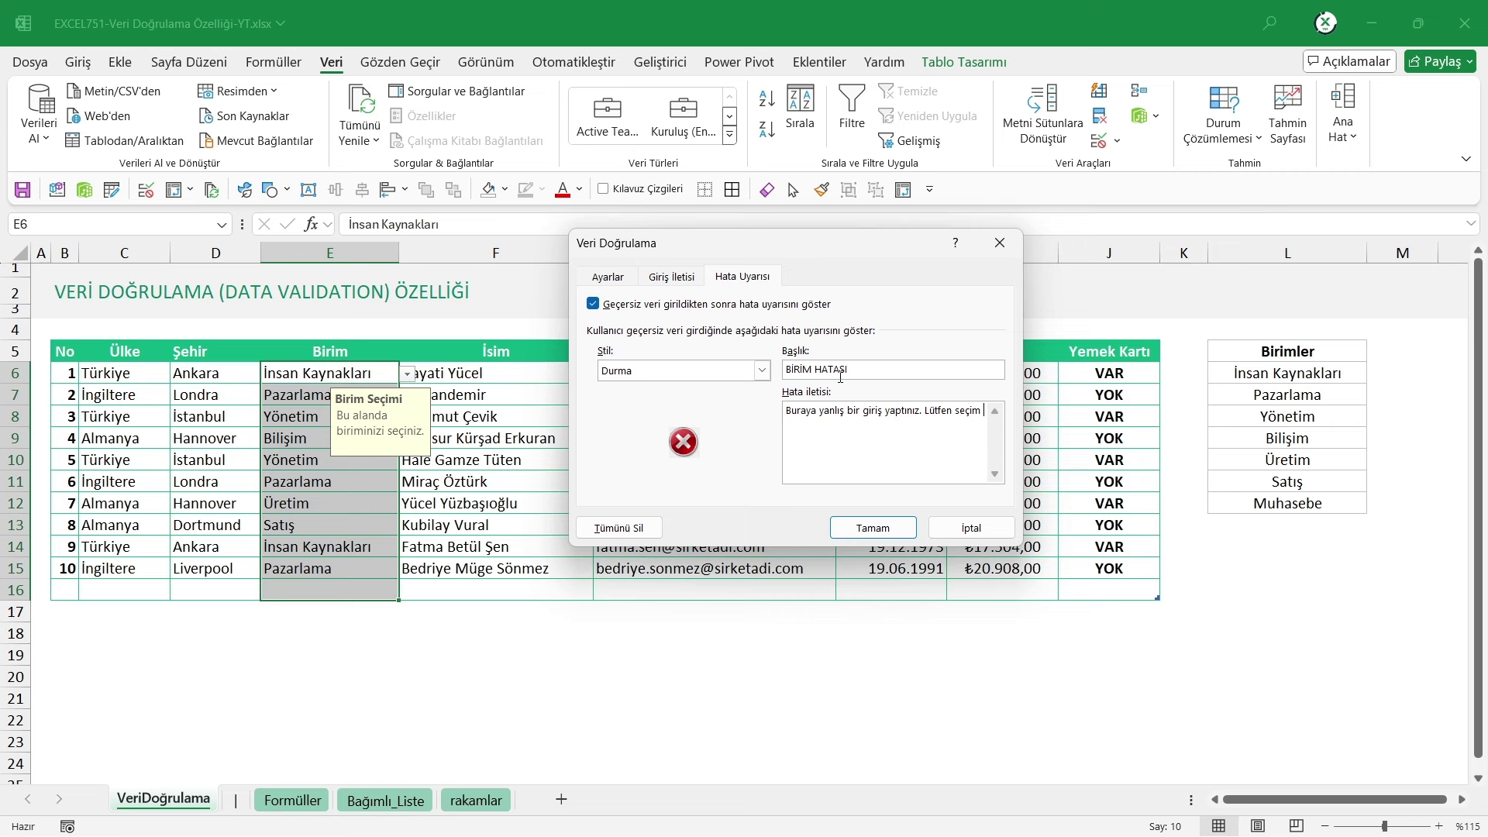
text(kutundan seçim yap)
text(ınız.)
click(869, 527)
Step: Test E16 with ARGE and dfasdf, confirming both are rejected, then reopen Data Validation
click(343, 590)
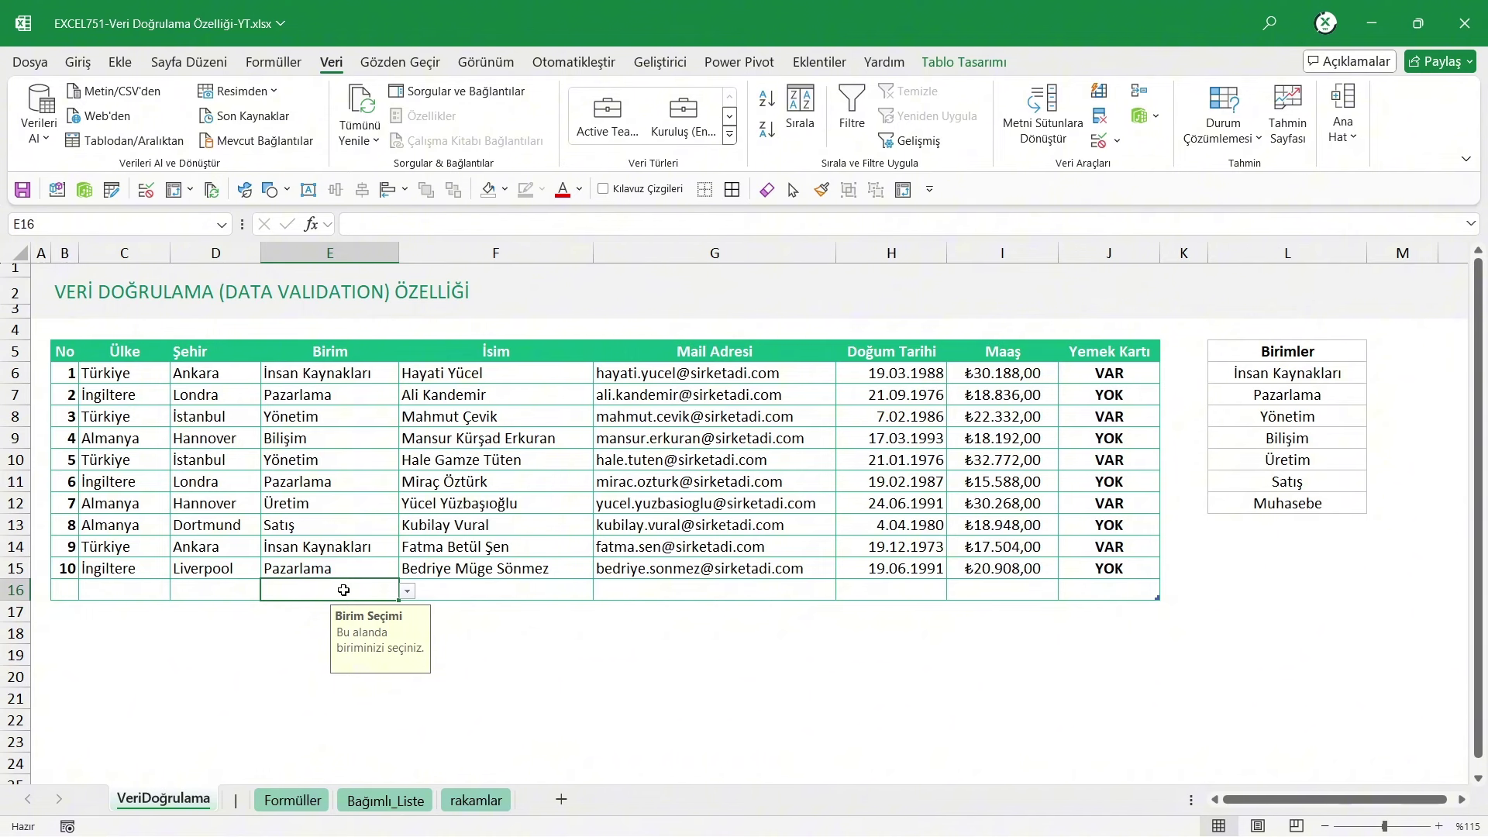
text(ARGE)
key(Return)
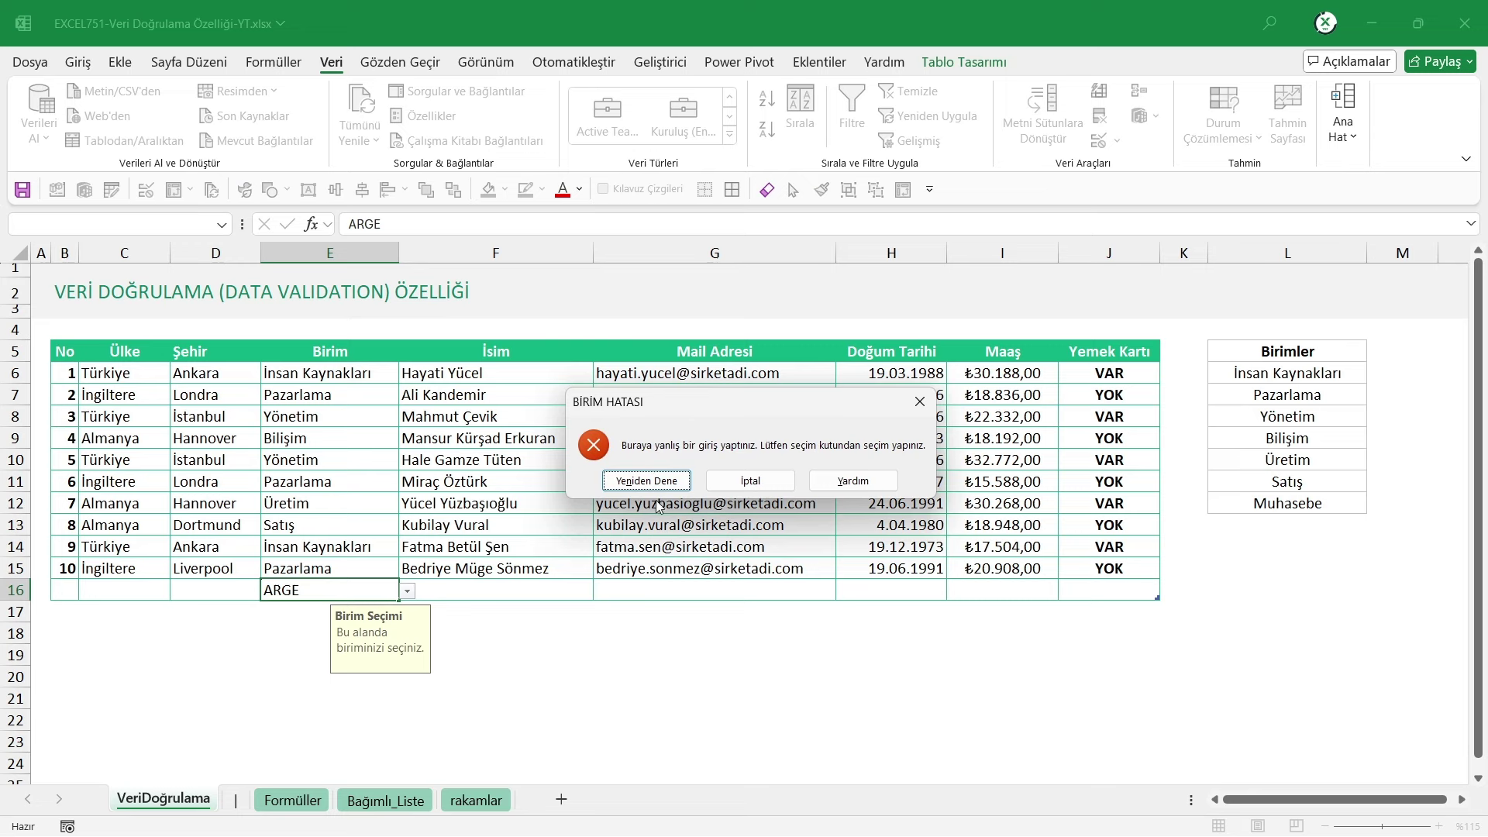
click(750, 481)
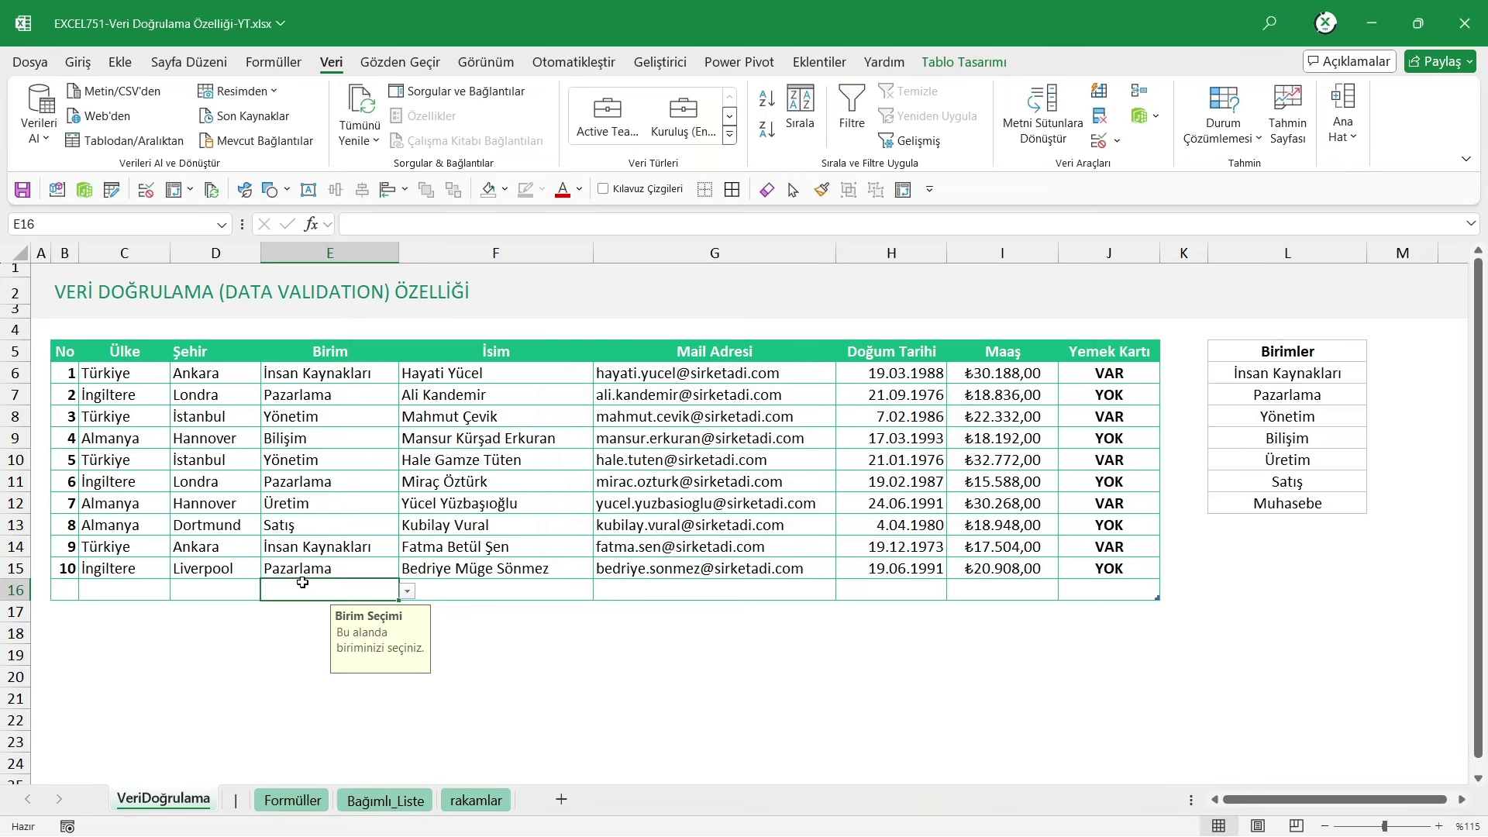
text(dfasdf)
key(Return)
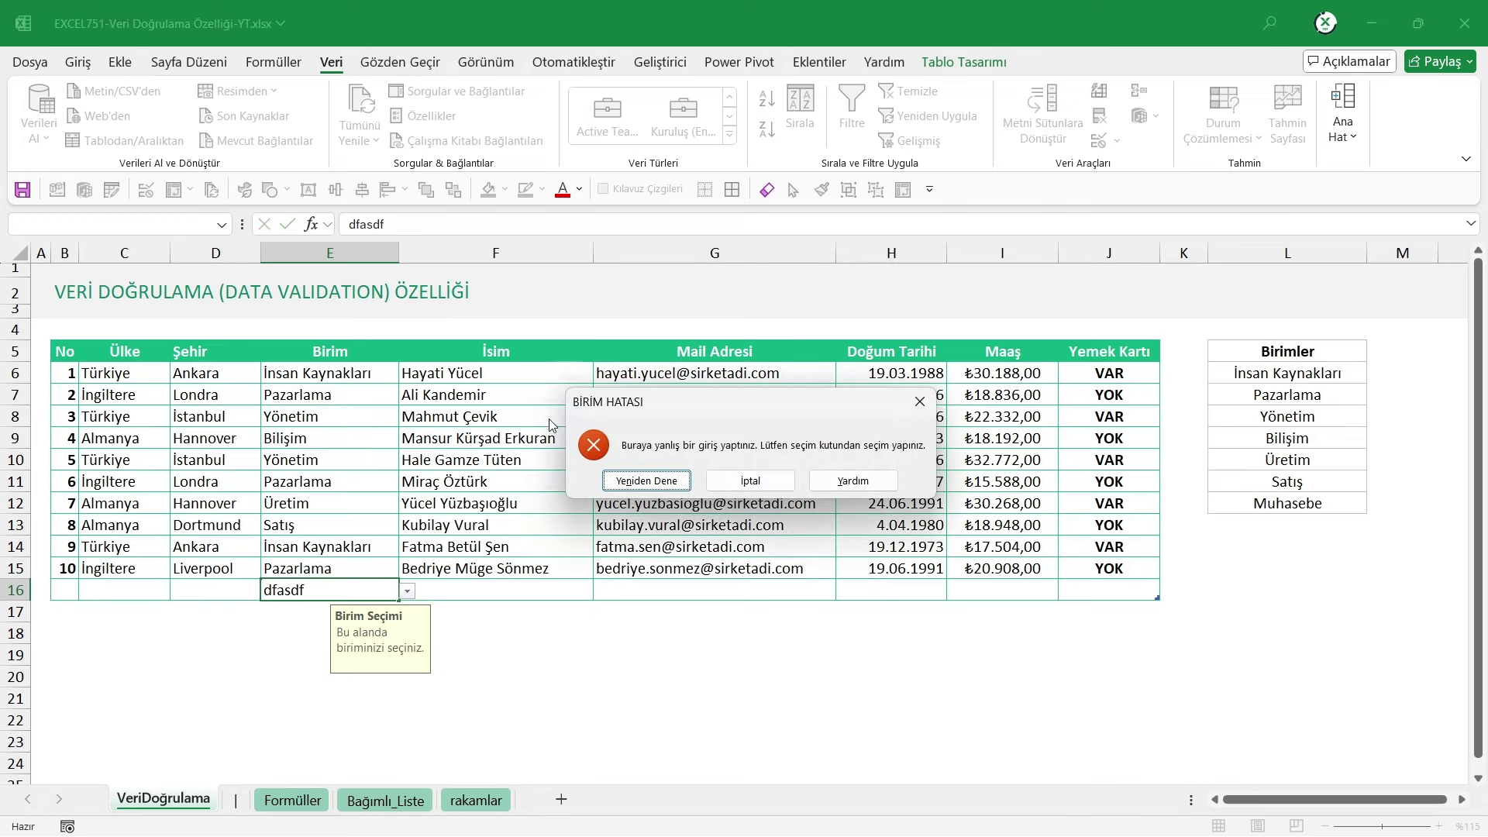
click(646, 480)
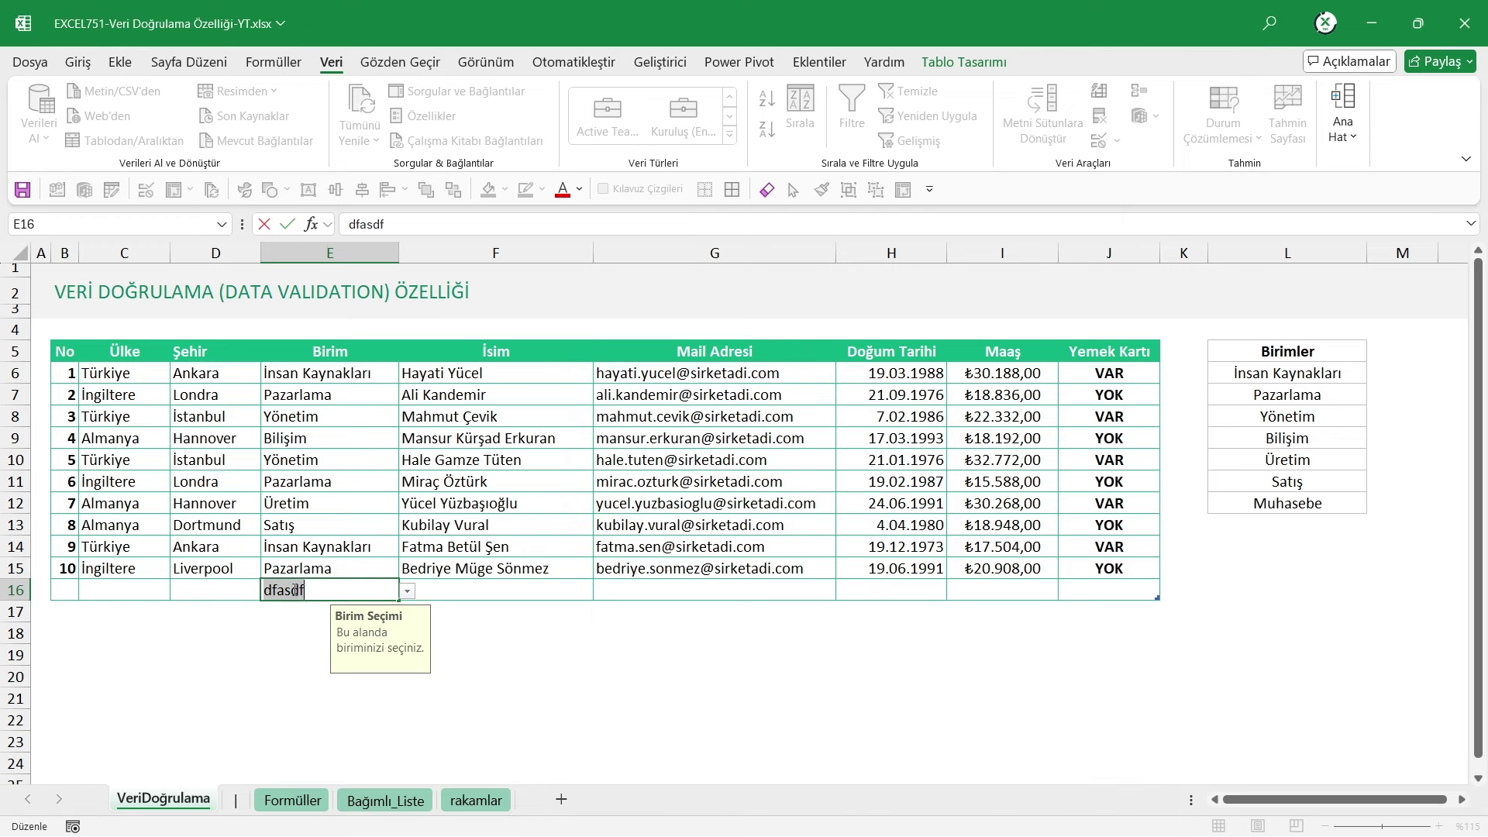
key(Escape)
click(1098, 141)
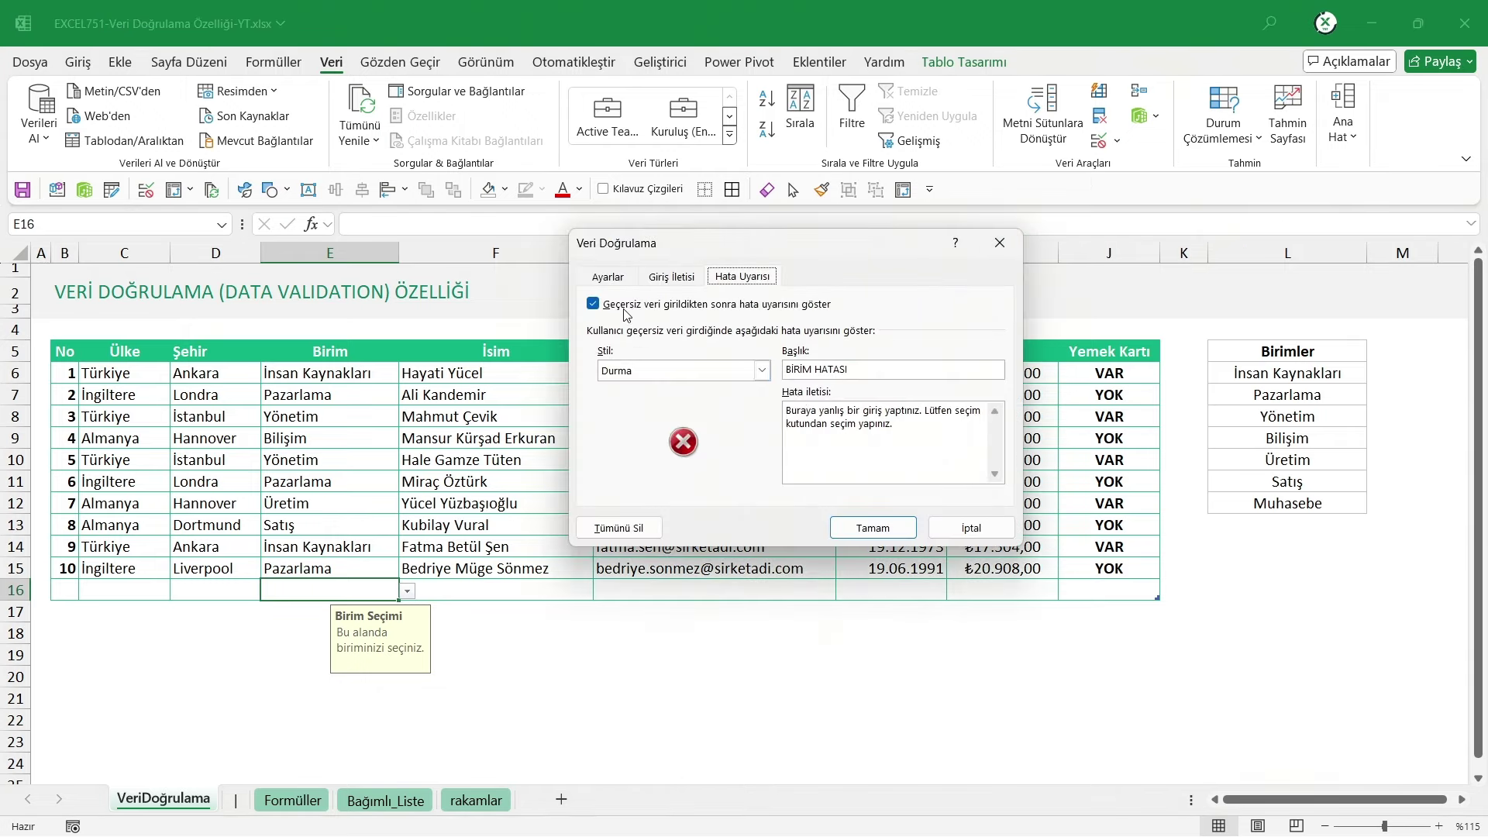
Step: Change the Birim error alert style to Warning (Uyarı) and save
click(607, 277)
click(742, 277)
click(761, 370)
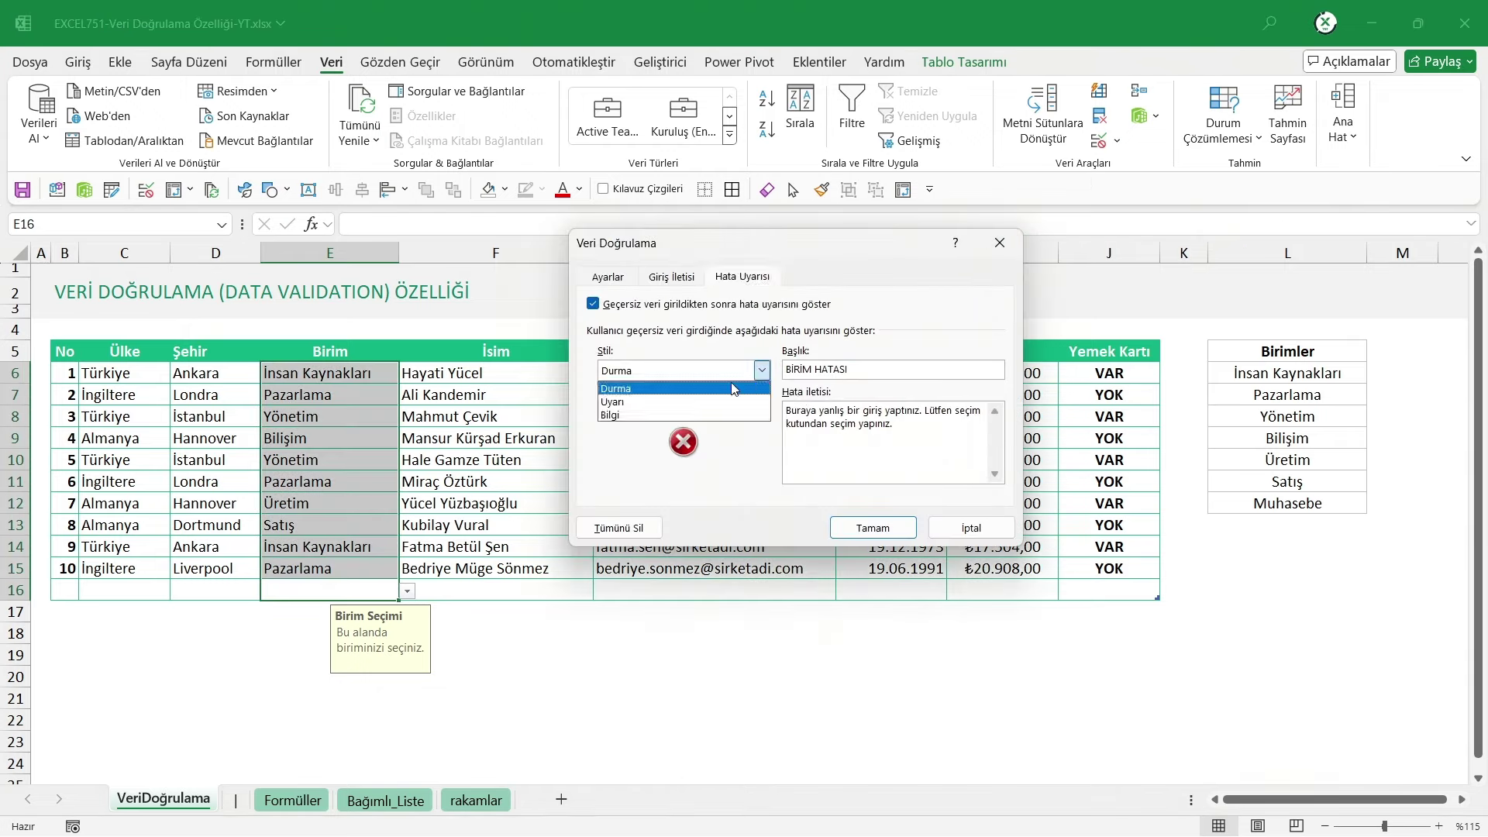
click(687, 403)
click(869, 528)
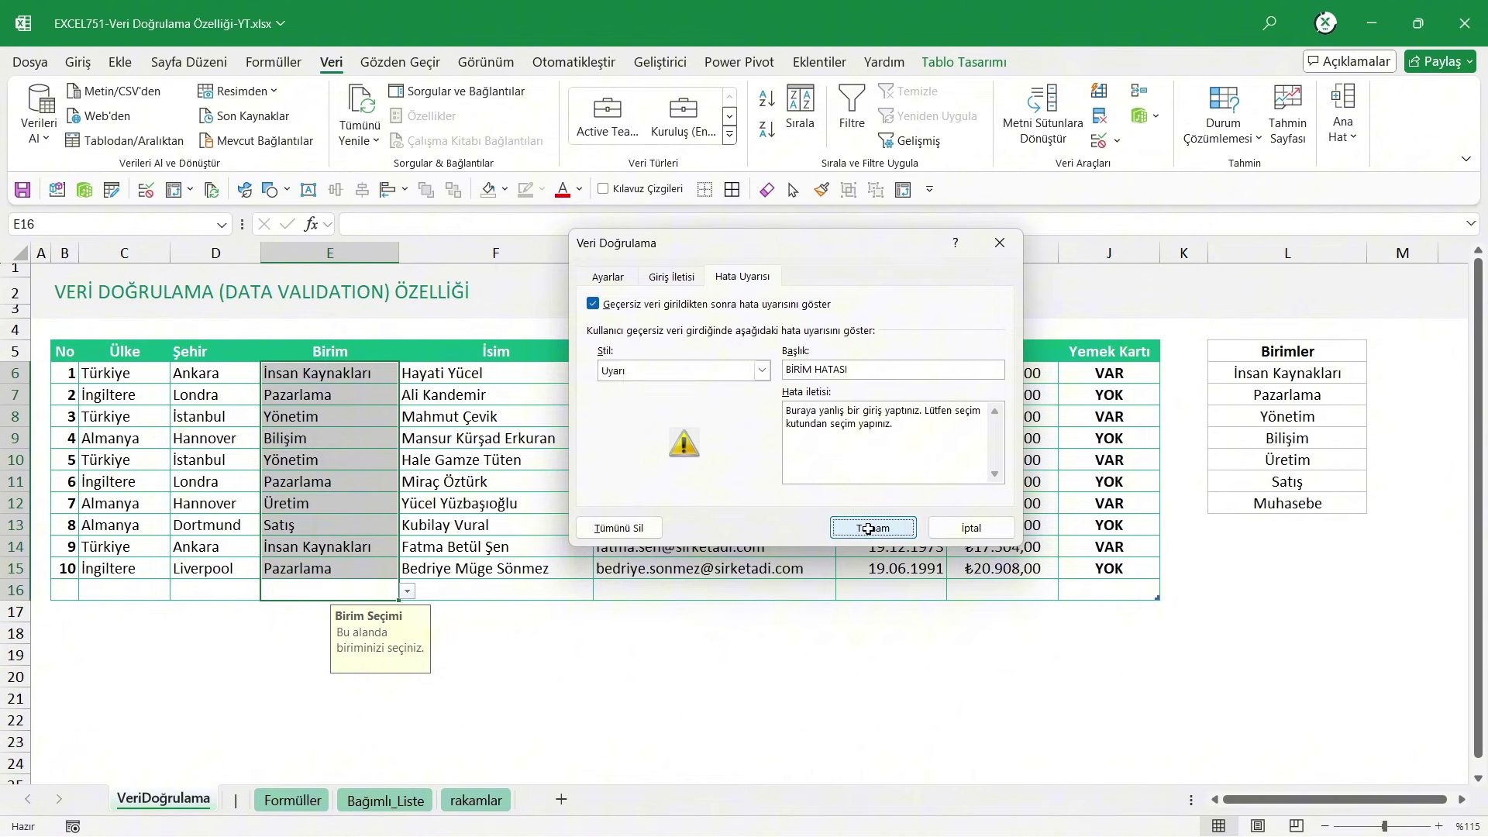
Step: Enter ARGE in E16 and keep it after the warning
click(364, 591)
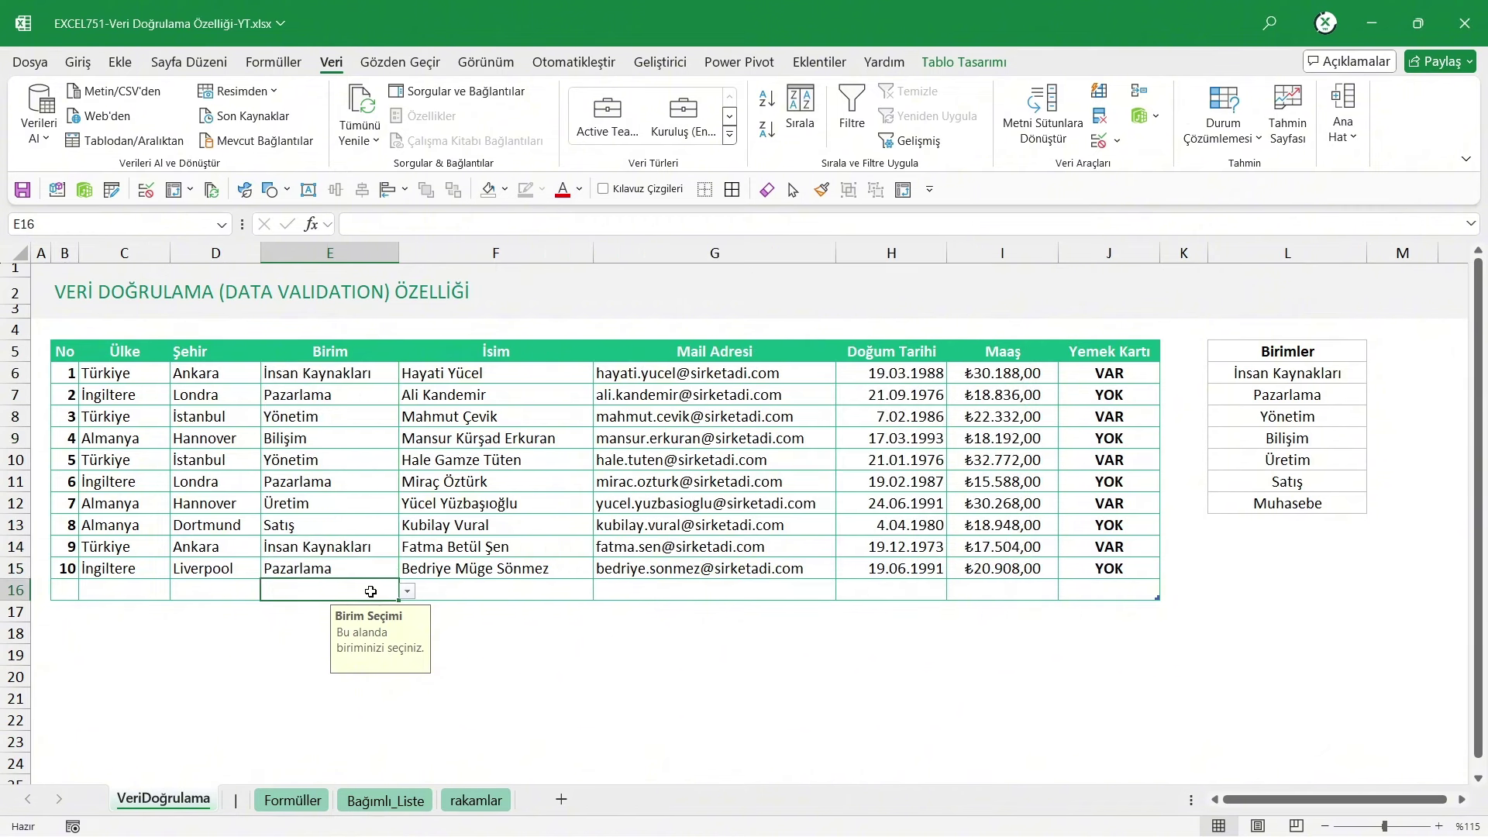
text(ARGE)
key(Return)
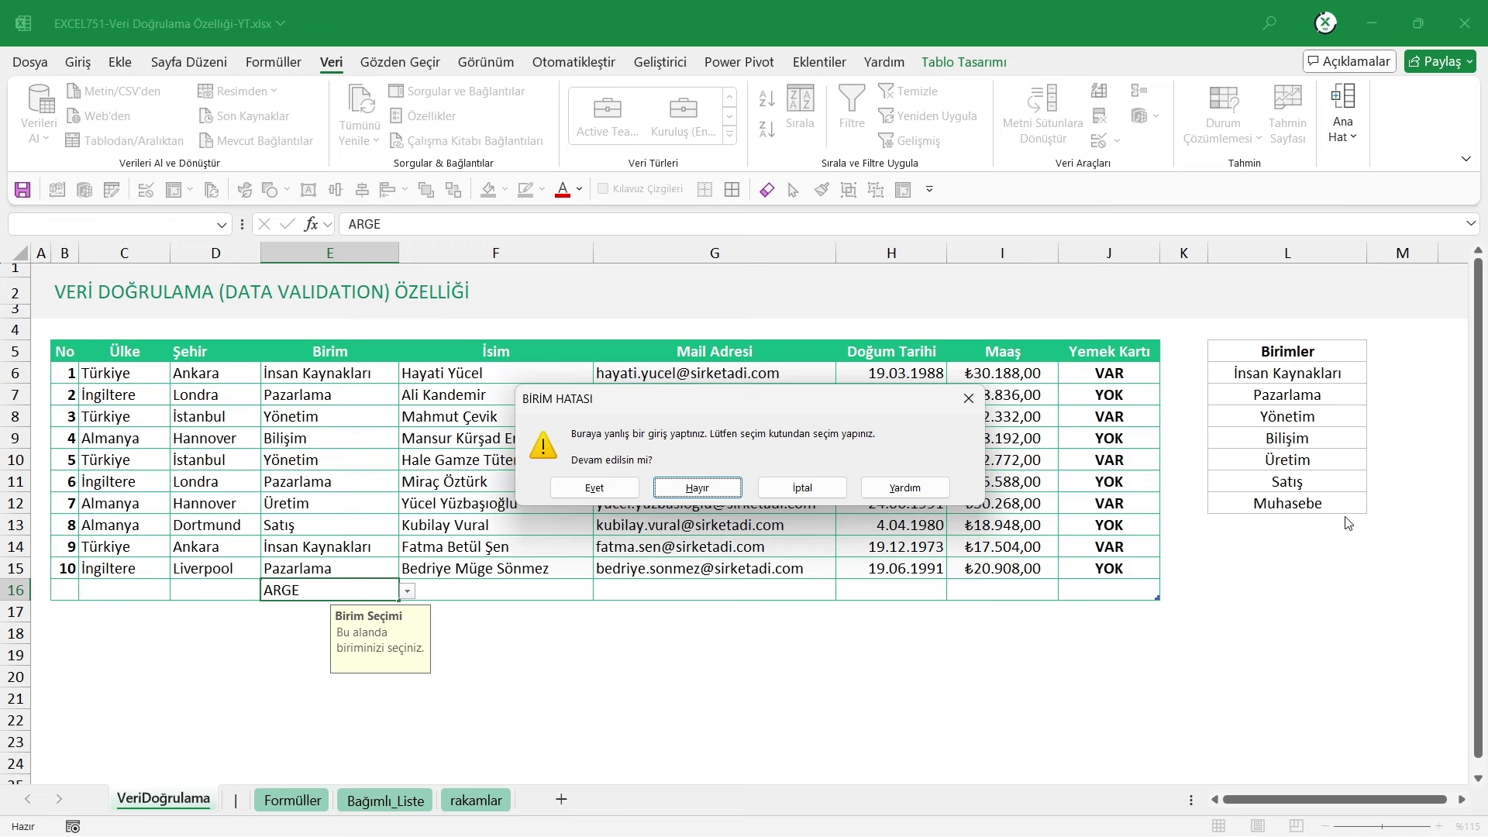
click(608, 490)
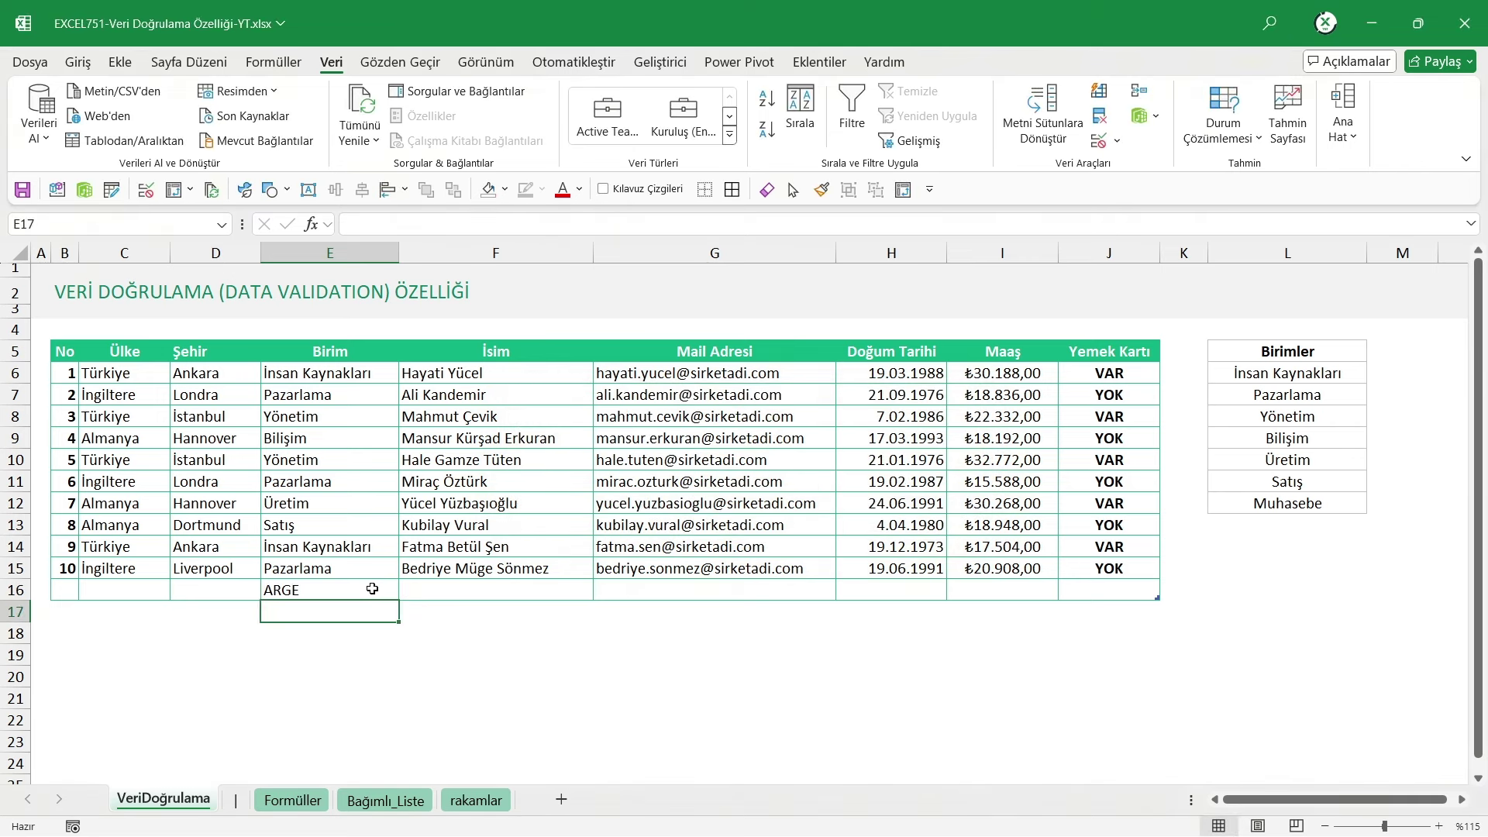
Step: Check E16's Birim list, then set the table's validation alert style to Information (Bilgi)
click(407, 592)
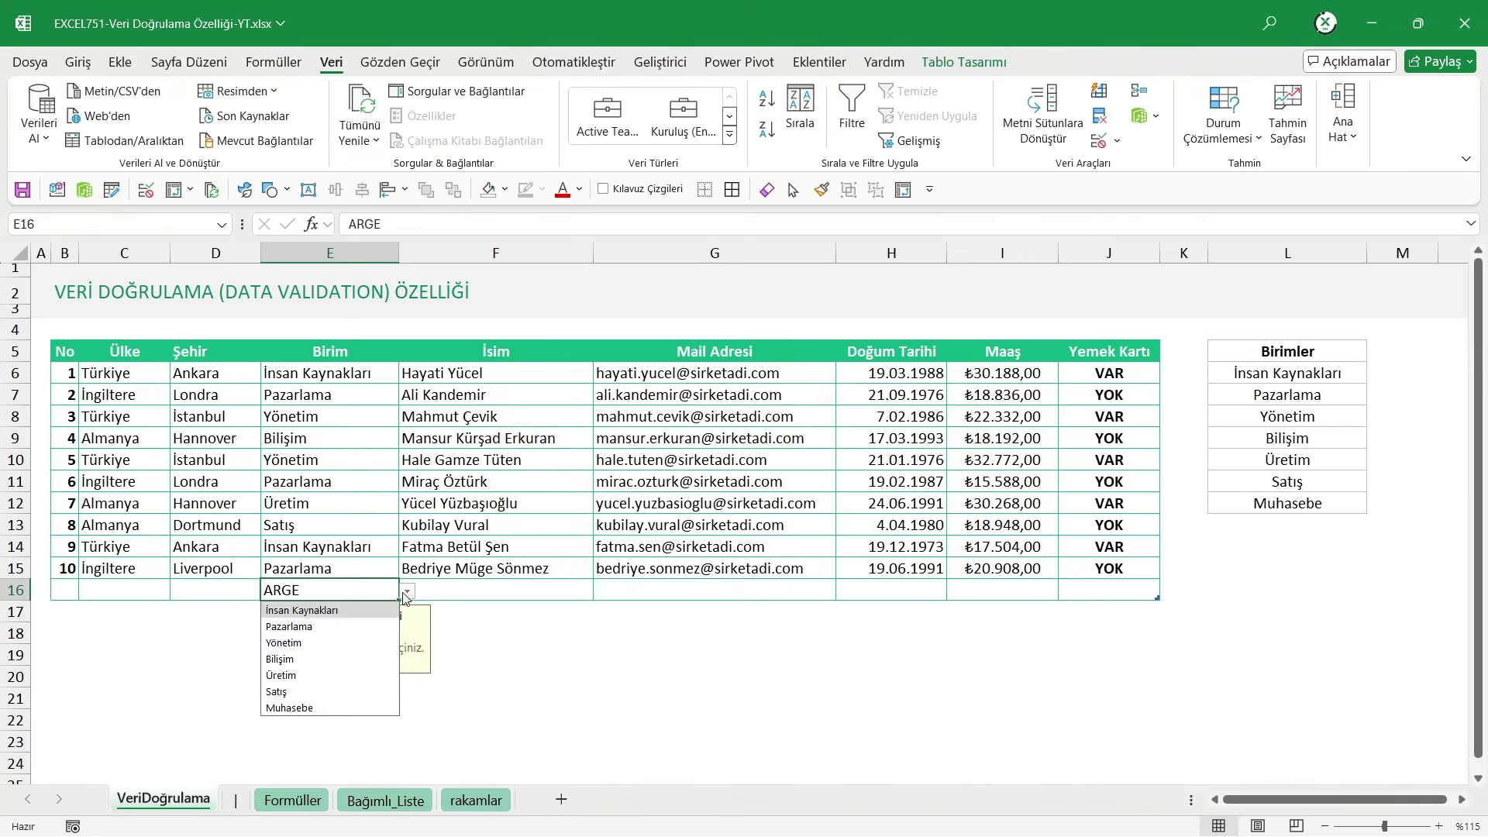
click(340, 591)
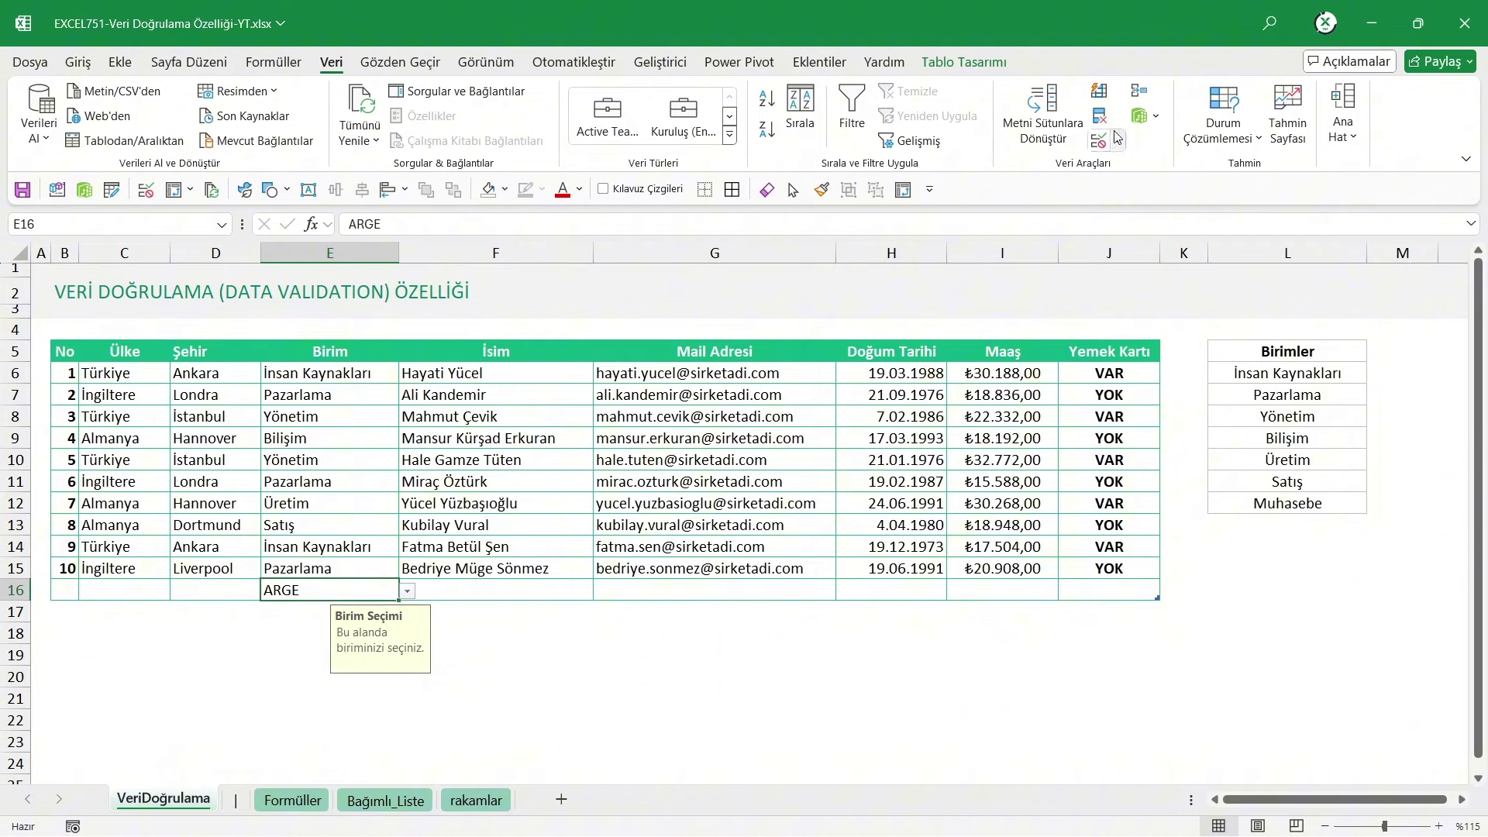
click(339, 343)
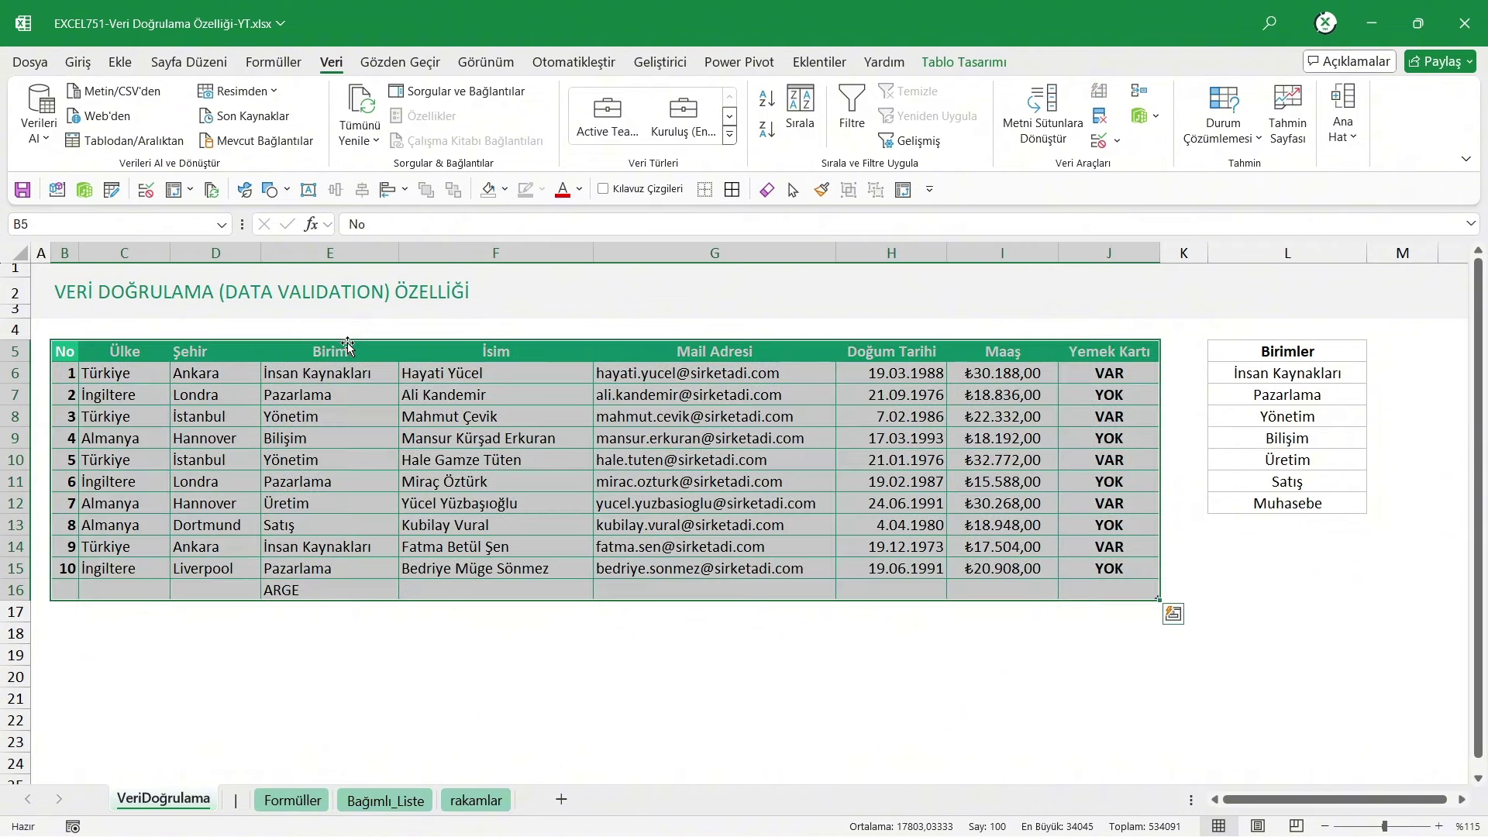
click(1100, 140)
click(745, 370)
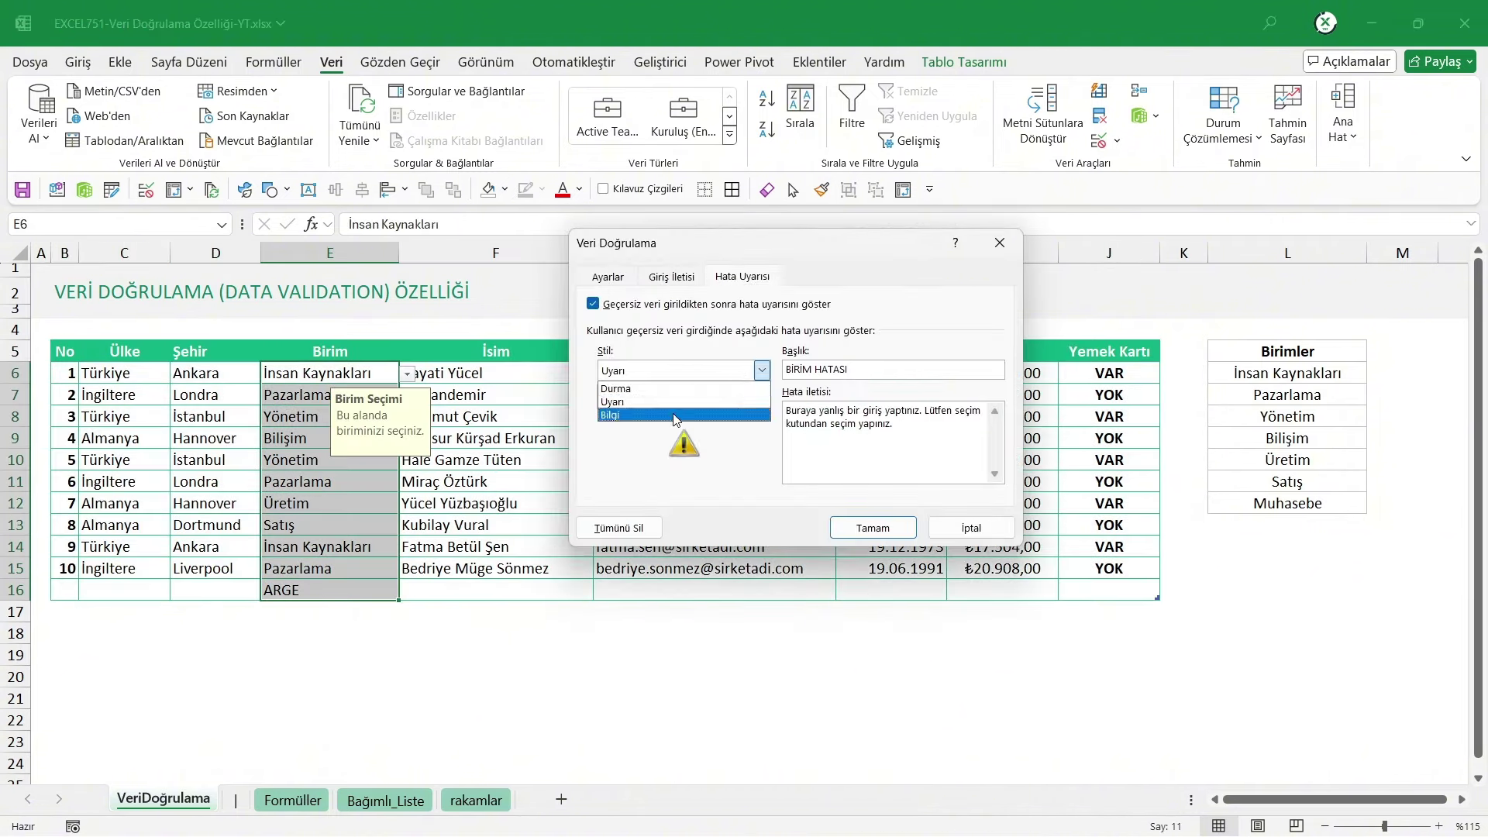
click(673, 414)
click(868, 527)
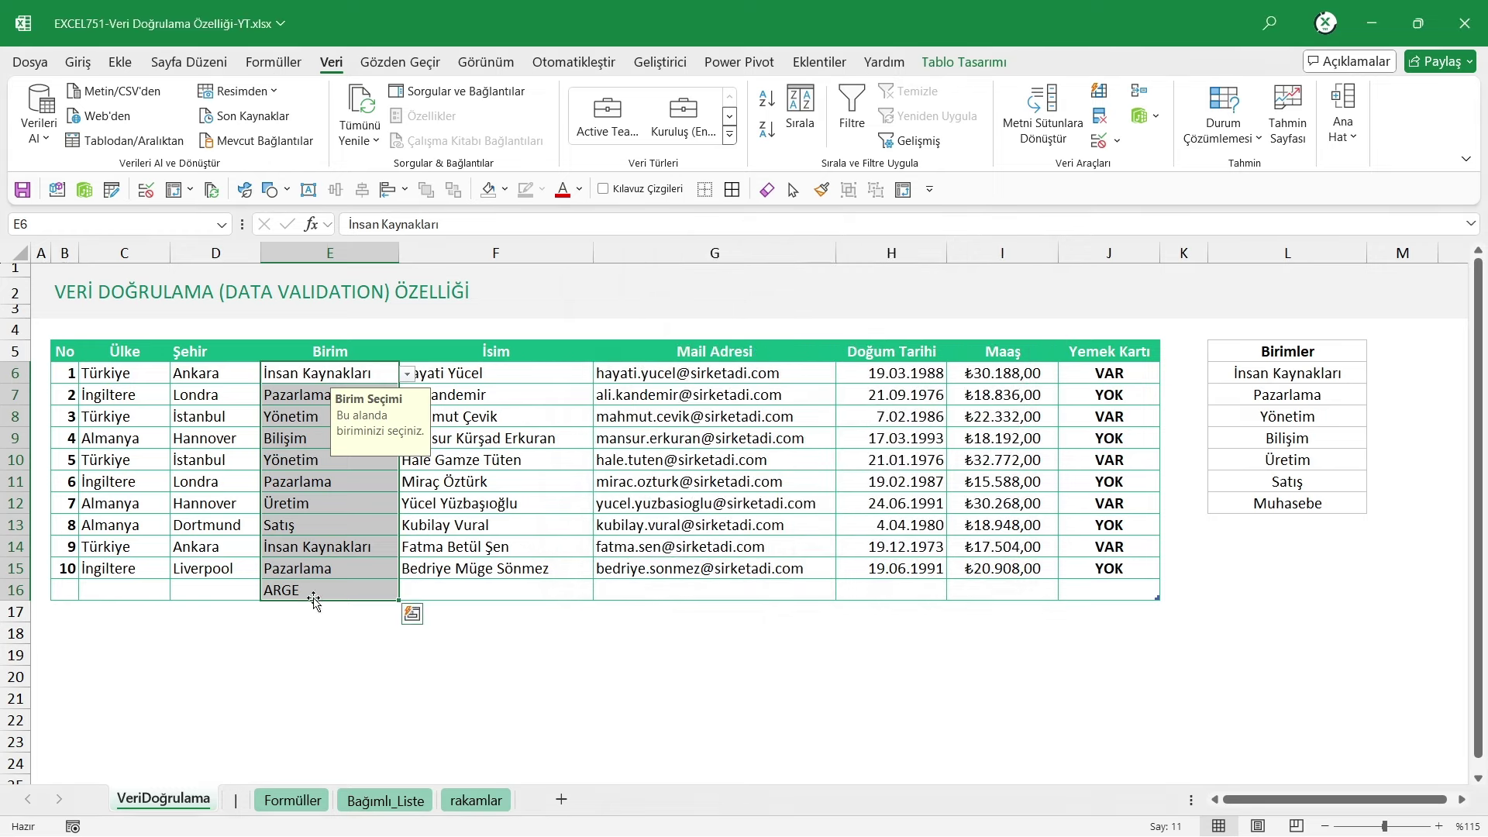
Step: Enter fsfsd in E16 and accept it past the information notice
click(336, 589)
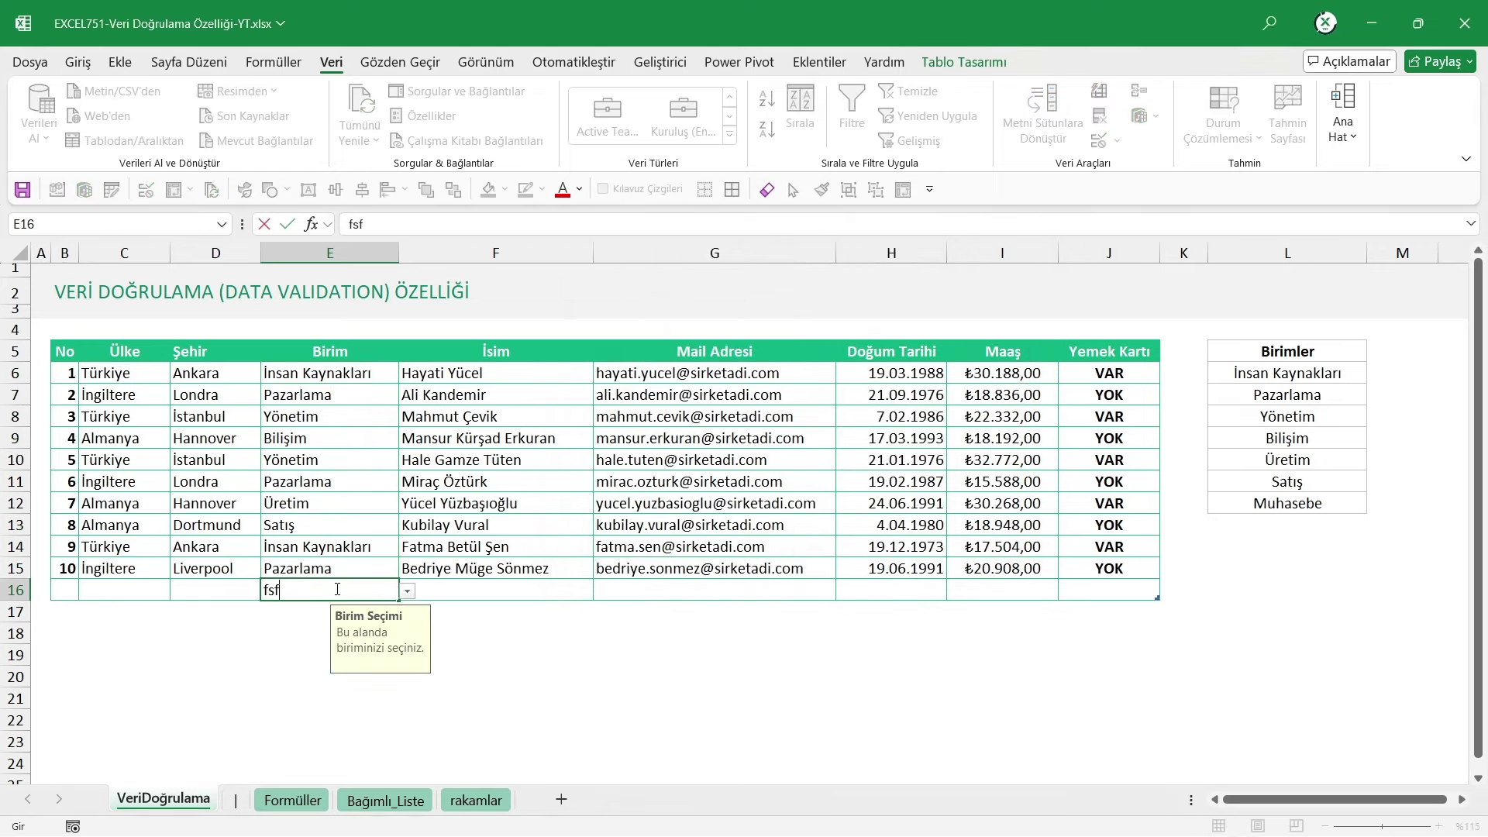
text(fsfsd)
key(Return)
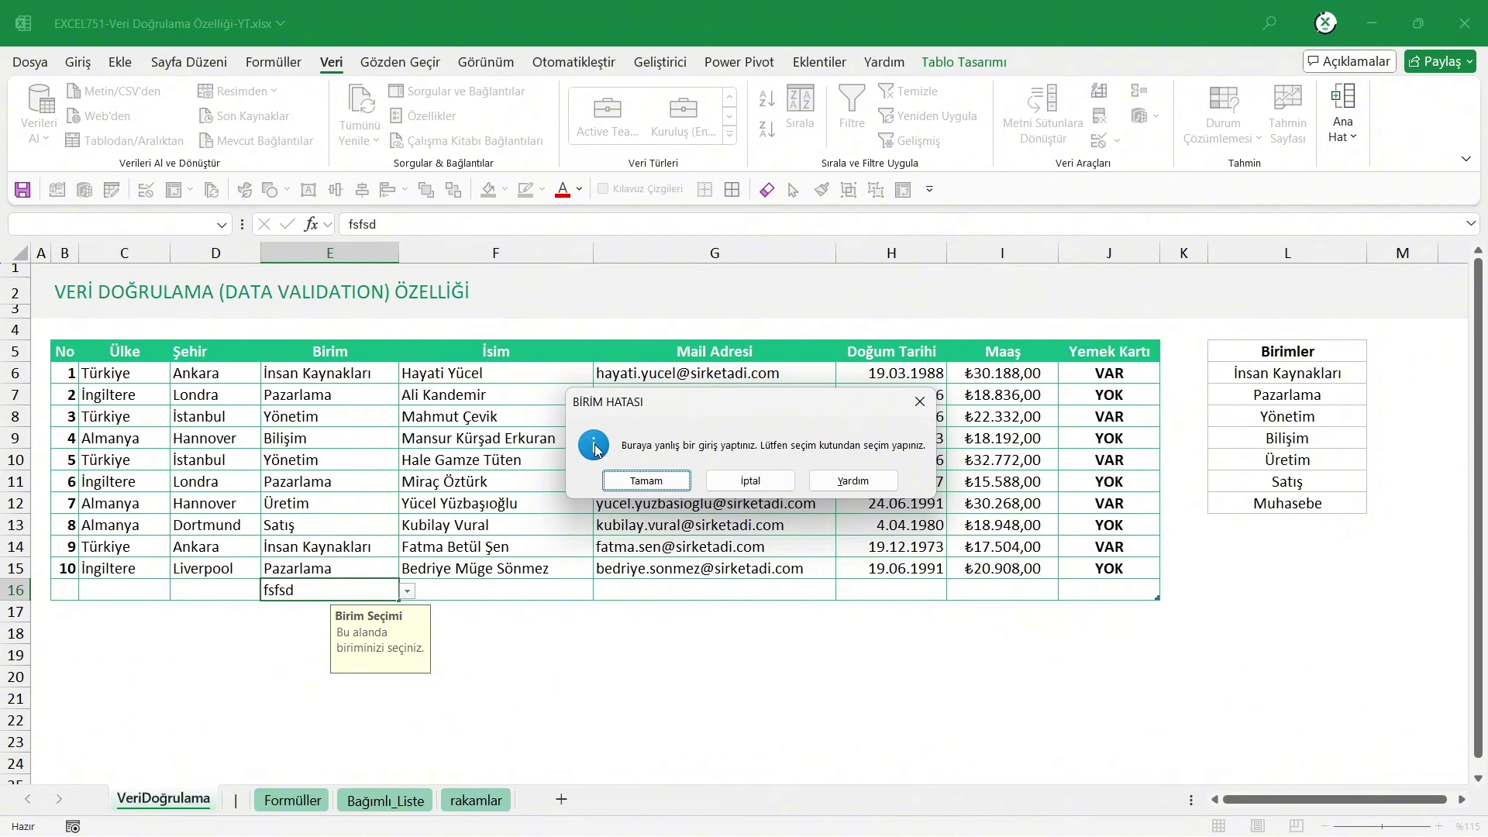
click(644, 481)
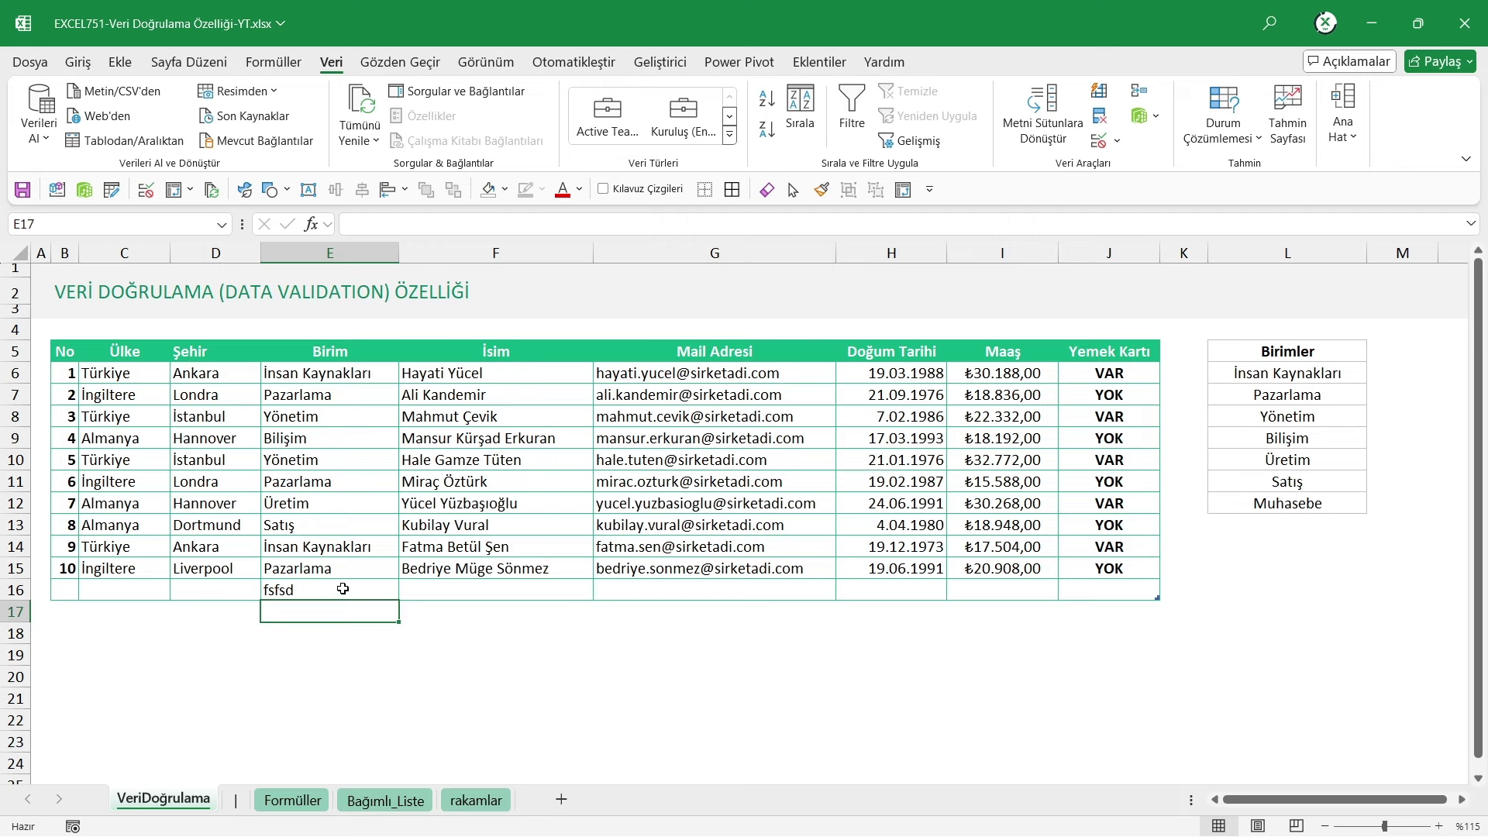
click(335, 589)
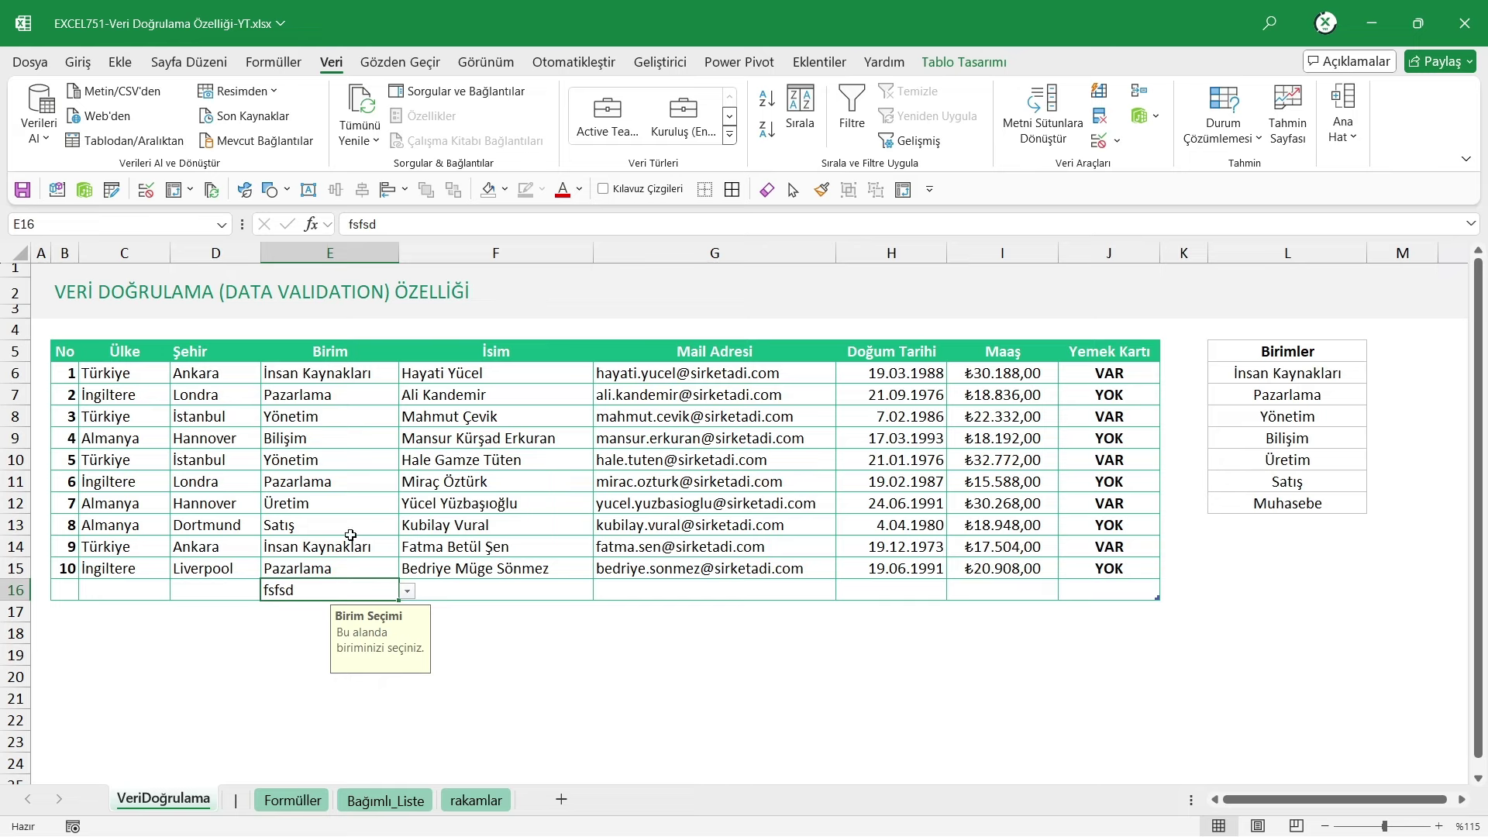
Step: Delete fsfsd from E16 and review a Birim cell's validation tabs without changes
key(Delete)
click(360, 502)
click(1099, 140)
click(670, 276)
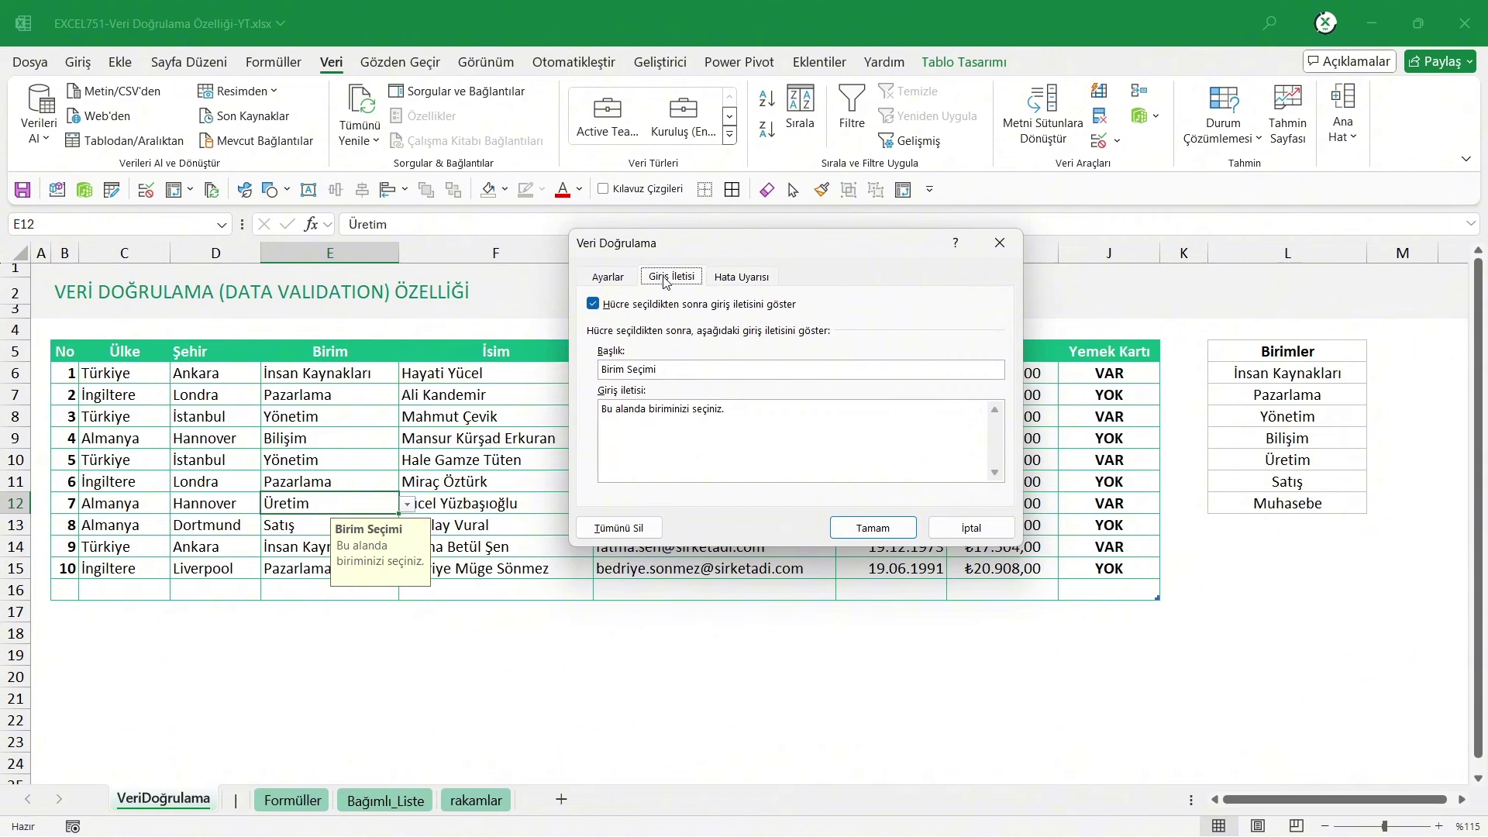
click(612, 278)
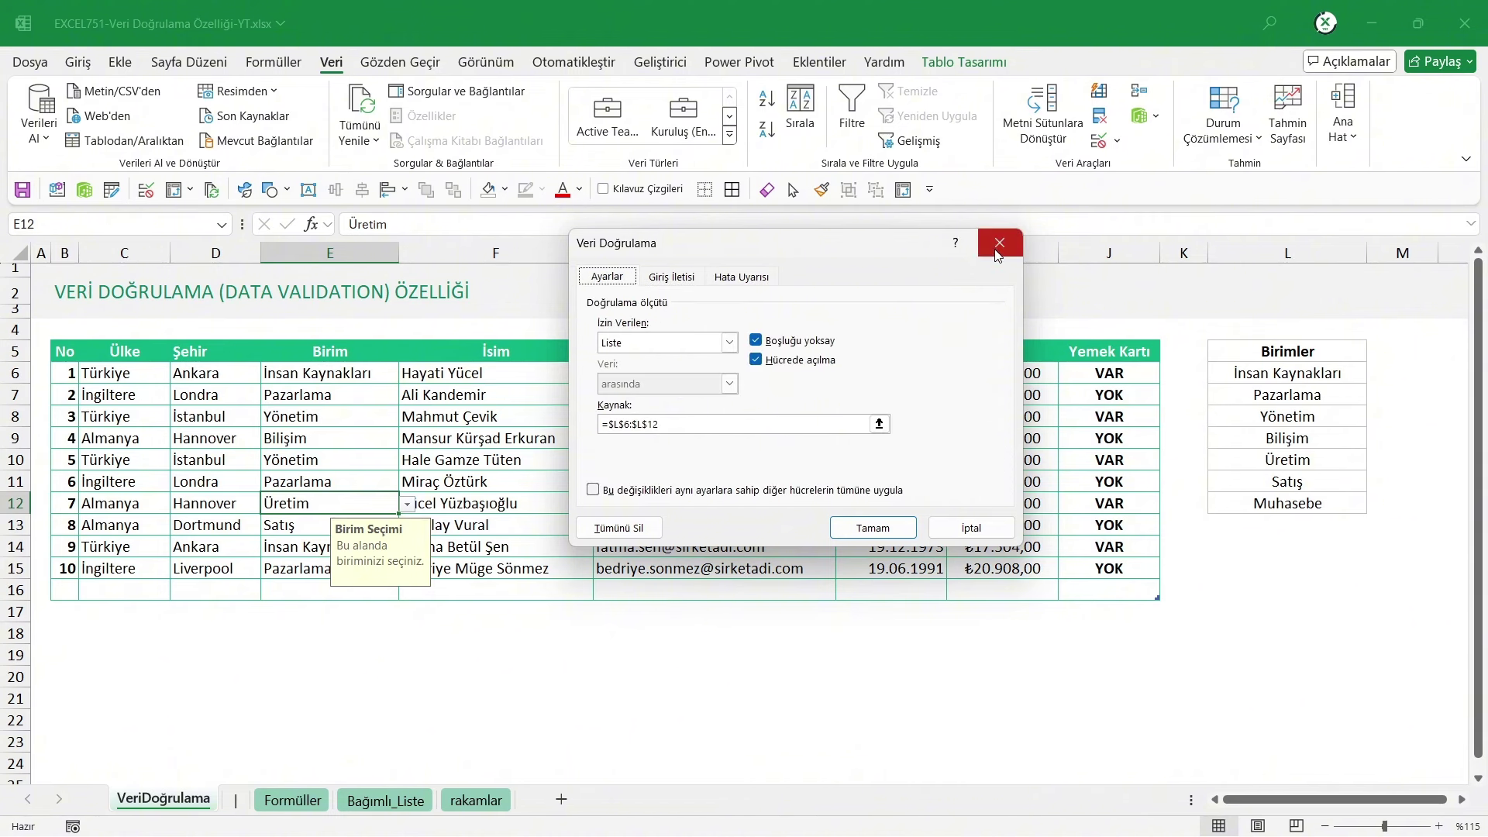
click(742, 278)
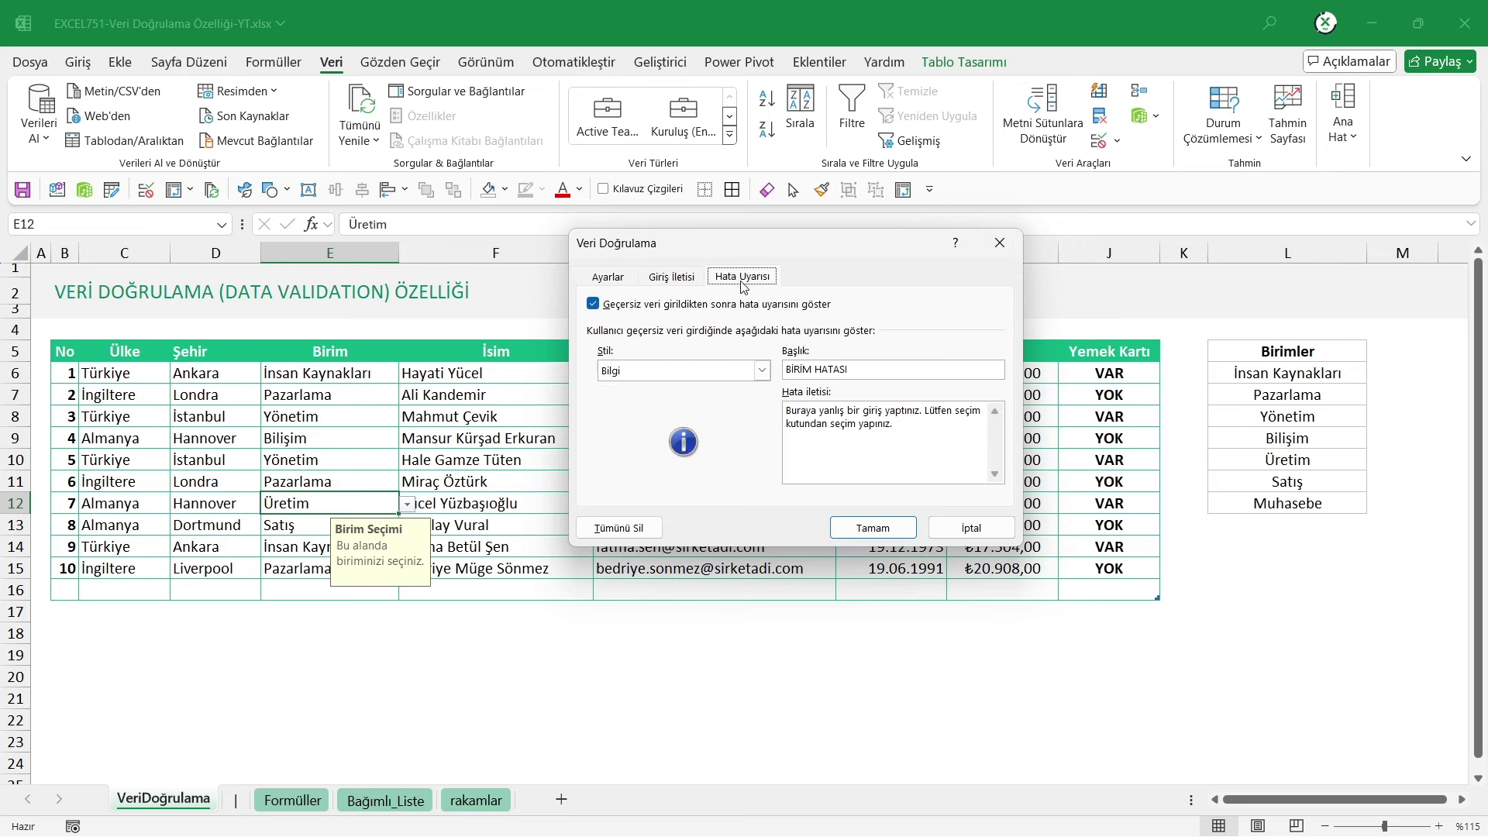
click(606, 278)
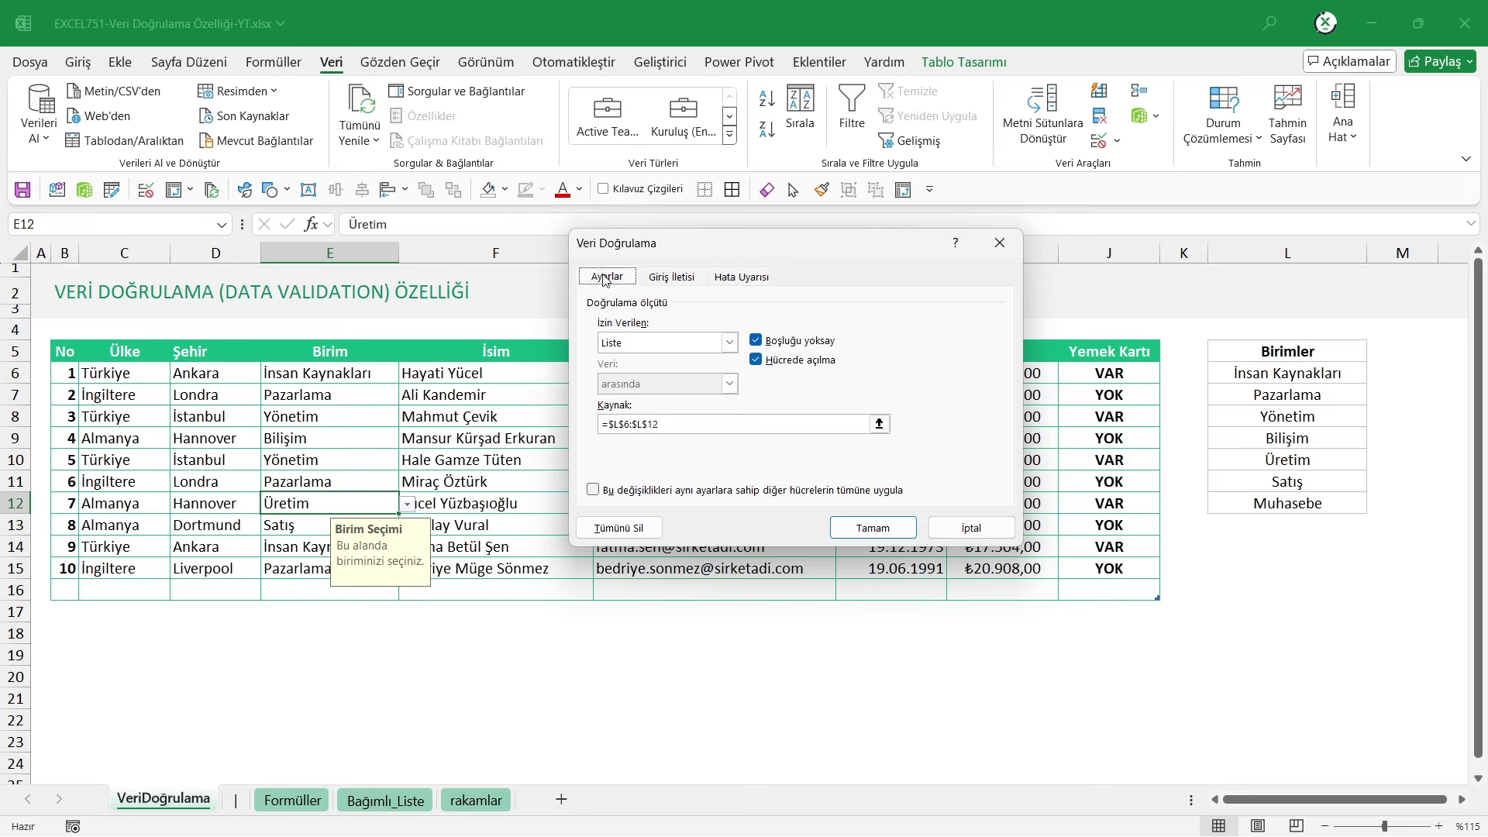
click(994, 253)
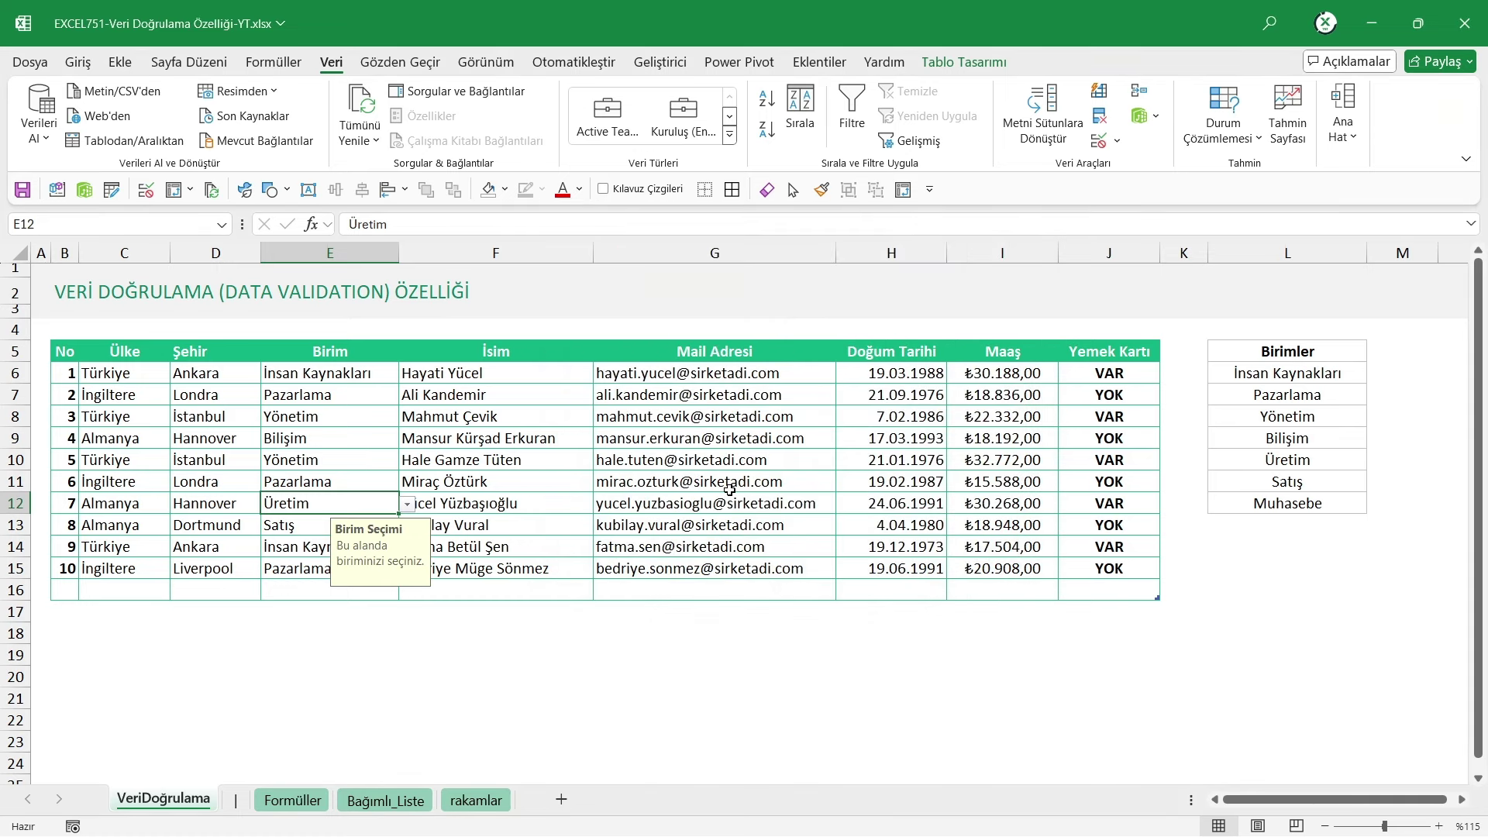
click(906, 341)
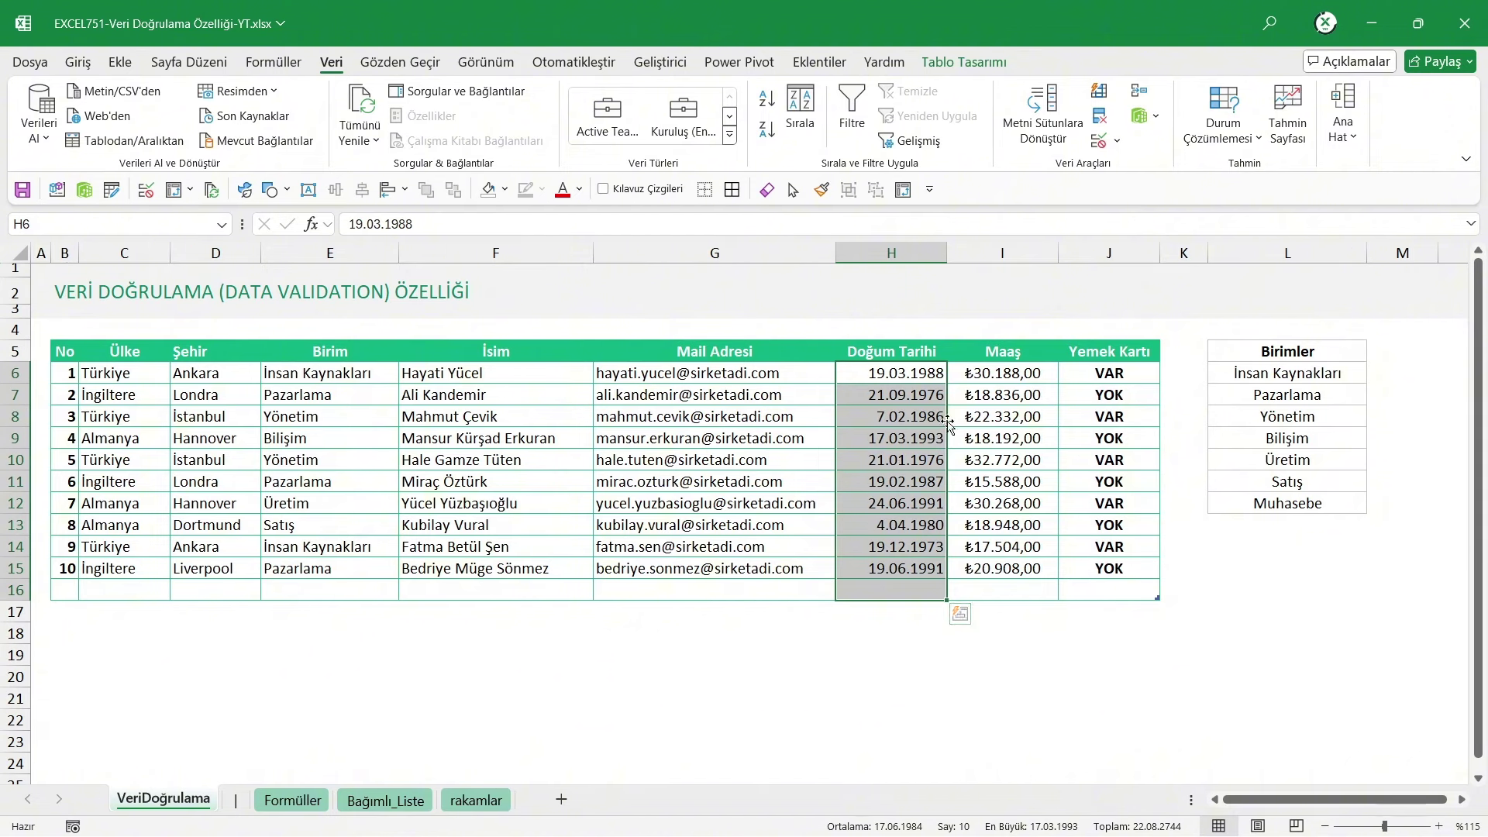
Step: Set Doğum Tarihi validation to Tarih, greater than start date 01.01.1920
click(1101, 147)
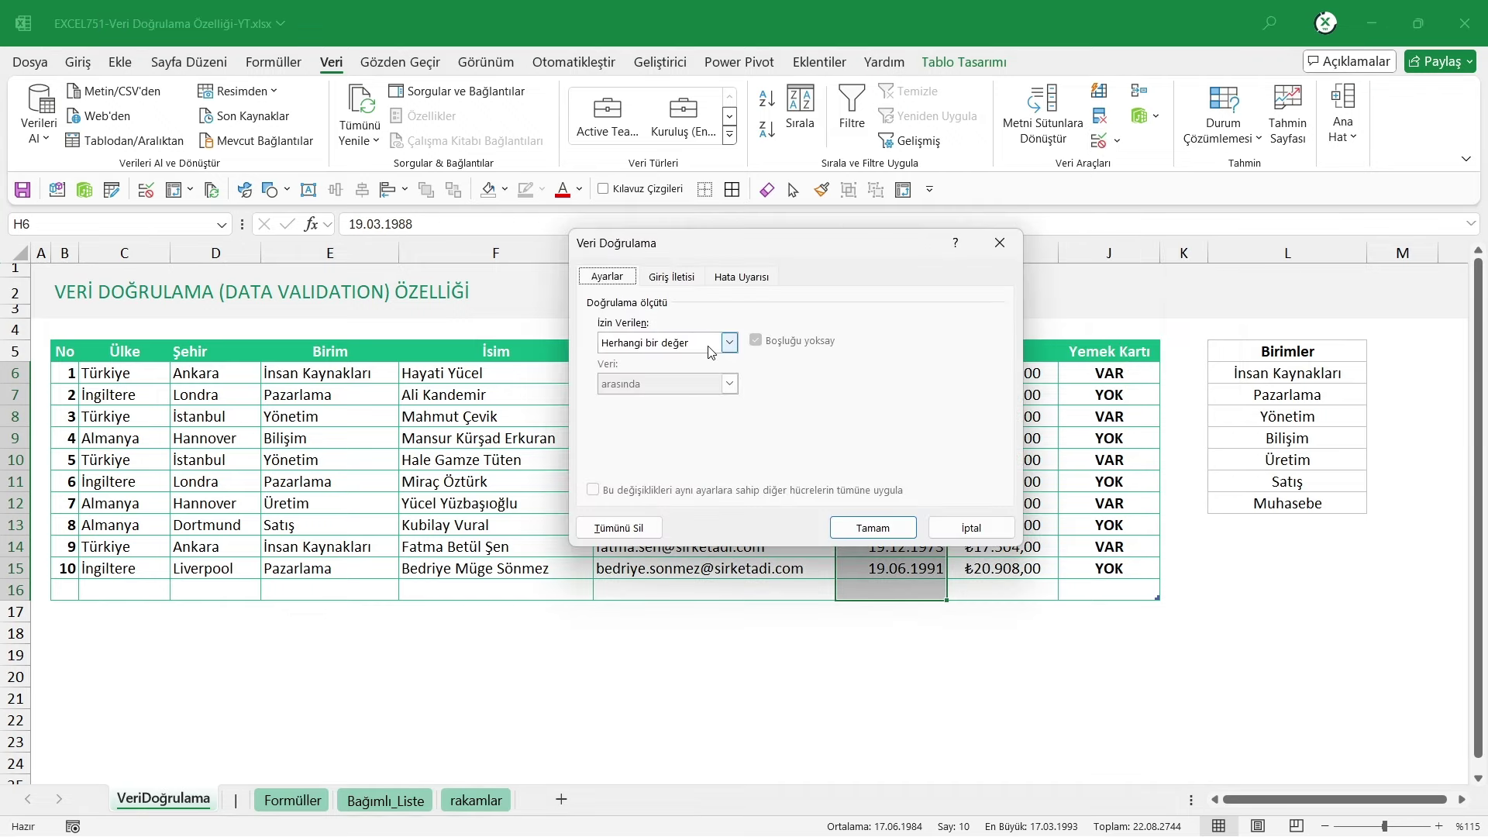
click(713, 344)
click(620, 413)
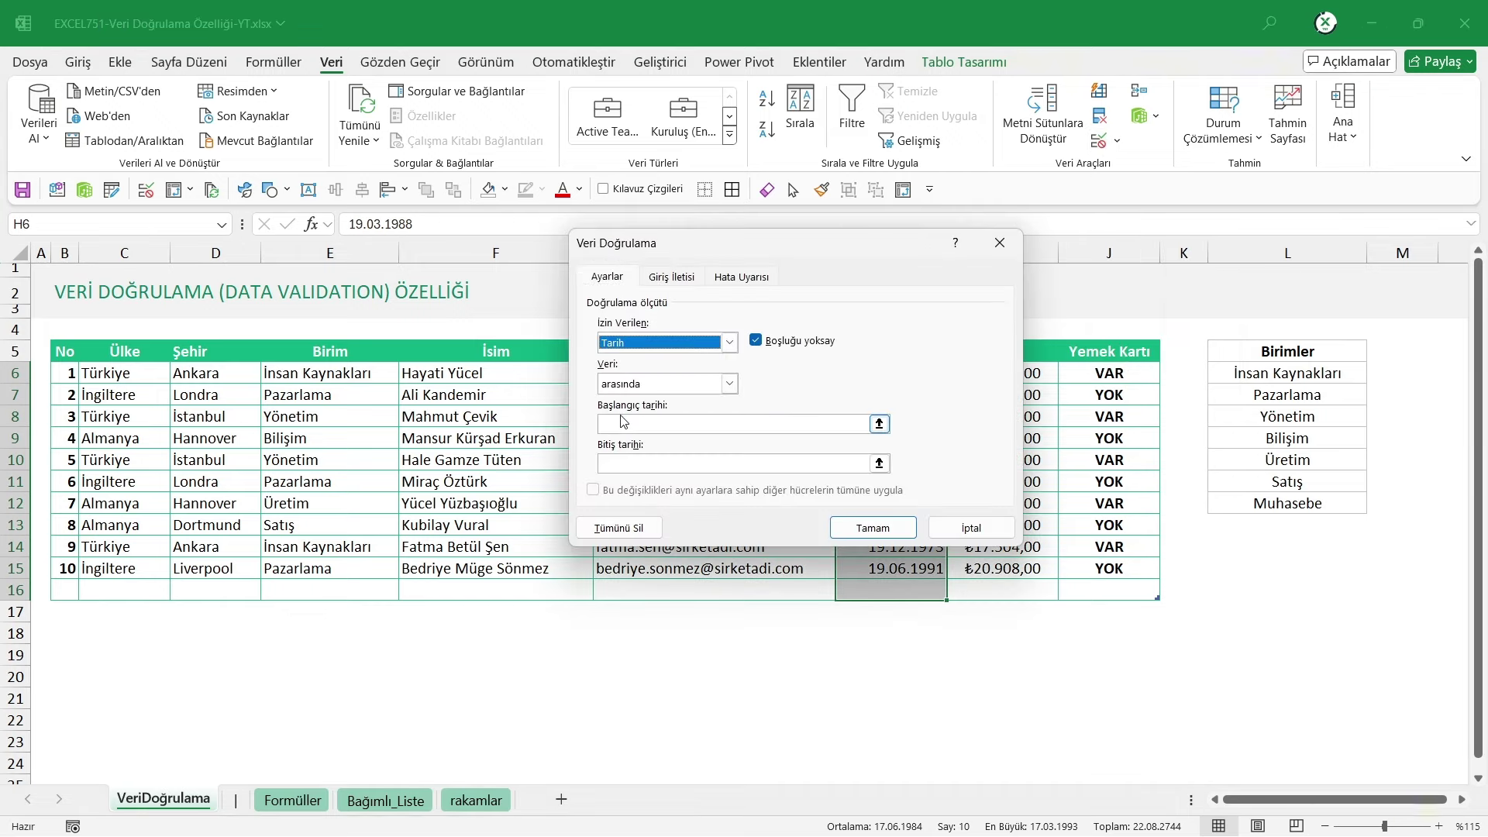
click(729, 384)
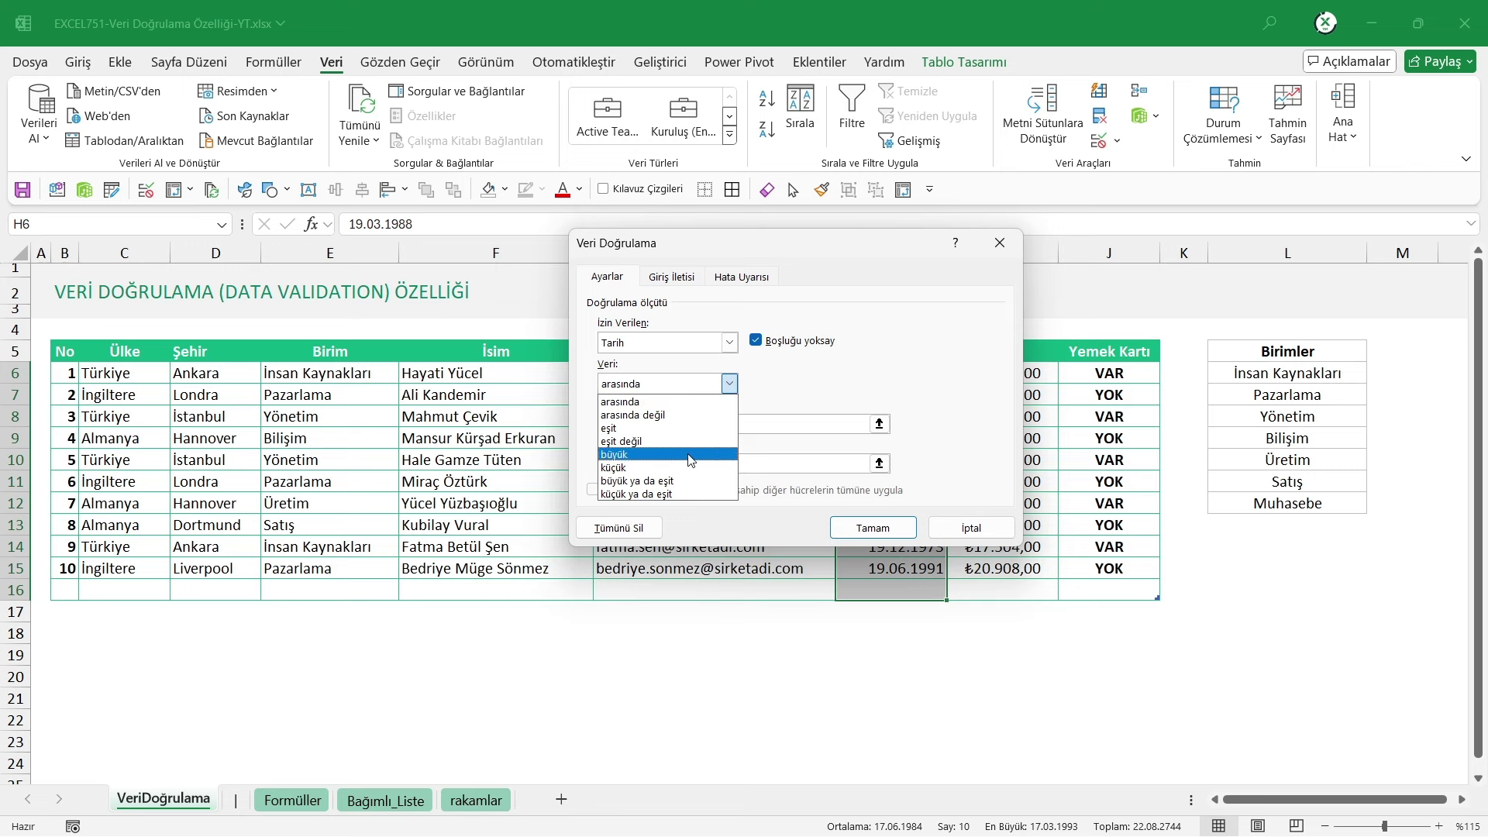
click(690, 454)
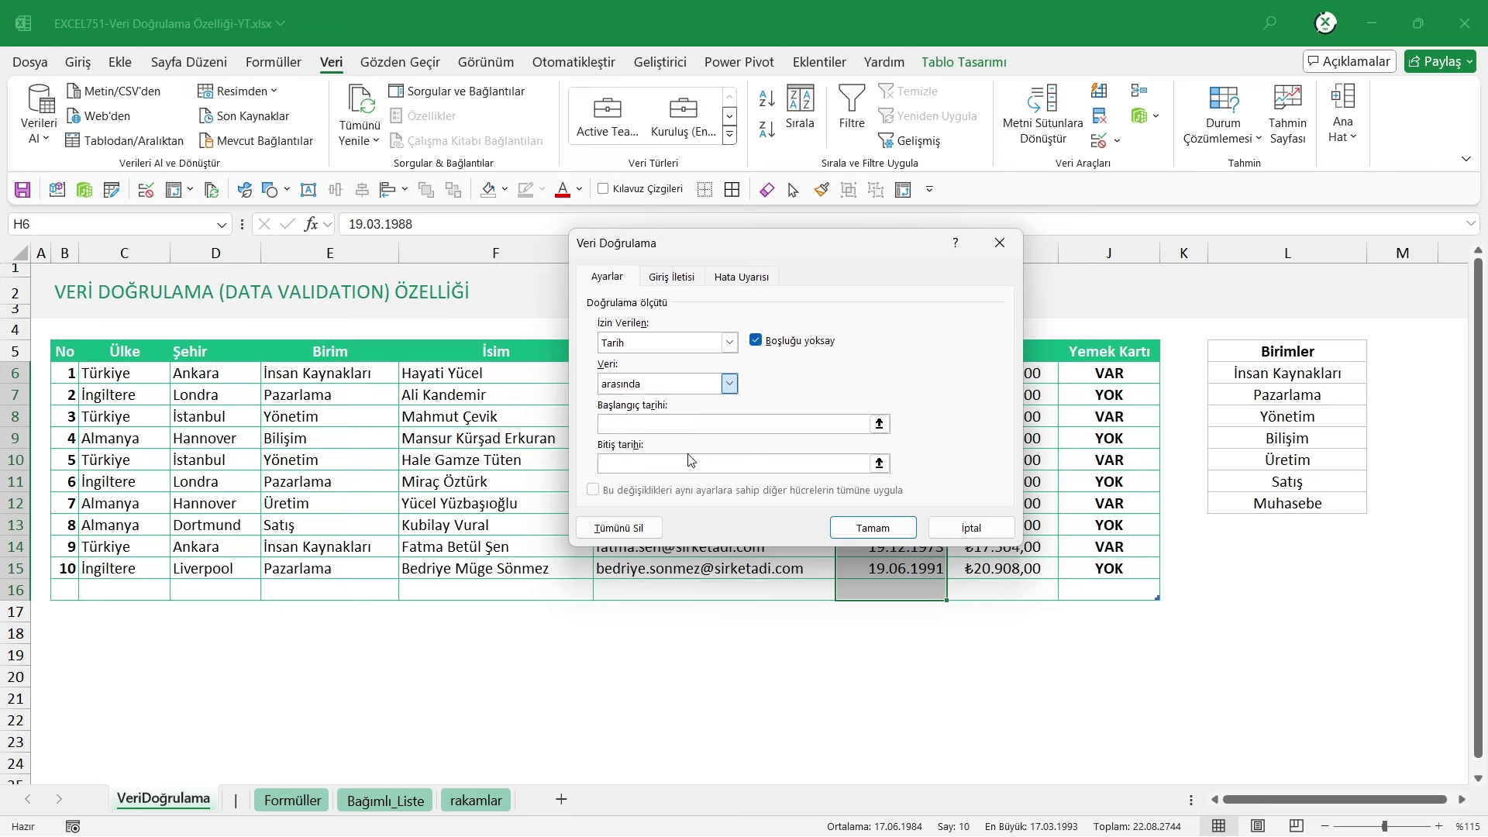
click(698, 425)
text(01.01.19)
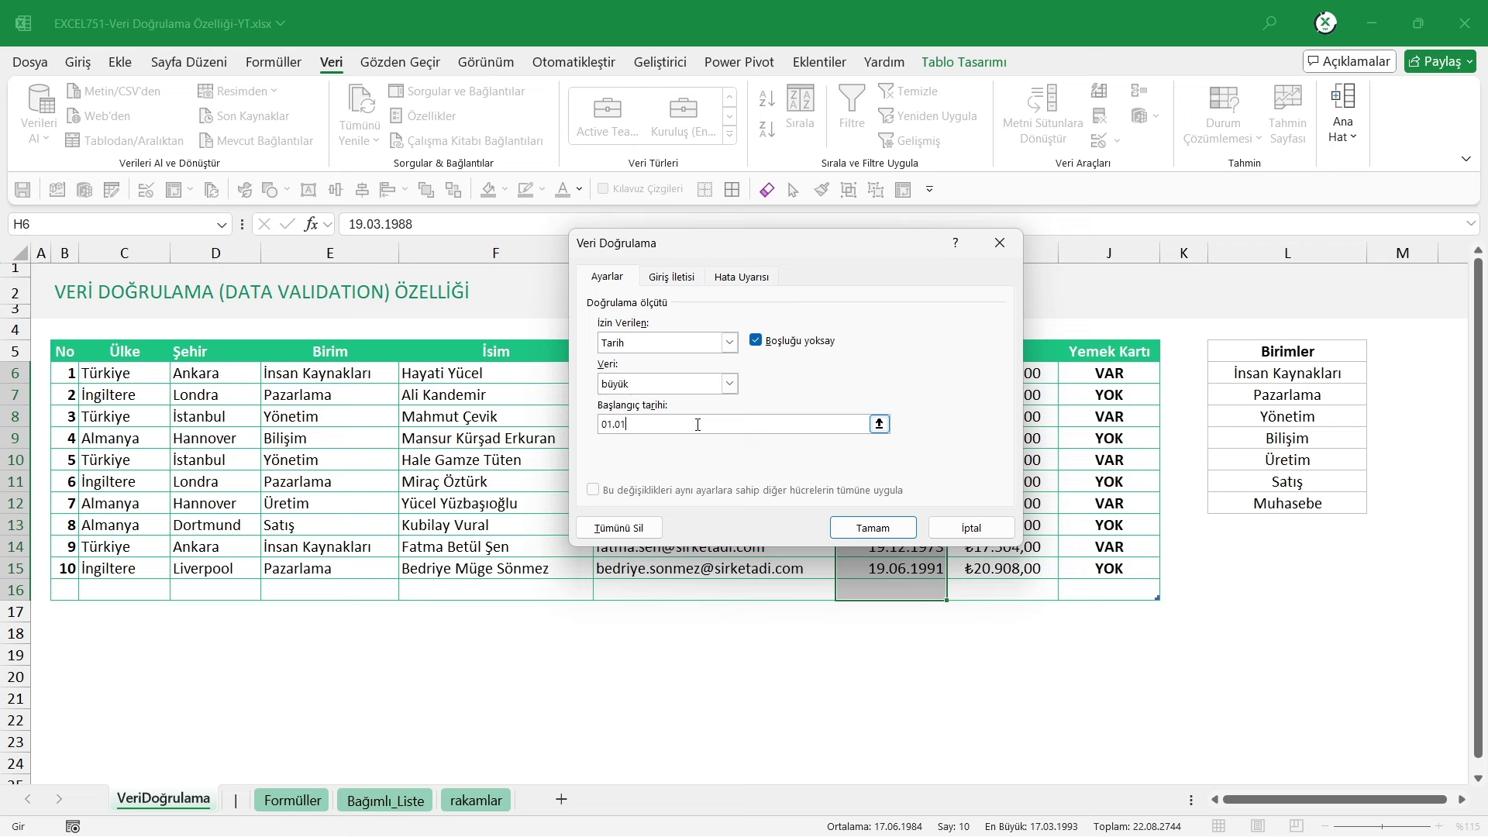
text(40)
key(BackSpace)
text(20)
click(872, 527)
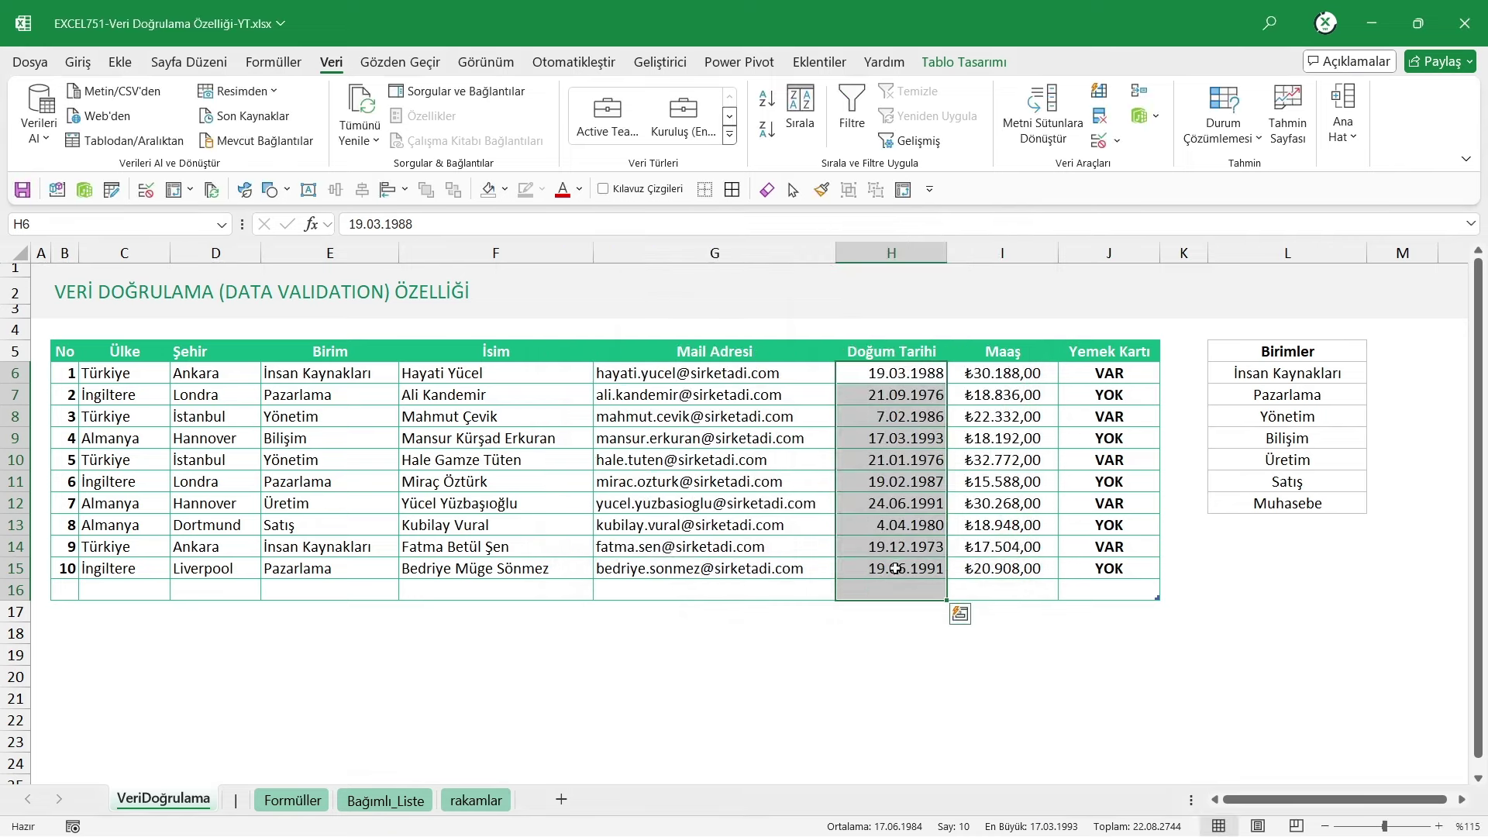
Step: Confirm H16 rejects the non-date entries 456 and sdfdf
click(903, 582)
text(456)
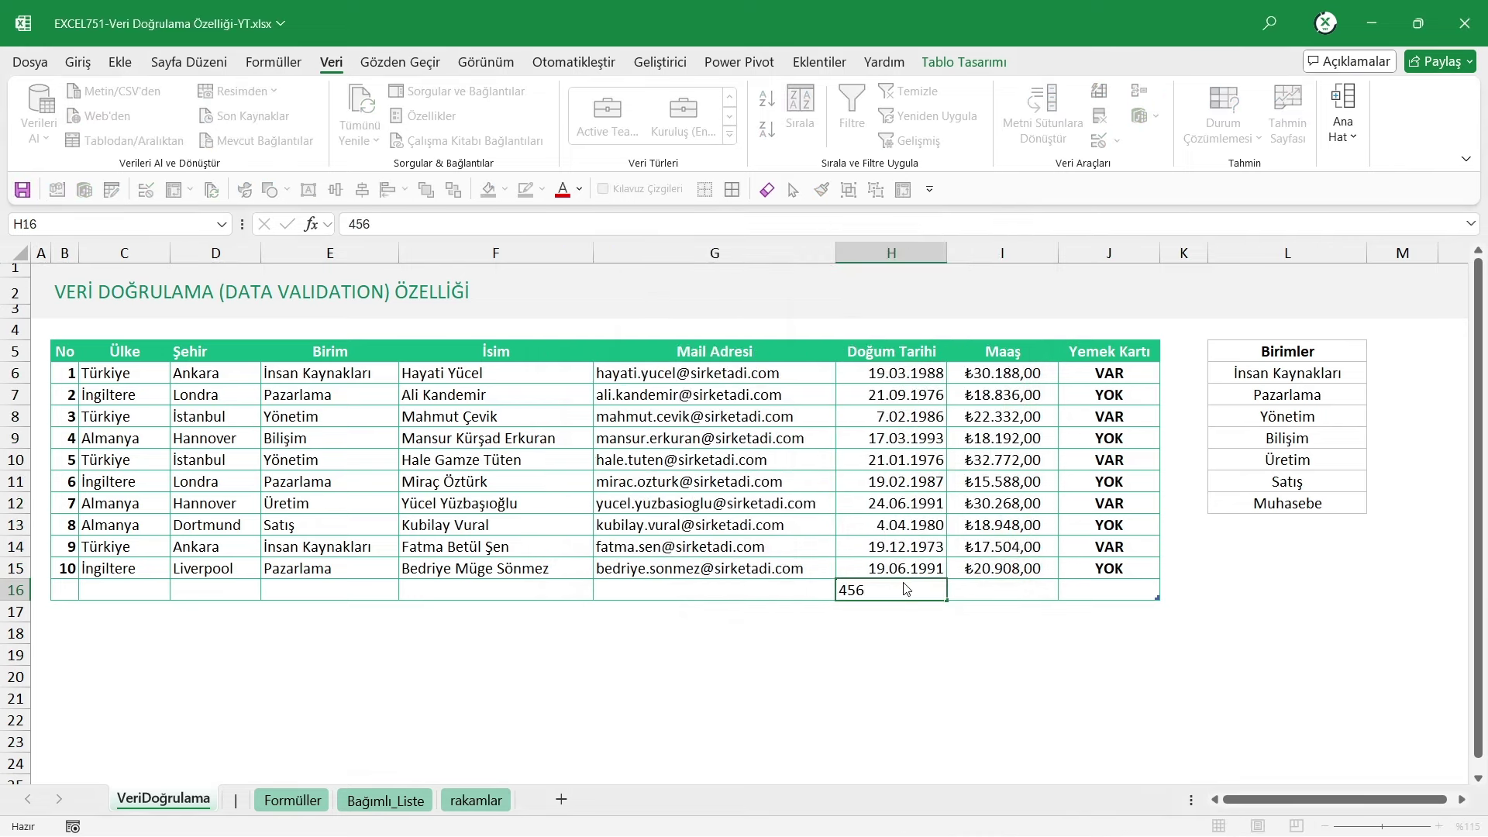
key(Return)
key(Escape)
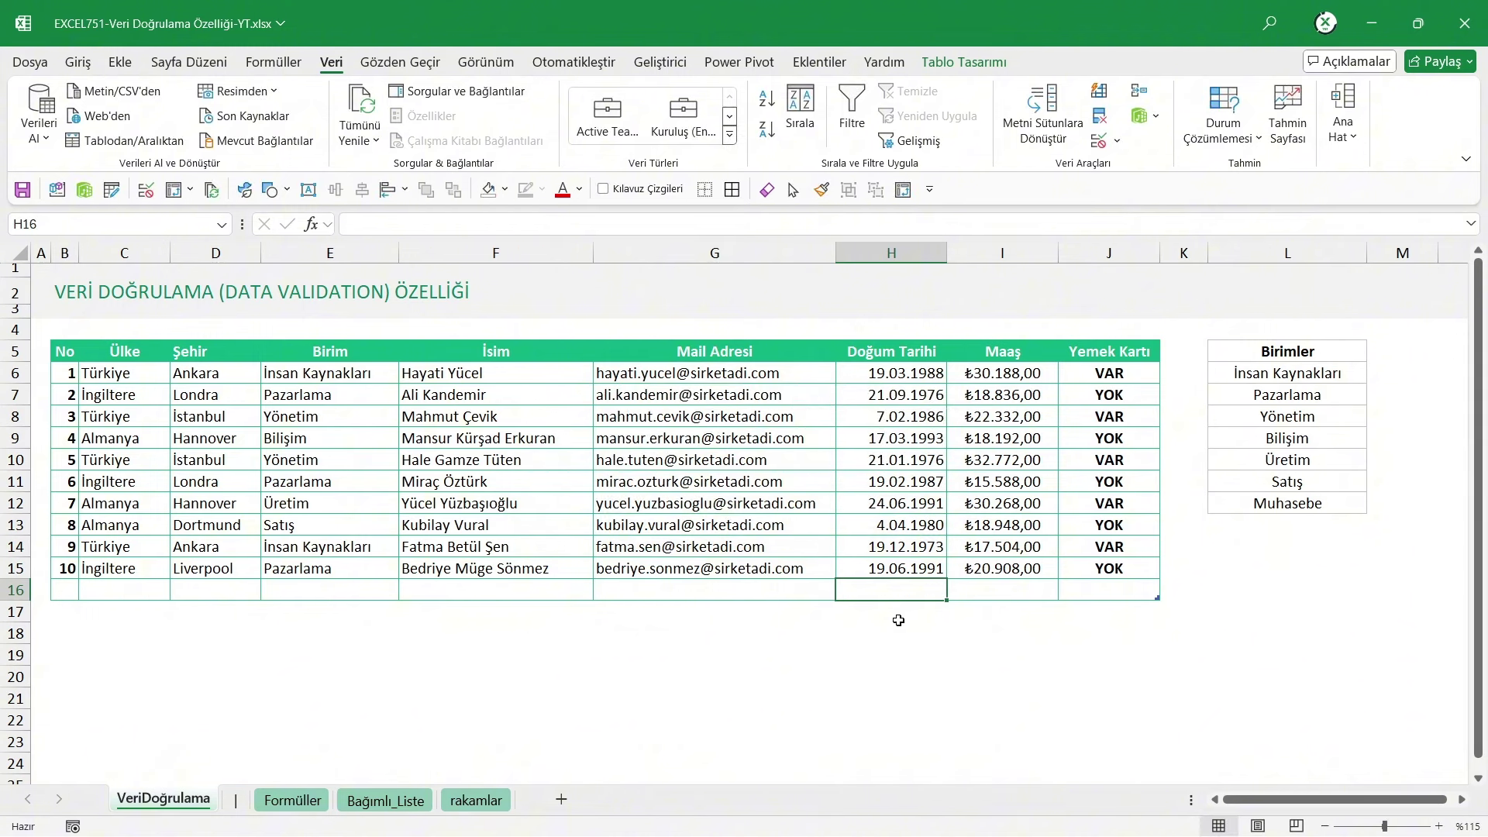
text(sdfdf)
key(Return)
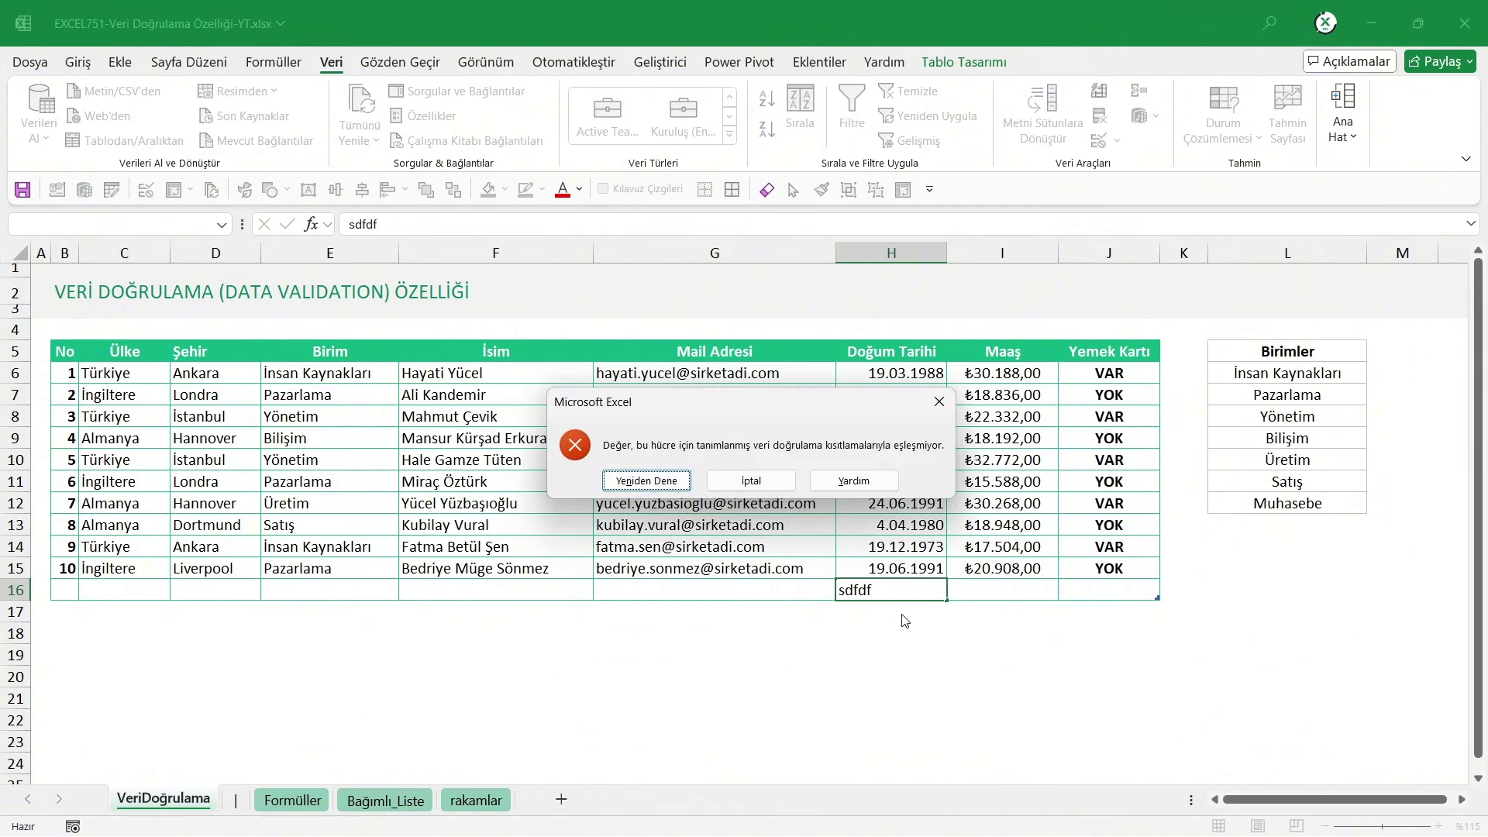
key(Escape)
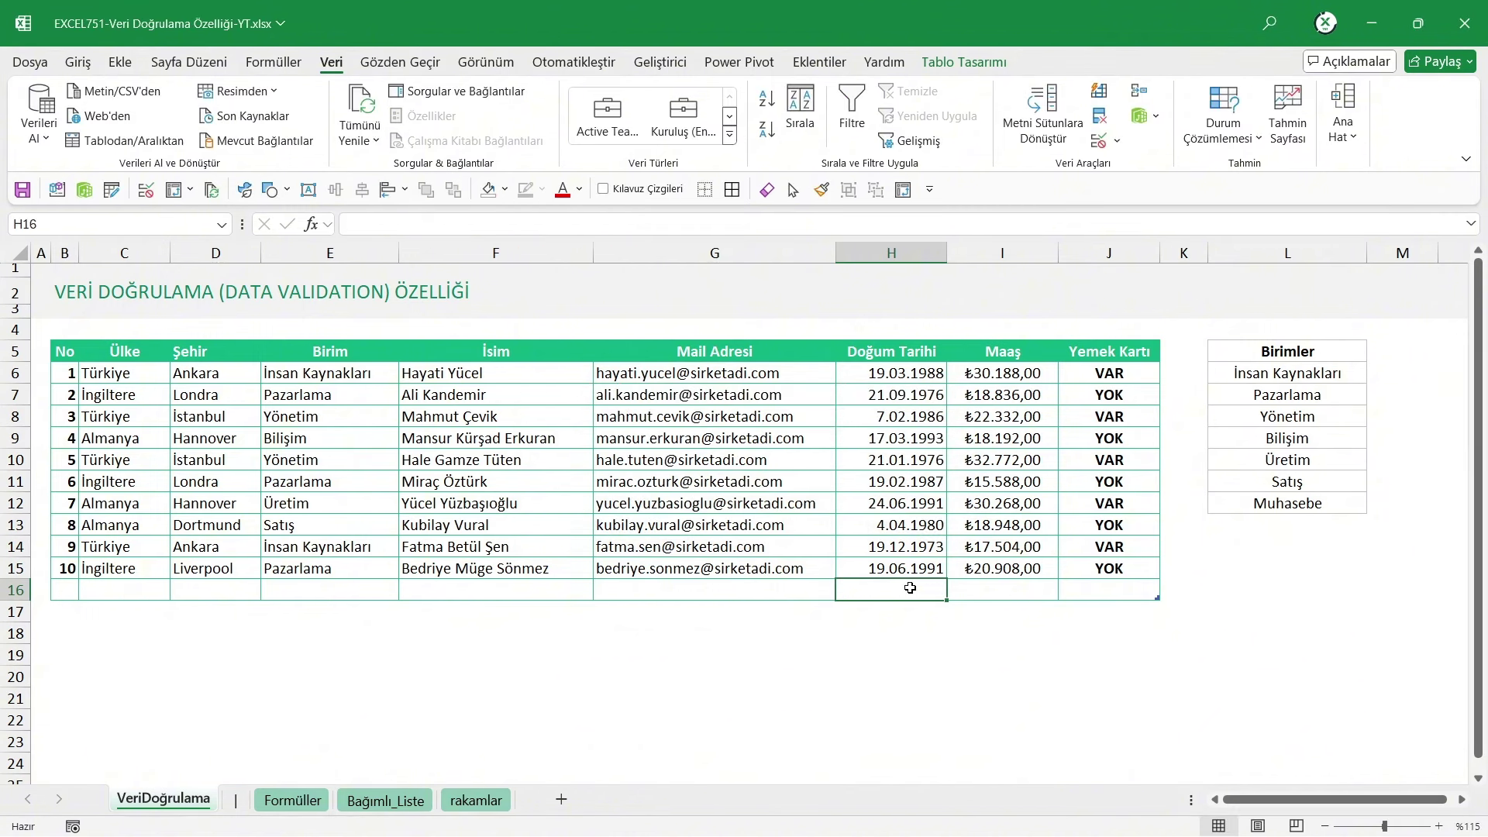
Step: Enter the valid birth date 25/12/1998 in H16
text(25/12/)
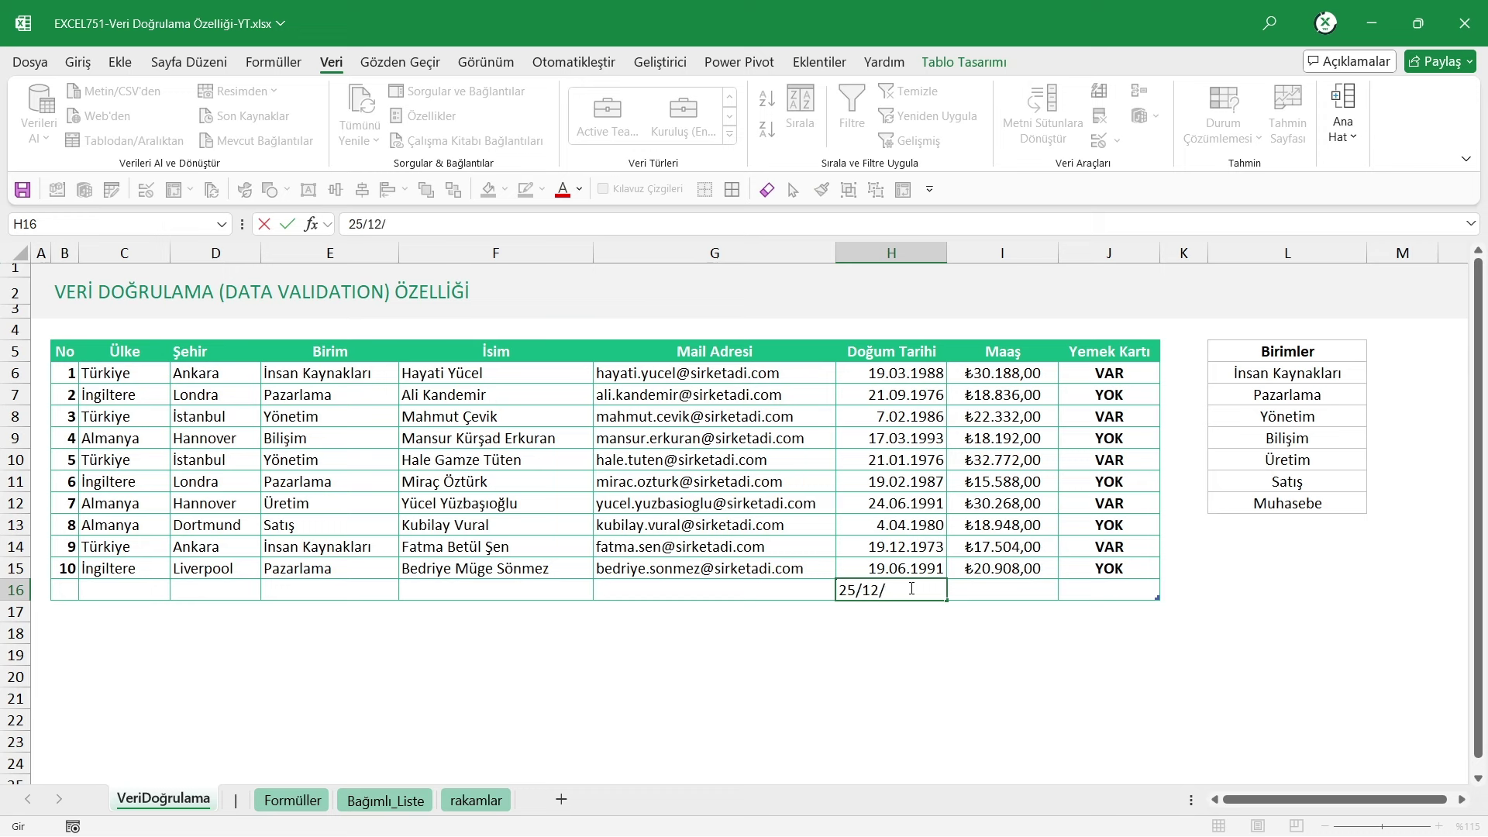
text(1998)
key(Return)
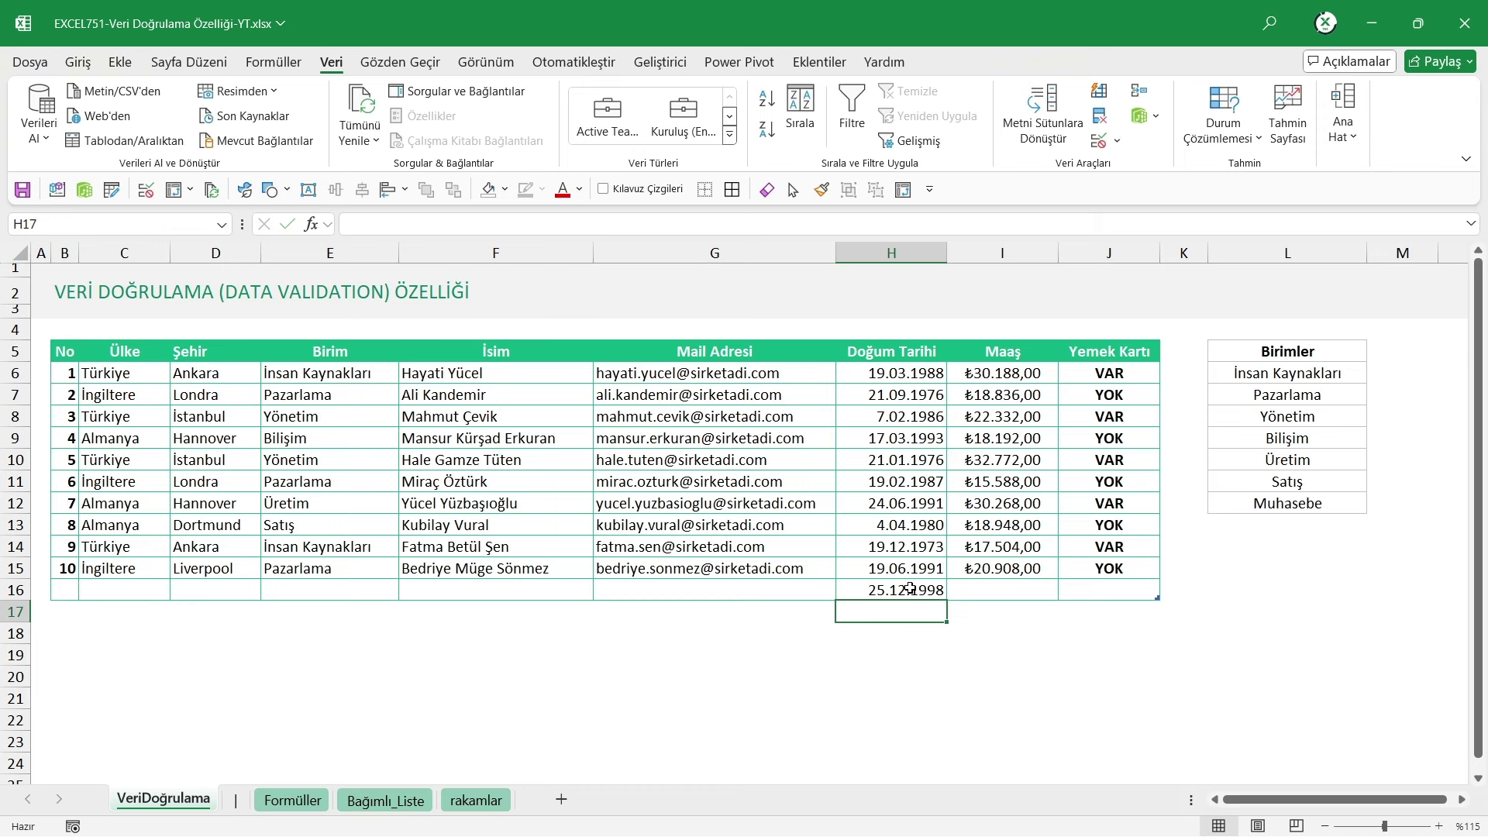
click(911, 589)
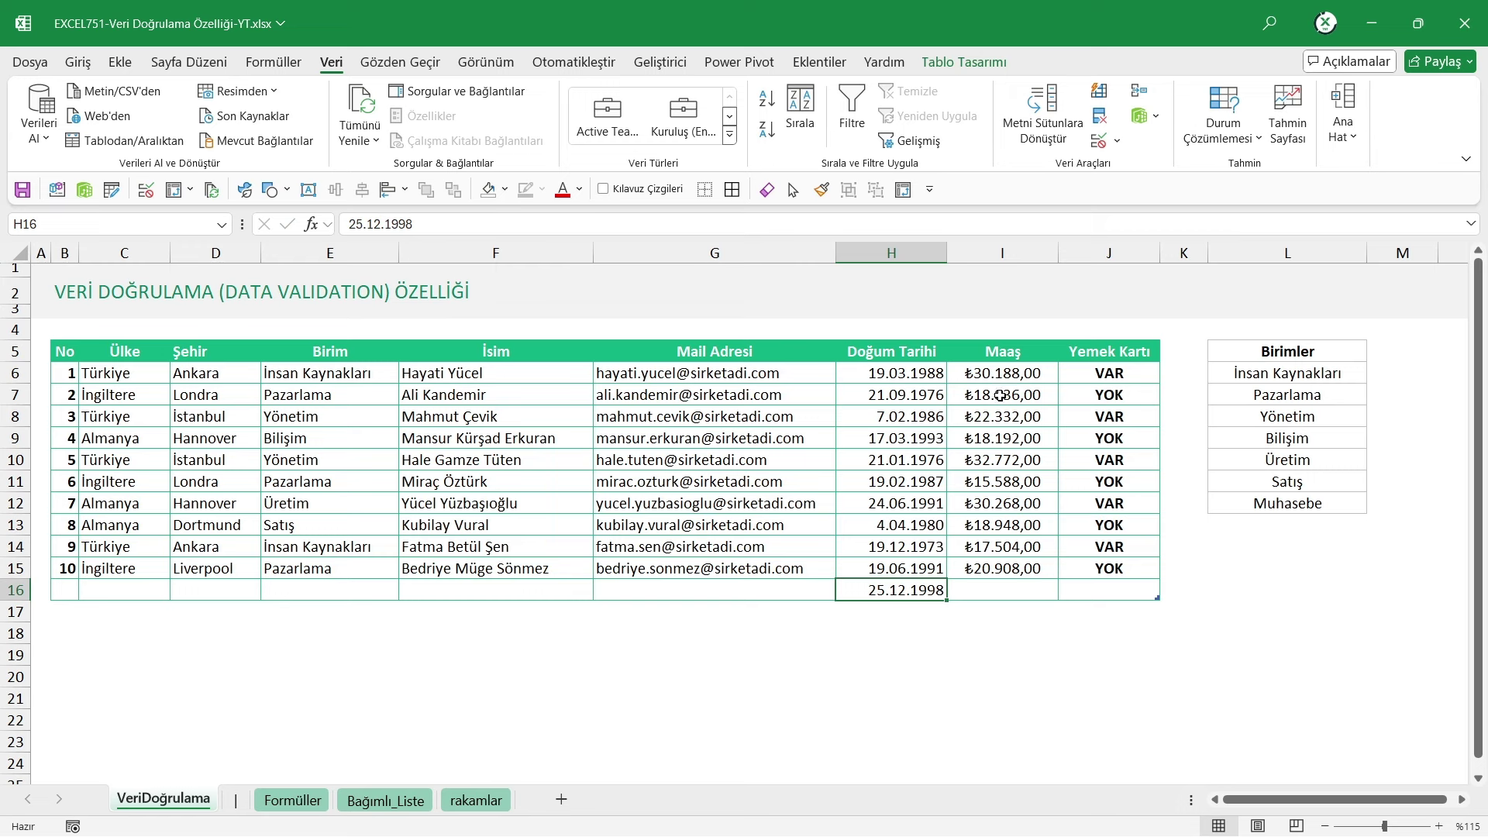
click(1011, 341)
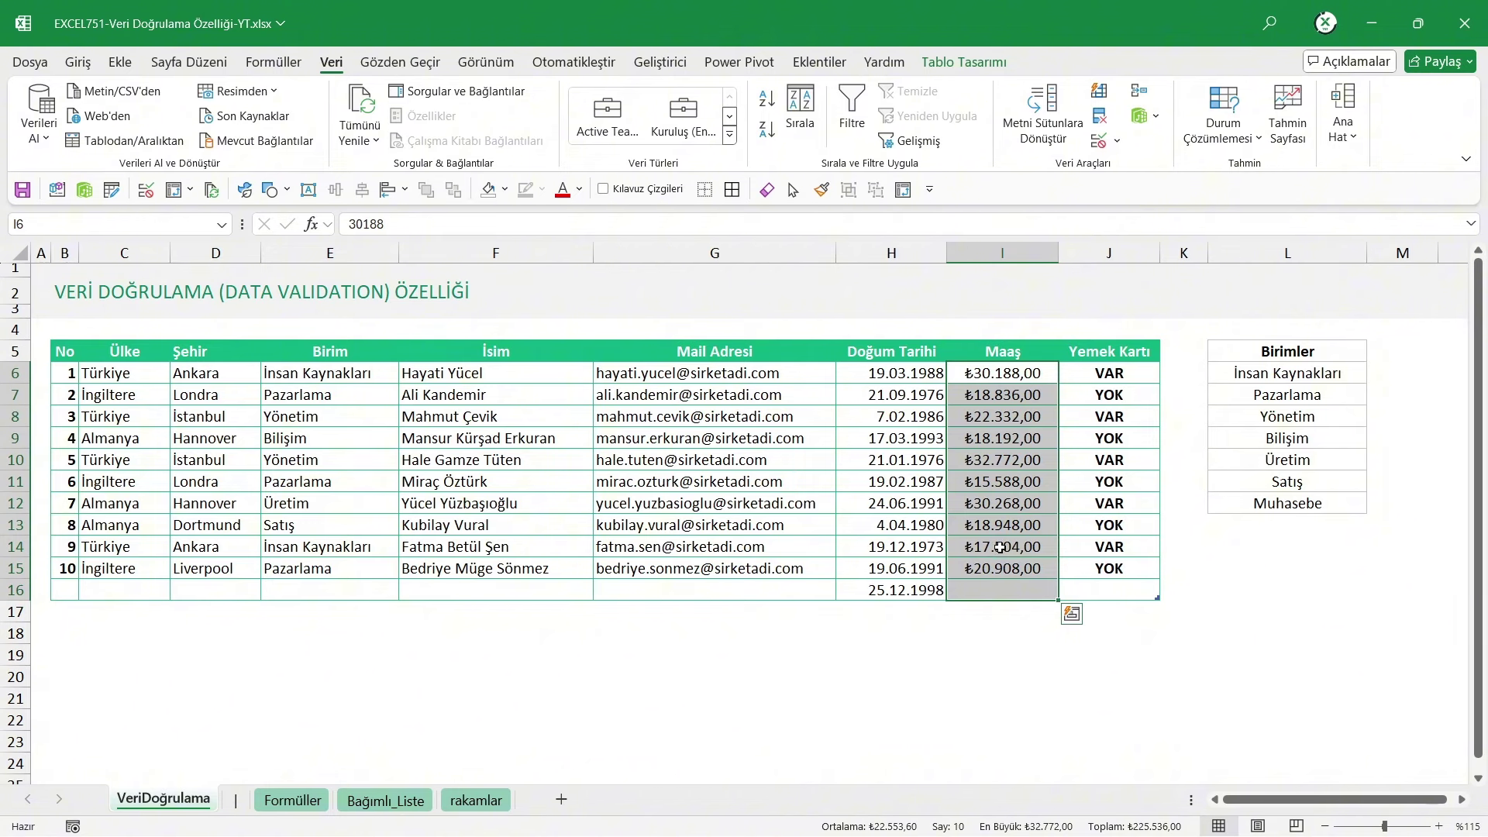
Step: Allow only decimal Maaş values between 10000 and 1000000
click(1099, 140)
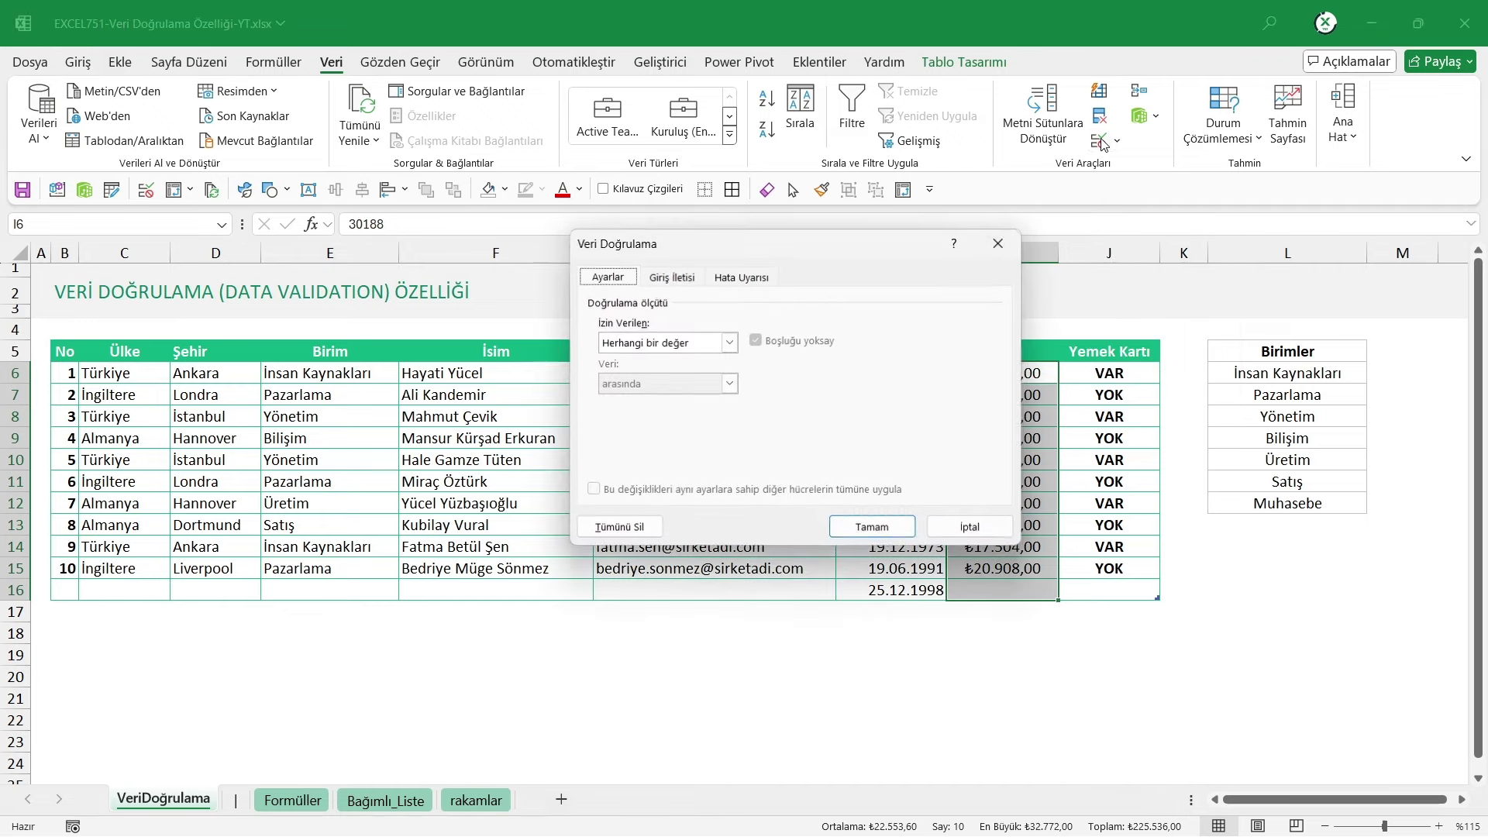
click(731, 343)
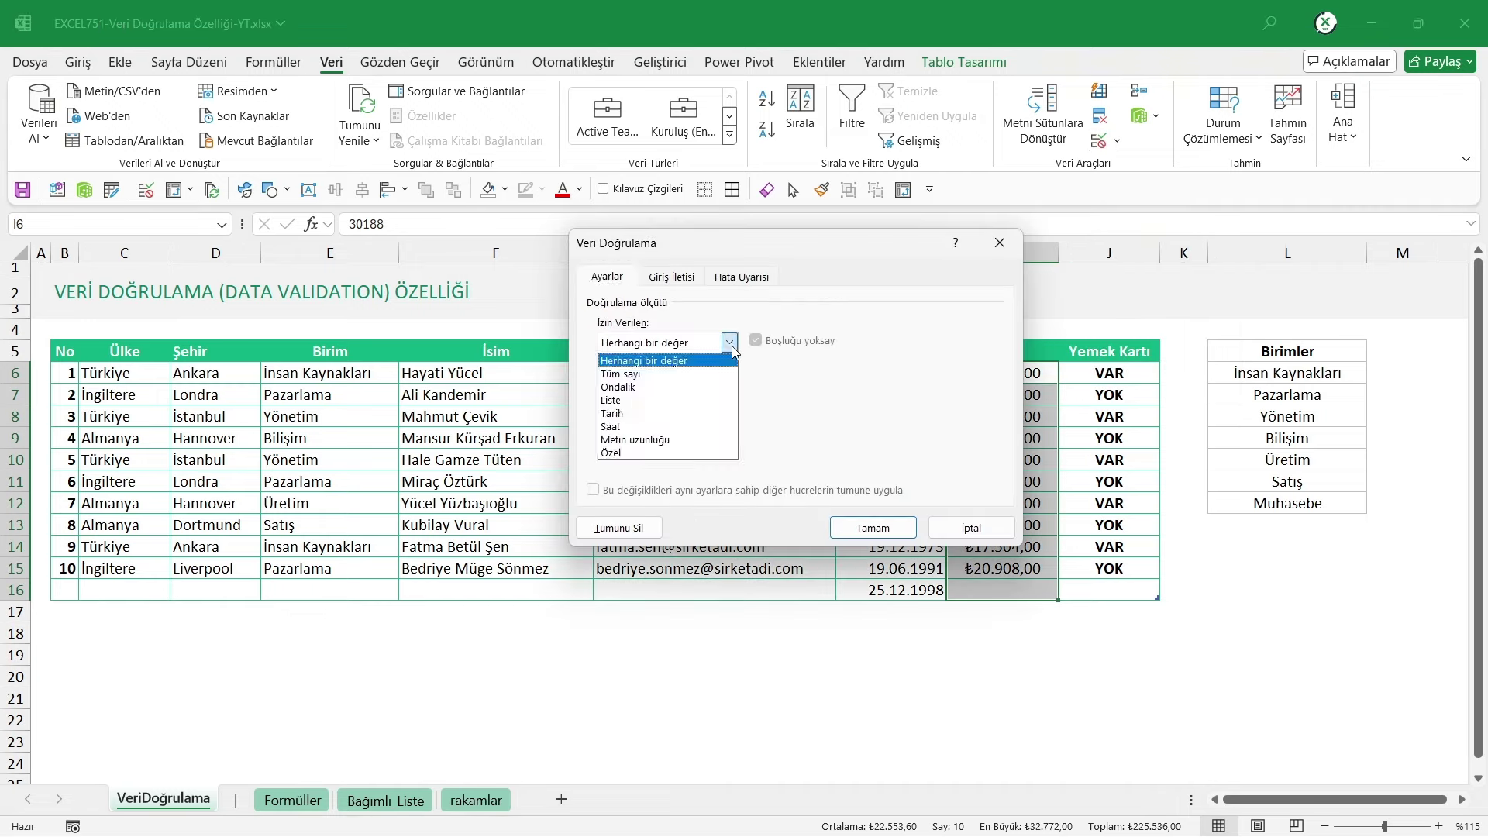
click(674, 387)
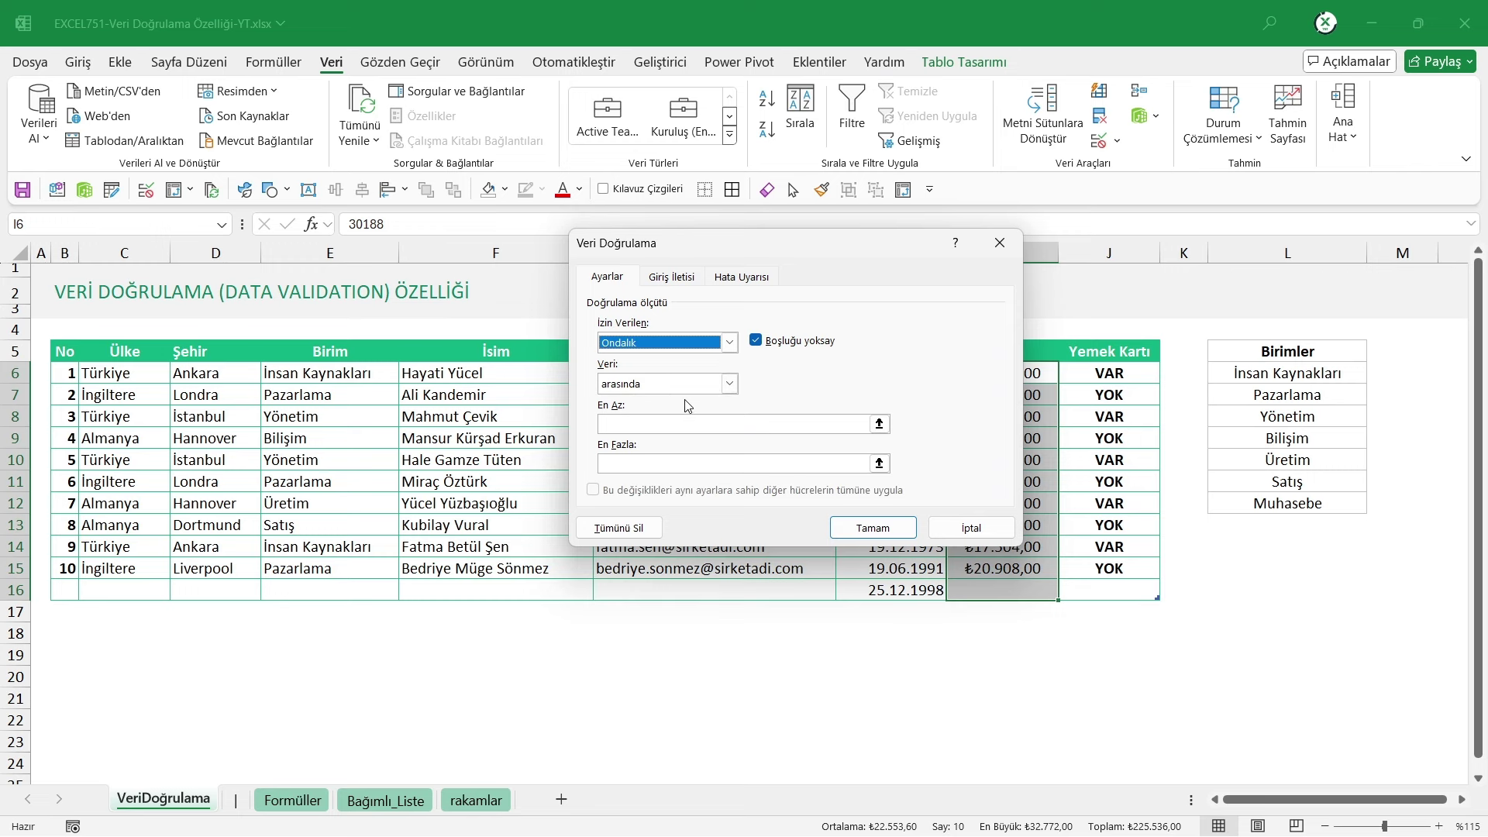
click(686, 425)
text(1)
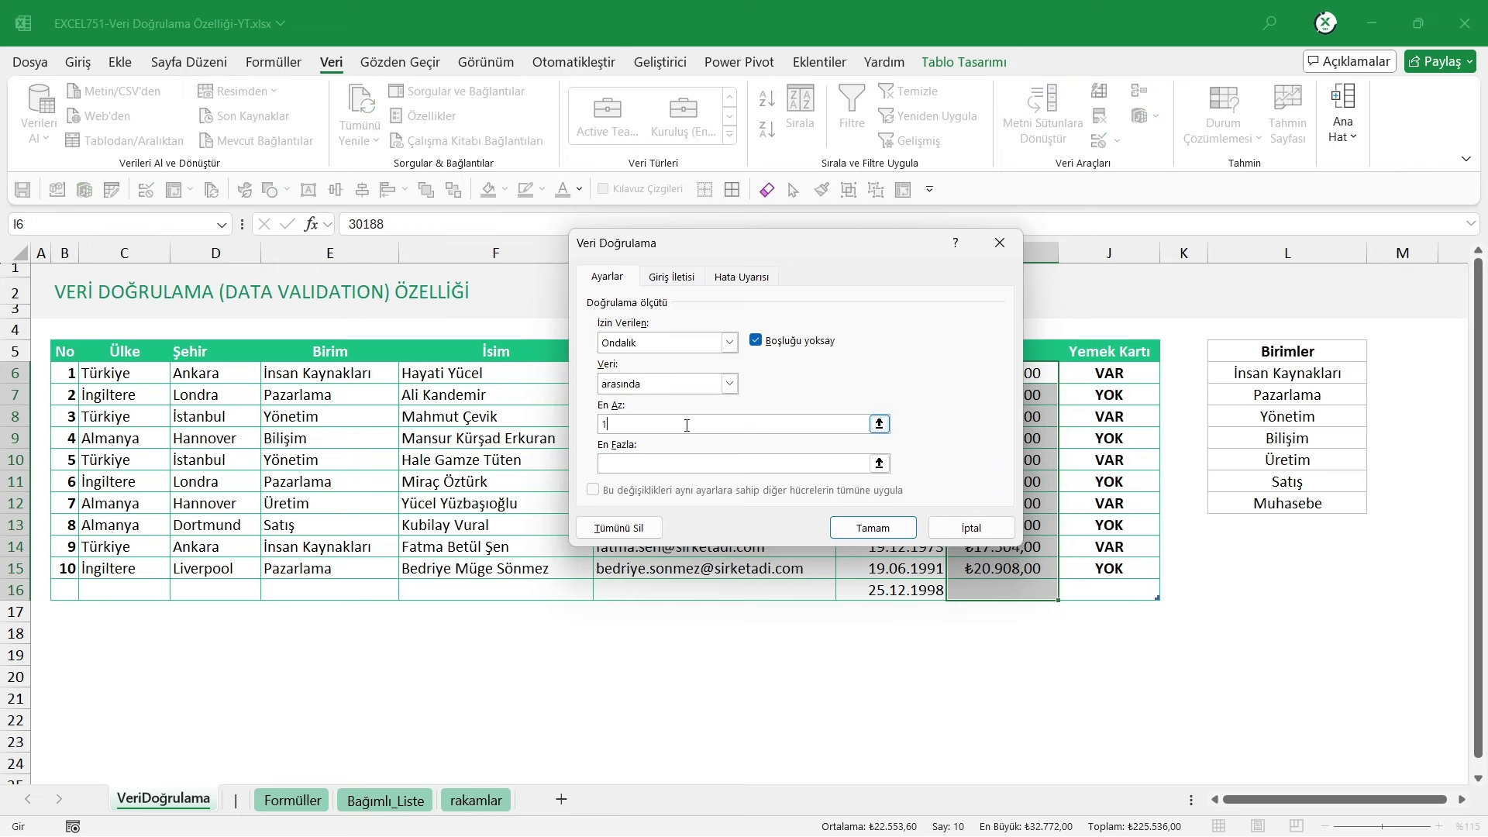
text(000)
key(Tab)
text(500000)
drag(670, 463, 578, 472)
text(1000)
text(00)
click(879, 535)
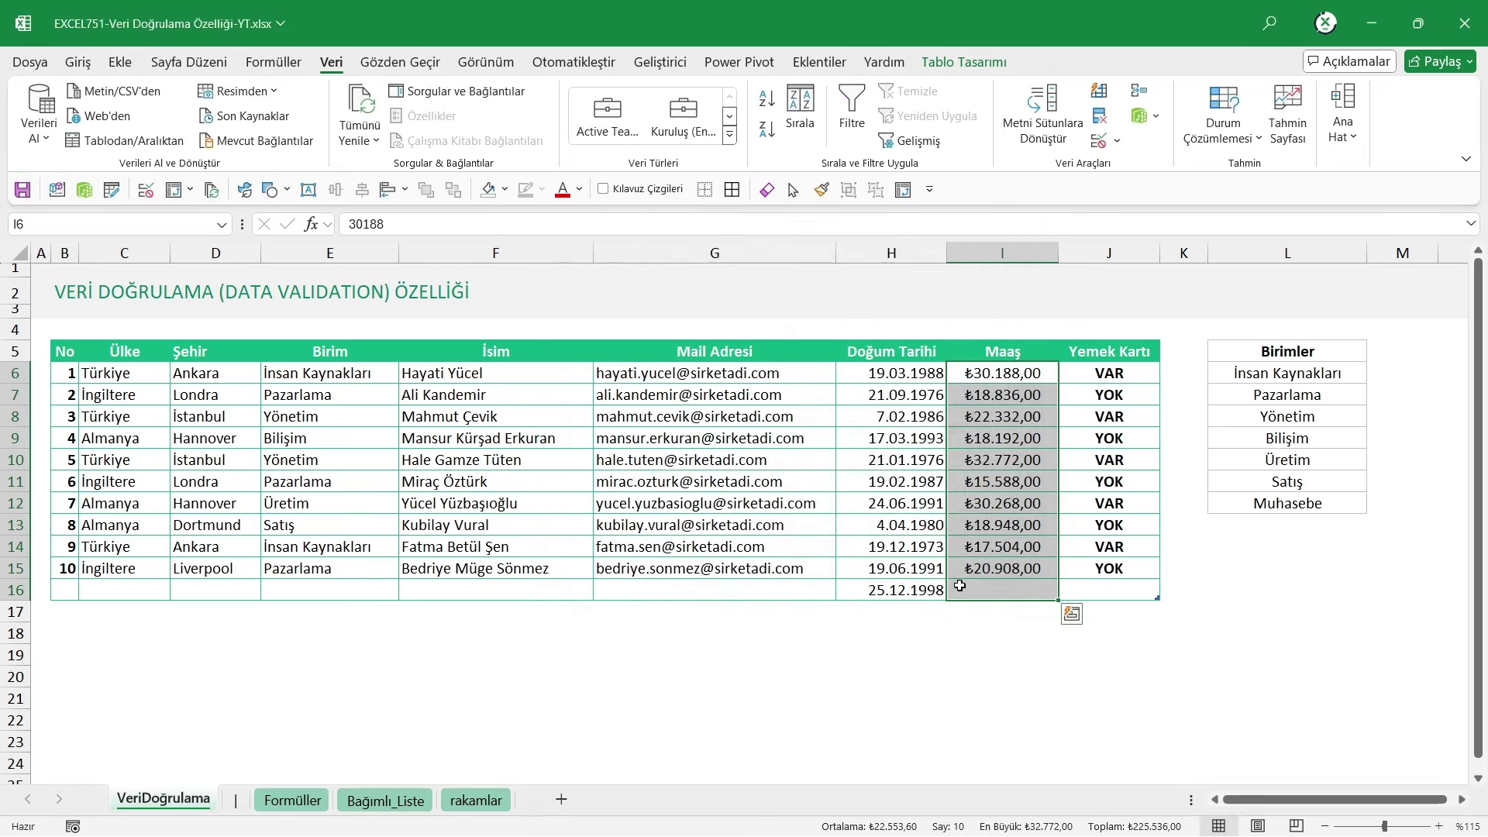
Step: Confirm I16 rejects asdfasdf, 15000000 and 8000 as salaries
click(996, 592)
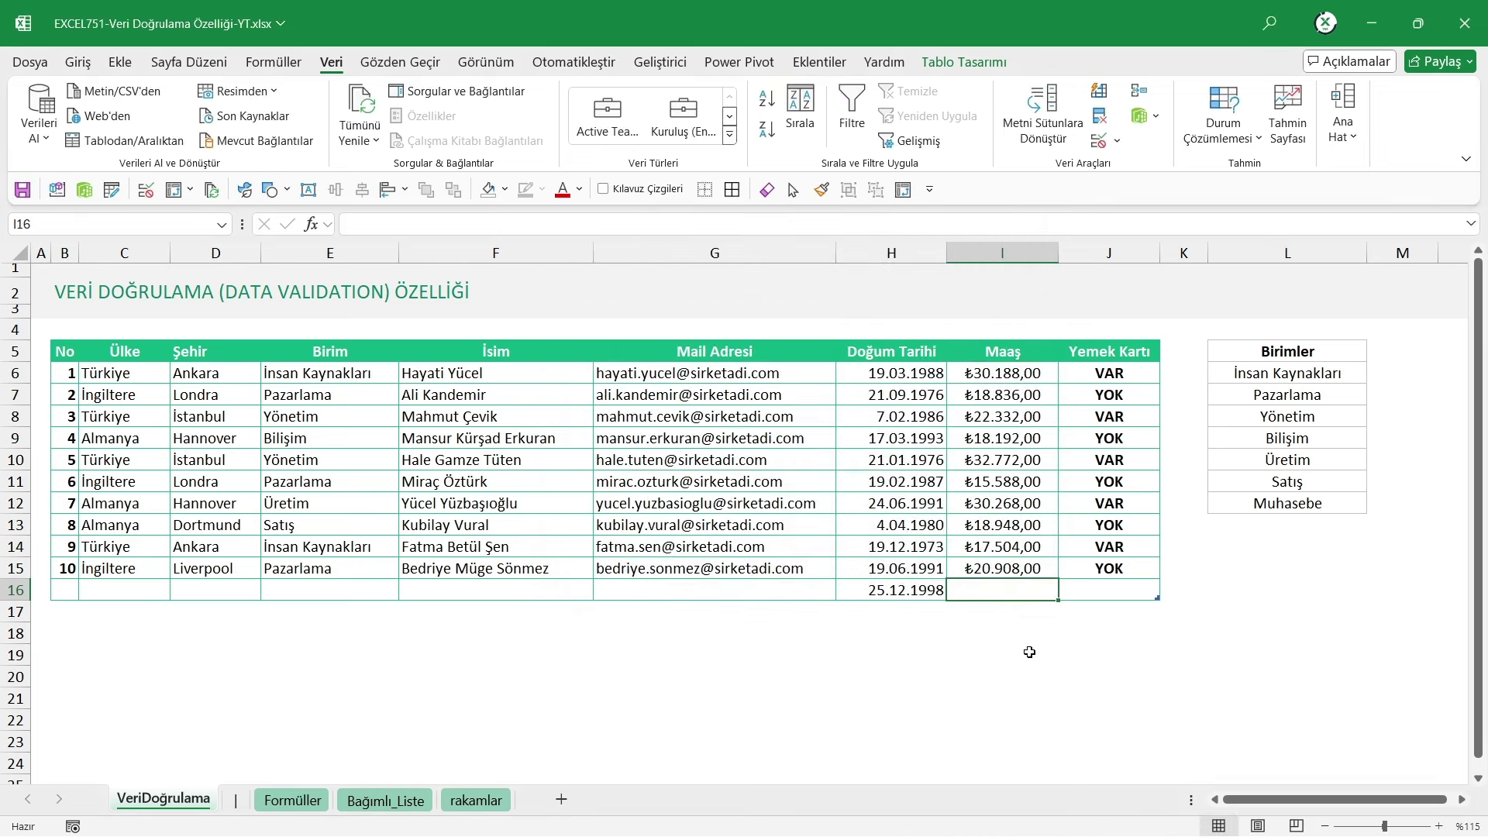
text(asdfasdf)
key(Return)
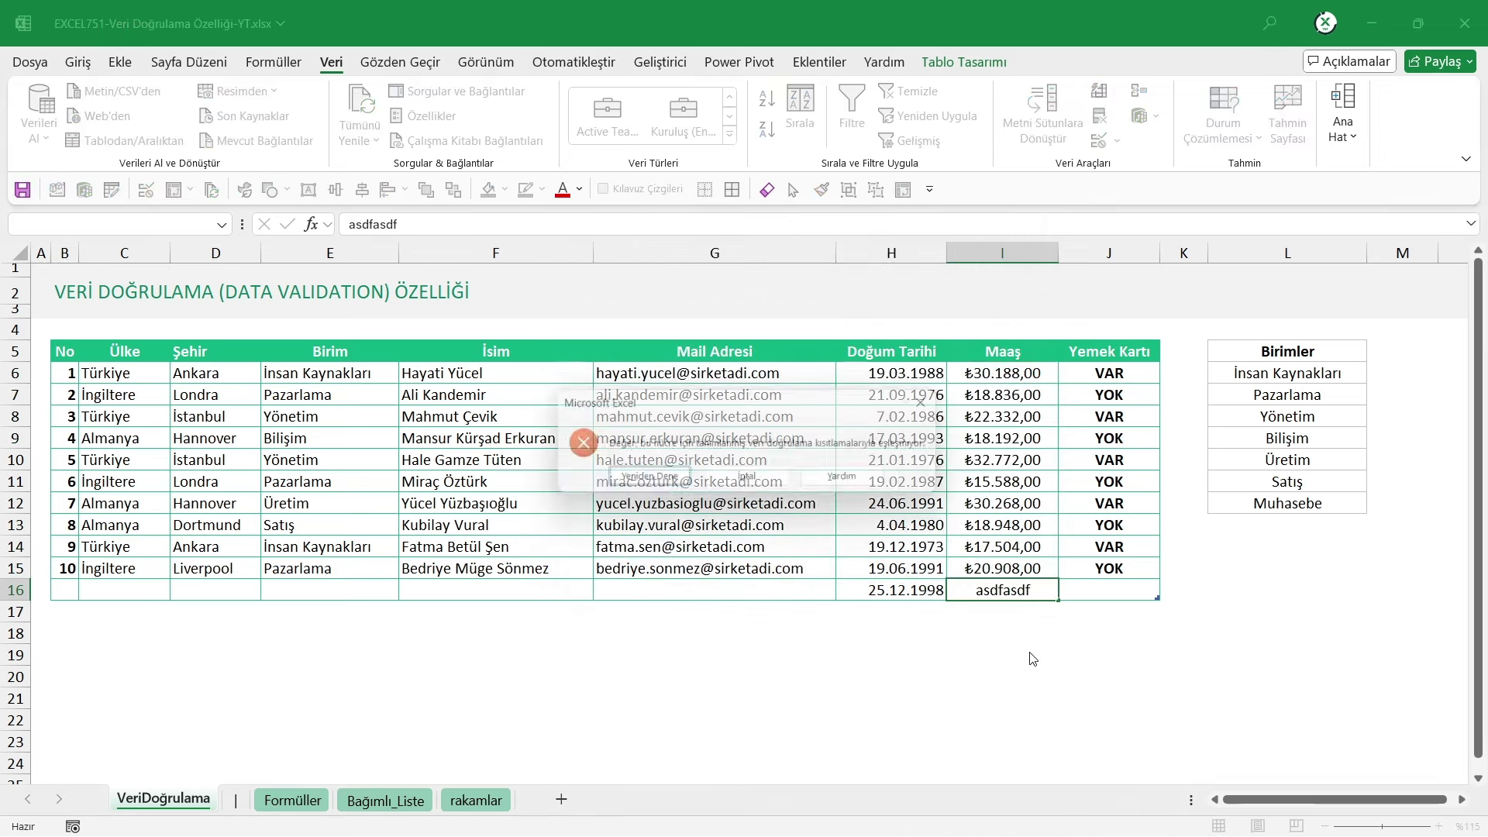
key(Return)
text(15)
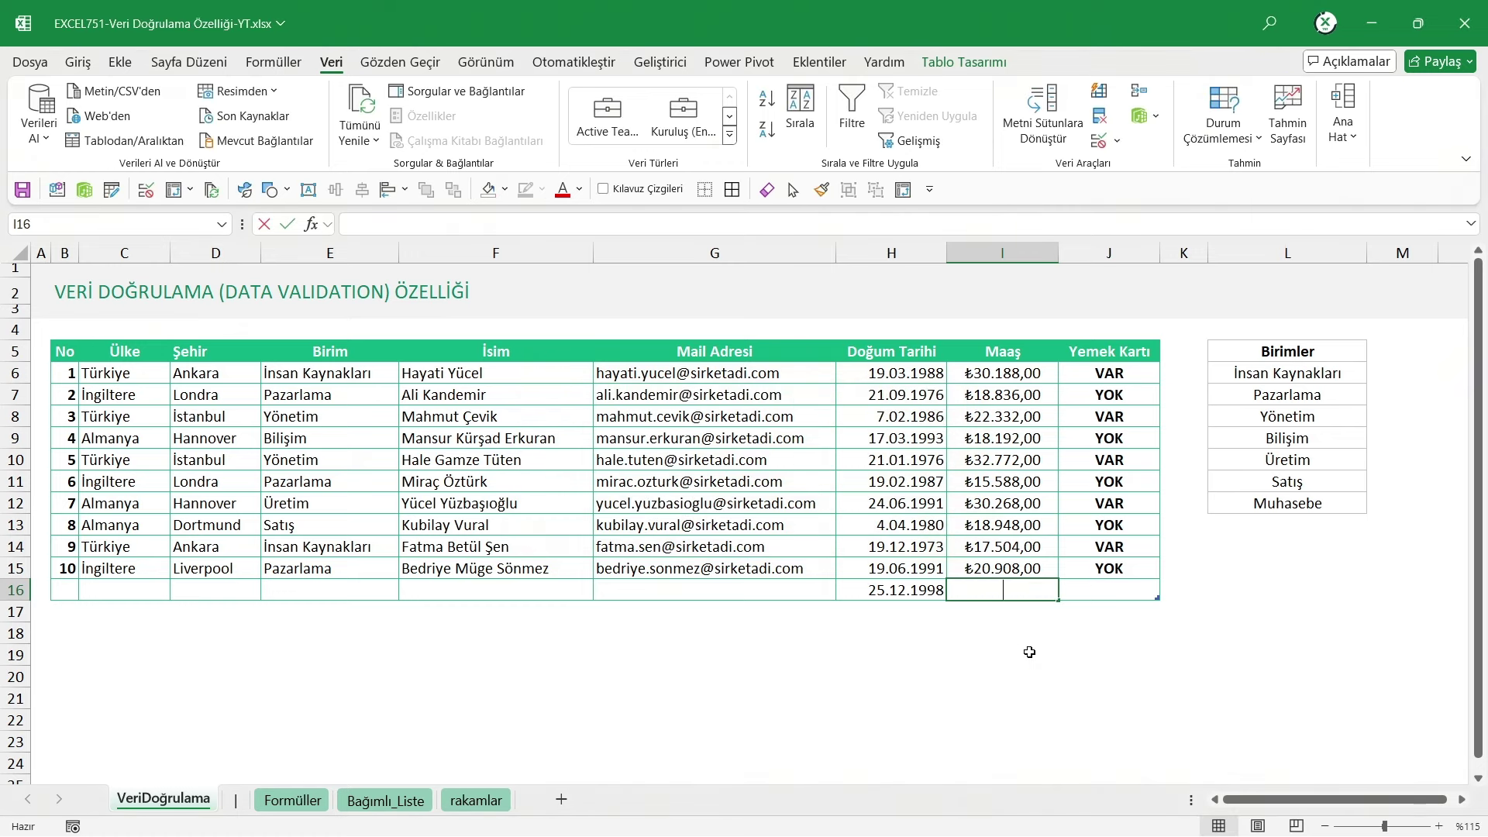
text(0000)
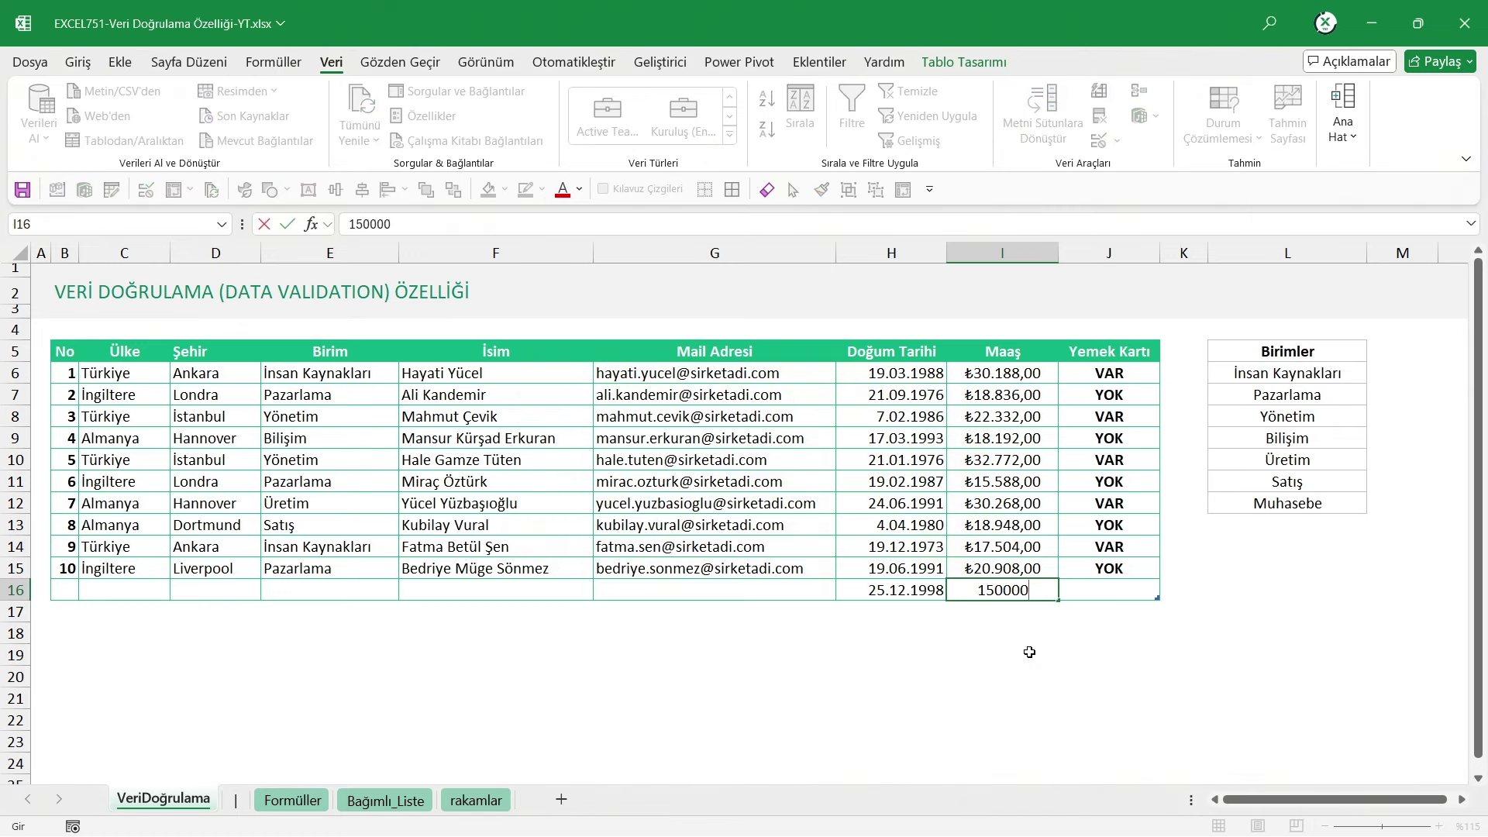
text(00)
key(Return)
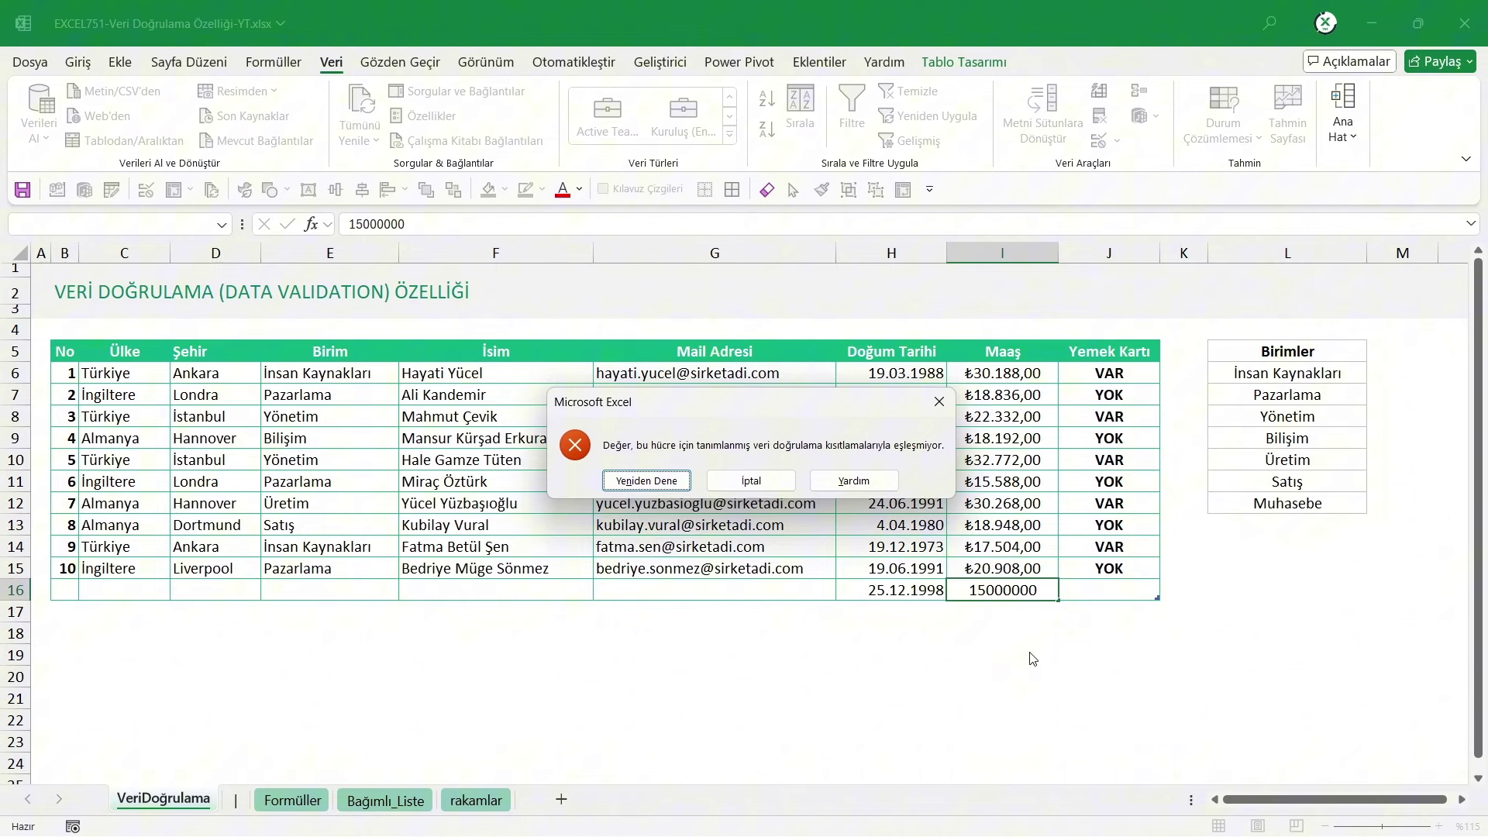
key(Escape)
text(8)
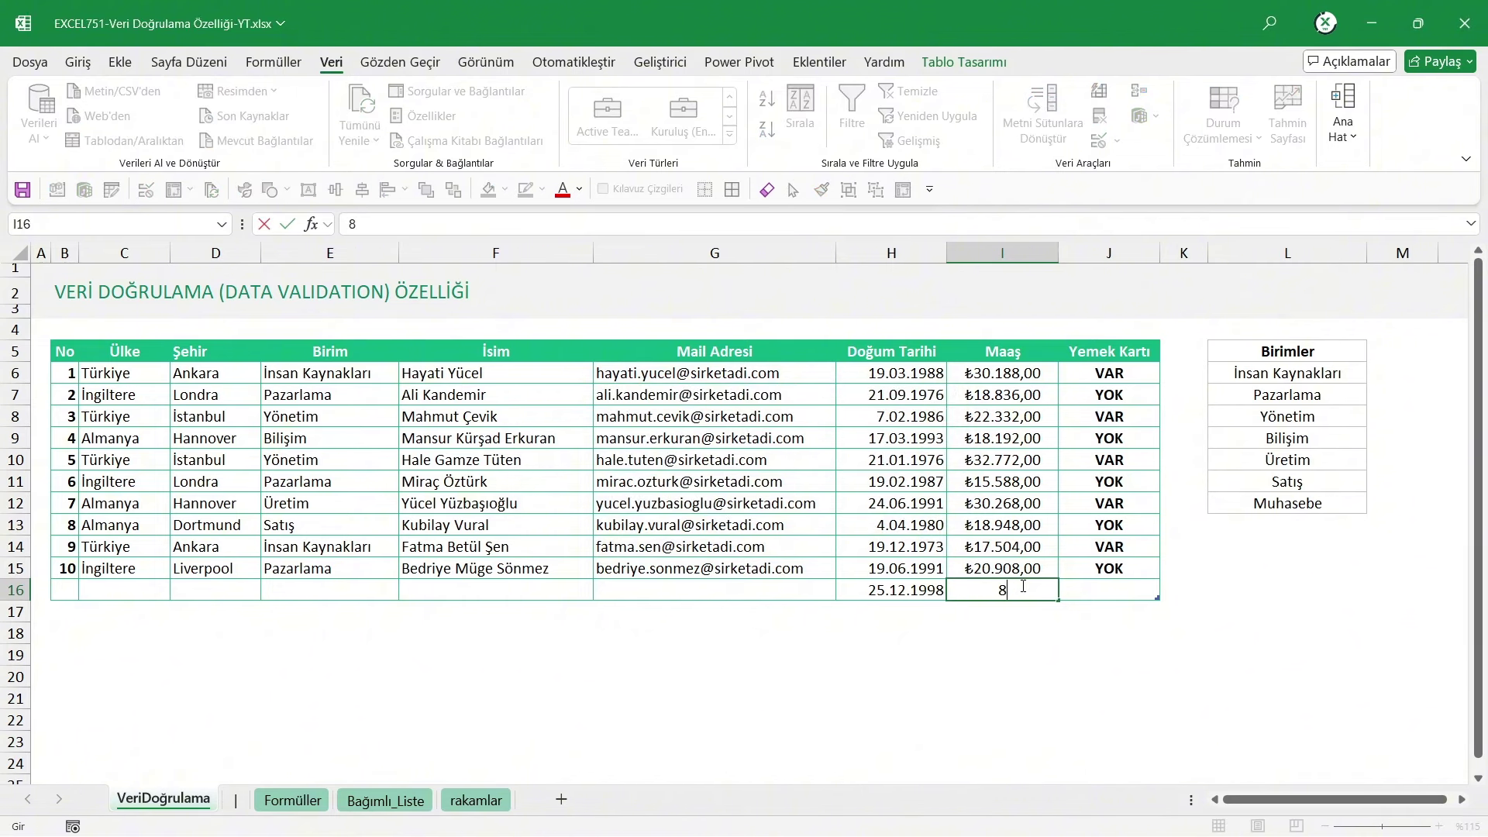
text(000)
key(Return)
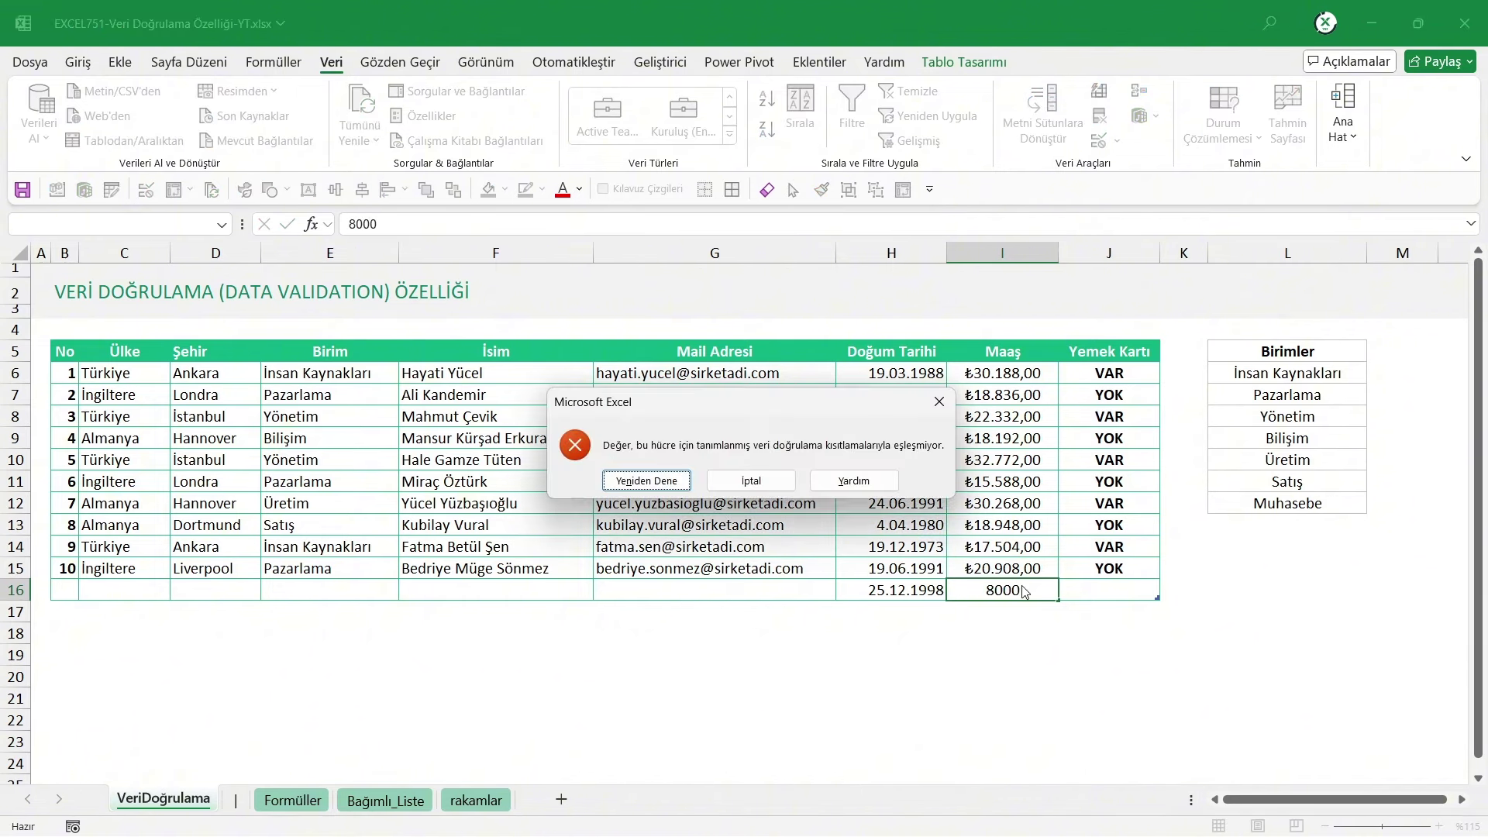
key(Escape)
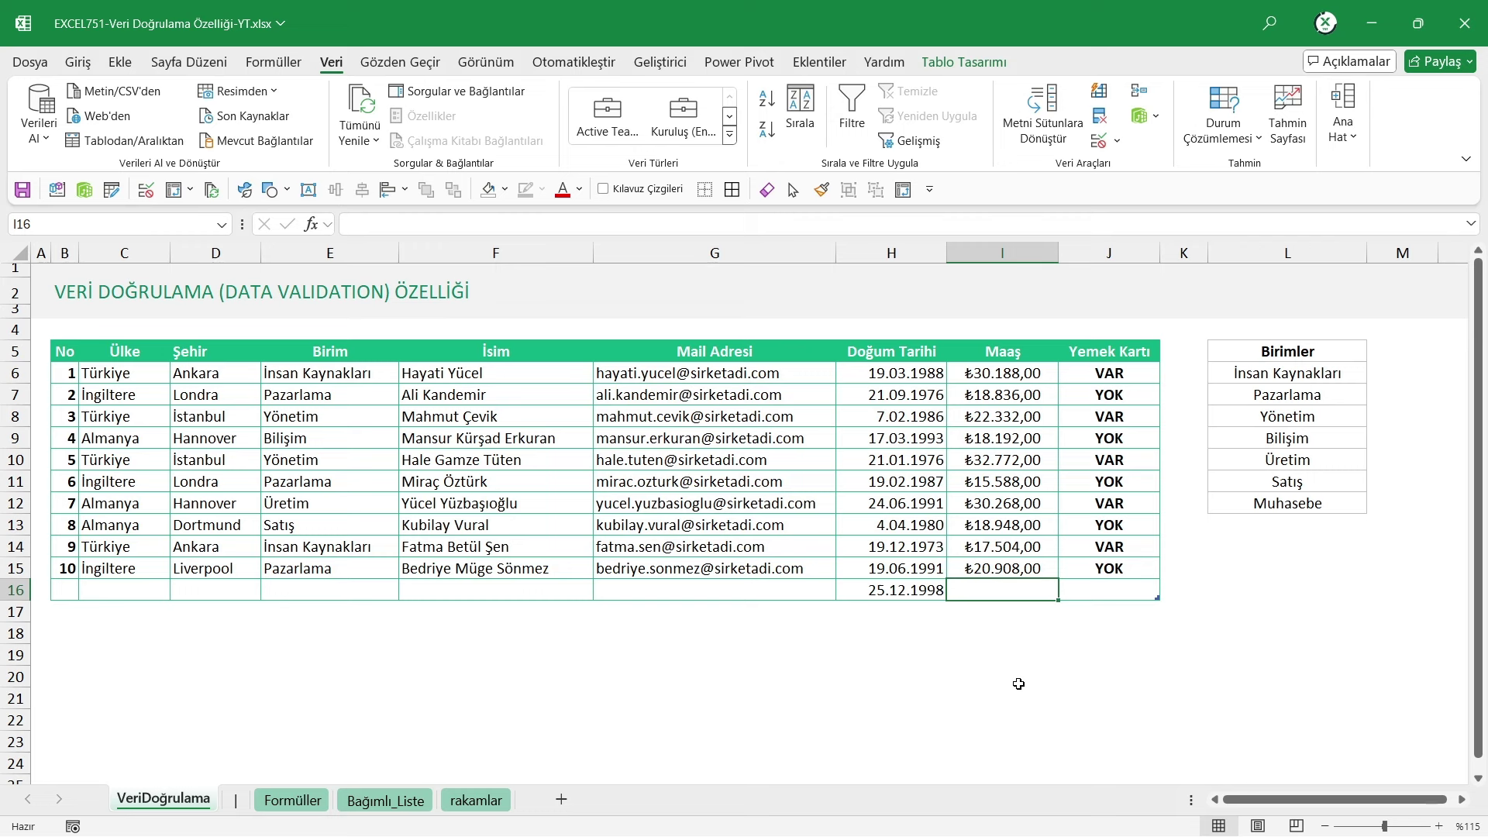
Step: Enter the valid salary 50.000 in I16
text(5)
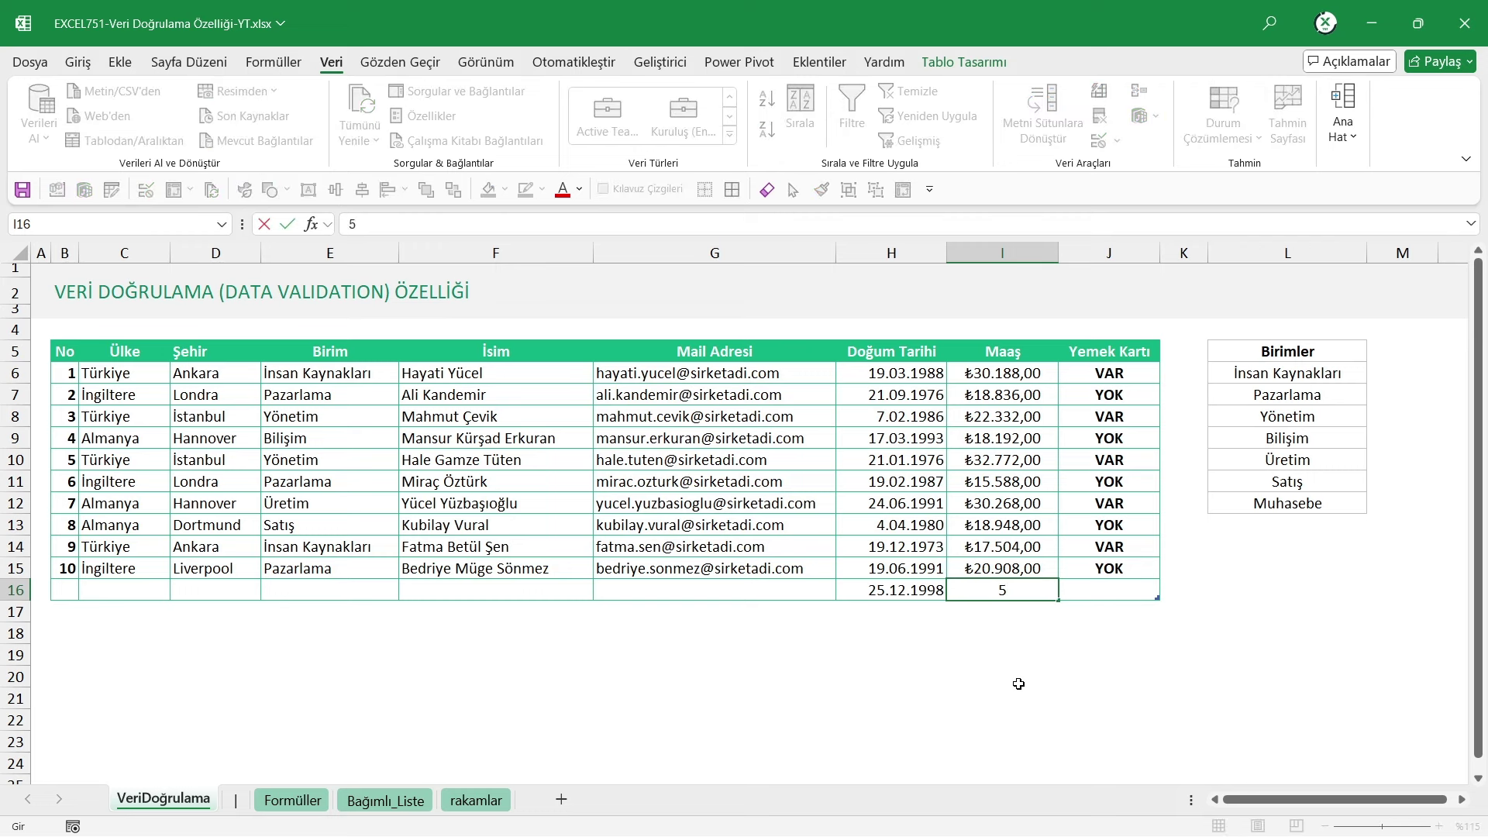
text(0.000)
key(Return)
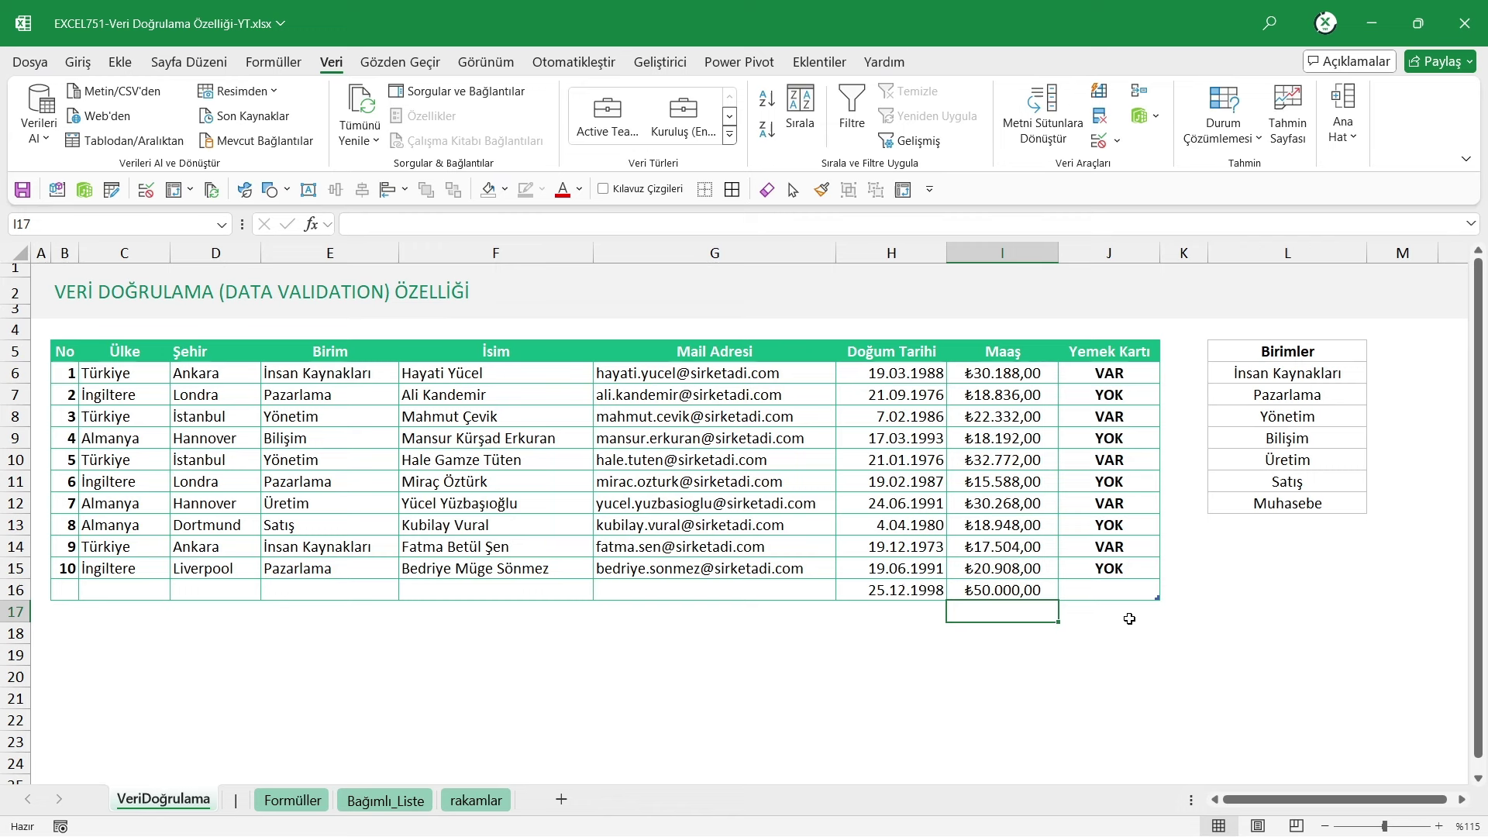
drag(1125, 592, 1131, 343)
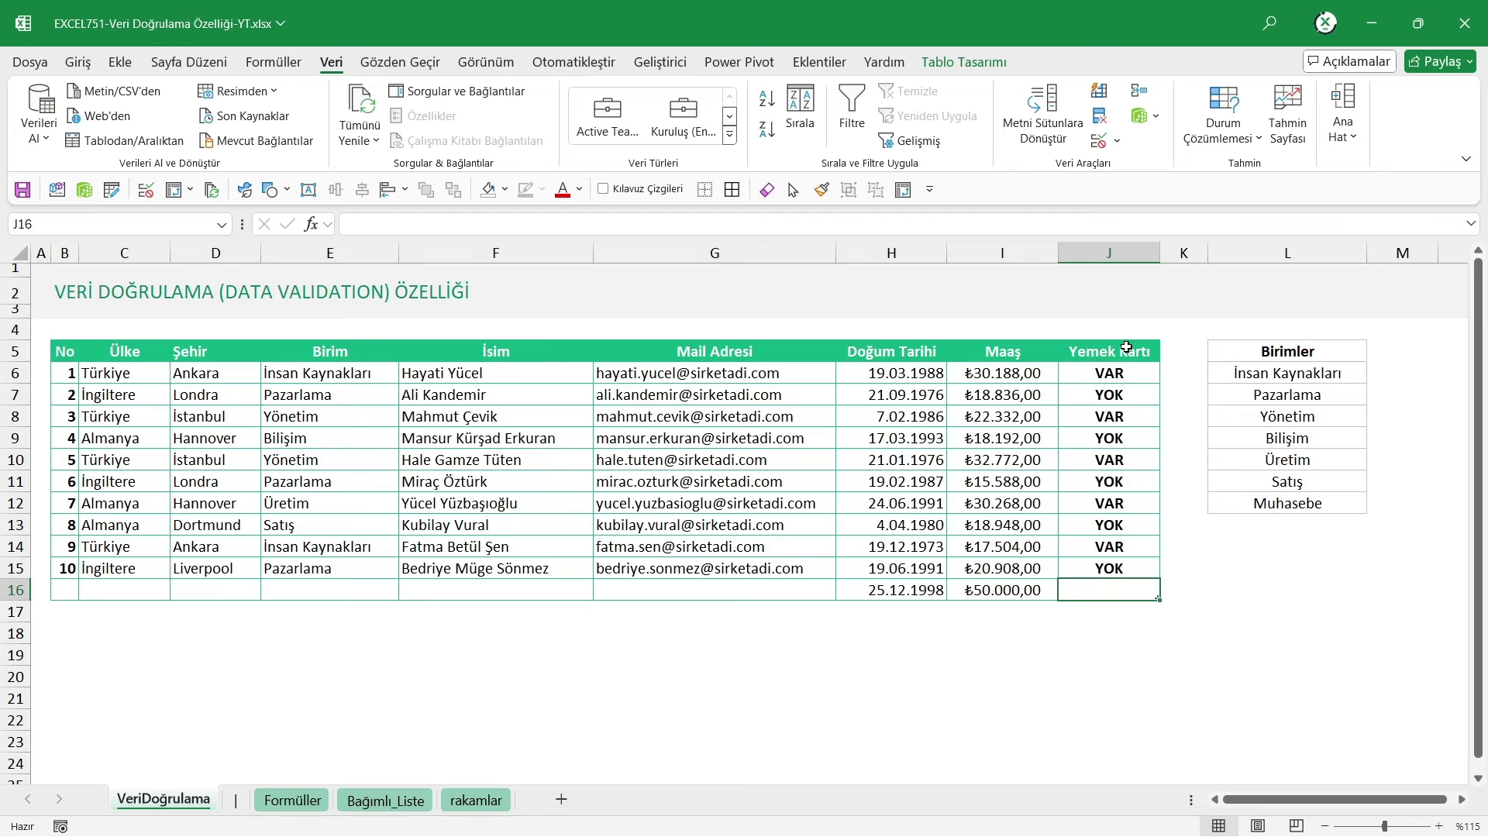
Step: Add list validation with source VAR;YOK to the Yemek Kartı cells J6:J16
click(1099, 140)
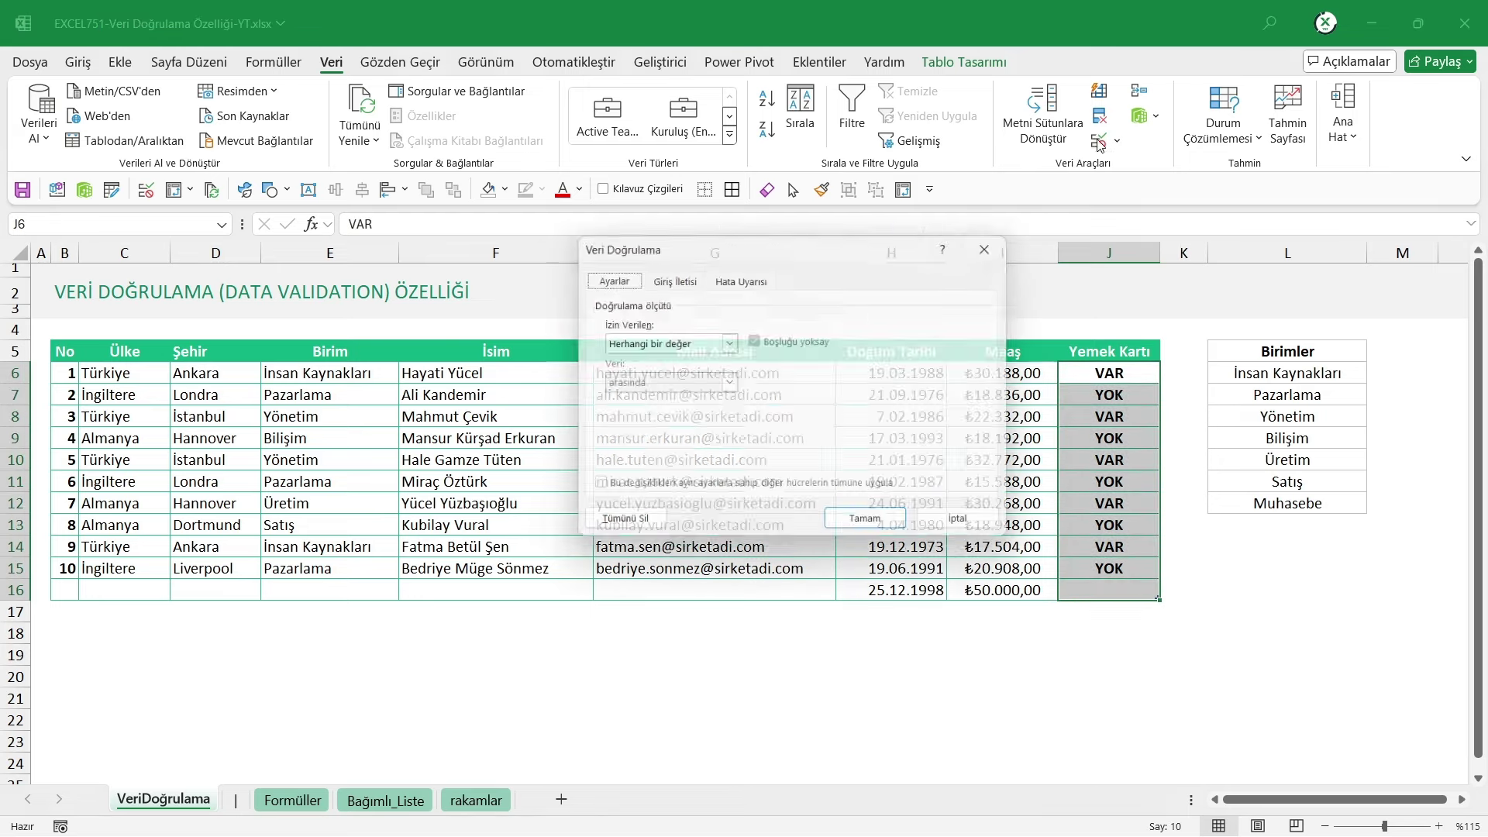
click(731, 343)
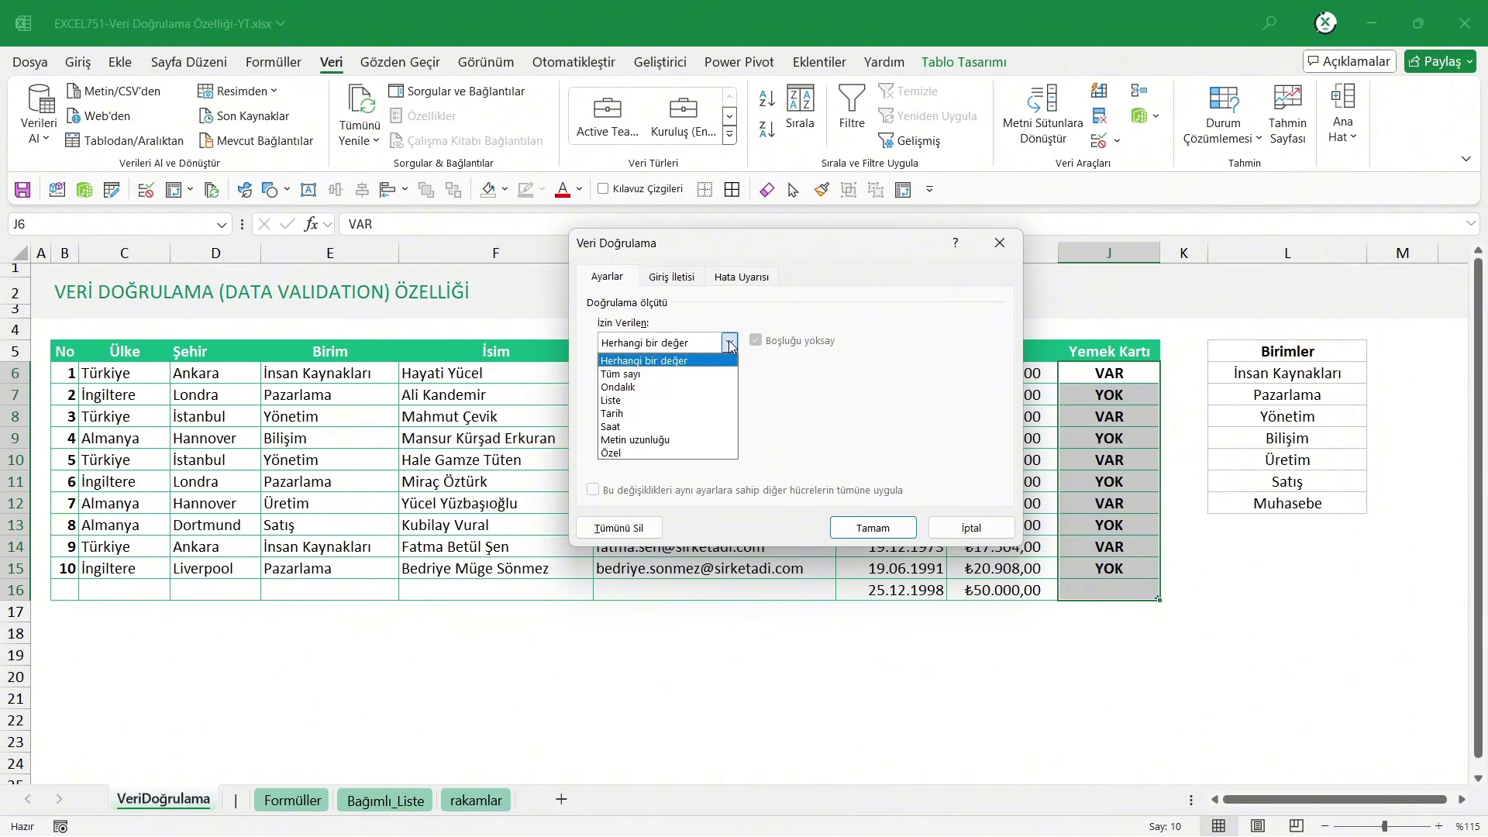
click(675, 398)
click(670, 424)
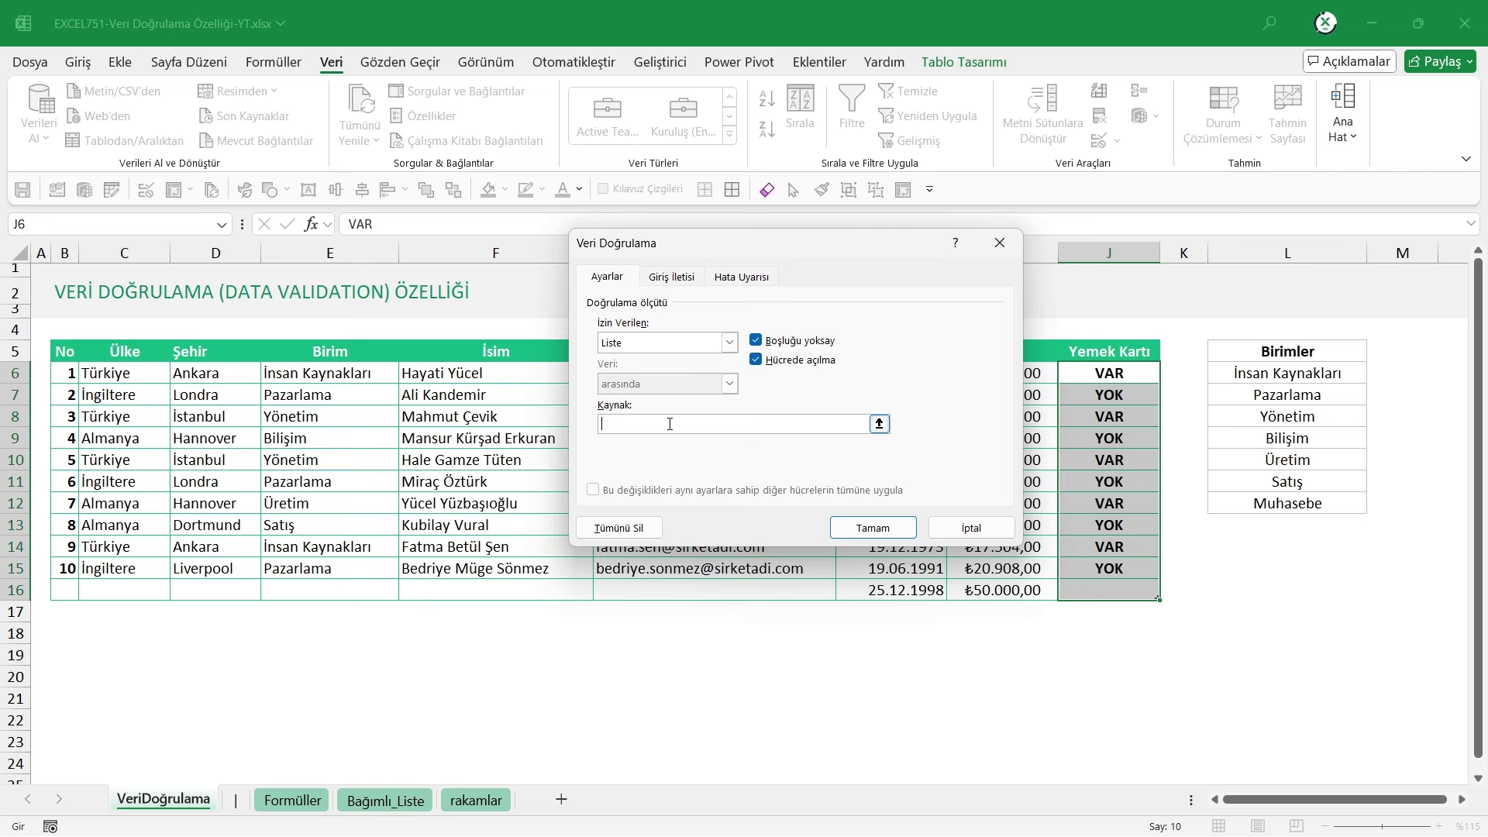
text(VAR;)
text(YOK)
click(873, 528)
Step: Choose VAR from cell J16's dropdown list
click(1127, 591)
click(1170, 594)
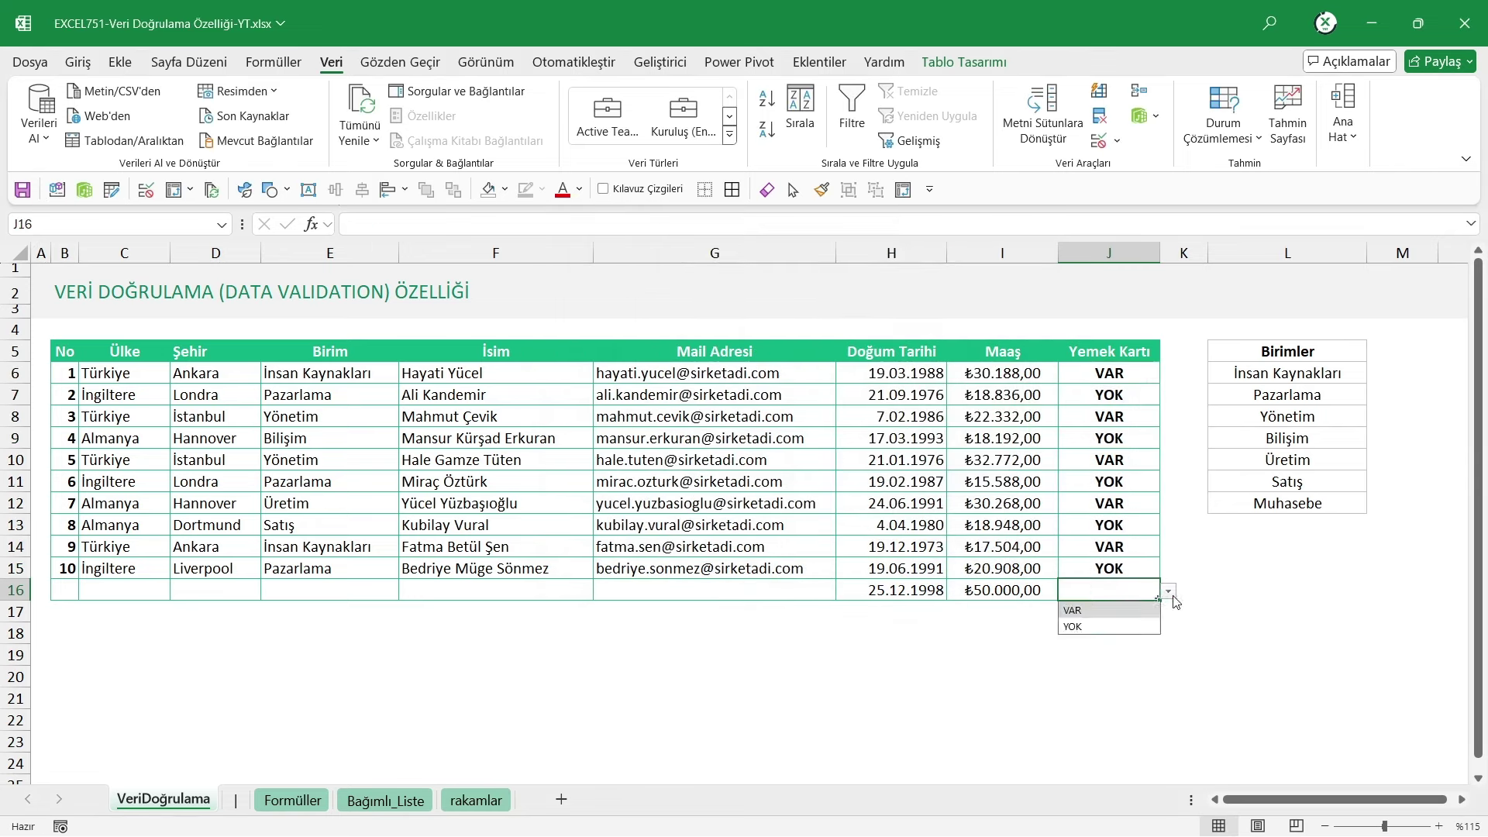
click(1148, 612)
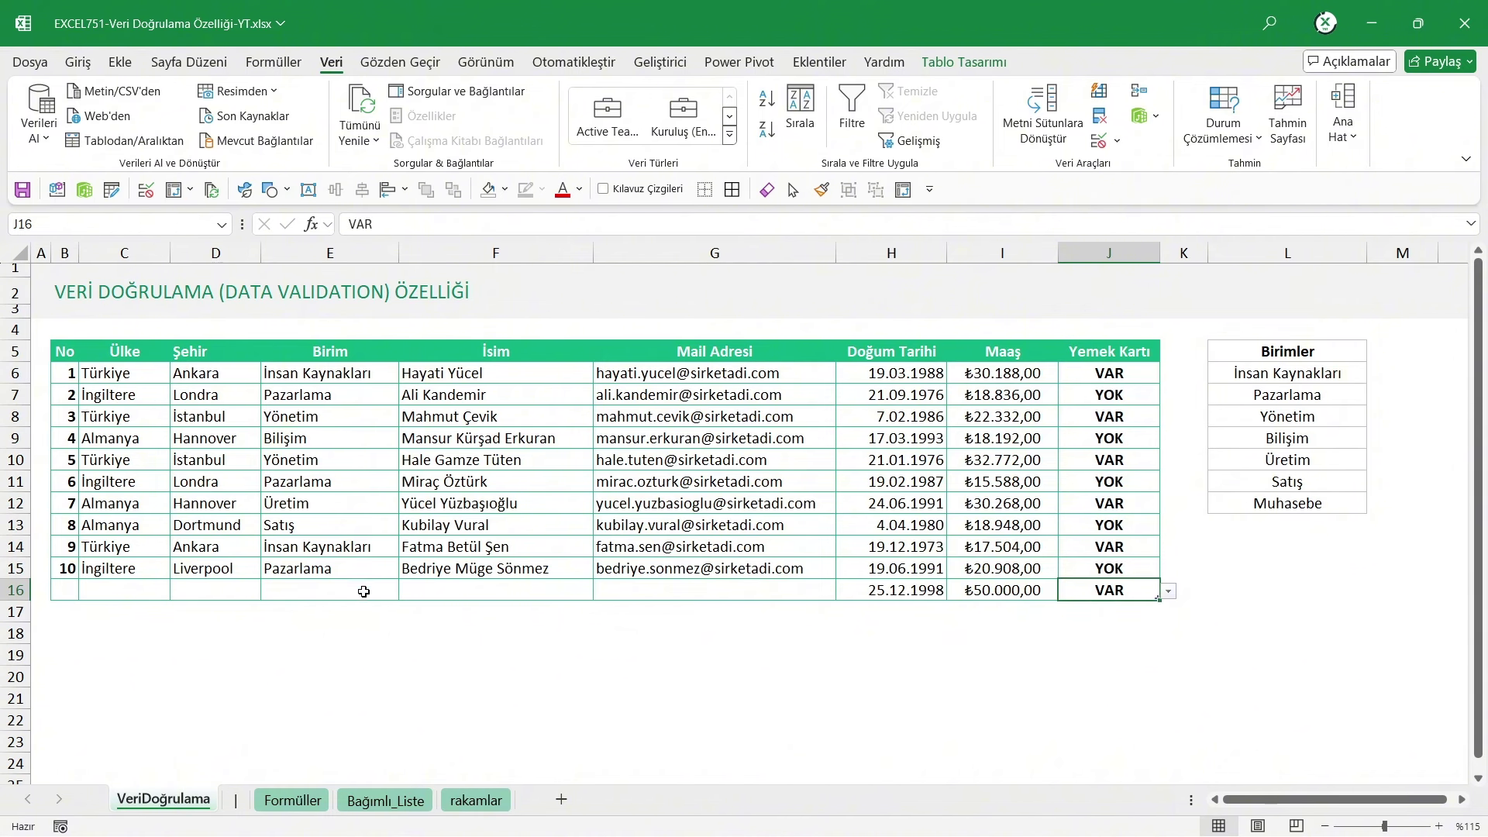
click(496, 612)
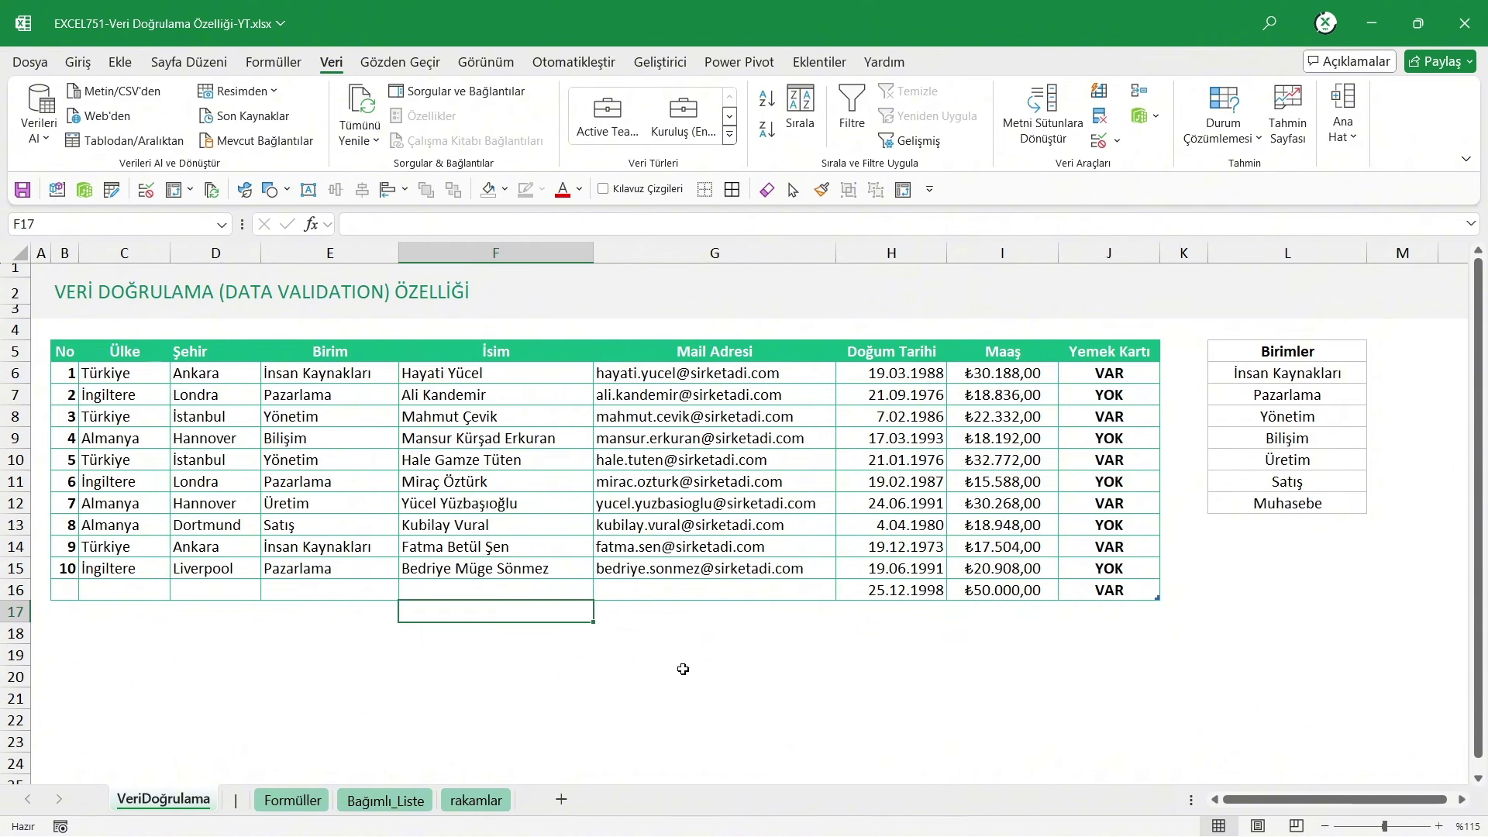
Step: Enter ARGE as the Birim in E16 and accept the BİRİM HATASI warning
click(342, 590)
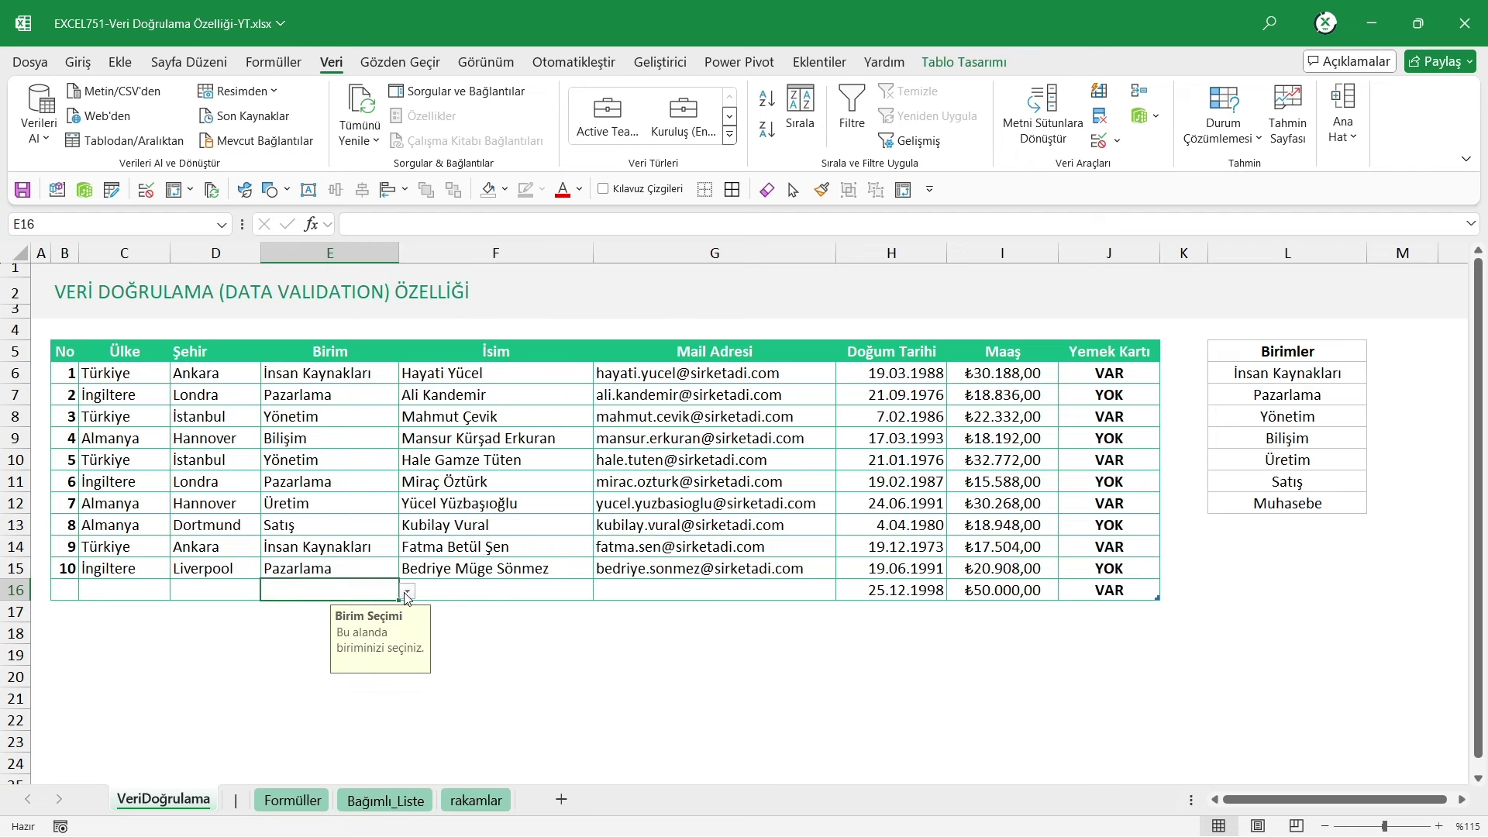
click(406, 593)
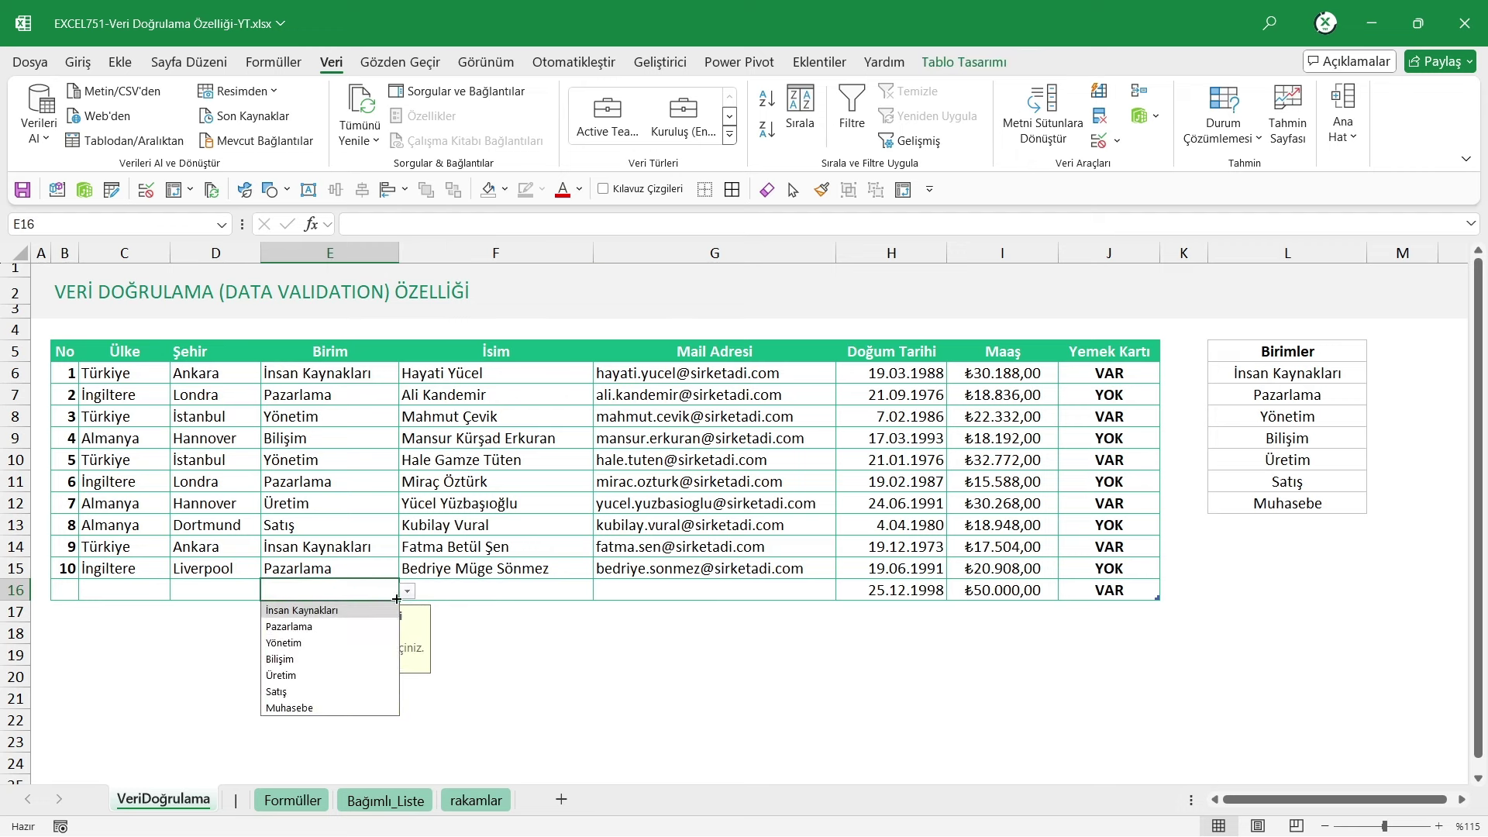
click(368, 591)
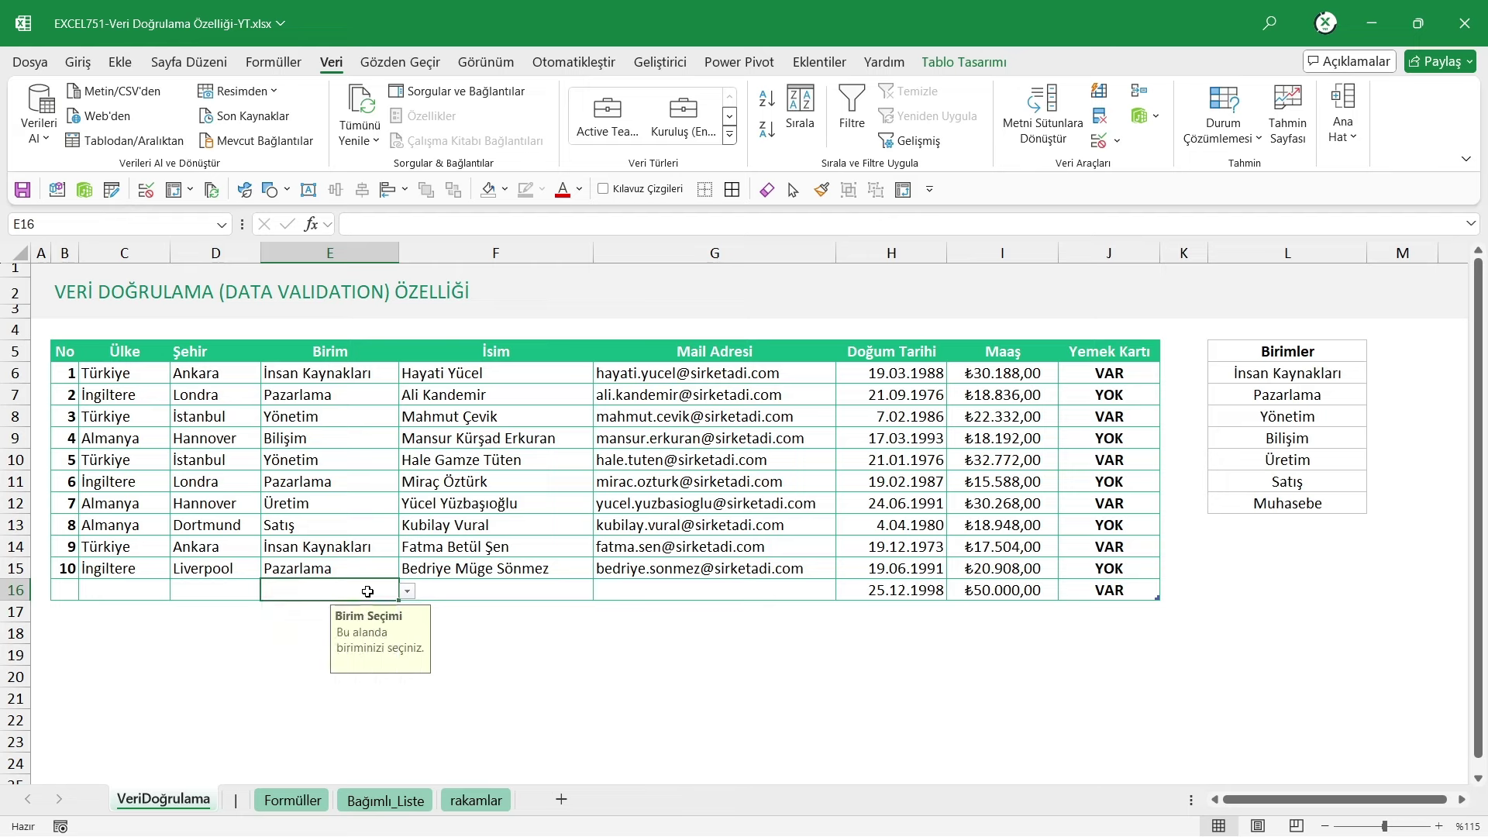
text(ARGE)
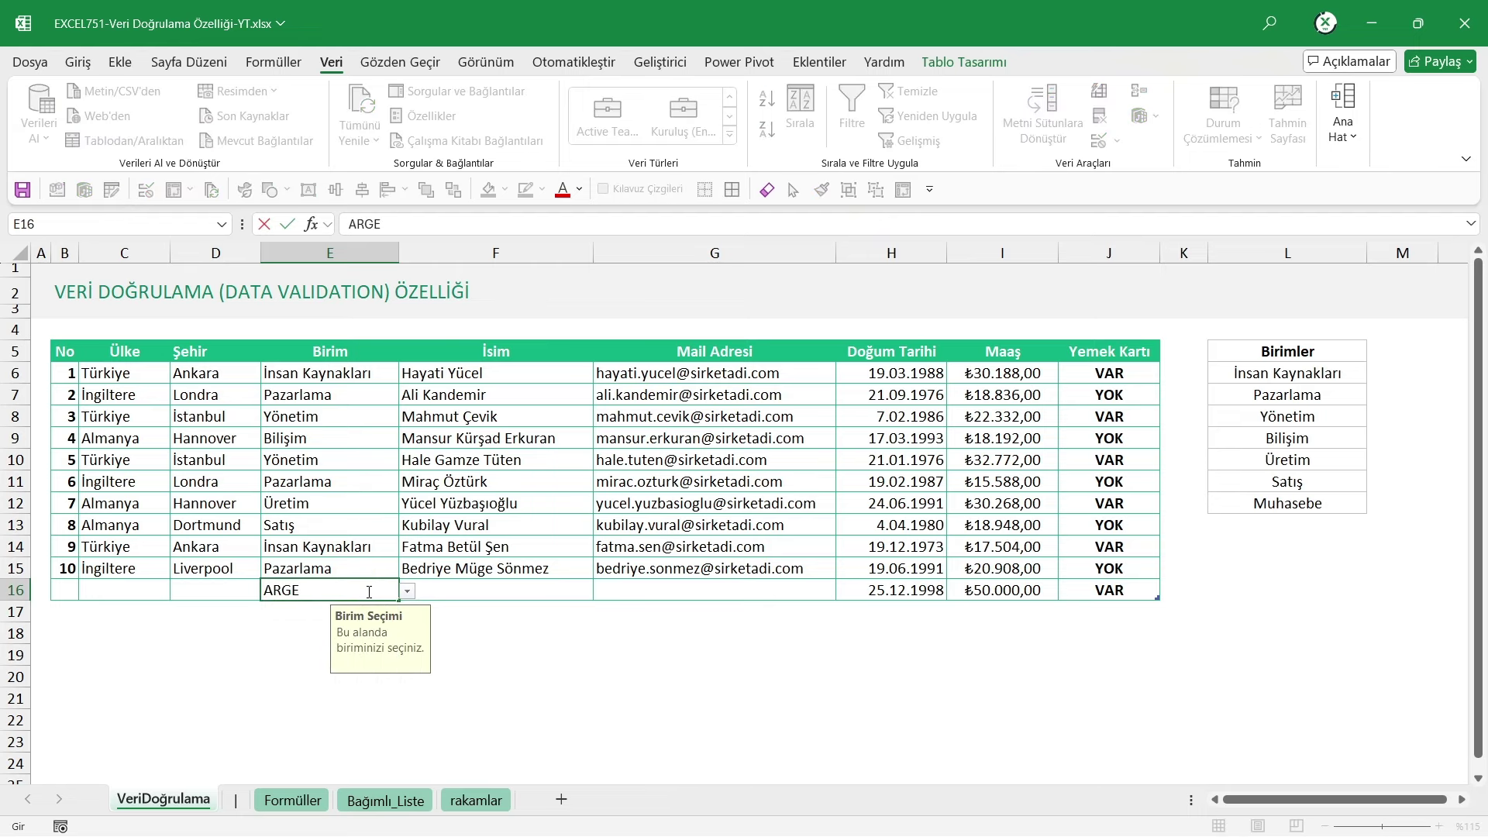
key(Return)
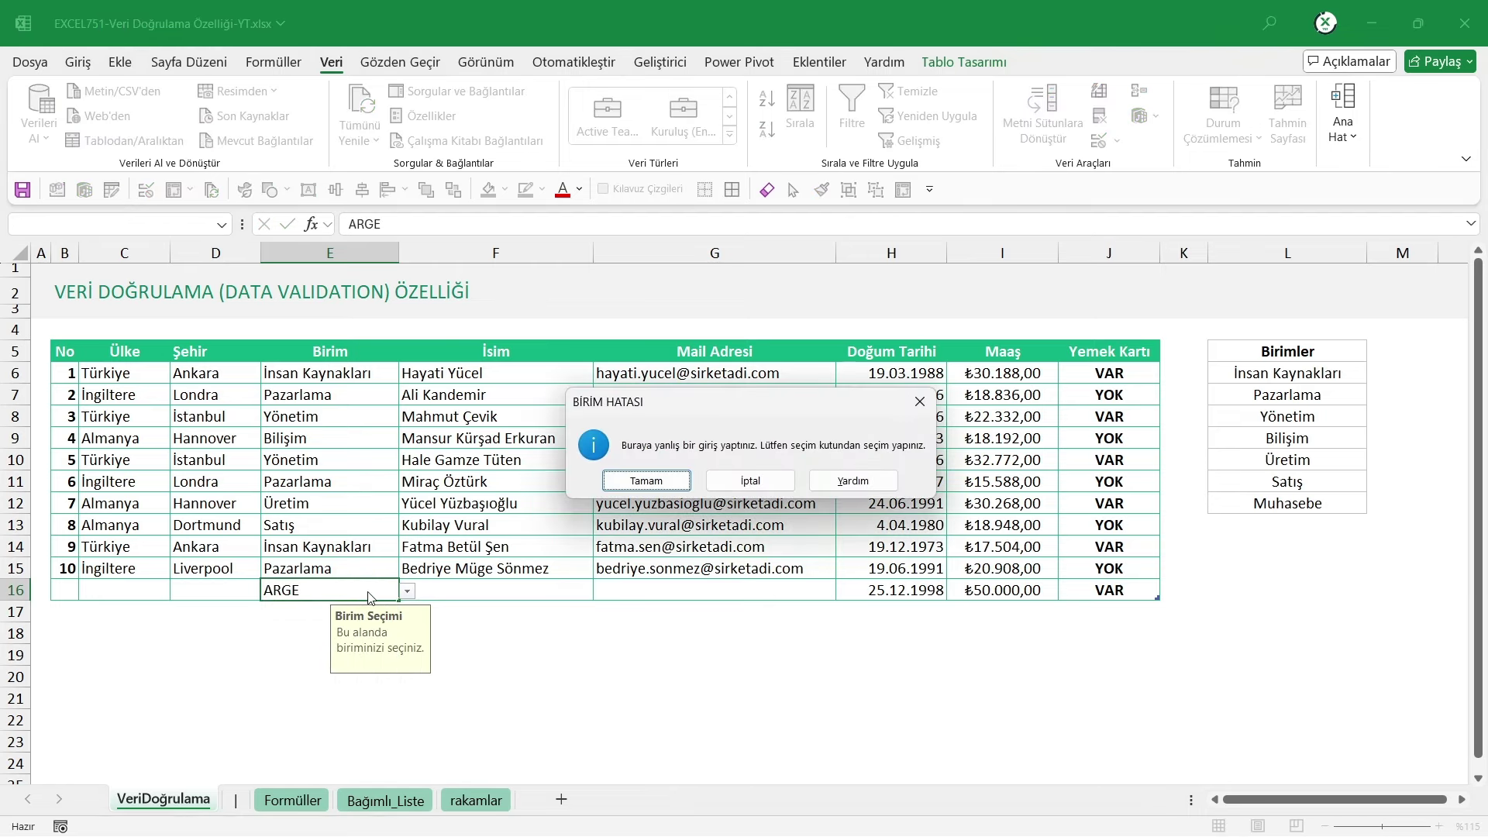
click(646, 481)
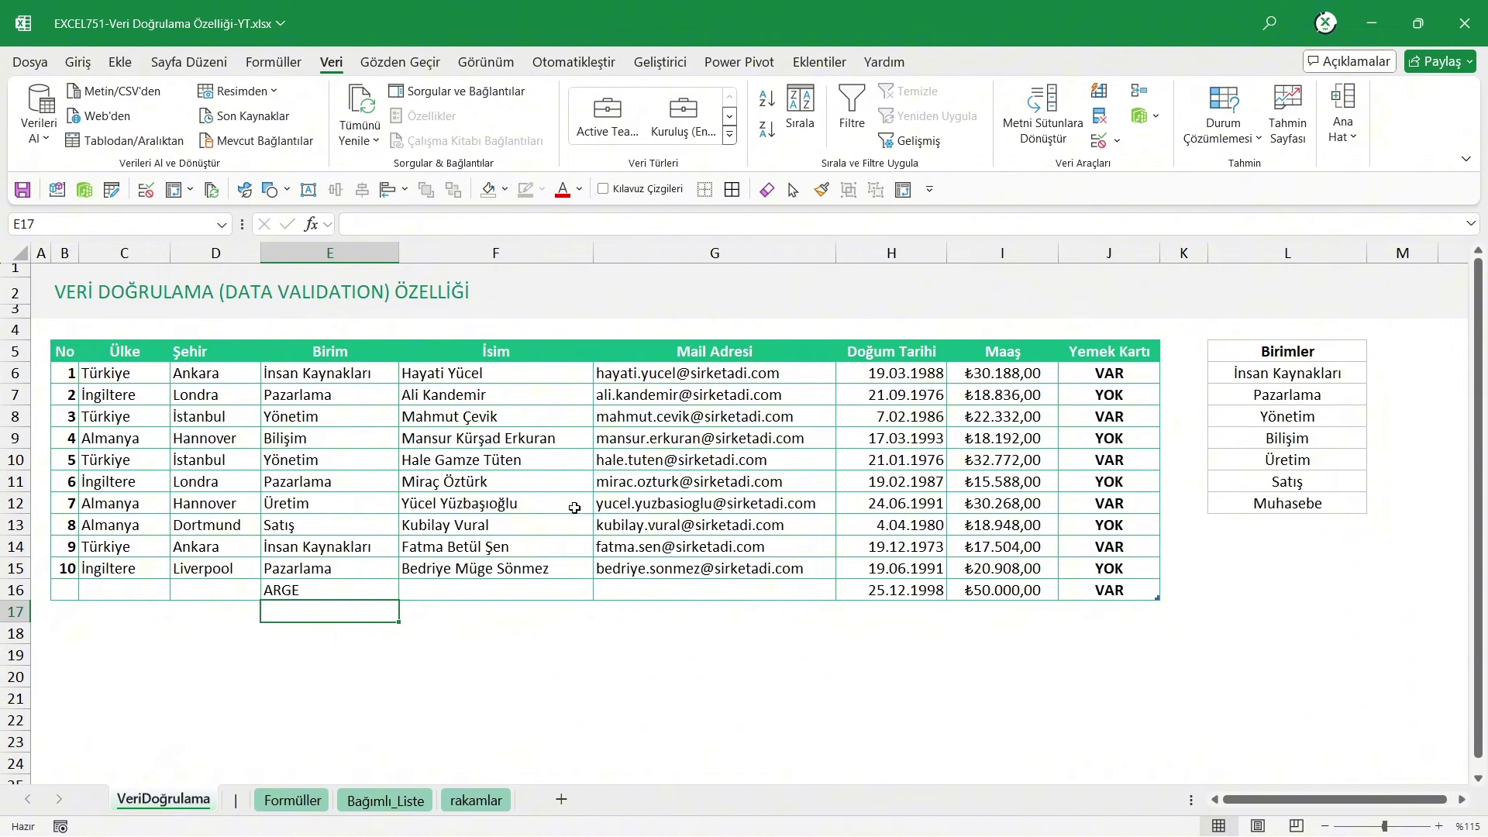
Step: Enter ARGE in E10 and E8, accepting the warning each time
click(352, 460)
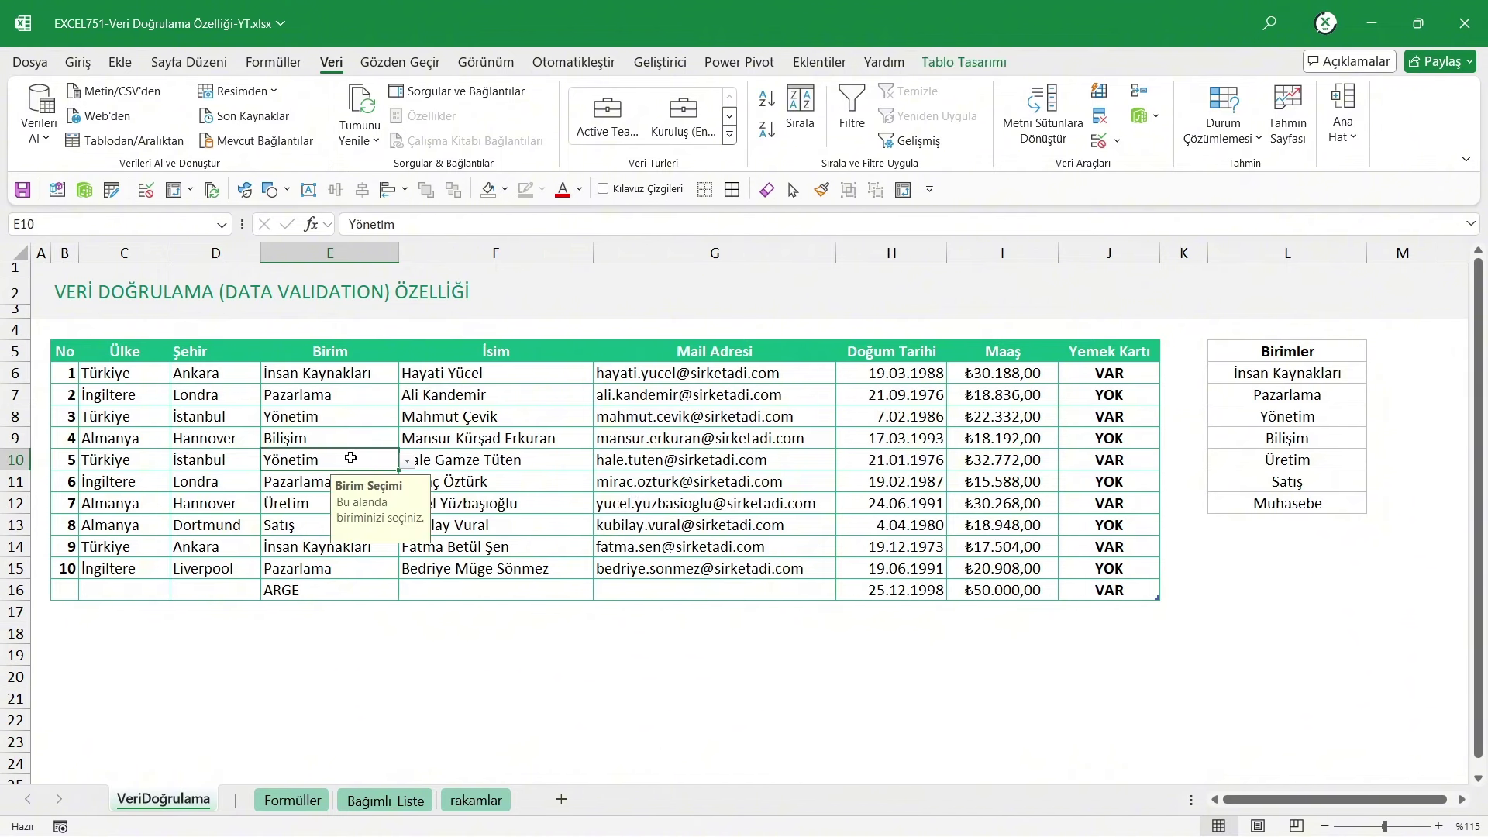
text(ARGE)
key(Return)
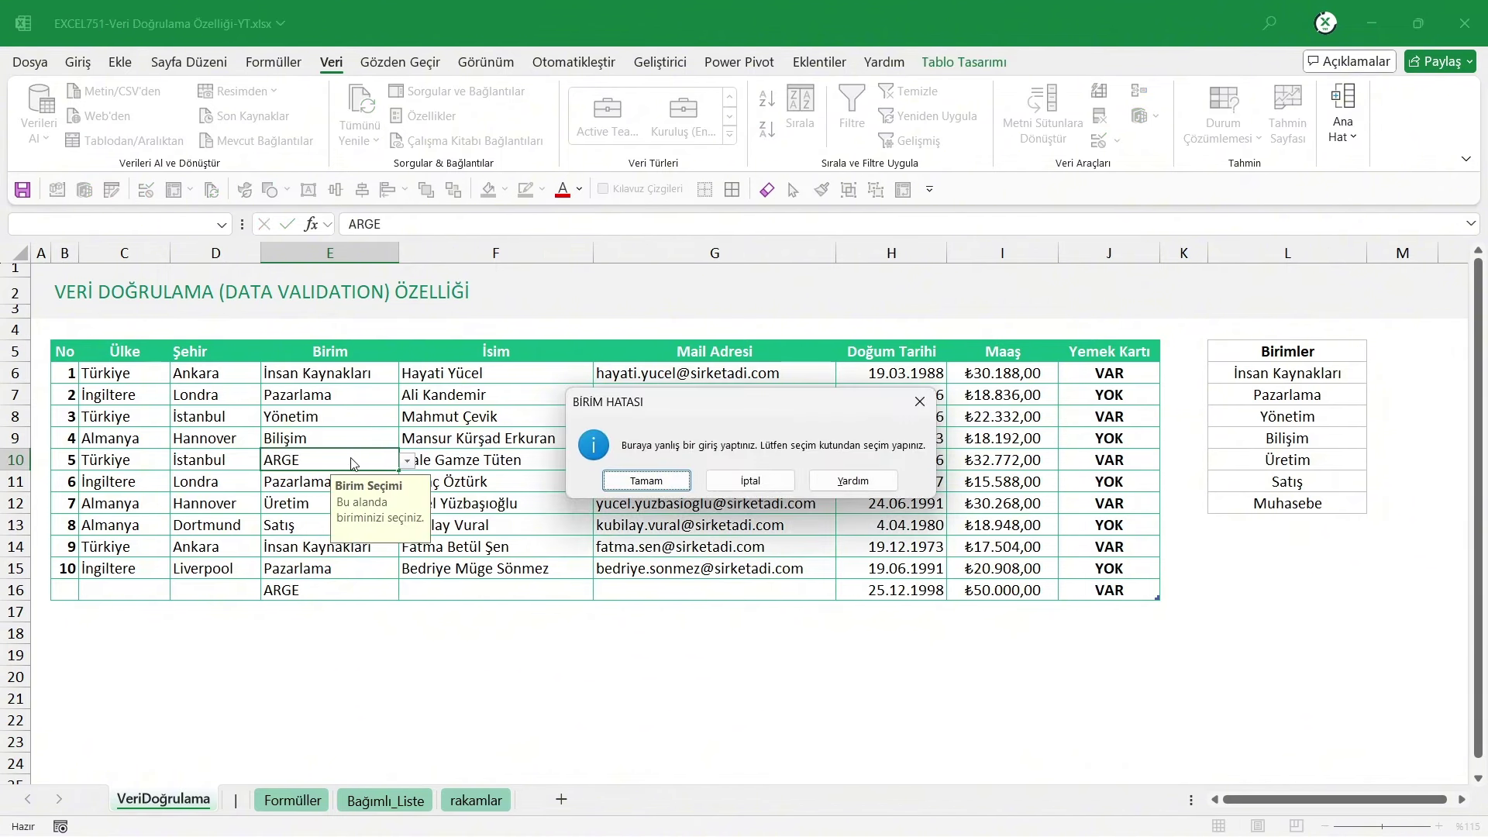
key(Return)
click(317, 409)
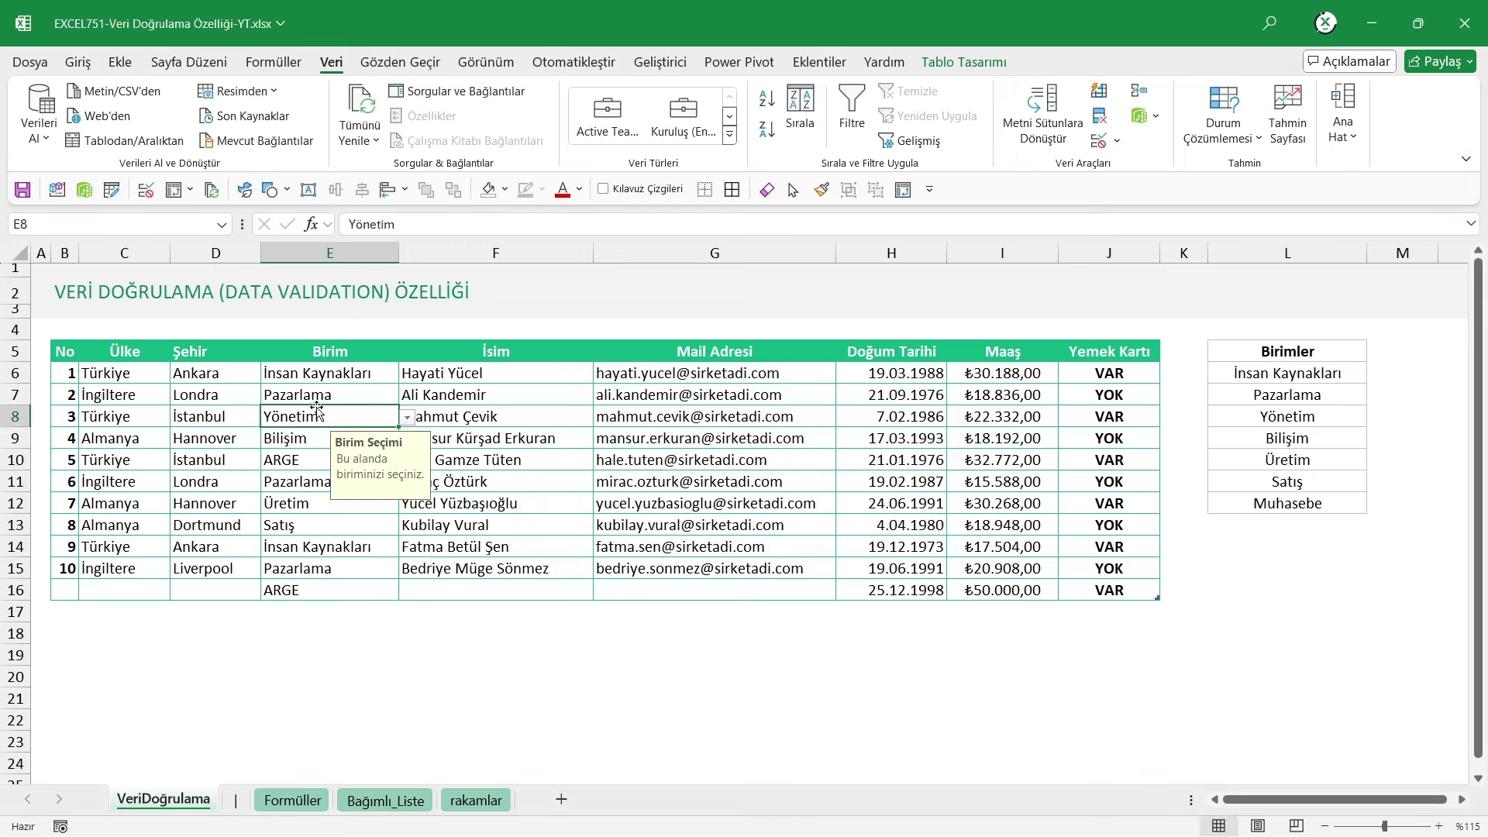
text(ARGE)
key(Return)
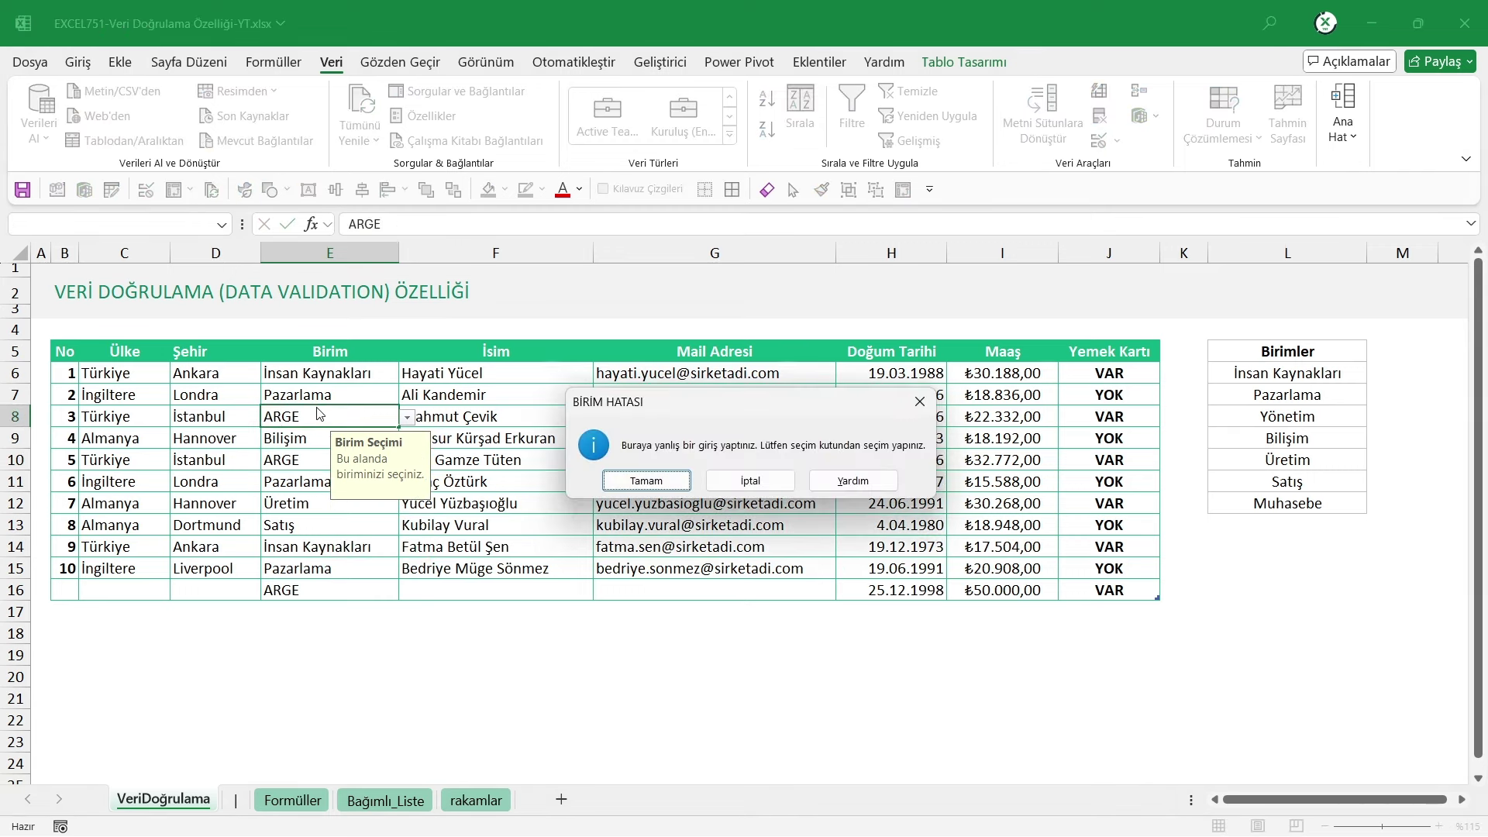
key(Return)
click(507, 424)
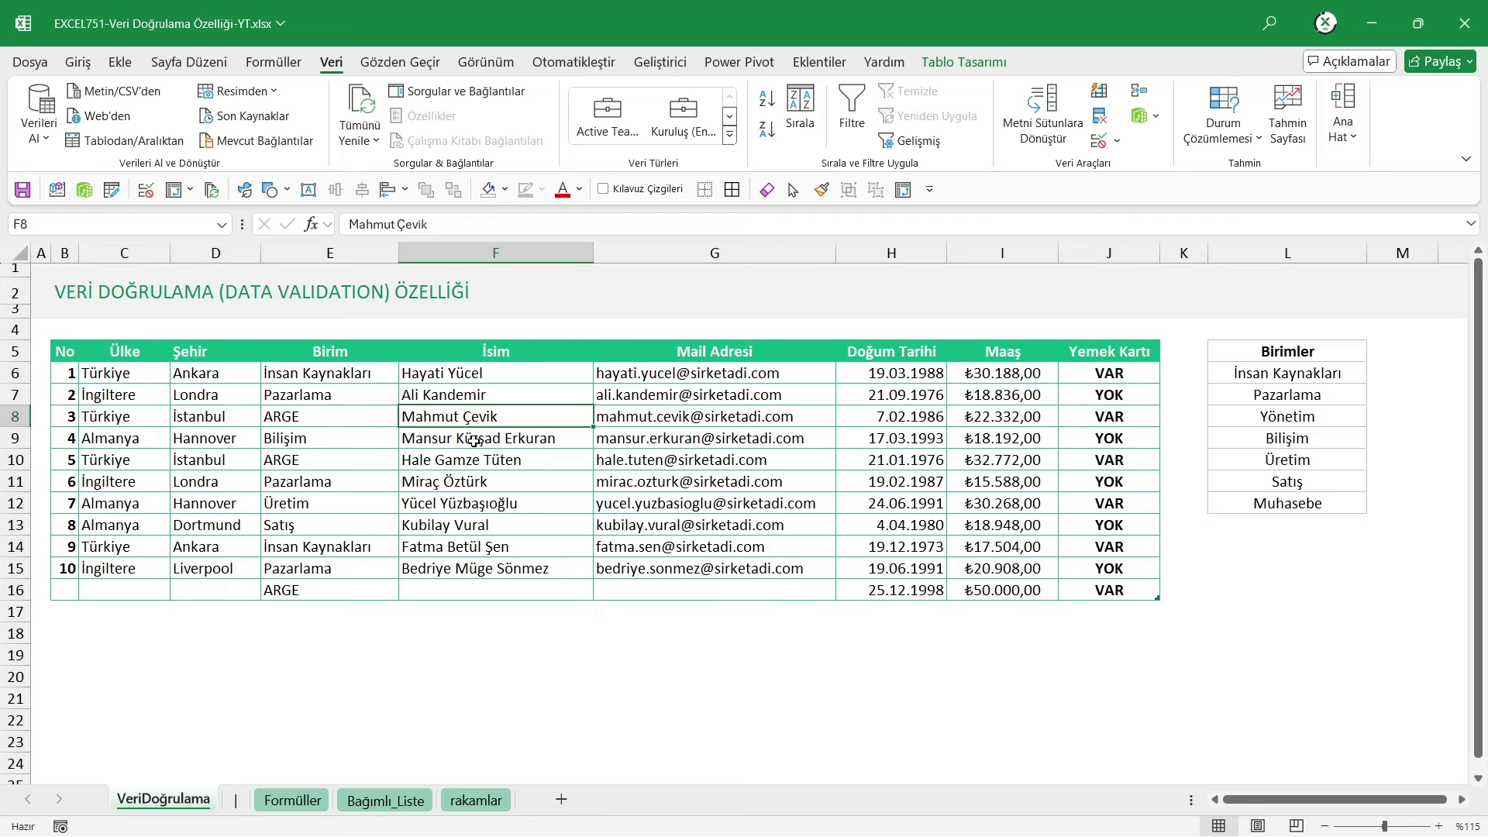
Step: Circle the invalid data, then change E8's Birim from ARGE to Yönetim
click(1119, 150)
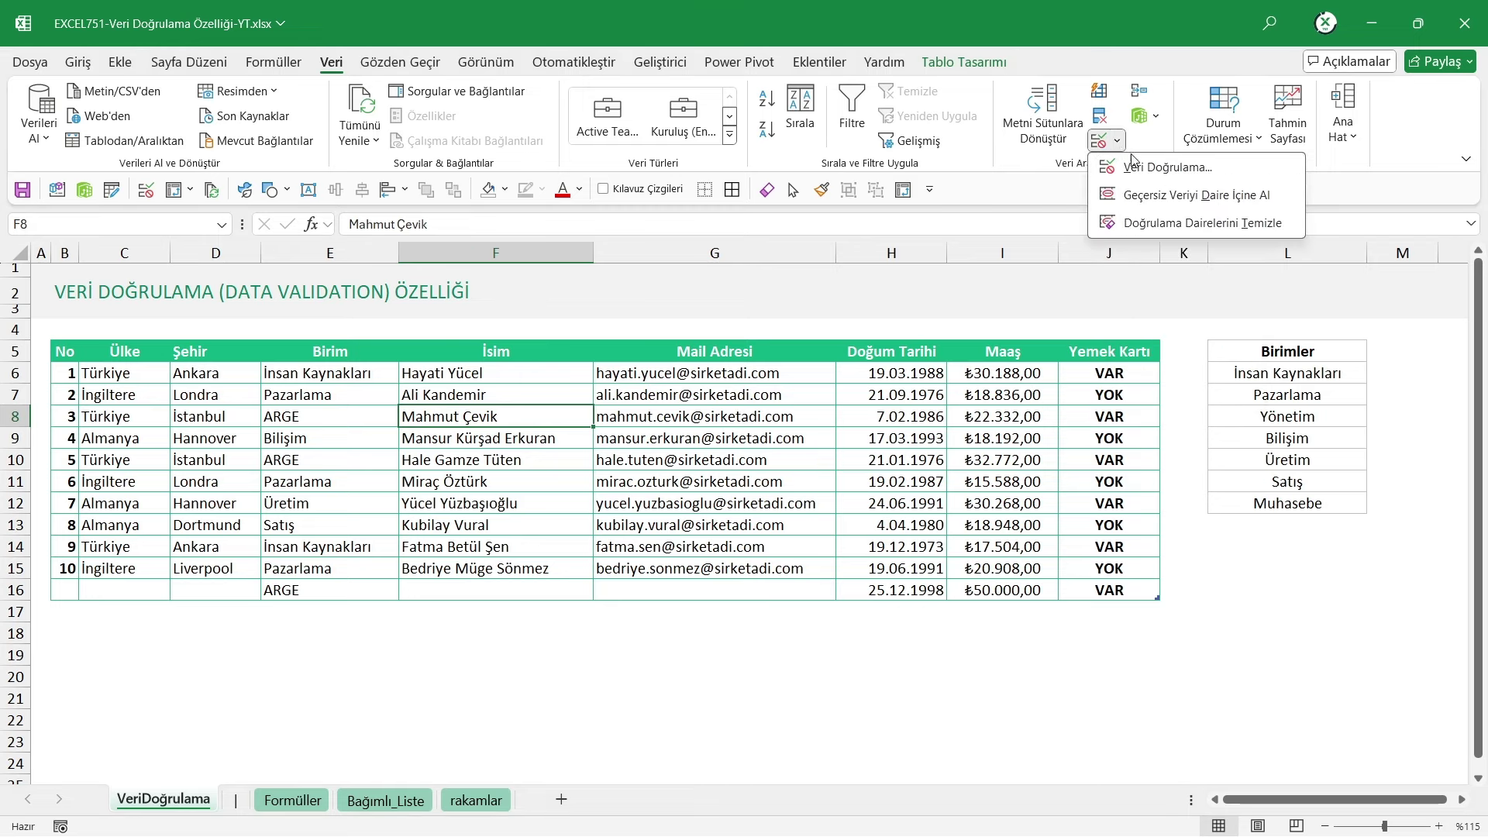
click(1208, 199)
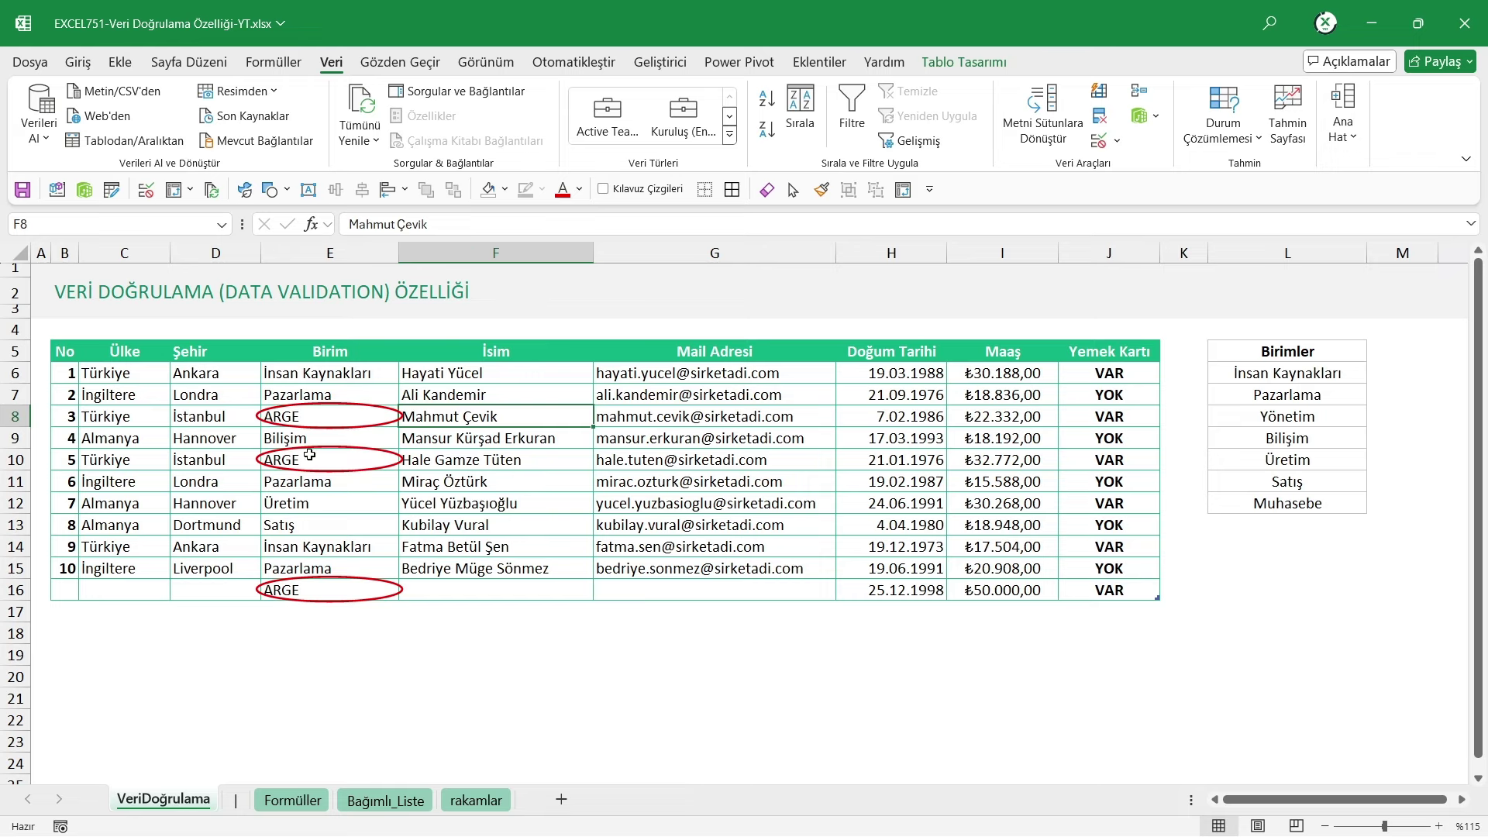
click(1117, 141)
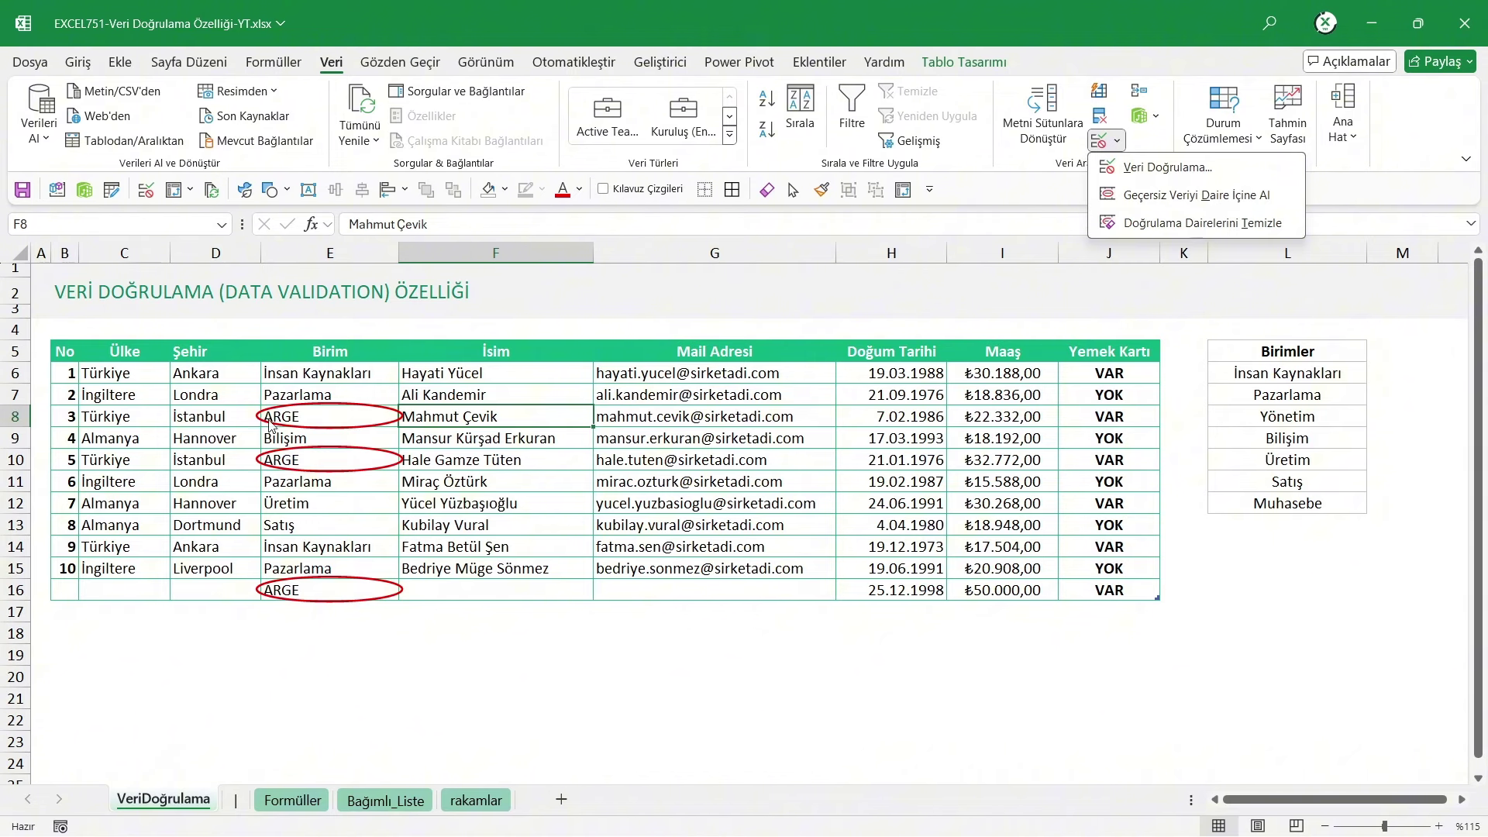
click(351, 411)
click(407, 417)
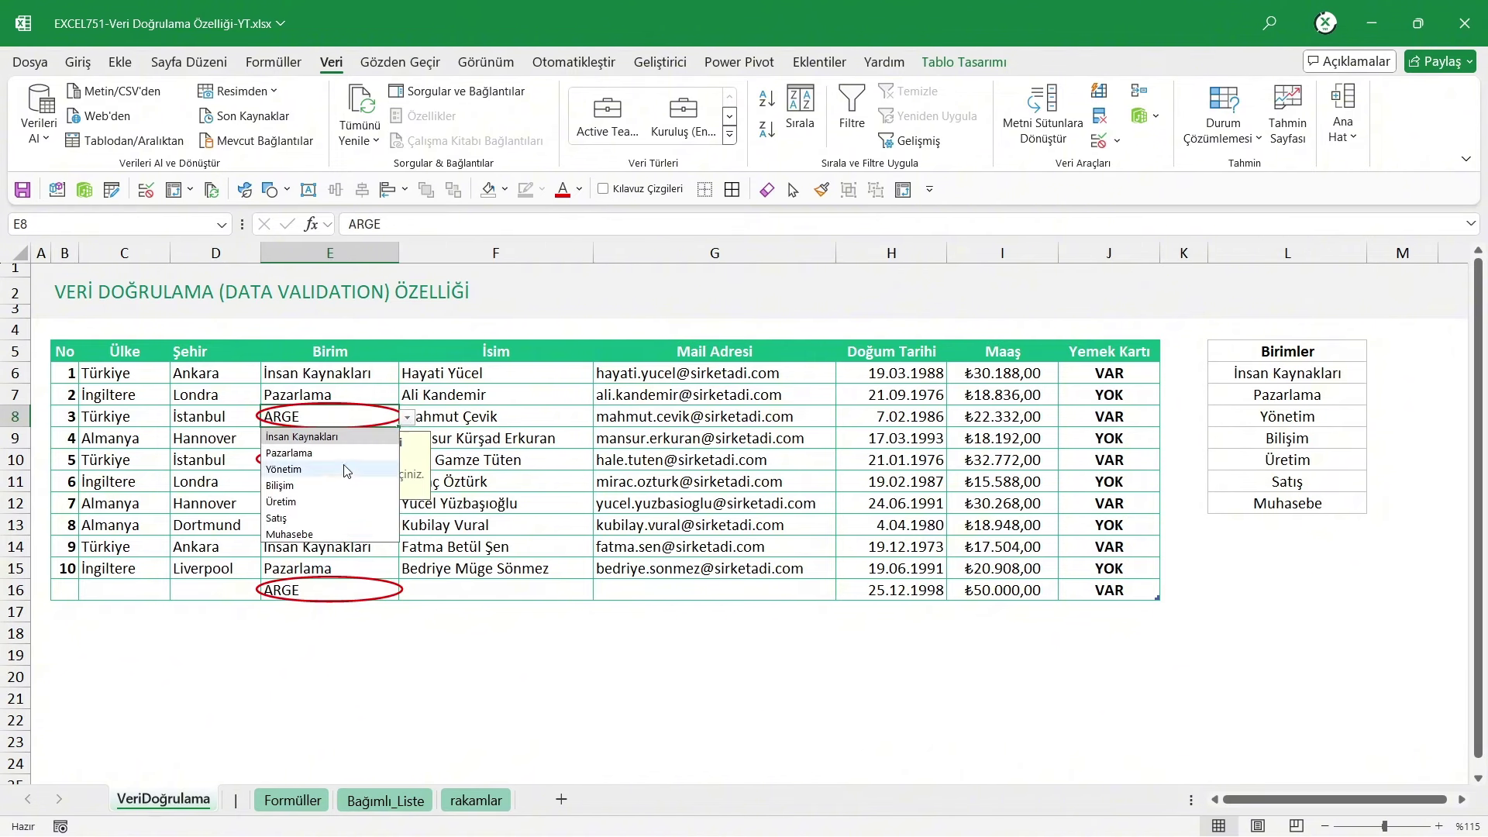
click(340, 469)
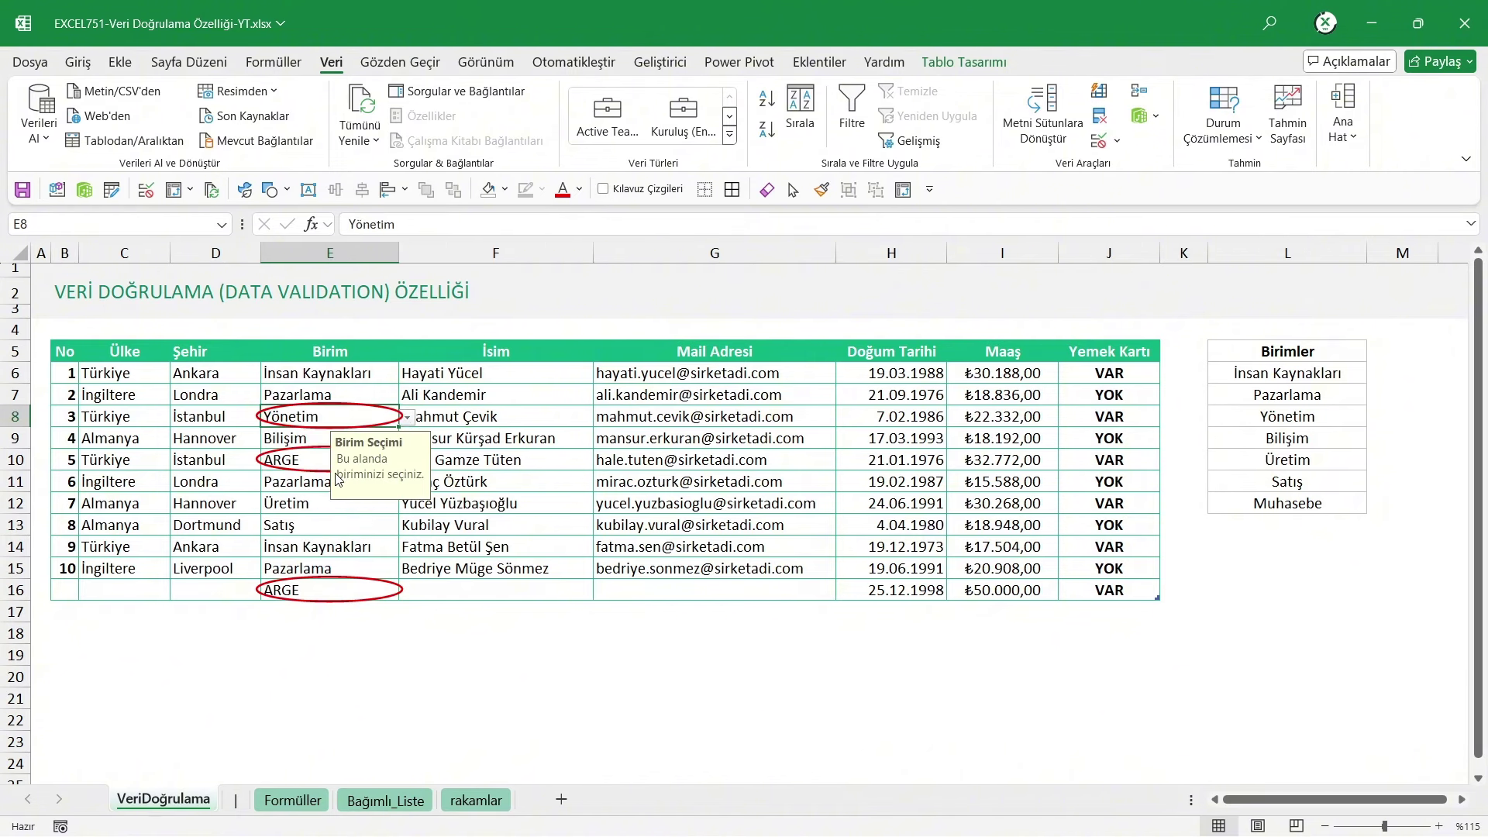
Step: Clear the validation circles, circle the remaining invalid Birim entries, then clear them again
click(1116, 140)
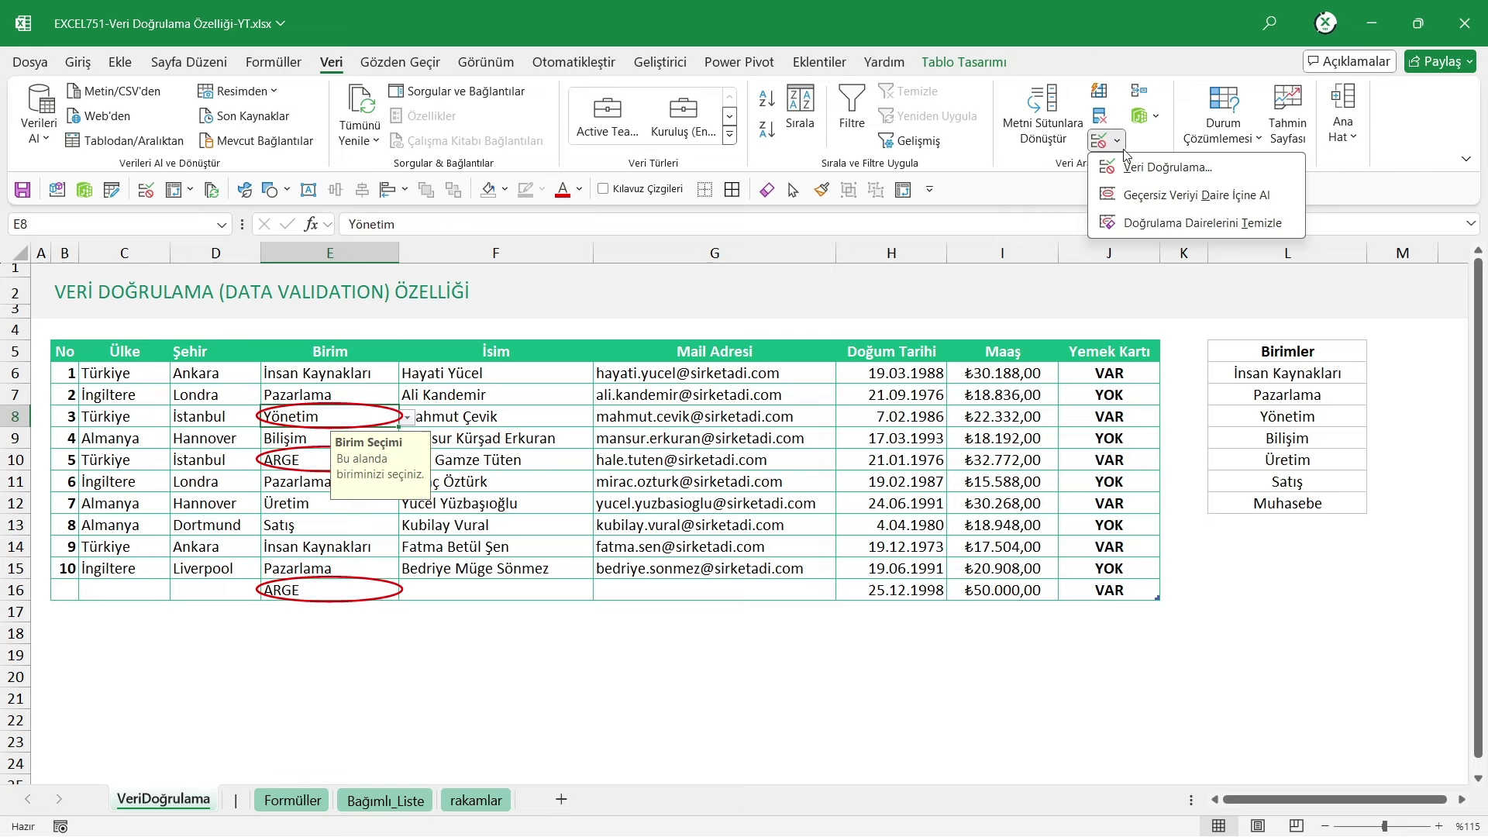
click(1176, 223)
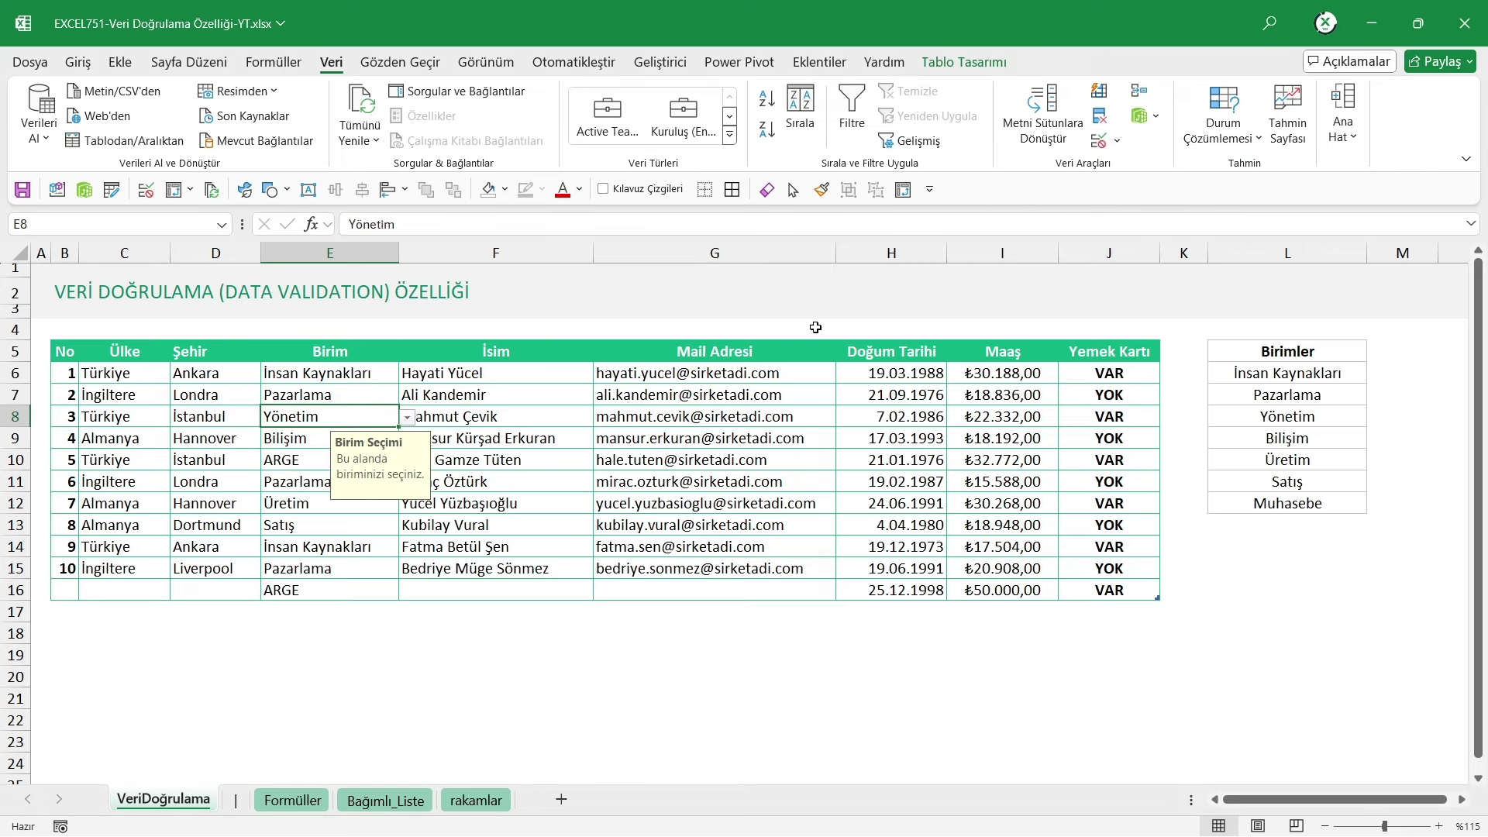
click(320, 516)
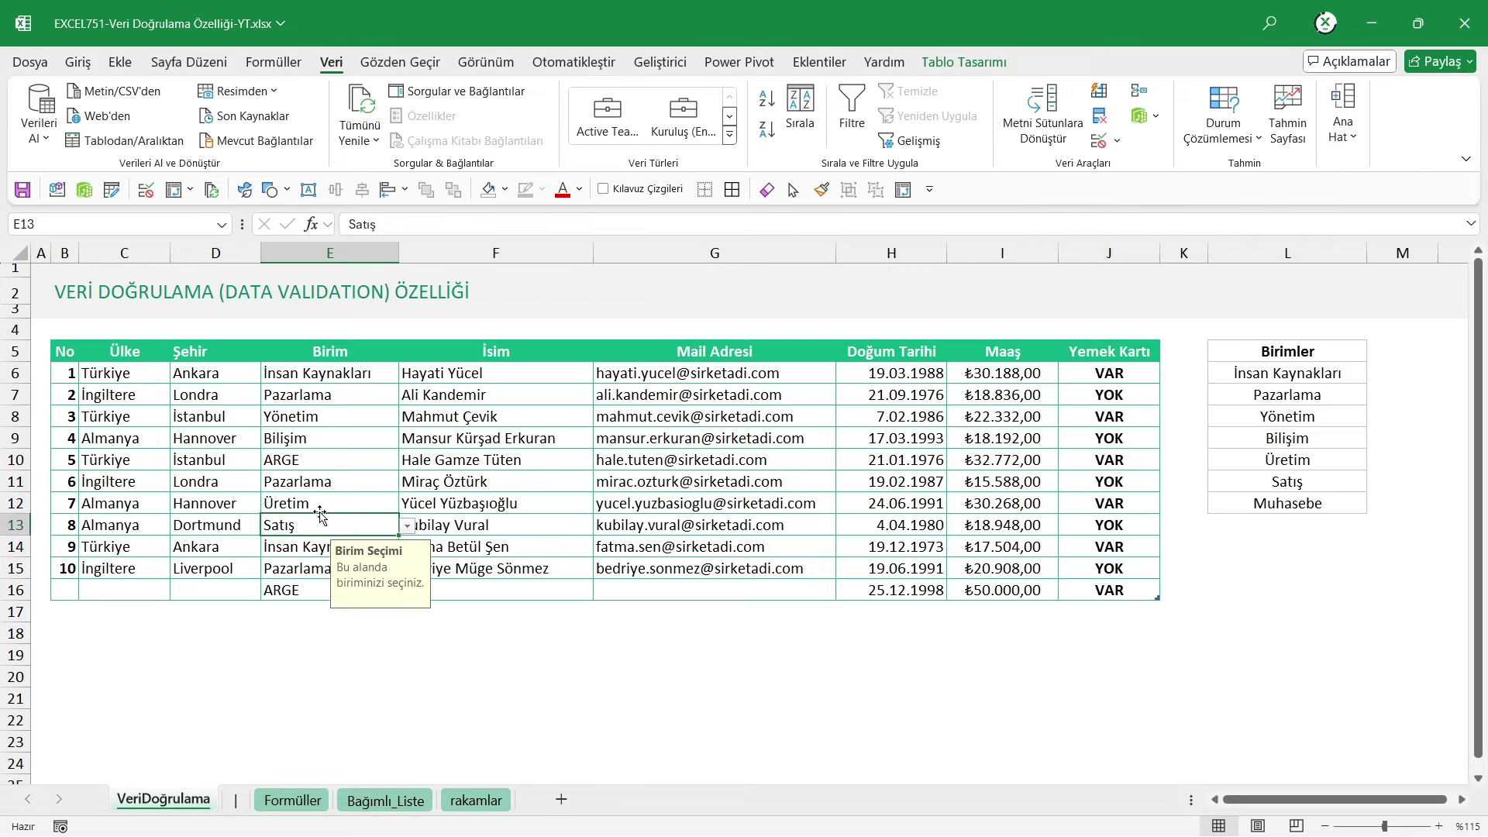
click(1116, 141)
click(1150, 192)
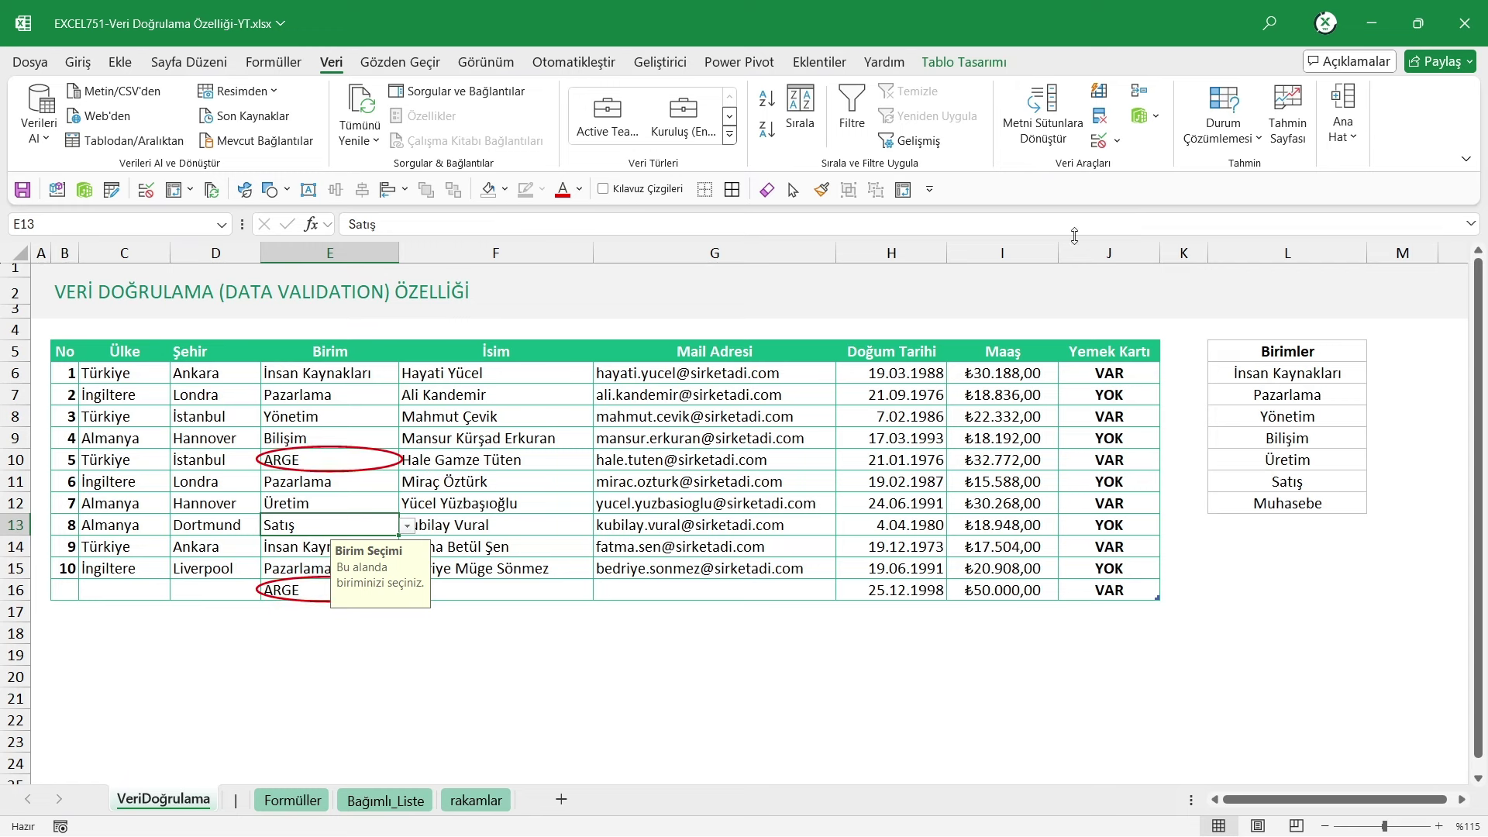
click(1115, 142)
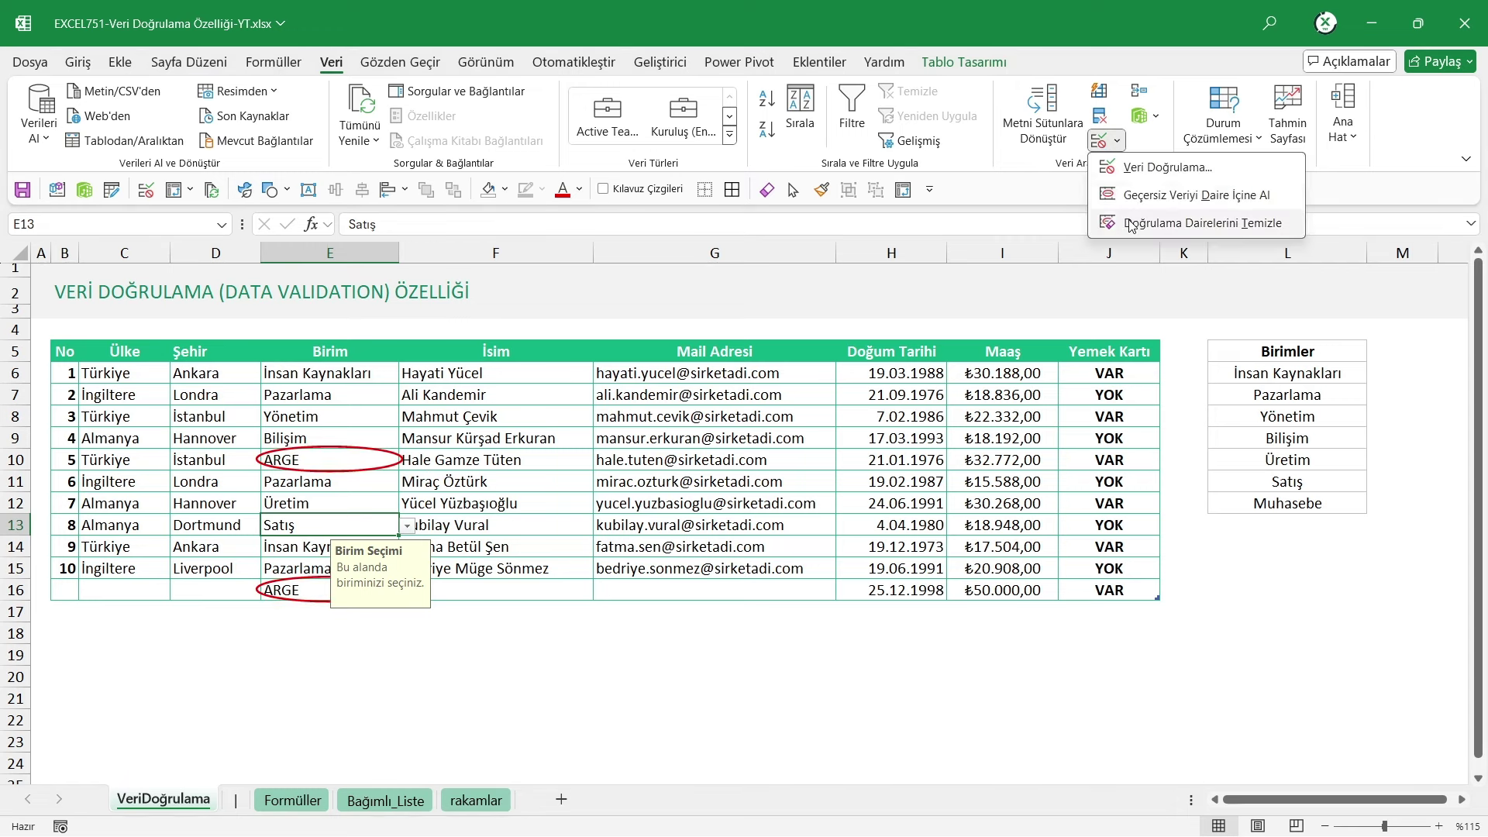
click(1192, 225)
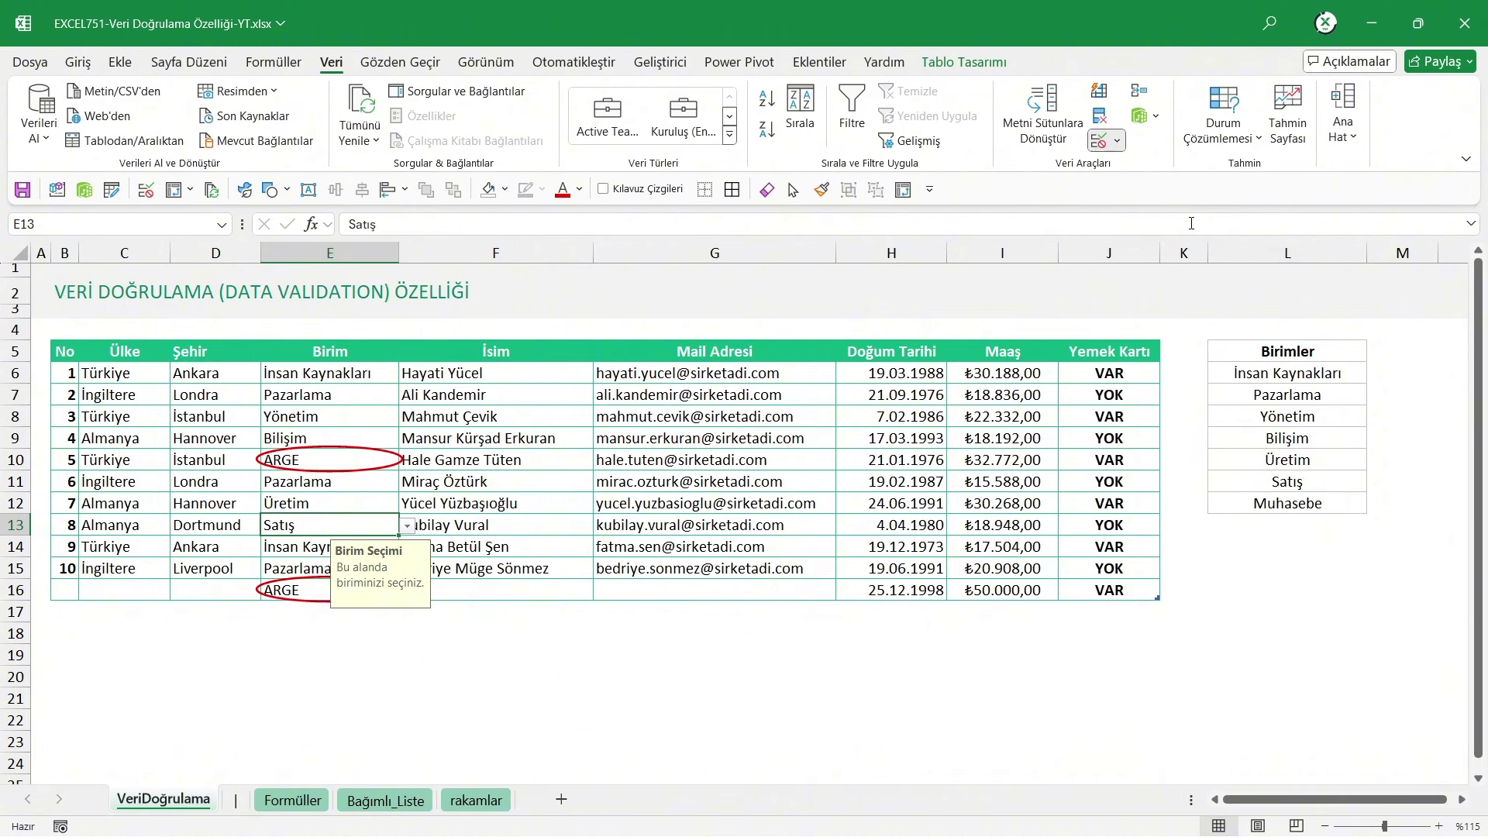
key(Right)
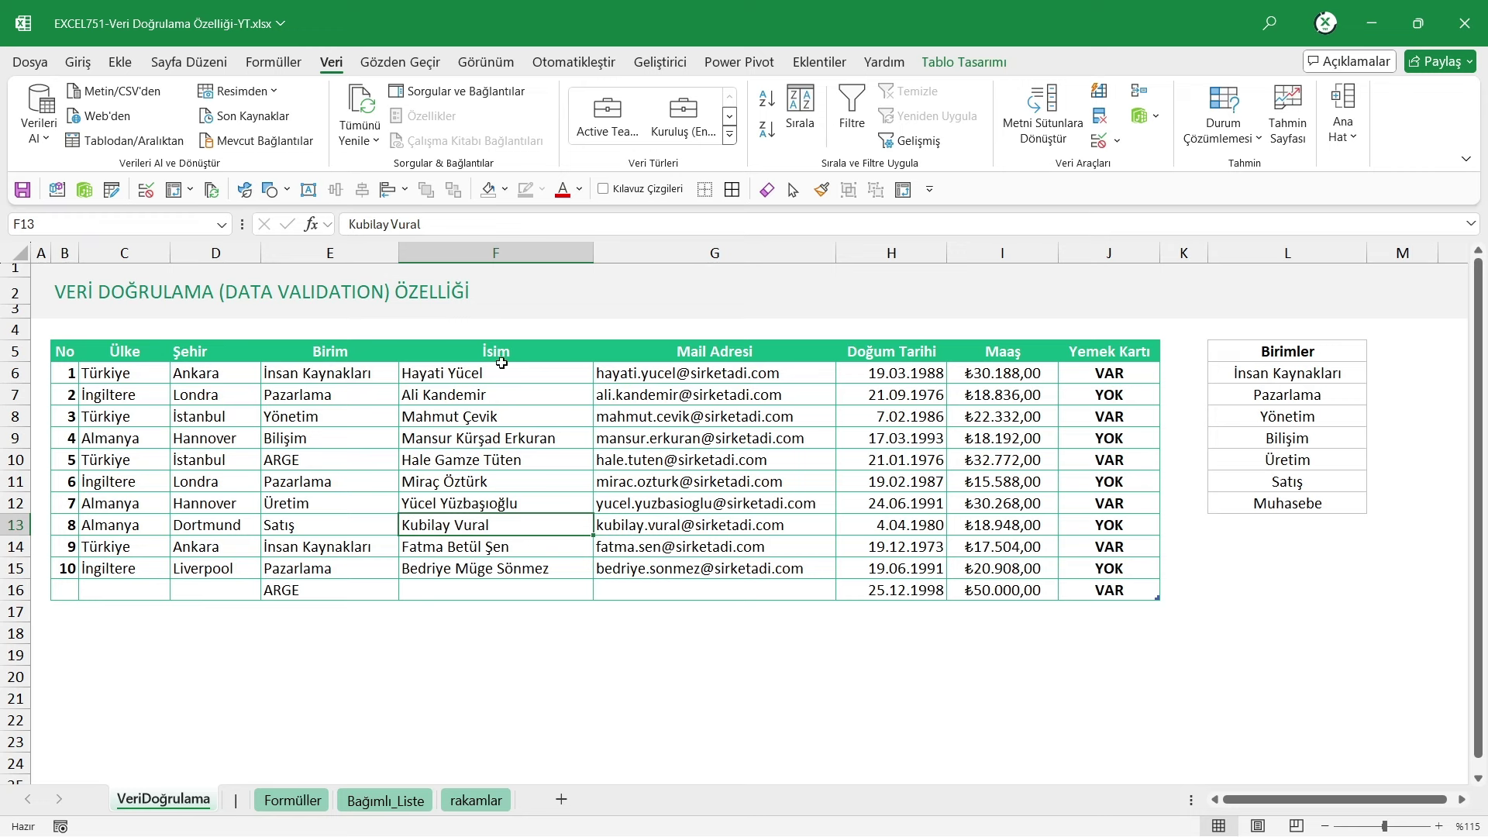
click(465, 588)
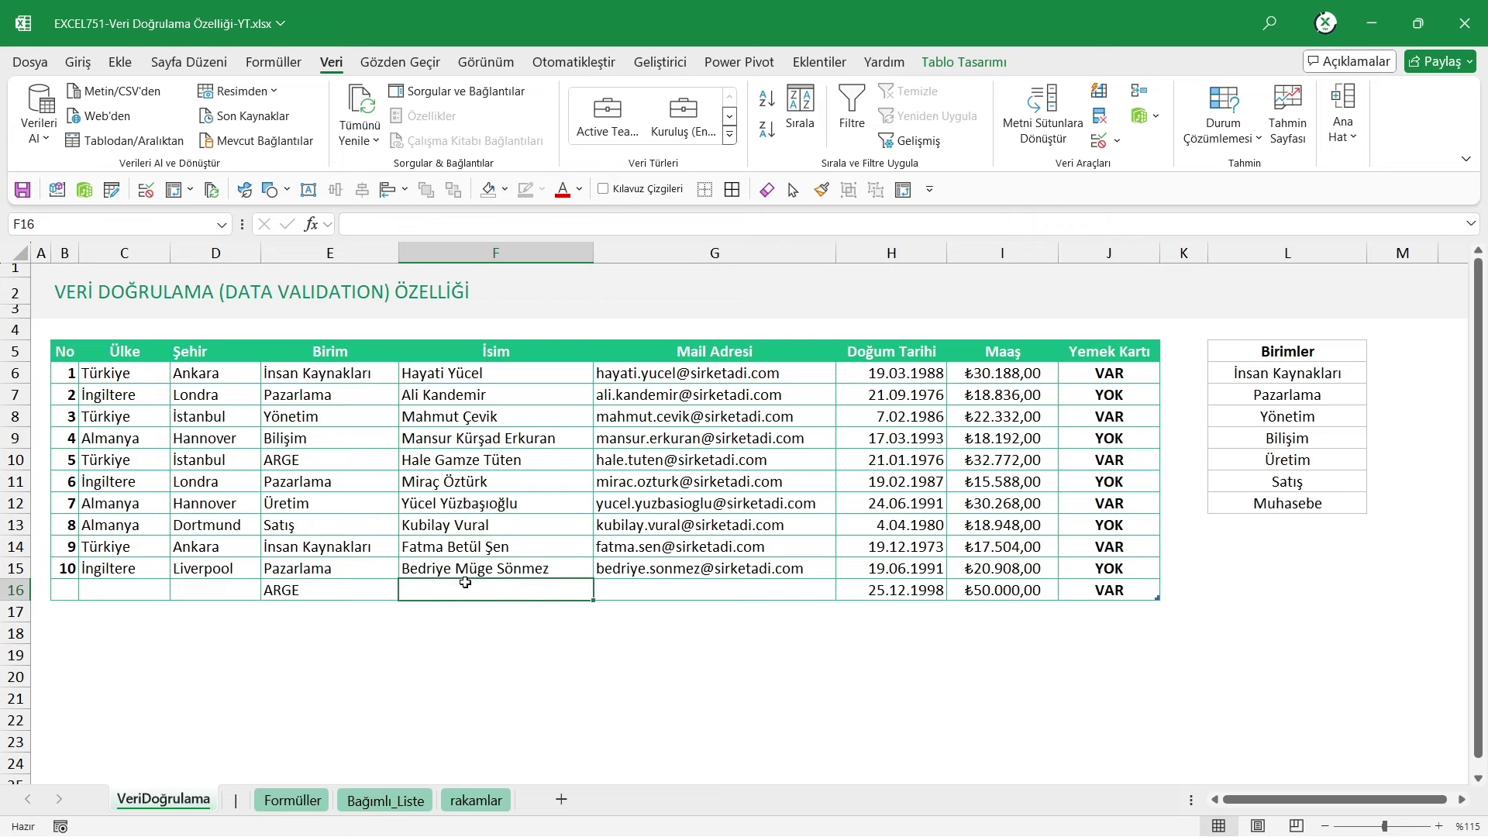
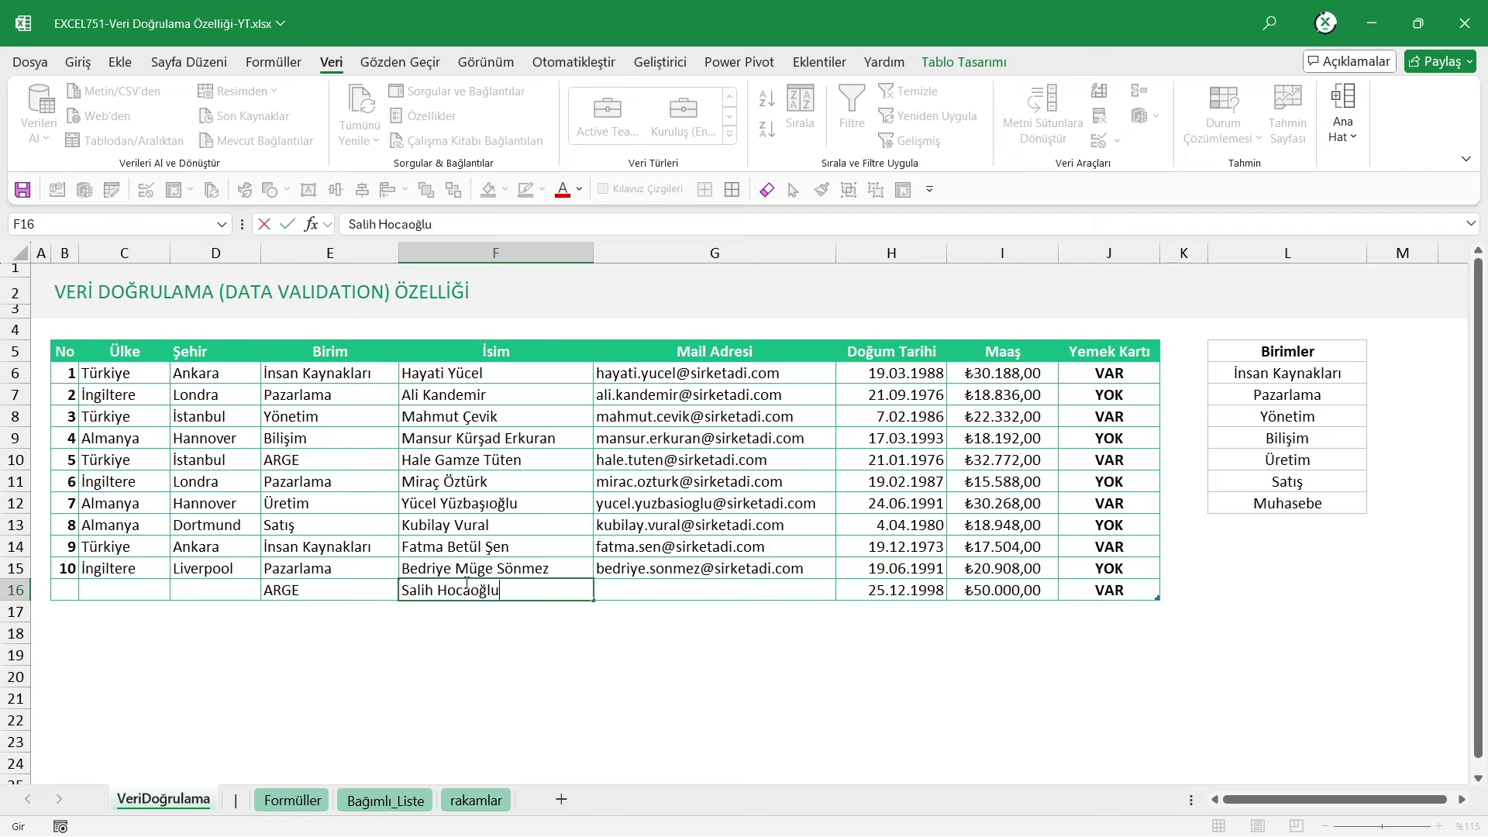
text(5)
key(Return)
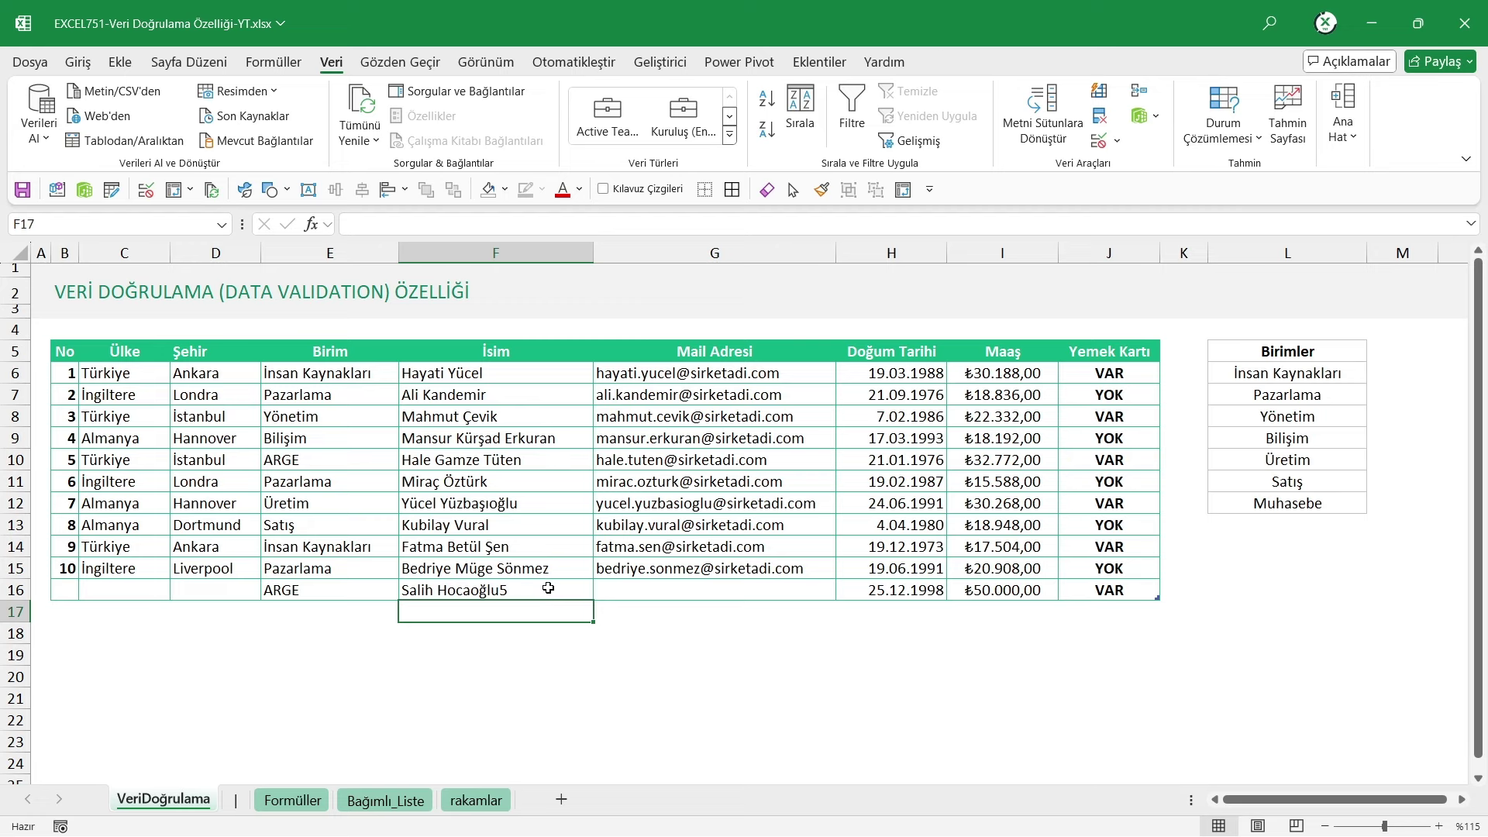
click(548, 588)
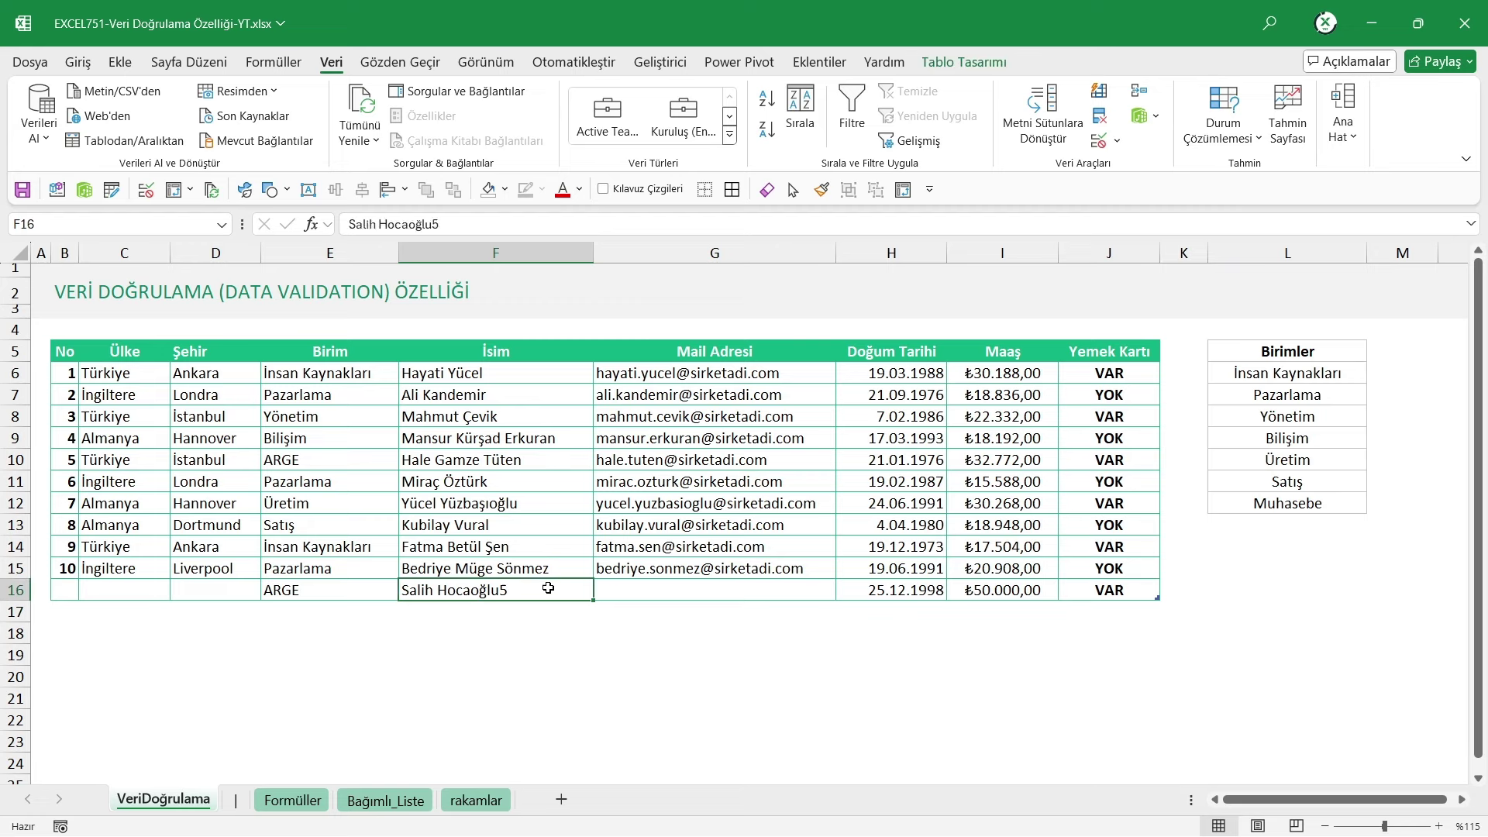
key(Delete)
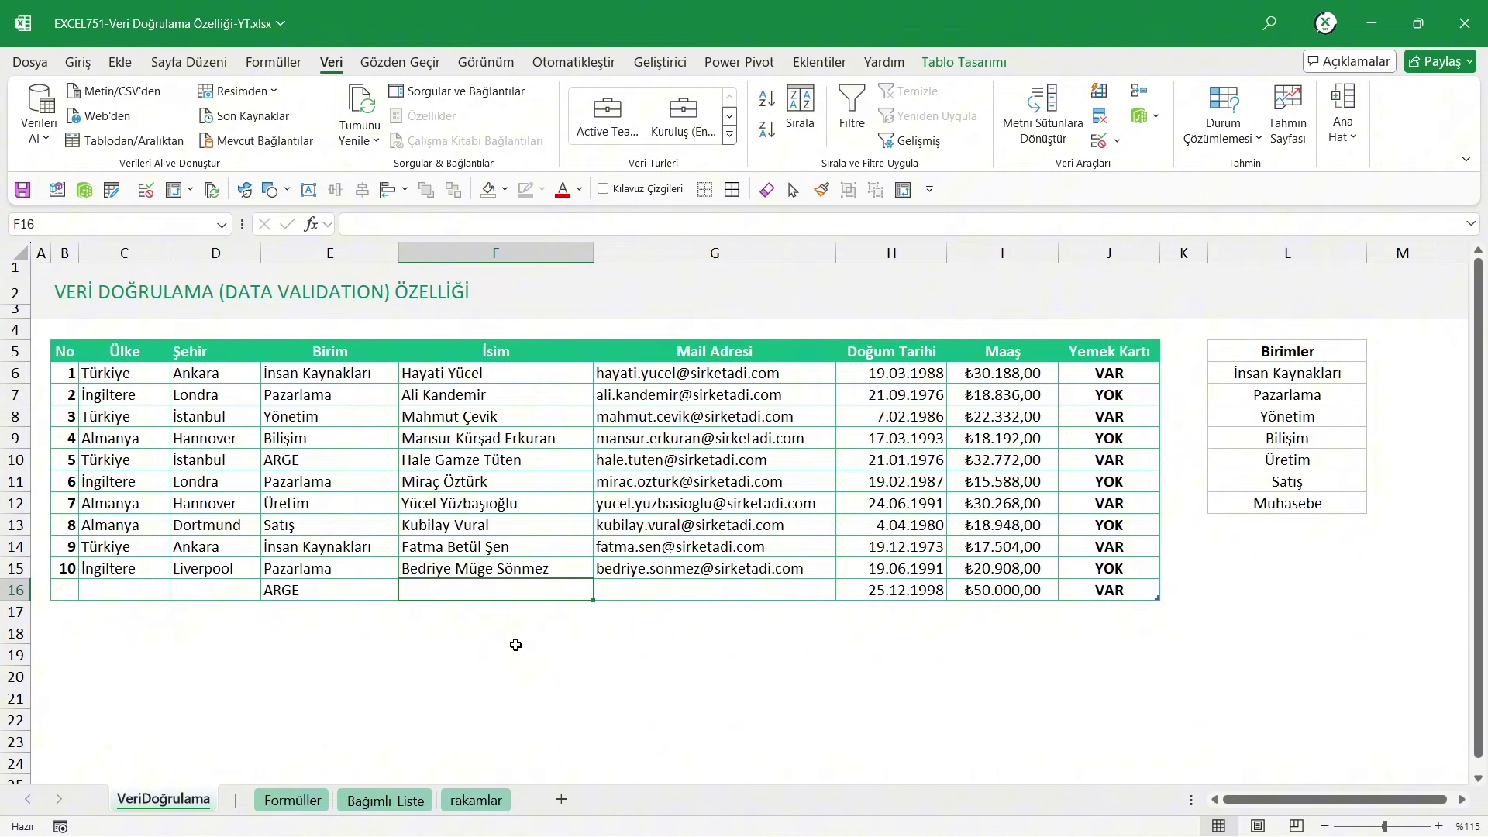
Step: Enter a sample name in E21 and add the digit 5 to it
scroll(335, 624, down, 2)
scroll(335, 625, up, 2)
scroll(351, 612, up, 2)
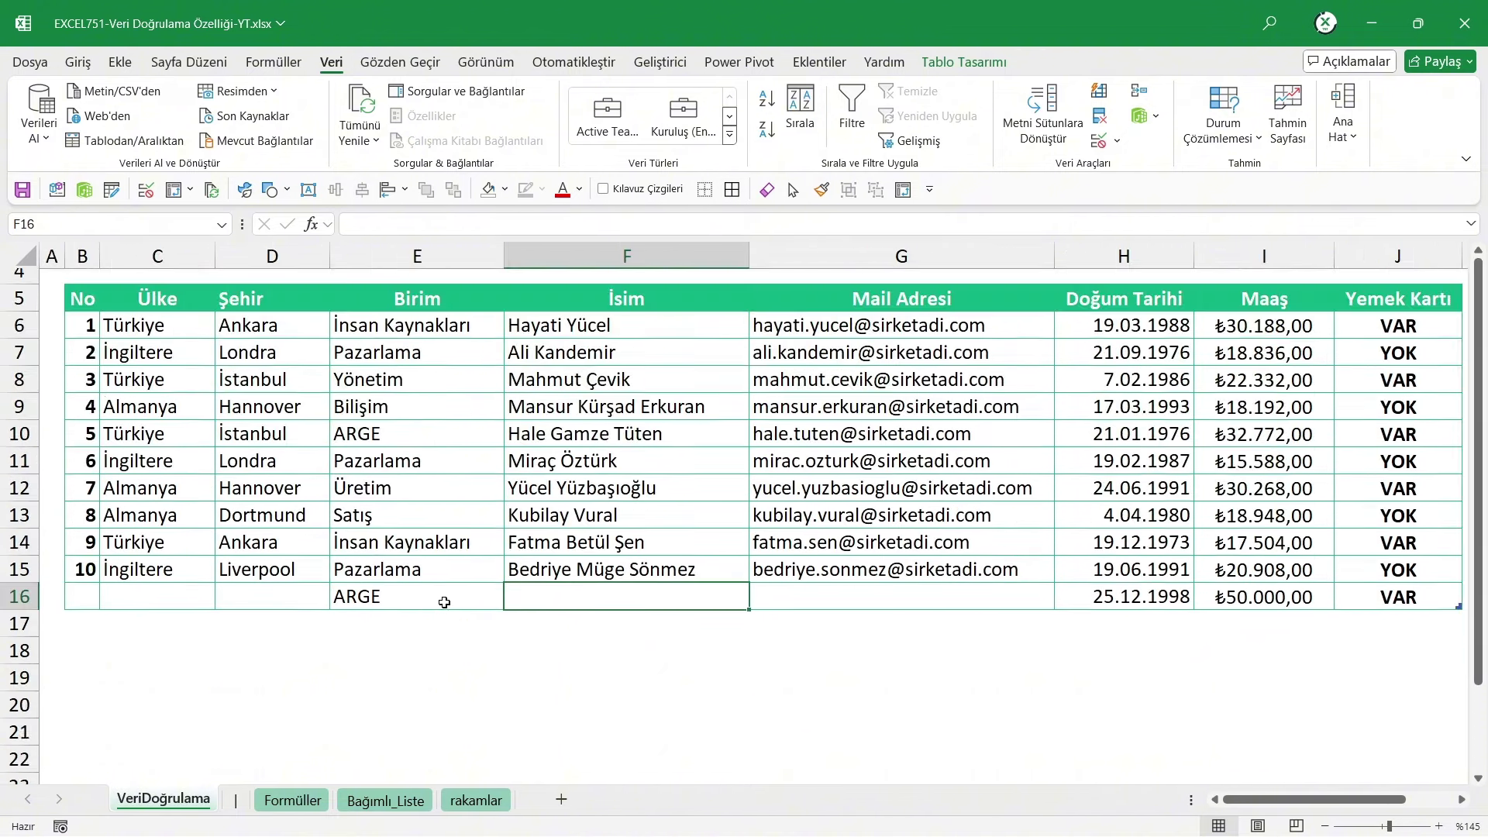
scroll(434, 601, down, 2)
click(394, 560)
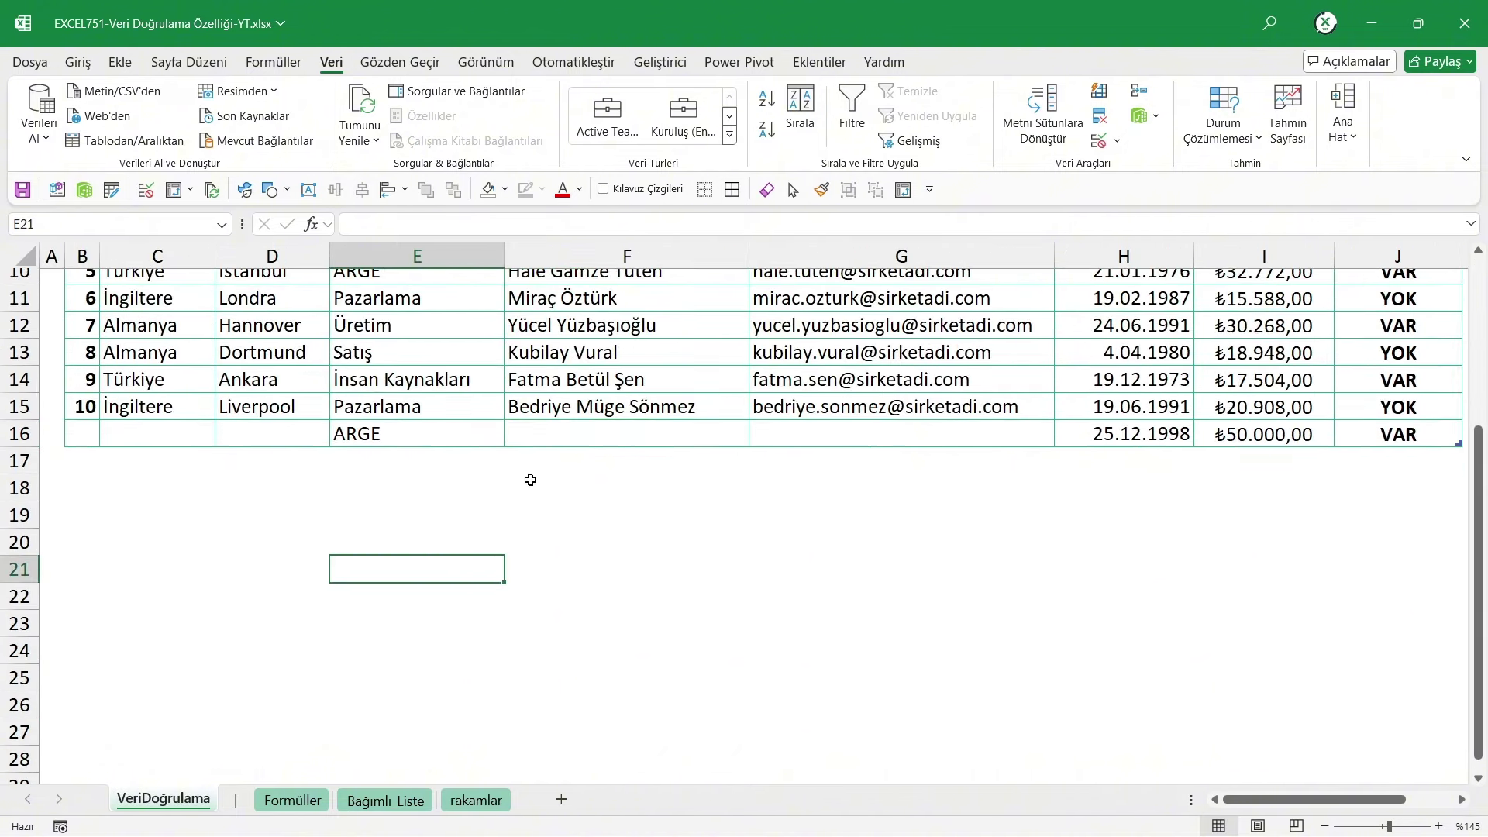
text(sa)
key(BackSpace)
key(BackSpace)
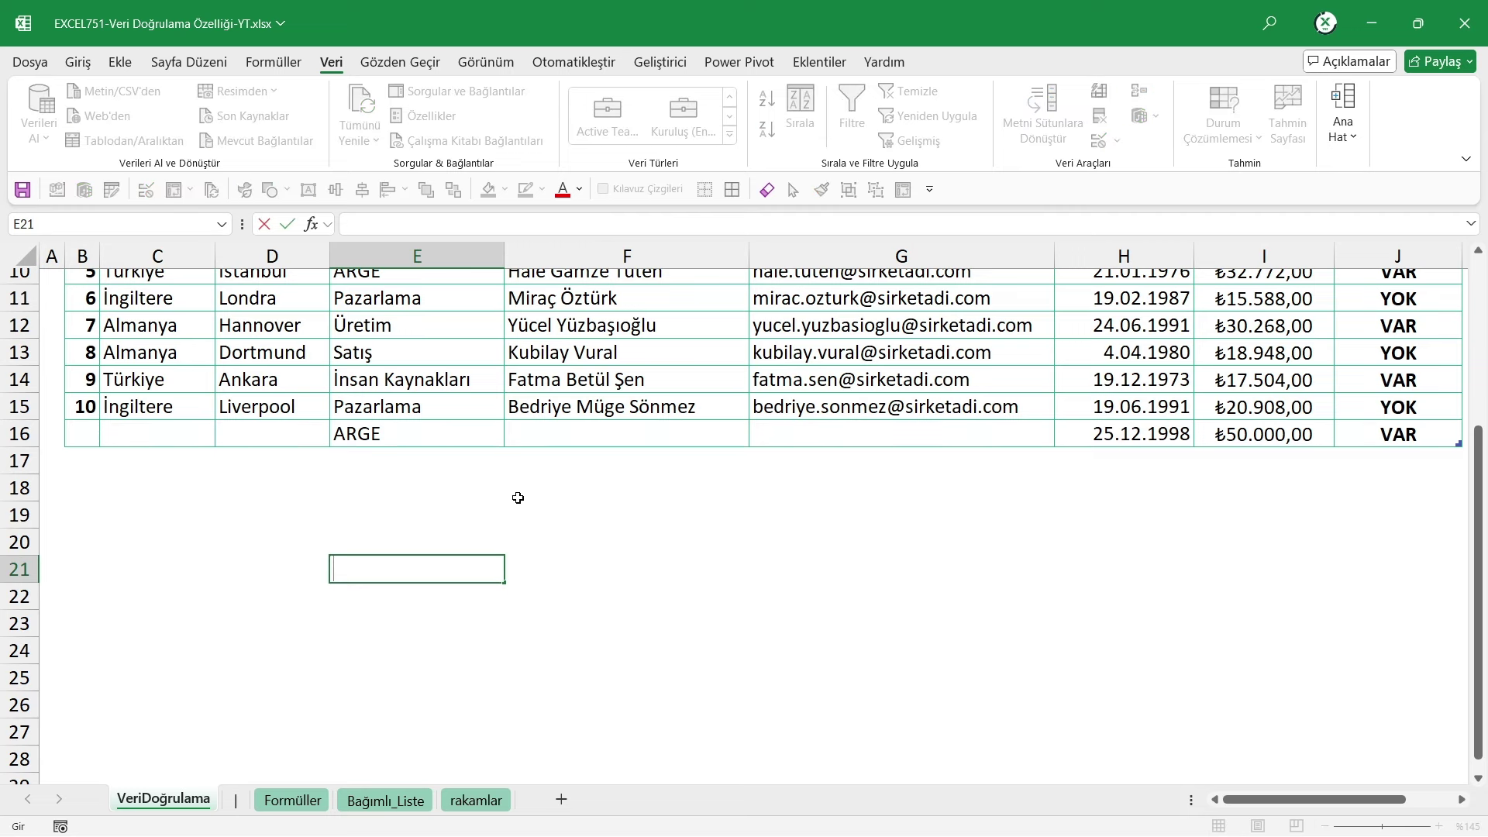
key(F2)
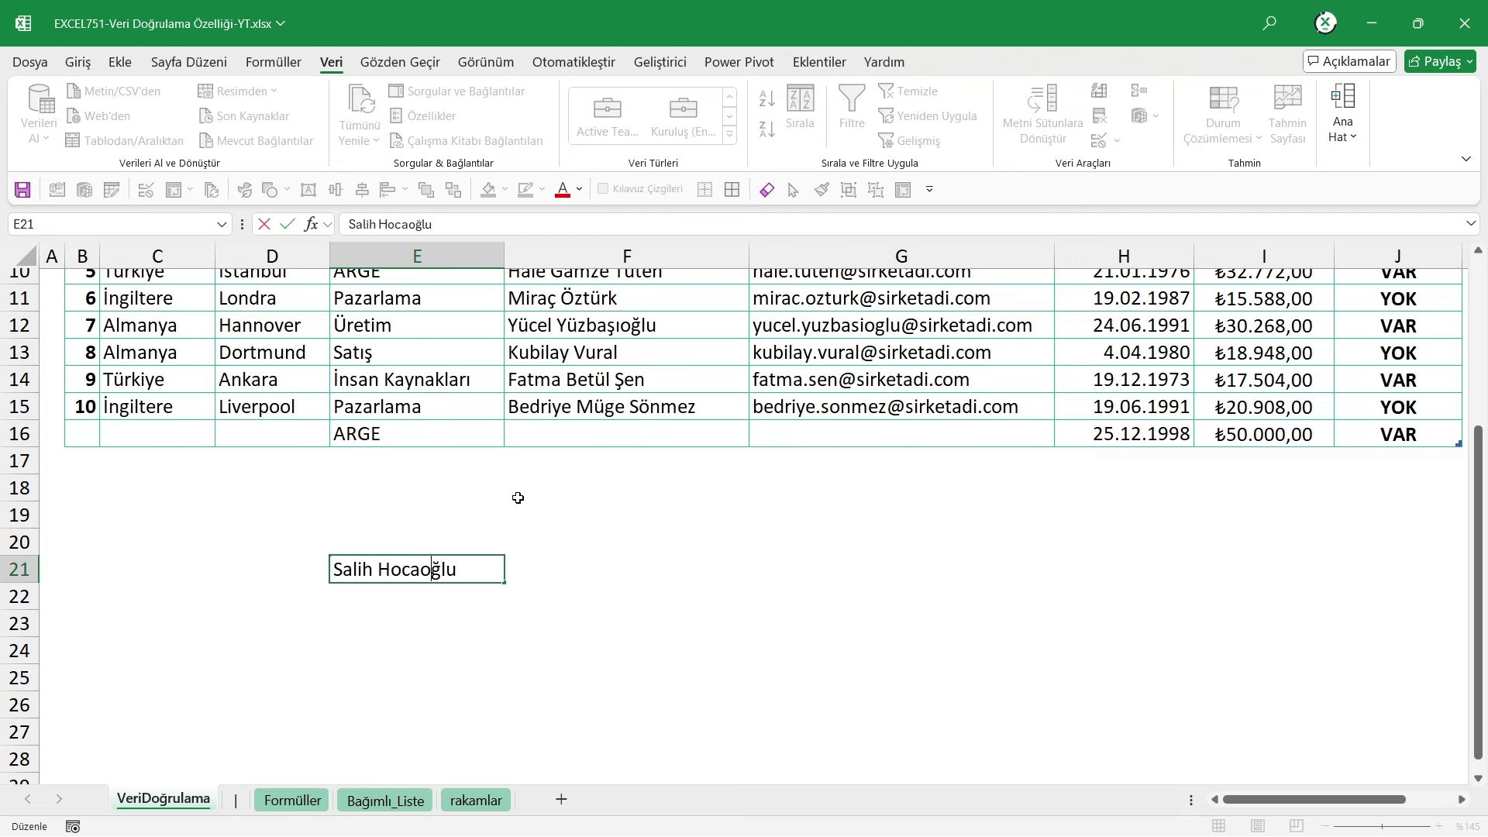
text(5)
key(Tab)
Step: Enter =MBUL("5";E21) in F21, which returns 12
text(=)
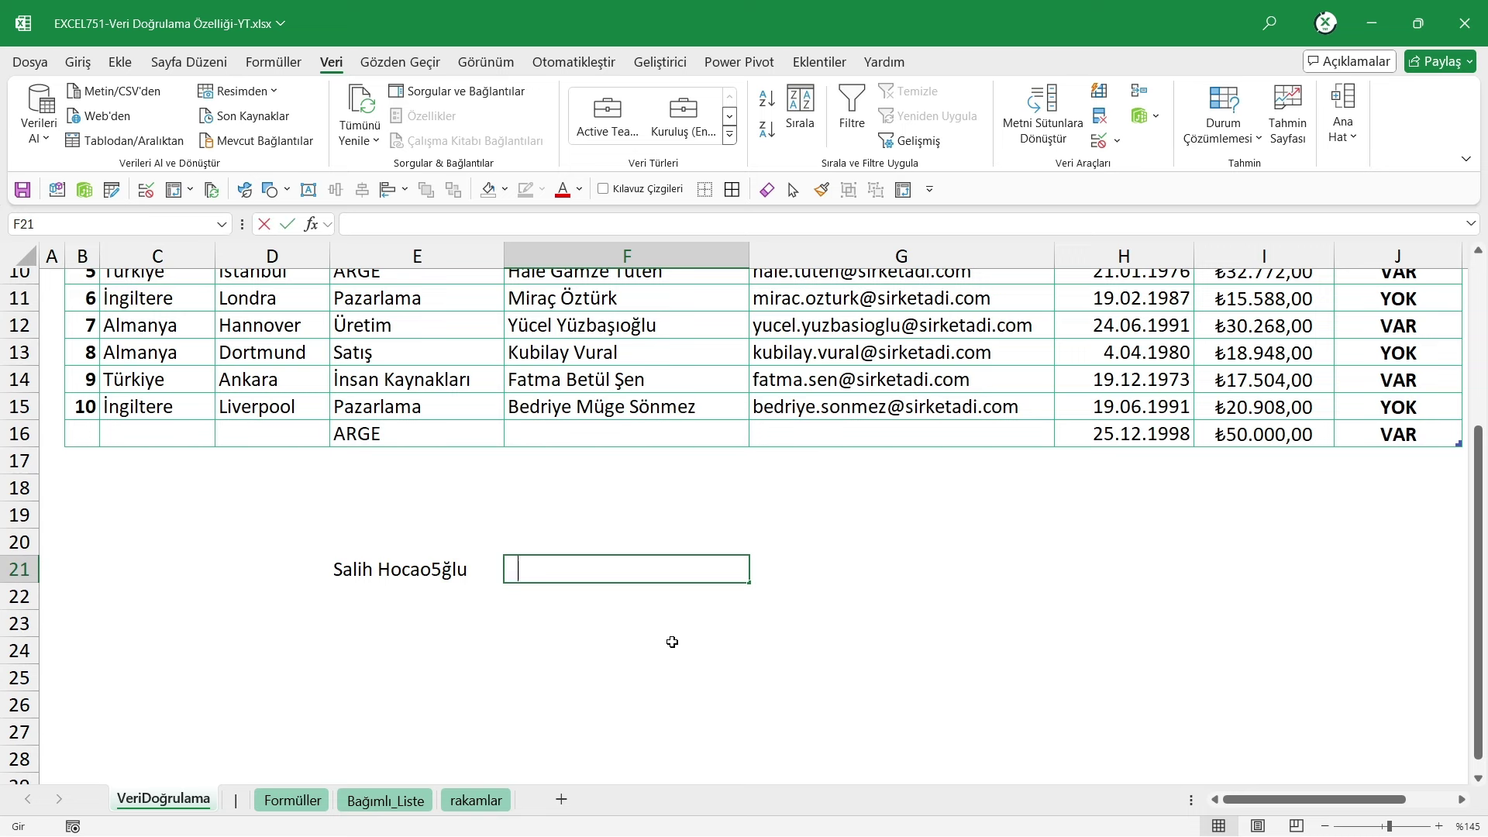
text(MBUL()
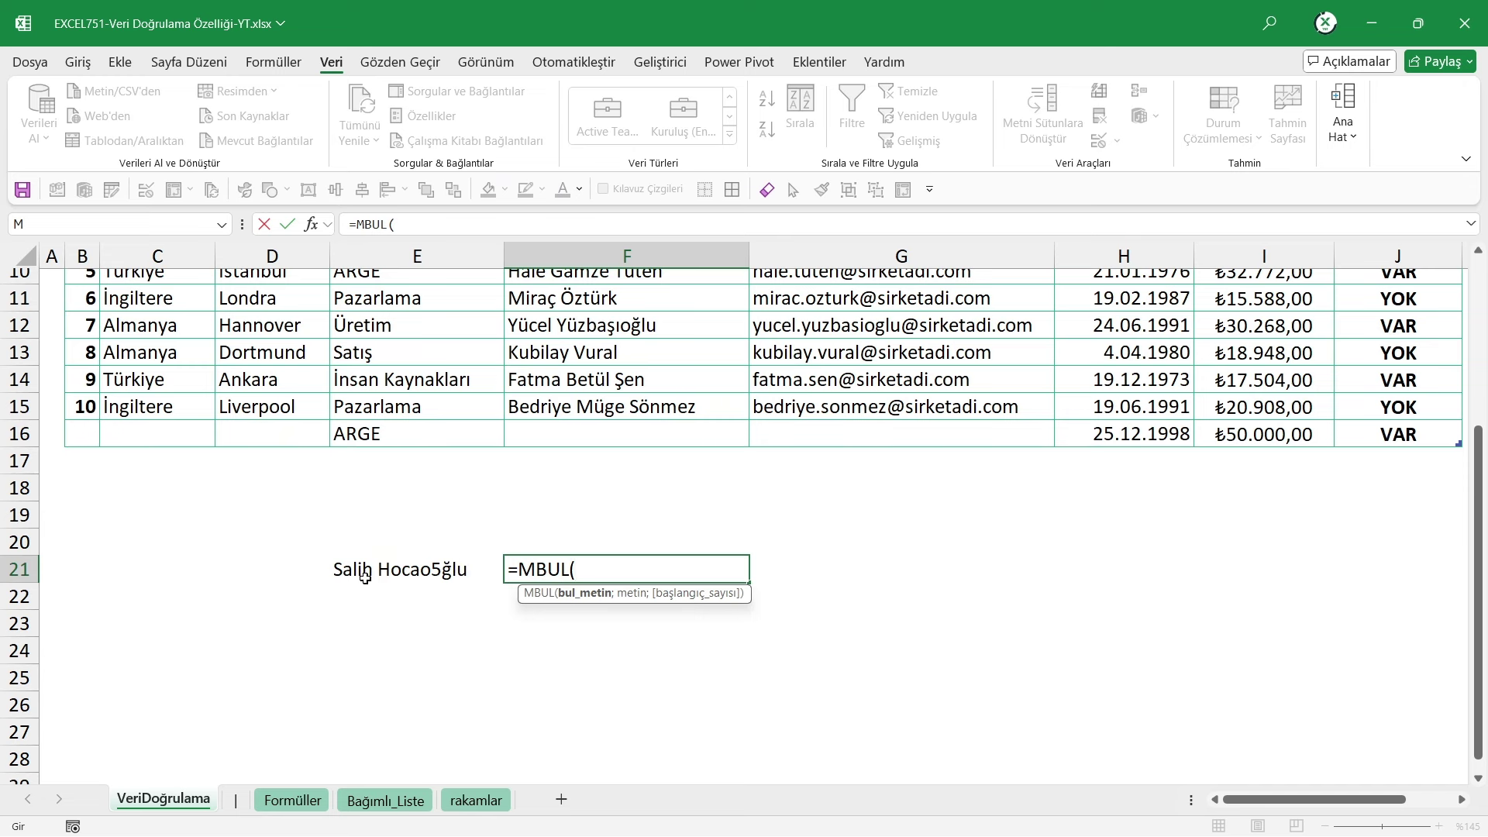
text("5")
text(;)
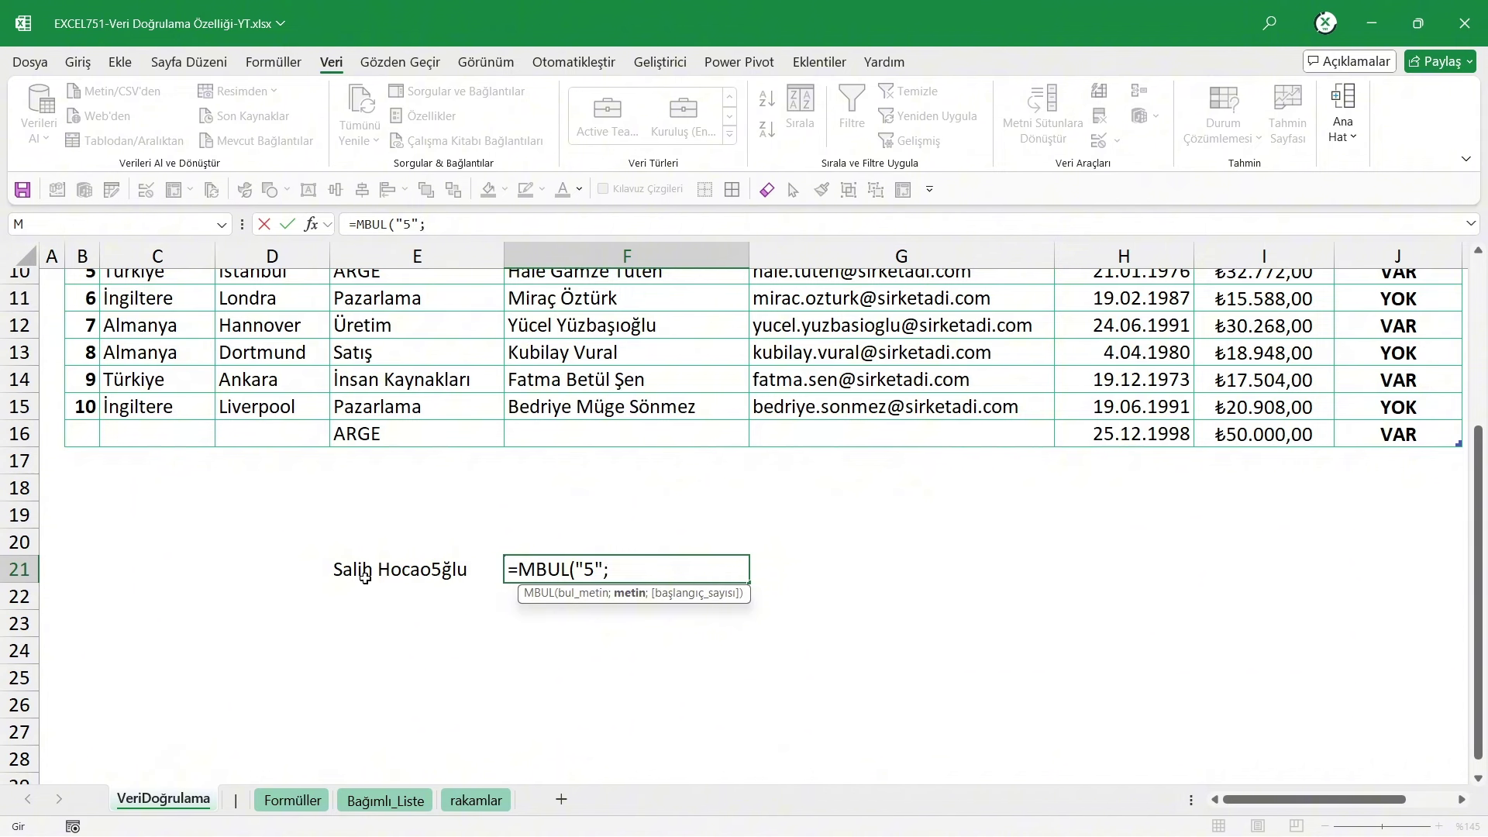
click(365, 575)
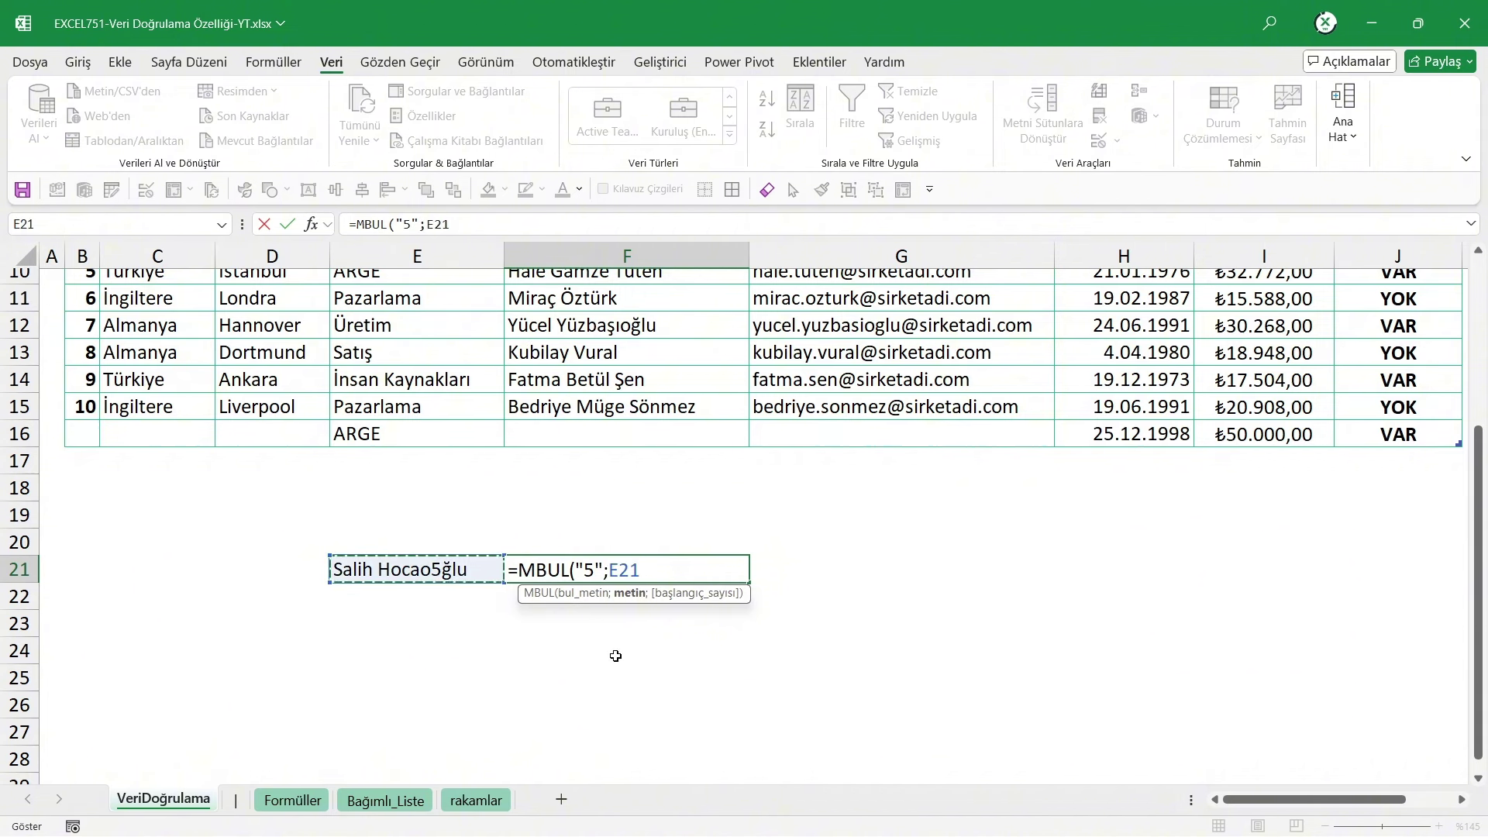
text())
key(Return)
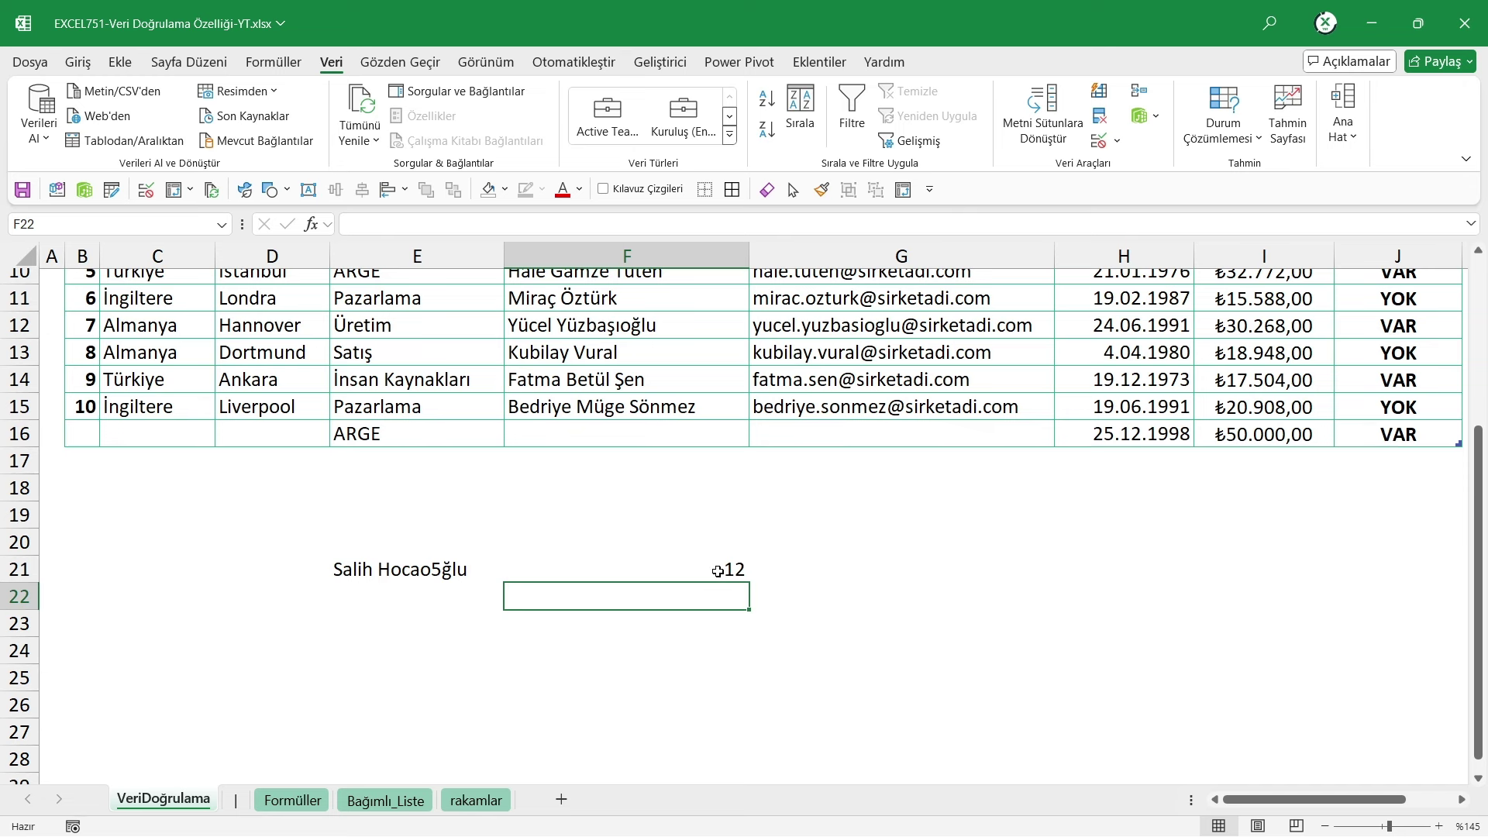
Step: Replace the "5" in F21's MBUL formula with the digit array {0;1;2;3;4;5;6;7;8;9}
double_click(718, 571)
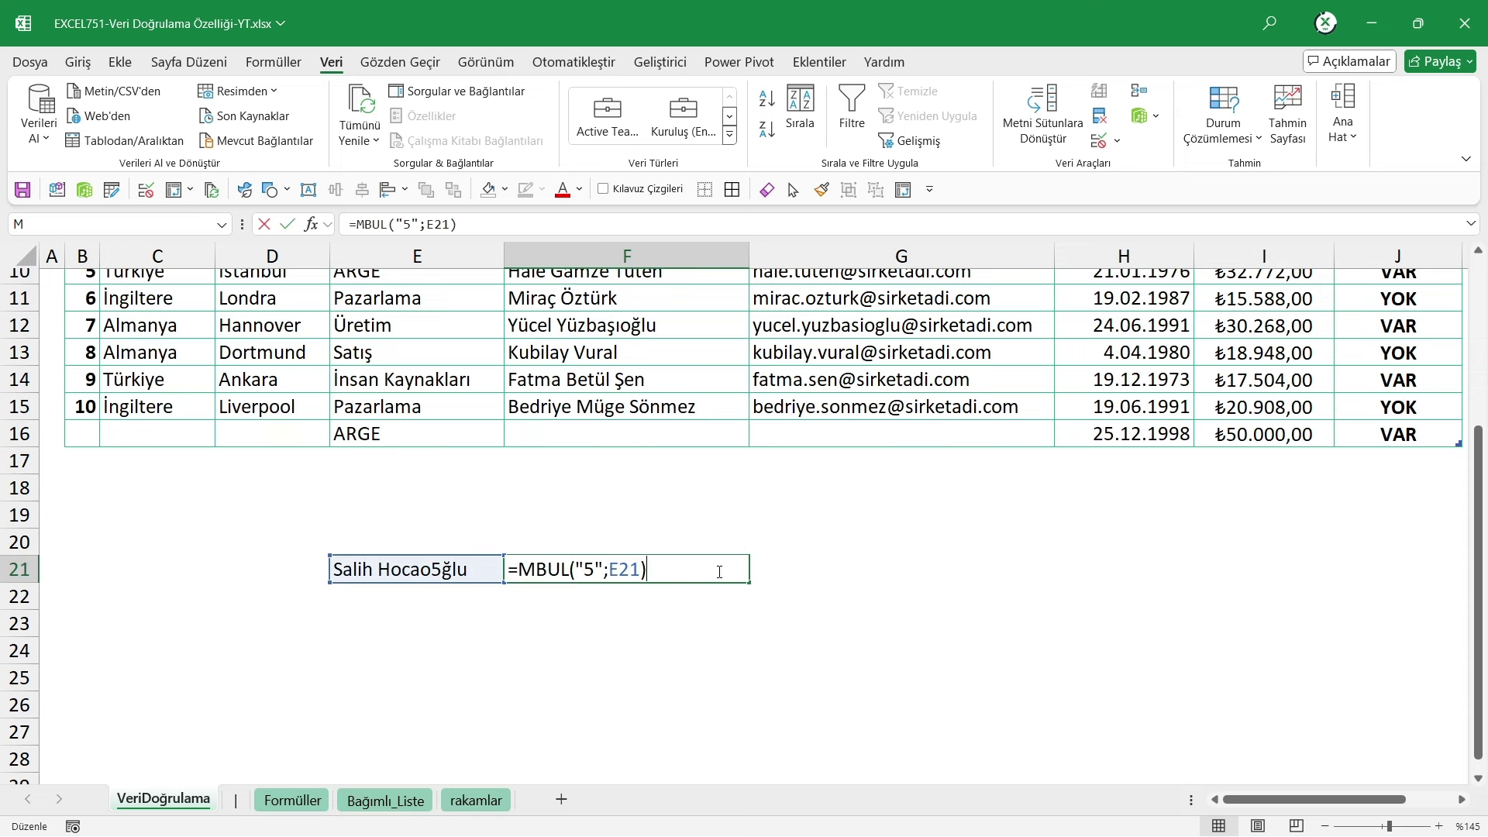
double_click(589, 570)
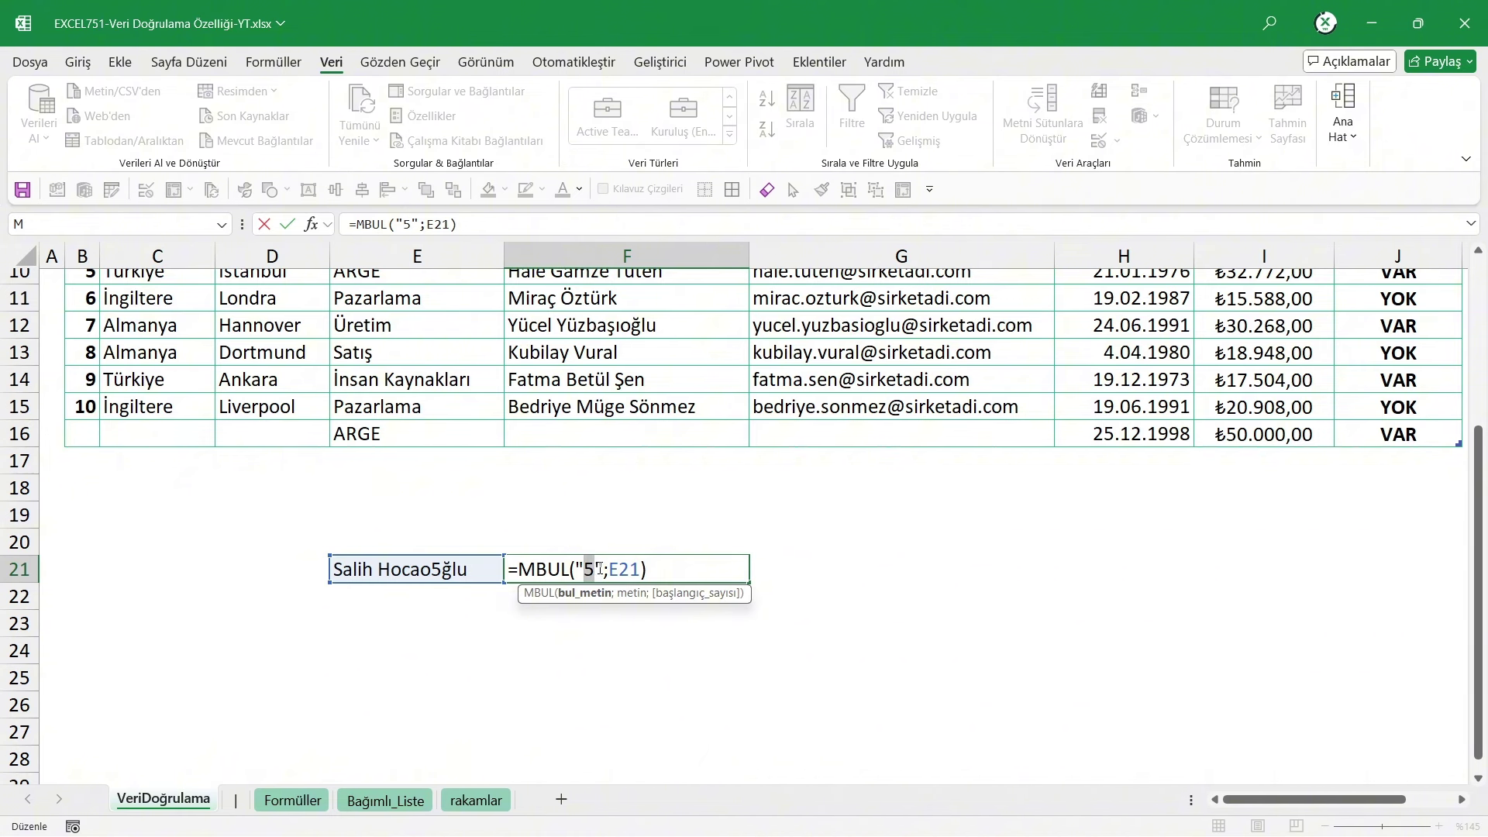
key(BackSpace)
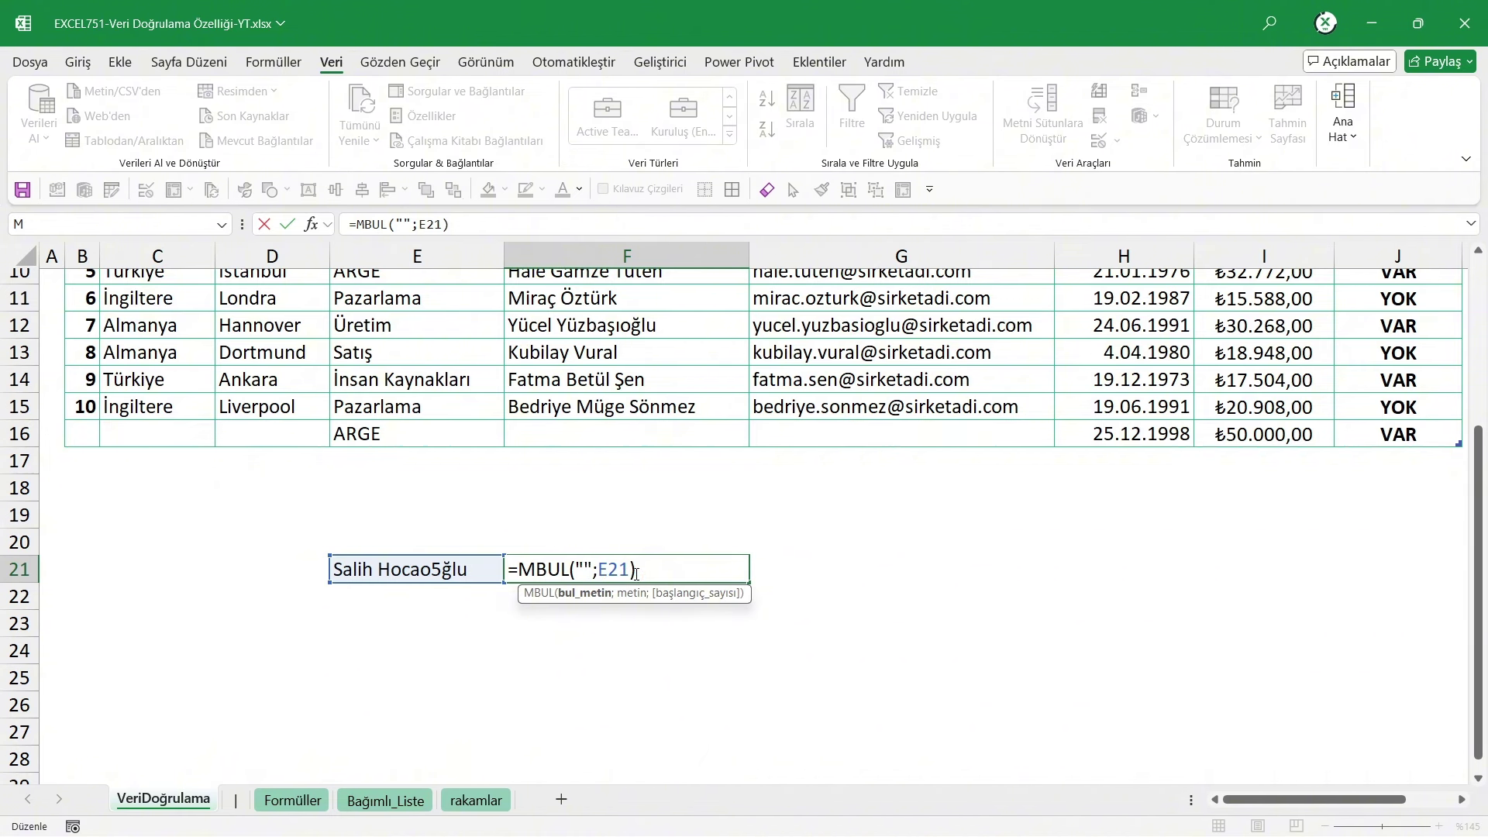
key(BackSpace)
key(Delete)
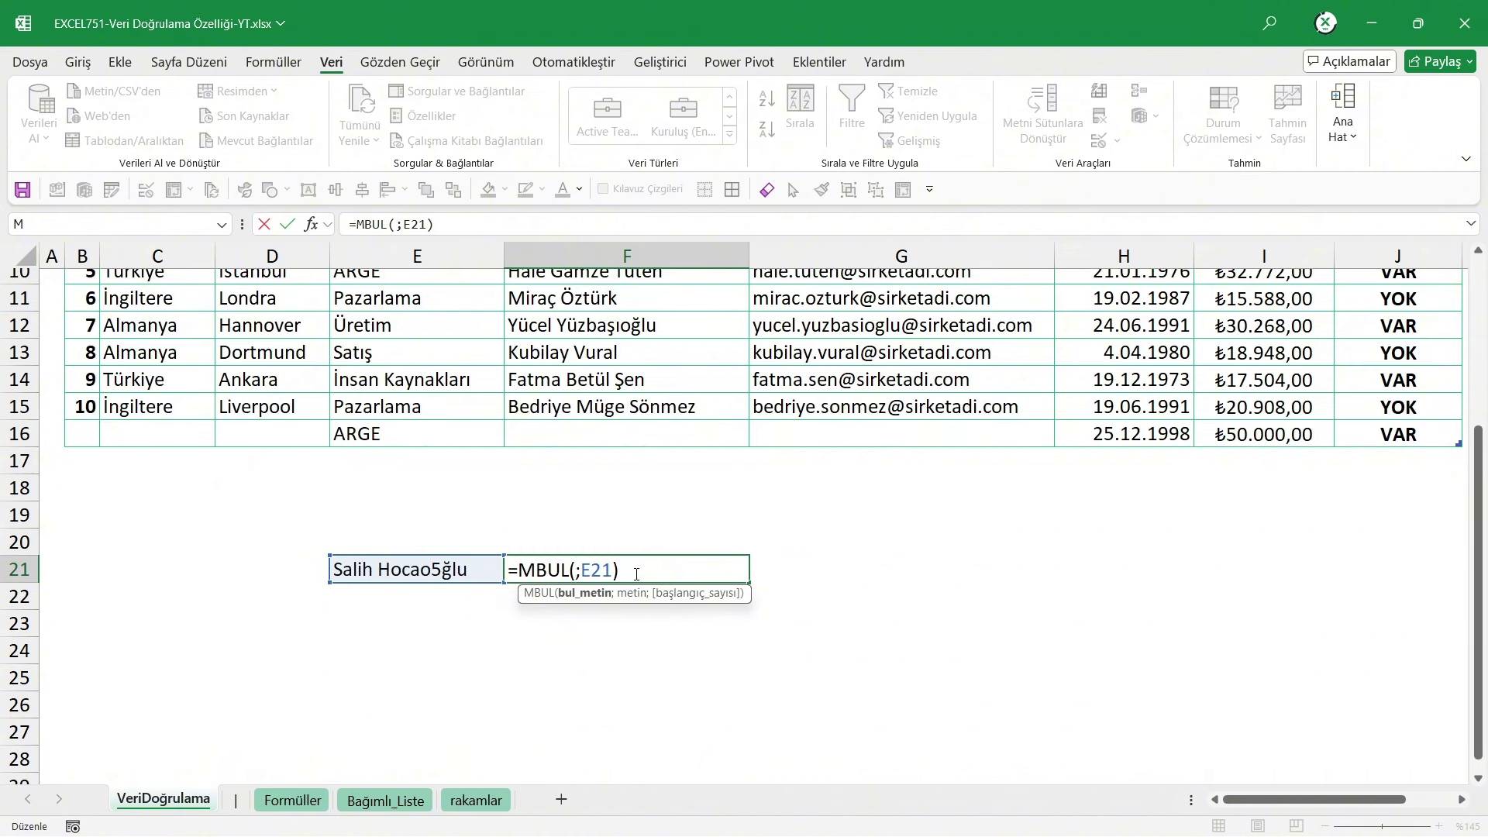
text({})
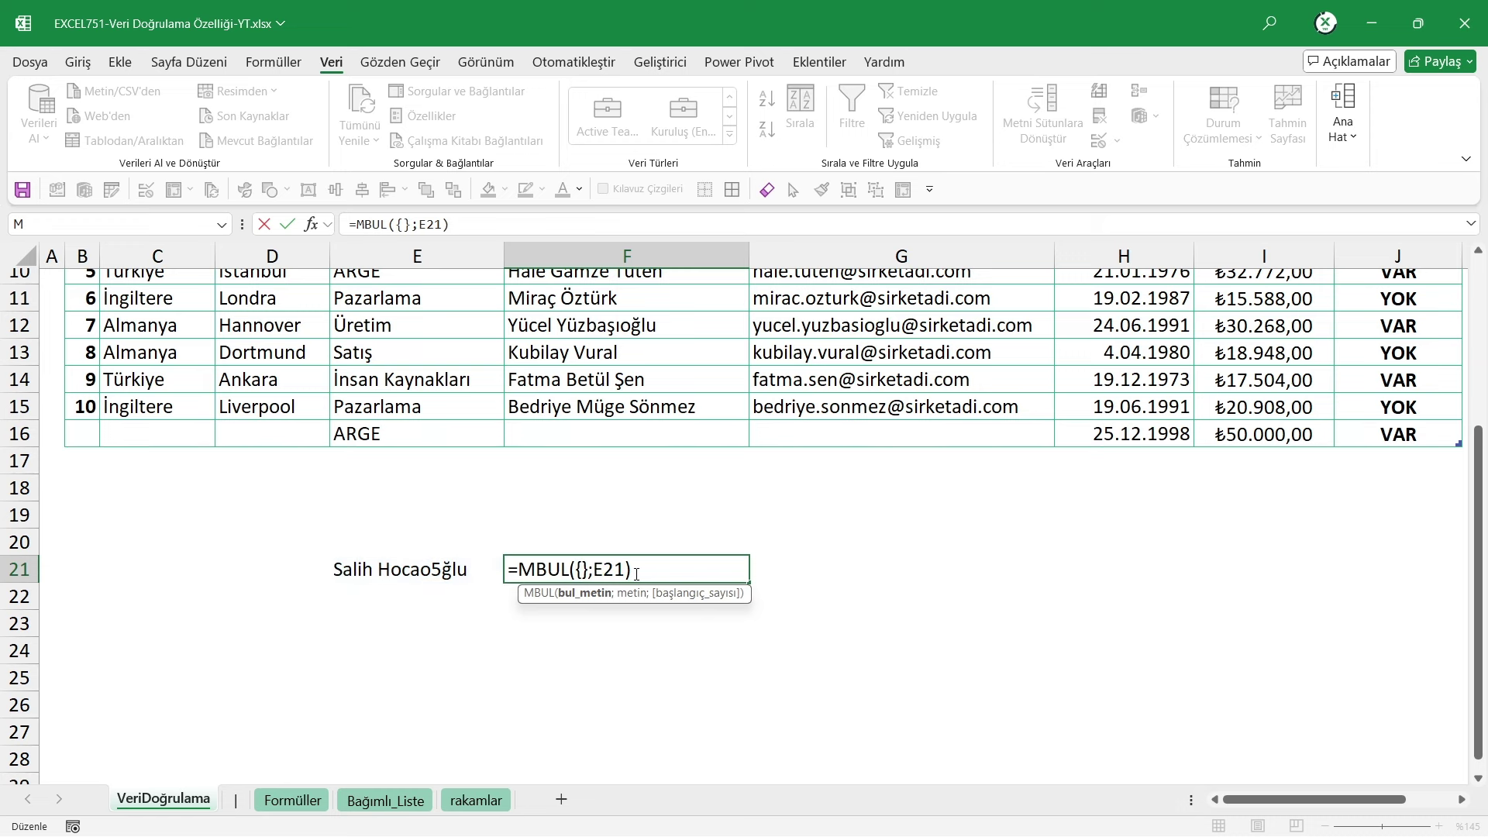
text(0)
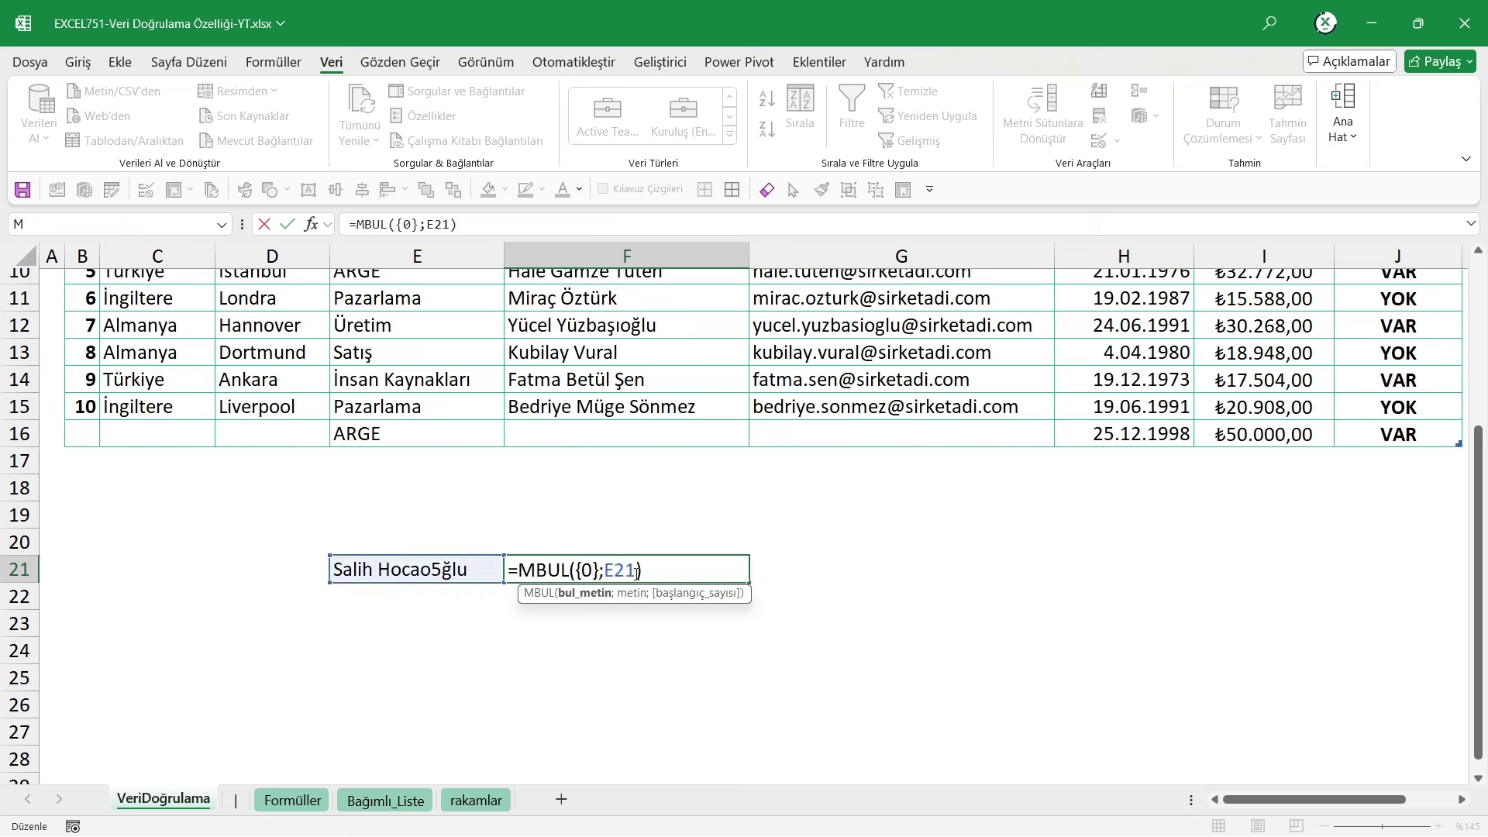
text(;1;2;3)
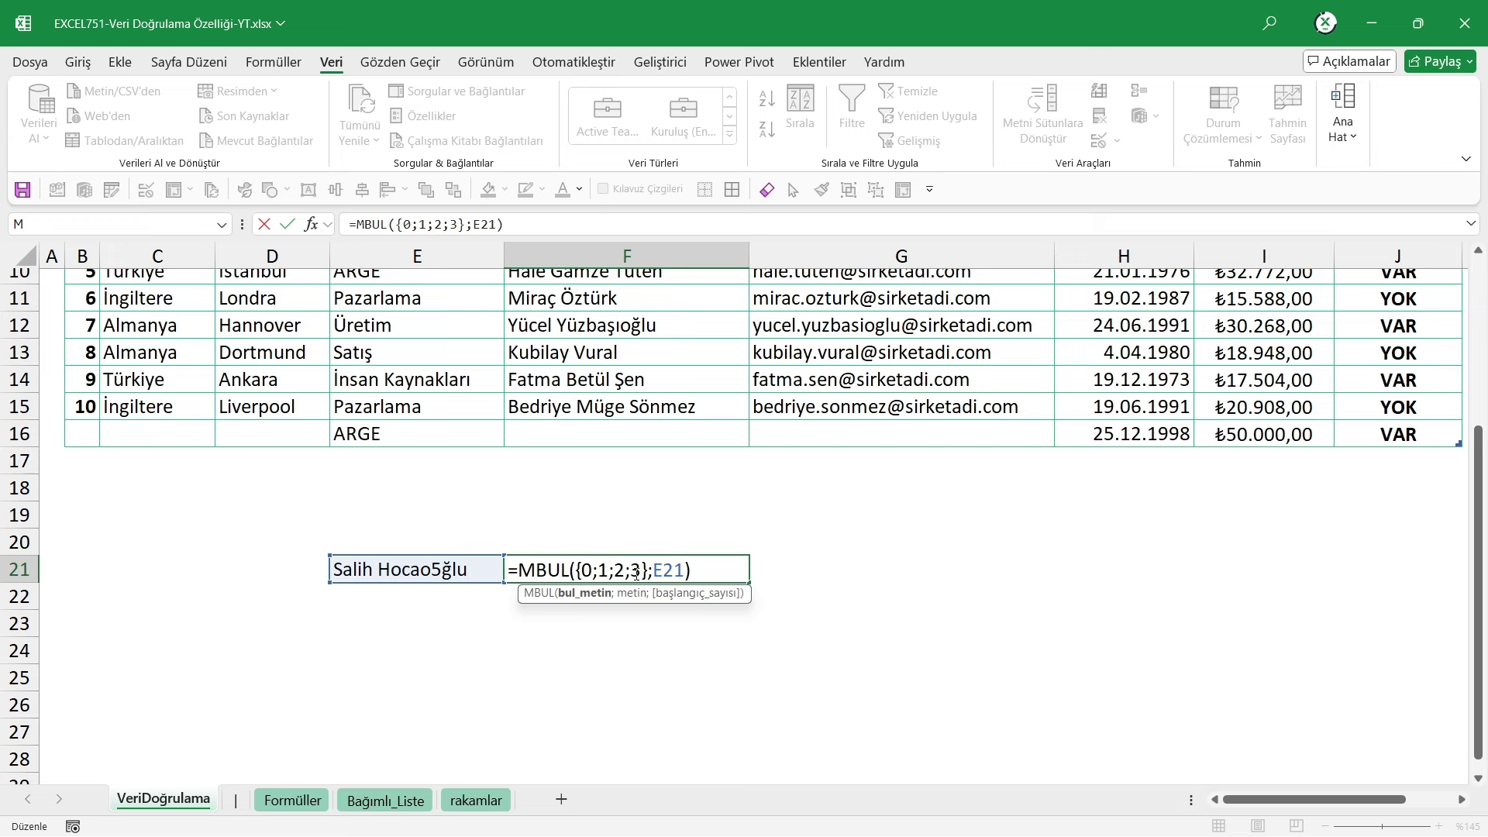
text(;4;5;6;7;)
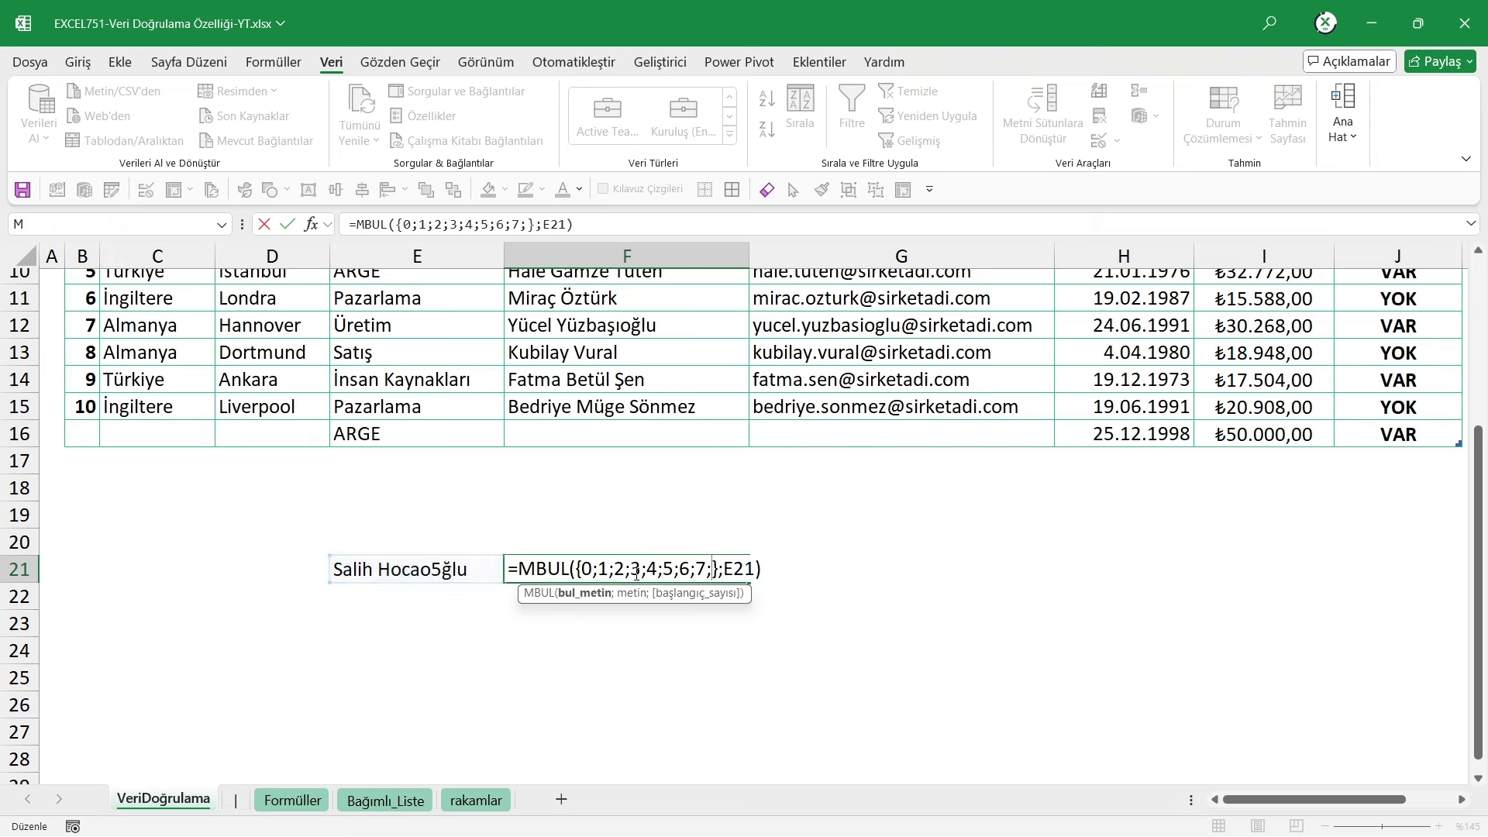
text(8;9)
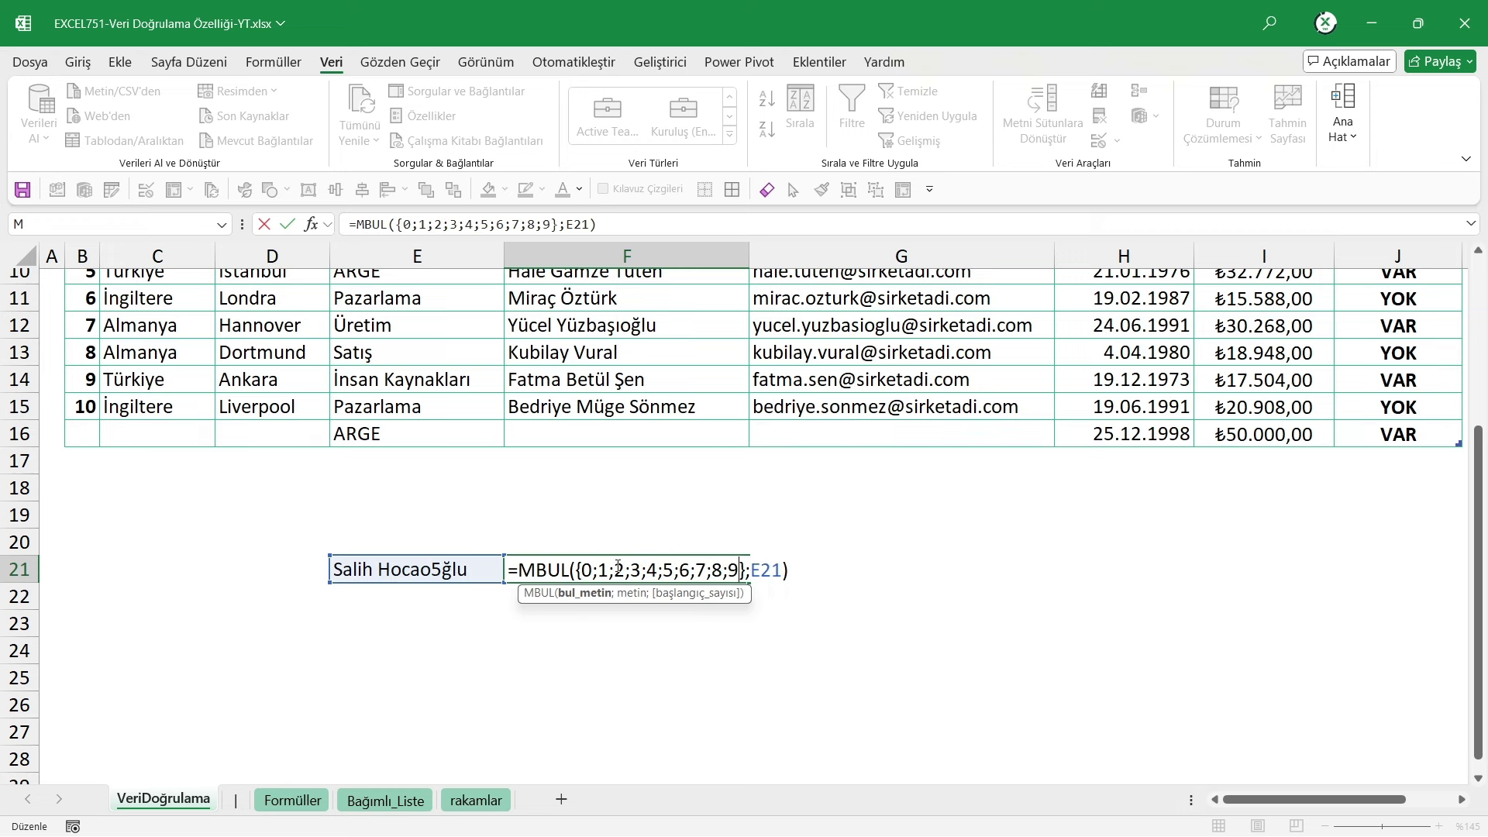
drag(575, 570, 784, 571)
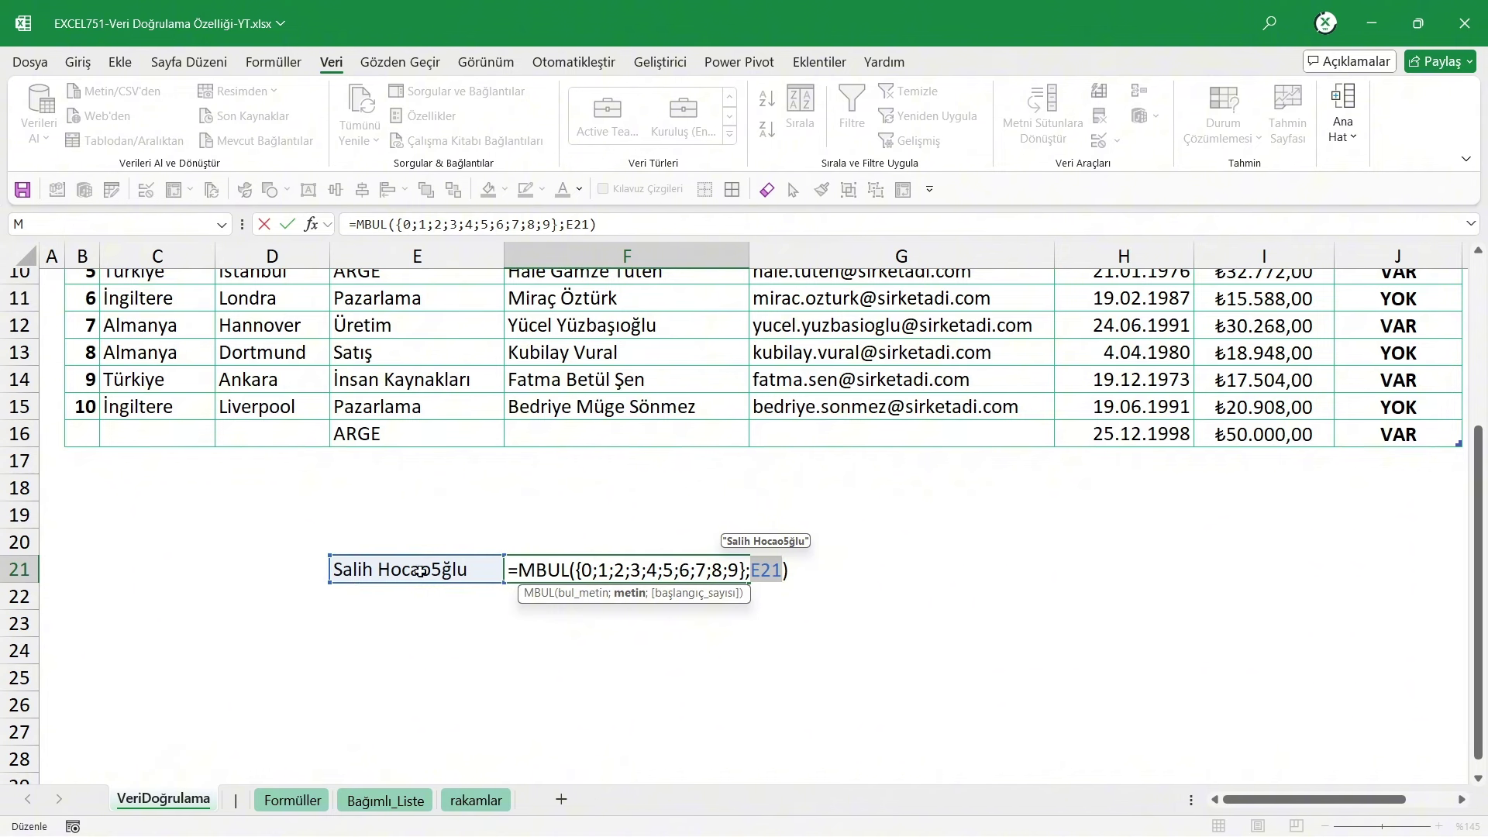
click(793, 574)
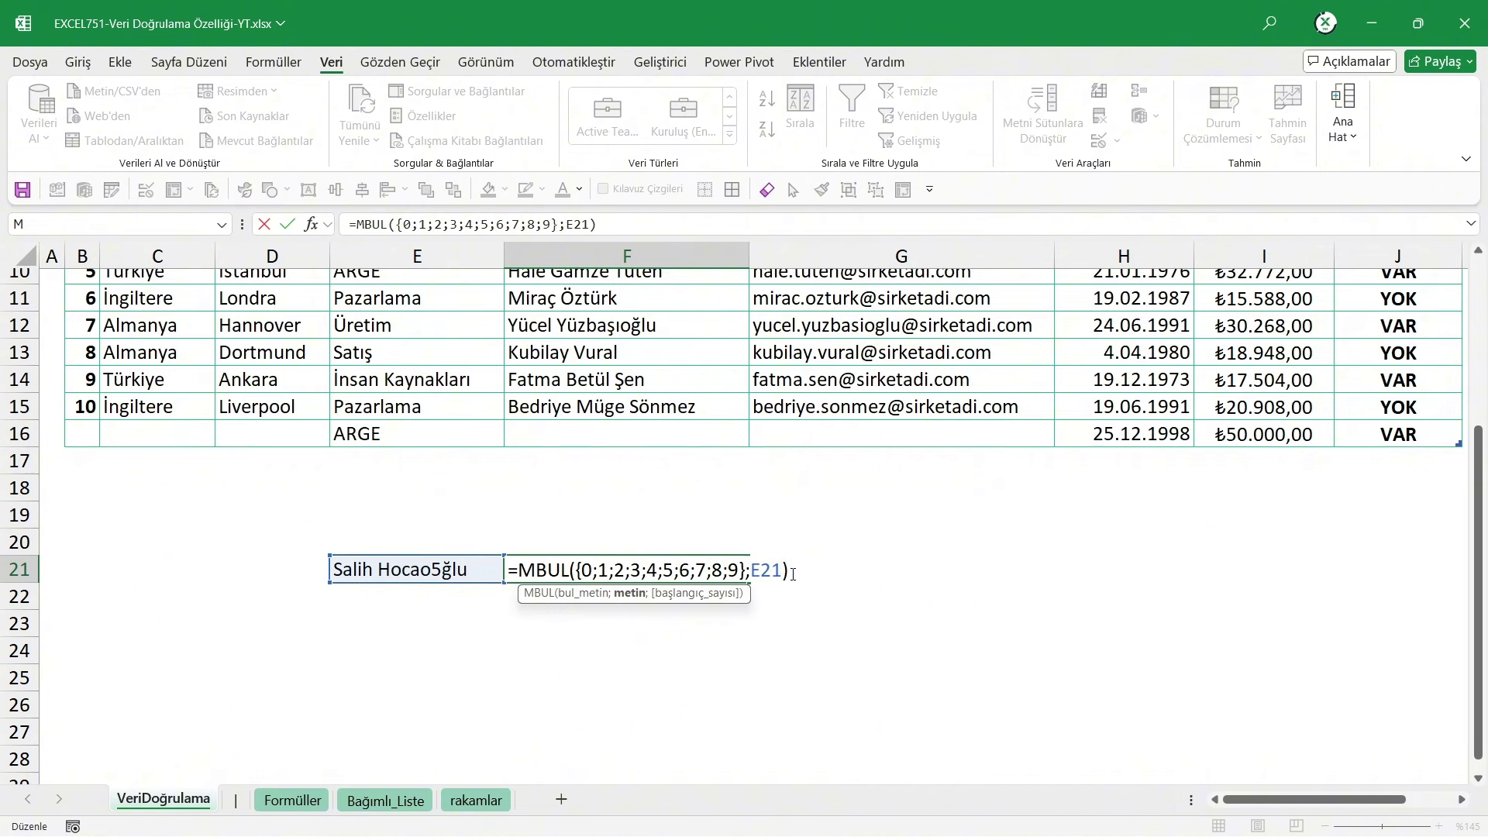
key(Return)
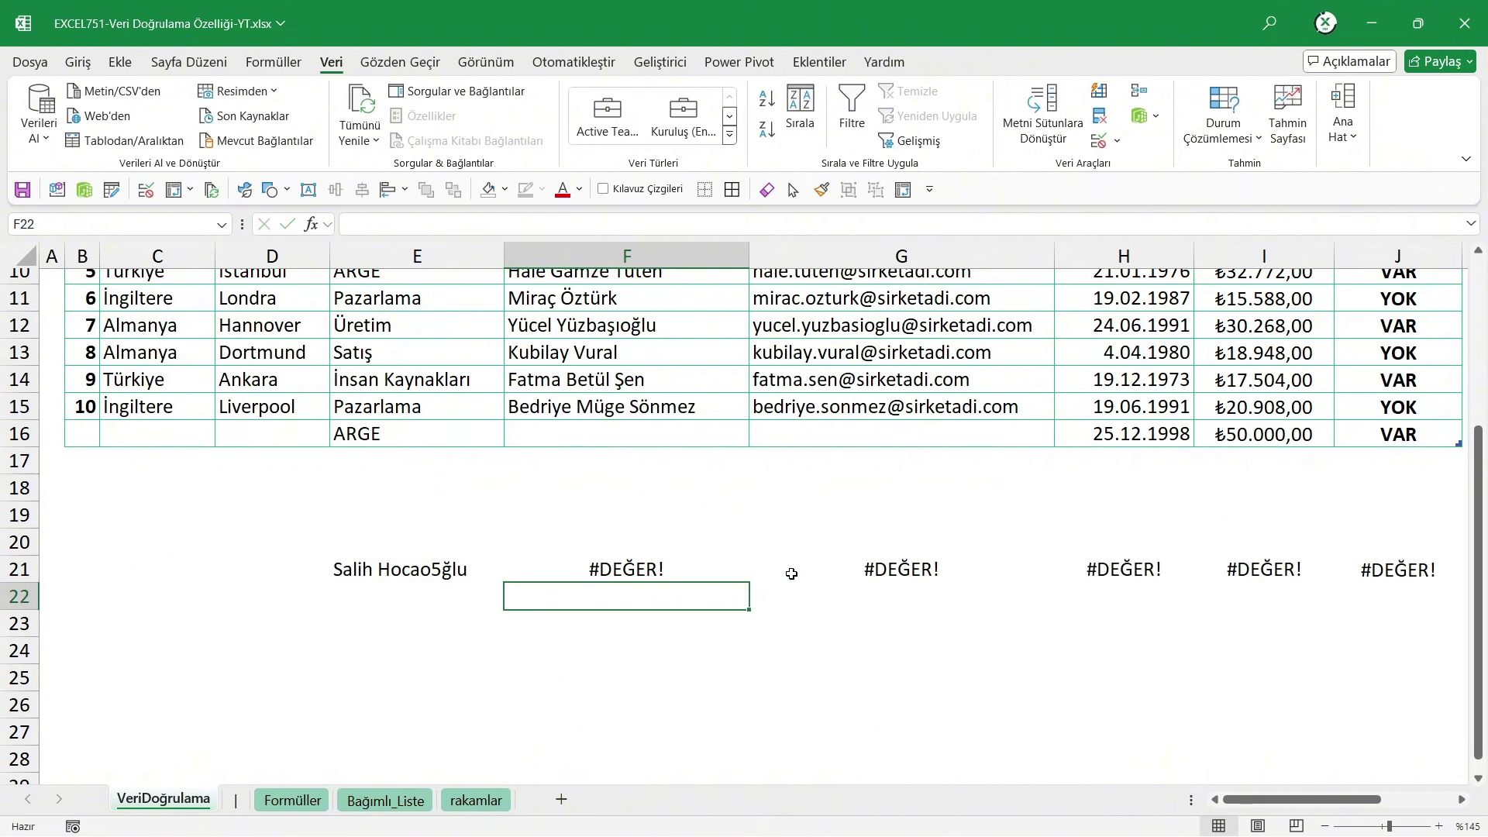
Step: Check the spilled #DEĞER! and 12 results along row 21, then reopen F21's formula
drag(1302, 800, 1373, 803)
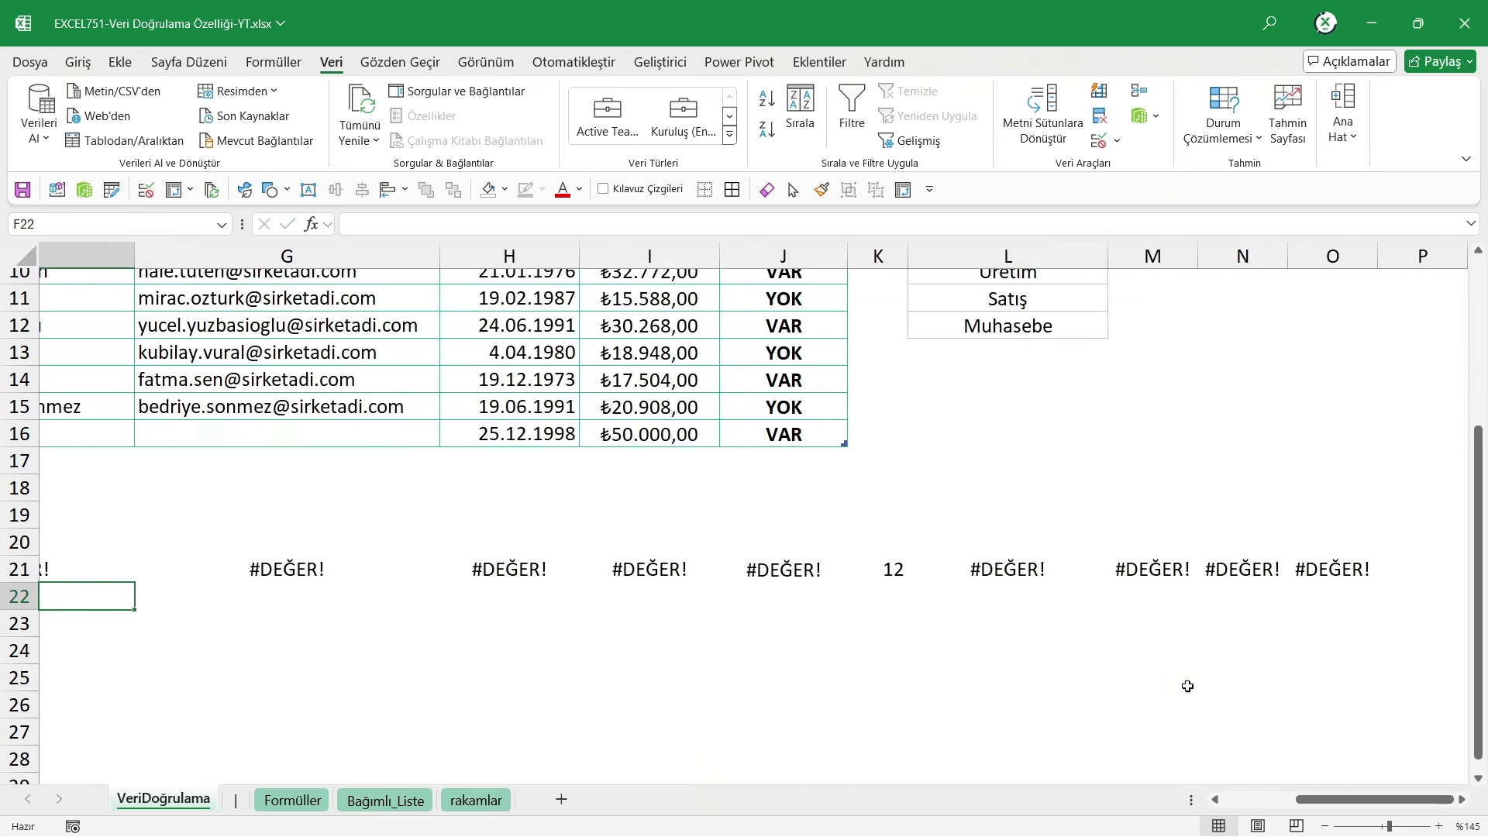
click(914, 578)
click(876, 562)
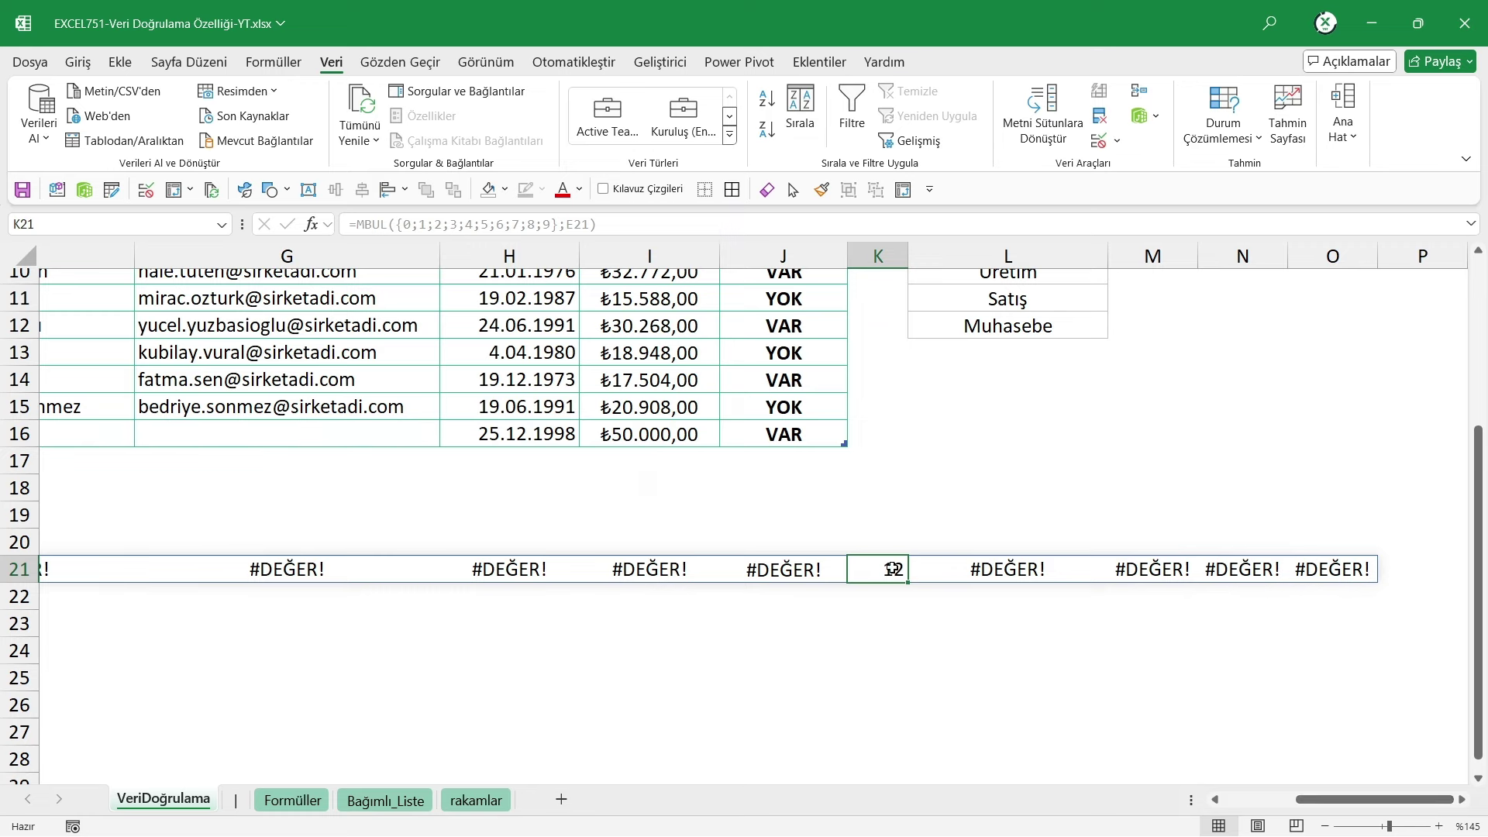
drag(1372, 799, 1299, 799)
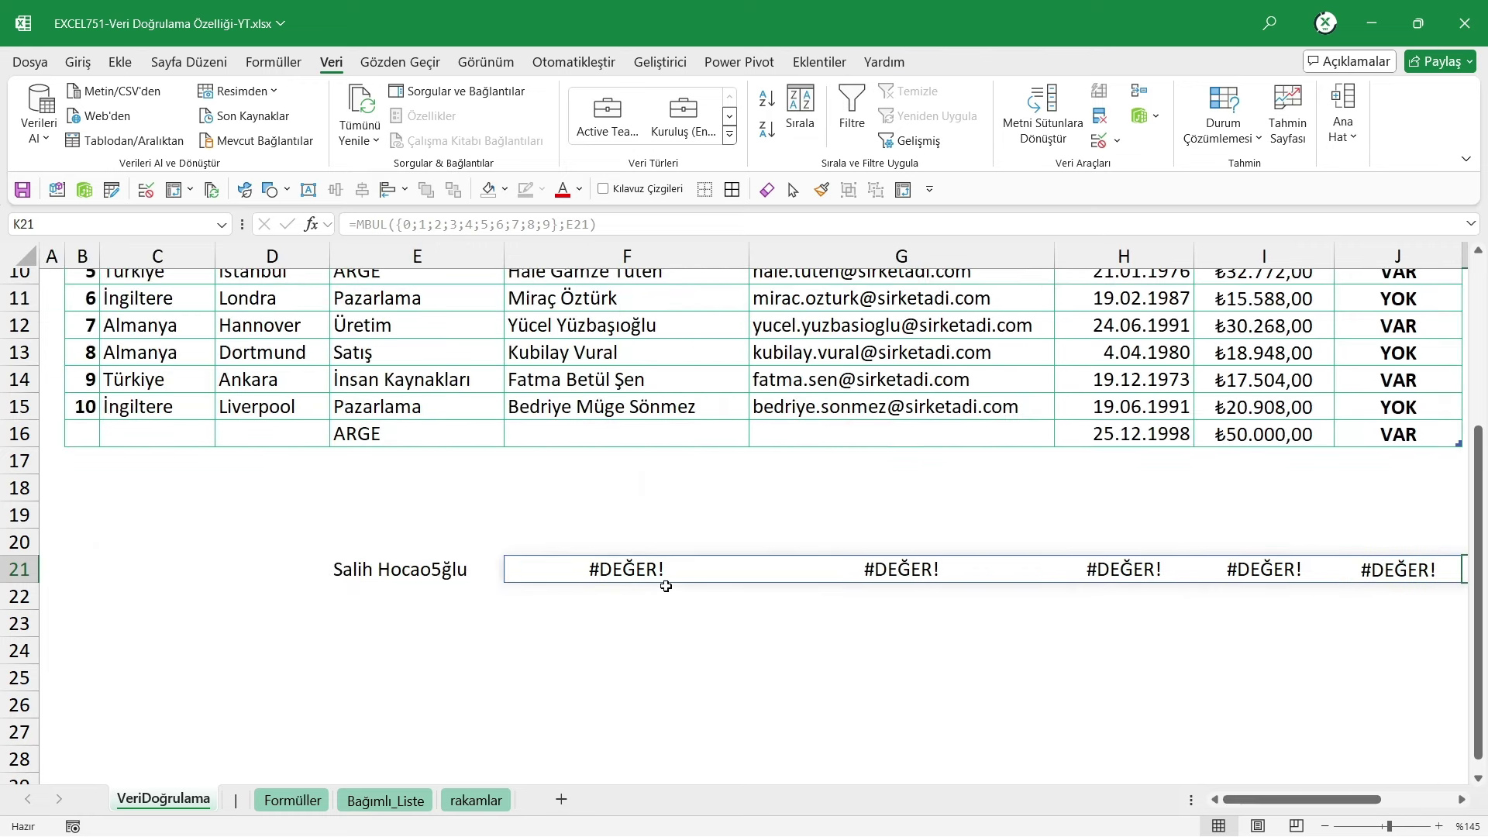
mouse_move(666, 586)
mouse_down()
mouse_move(1476, 575)
mouse_move(1286, 585)
mouse_up()
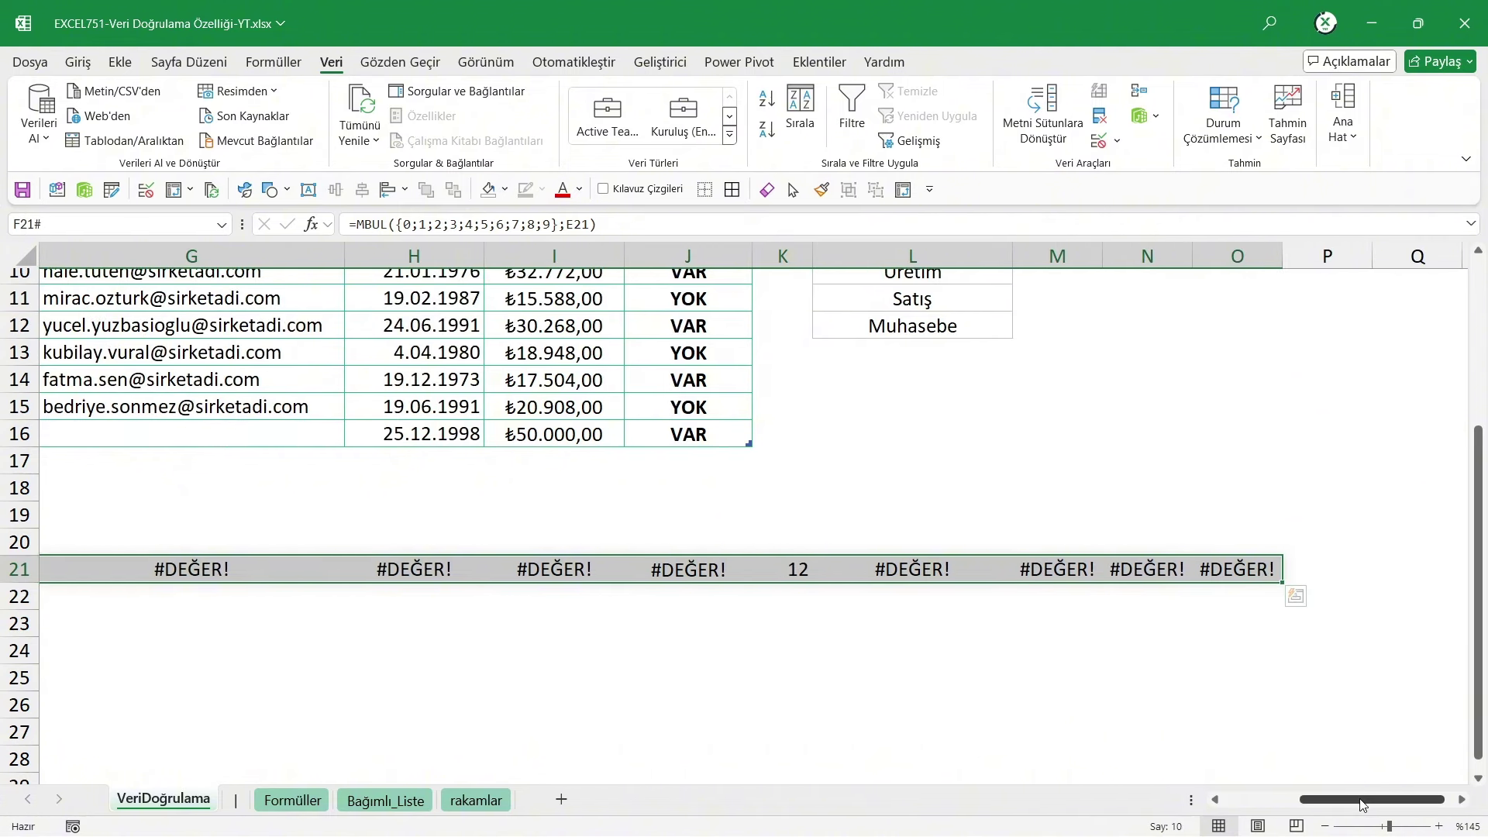
drag(1362, 806, 1283, 806)
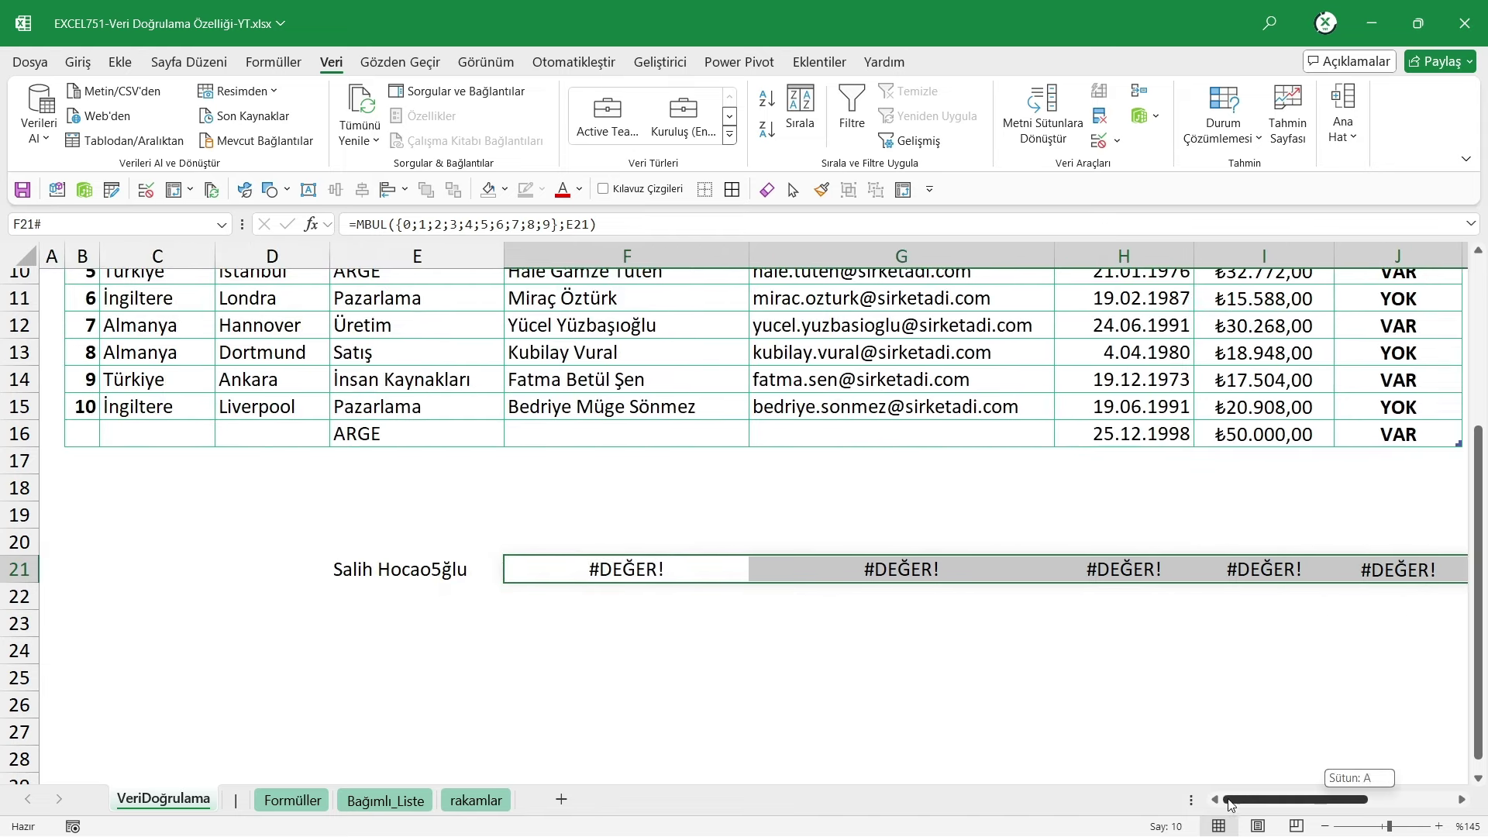
click(669, 568)
double_click(669, 567)
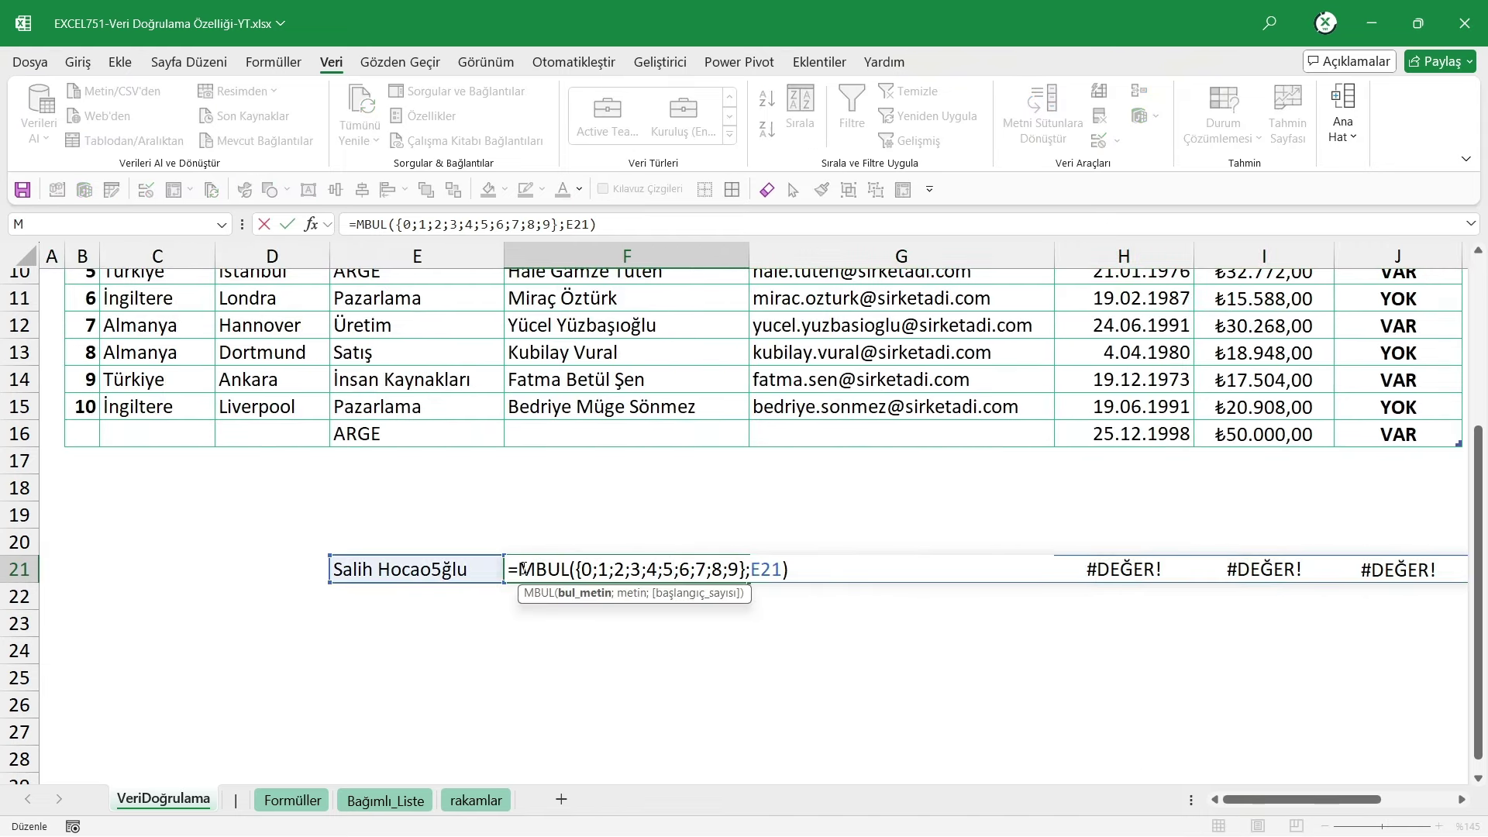
Step: Wrap F21's MBUL digit search in BAĞ_DEĞ_SAY so it returns a single count of 1
click(524, 569)
text(B)
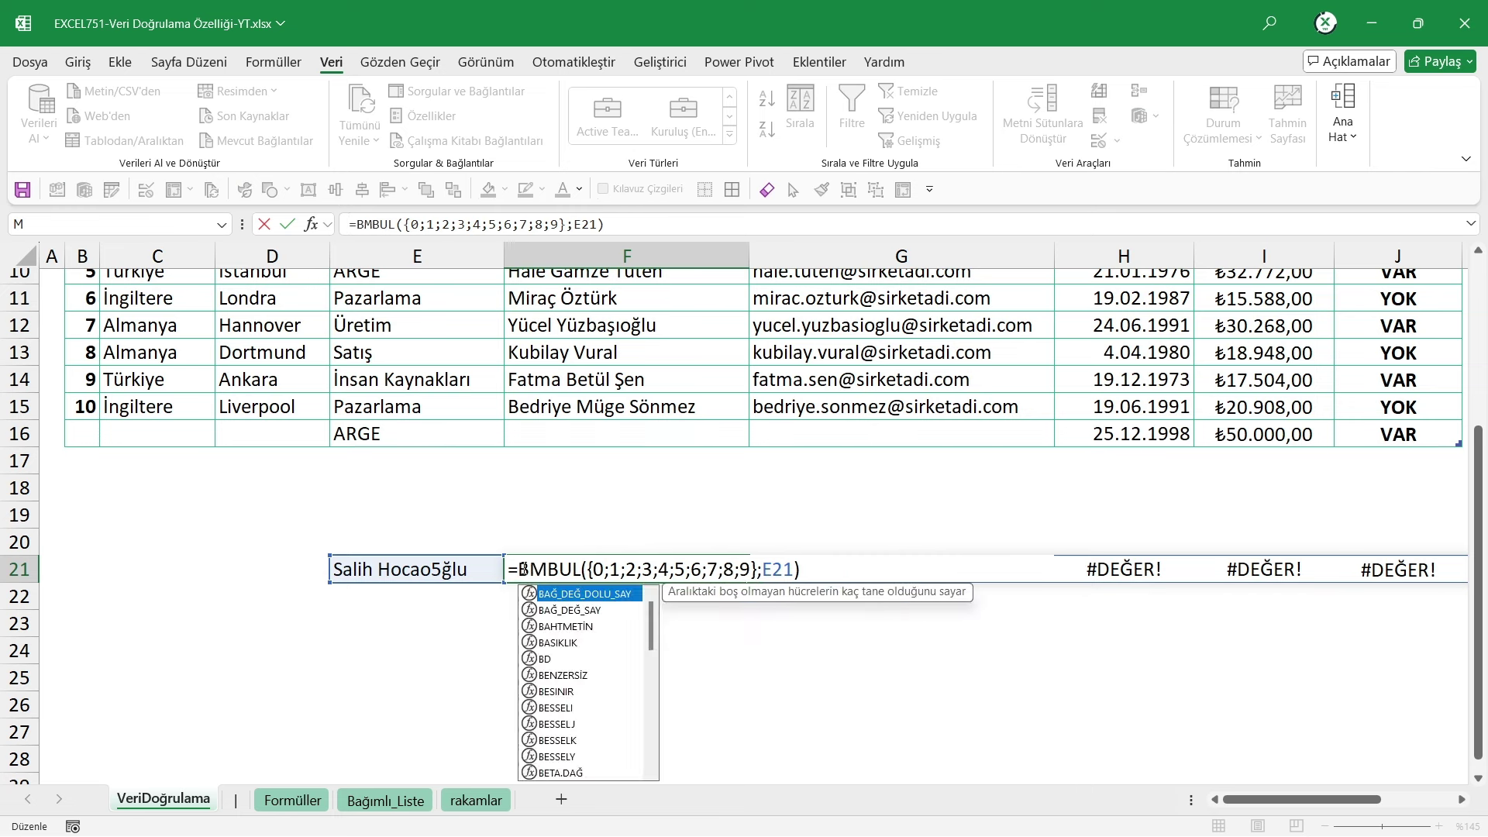
text(AĞ_DEĞ)
key(Down)
key(Tab)
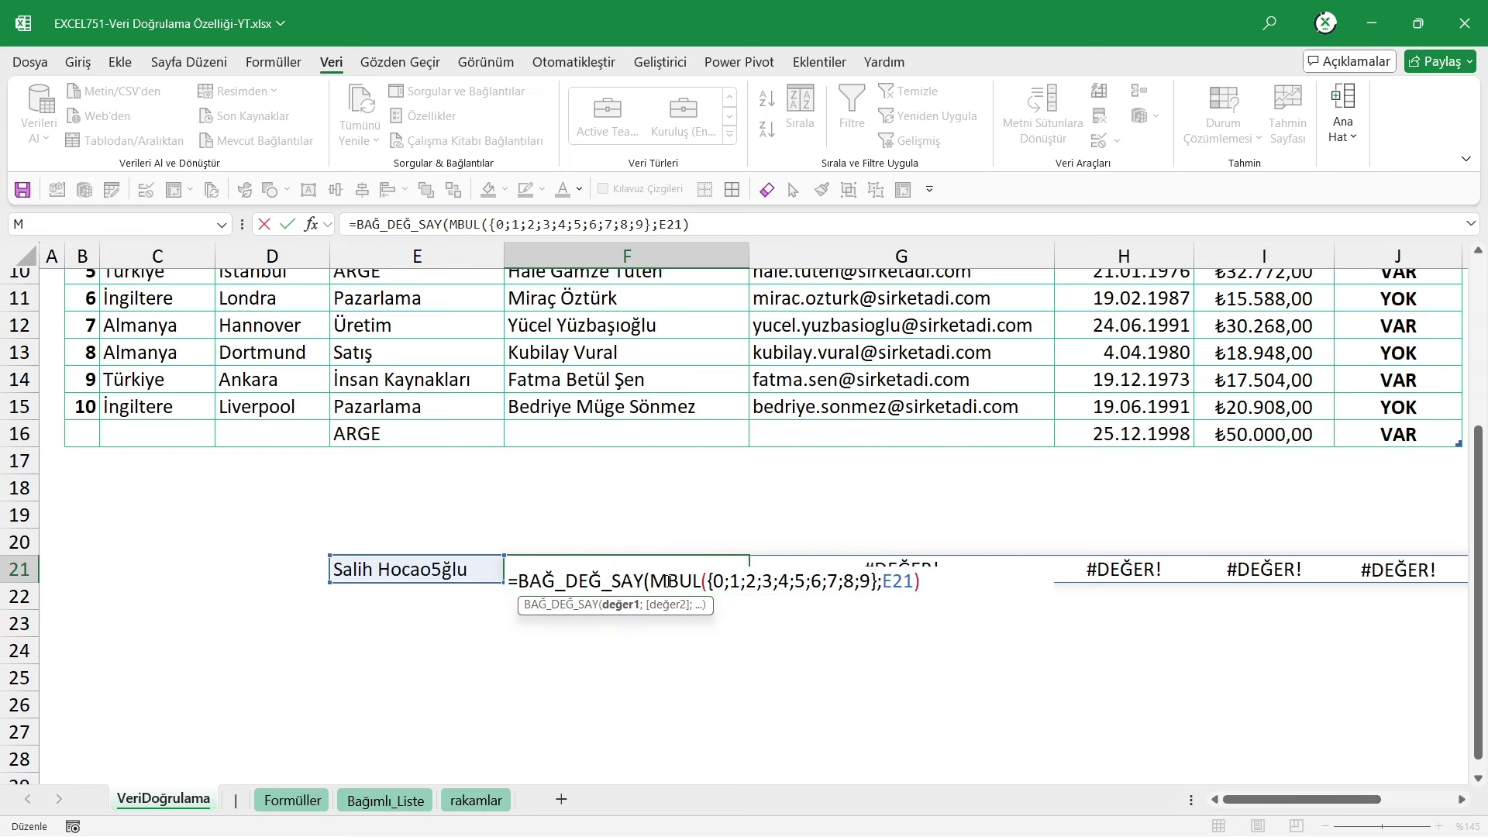
drag(651, 581, 921, 581)
click(922, 582)
text())
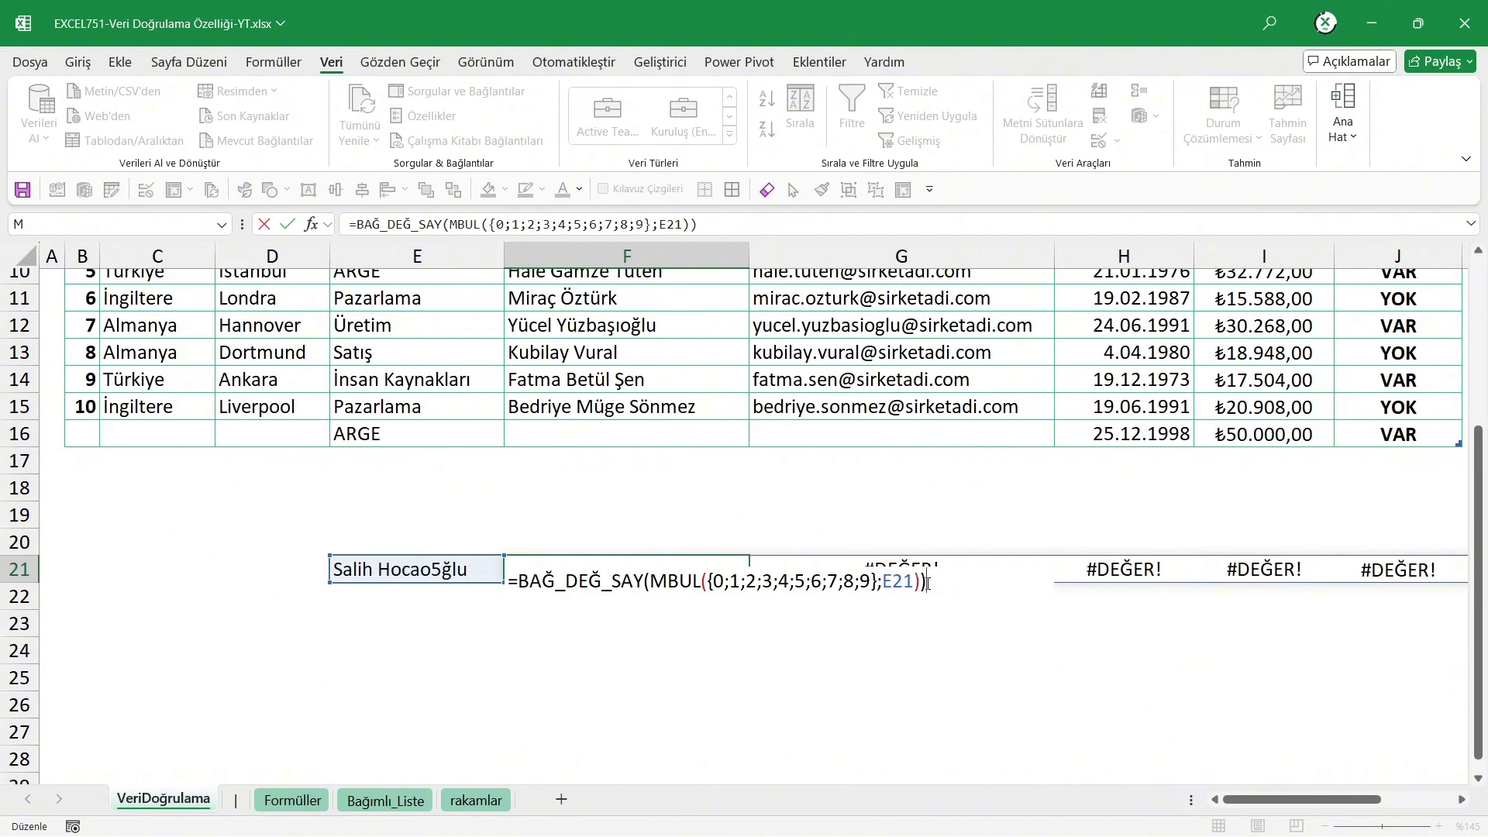
key(Return)
click(733, 563)
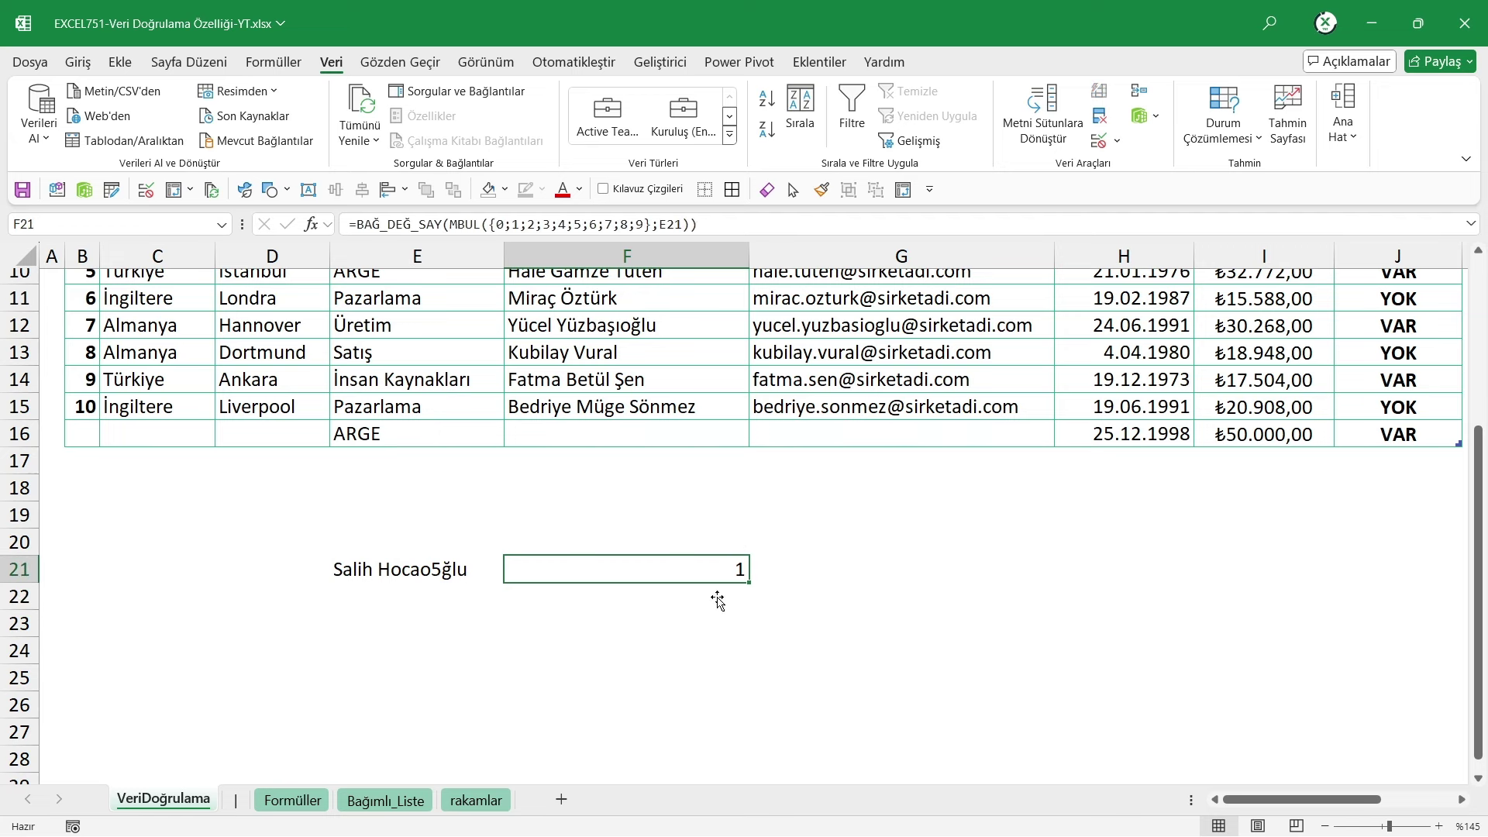
Step: Add the digit 8 to the sample text in E21
click(403, 571)
double_click(403, 571)
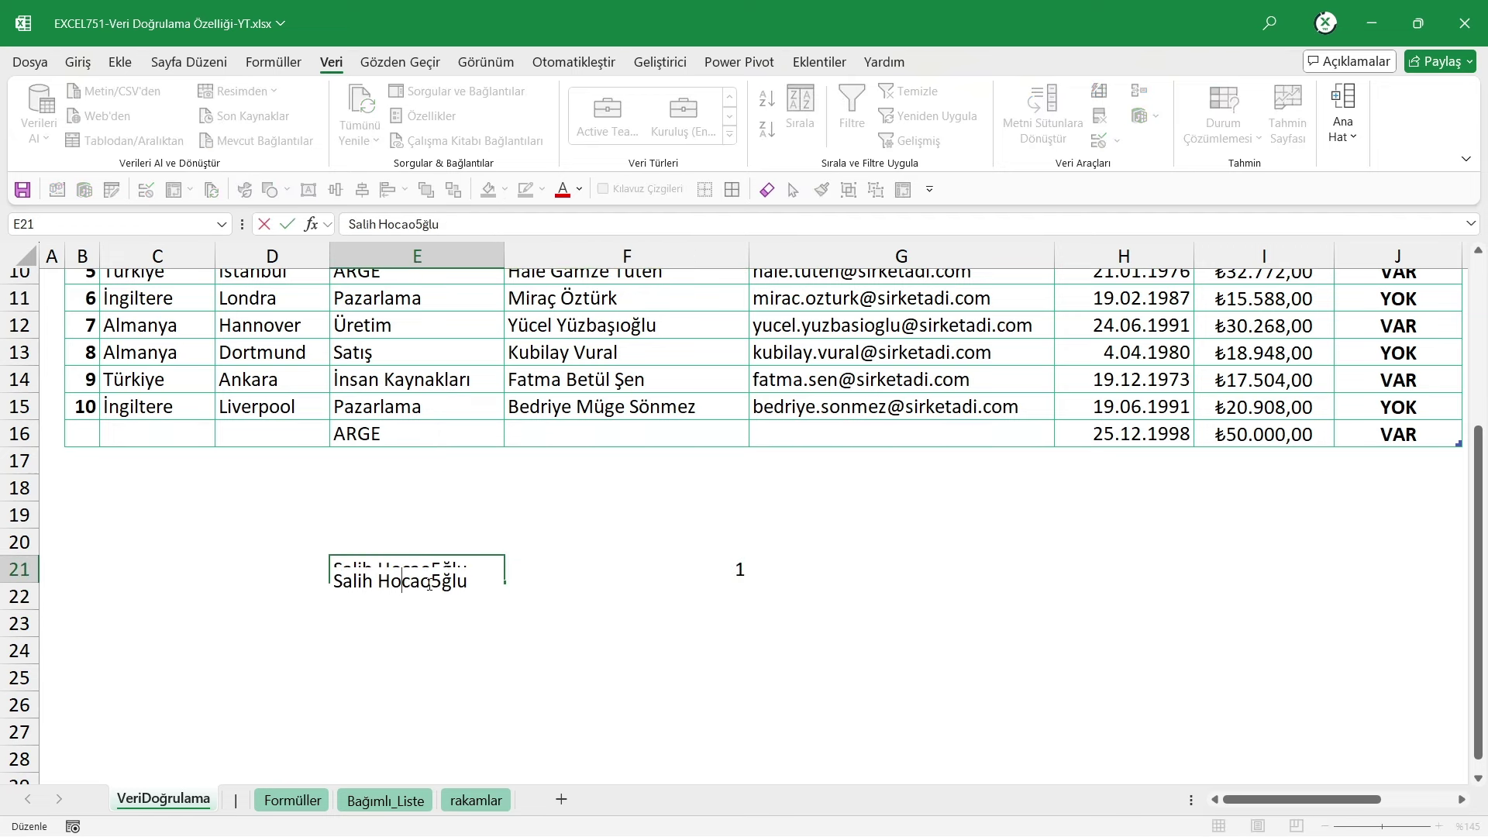
text(8)
key(Return)
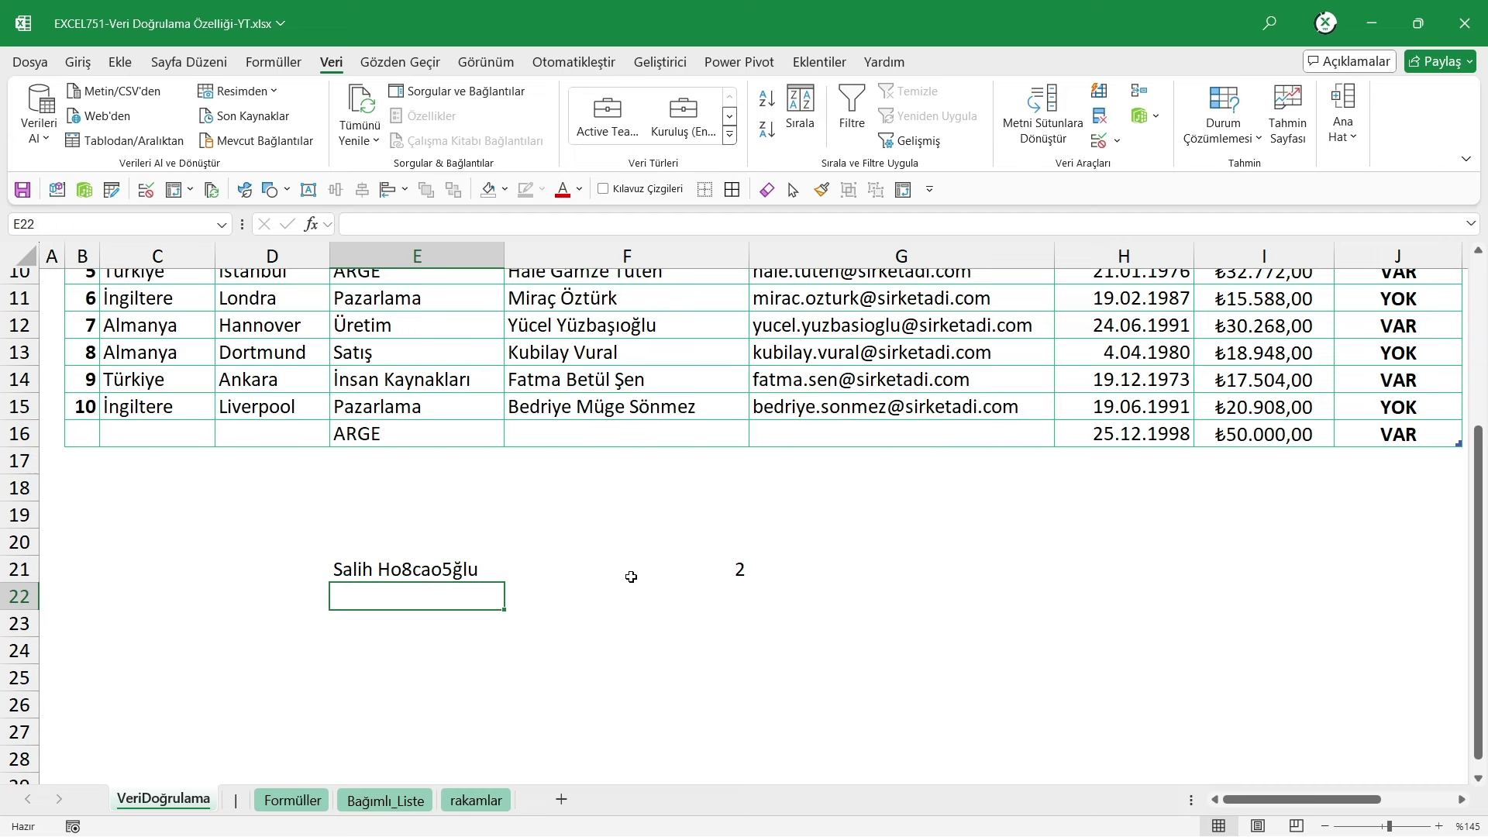
Step: Append >0 to F21's count formula so it returns DOĞRU
click(631, 575)
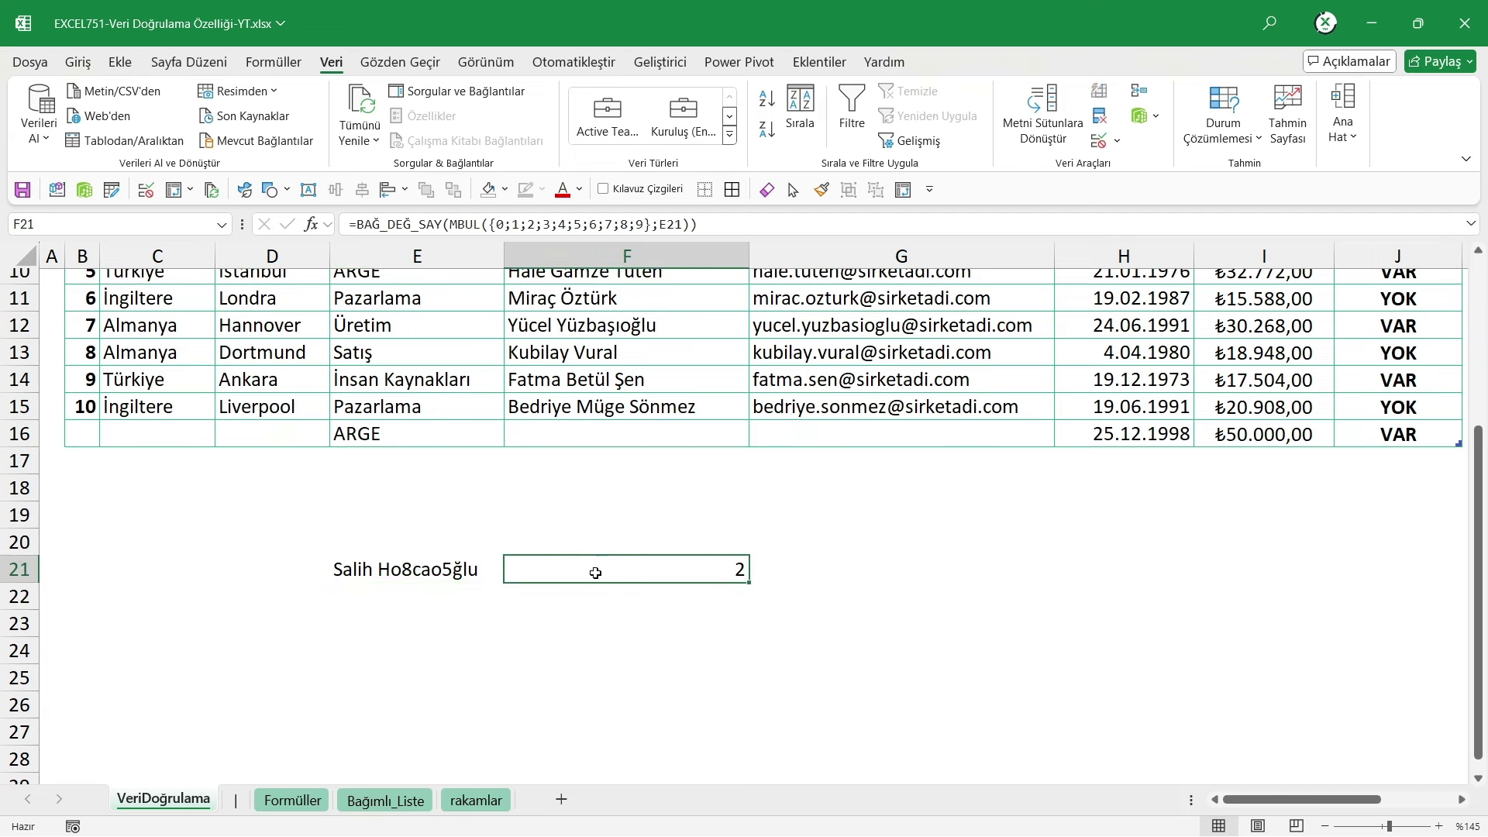
double_click(631, 571)
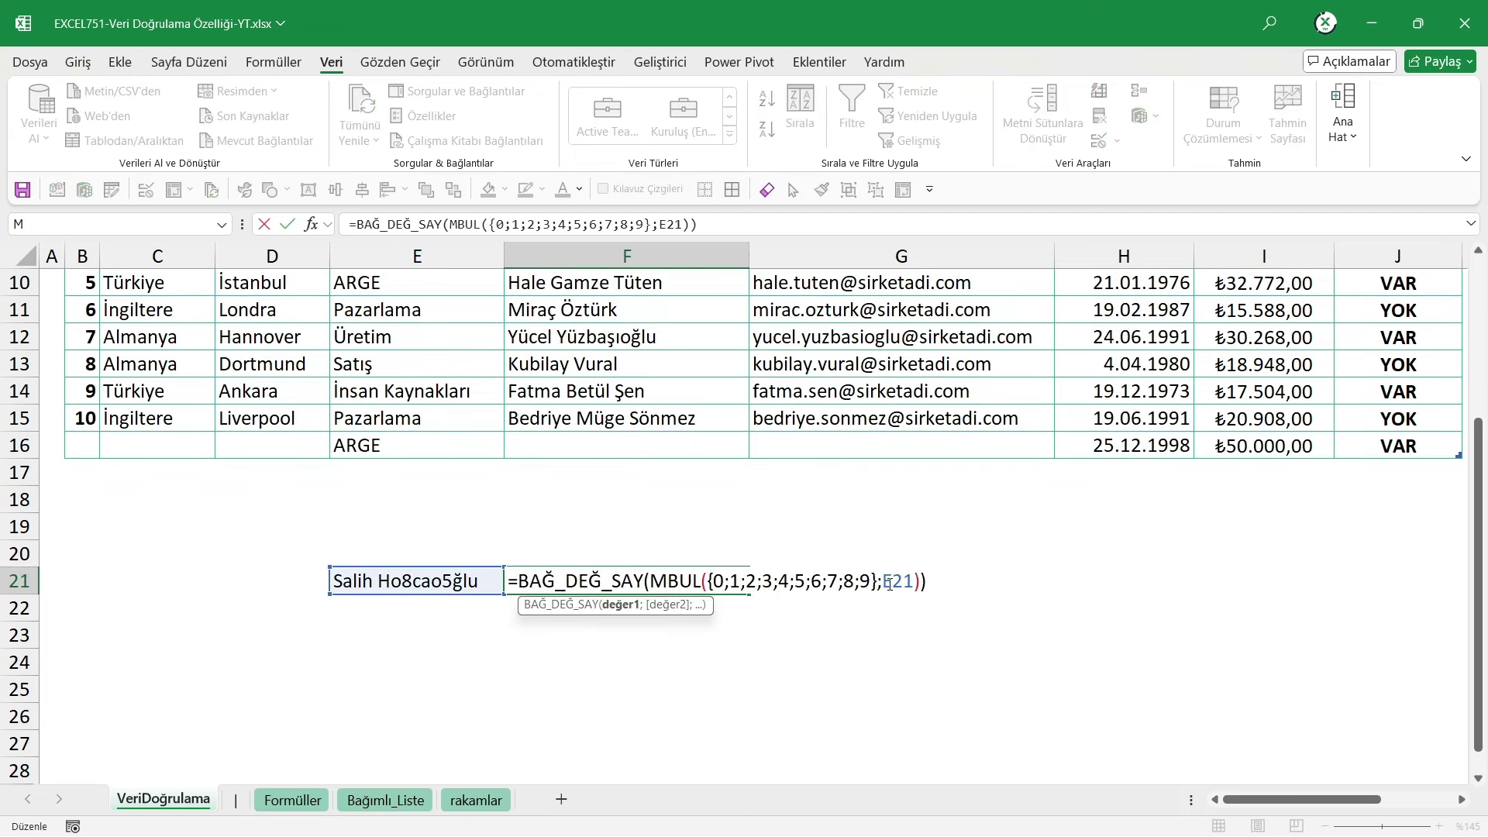
click(943, 583)
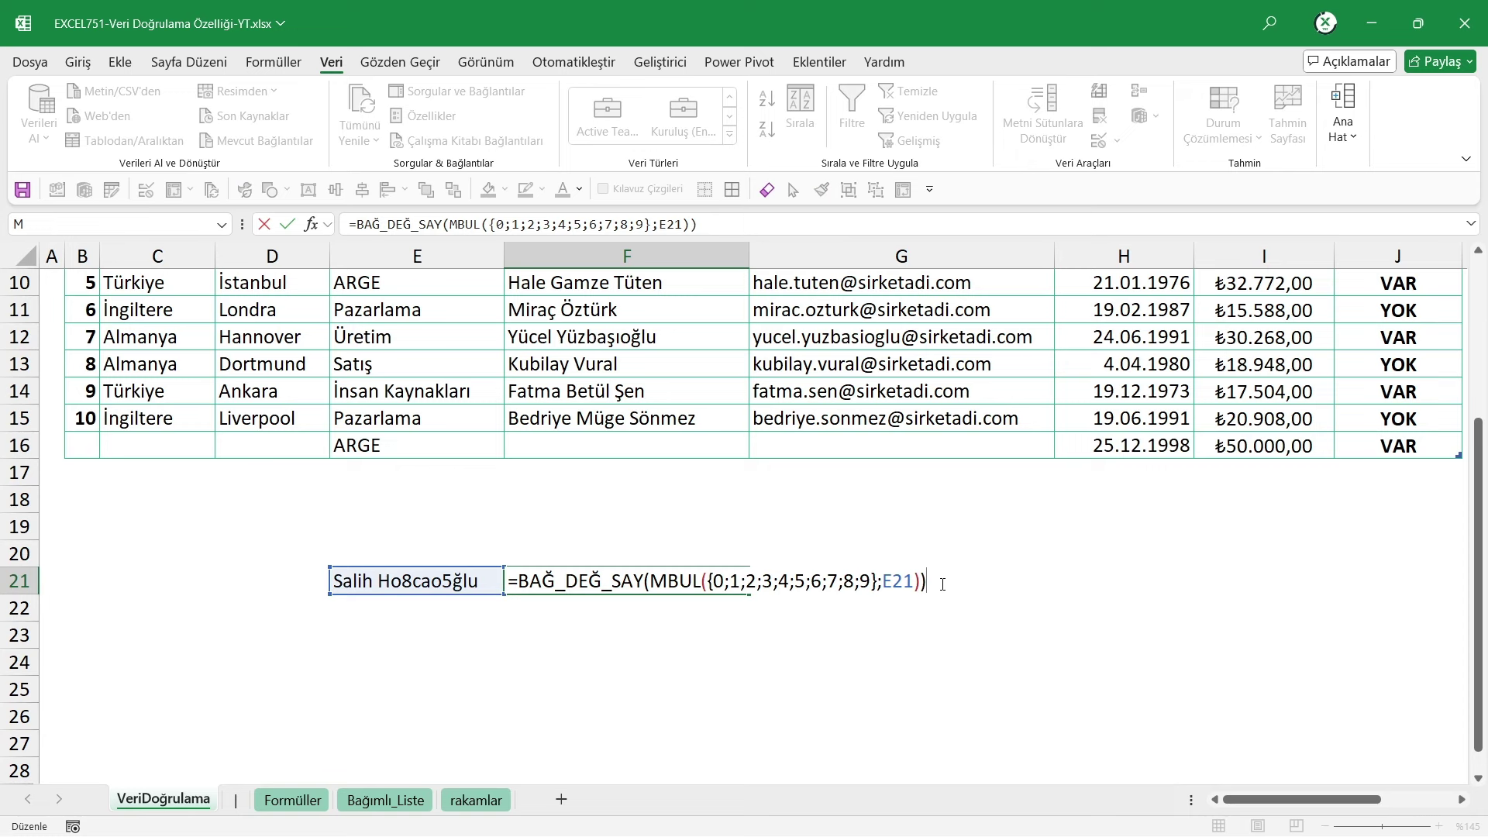
text(>0)
key(Return)
click(525, 587)
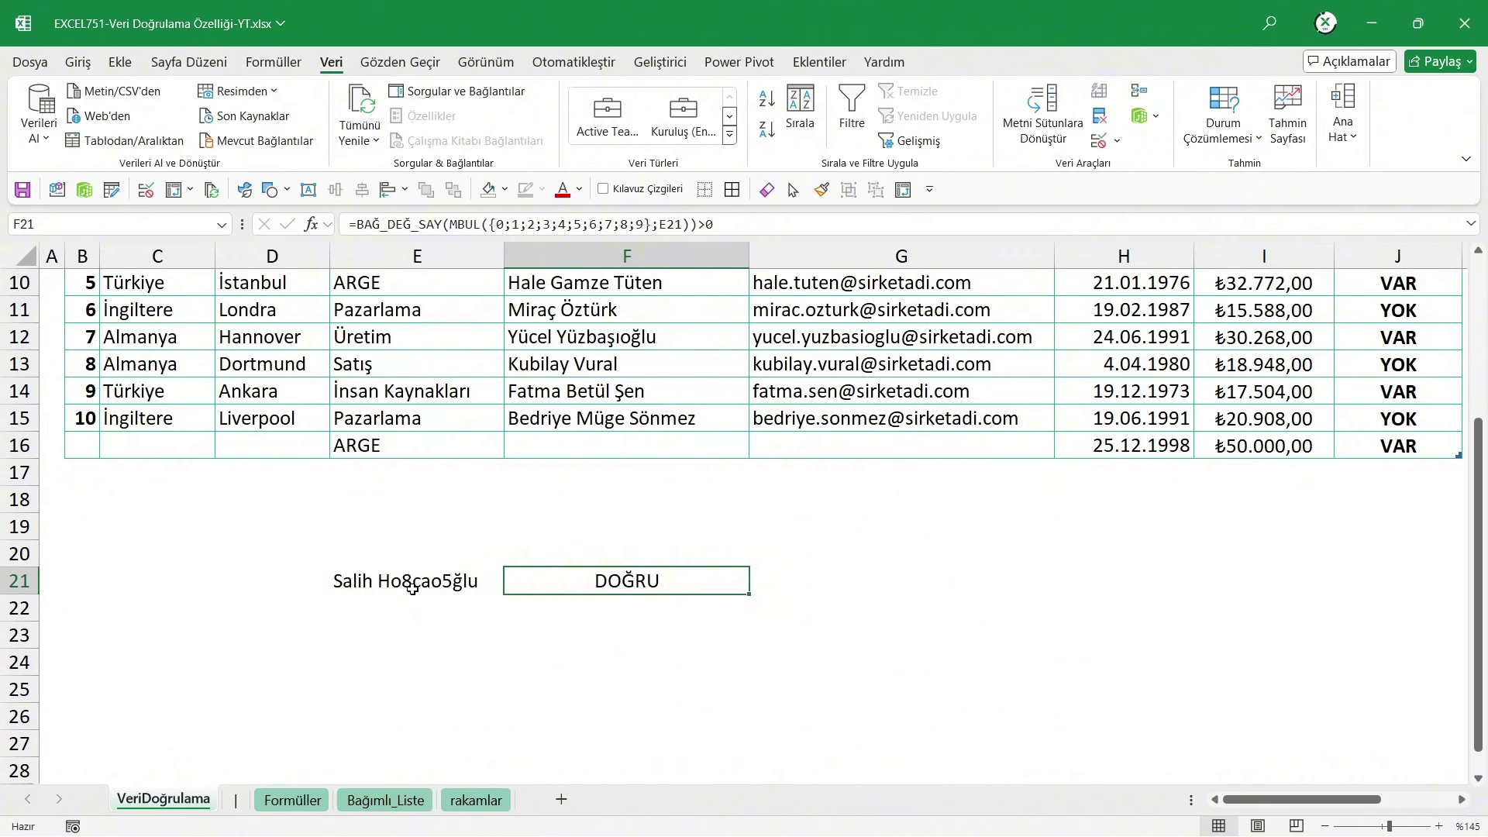
click(426, 594)
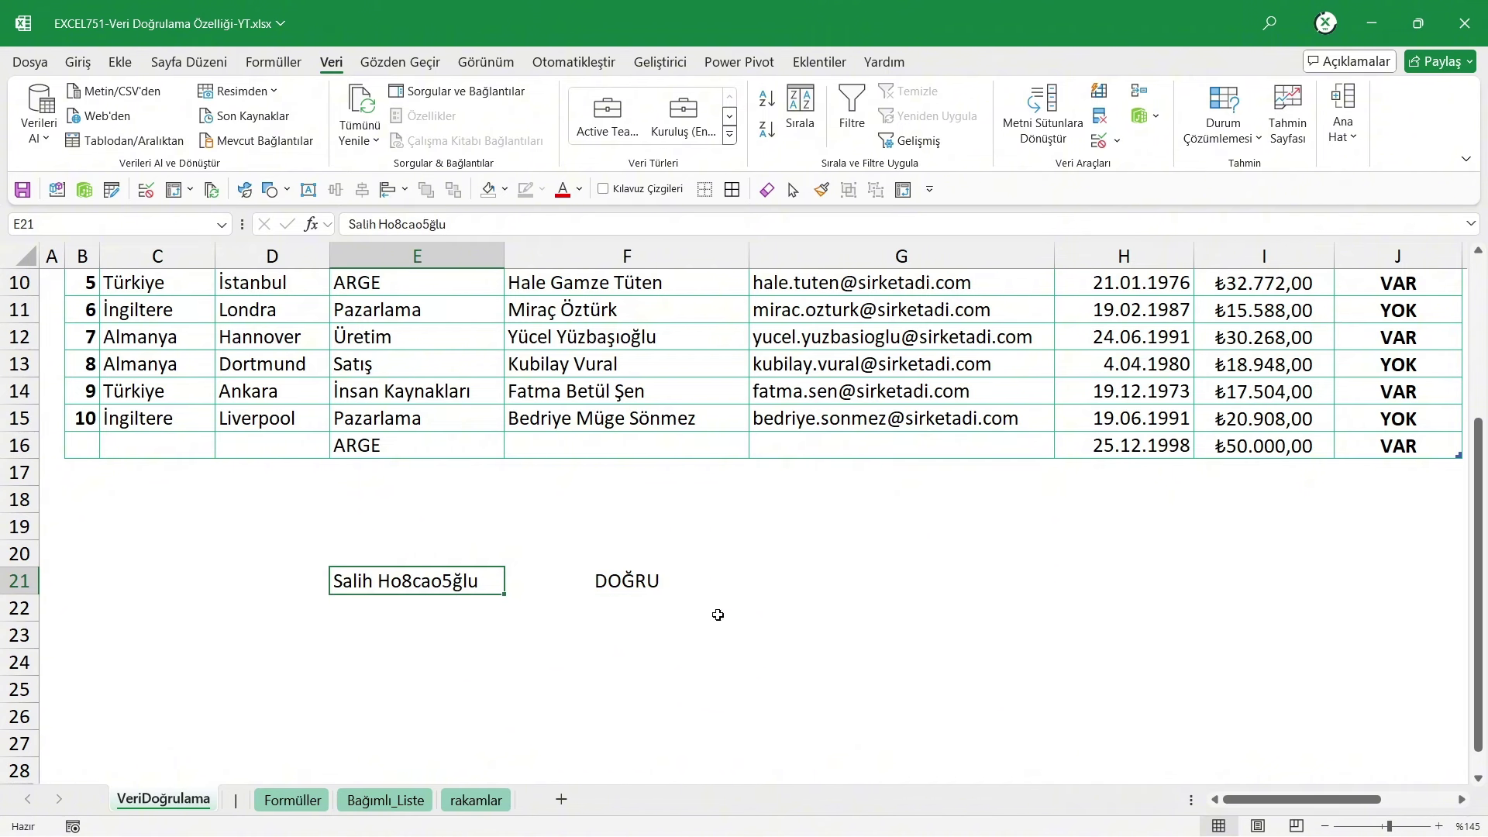
Step: Wrap F21's digit check in DEĞİL( so it returns YANLIŞ for E21's text
click(676, 582)
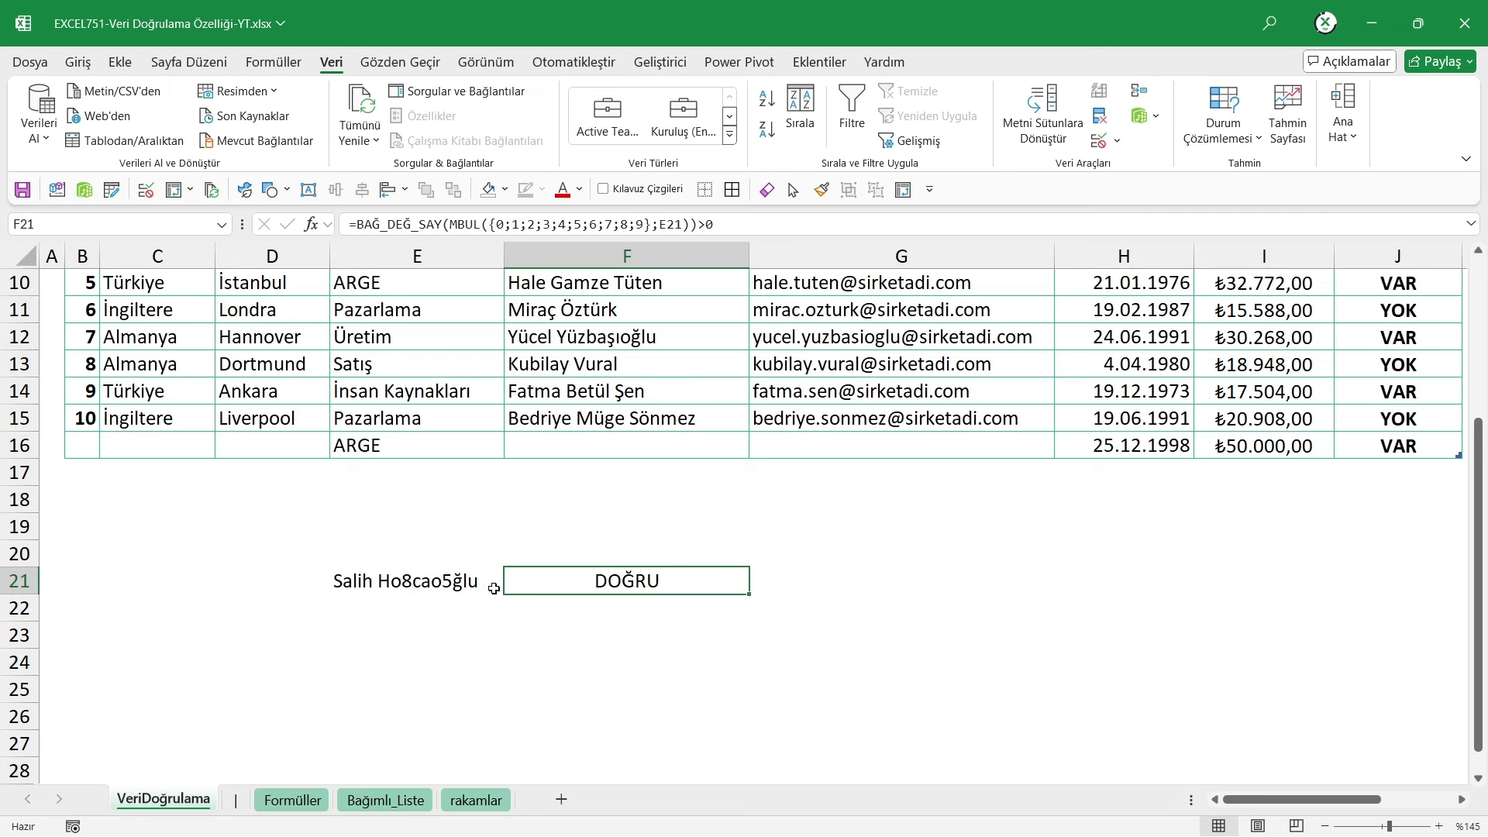
double_click(605, 583)
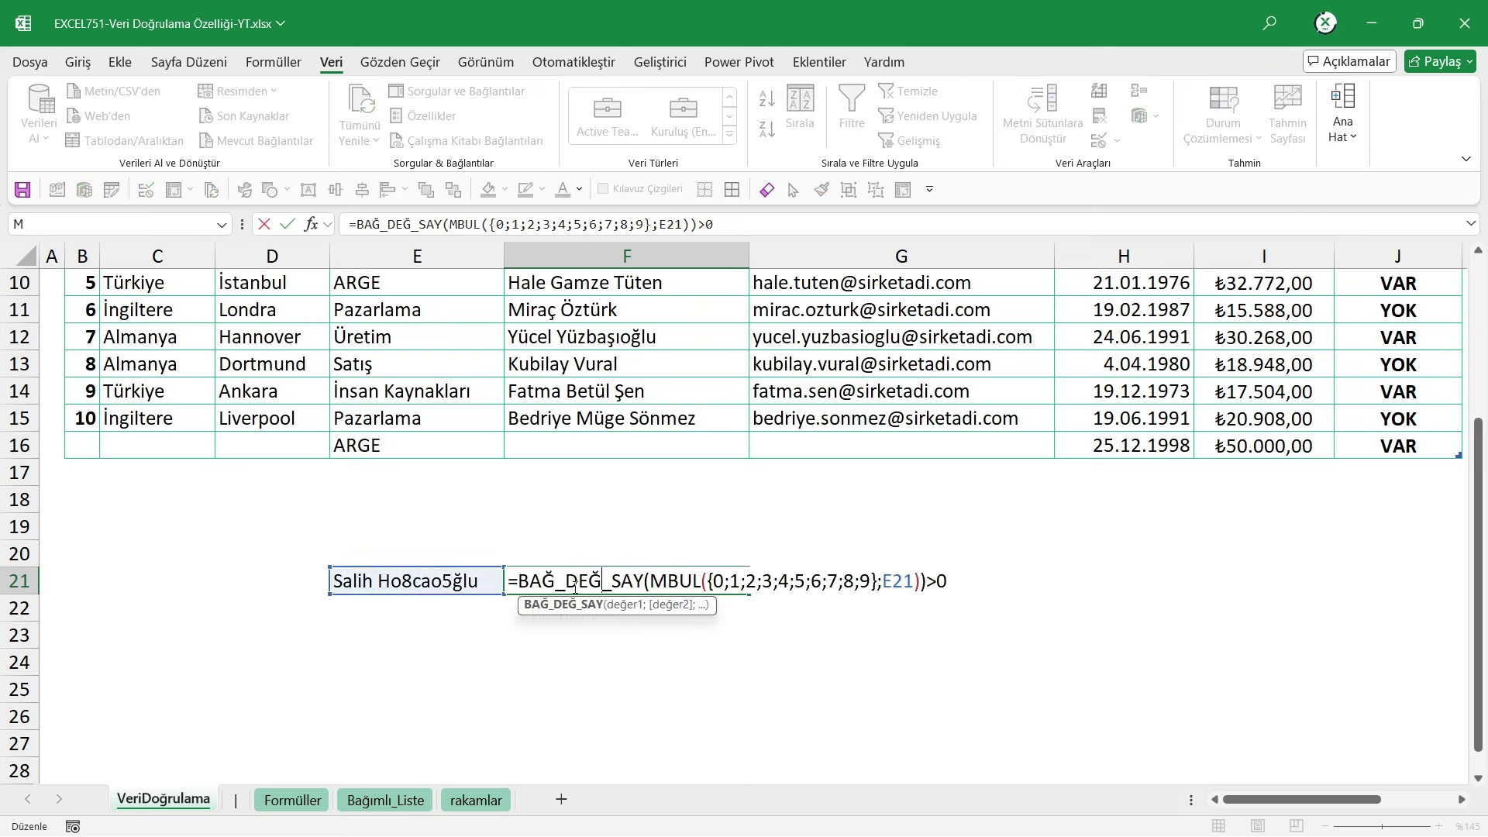
click(520, 581)
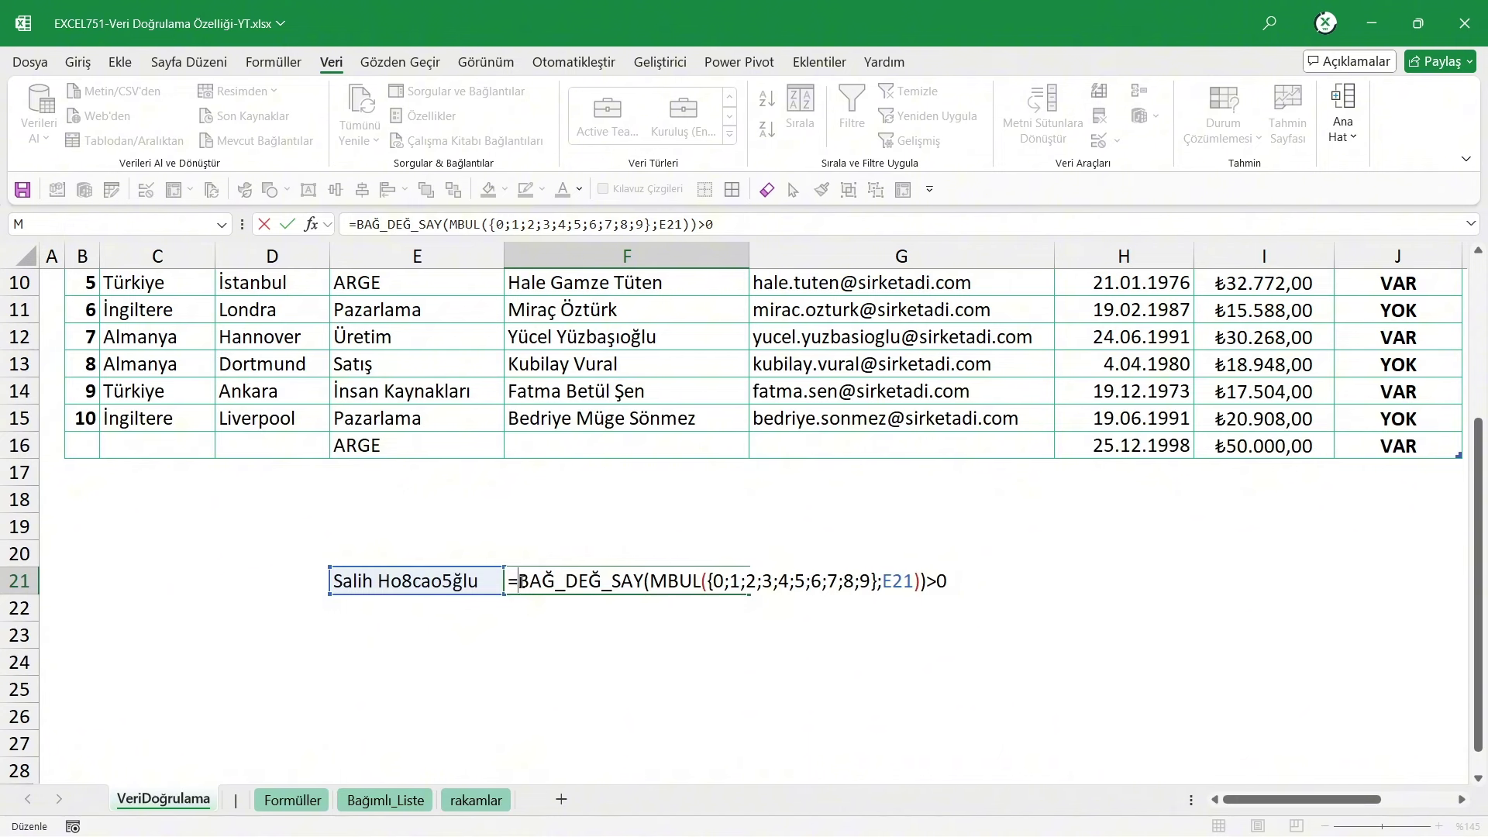
text(DEĞİL()
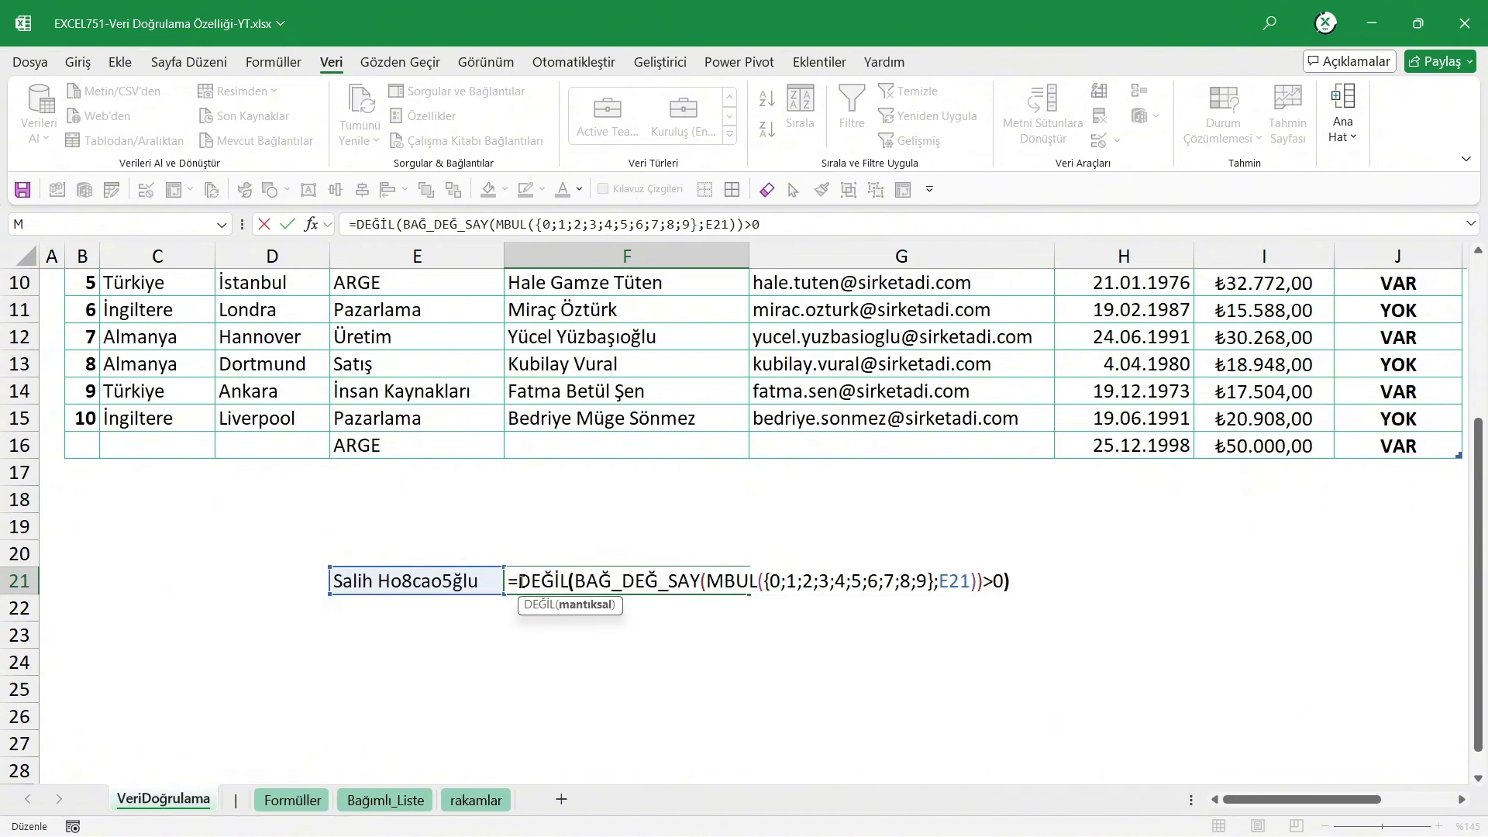
key(Return)
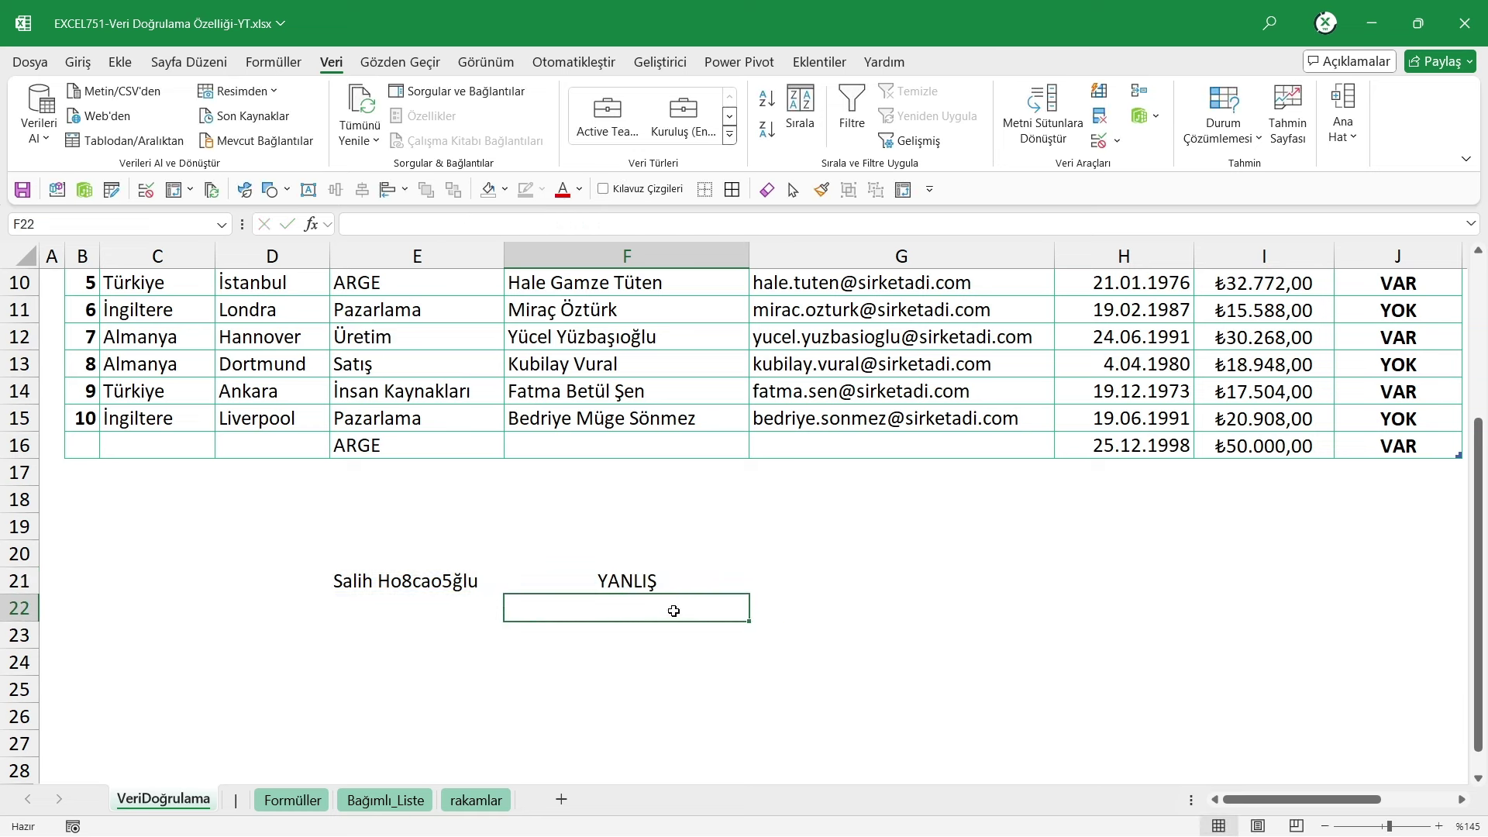
click(653, 587)
Step: Delete the stray digits 8 and 5 from the sample name in E21
click(394, 572)
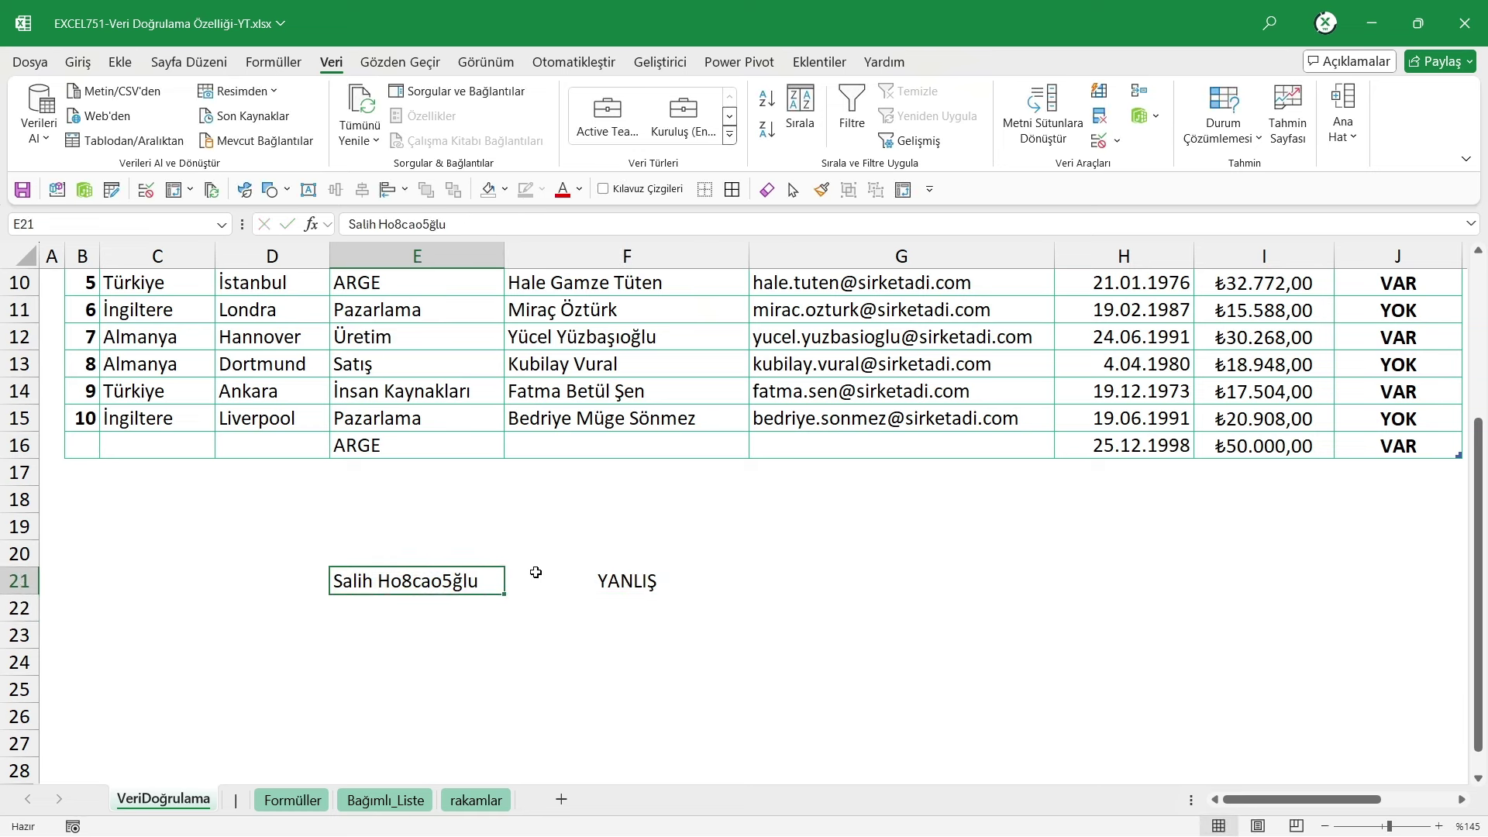
double_click(417, 583)
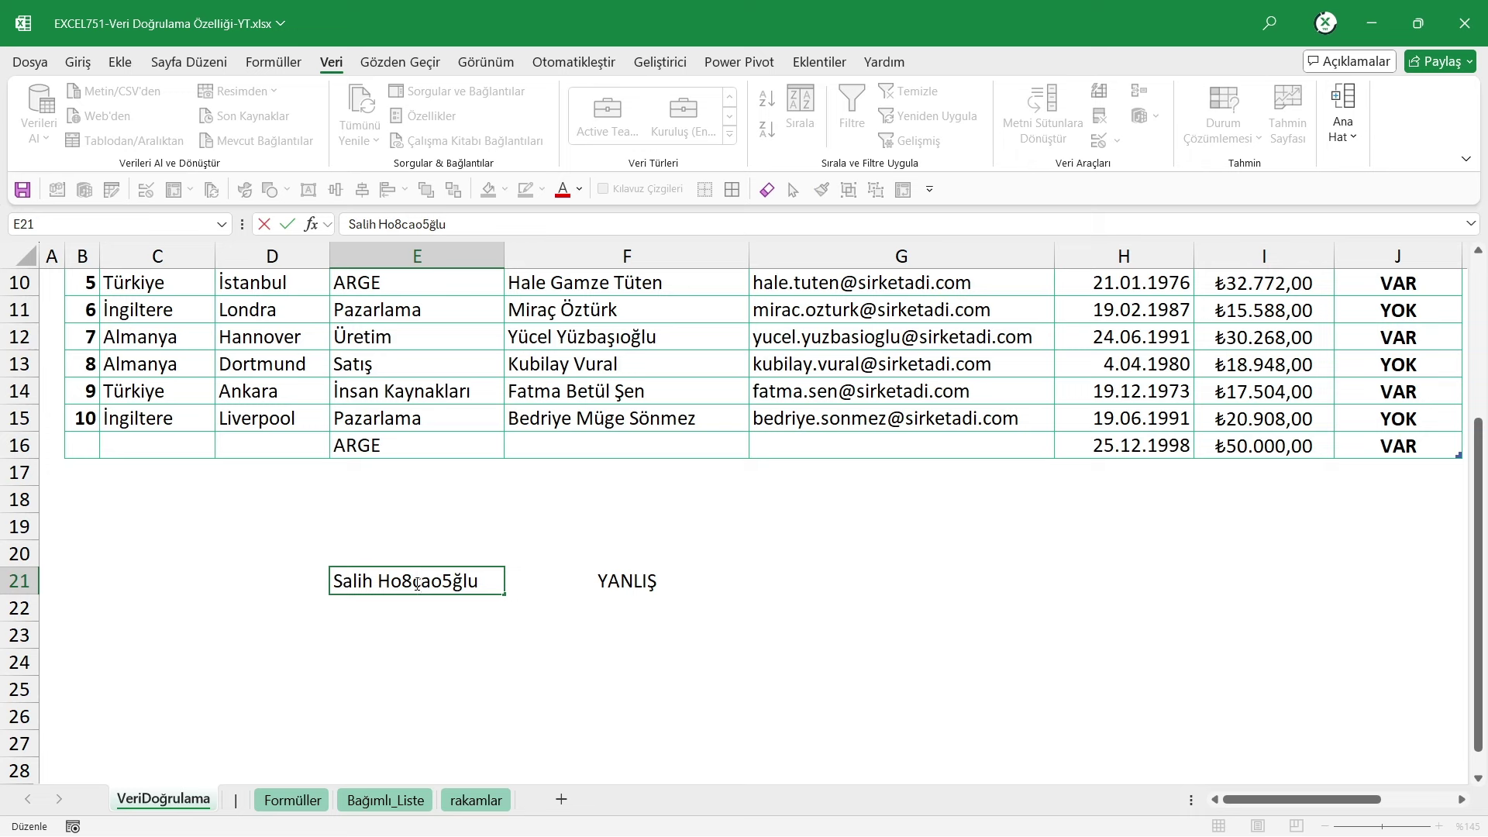
key(BackSpace)
key(Right)
key(Right)
key(Right)
key(Delete)
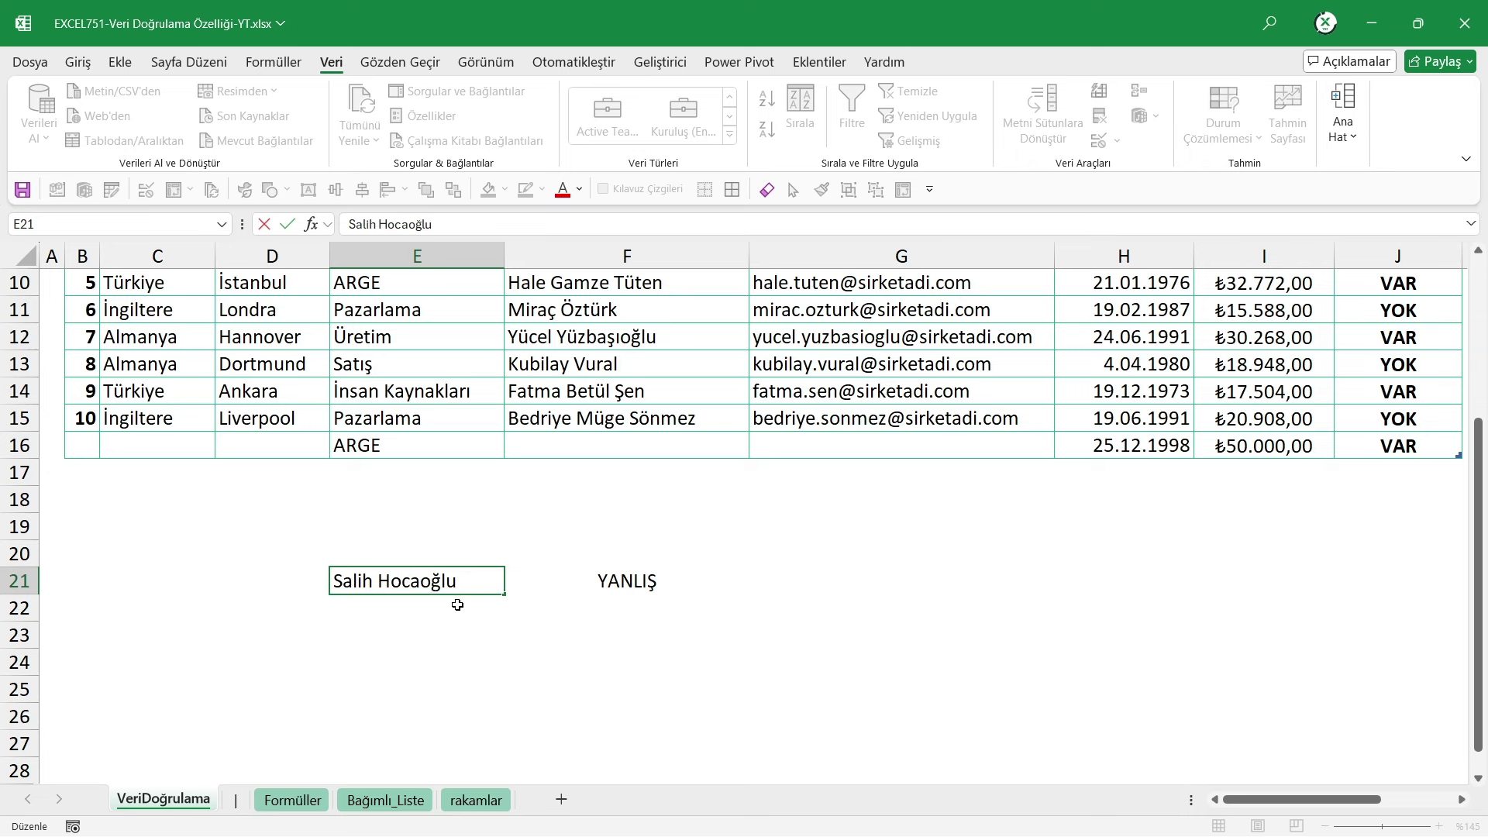
key(Return)
click(594, 586)
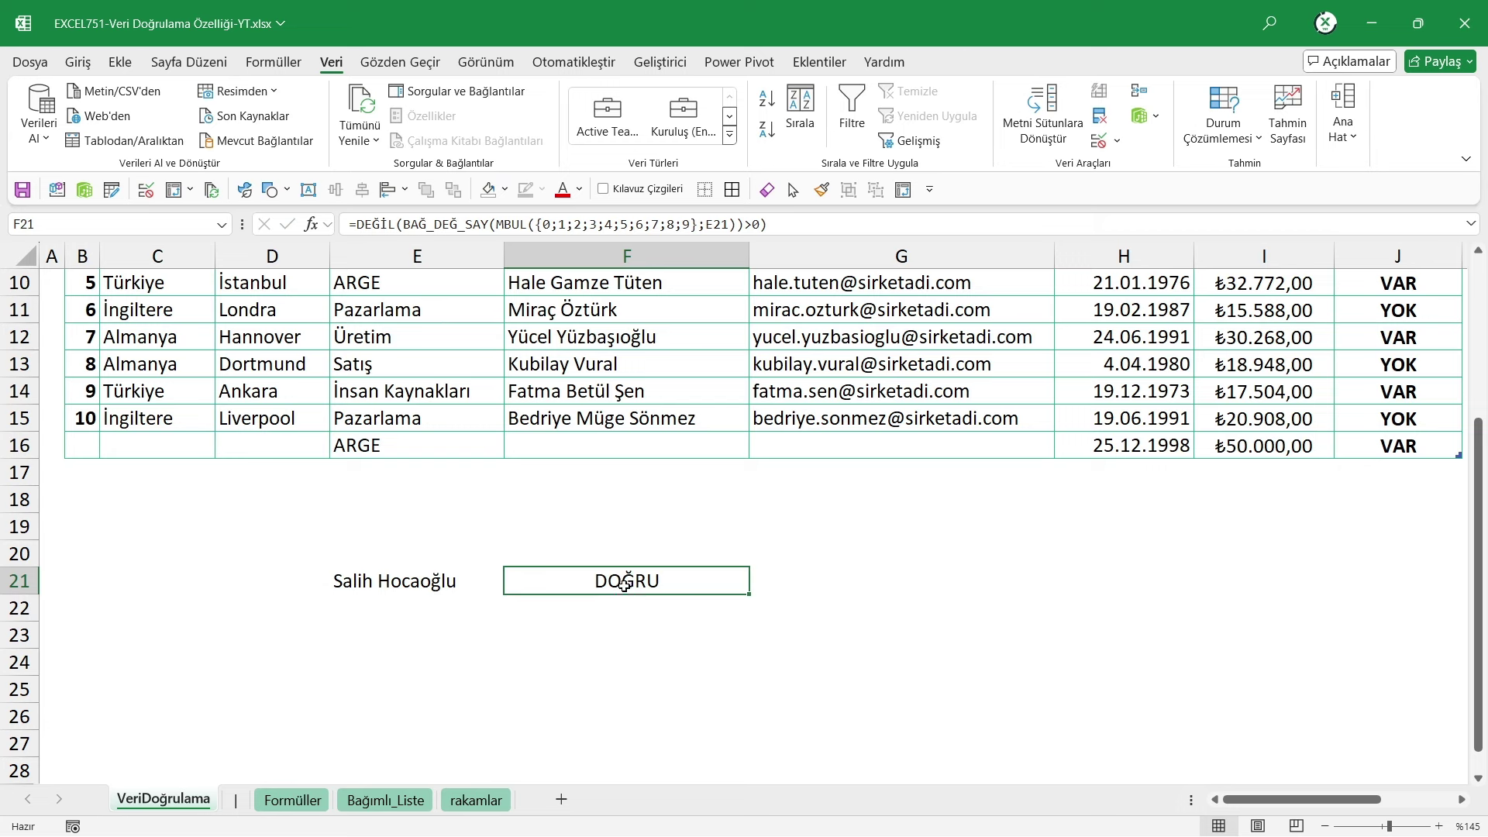
Step: Compare F21's typed digit list with the rng_rakamlar range A1:A10 on the rakamlar sheet
double_click(625, 584)
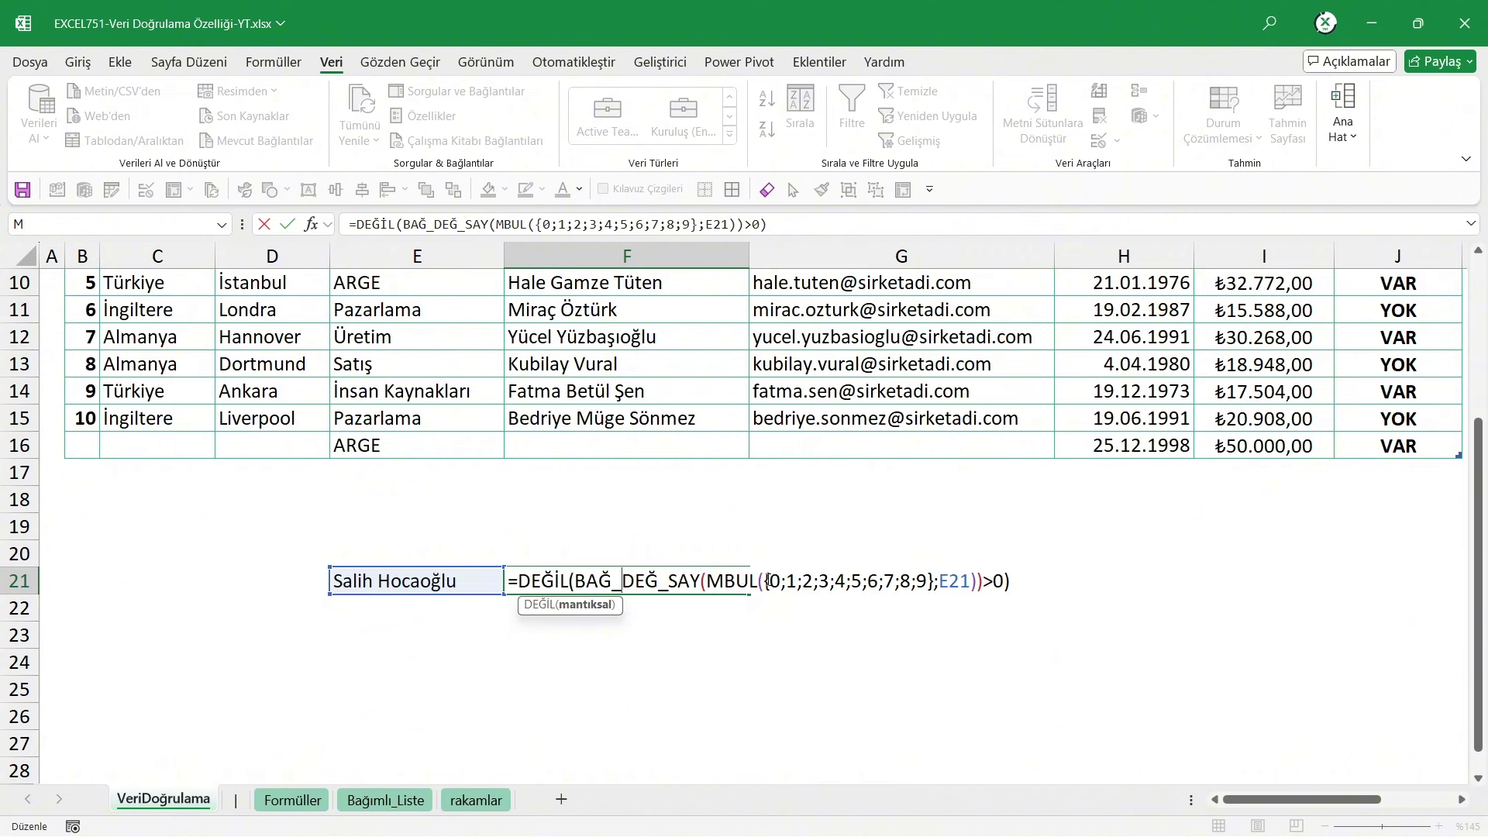
drag(767, 587, 934, 583)
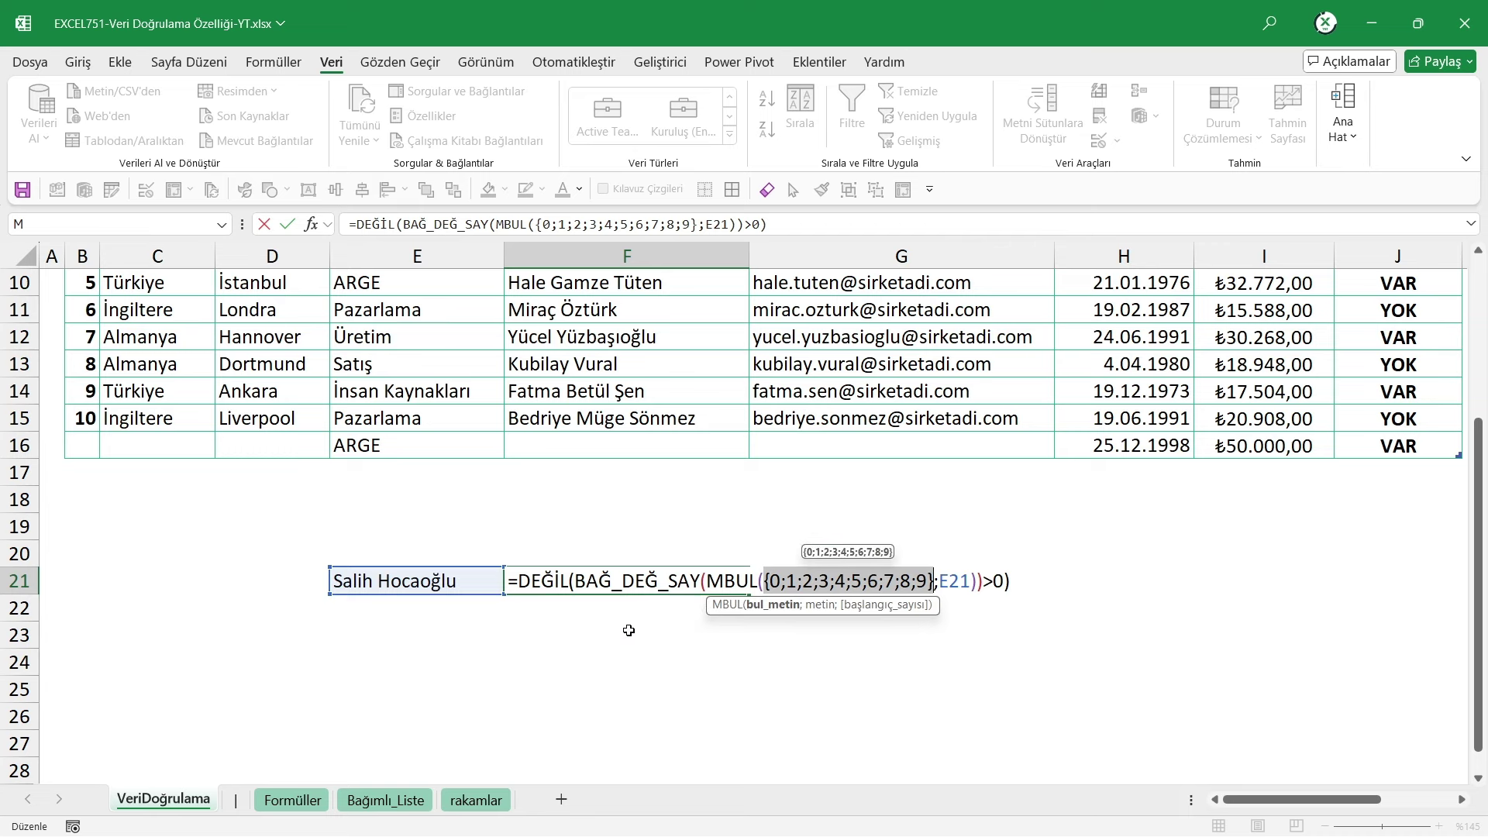
key(Escape)
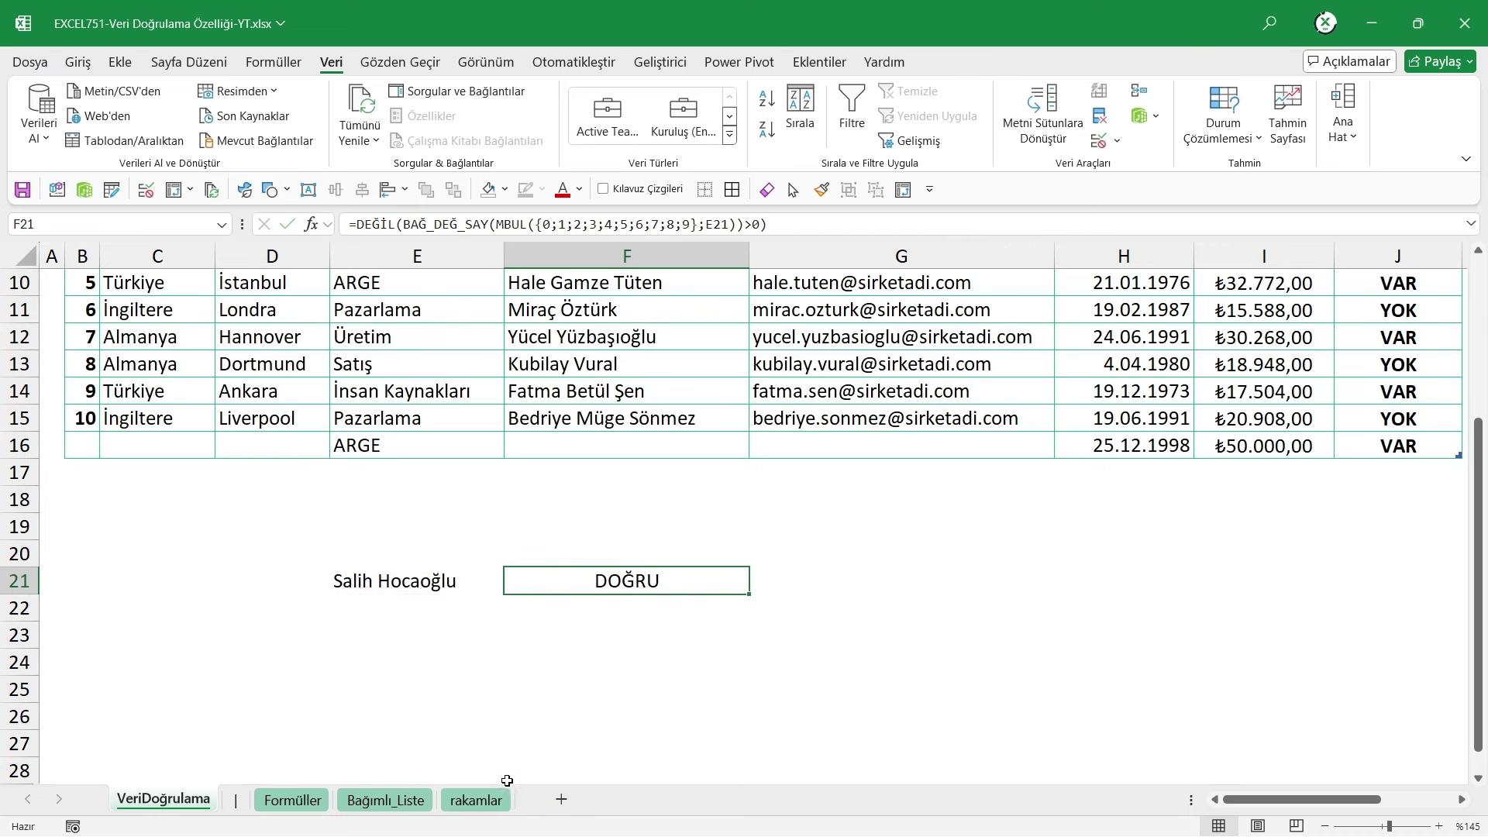
click(500, 802)
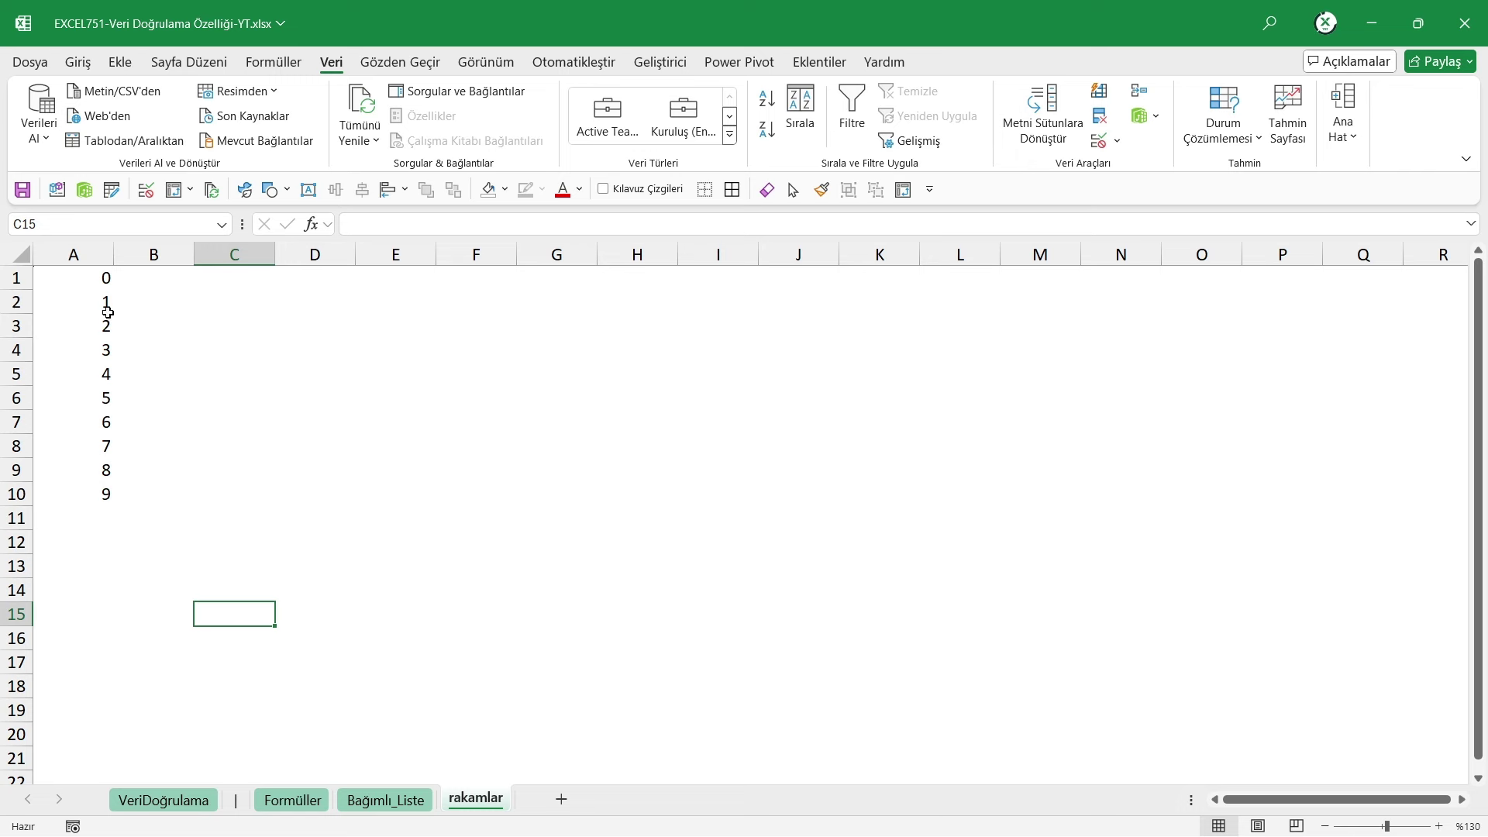
drag(99, 278, 95, 503)
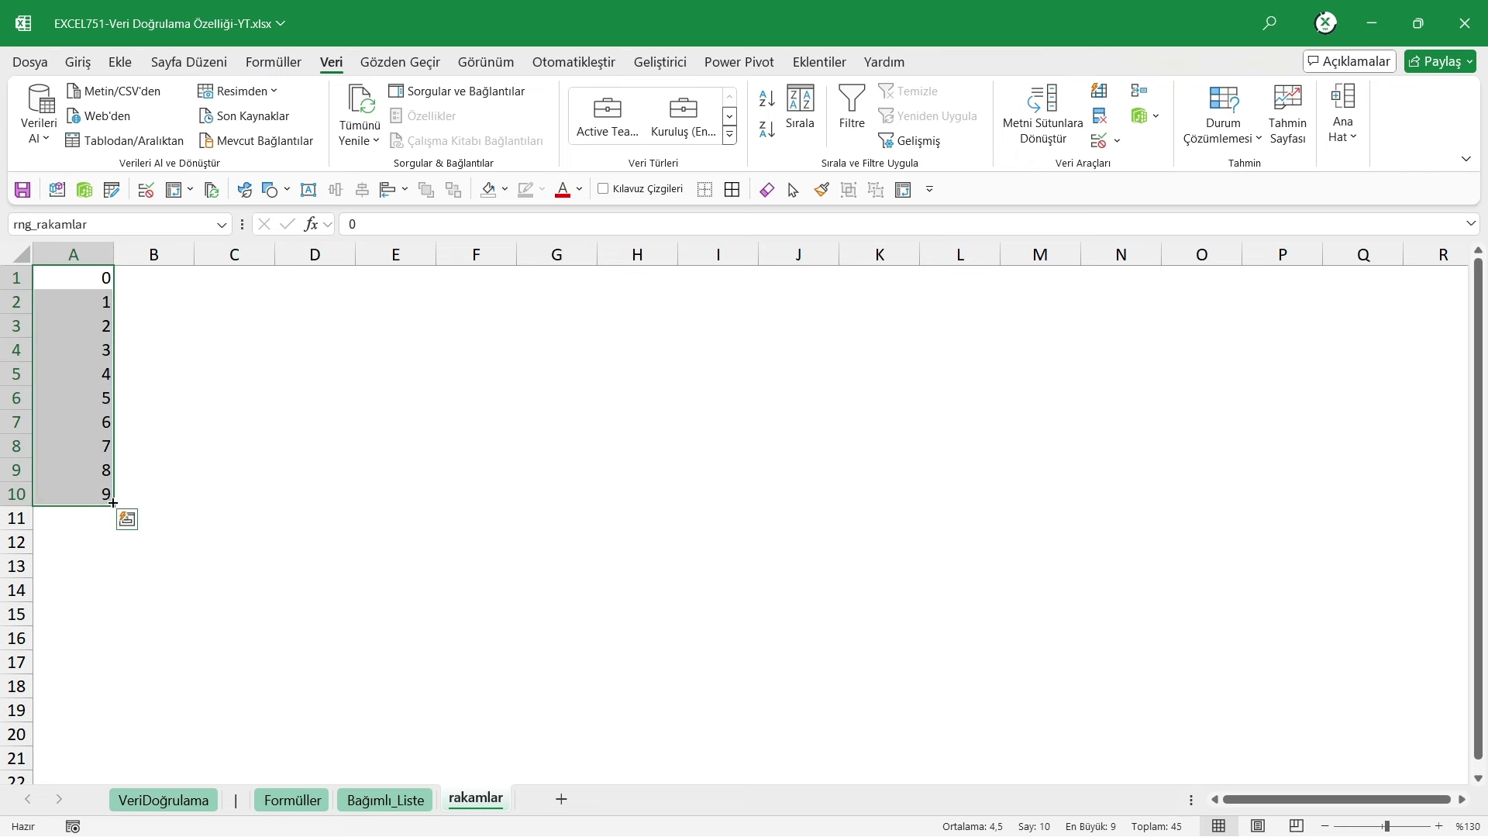
drag(99, 277, 95, 496)
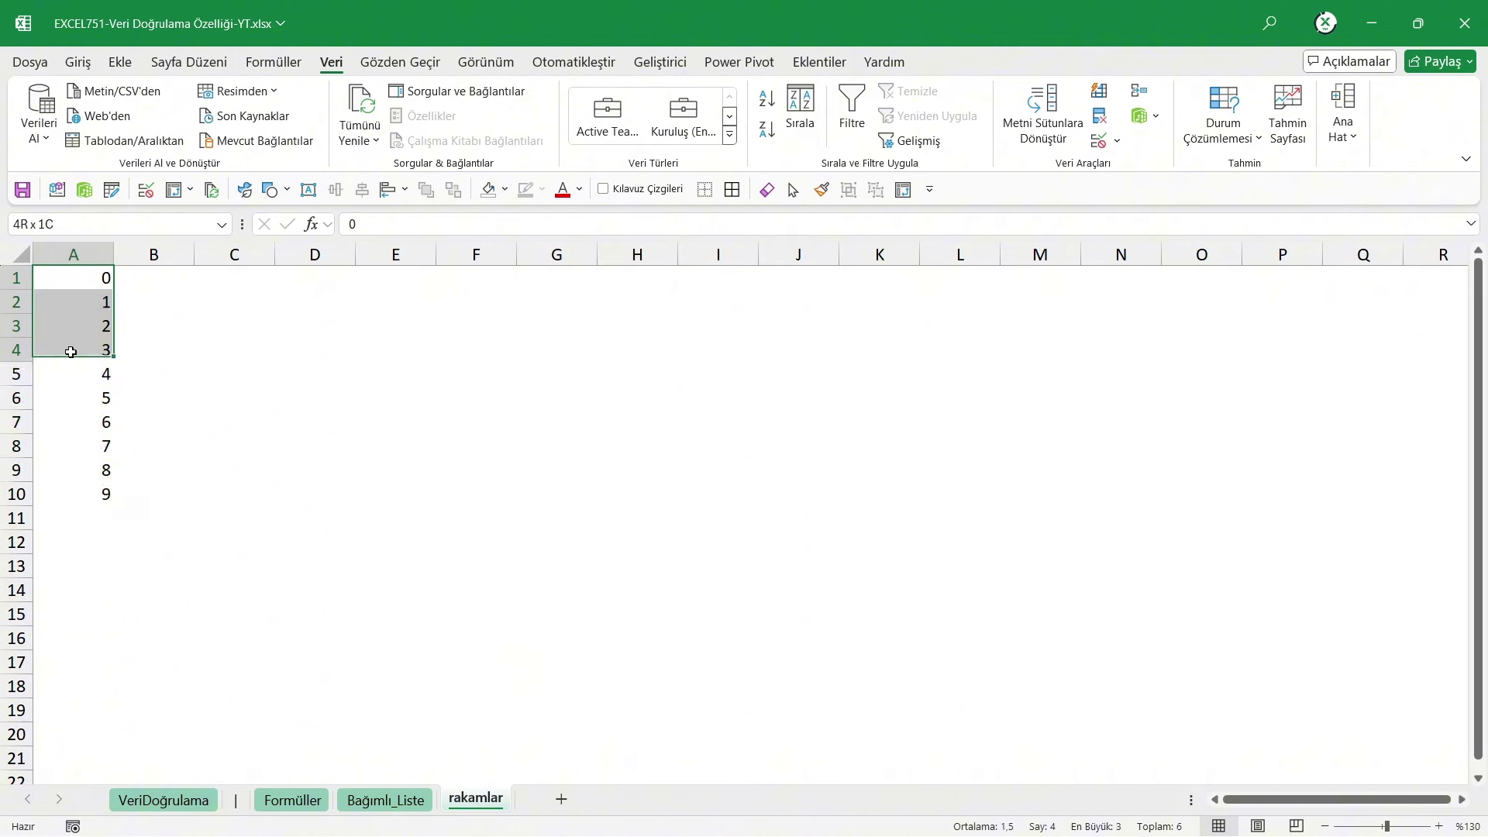
mouse_move(86, 271)
mouse_down()
mouse_move(86, 496)
mouse_move(85, 278)
mouse_up()
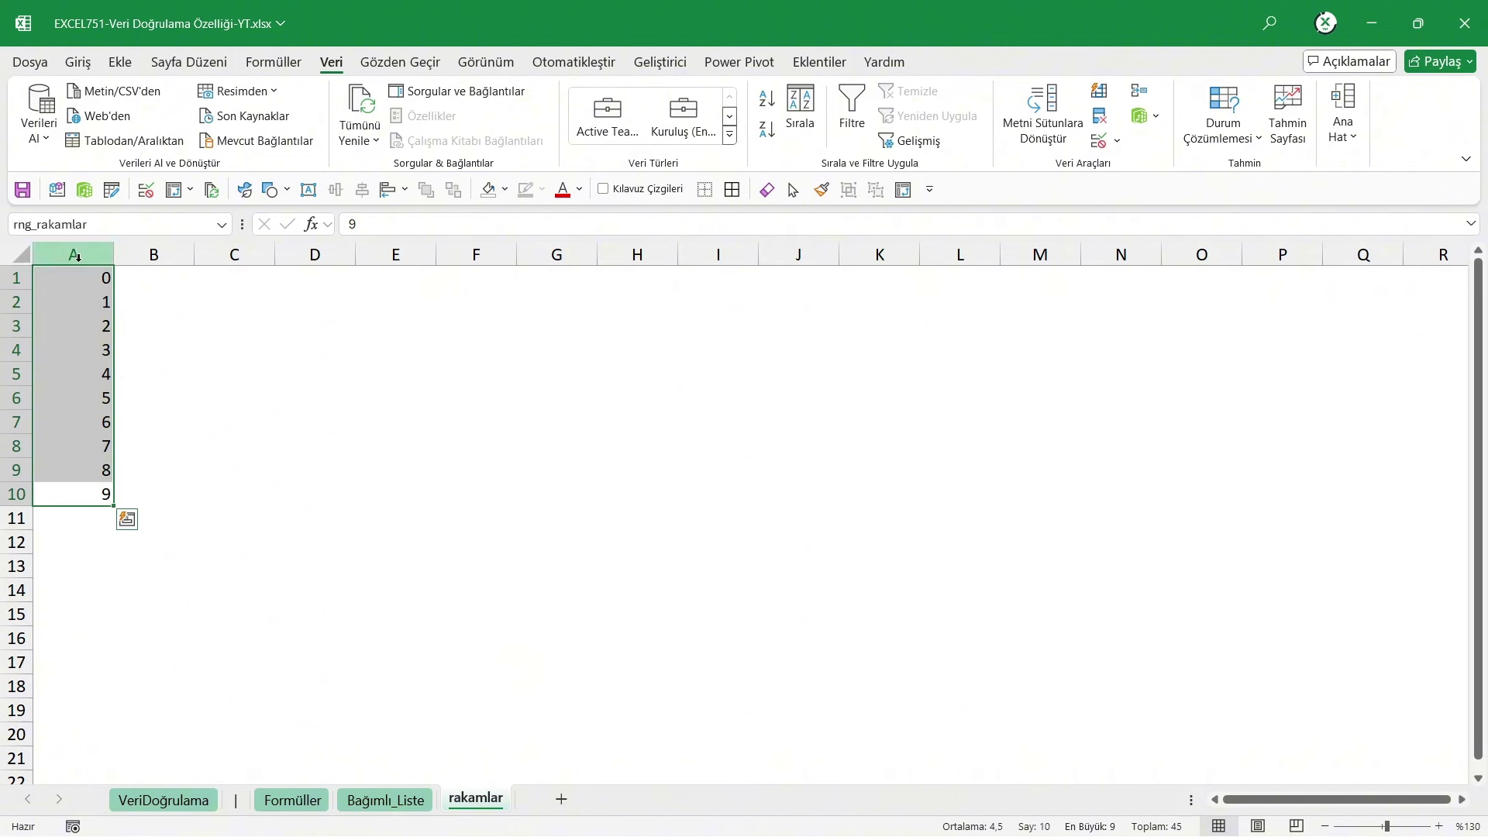
click(85, 301)
Step: Replace F21's {0;1;2;3;4;5;6;7;8;9} array with the named range rng_rakamlar
click(200, 802)
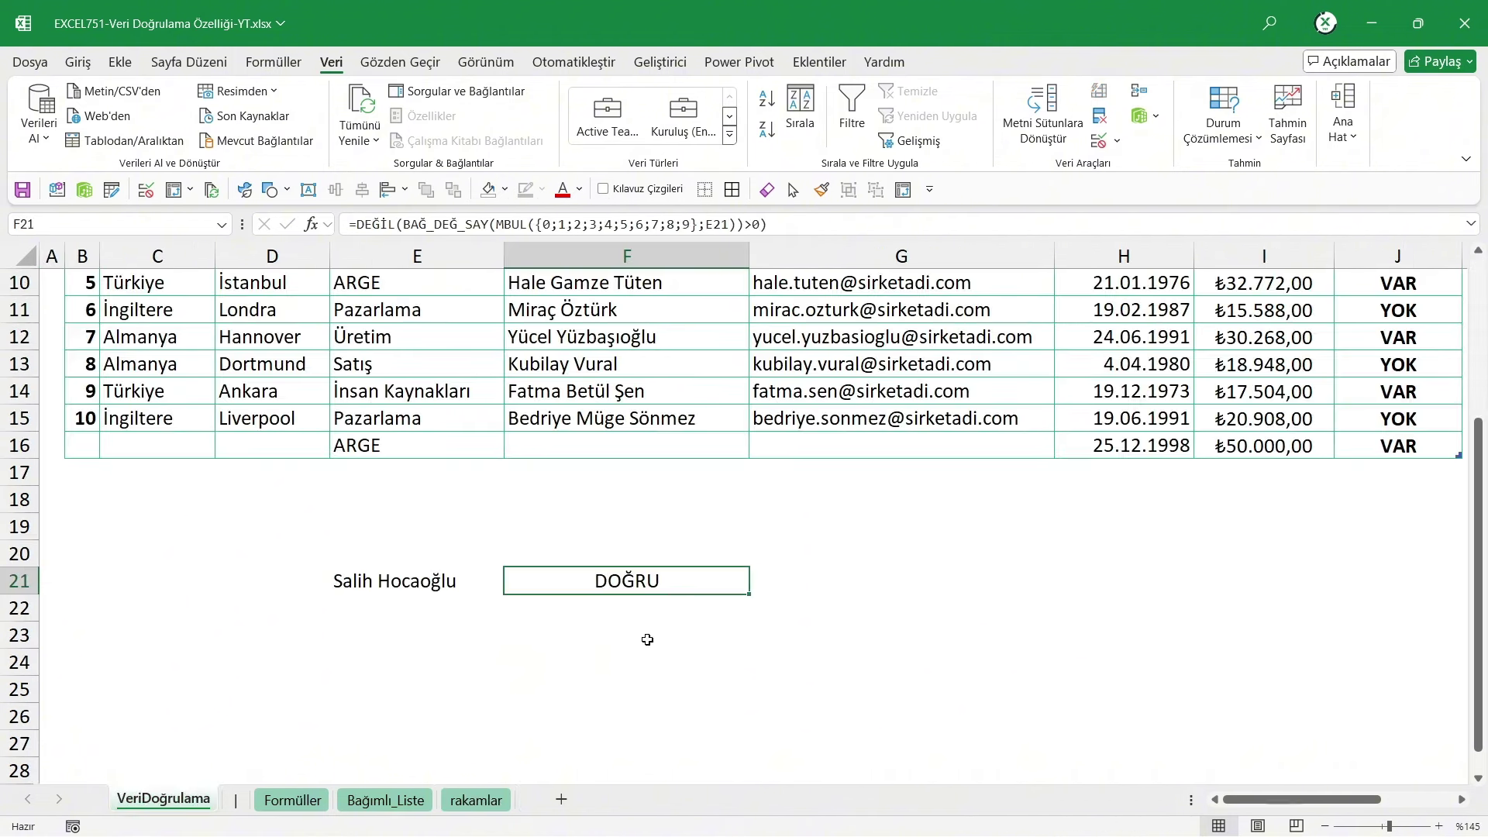
double_click(663, 583)
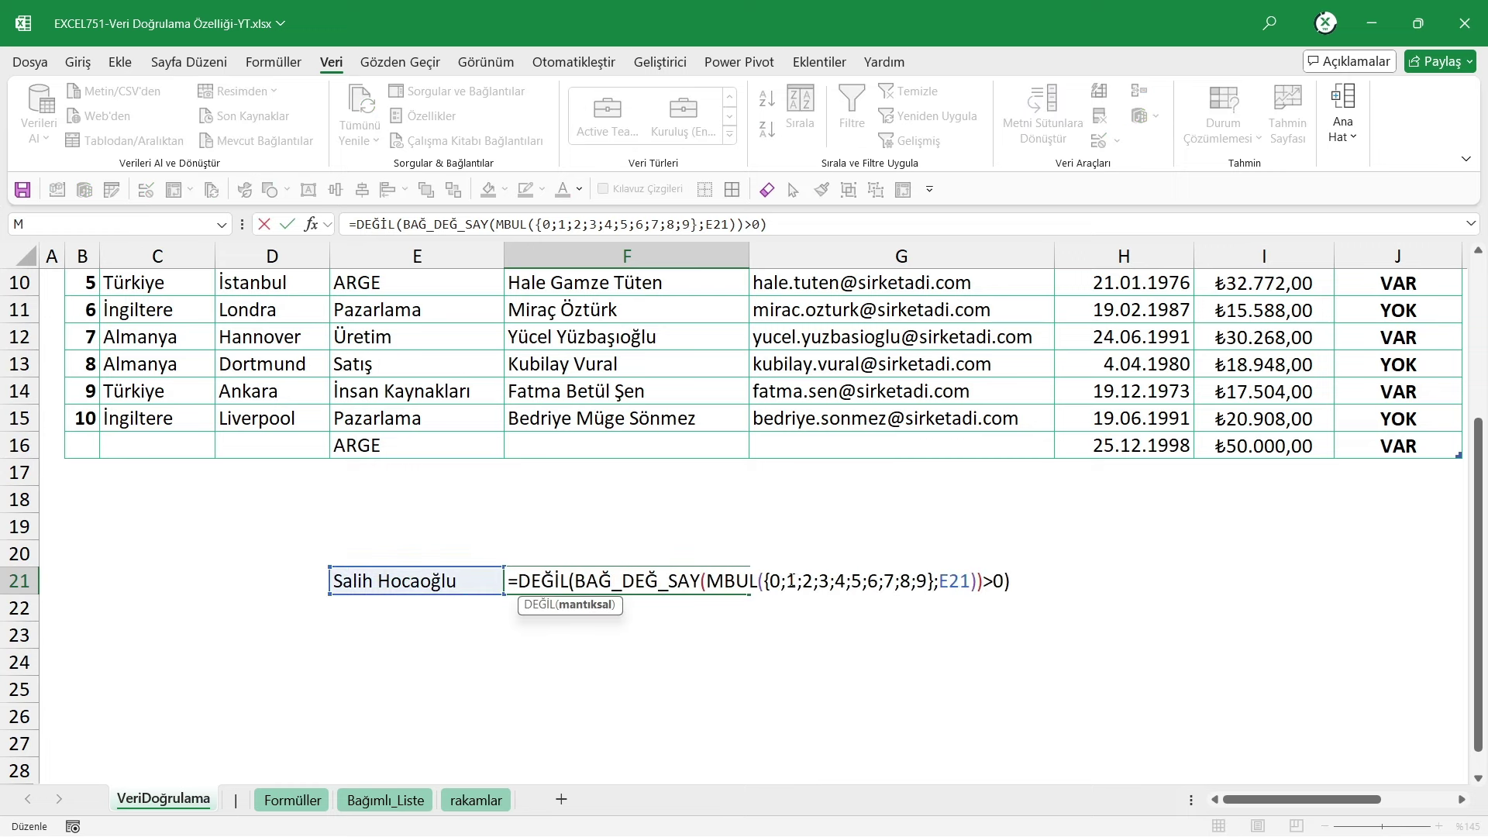
drag(764, 580, 933, 582)
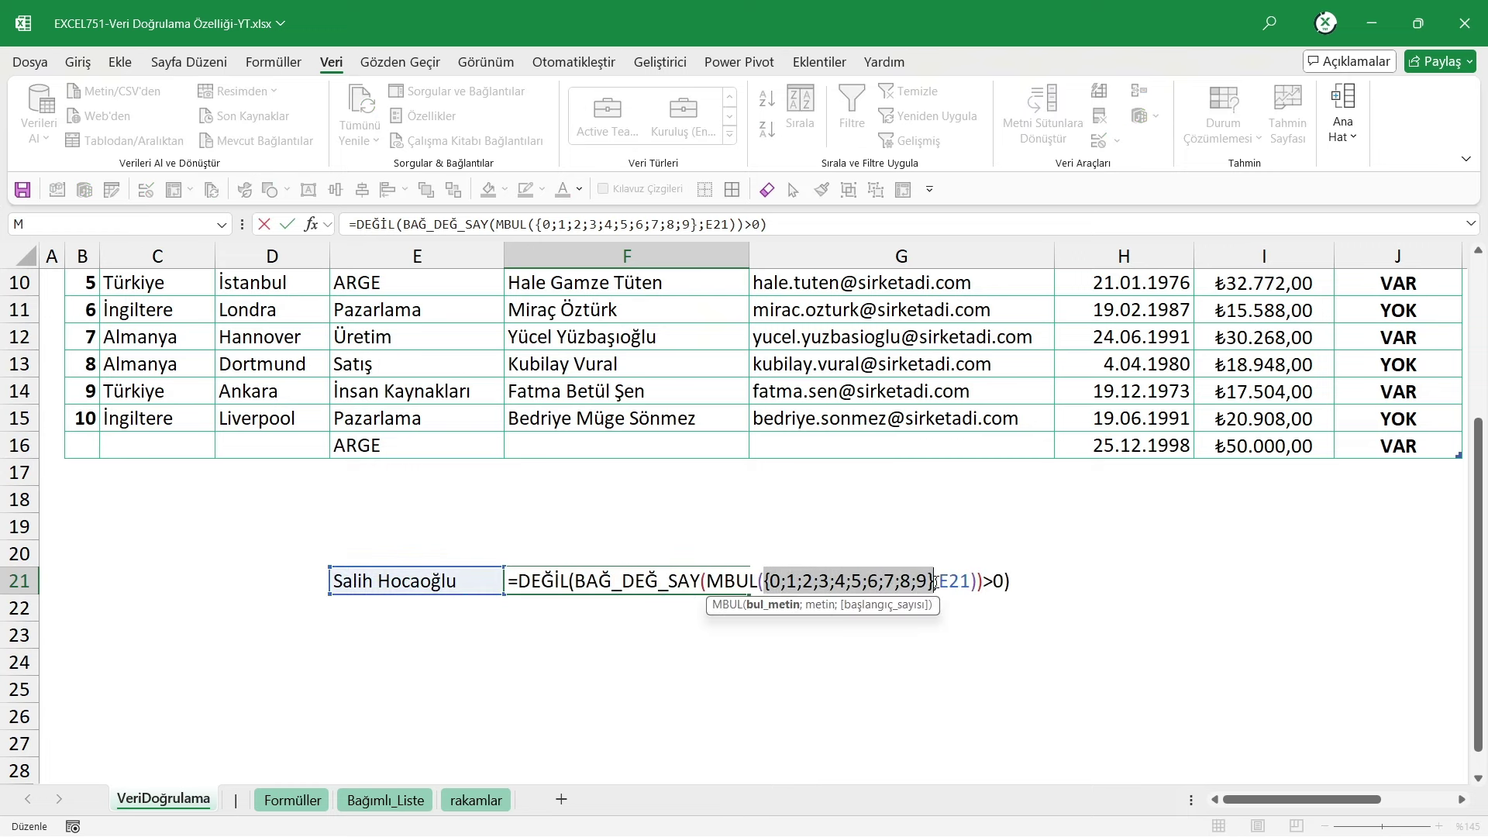
text(rng_)
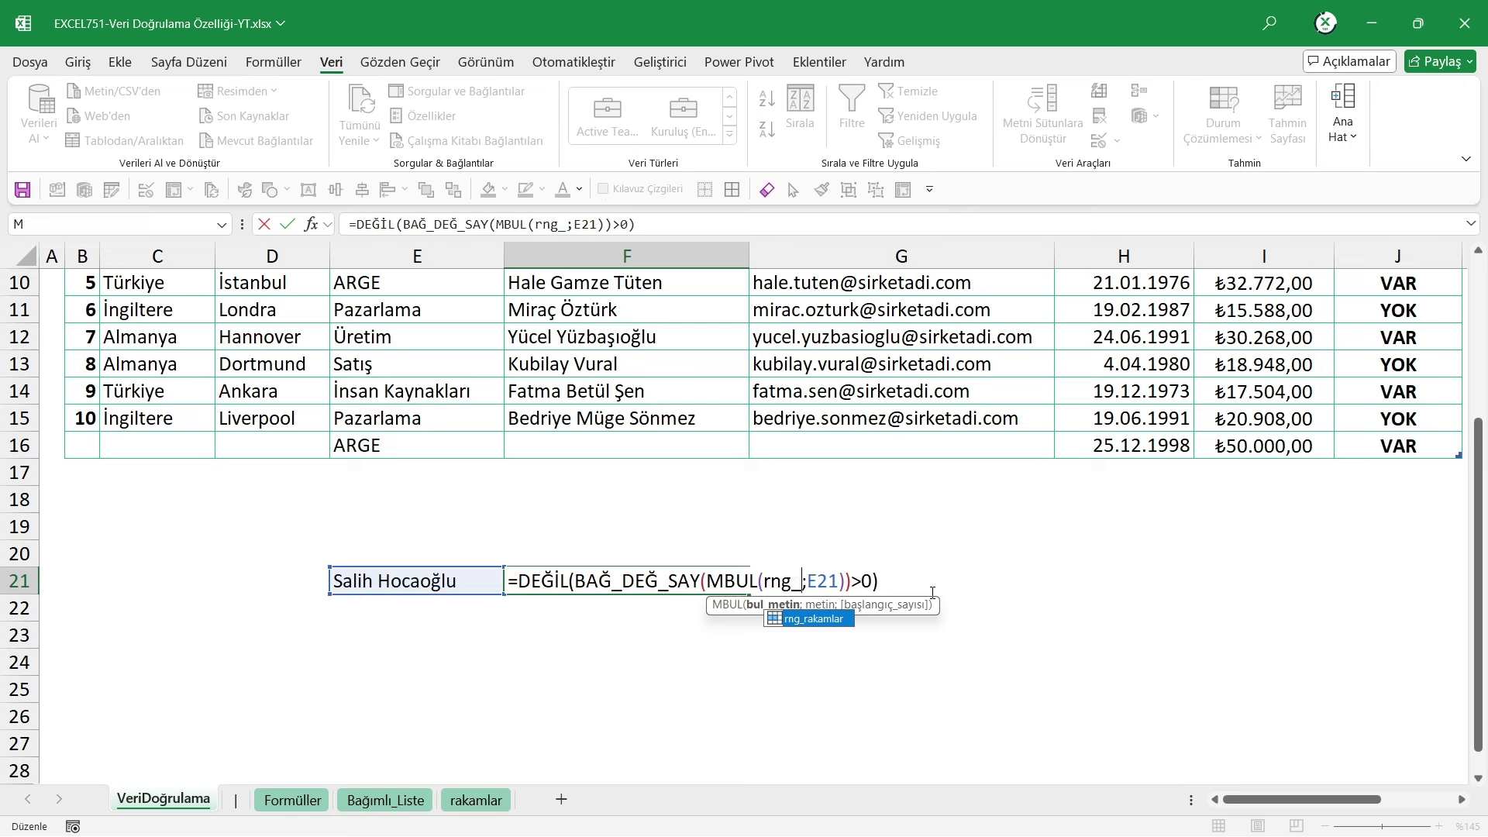
key(Tab)
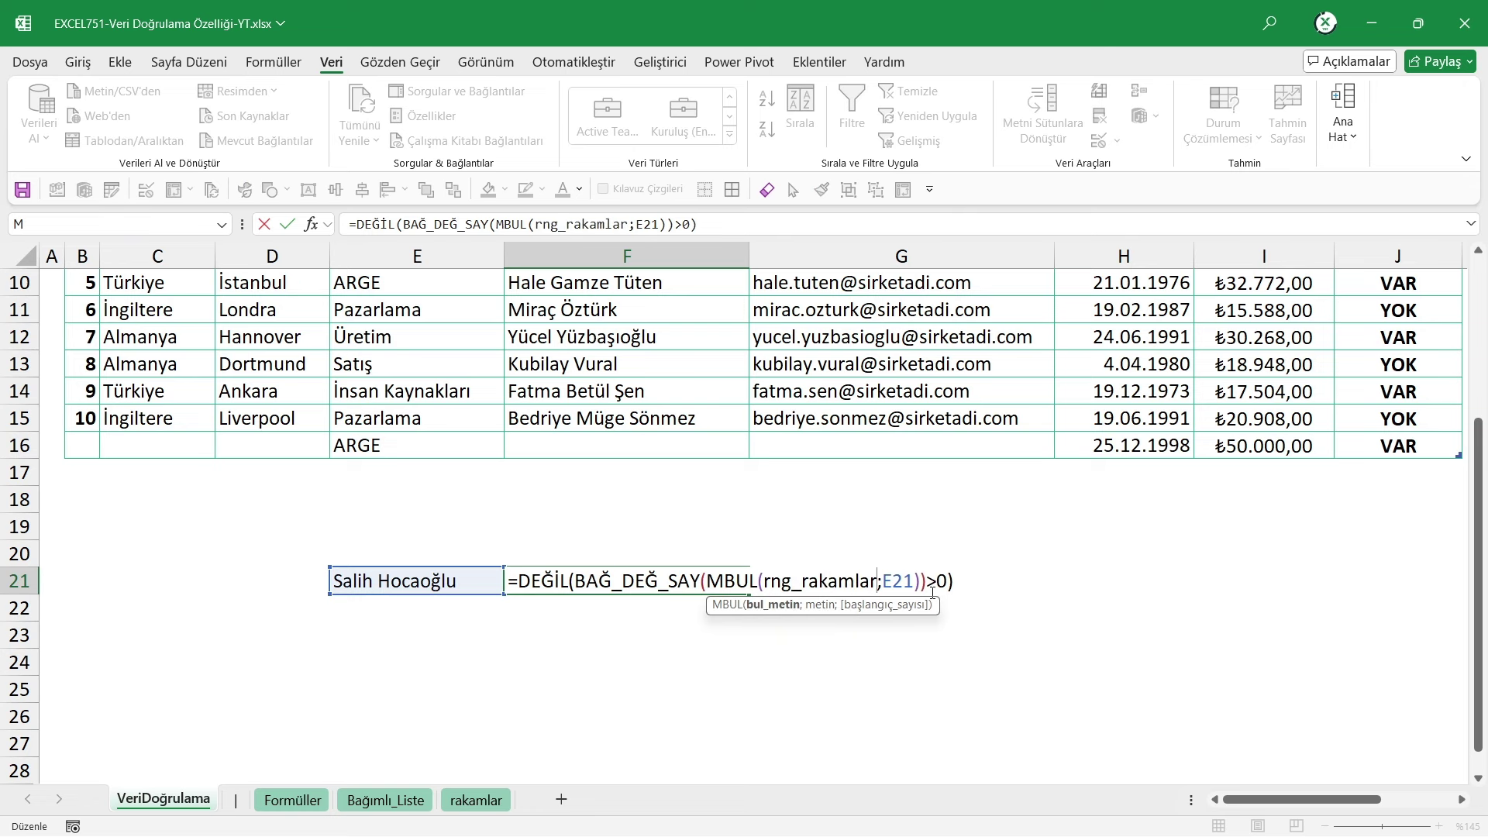
drag(877, 581, 771, 581)
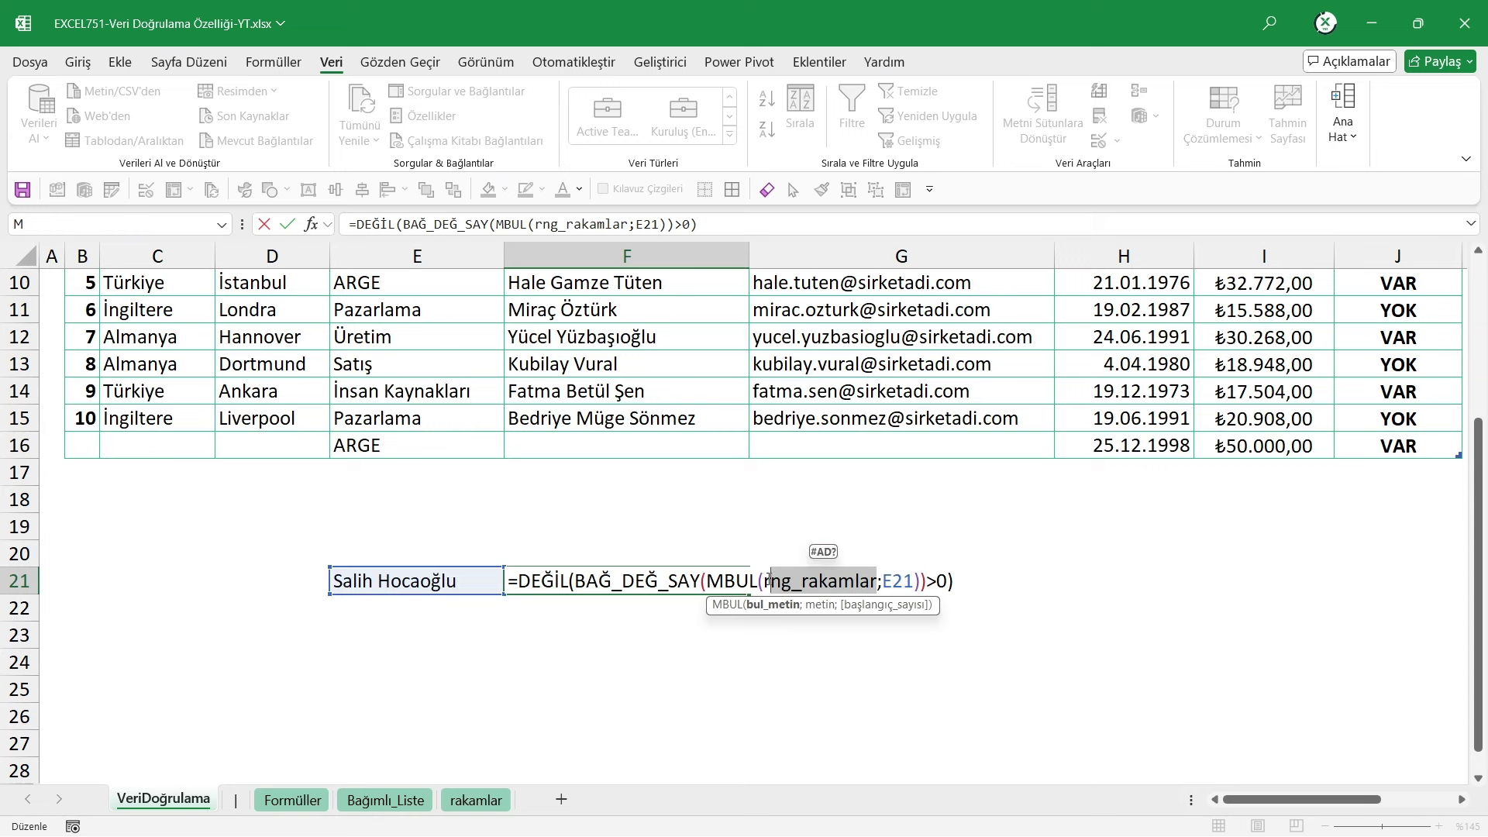
drag(764, 581, 877, 580)
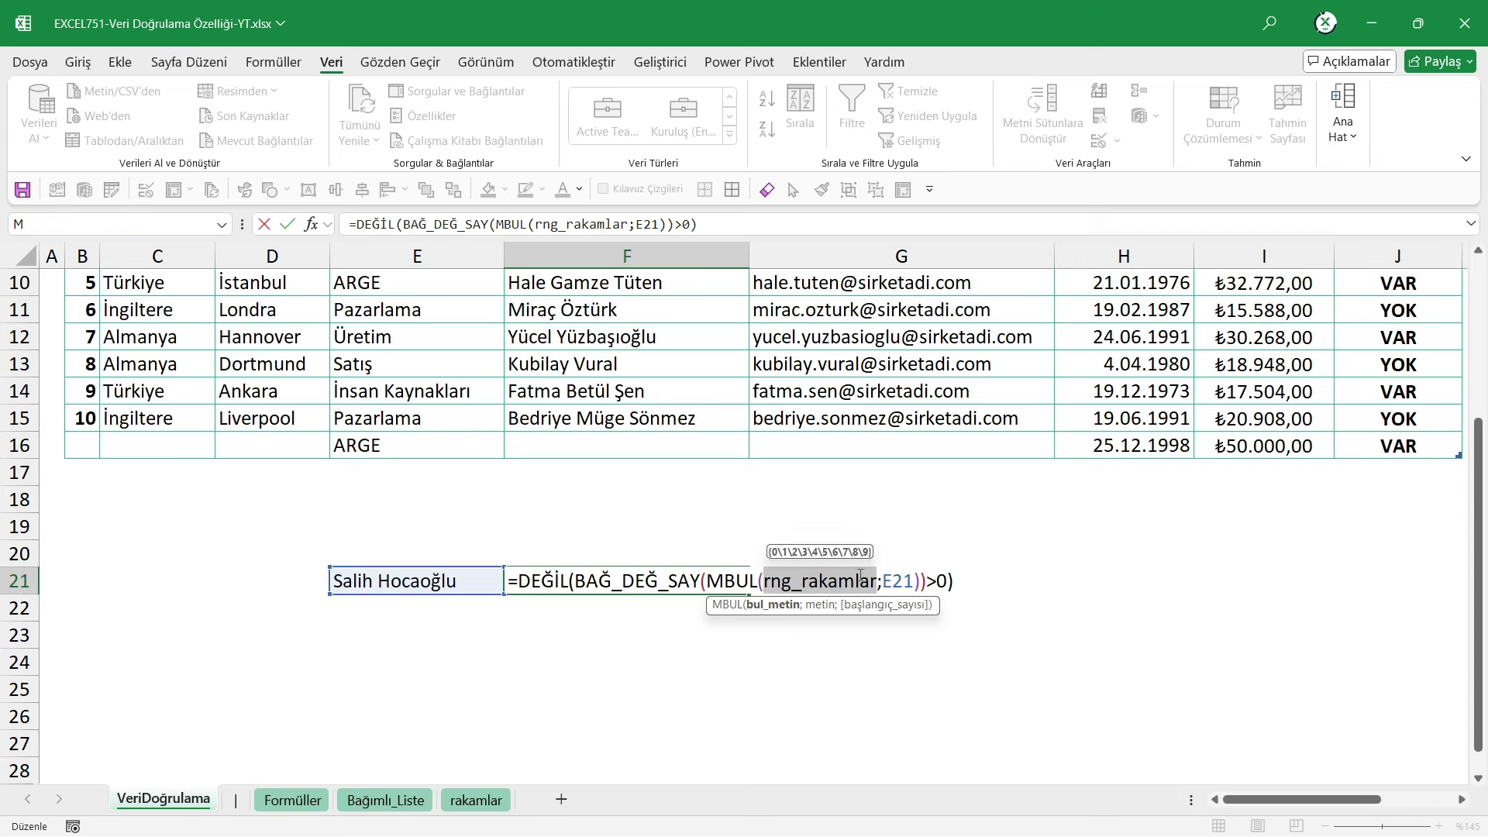
key(Return)
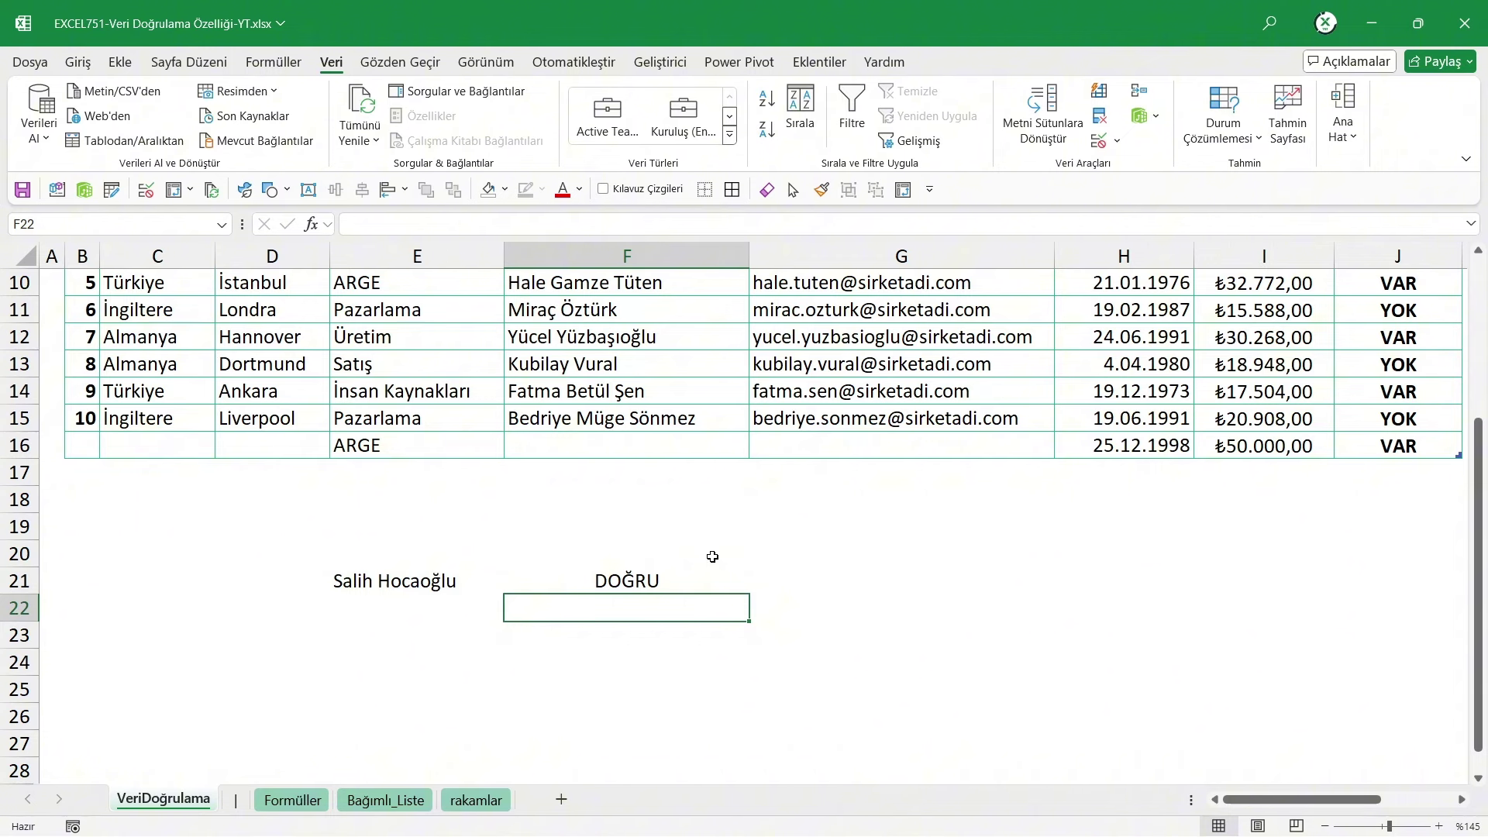
Step: Review F21's updated formula and select the İsim cells F6:F16
click(688, 573)
double_click(688, 580)
drag(971, 582, 495, 583)
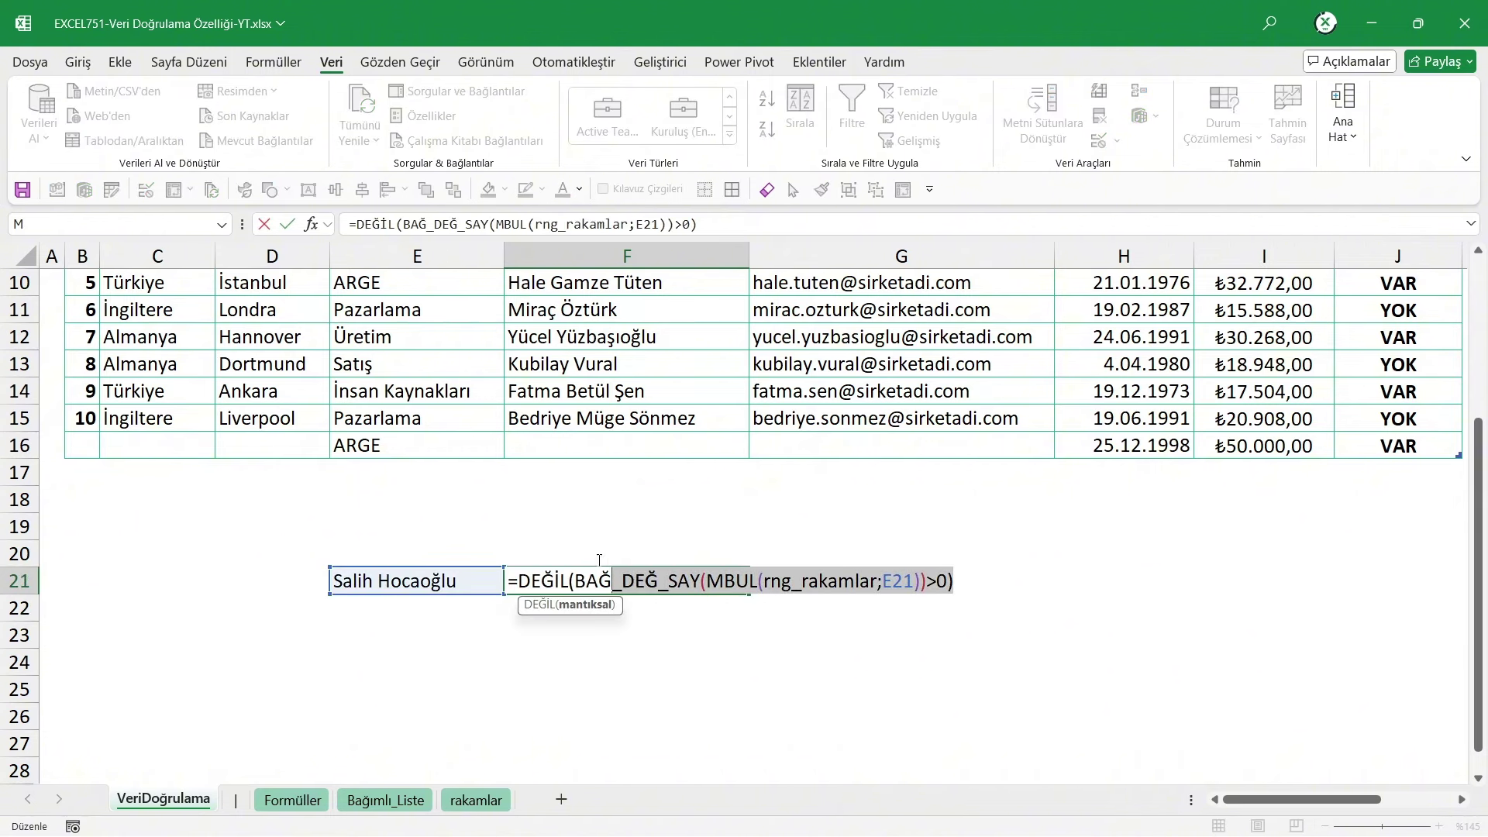
key(Escape)
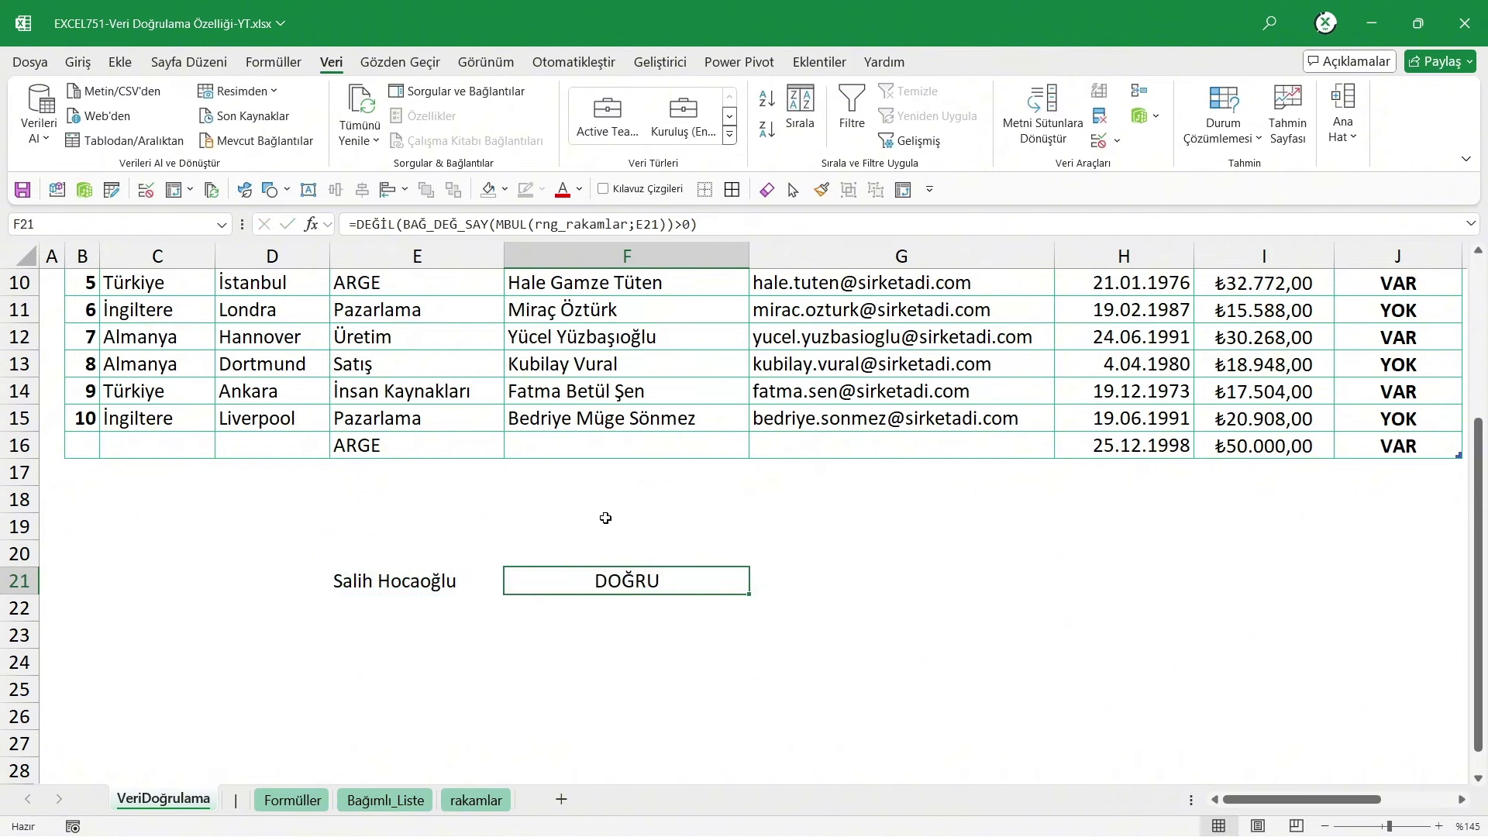
scroll(605, 514, up, 3)
click(642, 378)
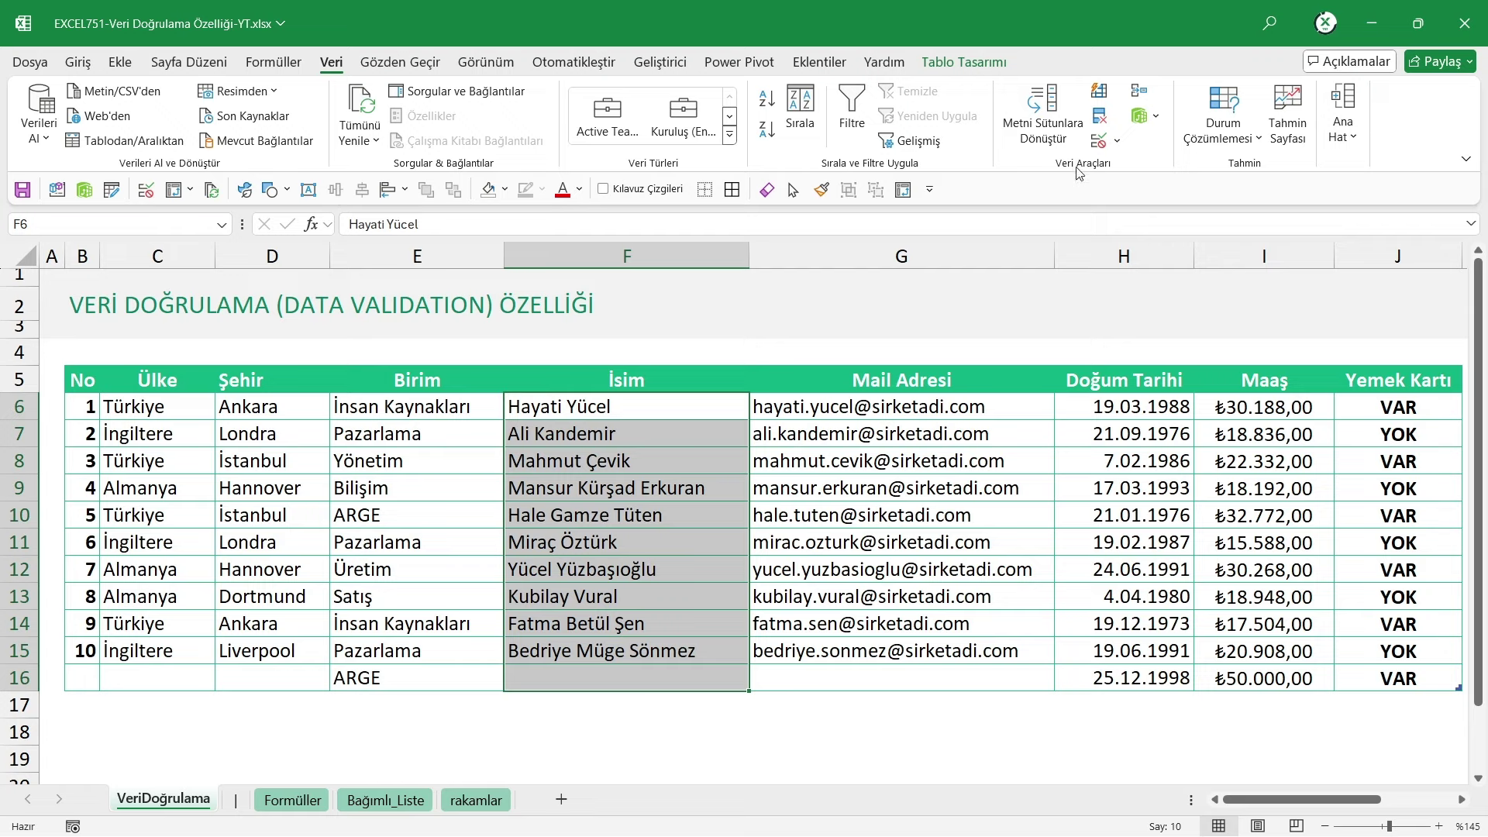
Step: Set Data Validation for F6:F16 to Custom and paste the digit-check formula
click(1098, 141)
click(728, 342)
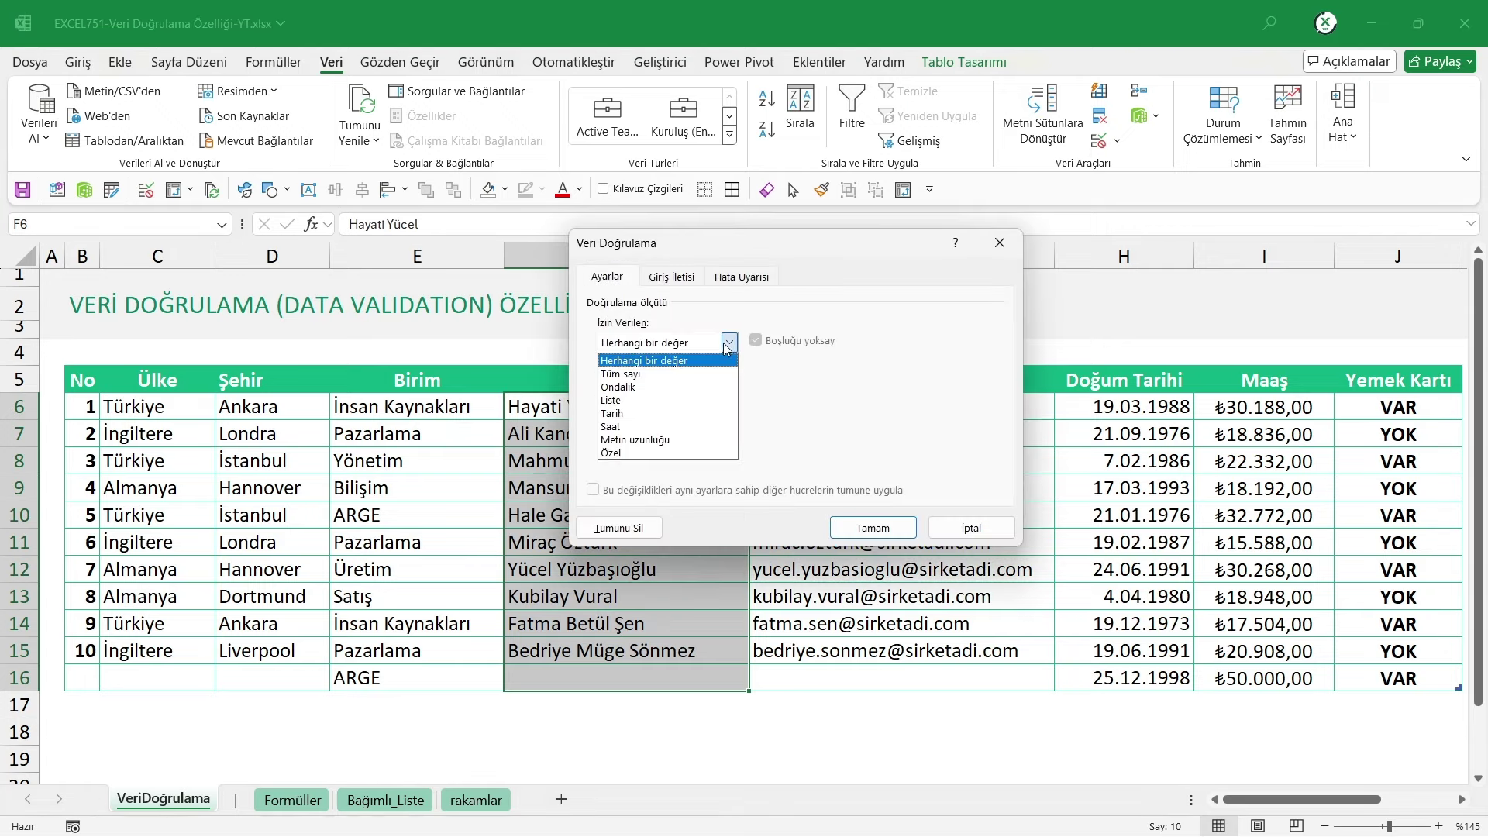
click(650, 453)
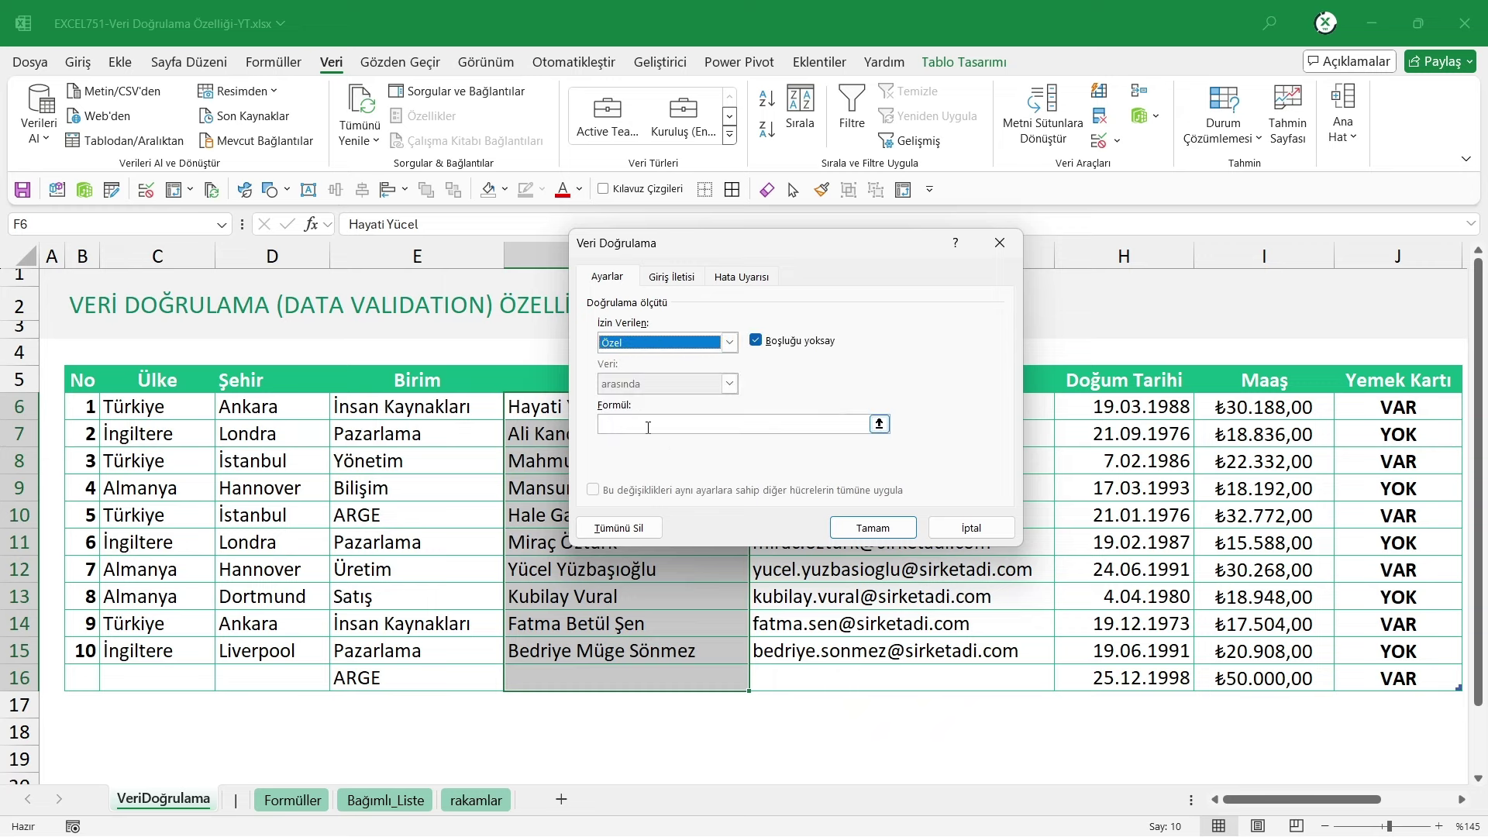
click(648, 425)
text(=DEĞİL(BAĞ_DEĞ_SAY(MBUL(rng_rakamlar;E21))>0))
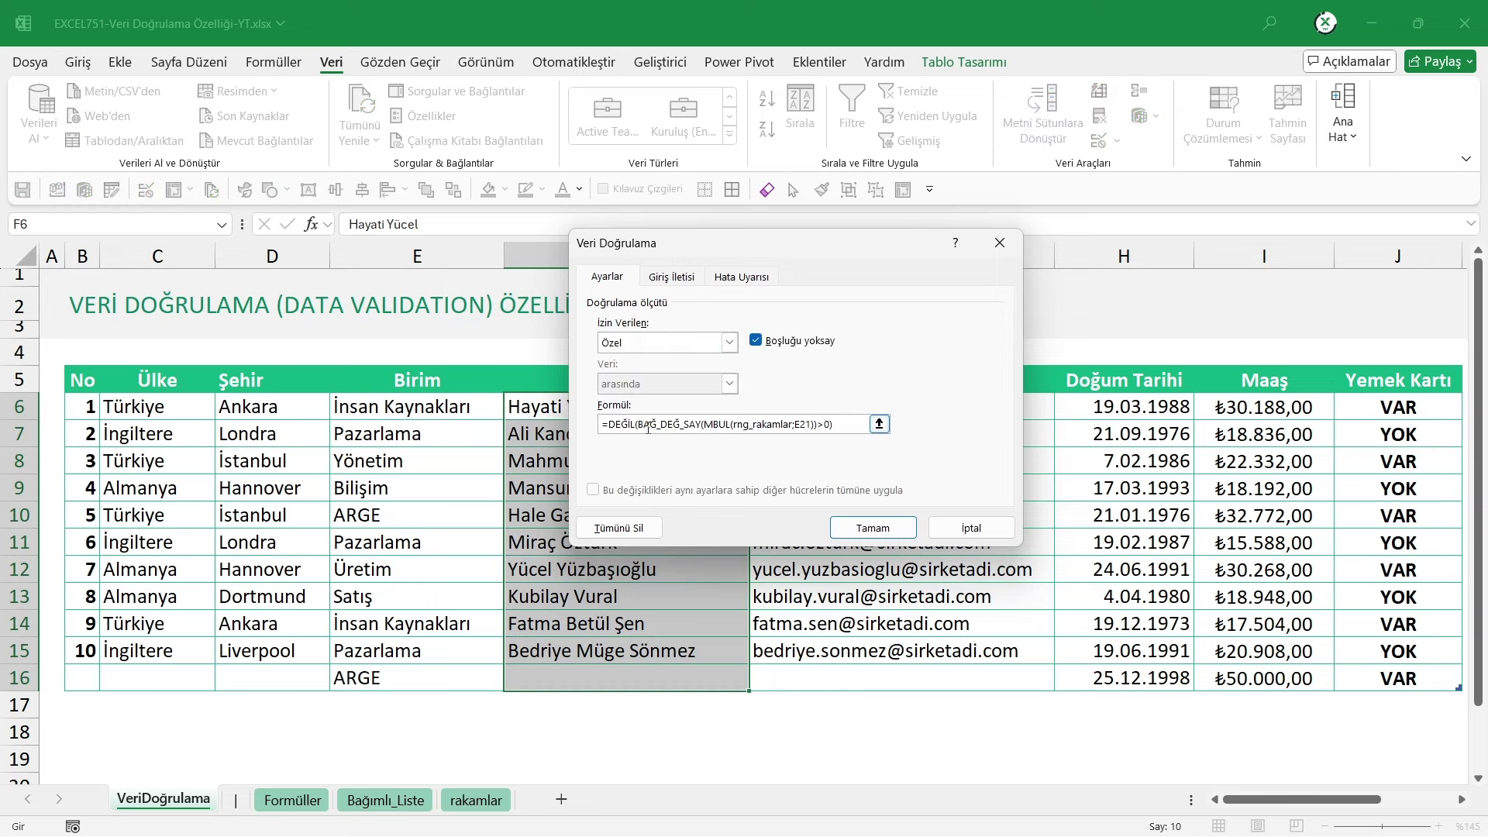
Step: Change the formula's E21 reference to $F6 and confirm the validation rule
click(610, 424)
drag(816, 259, 1013, 282)
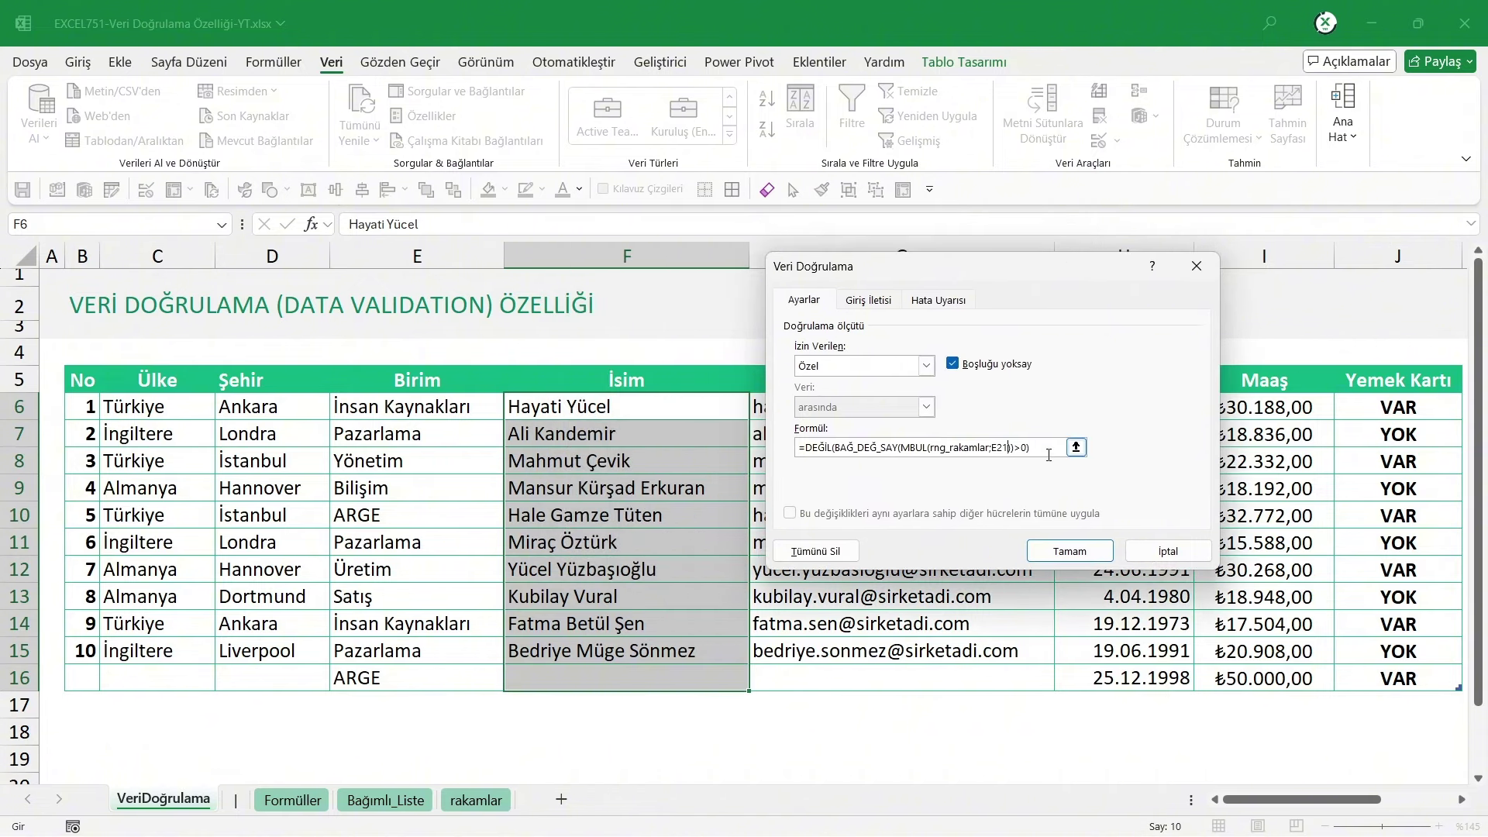
key(BackSpace)
key(BackSpace)
key(BackSpace)
text(F6)
key(F4)
key(F4)
click(1008, 447)
click(986, 447)
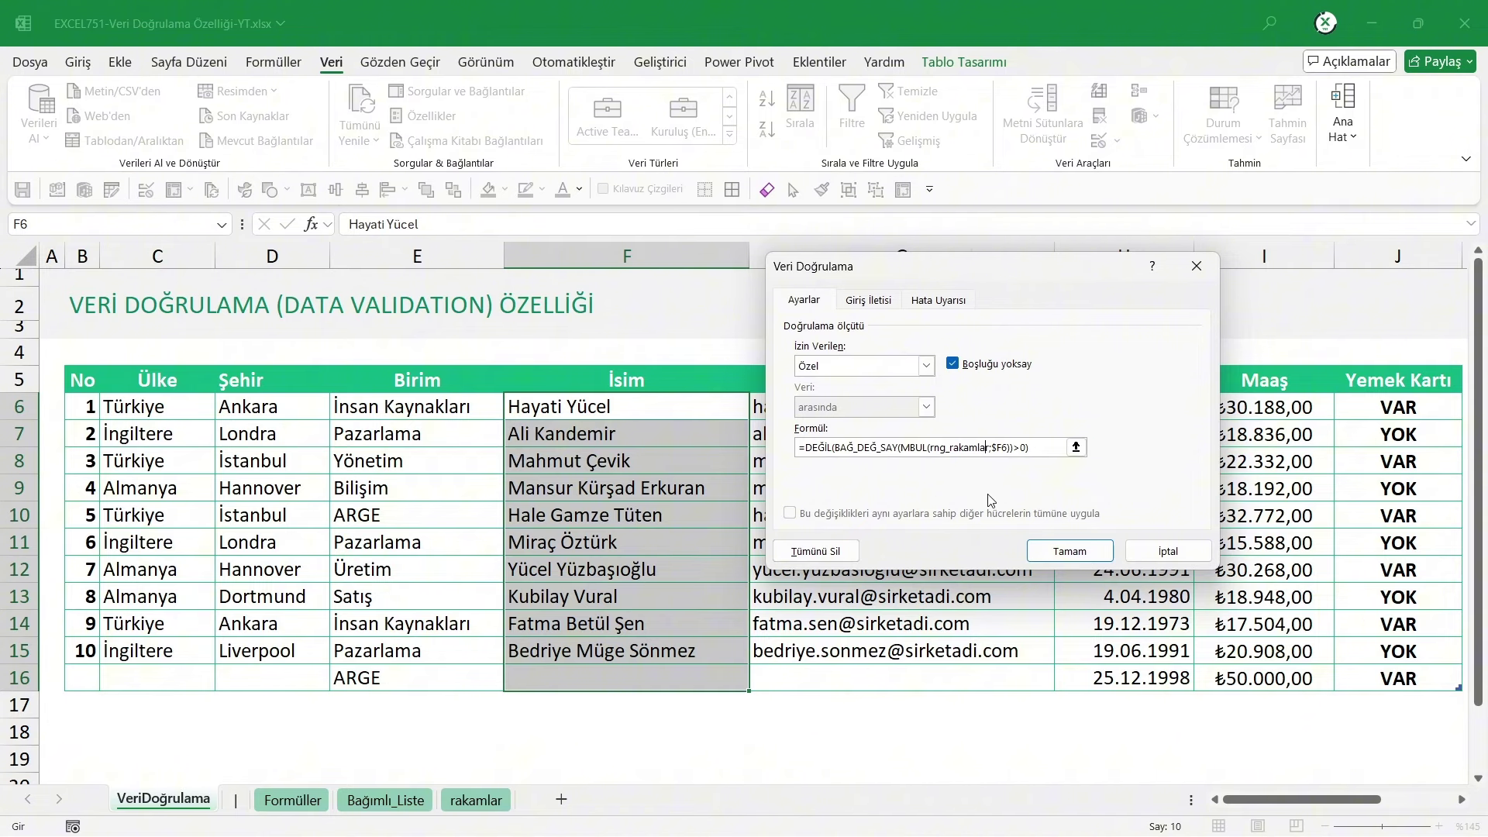
click(1076, 560)
click(636, 682)
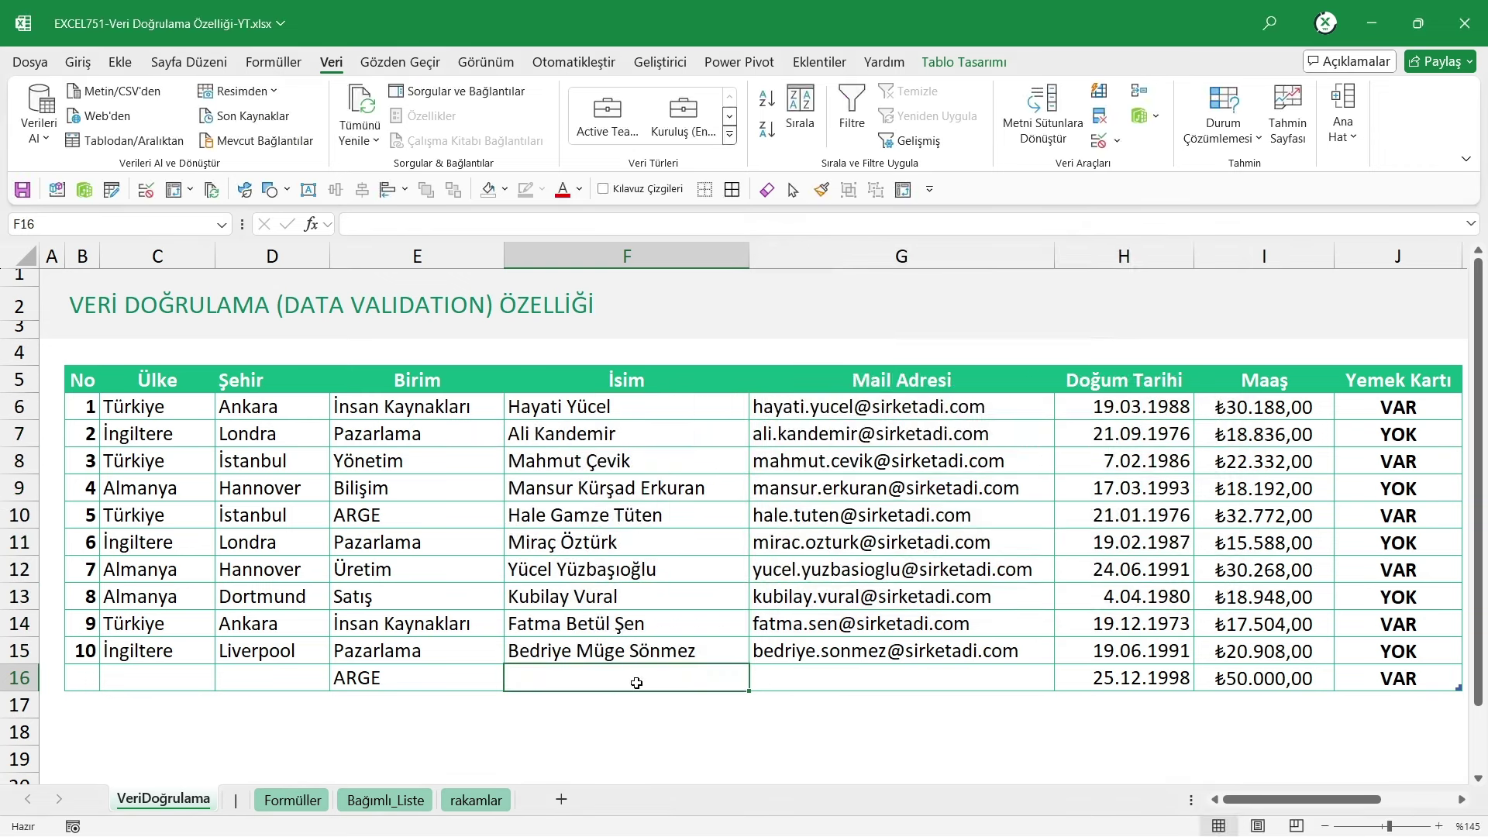
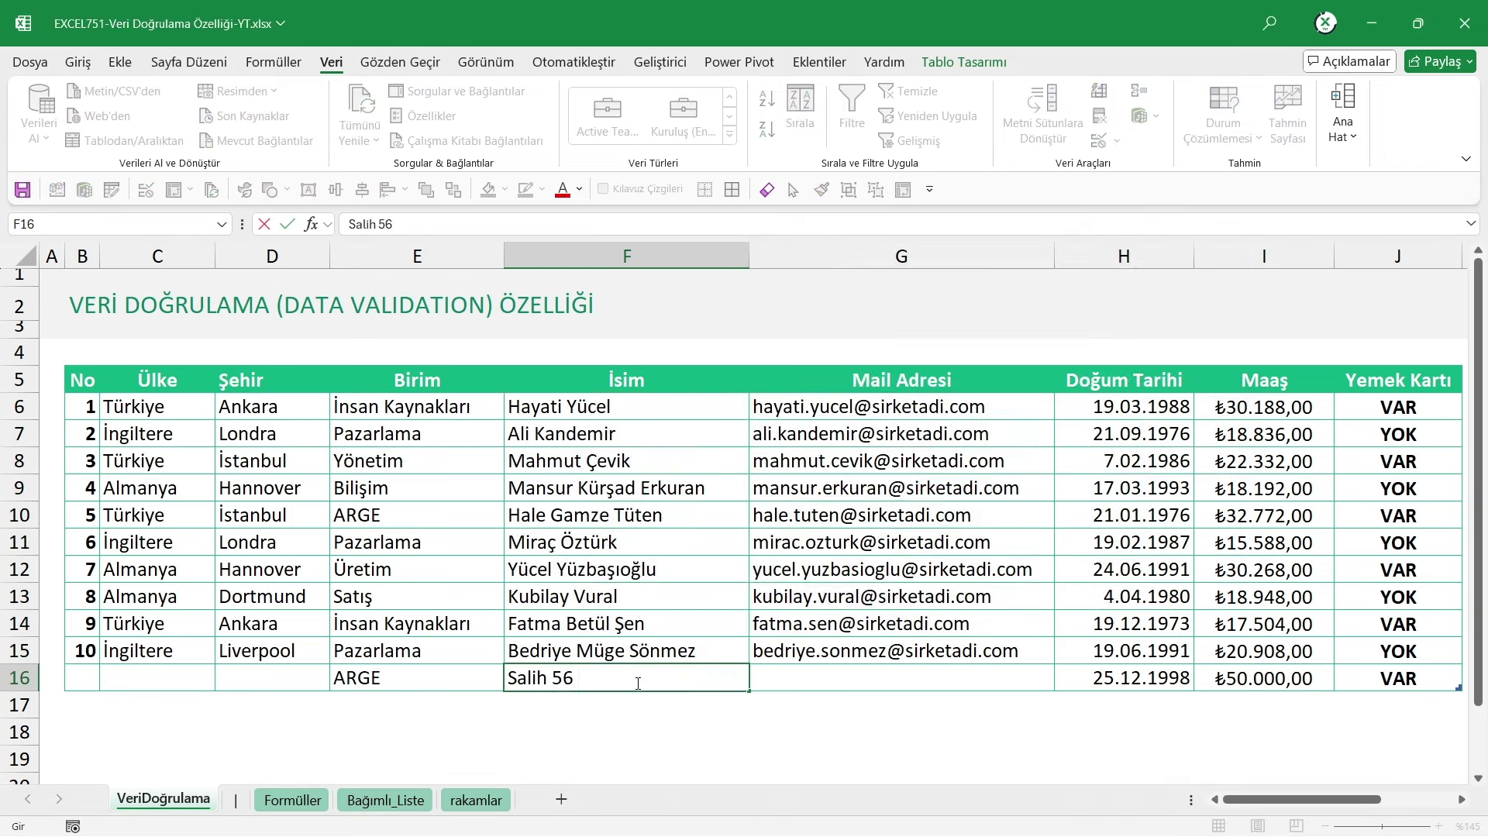
Step: In F16, enter a name containing 56, retry after the rejection, then enter it digit-free
key(Return)
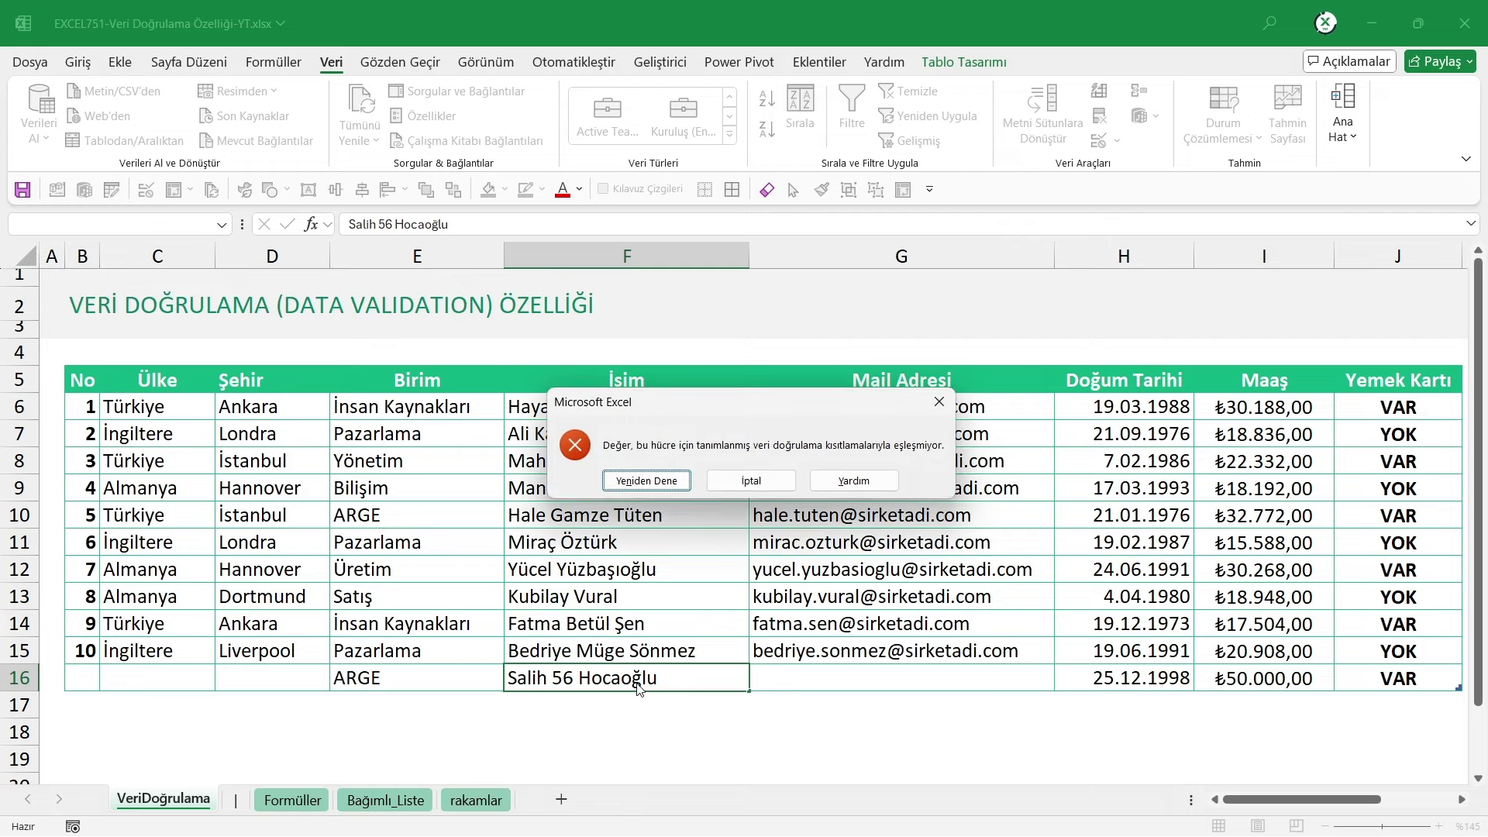
click(746, 483)
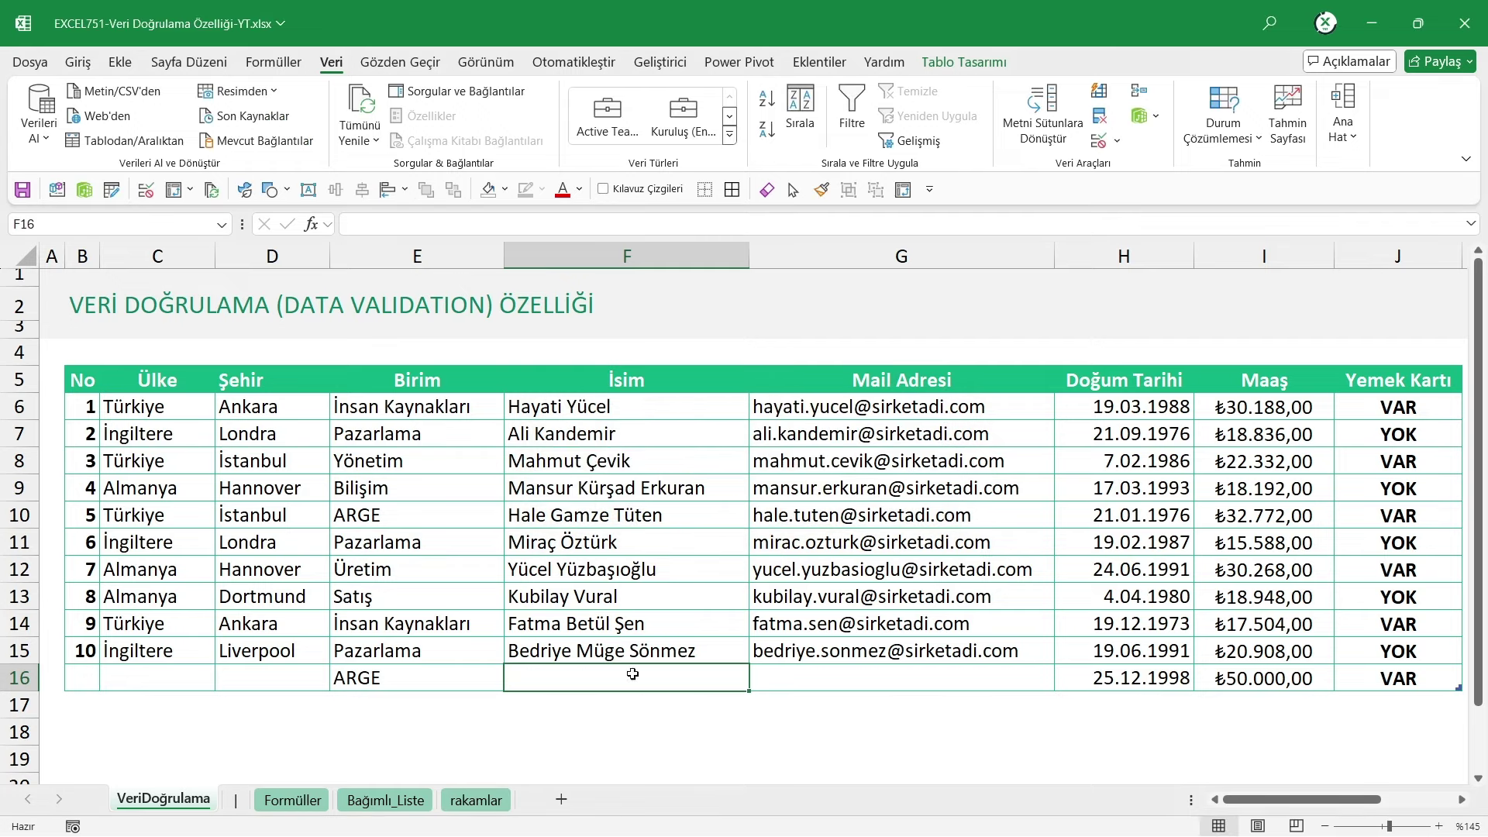
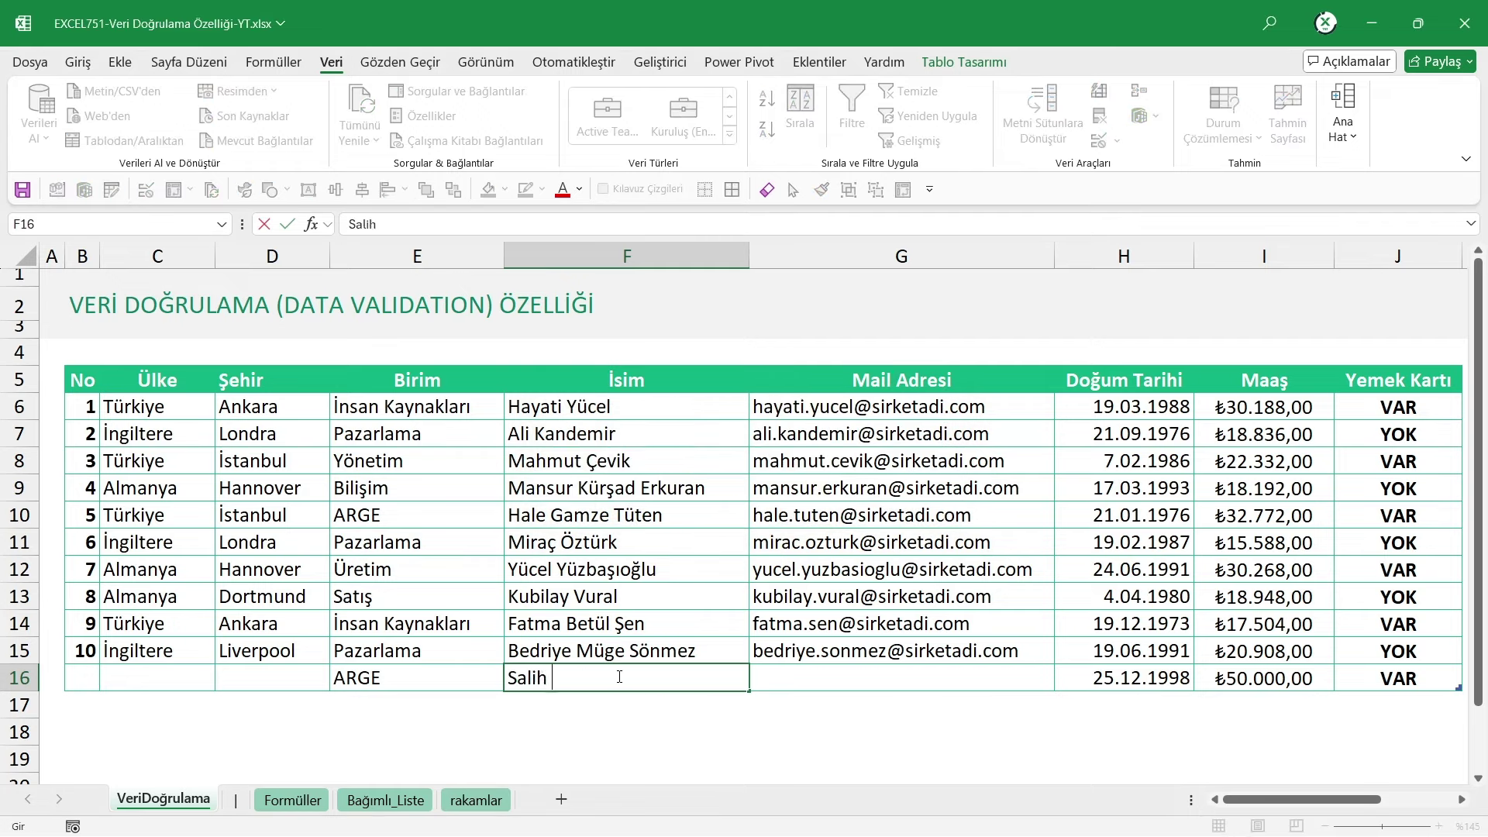
key(Return)
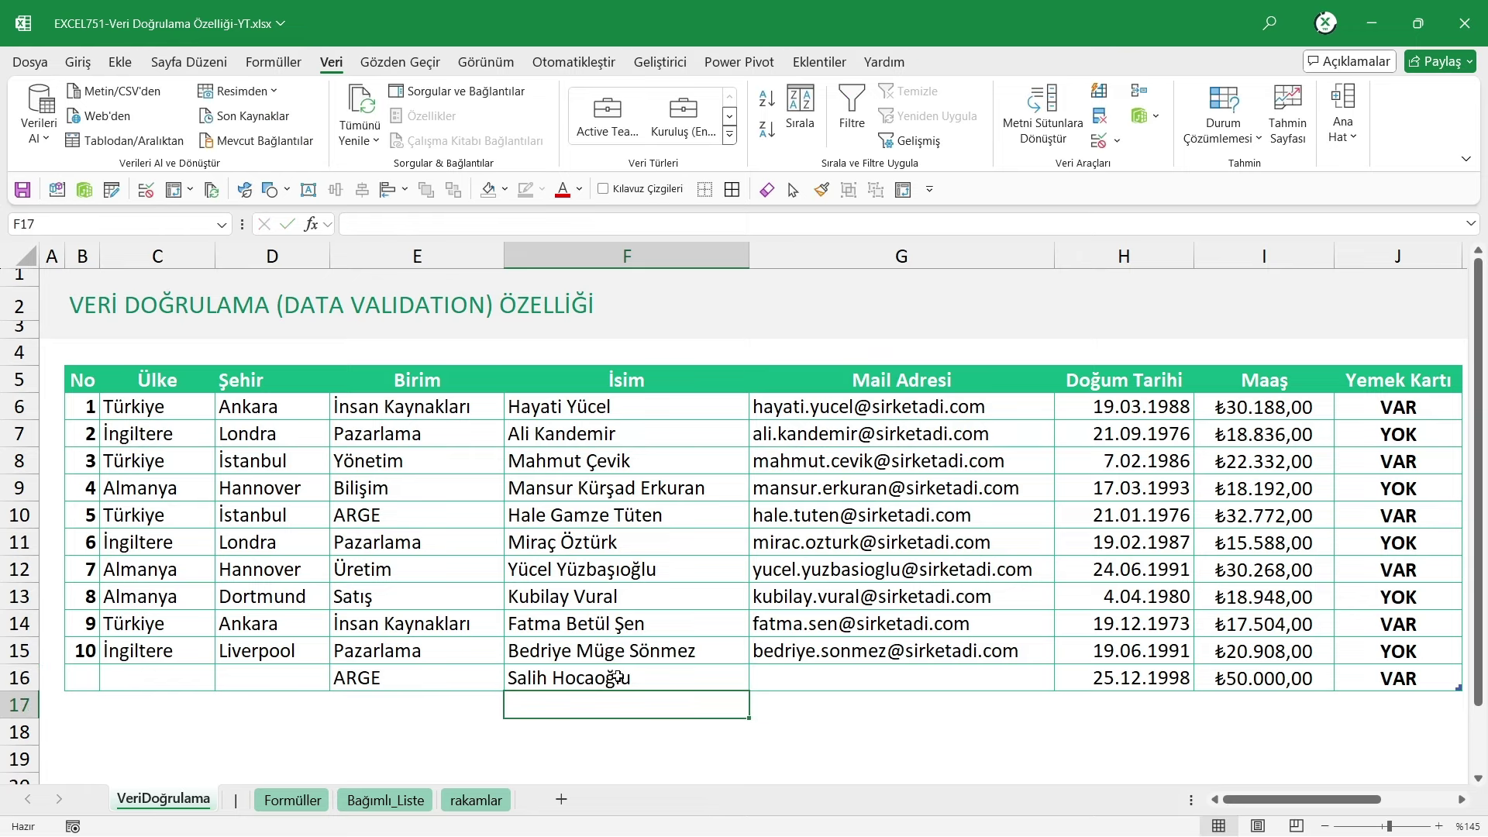
scroll(606, 681, down, 1)
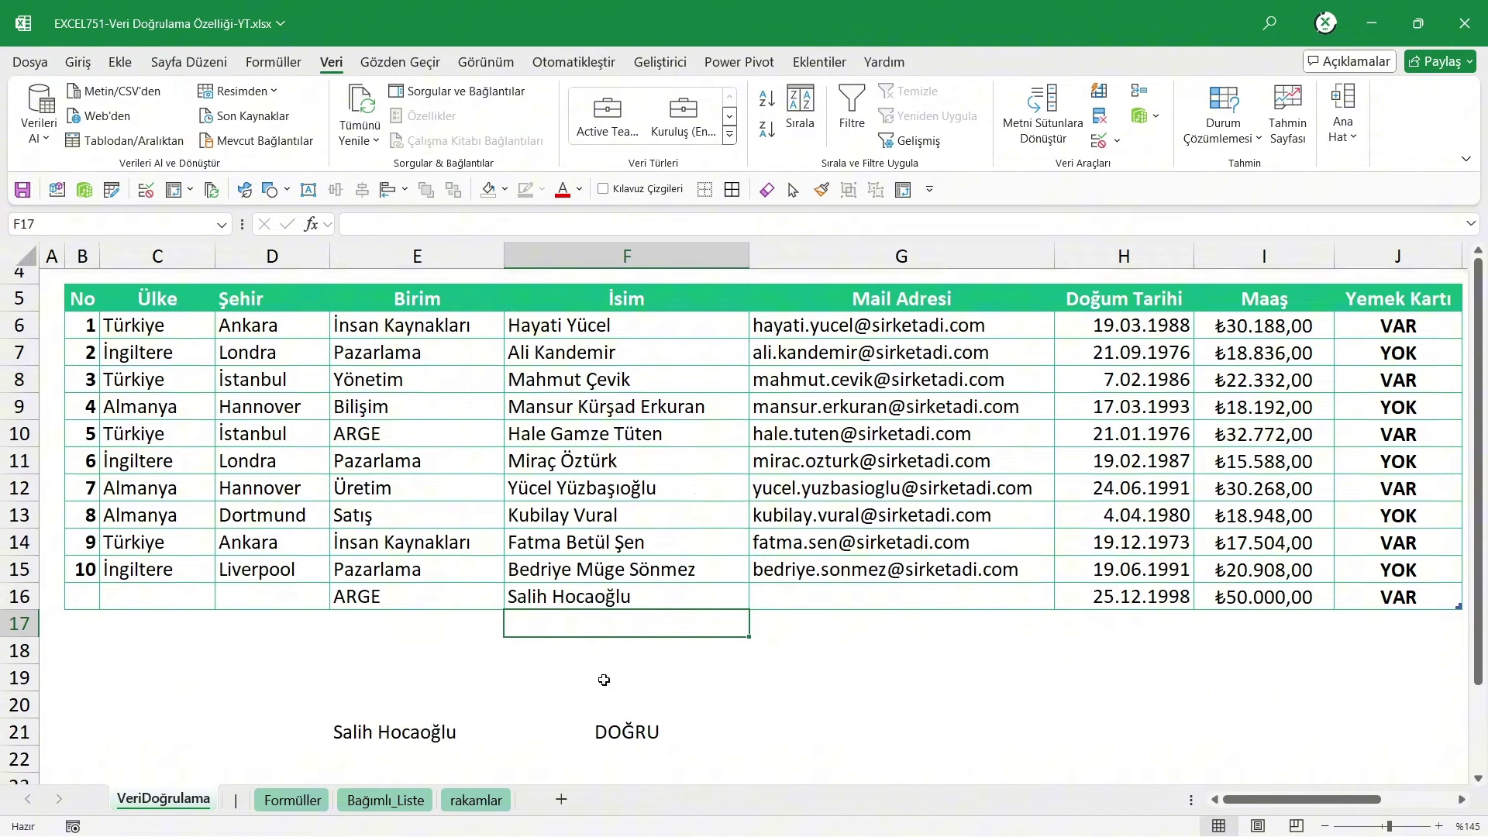
scroll(605, 681, down, 1)
drag(379, 653, 771, 659)
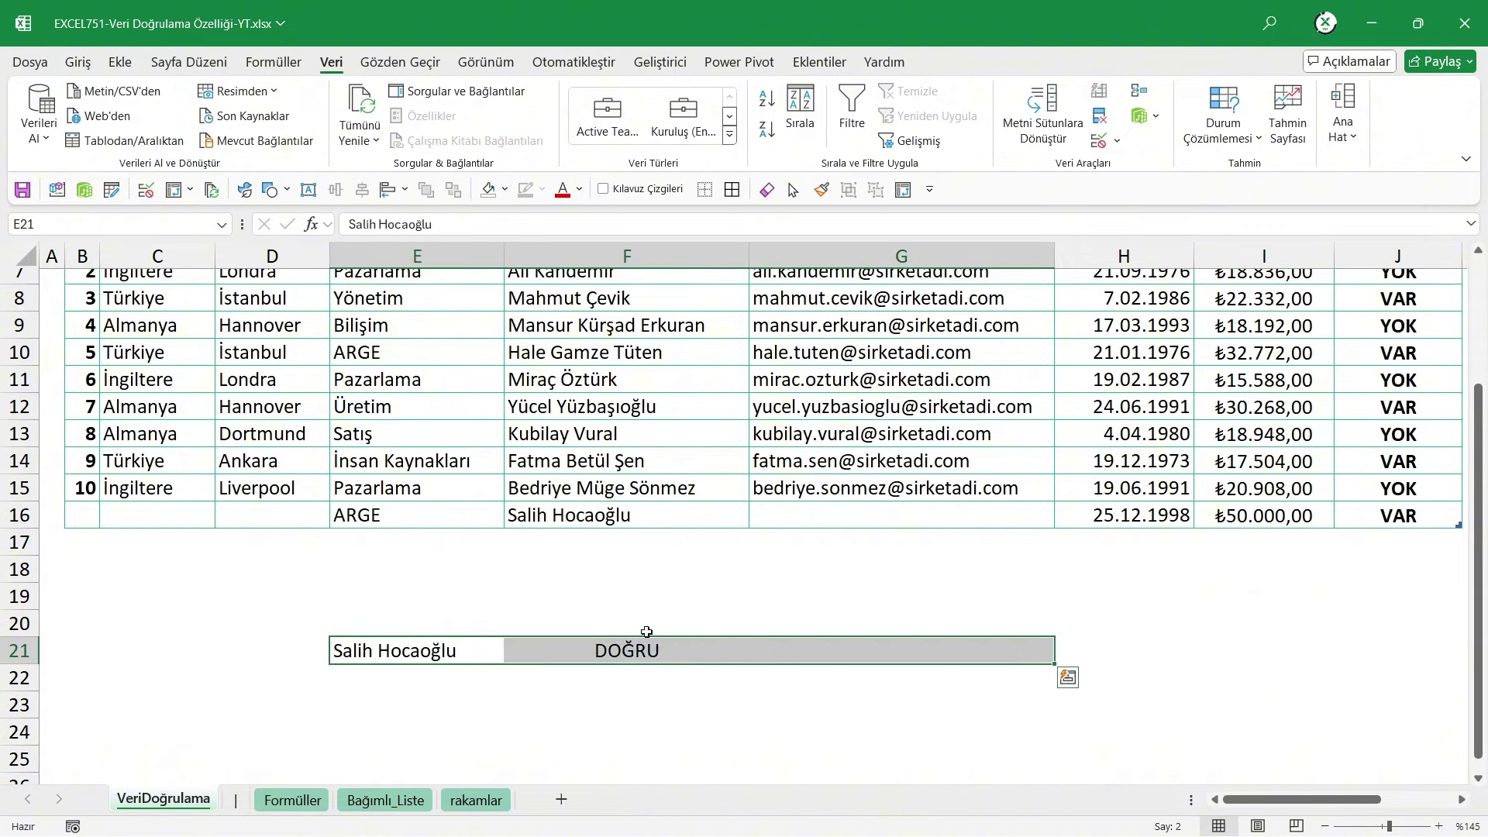
scroll(613, 590, up, 2)
click(894, 679)
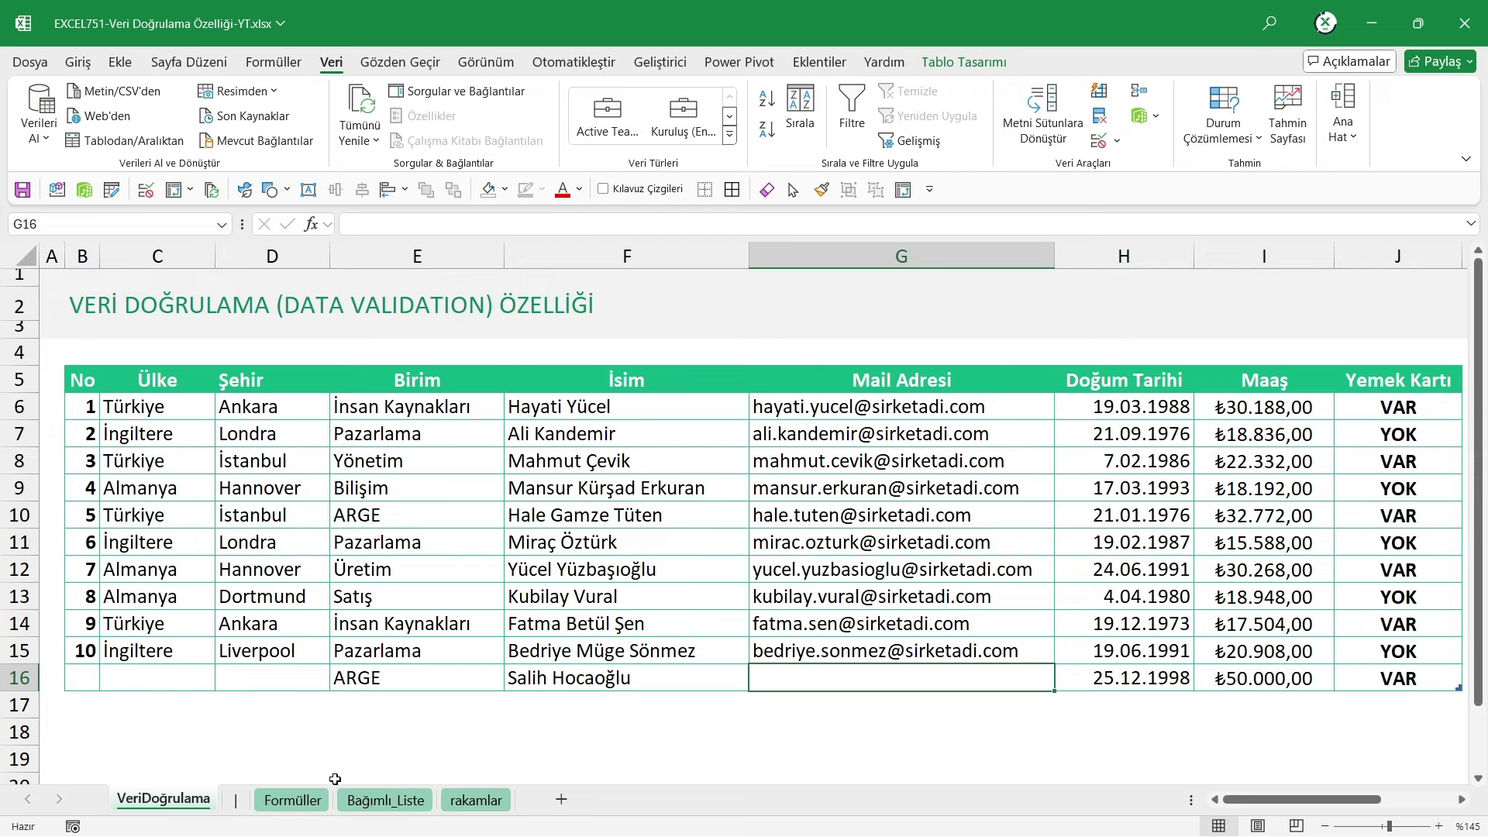
Step: On the Formüller sheet, examine C6's mail-check formula, focusing on its BUL("@";F6) check
click(312, 801)
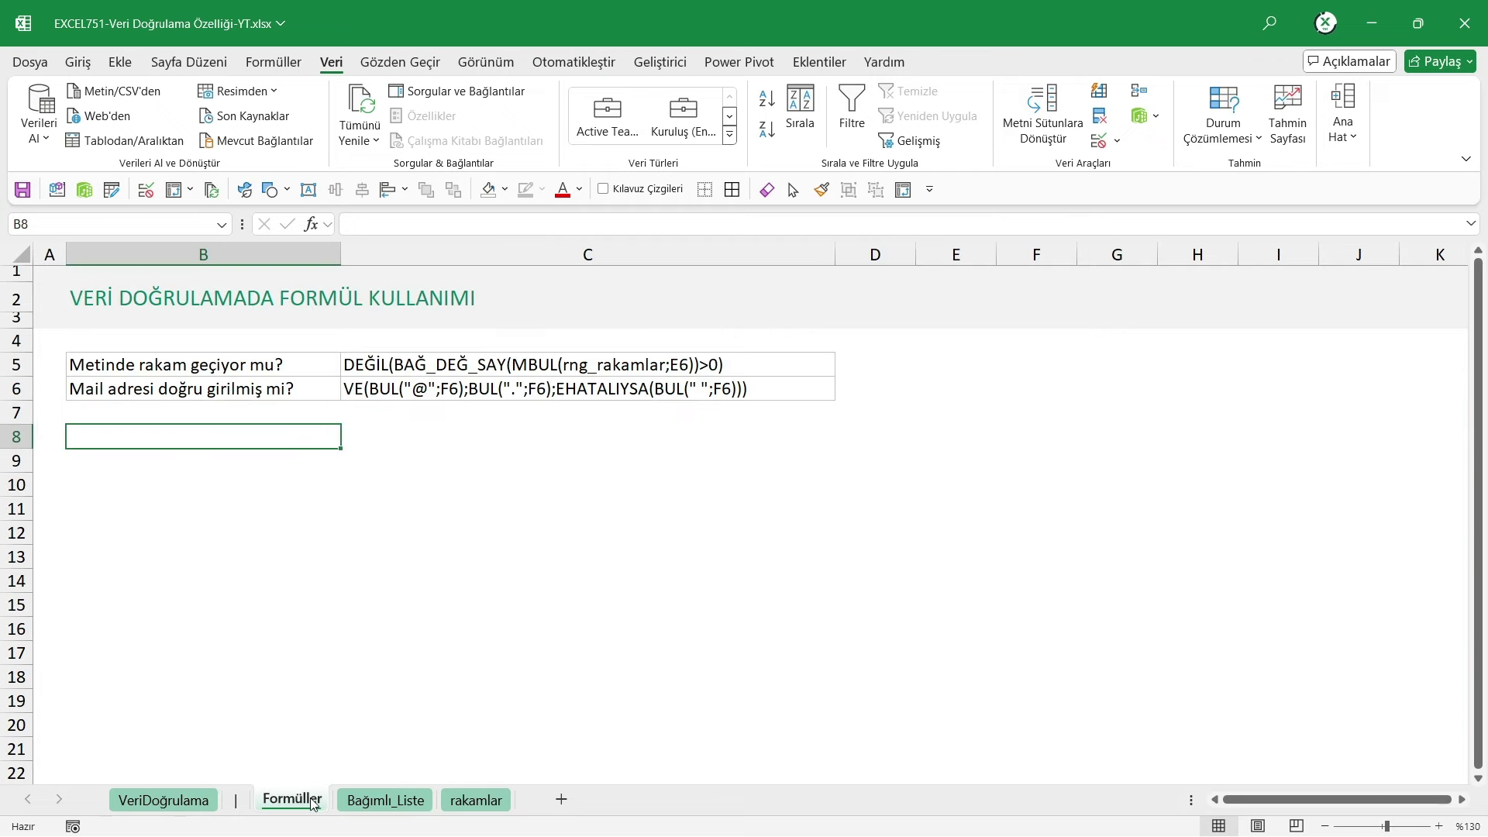
double_click(416, 388)
drag(344, 388, 749, 388)
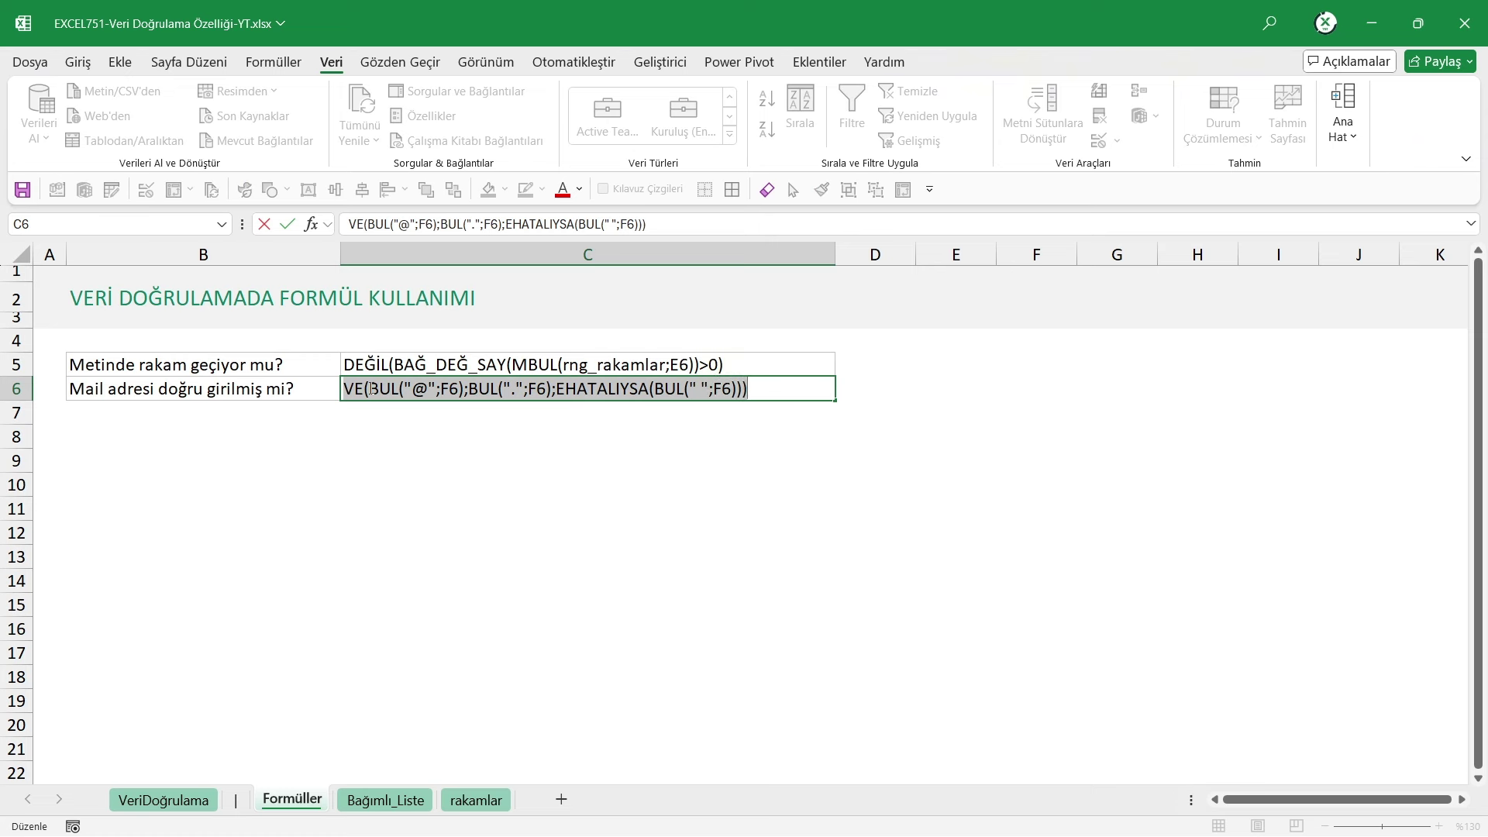
drag(369, 388, 463, 388)
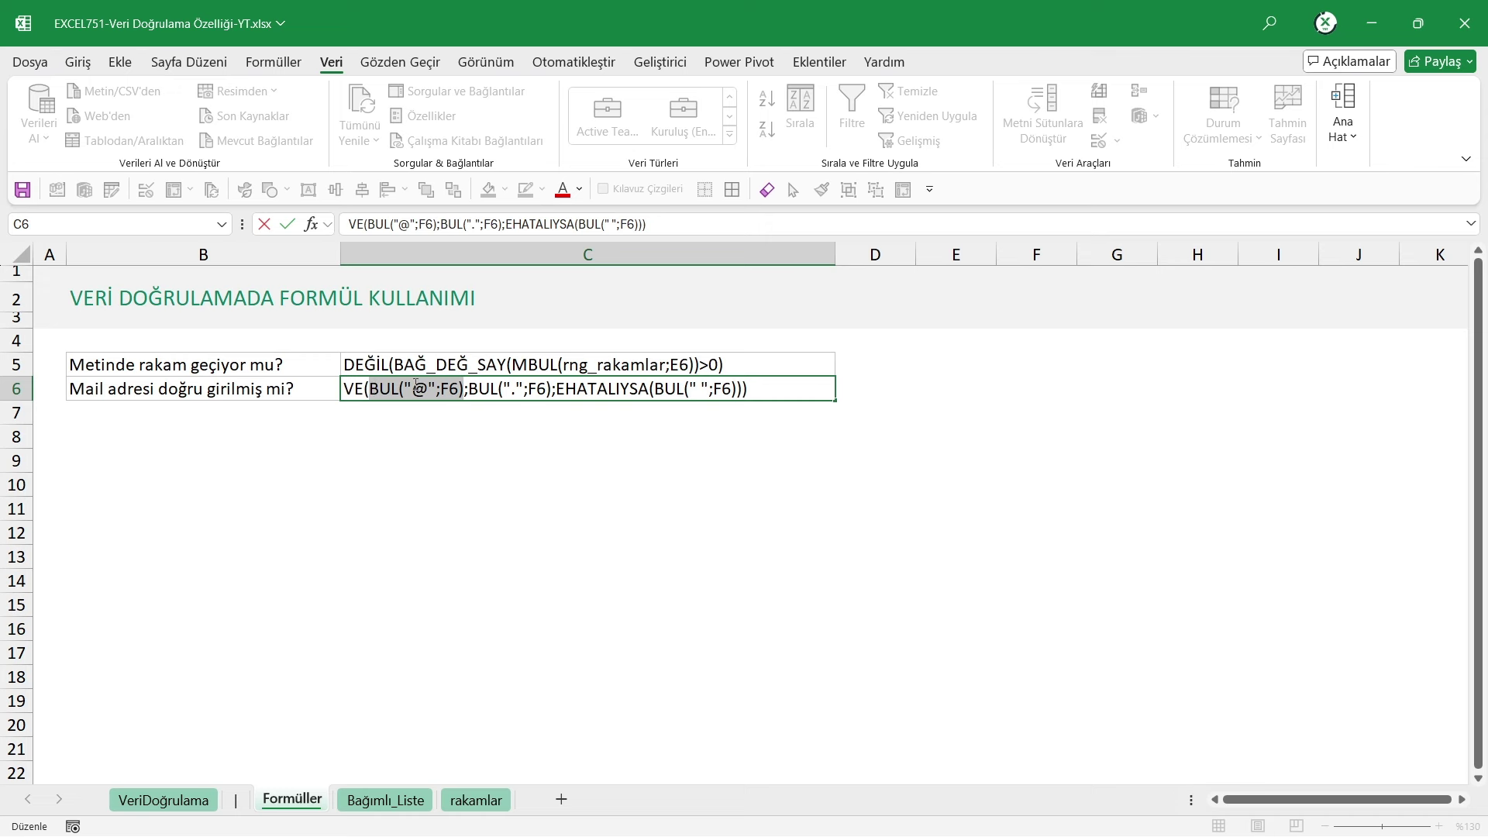
mouse_move(372, 389)
mouse_down()
mouse_move(465, 389)
mouse_move(373, 389)
mouse_up()
click(465, 390)
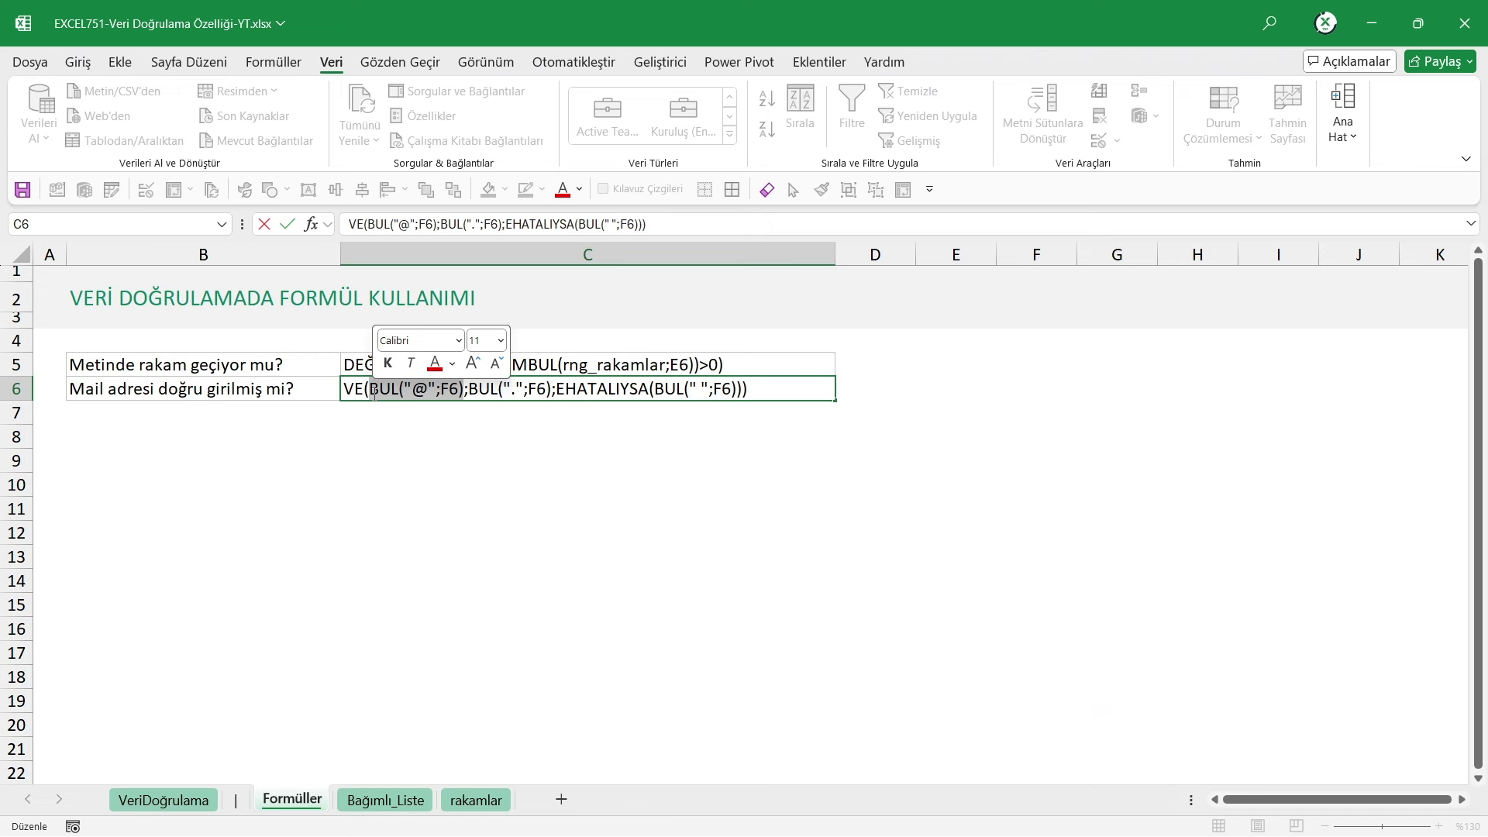
mouse_move(379, 389)
mouse_down()
mouse_move(462, 389)
mouse_move(373, 394)
mouse_up()
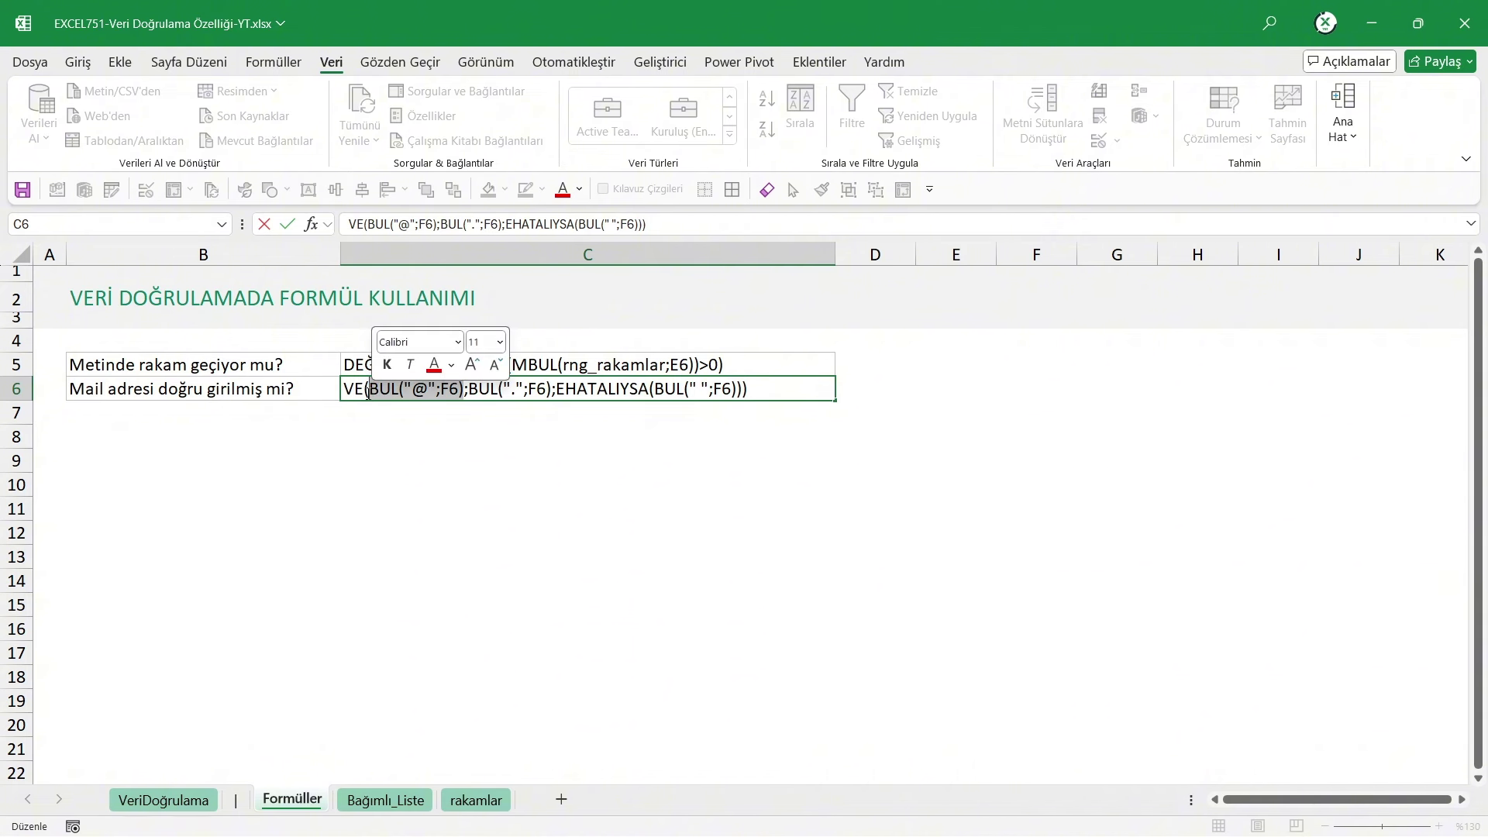
click(373, 393)
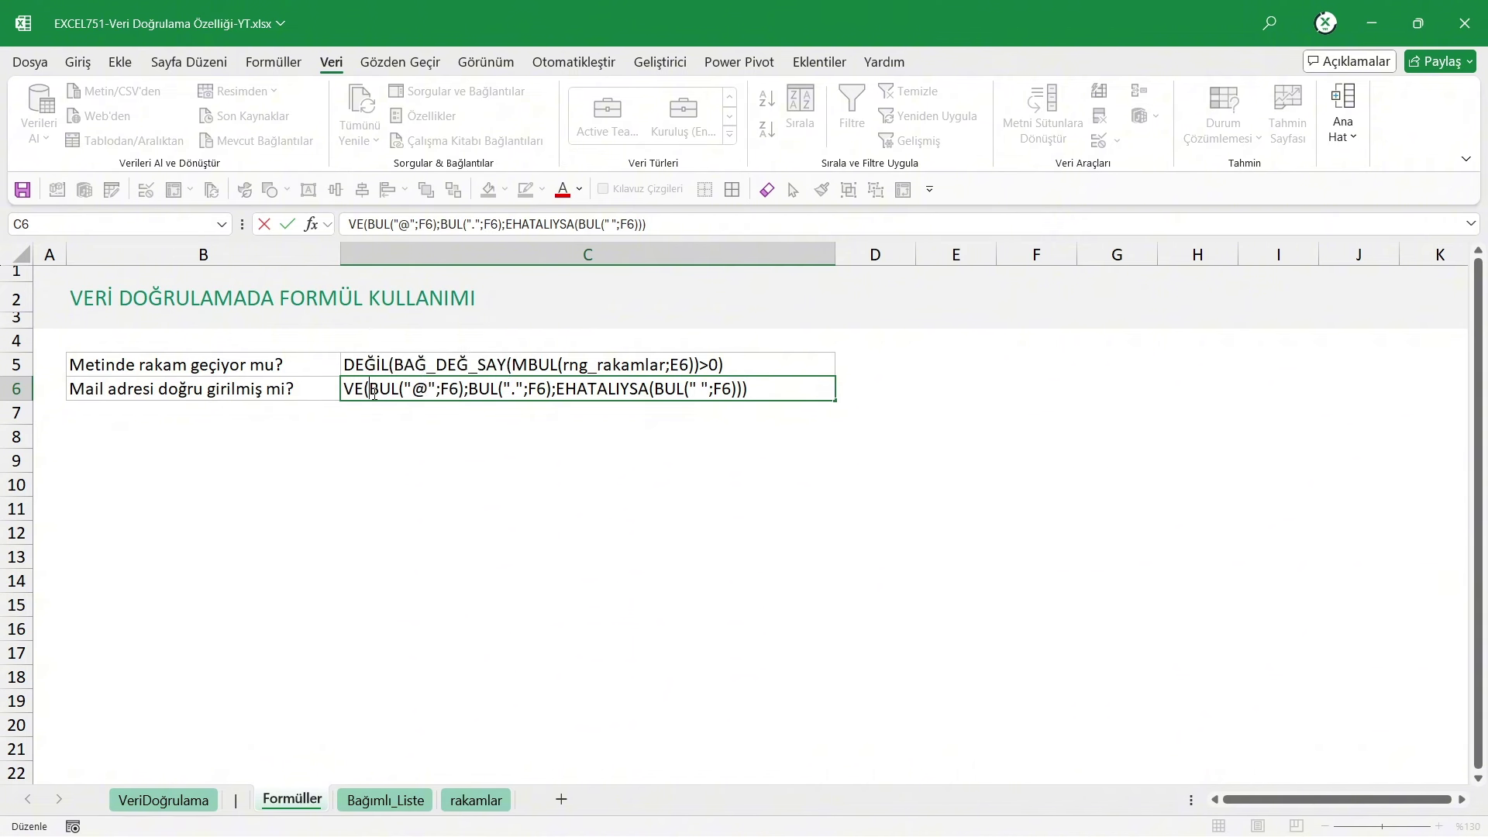
double_click(425, 392)
click(377, 393)
drag(376, 392, 459, 391)
click(432, 391)
double_click(423, 391)
Step: Review the dot and EHATALIYSA space checks inside VE, then select VeriDoğrulama's G6:G16
double_click(512, 389)
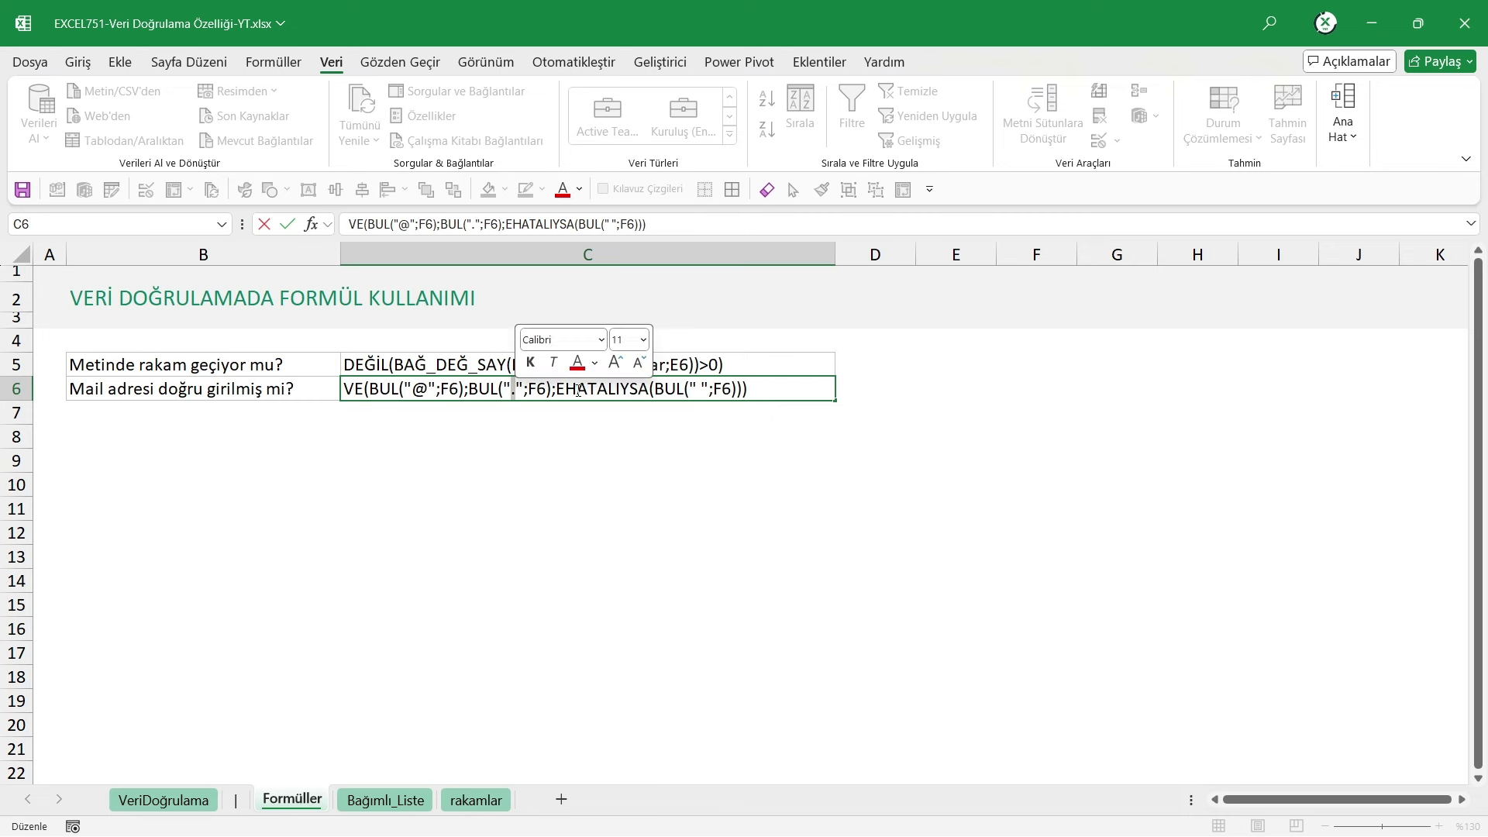
mouse_move(559, 390)
mouse_down()
mouse_move(695, 390)
mouse_move(366, 390)
mouse_up()
click(705, 390)
click(371, 390)
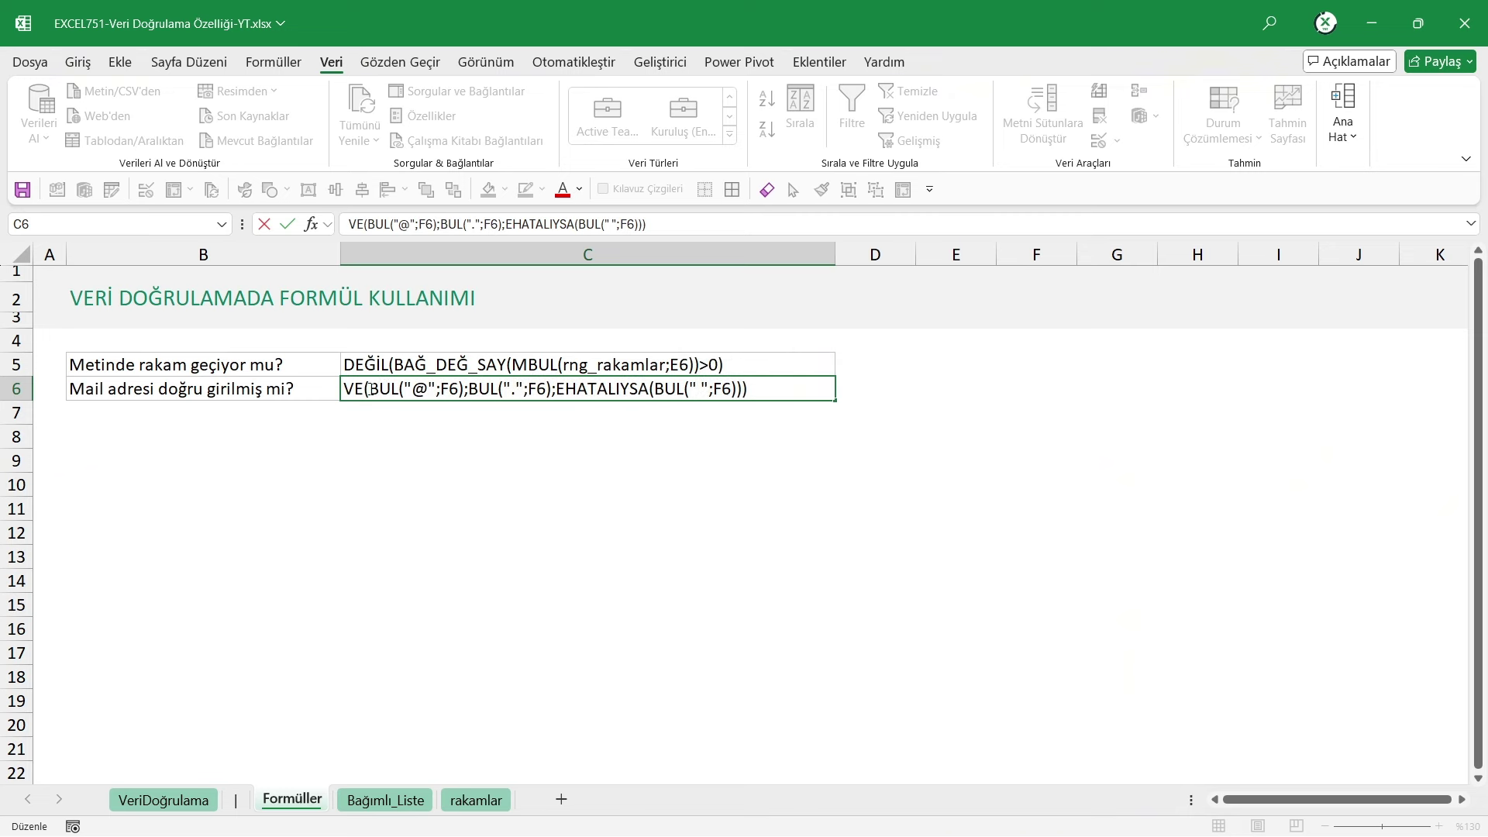
double_click(350, 390)
mouse_move(380, 390)
mouse_down()
mouse_move(754, 402)
mouse_move(344, 390)
mouse_up()
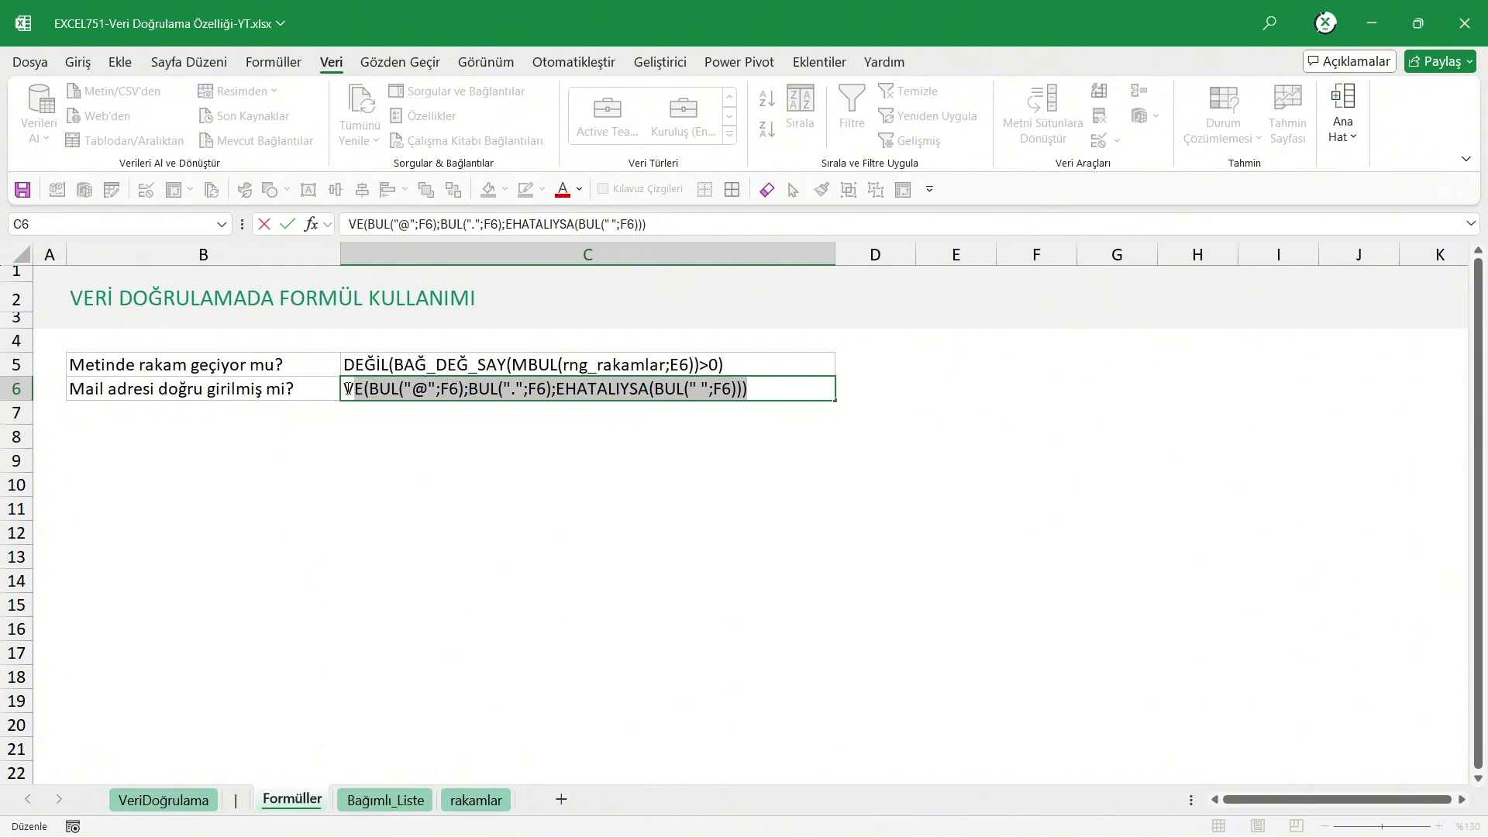
click(578, 390)
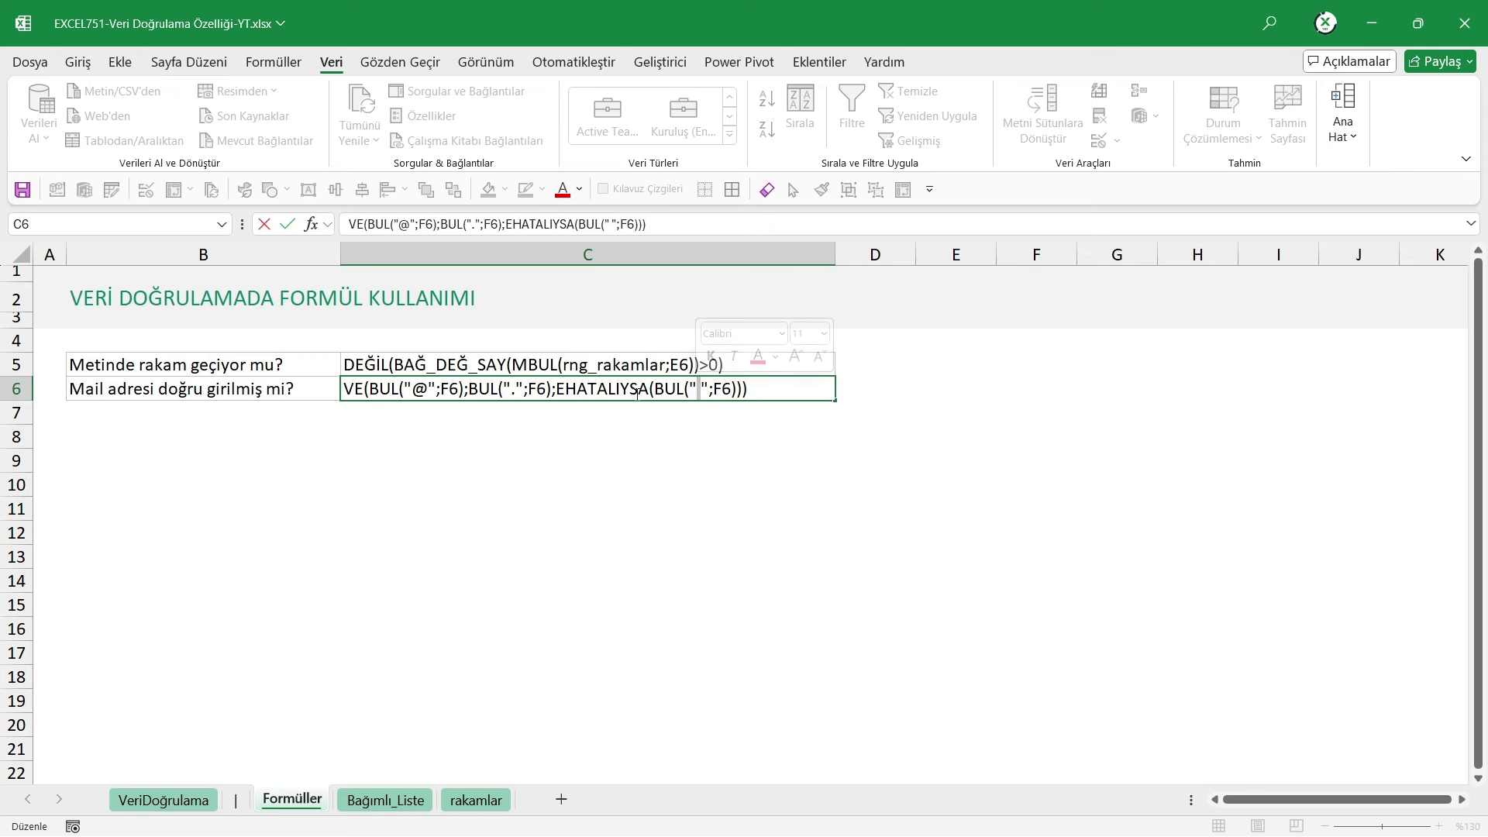
double_click(514, 390)
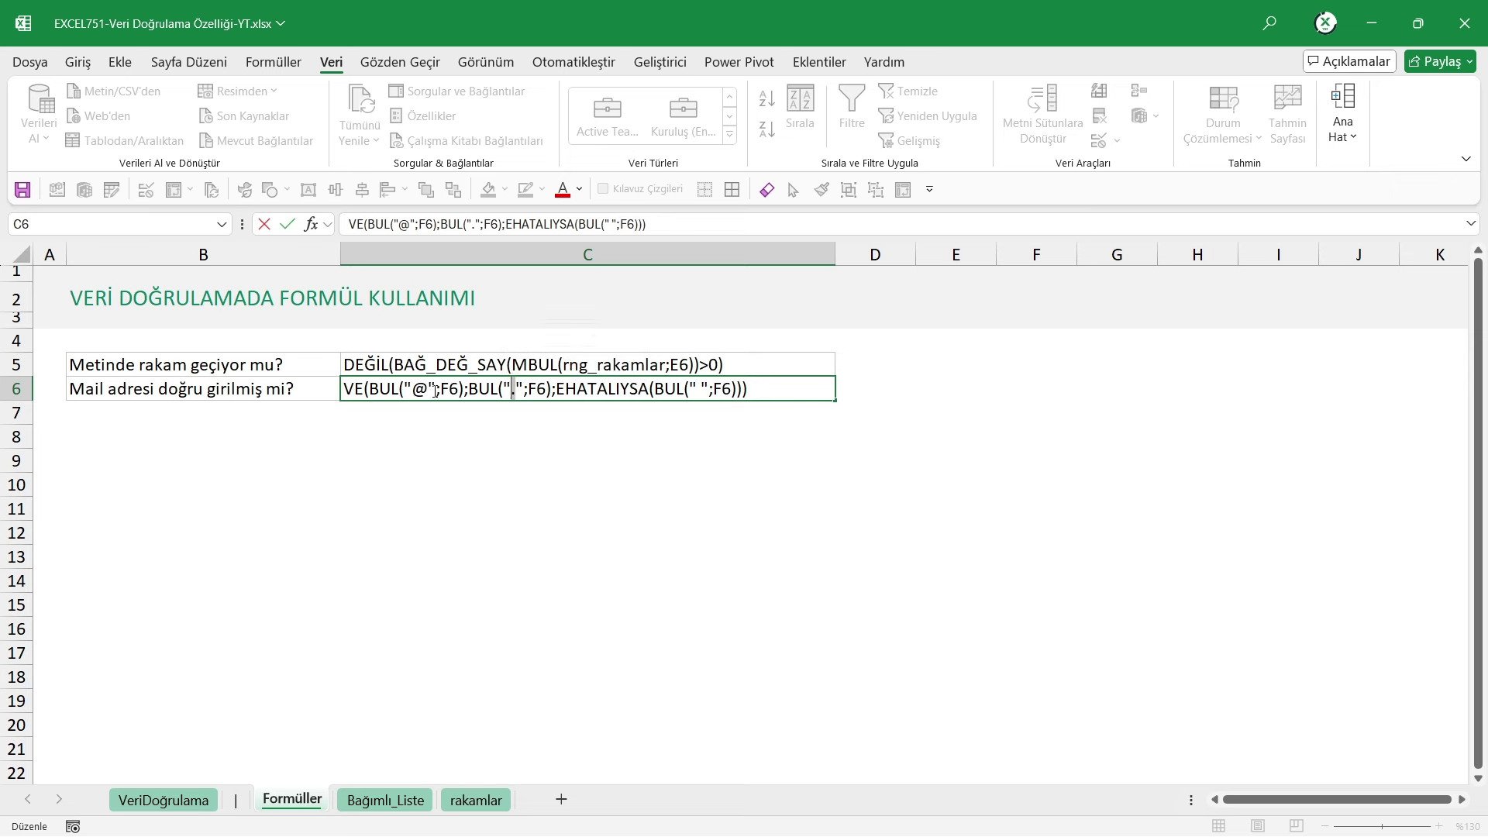
drag(344, 389, 768, 389)
key(ctrl+c)
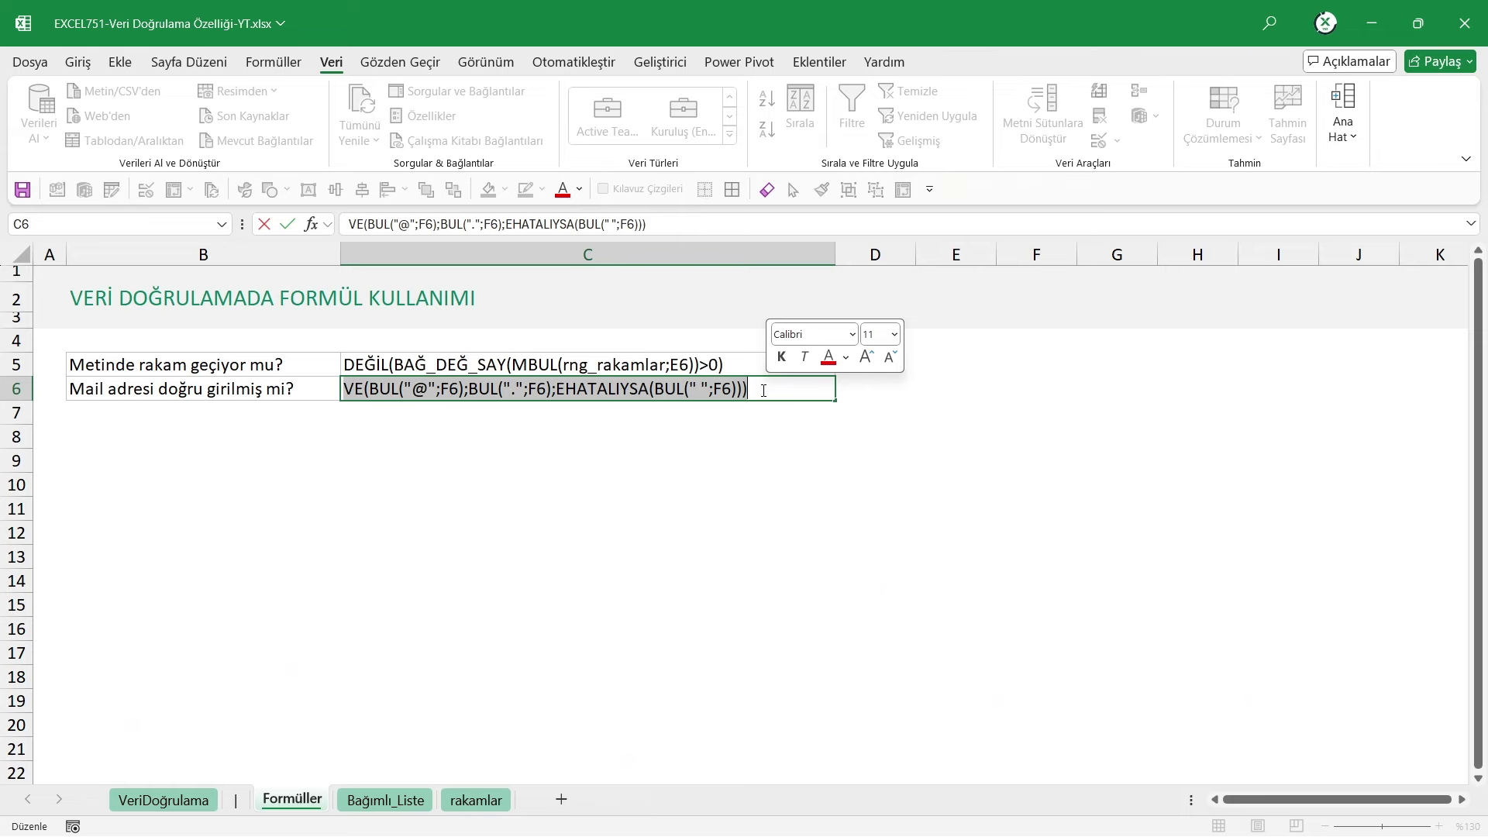
key(Escape)
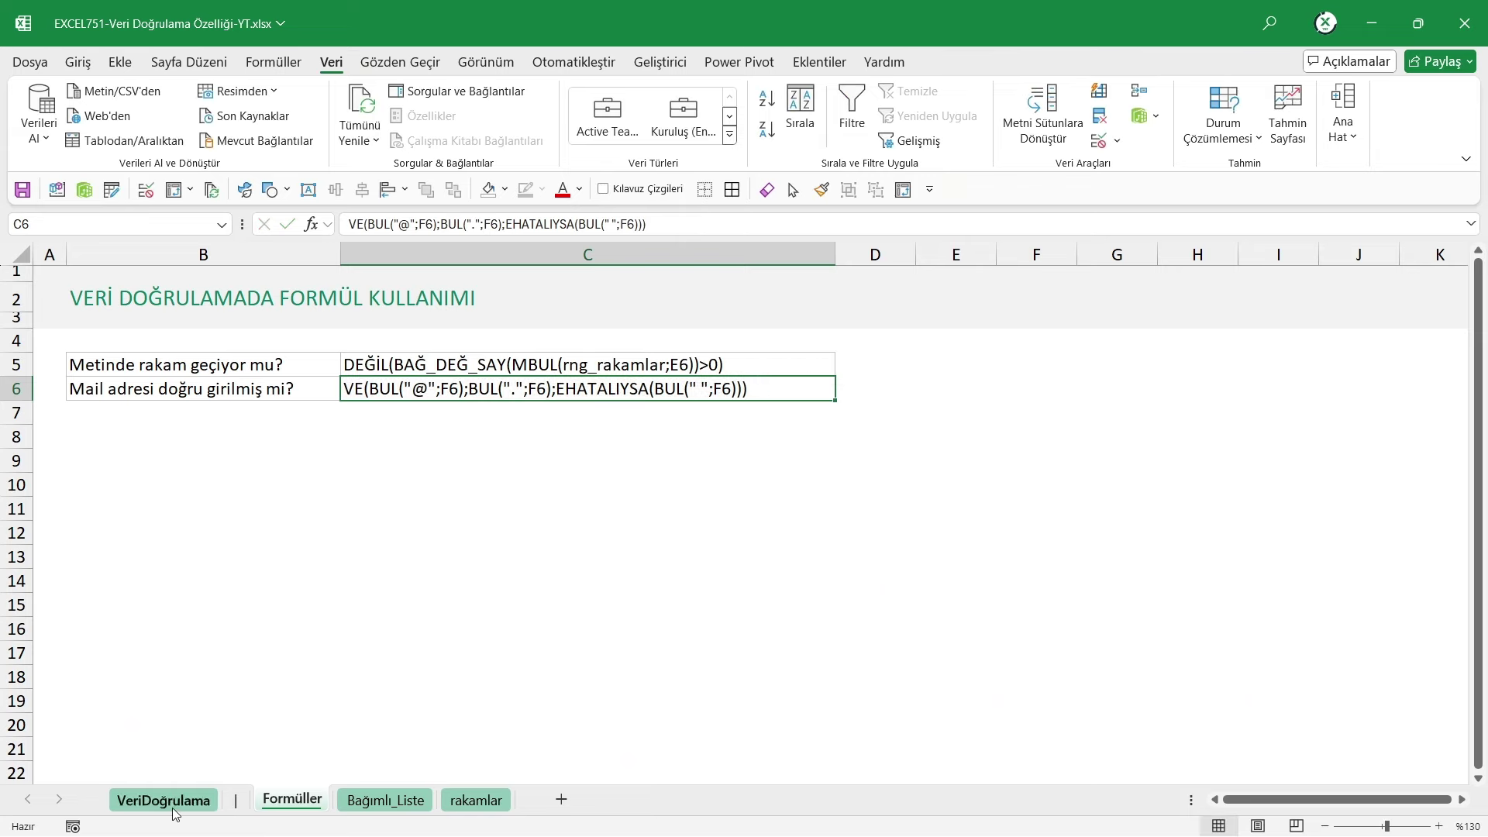
click(164, 801)
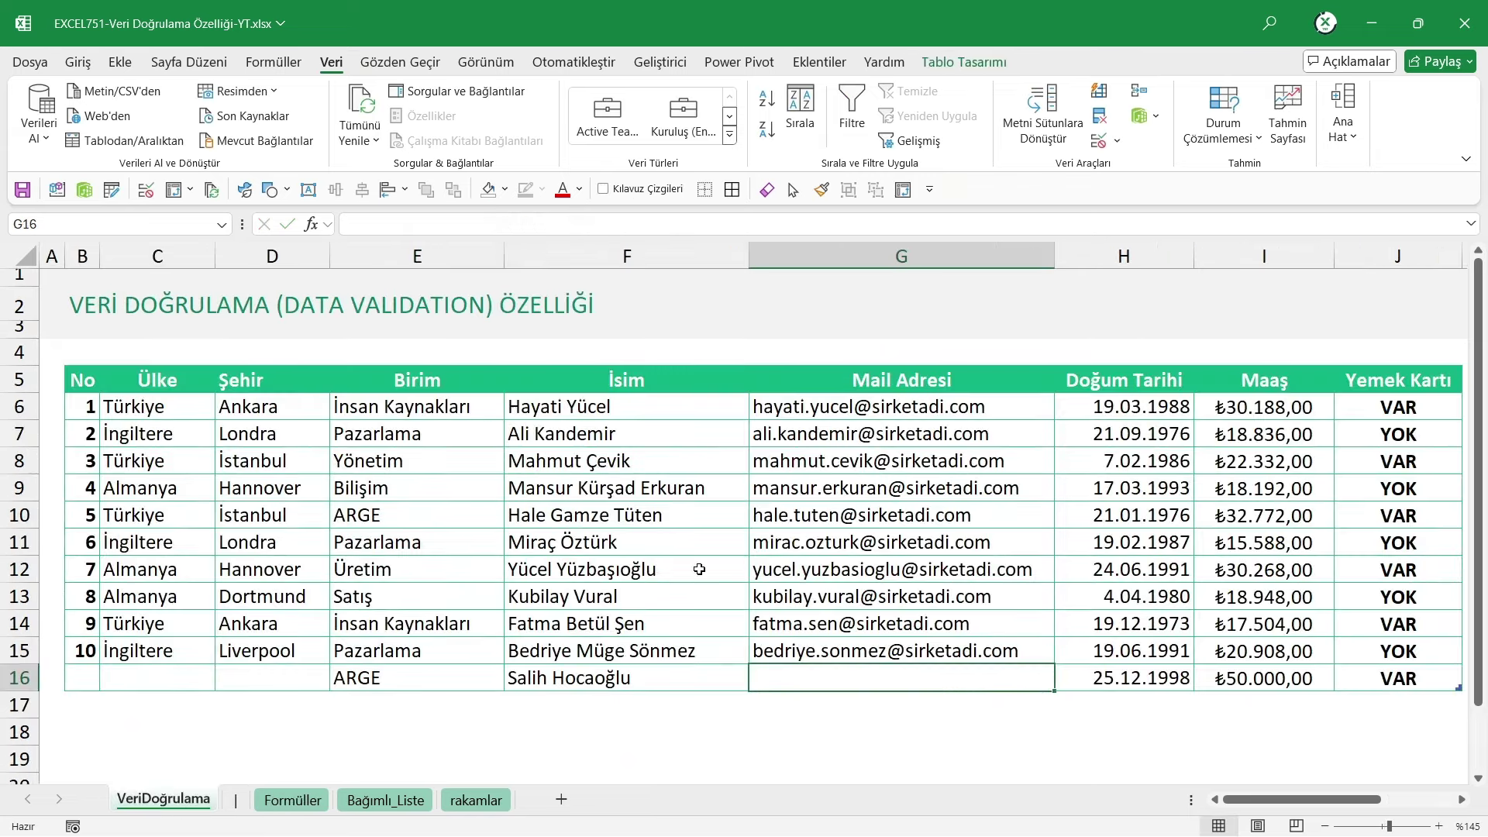
click(932, 366)
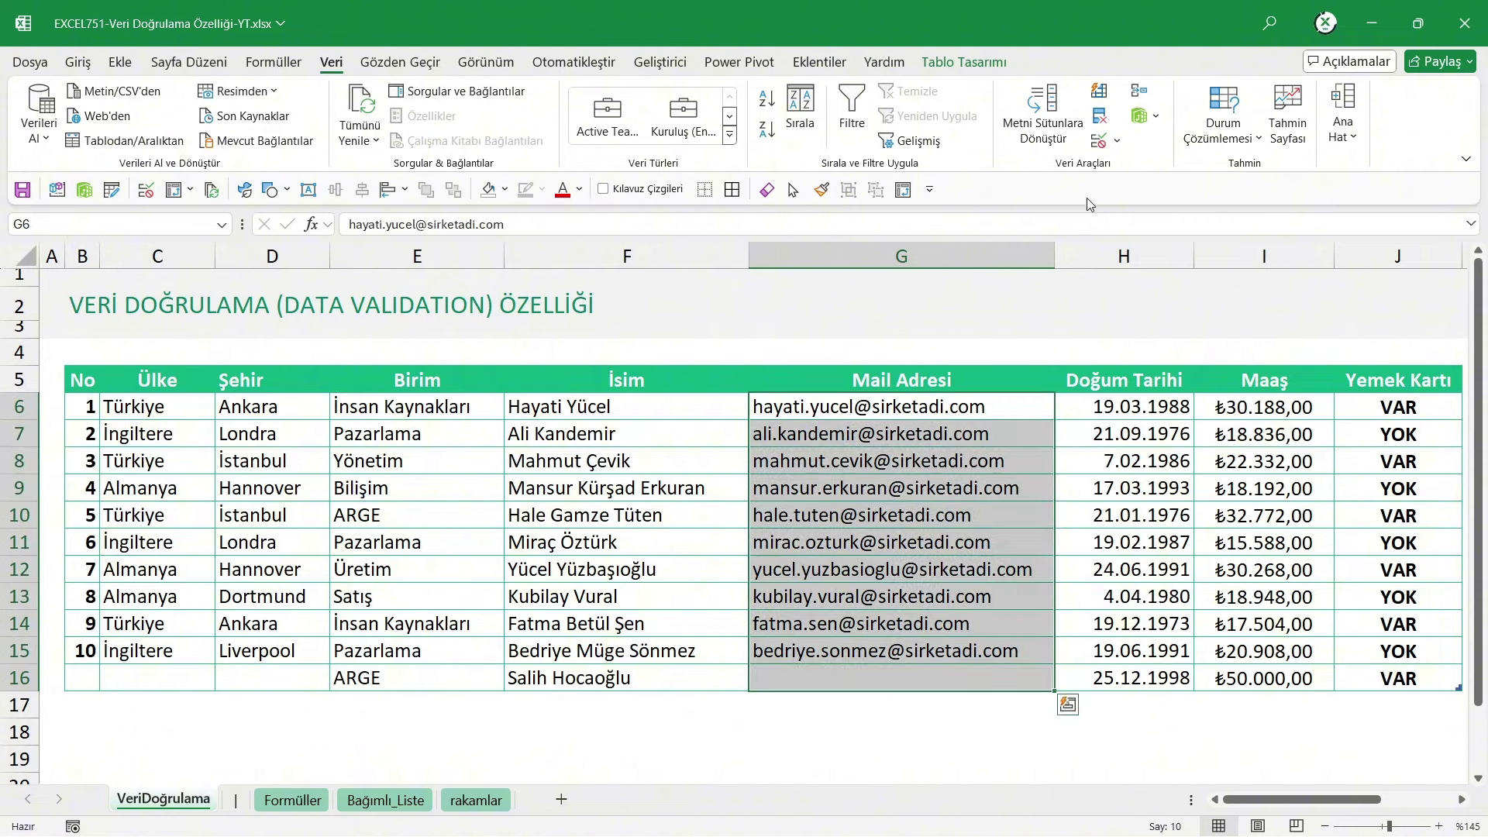
Step: Give the Mail Adresi cells an Özel validation rule and paste the prepared formula
click(1097, 140)
click(926, 366)
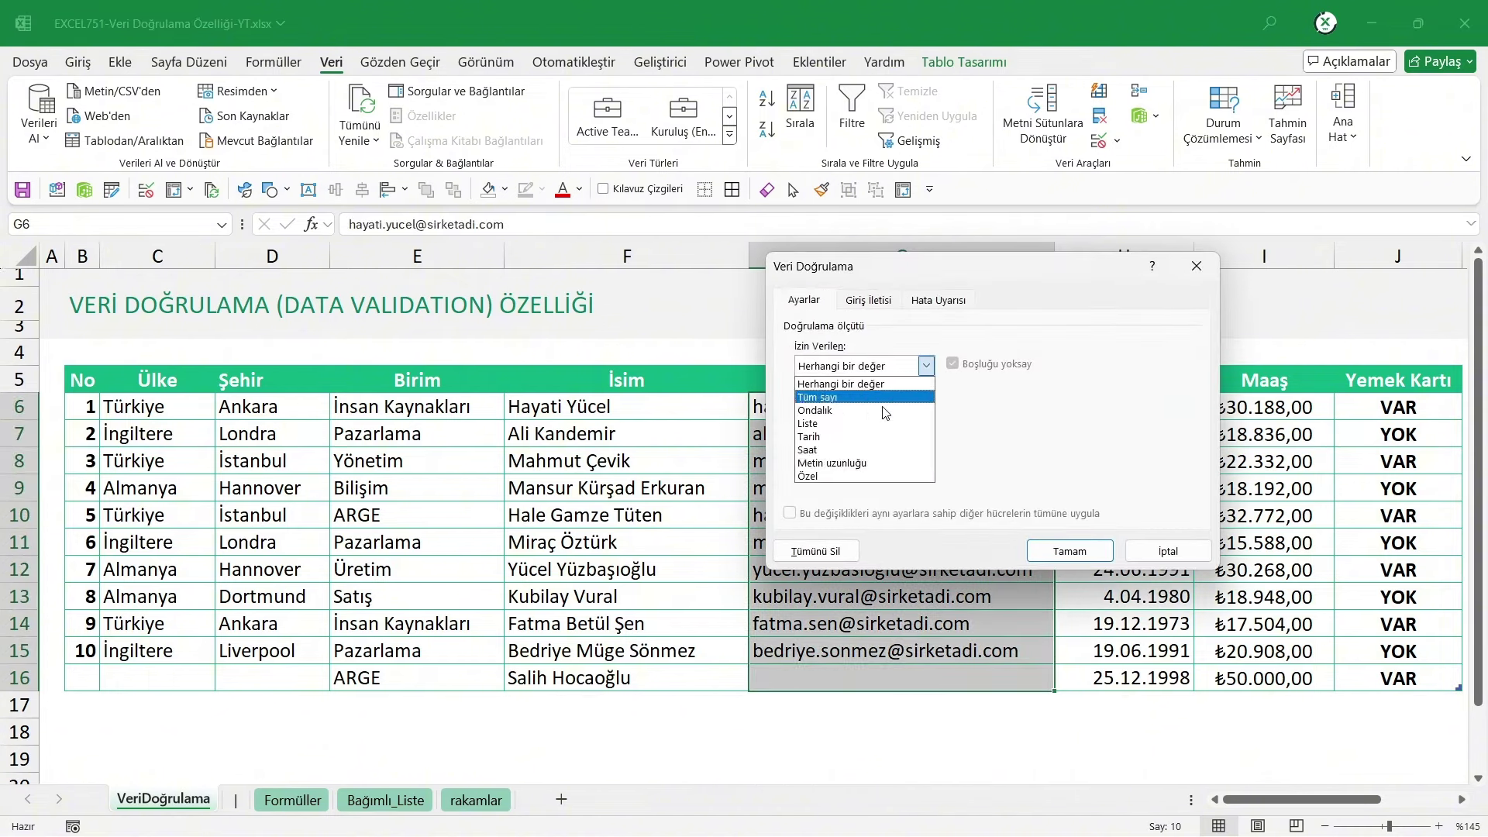
click(843, 480)
click(849, 450)
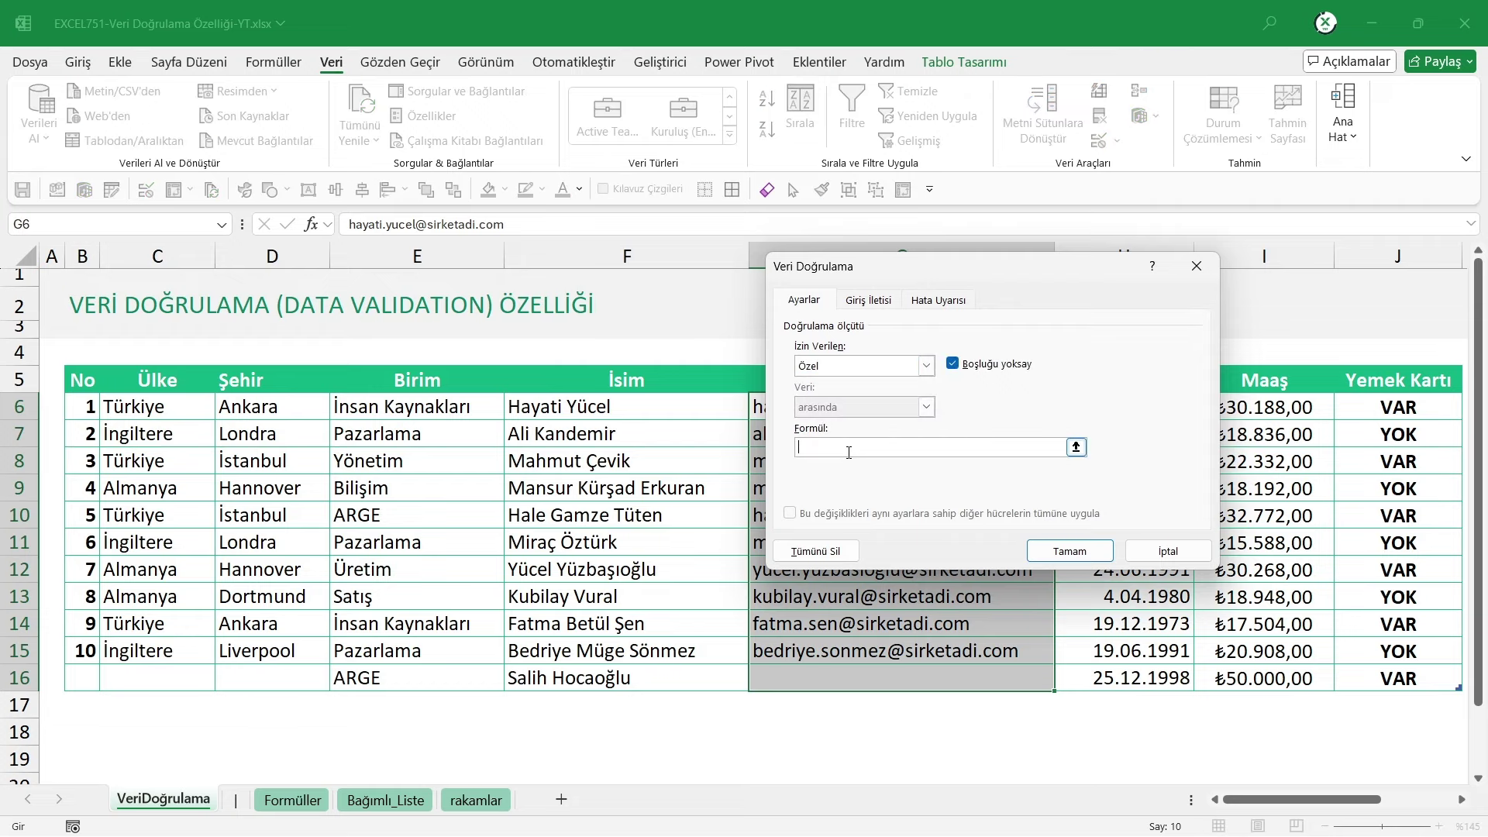
key(ctrl+v)
text(=)
Step: Change the formula's first F6 reference to $G6
drag(907, 271, 544, 463)
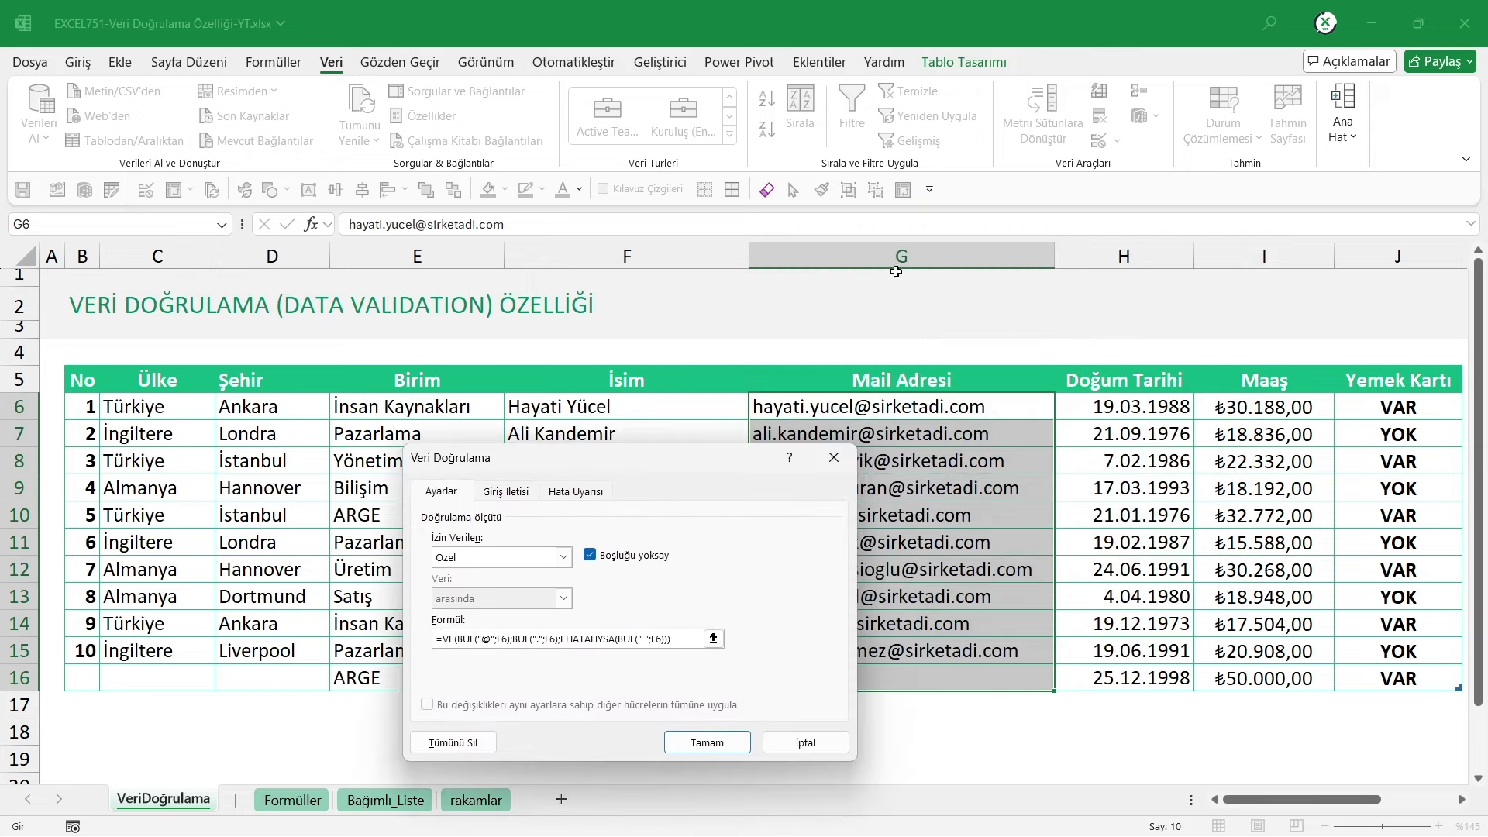
drag(694, 462, 750, 392)
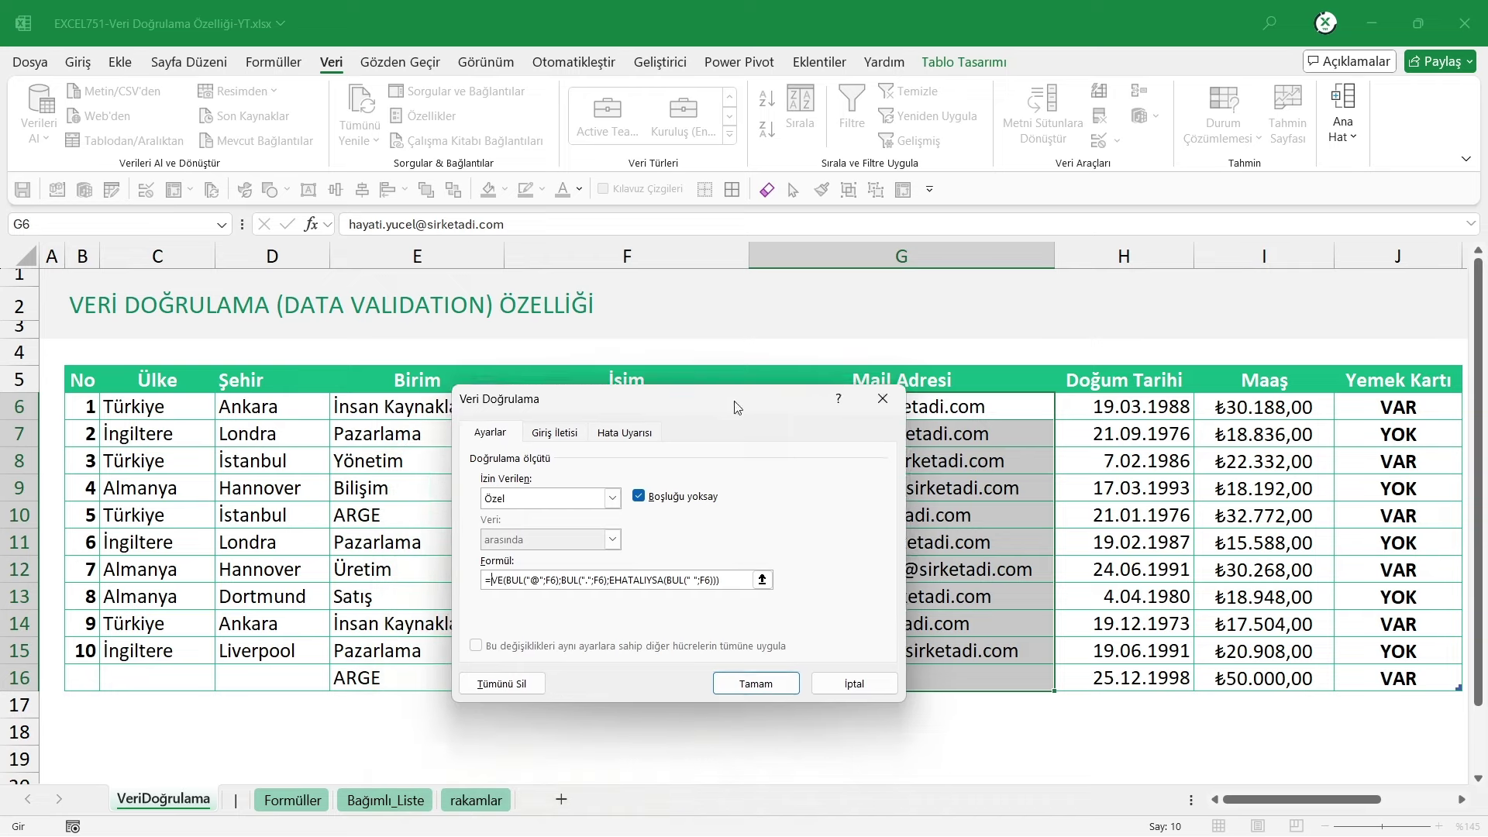
click(563, 569)
key(BackSpace)
text(G)
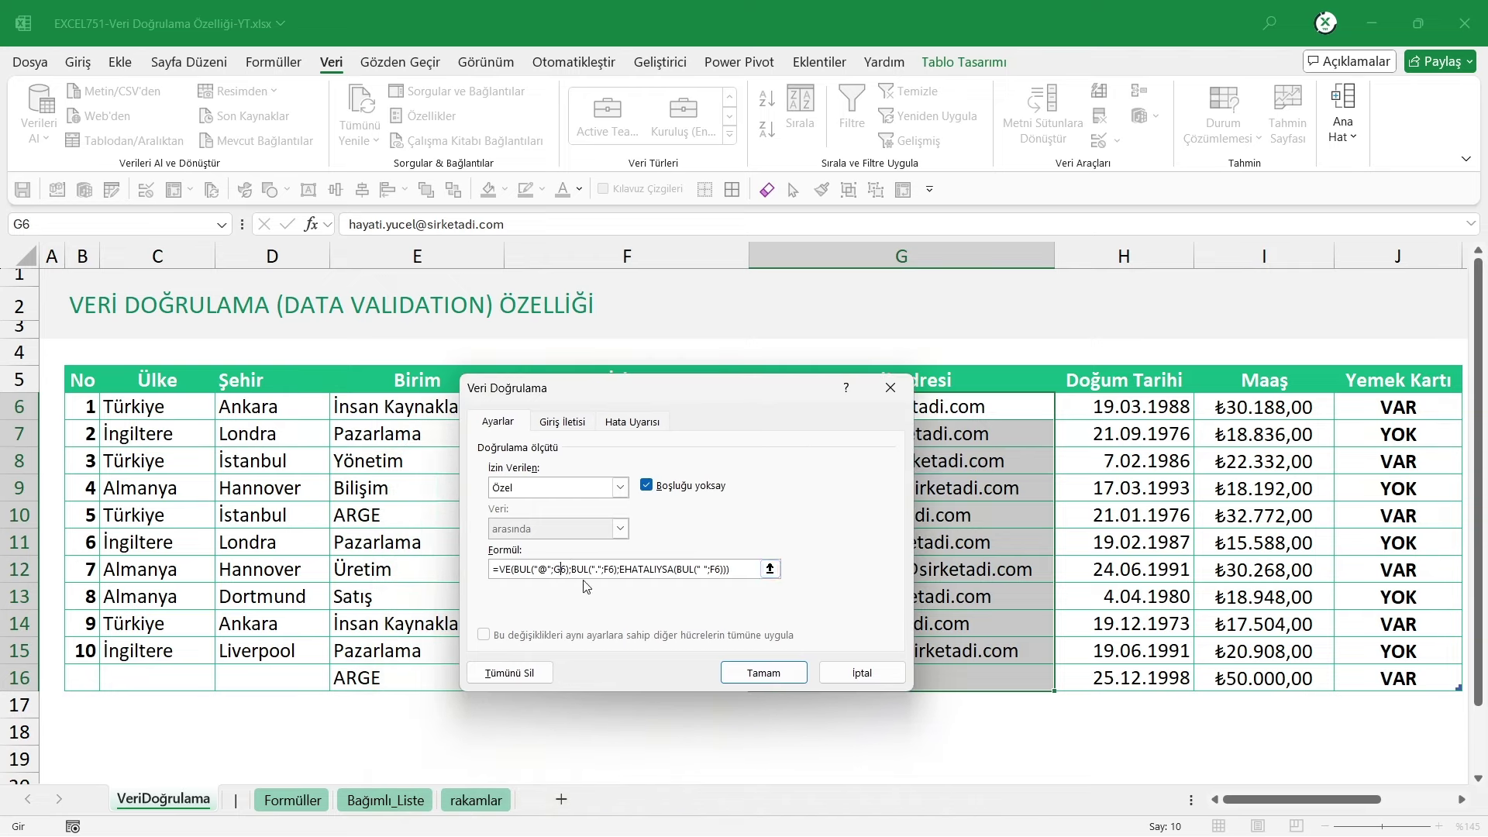
key(F4)
key(F4)
key(F4)
Step: Change the other two F6 references to $G6, giving =VE(BUL("@";$G6);BUL(".";$G6);EHATALIYSA(BUL(" ";$G6)))
click(616, 570)
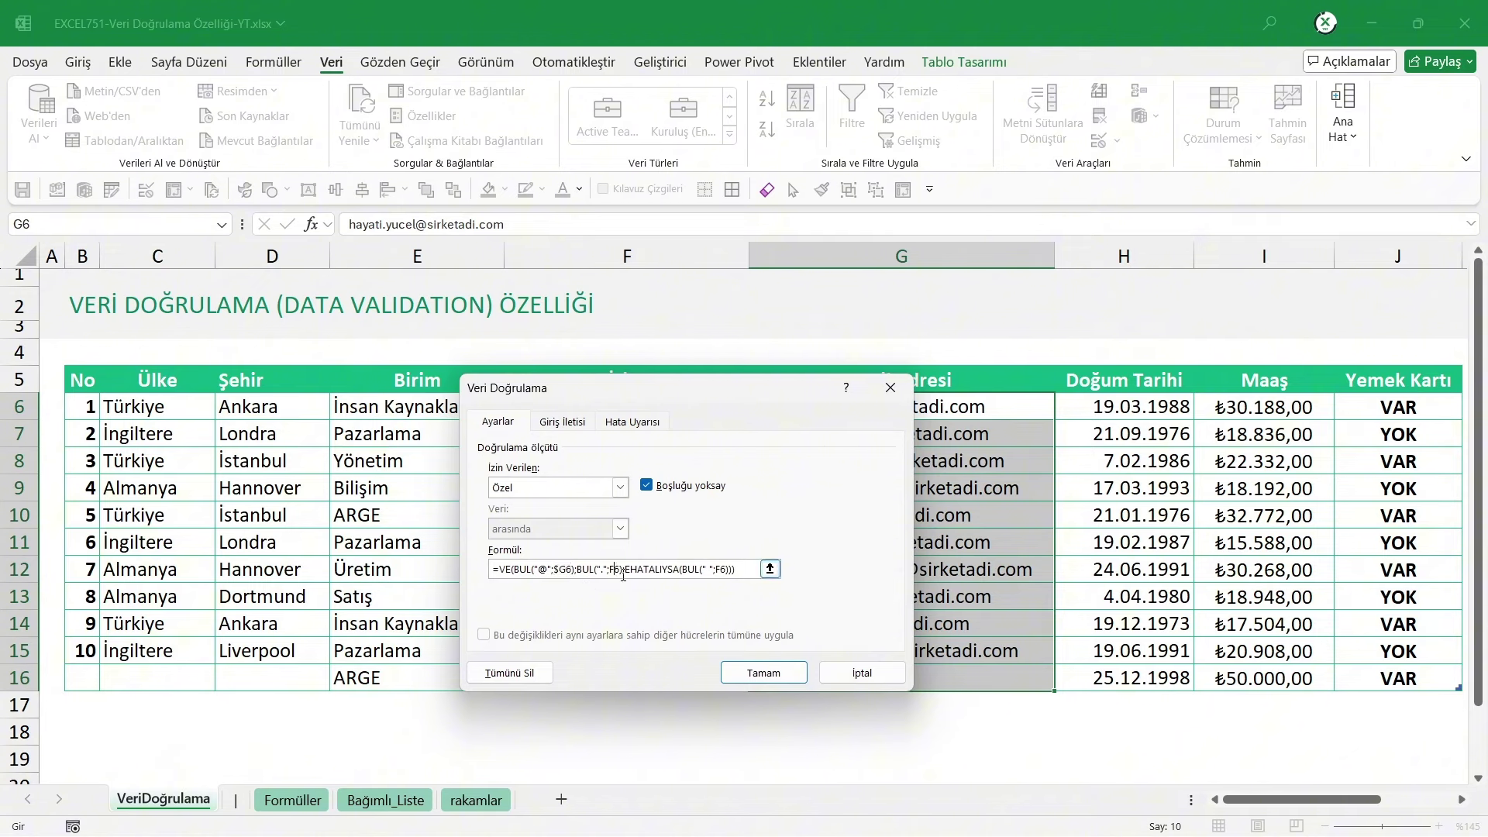
key(BackSpace)
text(G)
key(F4)
key(F4)
click(731, 571)
key(BackSpace)
text(G)
key(F4)
key(F4)
key(F4)
click(776, 676)
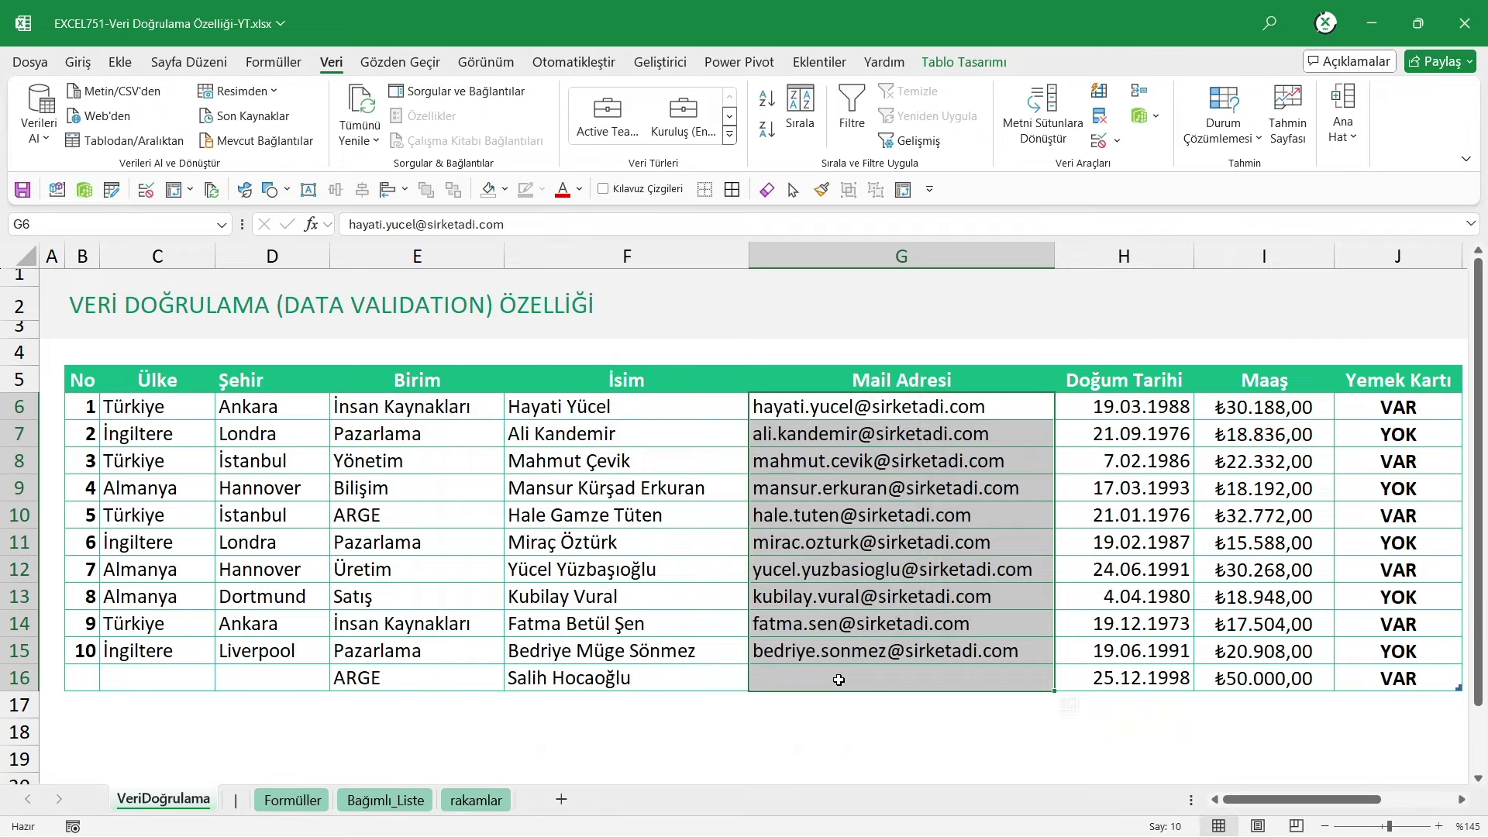
Step: Test G16 with an entry lacking @ and one lacking a dot, cancelling the rejected entry
click(860, 679)
text(salih)
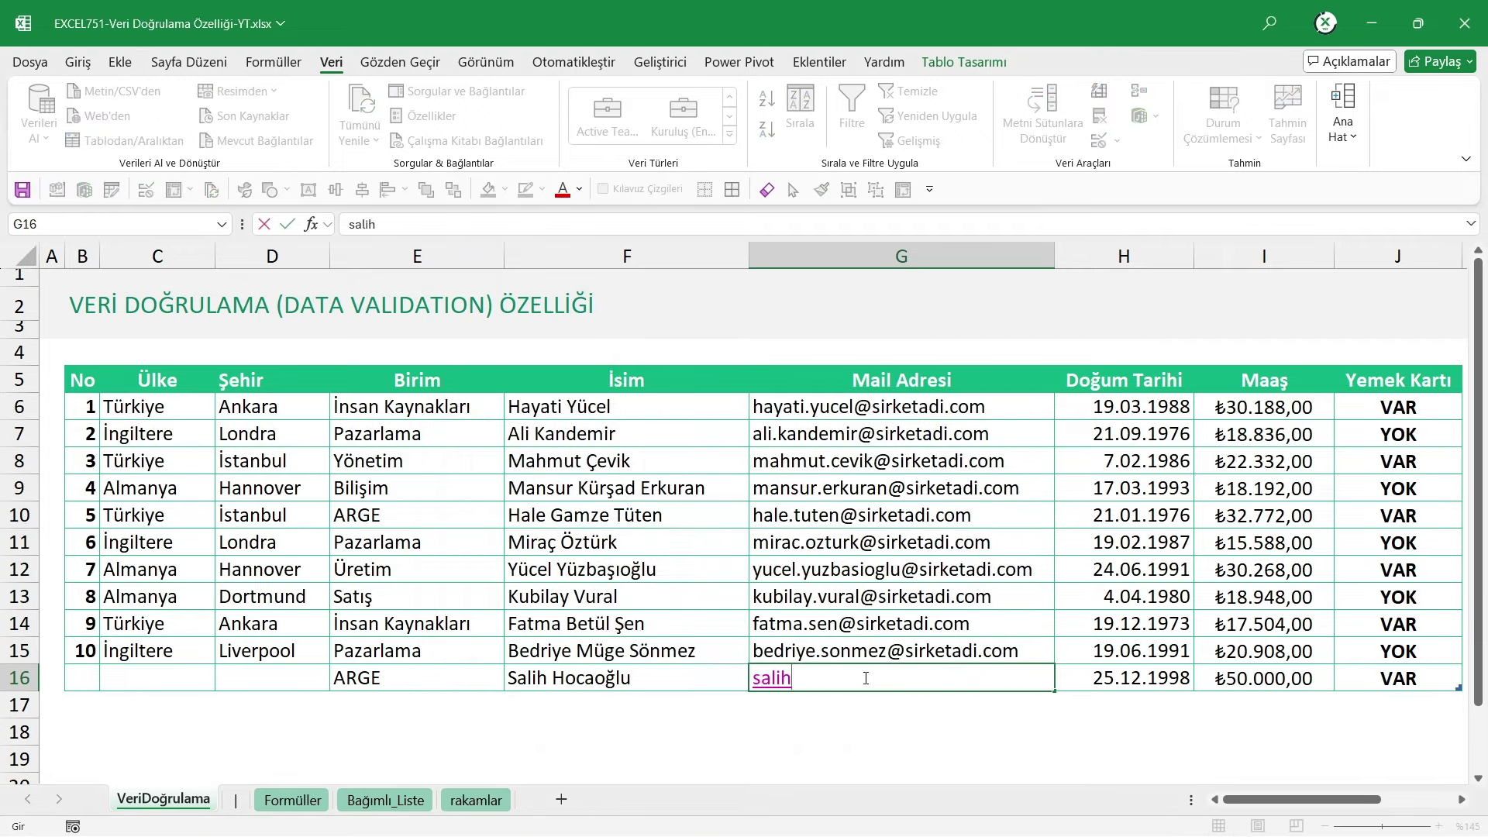
key(Return)
key(Return)
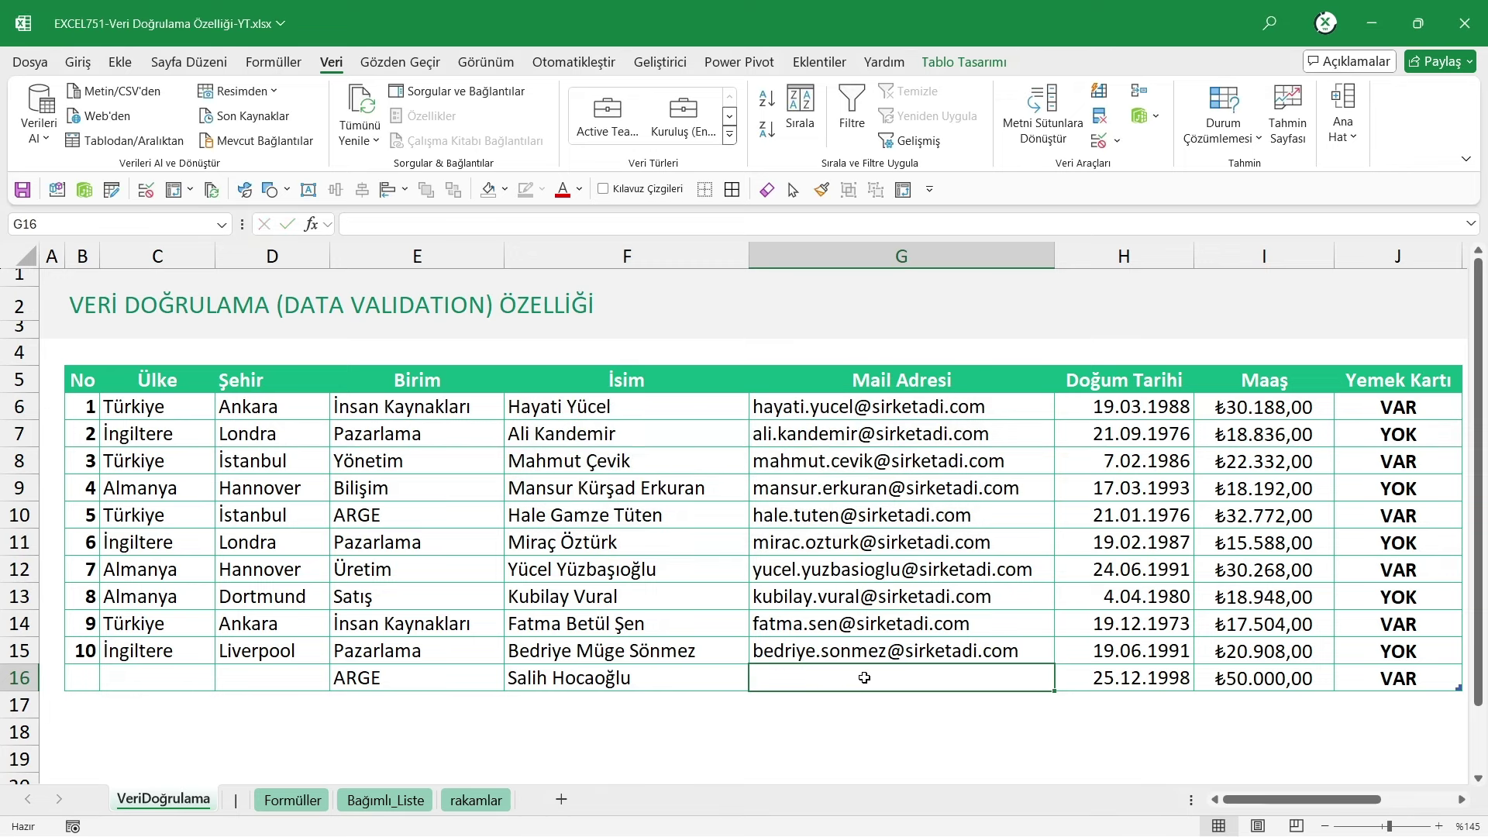
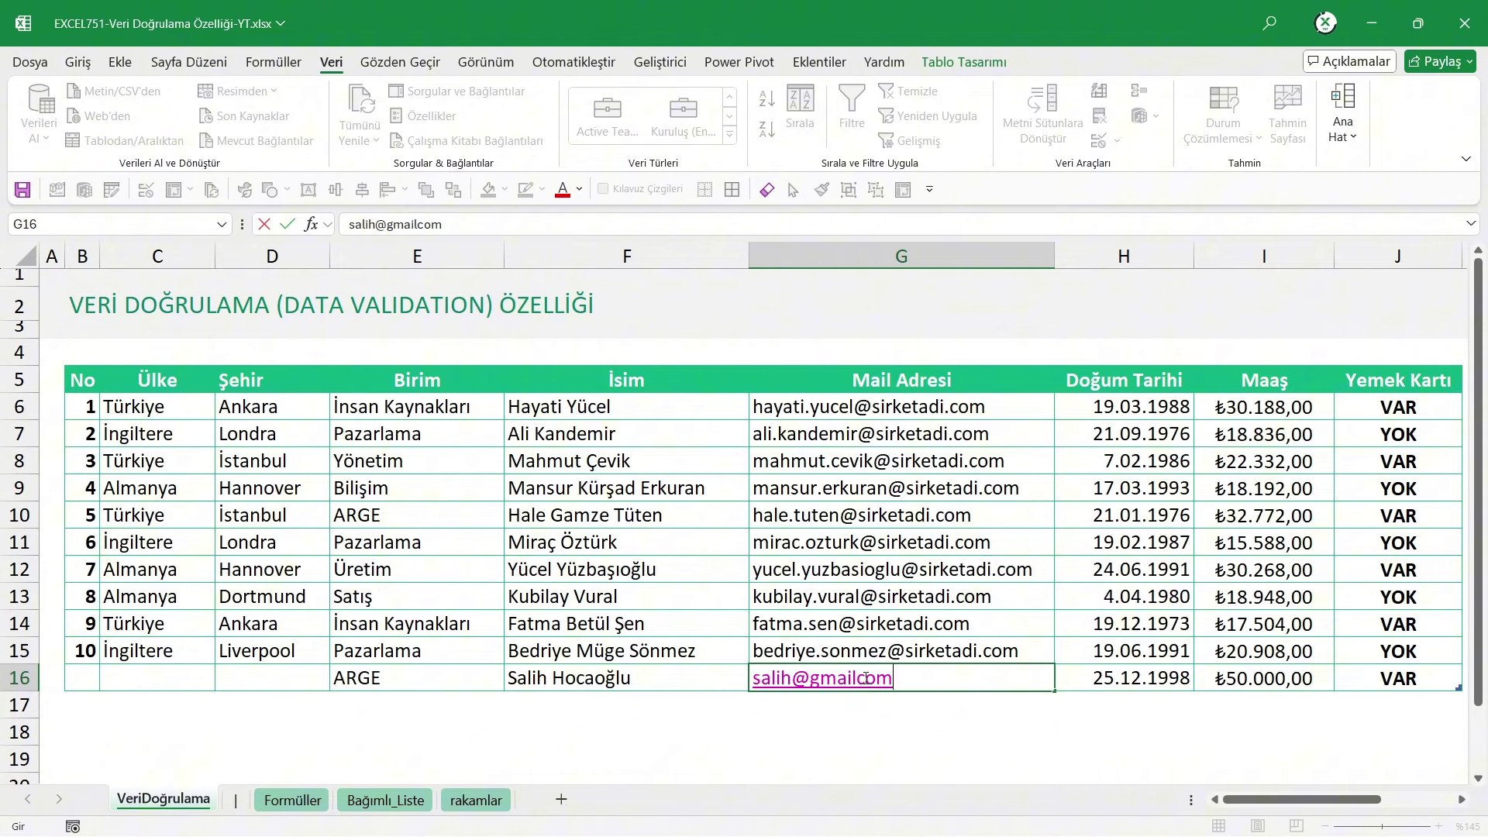
key(Return)
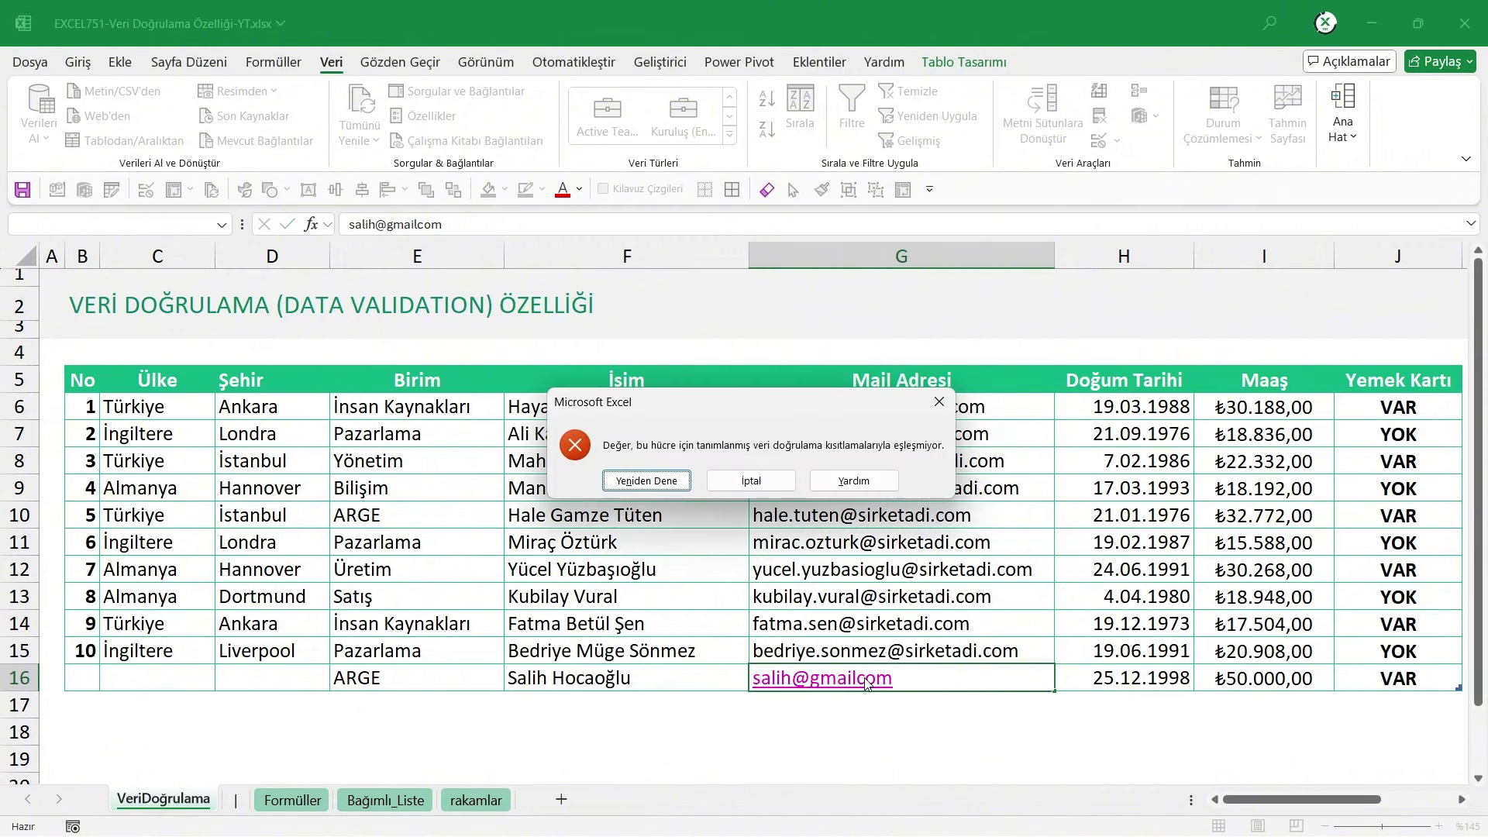
key(Escape)
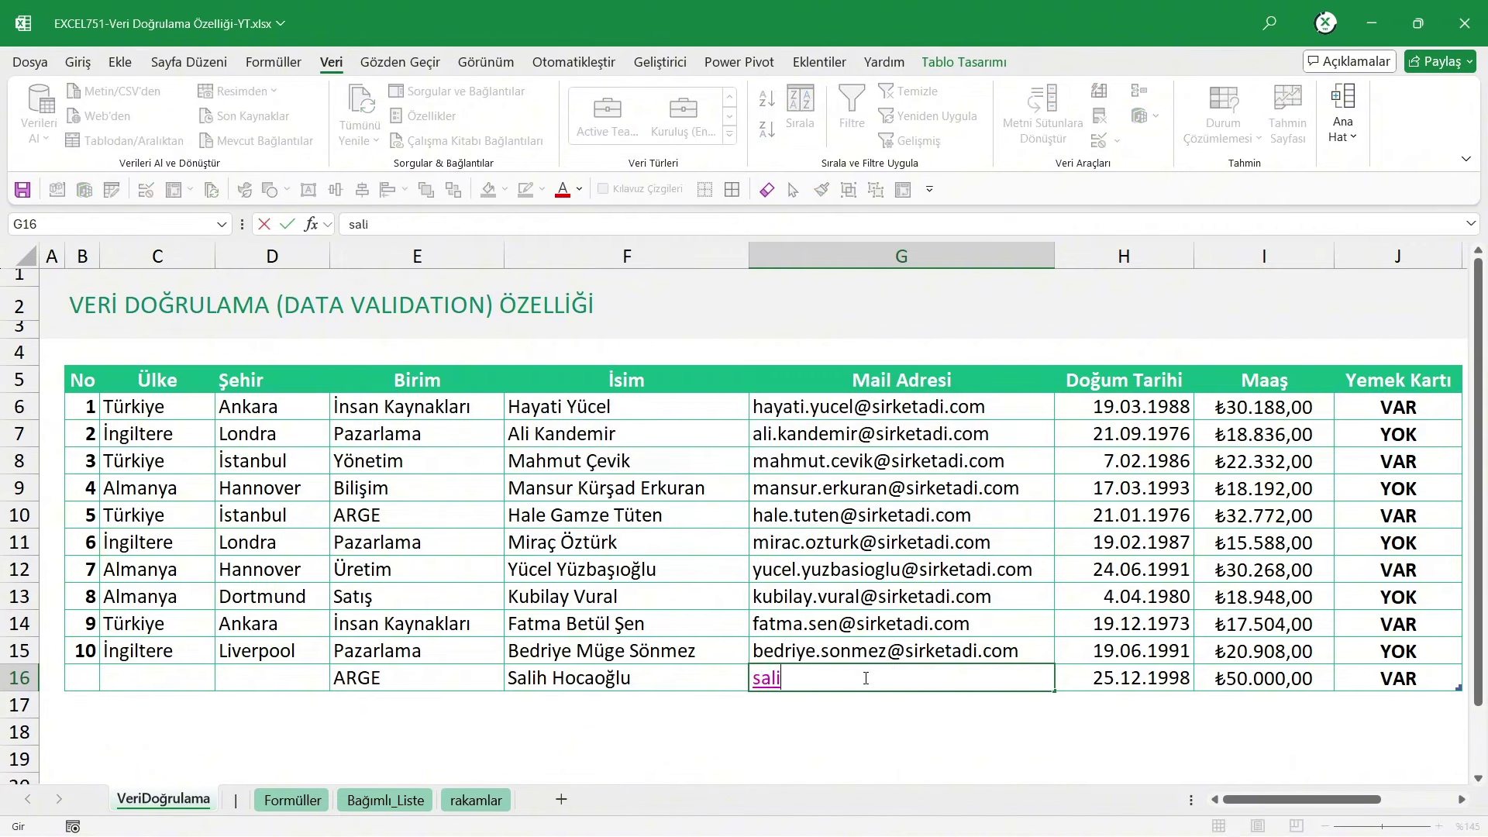
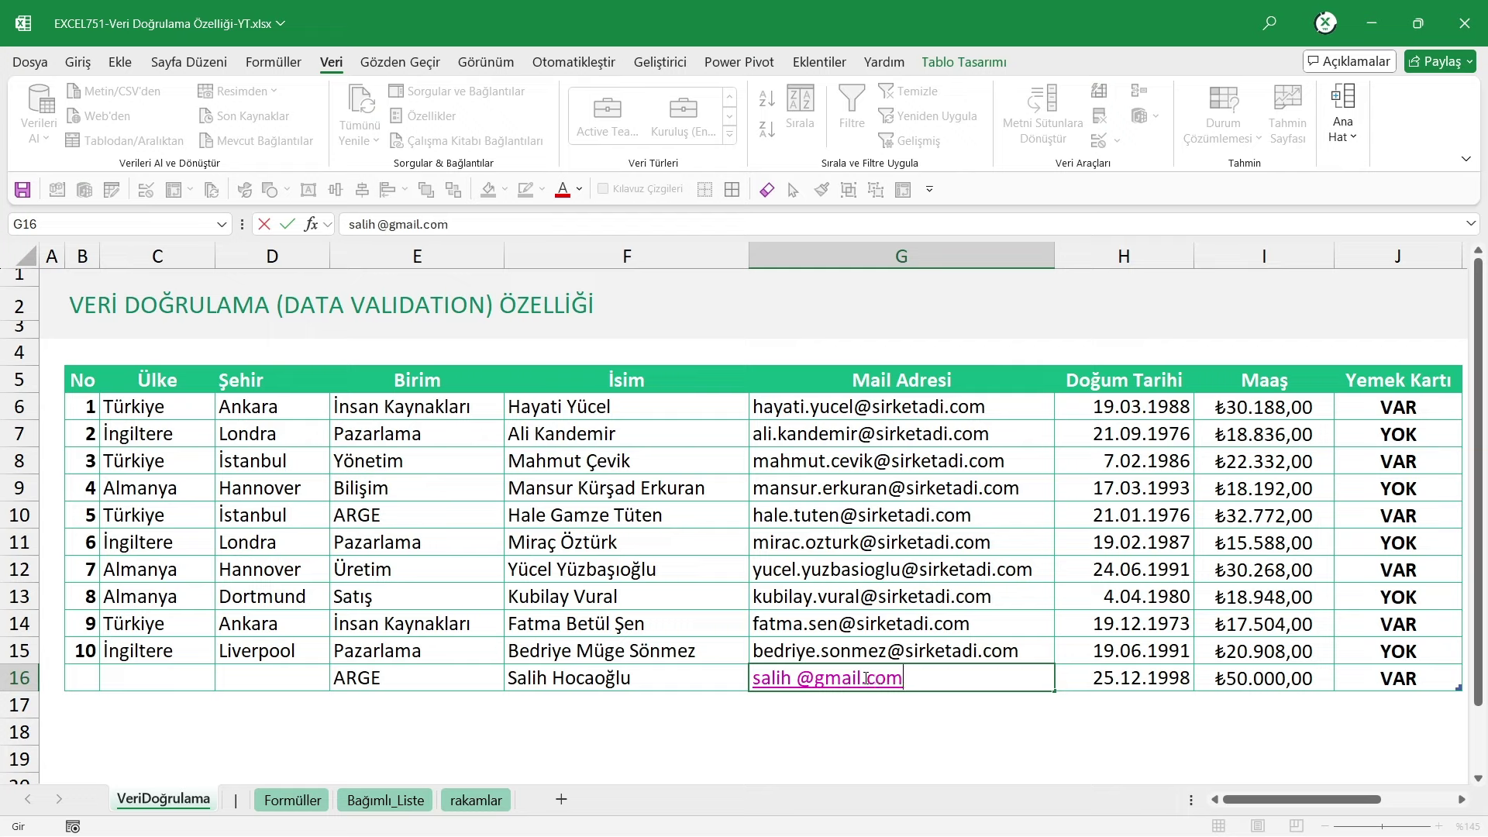
Step: Try an address containing a space, then enter a correctly formed e-mail address after rejection
key(Return)
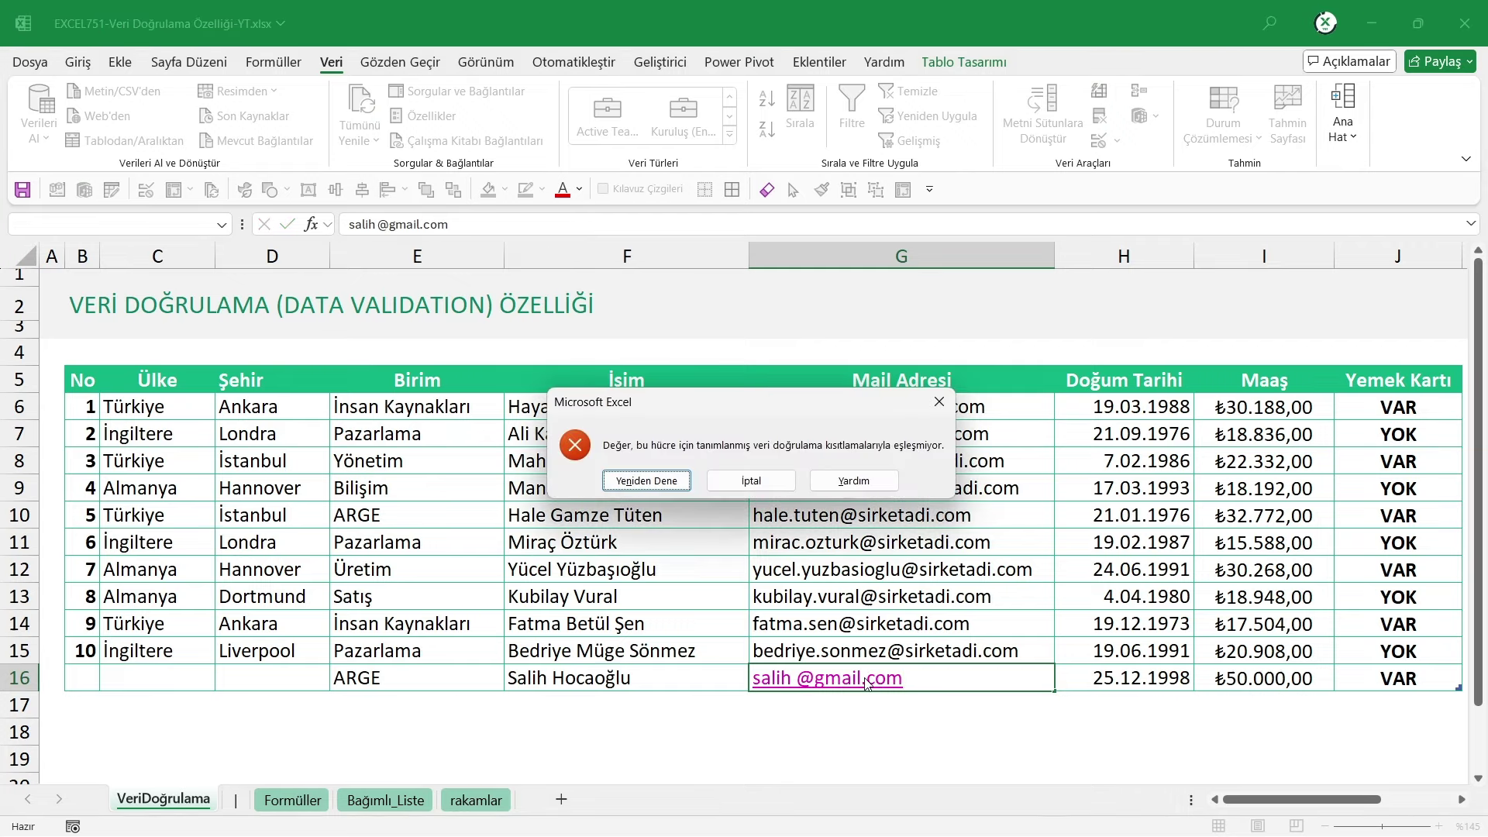
key(Return)
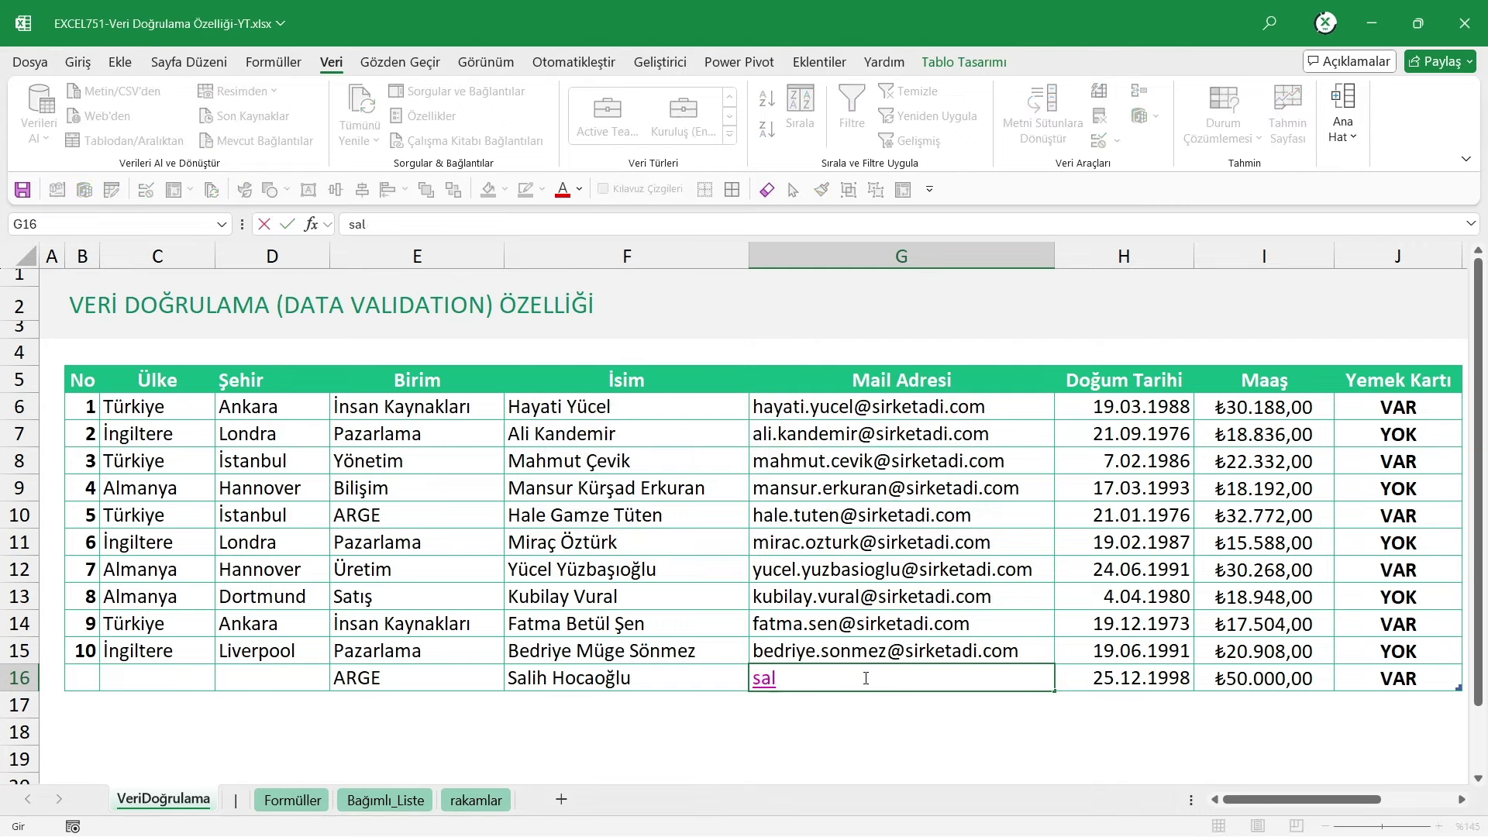
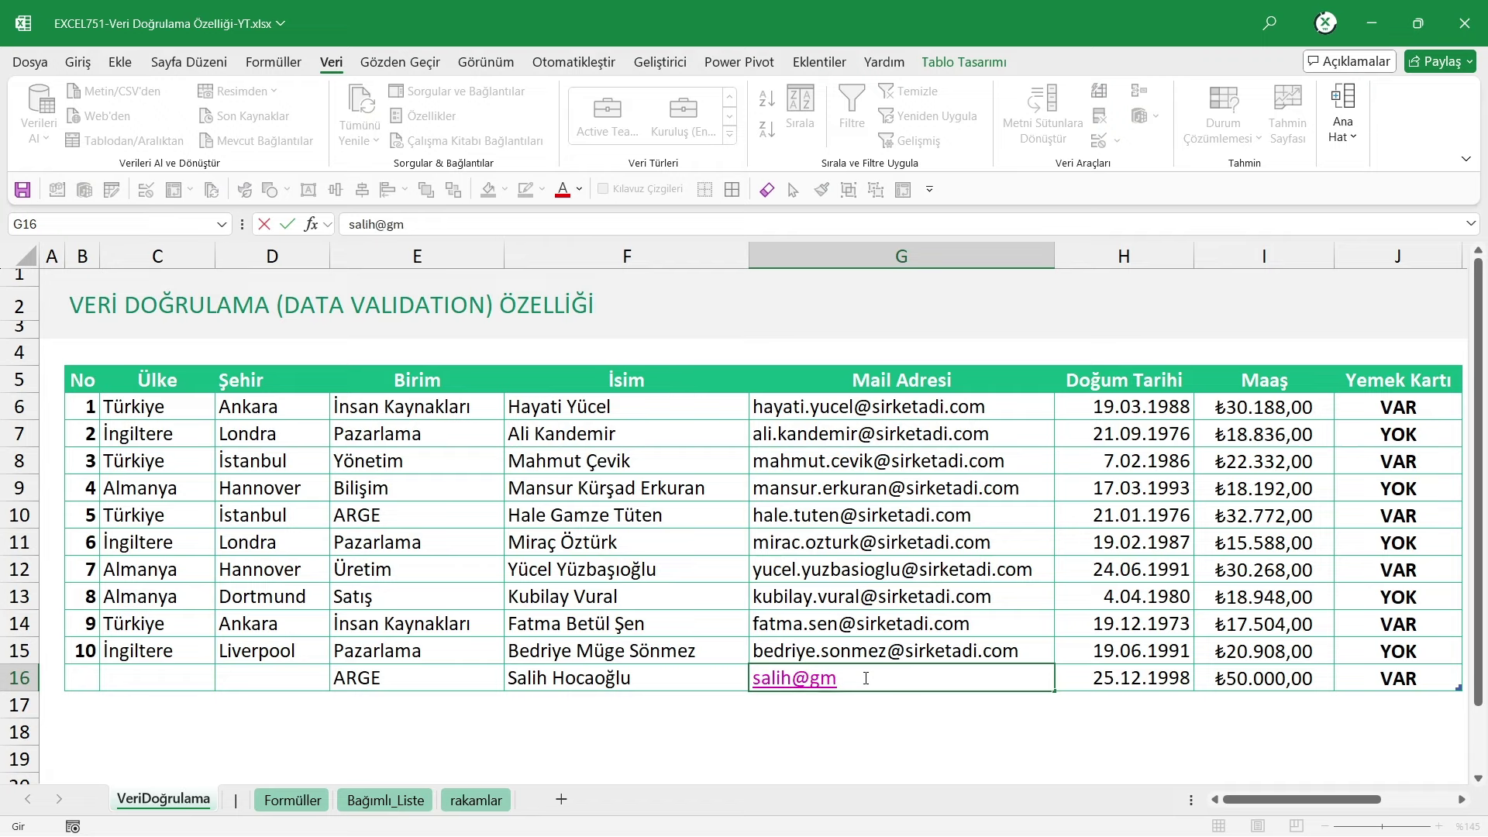
key(Return)
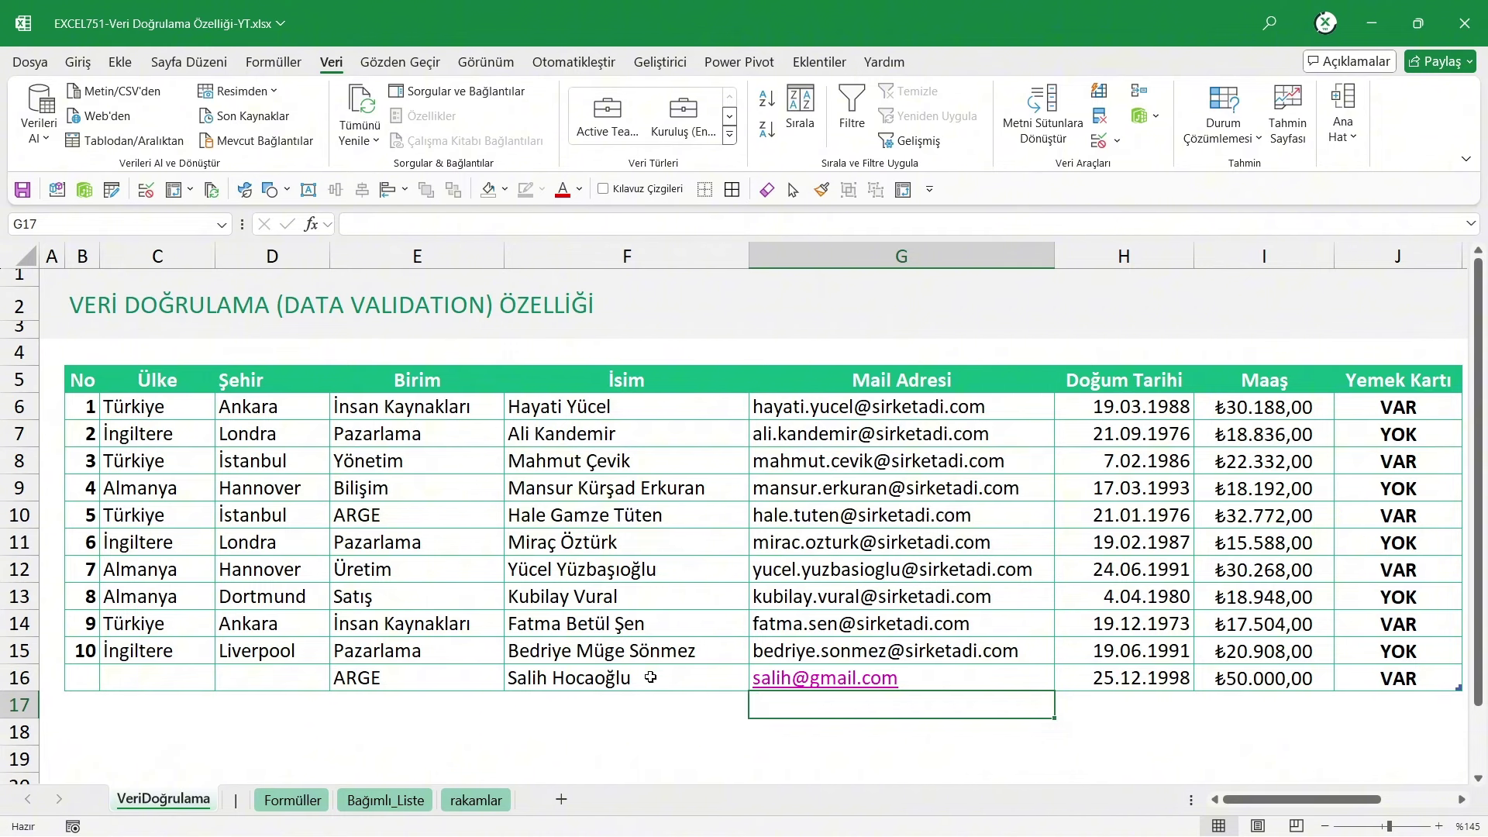
Step: Compare Ülke and Şehir entries such as Ankara, Londra, Almanya and Hannover
drag(650, 677, 708, 674)
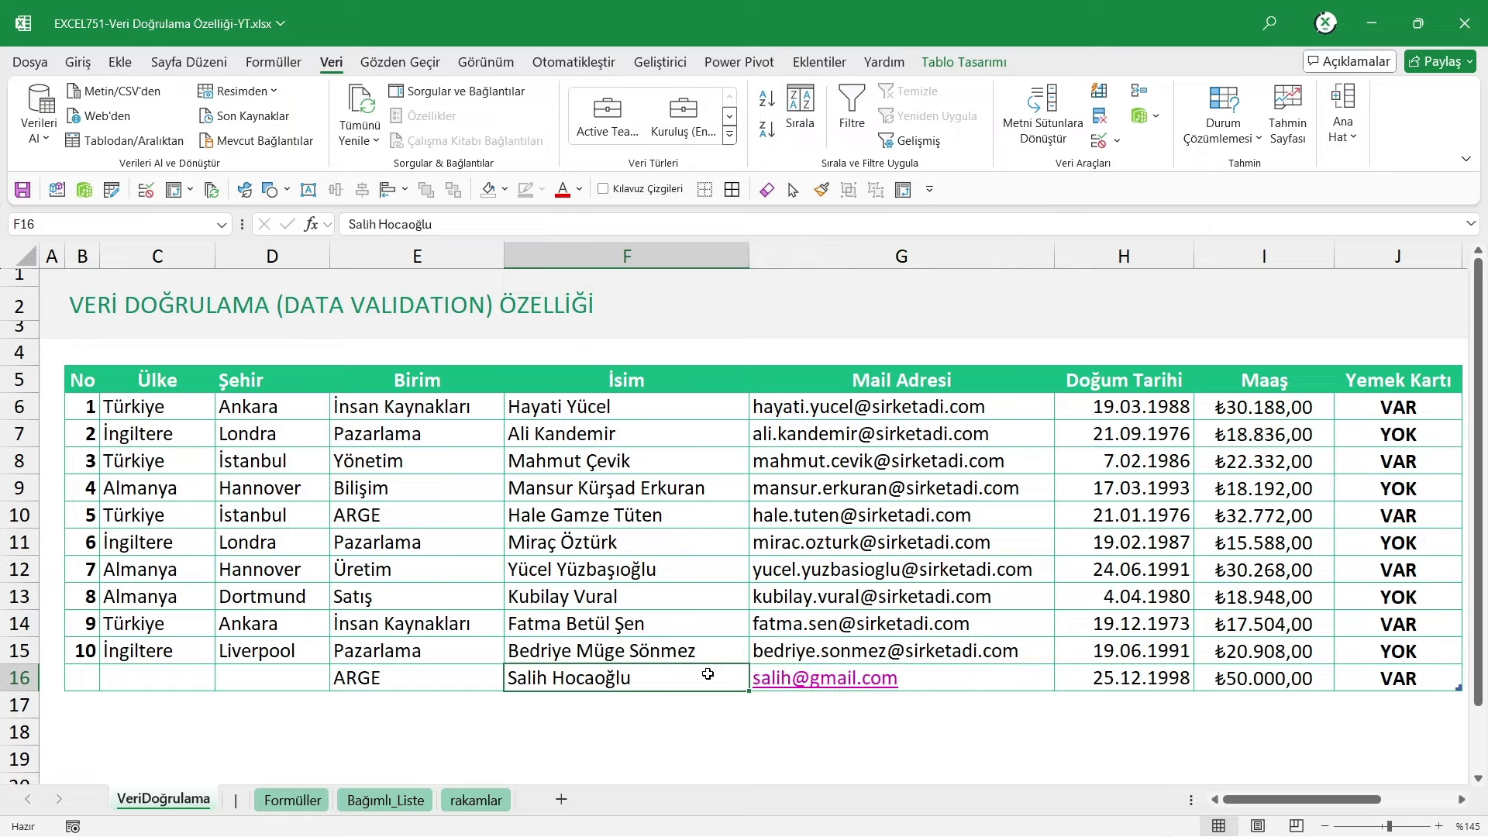
key(Left)
key(Left)
key(Left)
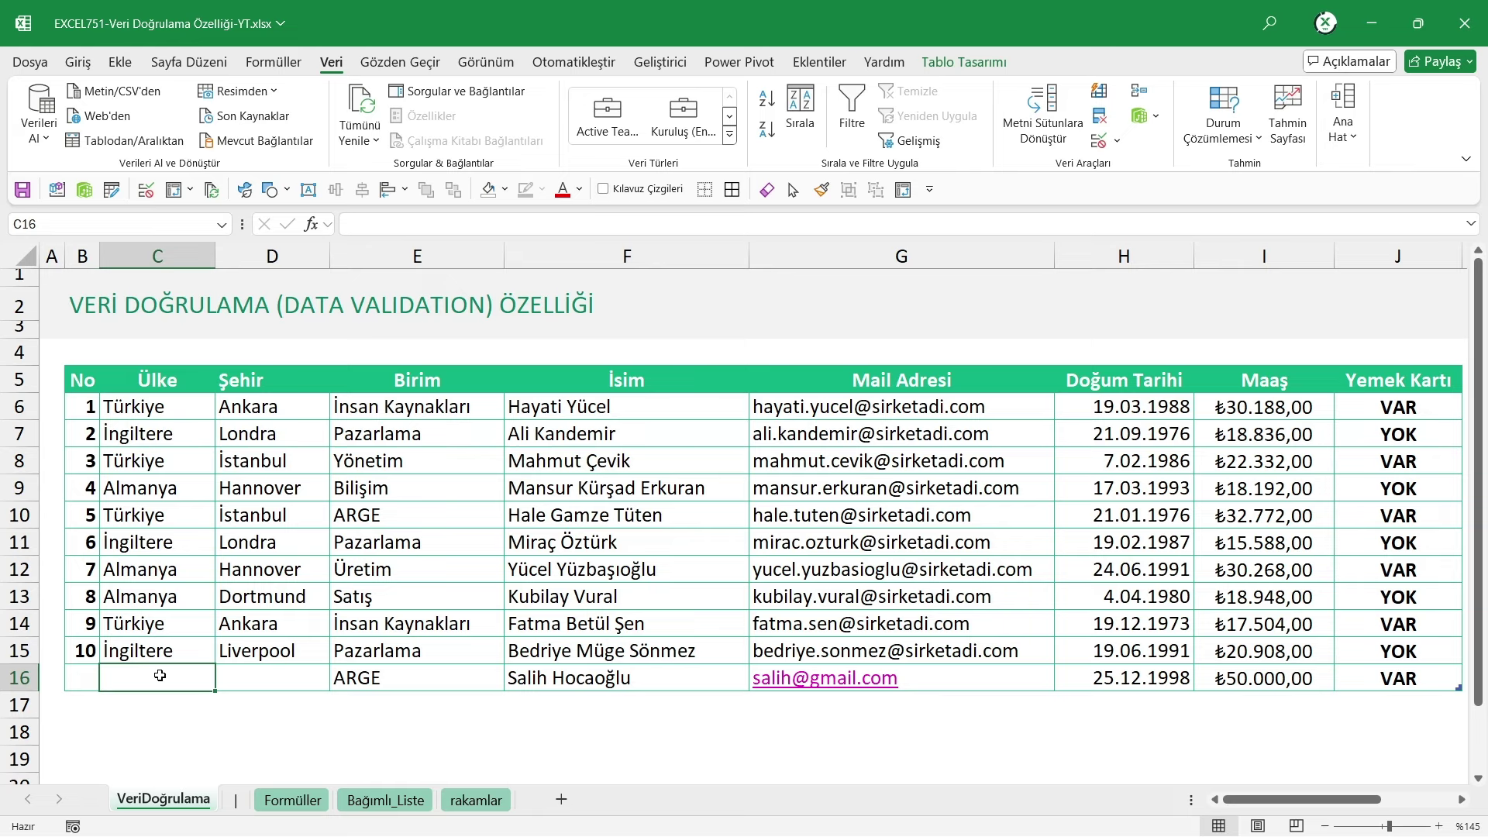
click(160, 415)
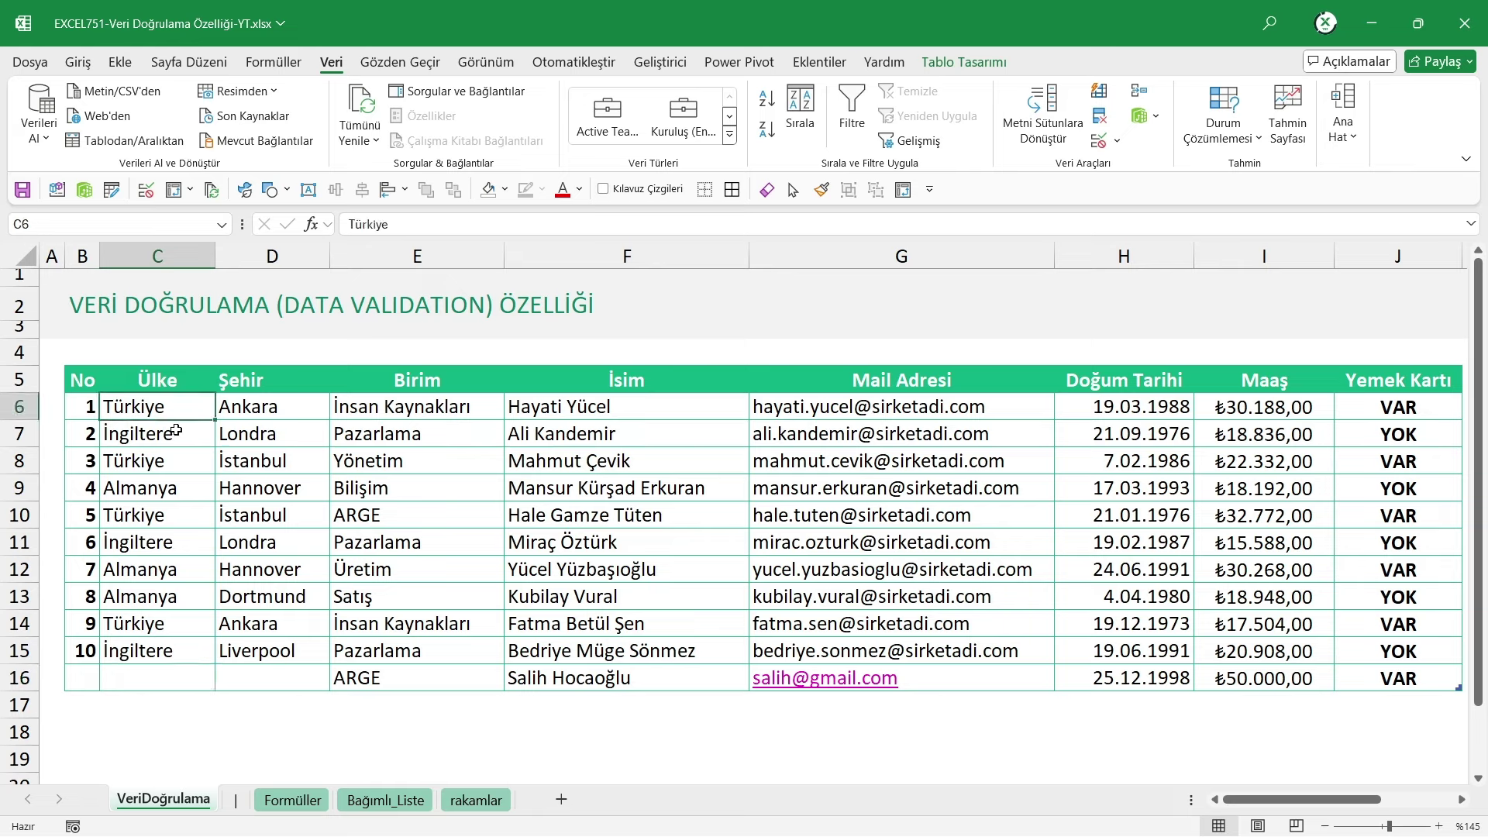
click(272, 417)
click(179, 444)
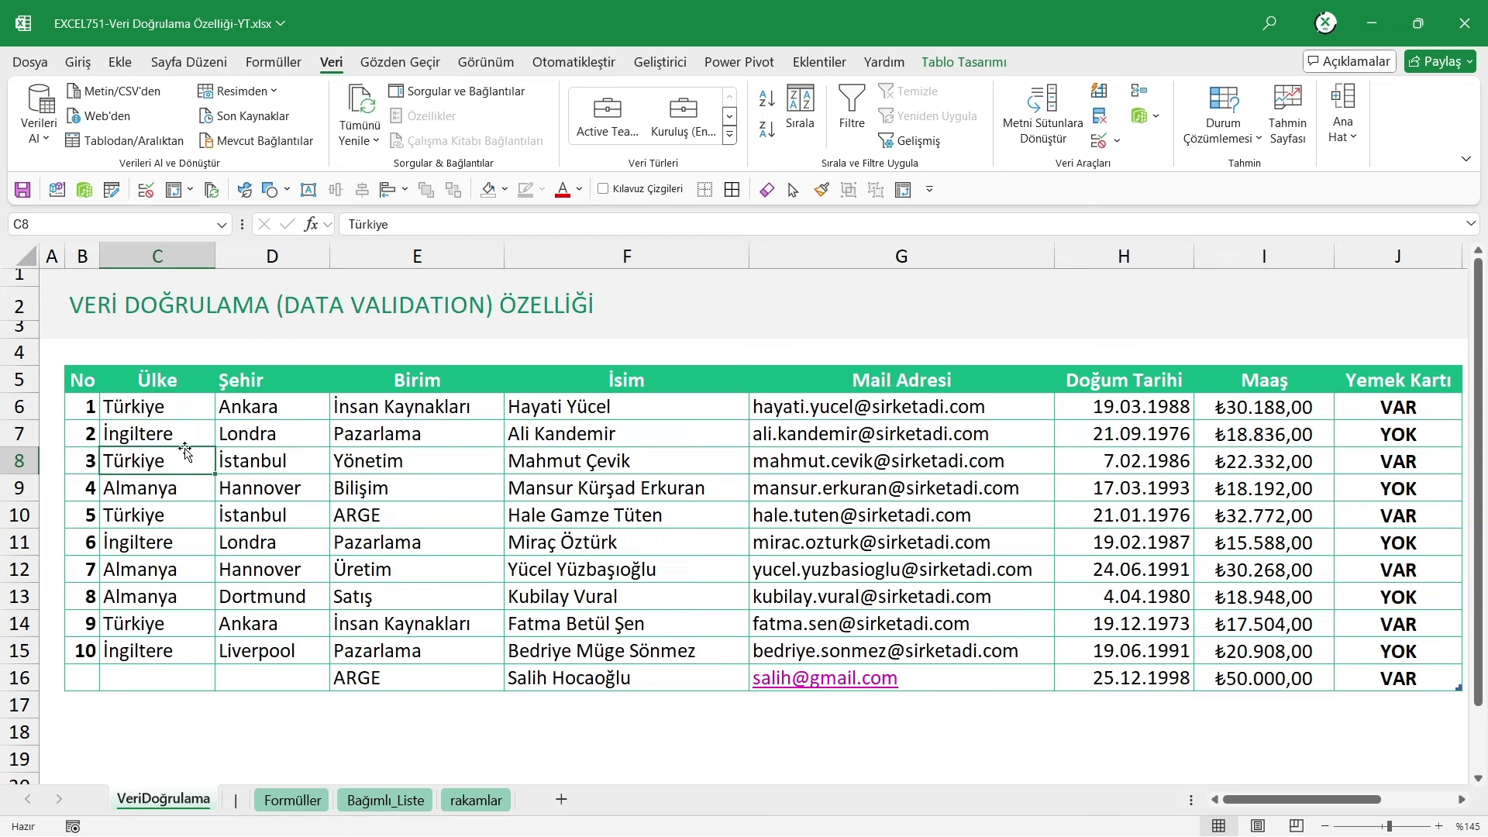
click(249, 438)
click(179, 496)
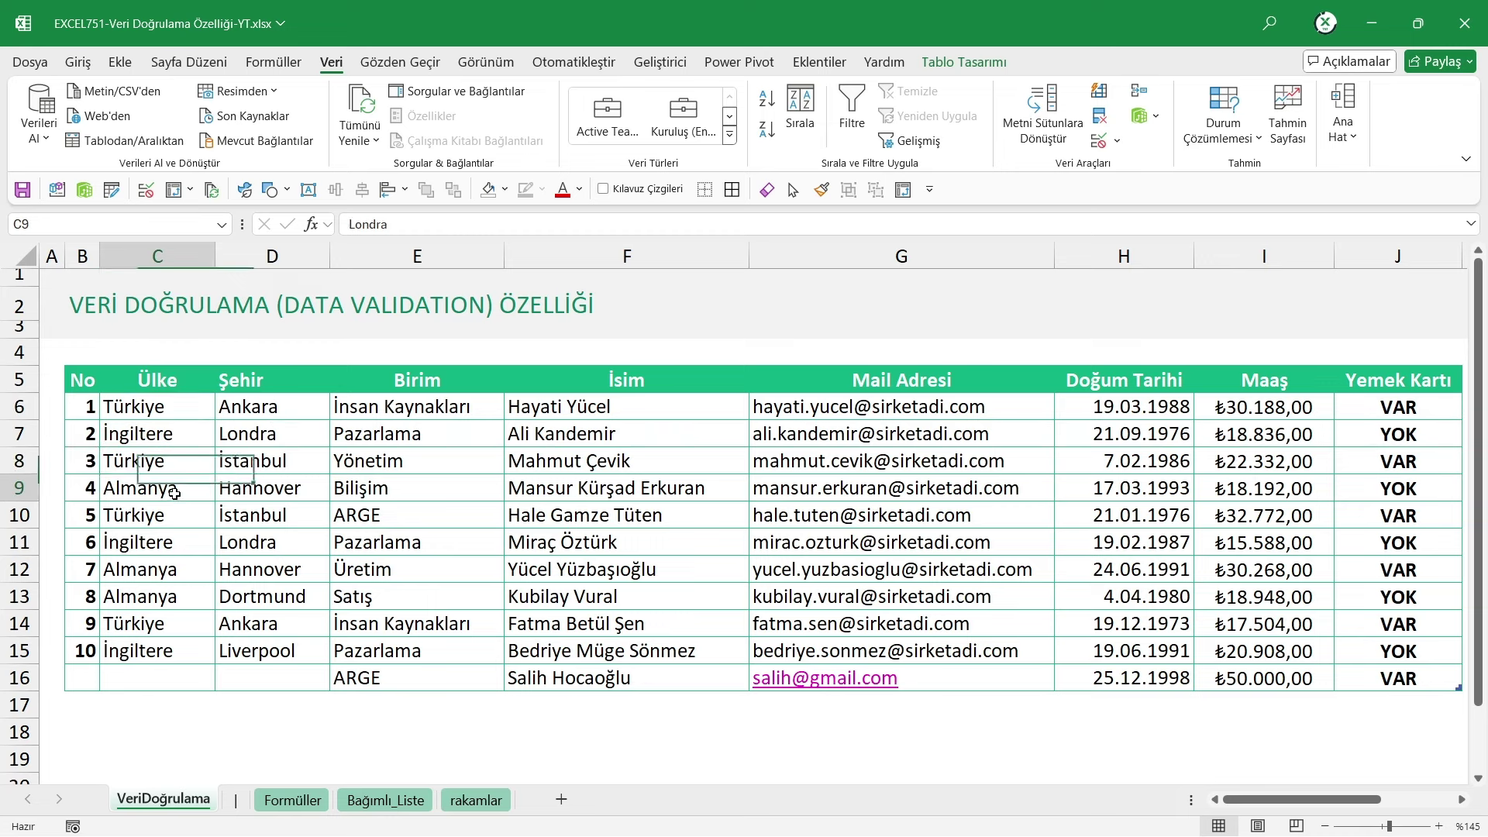
click(280, 490)
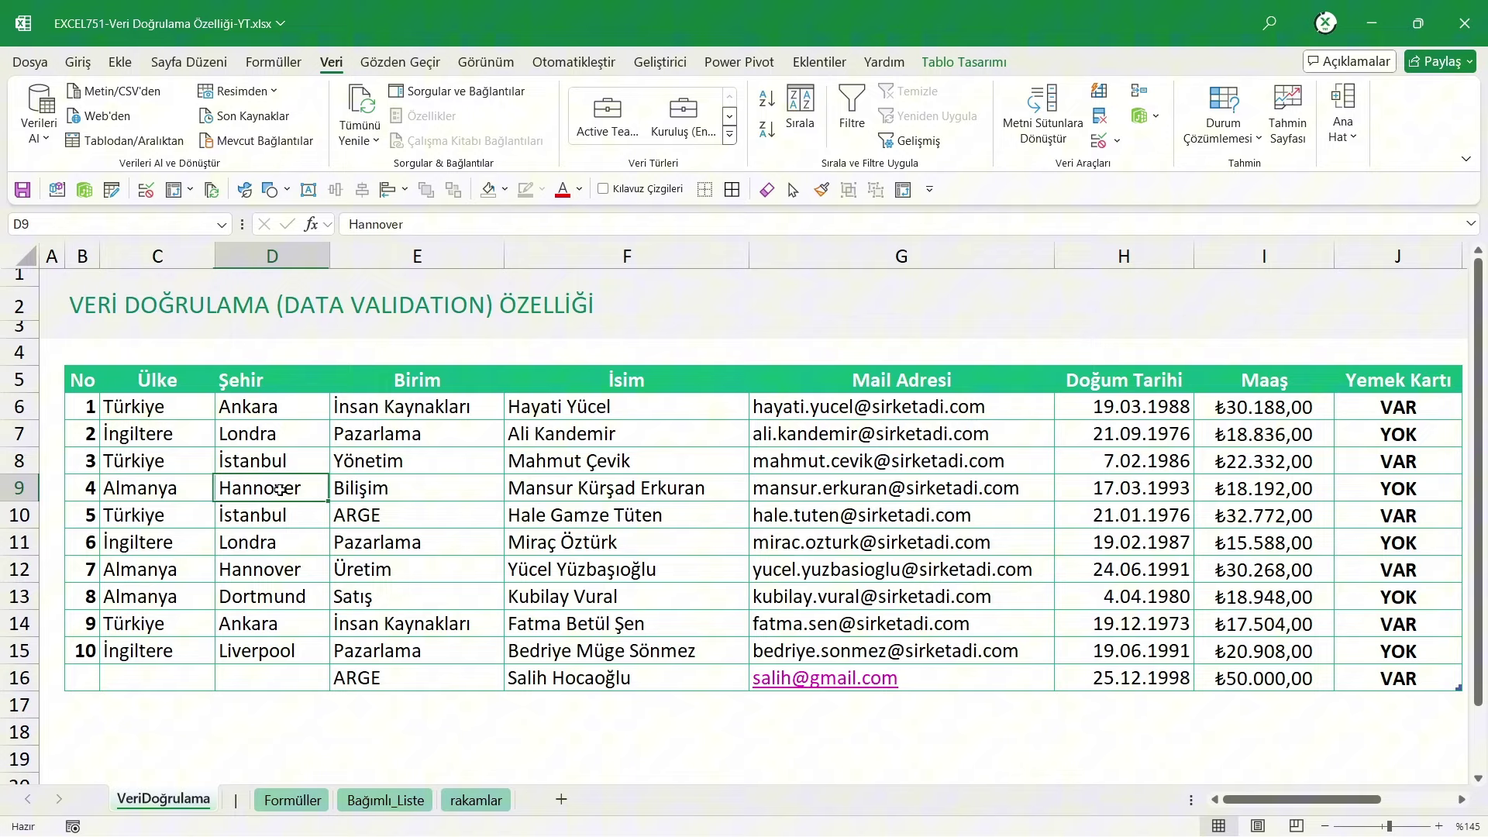
Step: Point out Türkiye in C10 and Almanya in C13, then go to the Bağımlı_Liste sheet
ctrl+scroll(293, 566, up, 1)
click(163, 543)
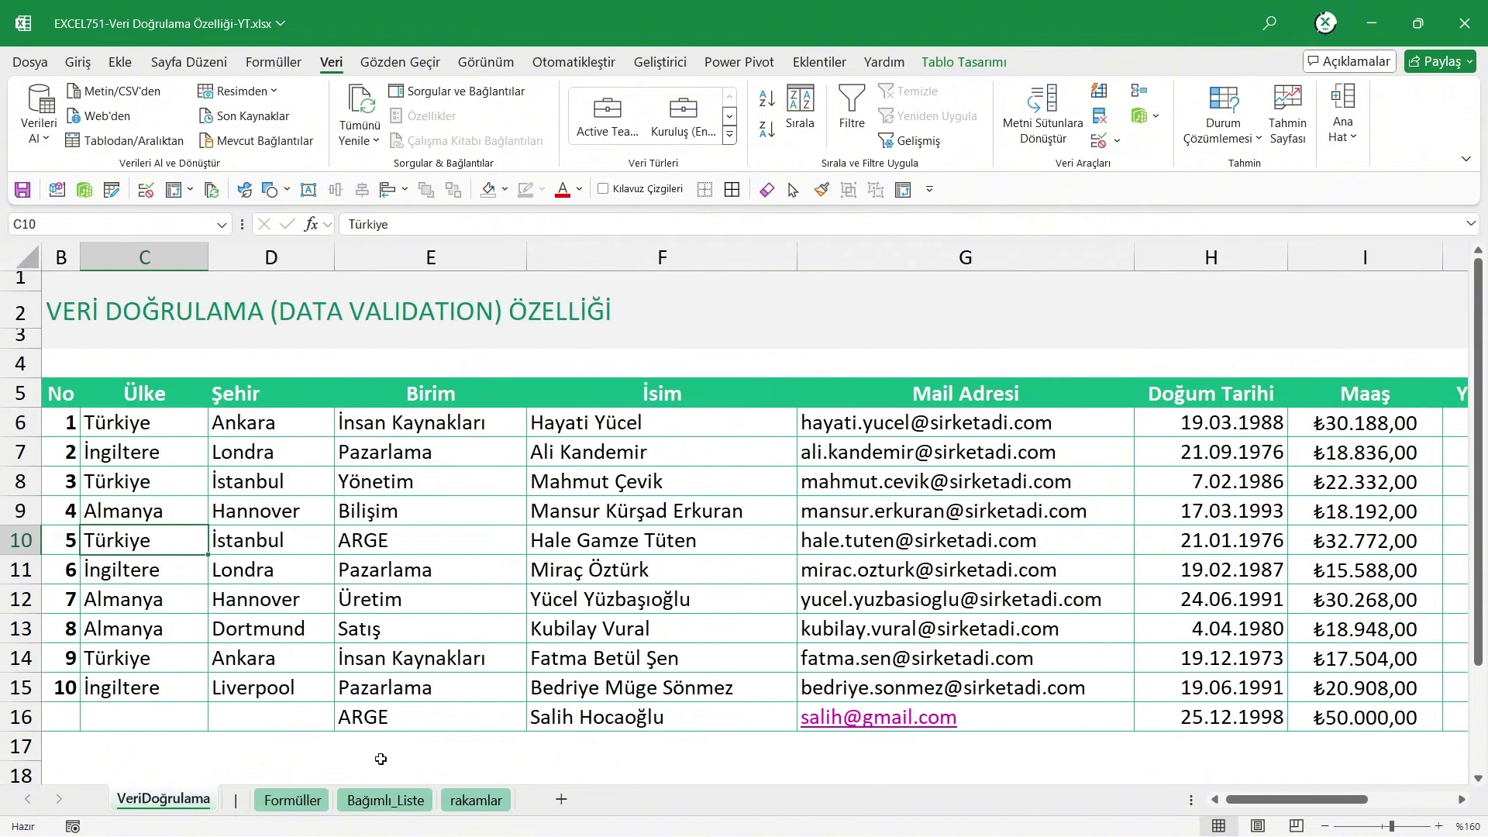
scroll(395, 674, left, 1)
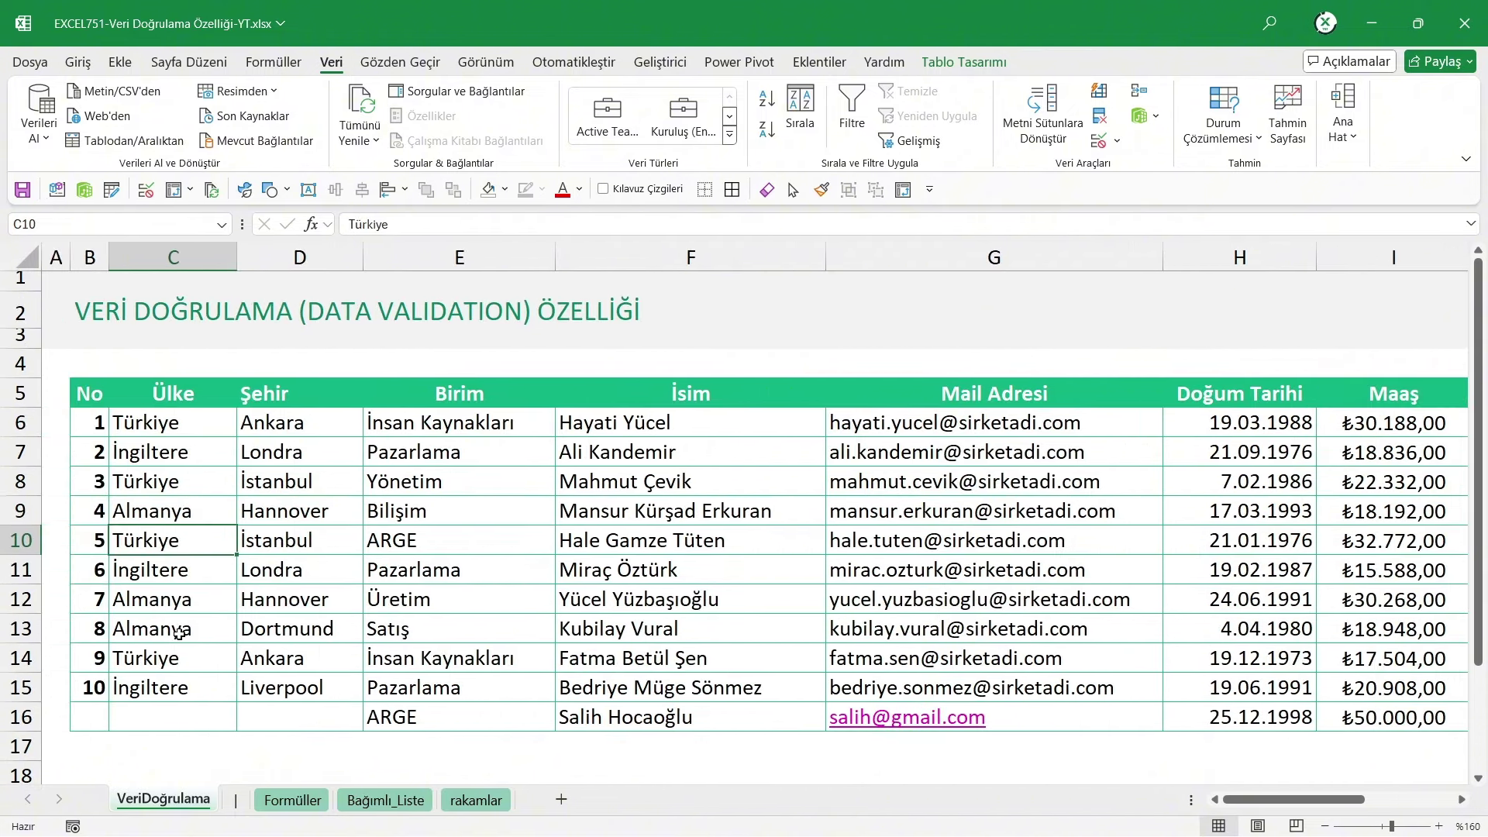
click(221, 630)
click(403, 798)
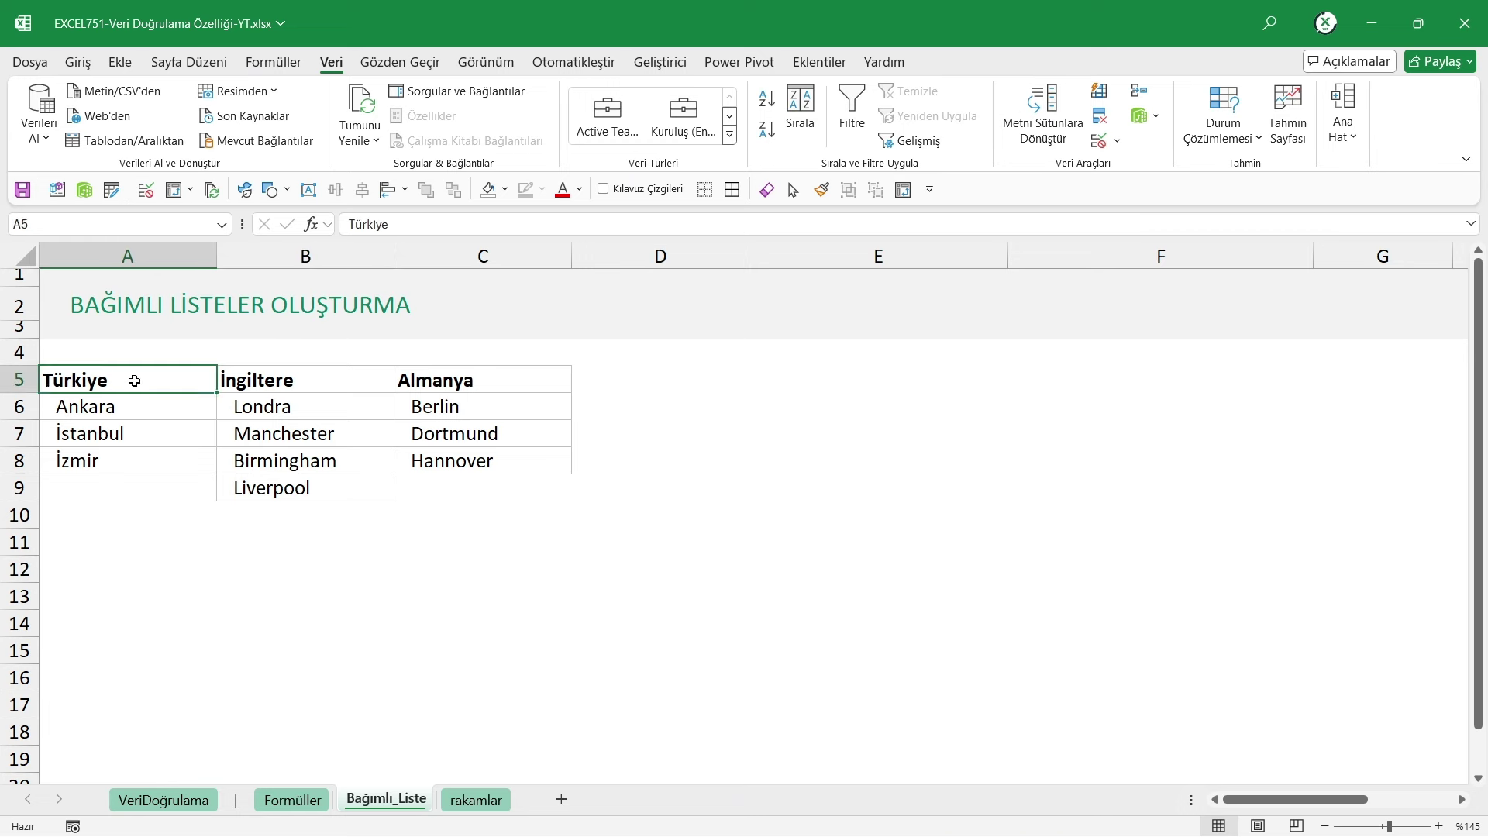
drag(131, 383, 144, 513)
drag(317, 380, 310, 516)
drag(496, 380, 491, 514)
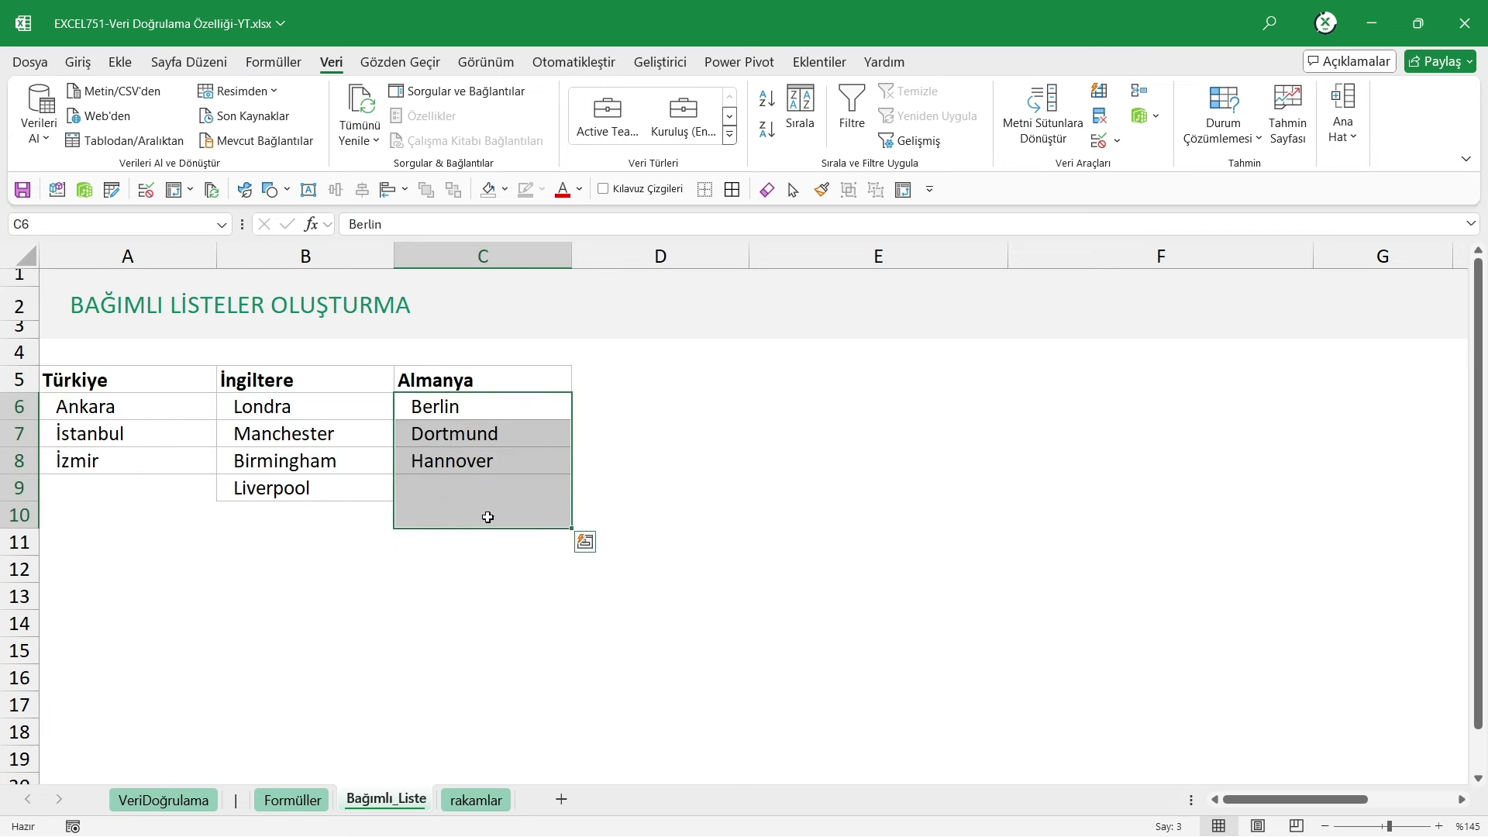
click(155, 382)
drag(155, 406, 161, 507)
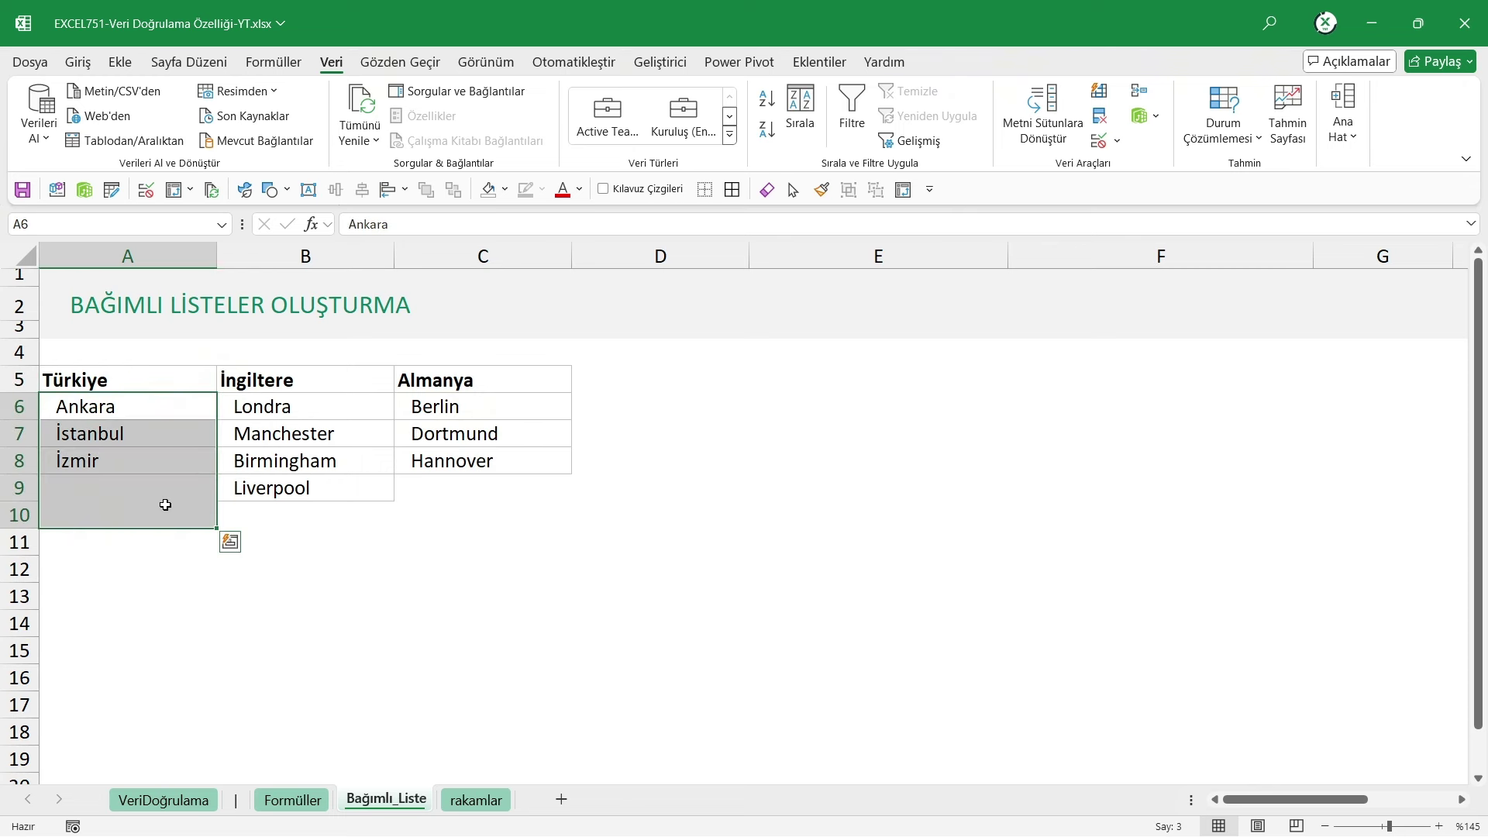
click(333, 388)
drag(339, 405, 343, 522)
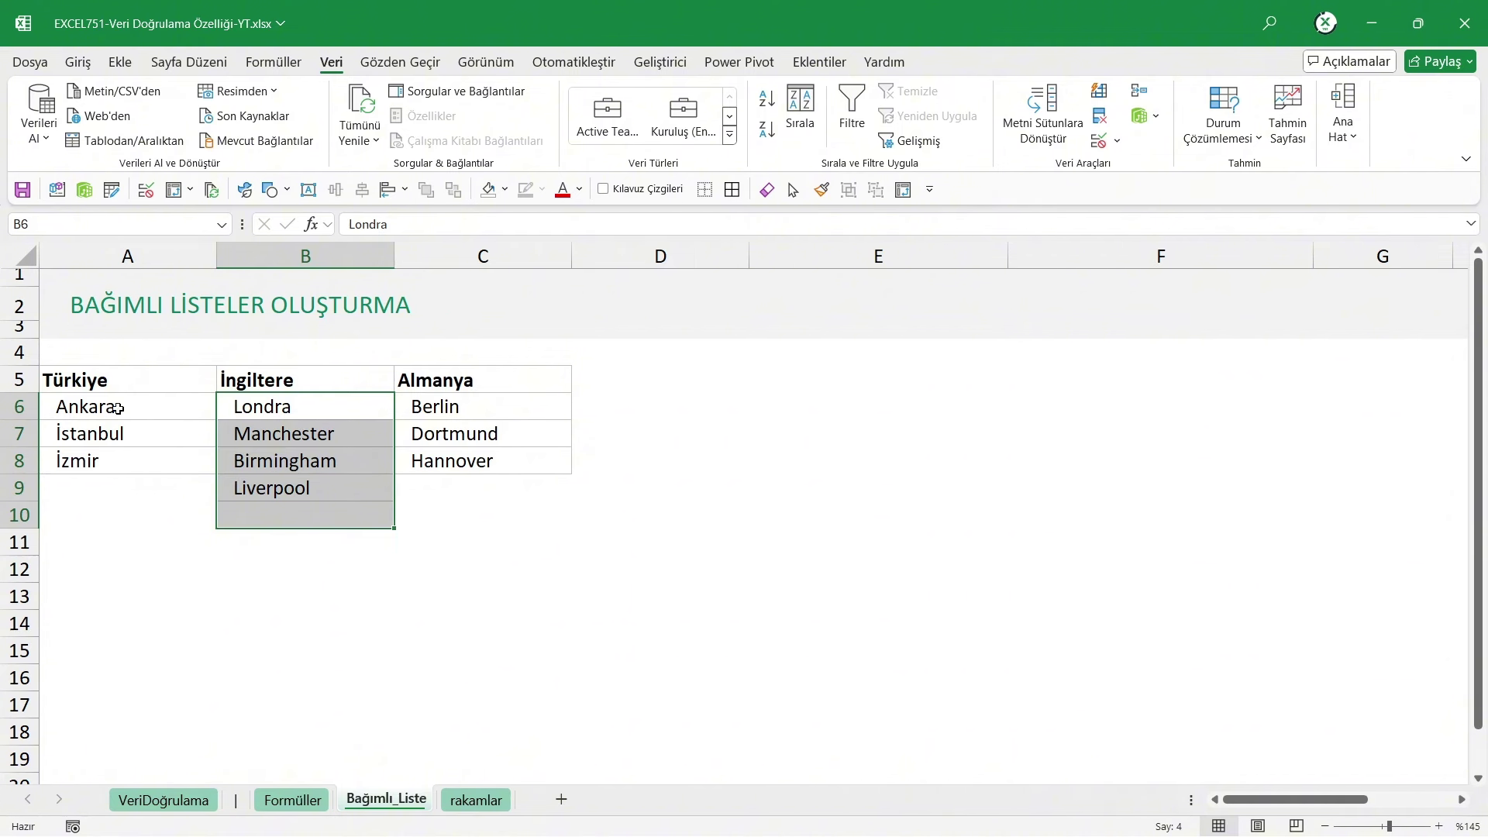
drag(112, 397, 124, 488)
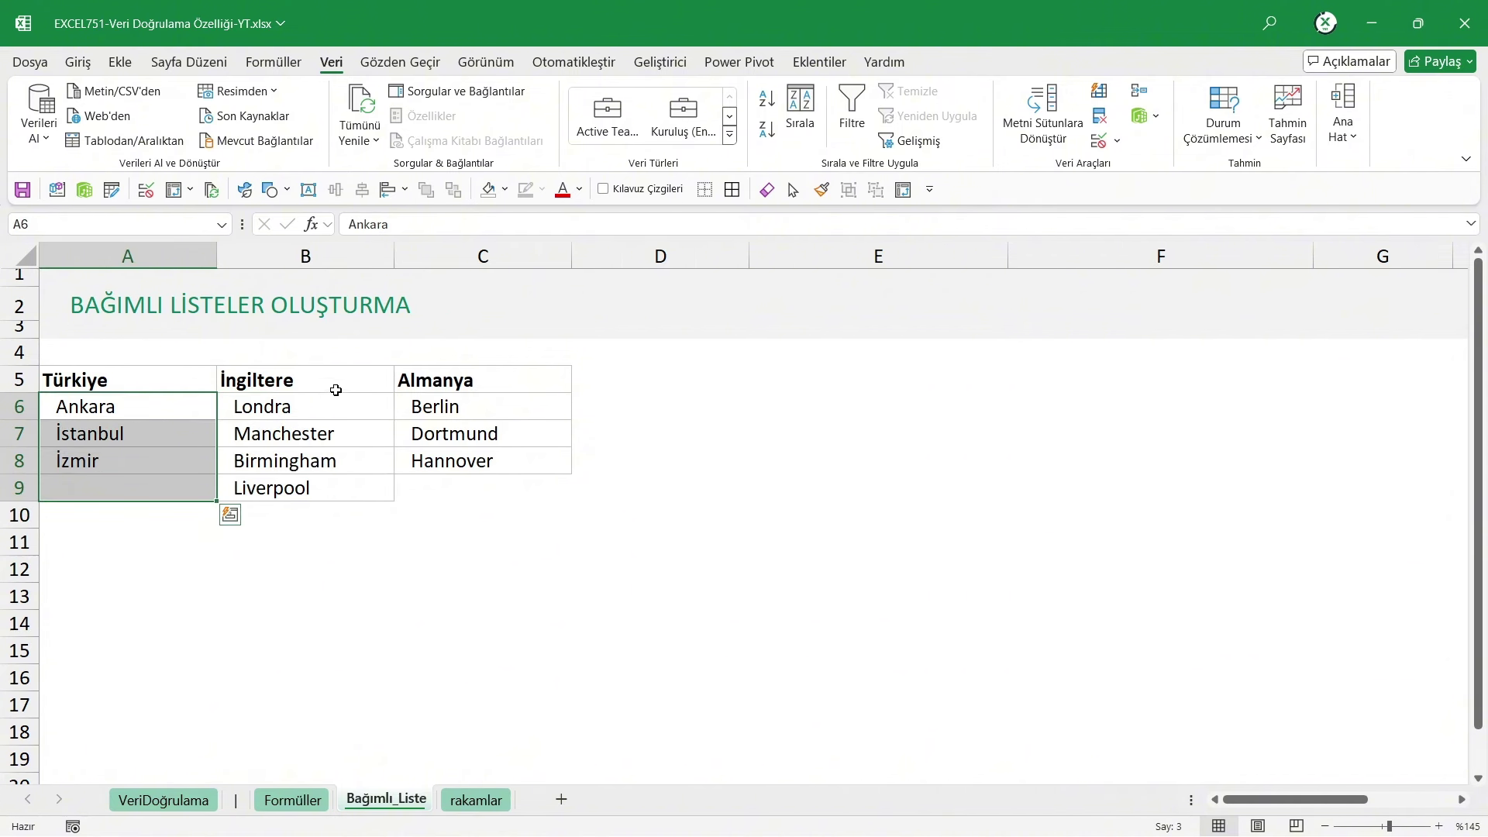
drag(341, 399, 343, 512)
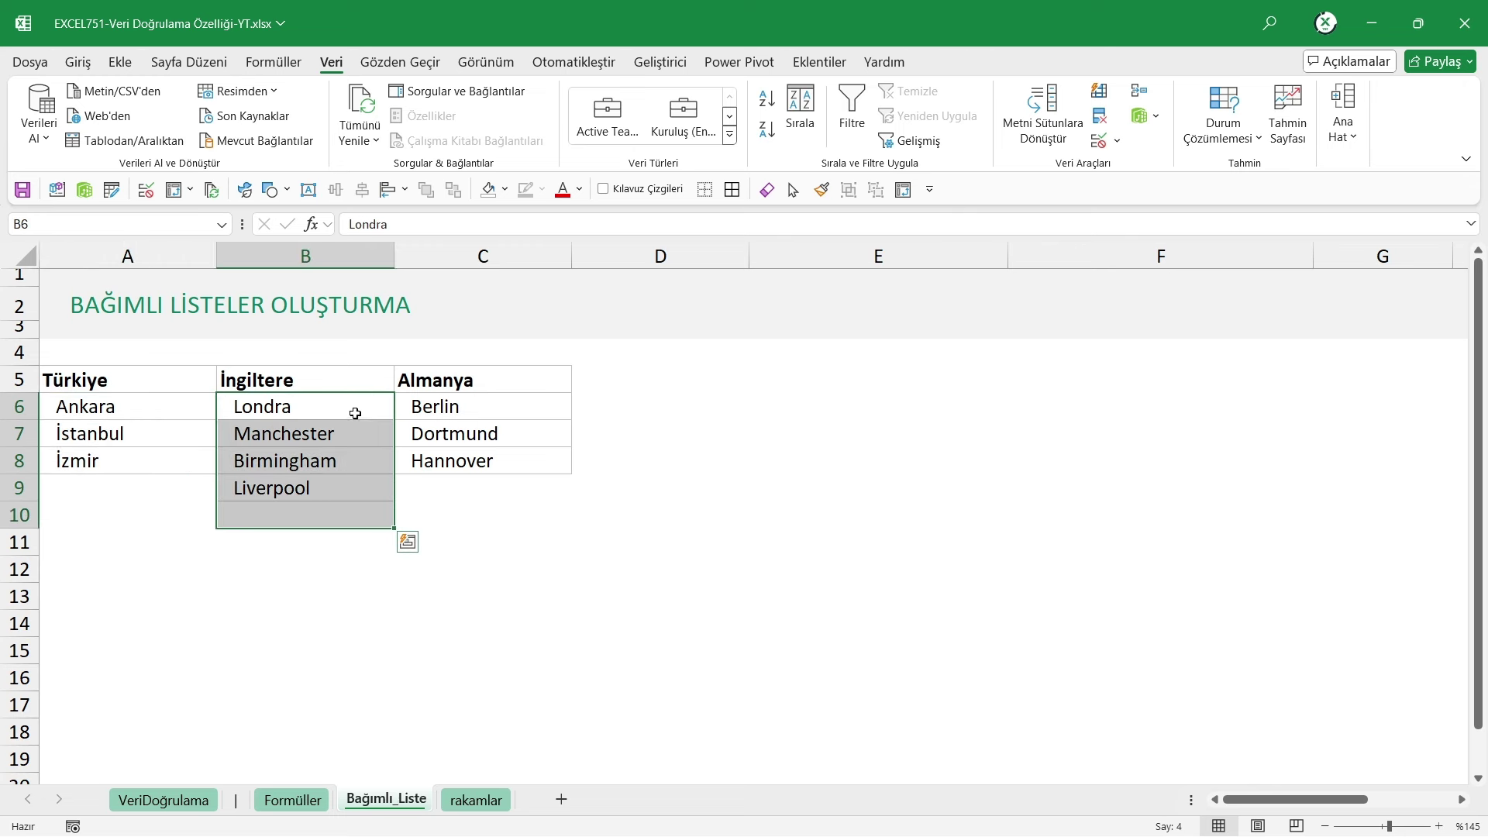
drag(353, 432, 361, 515)
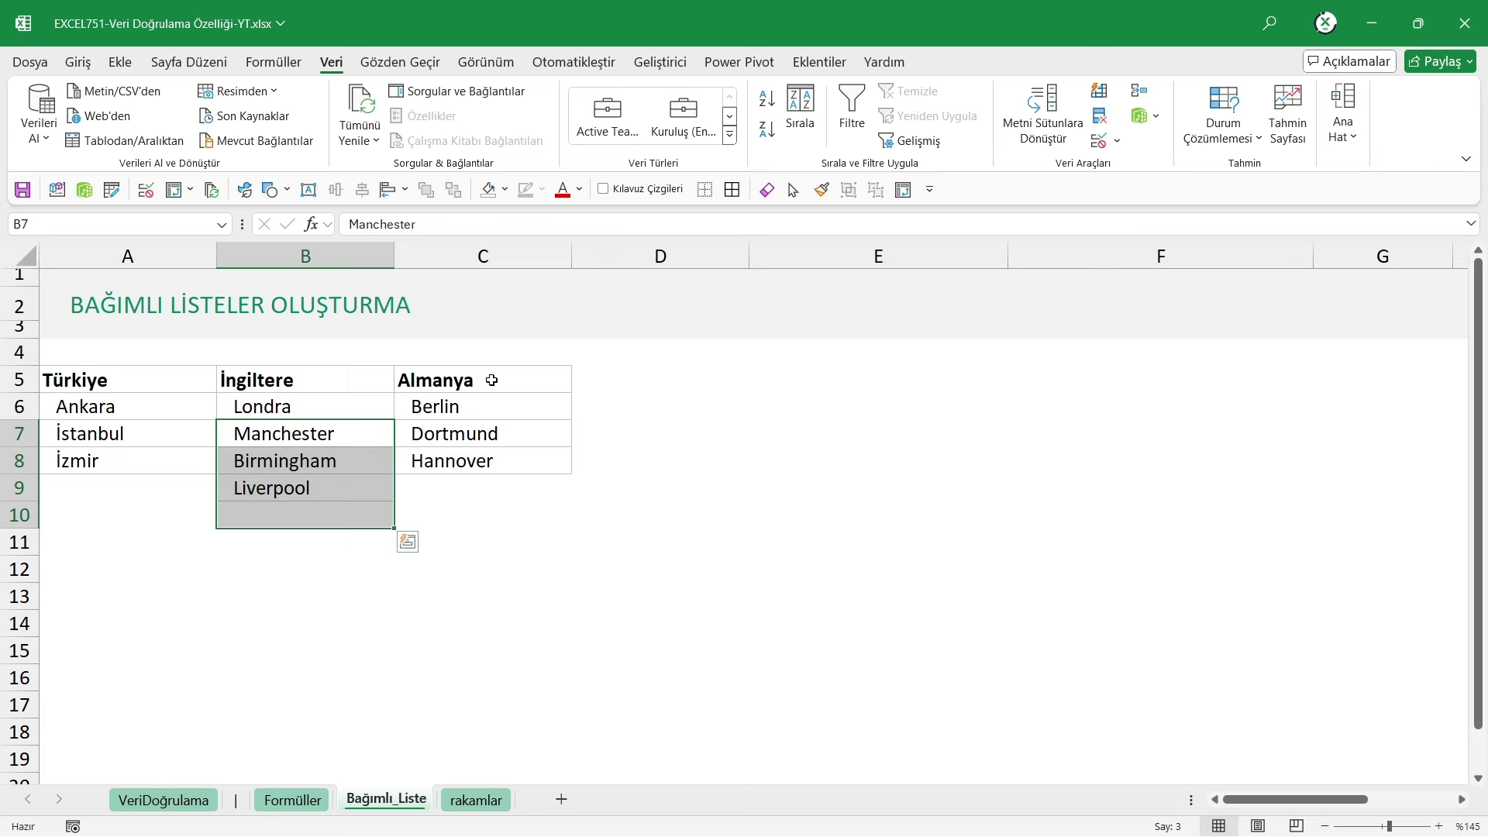
click(491, 380)
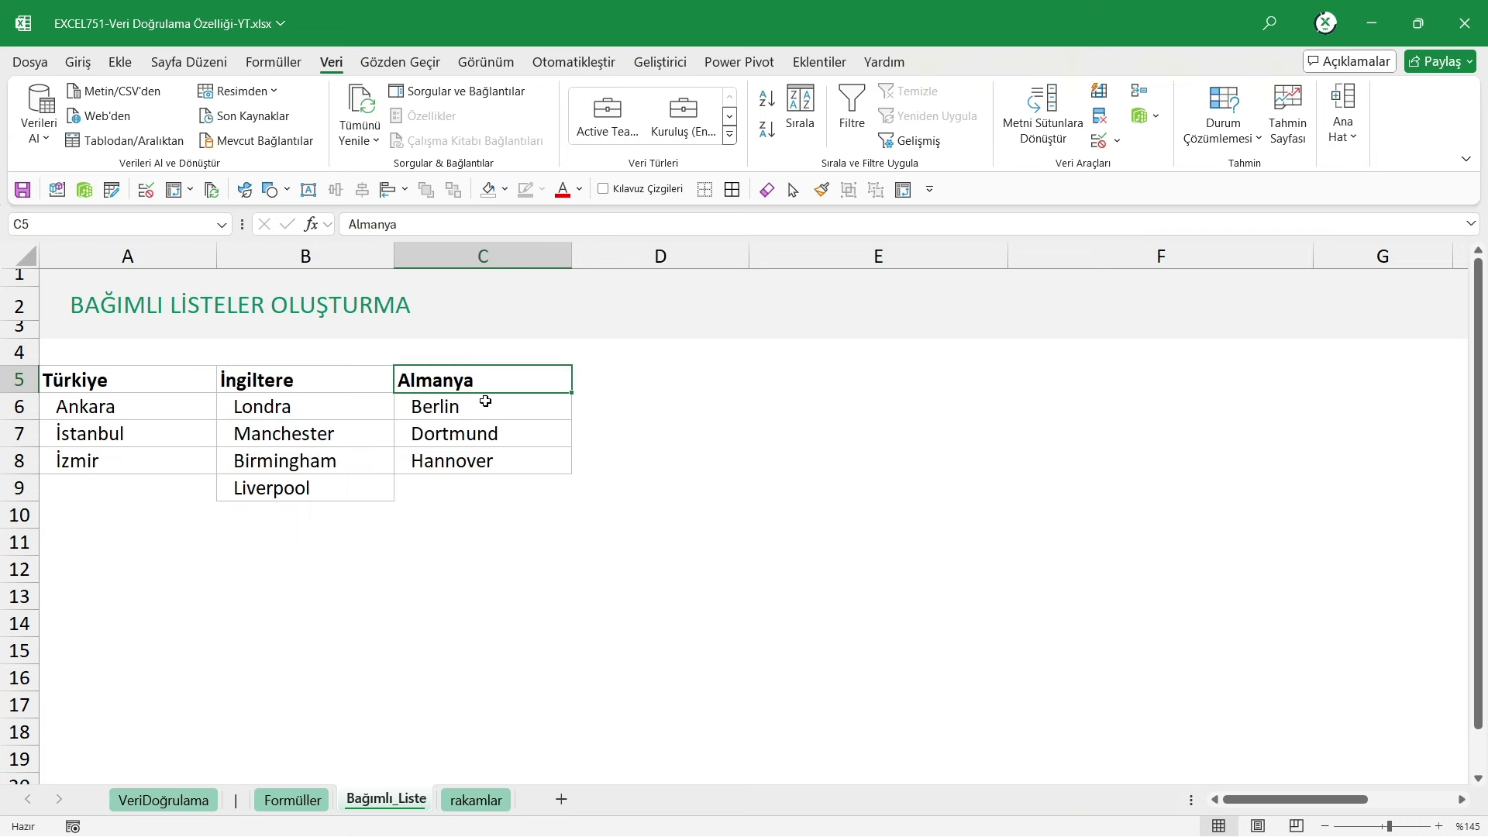
drag(485, 405, 484, 503)
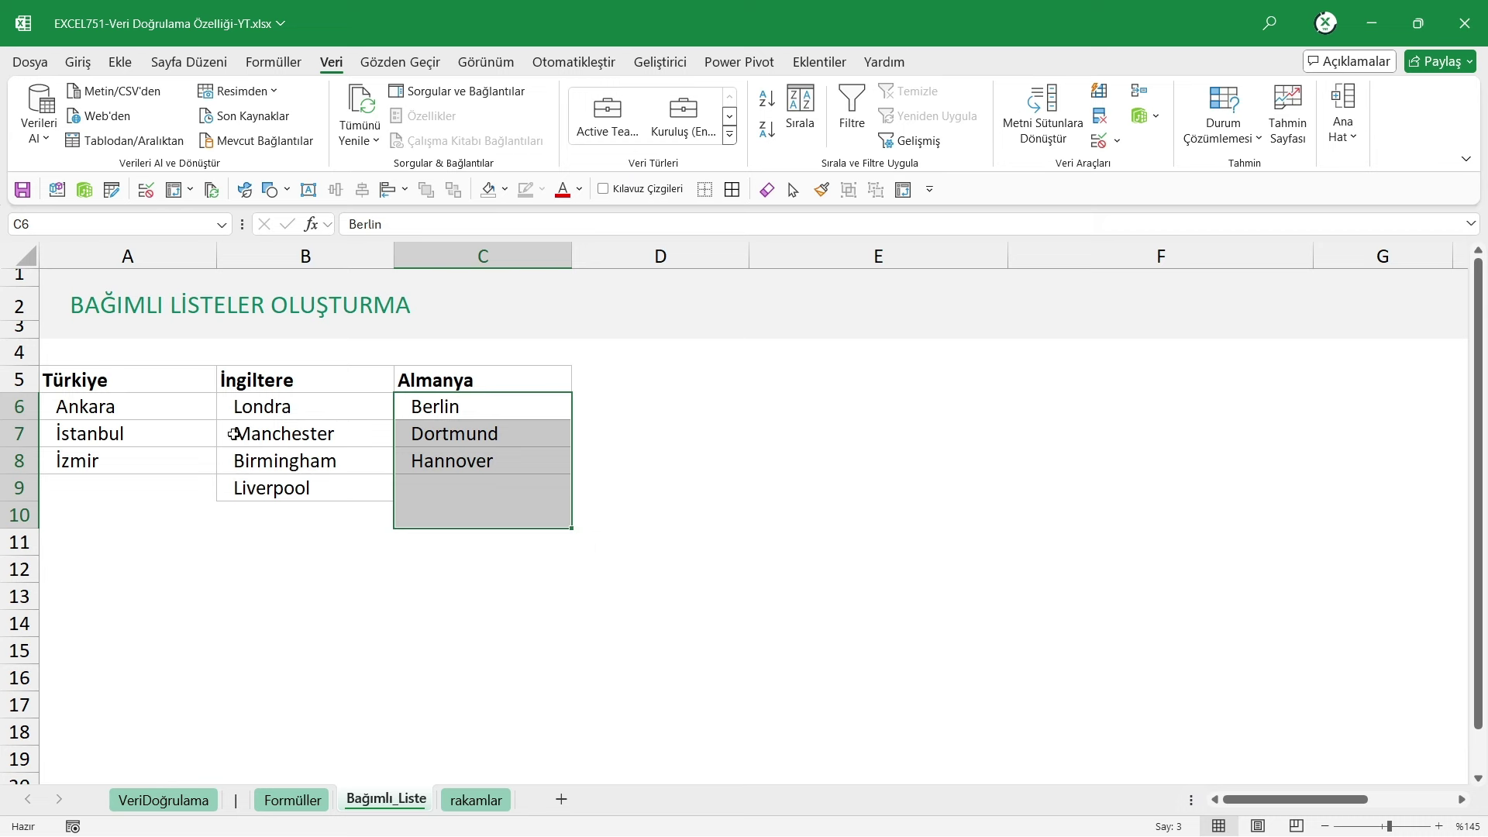
click(117, 431)
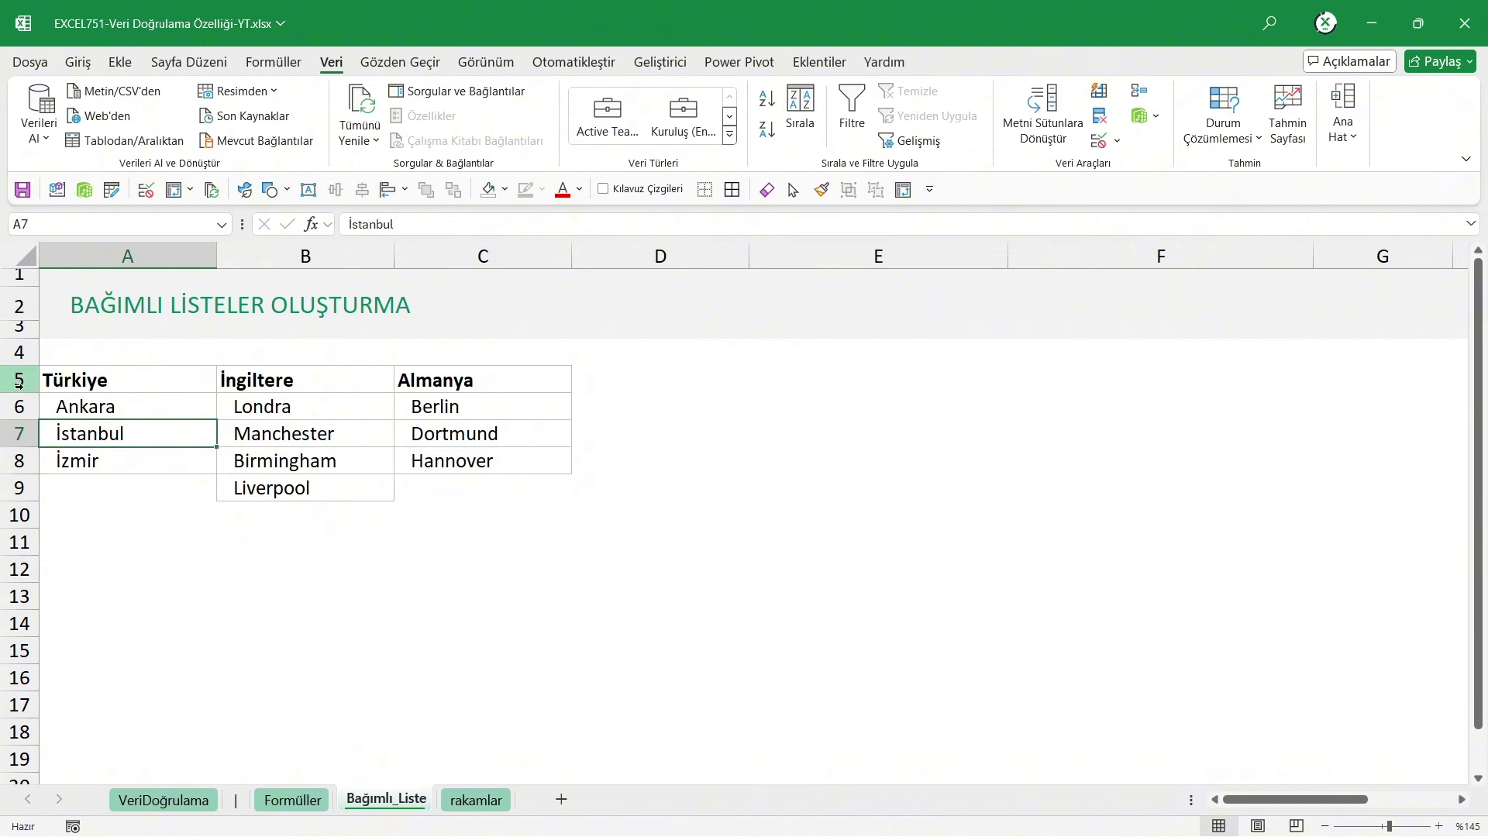
mouse_move(72, 377)
mouse_down()
mouse_move(520, 492)
mouse_move(133, 385)
mouse_up()
click(132, 385)
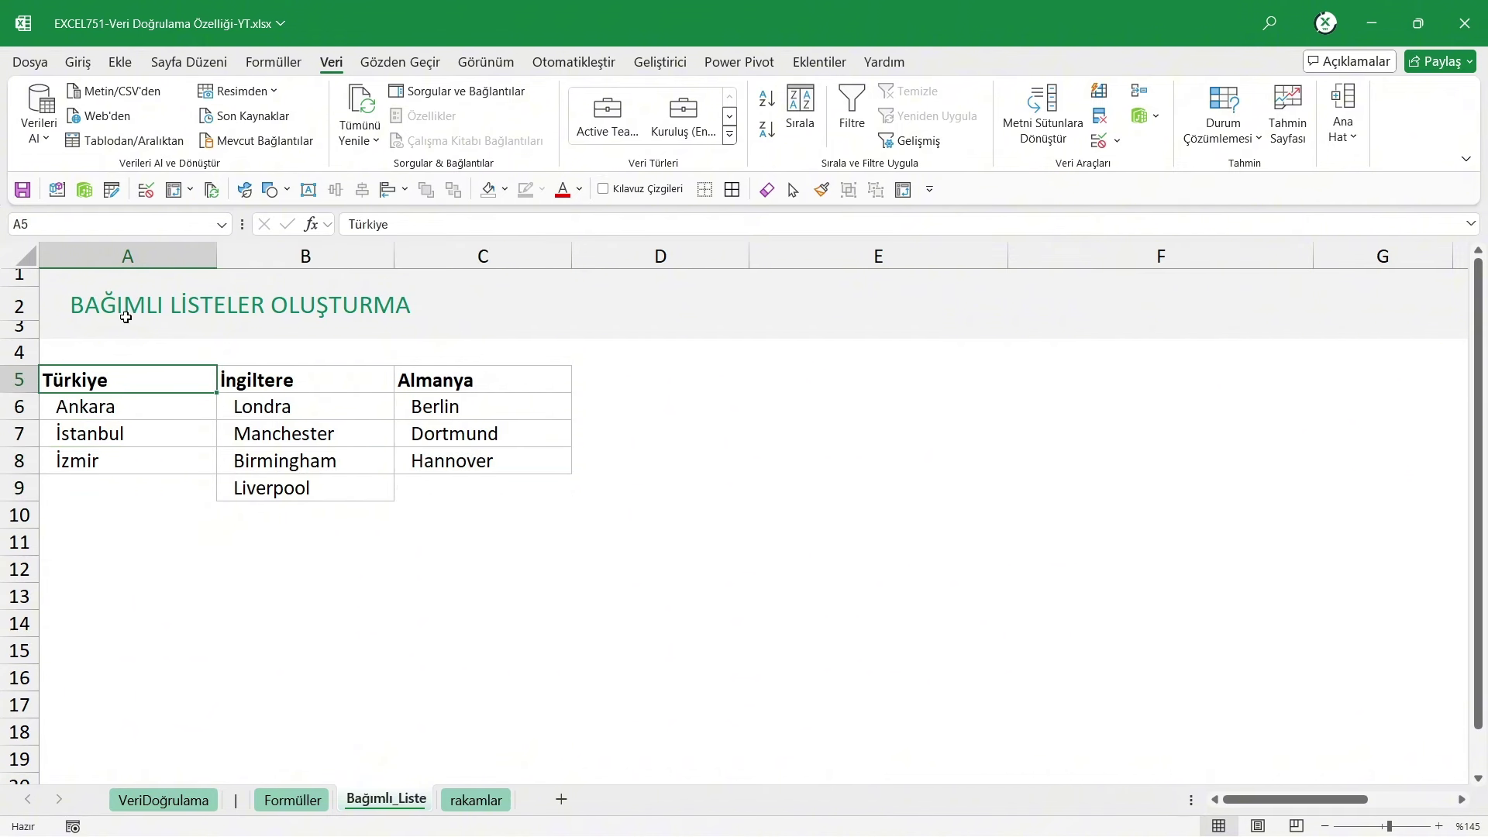
click(23, 380)
click(87, 382)
mouse_move(181, 383)
mouse_down()
mouse_move(389, 488)
mouse_move(728, 596)
mouse_up()
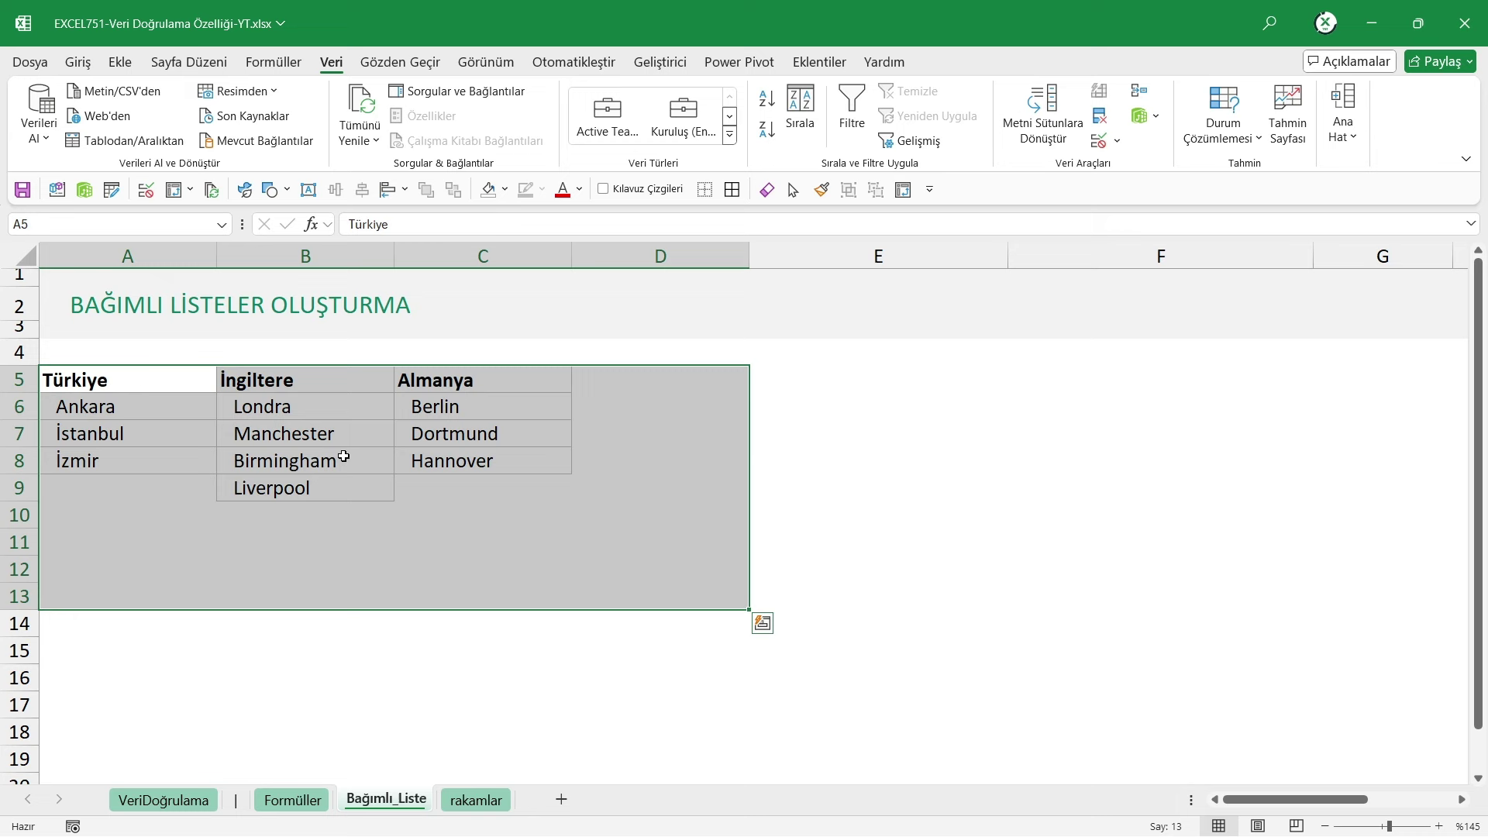
click(179, 382)
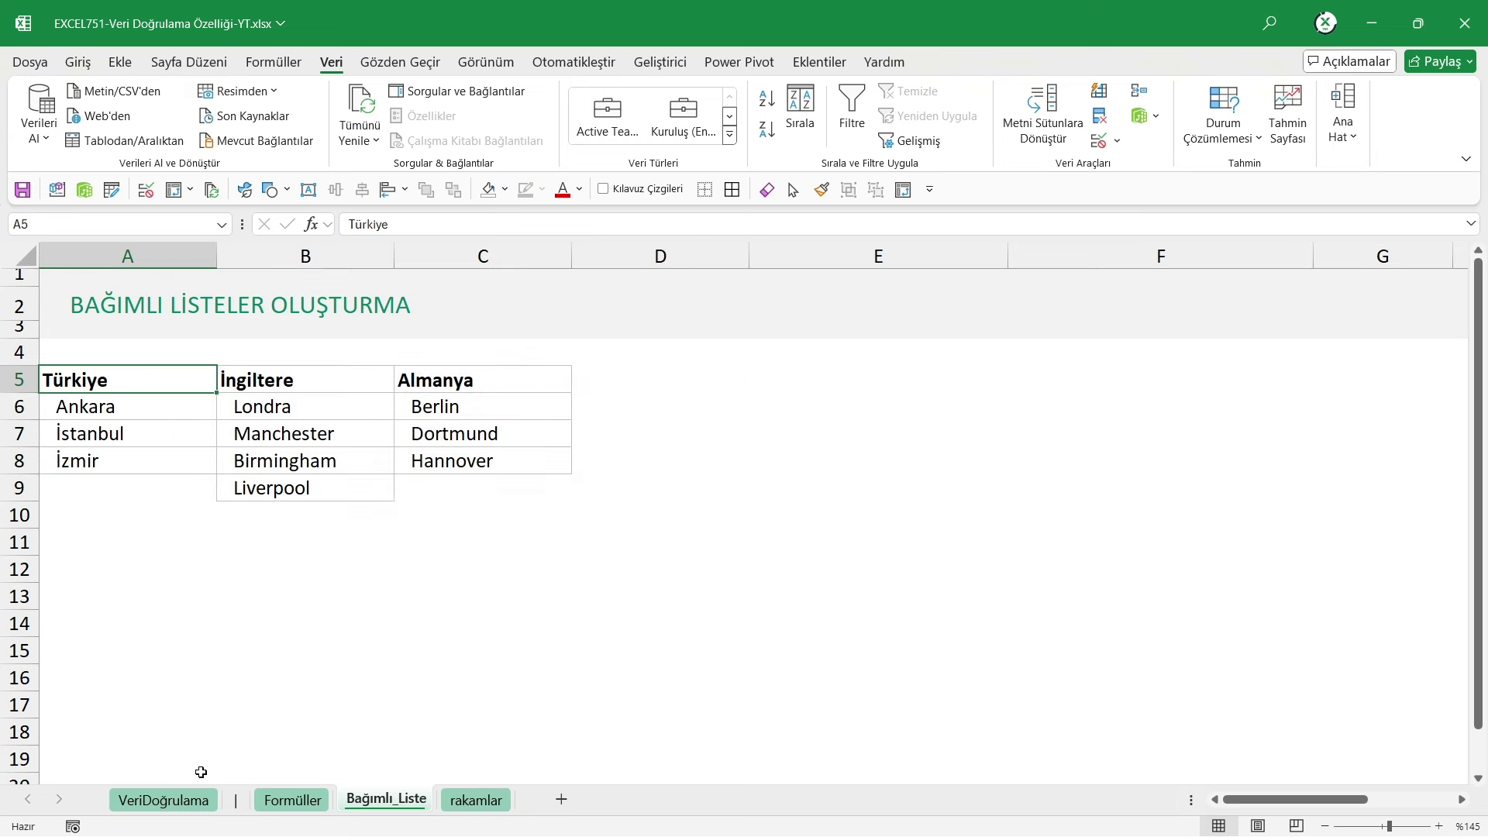
click(245, 572)
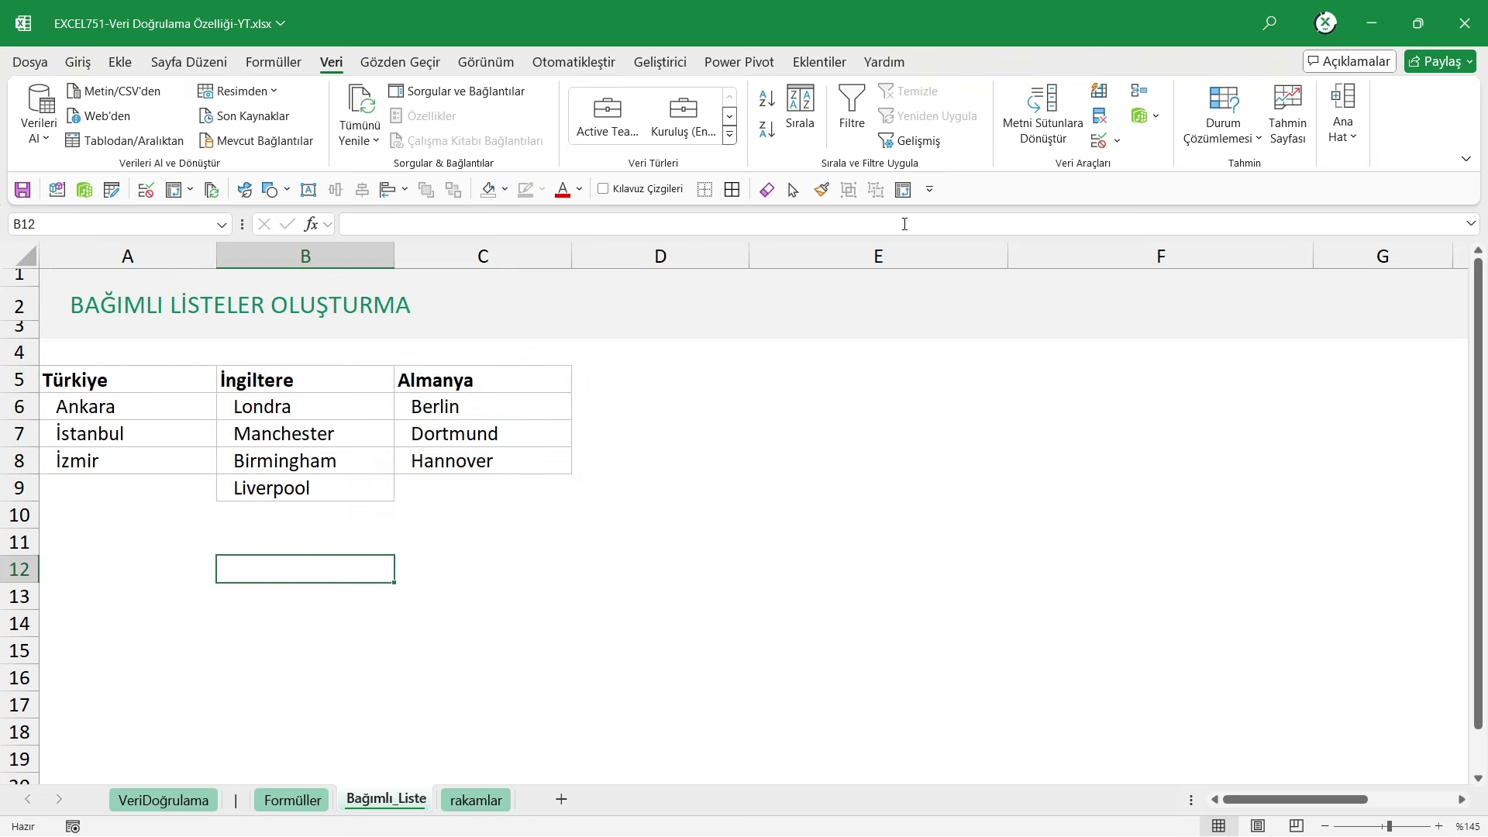
Step: Give B12 a Liste validation rule with source =$5:$5 and check its drop-down
click(1097, 142)
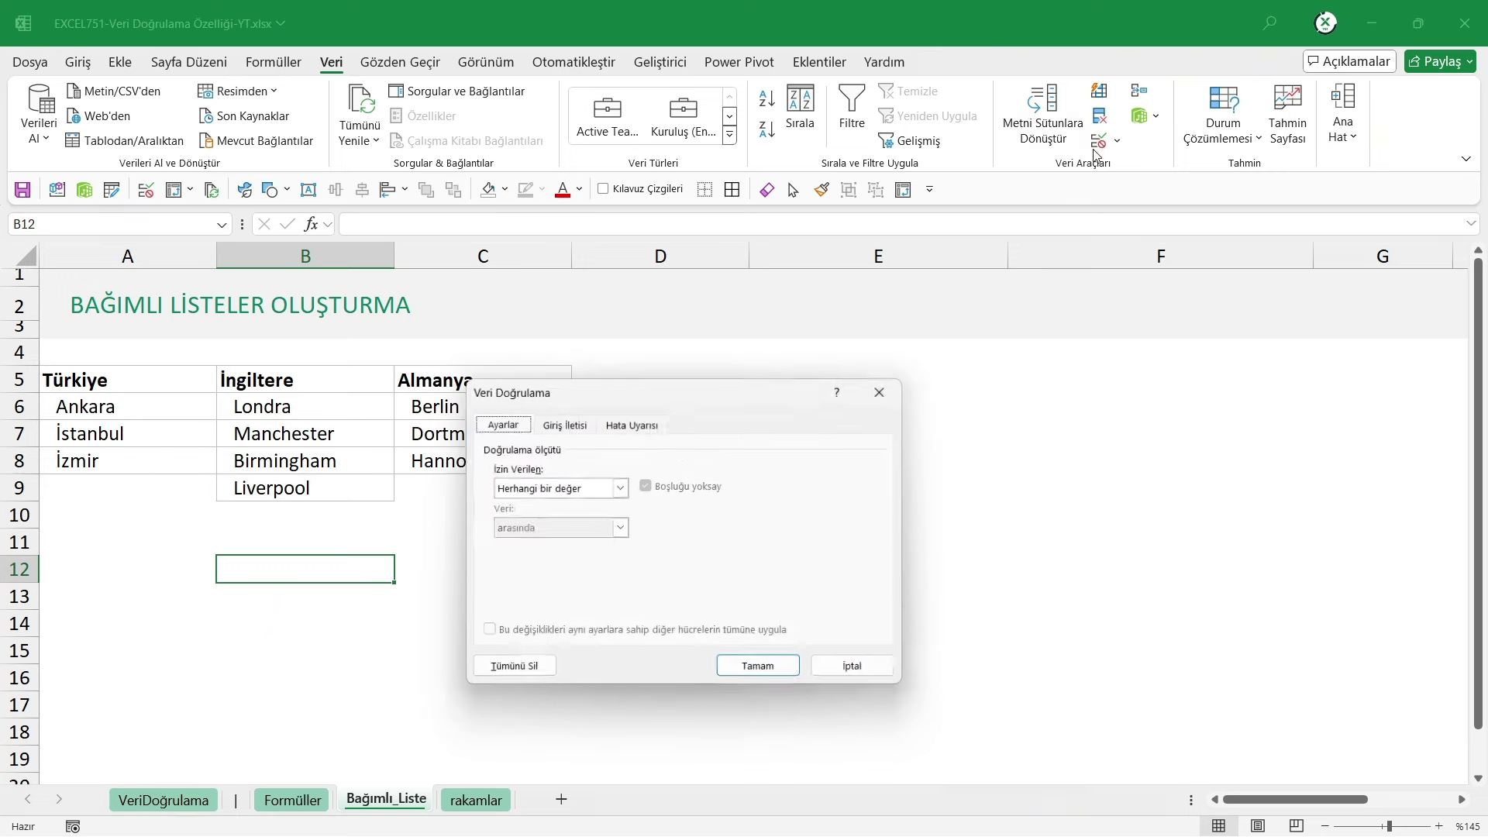
click(620, 487)
click(530, 546)
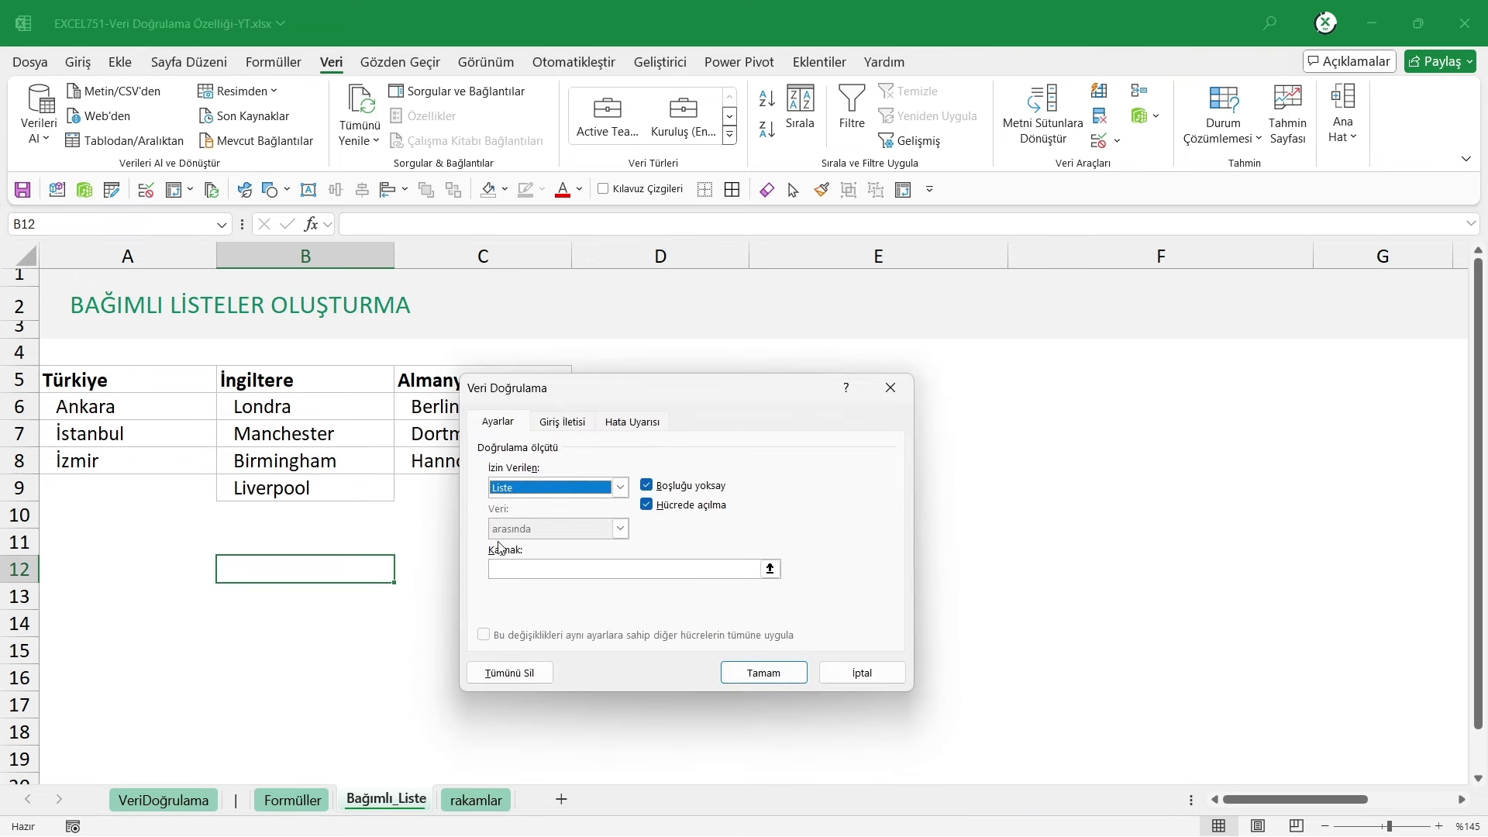
click(9, 380)
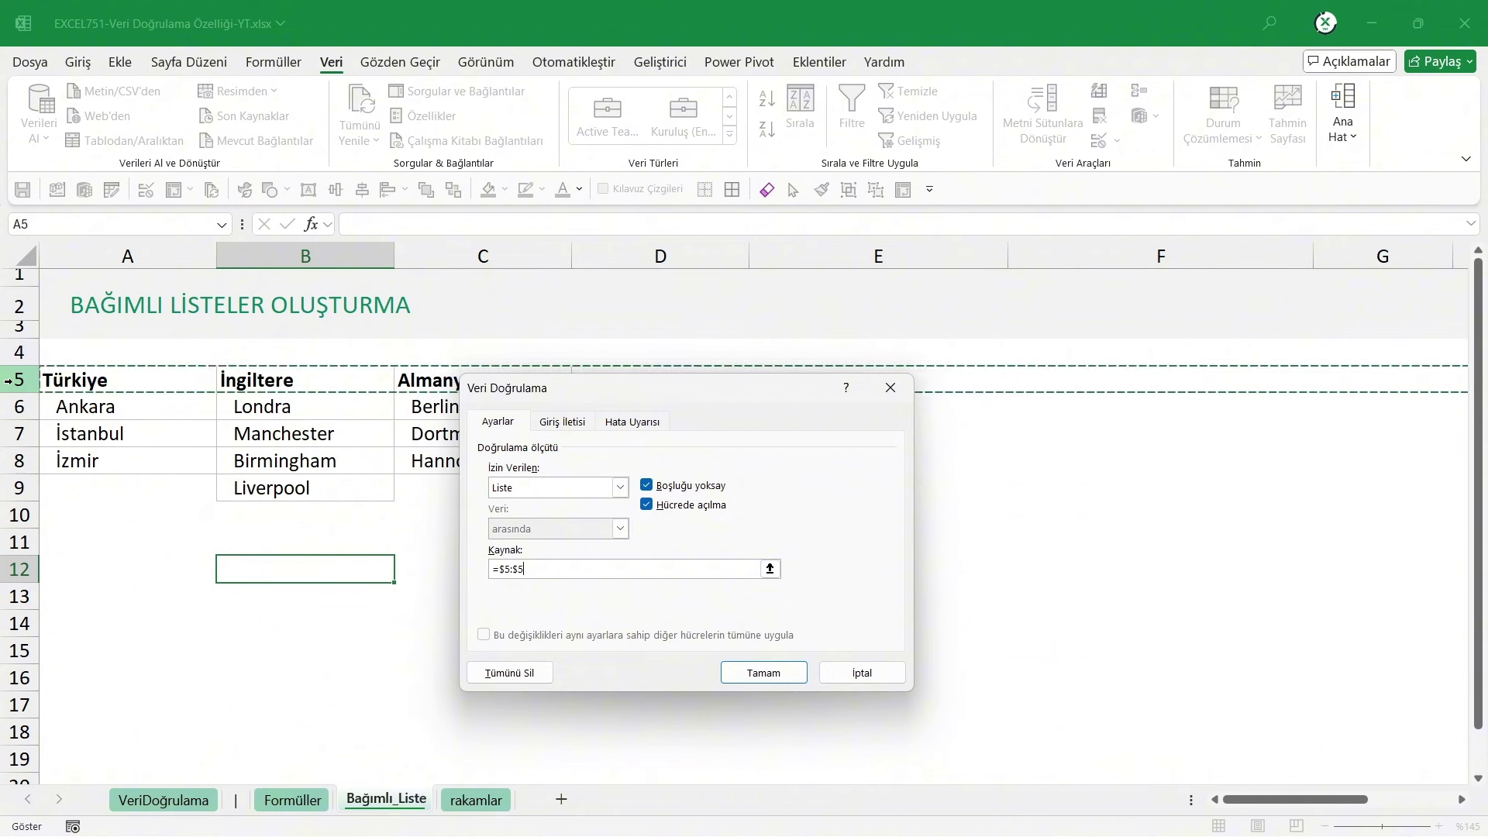
click(746, 673)
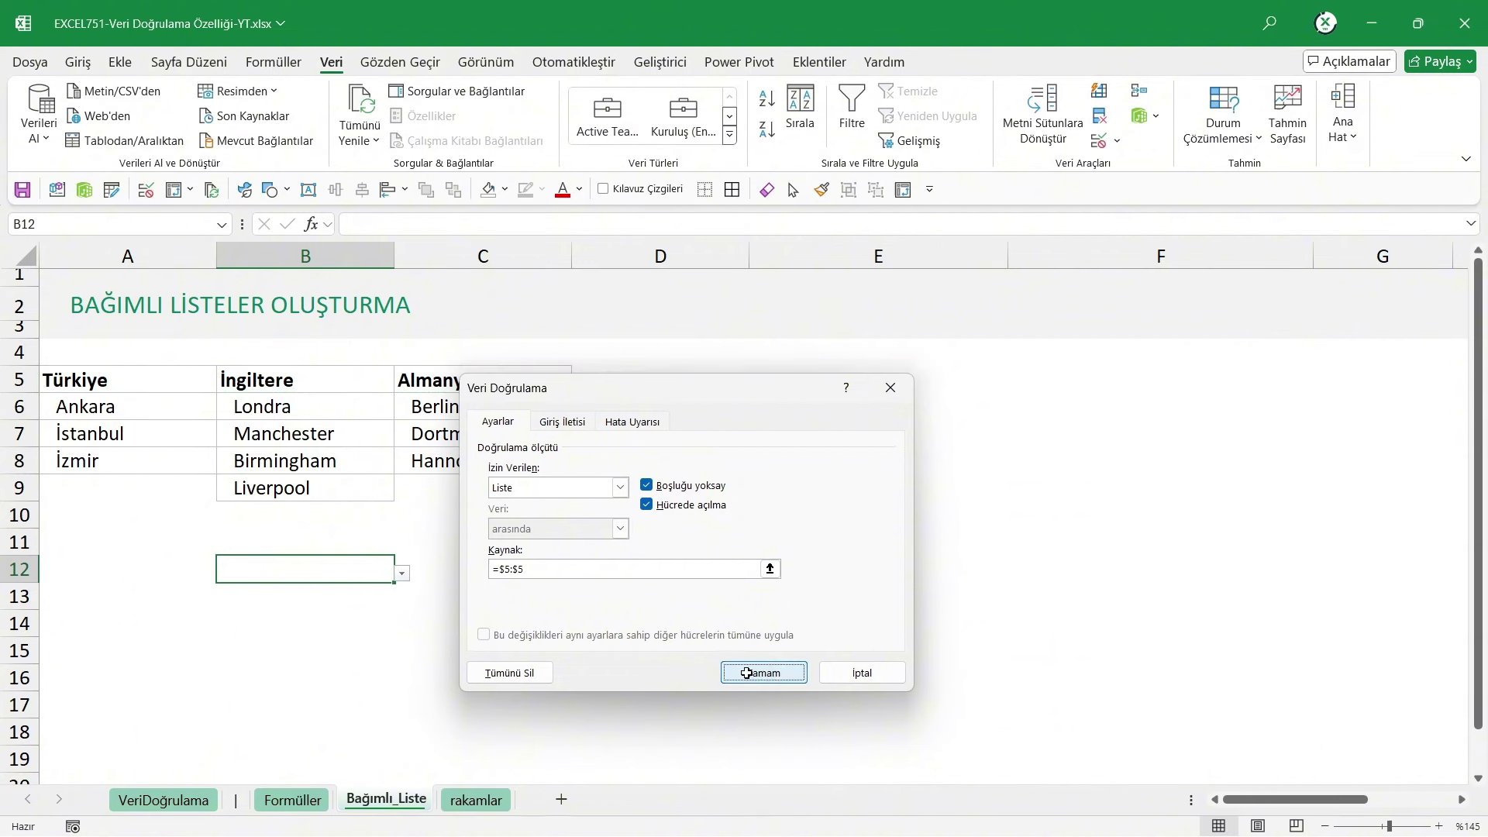
click(403, 578)
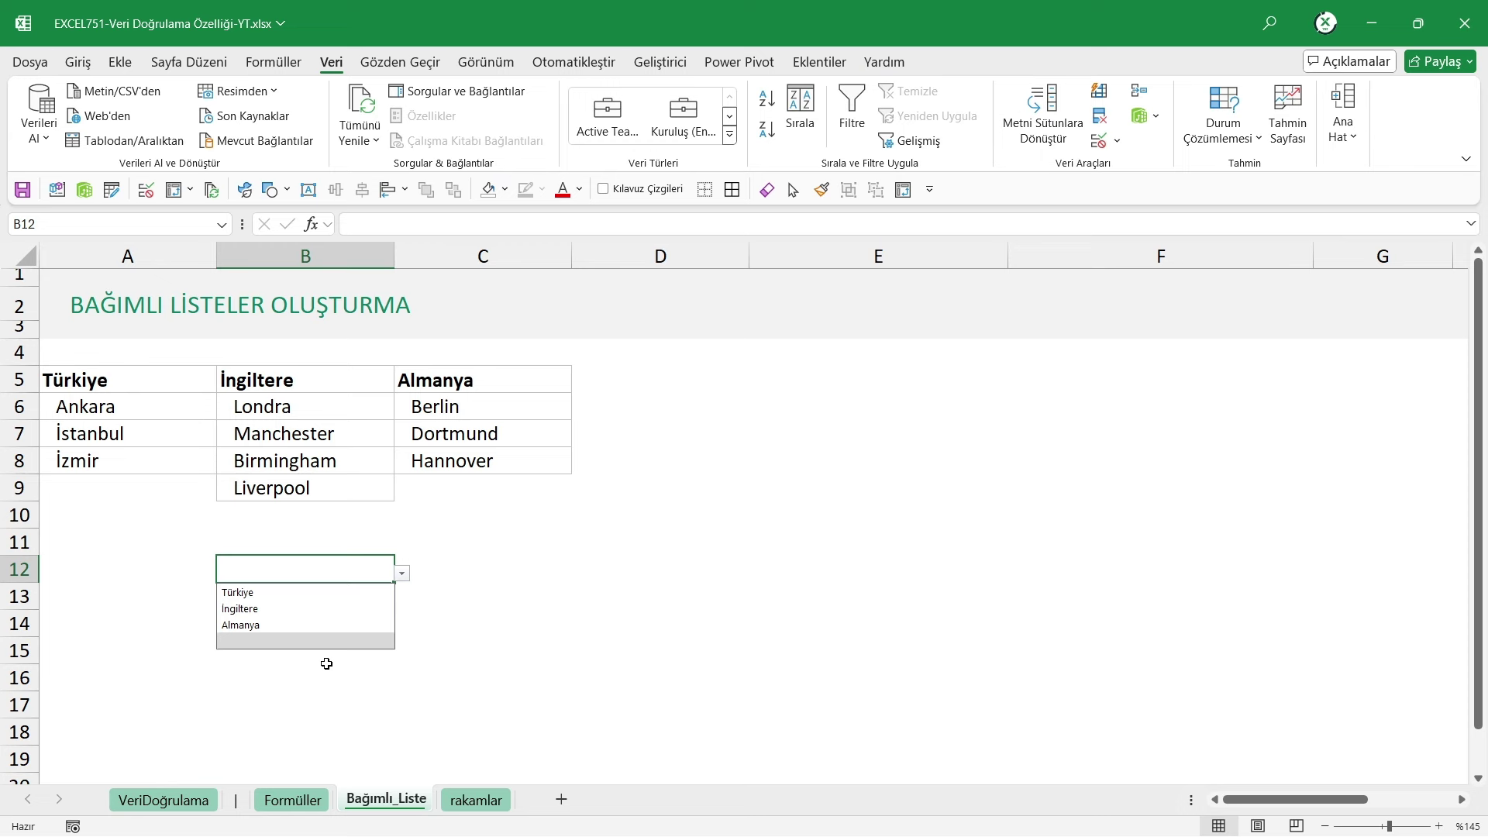
Step: Enter Türkiye in D5 as a test and reopen B12's country list
click(629, 381)
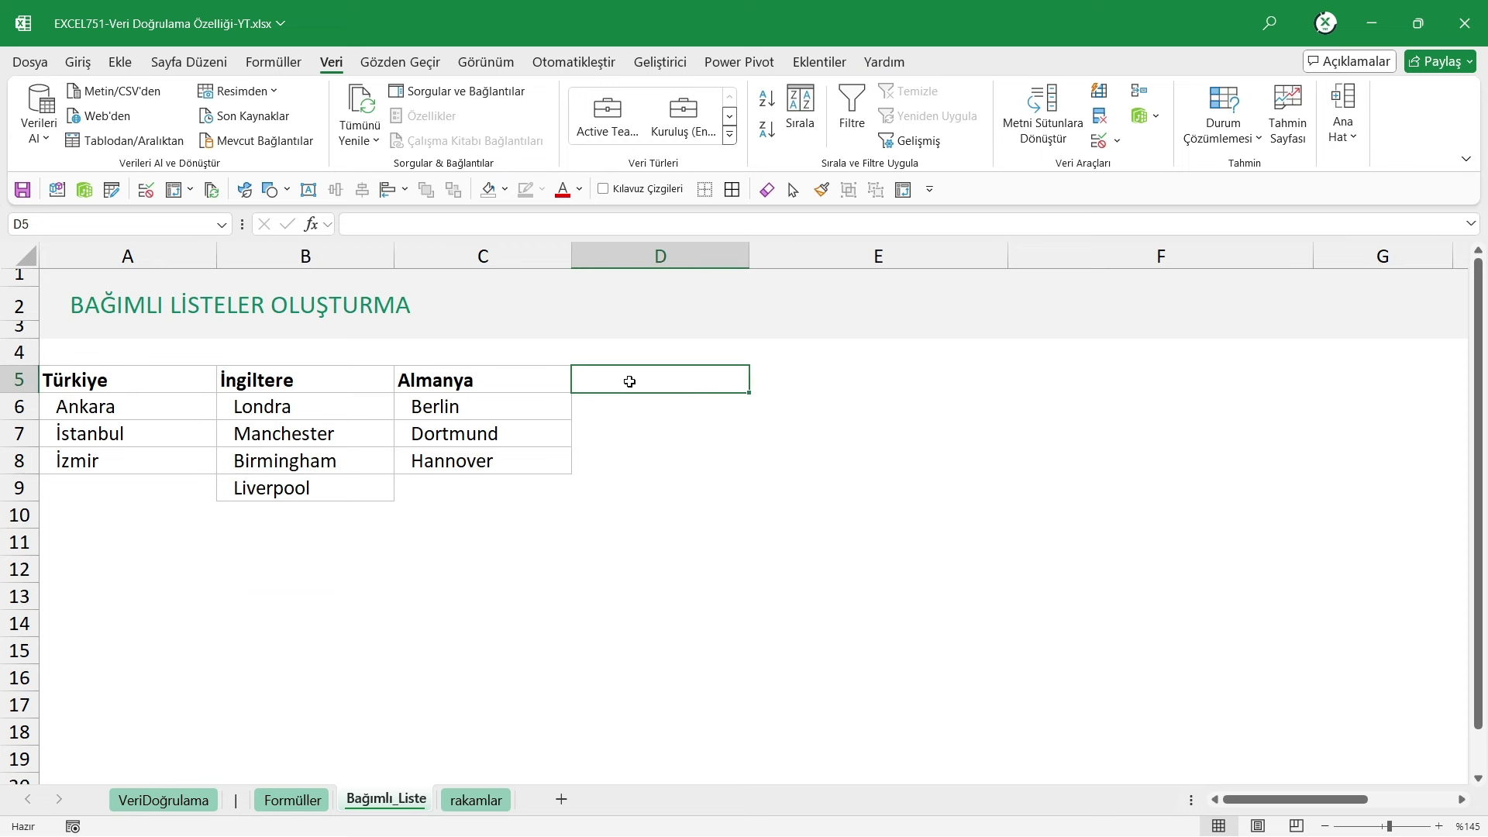
text(Türkiye)
key(Return)
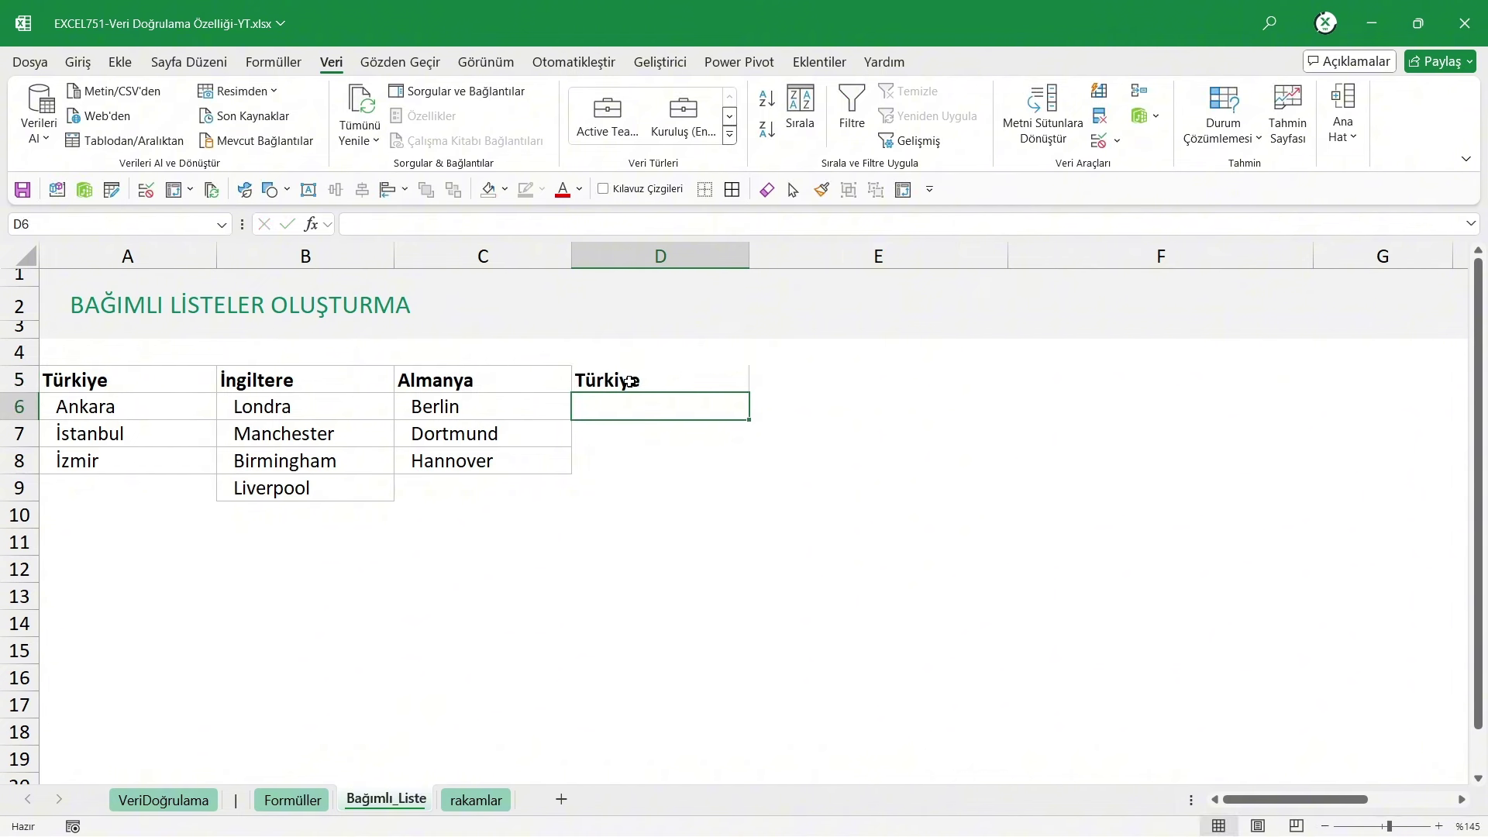
click(629, 381)
click(295, 571)
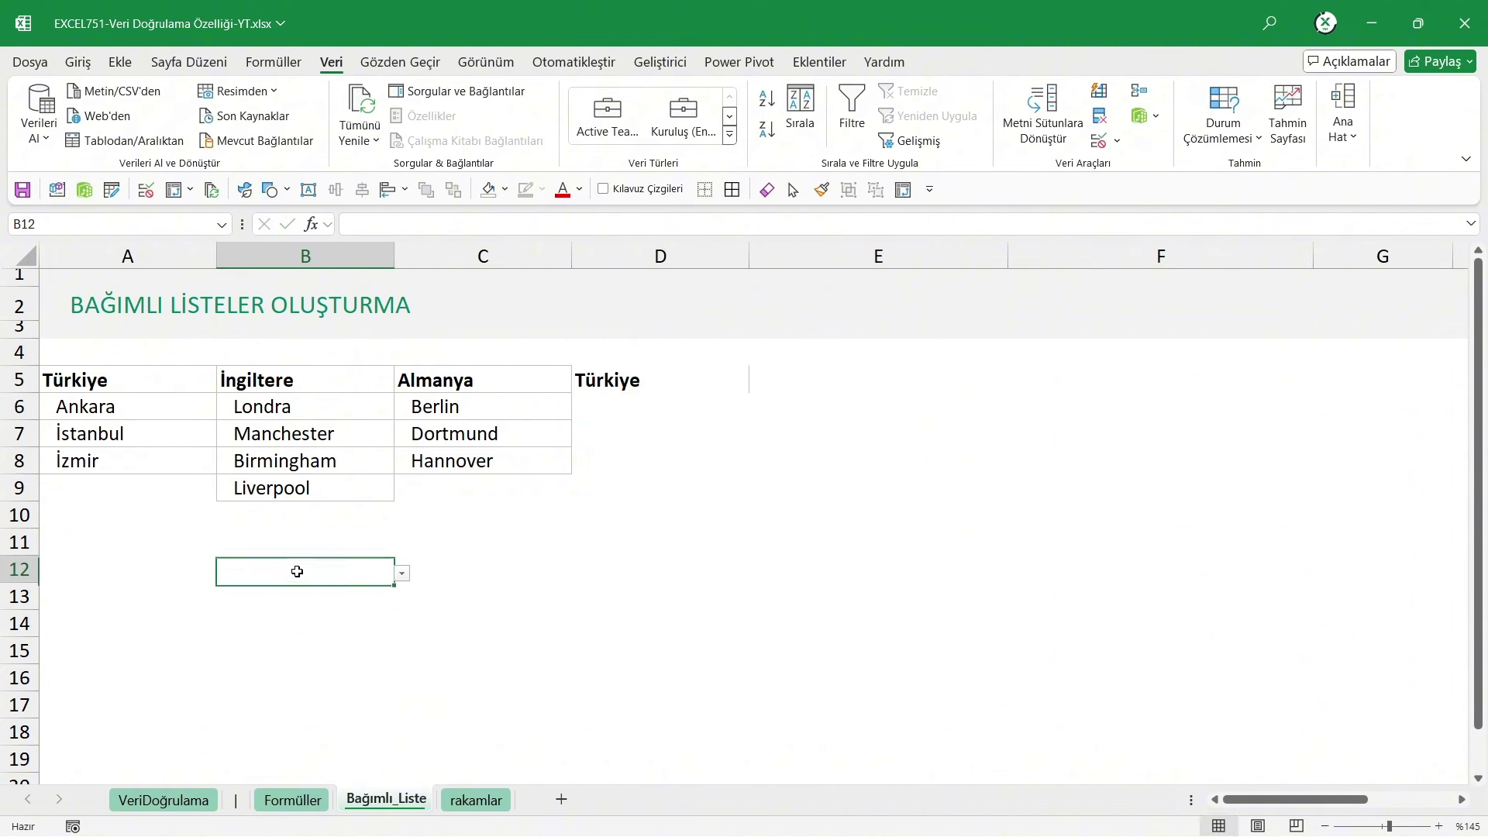
key(alt+Down)
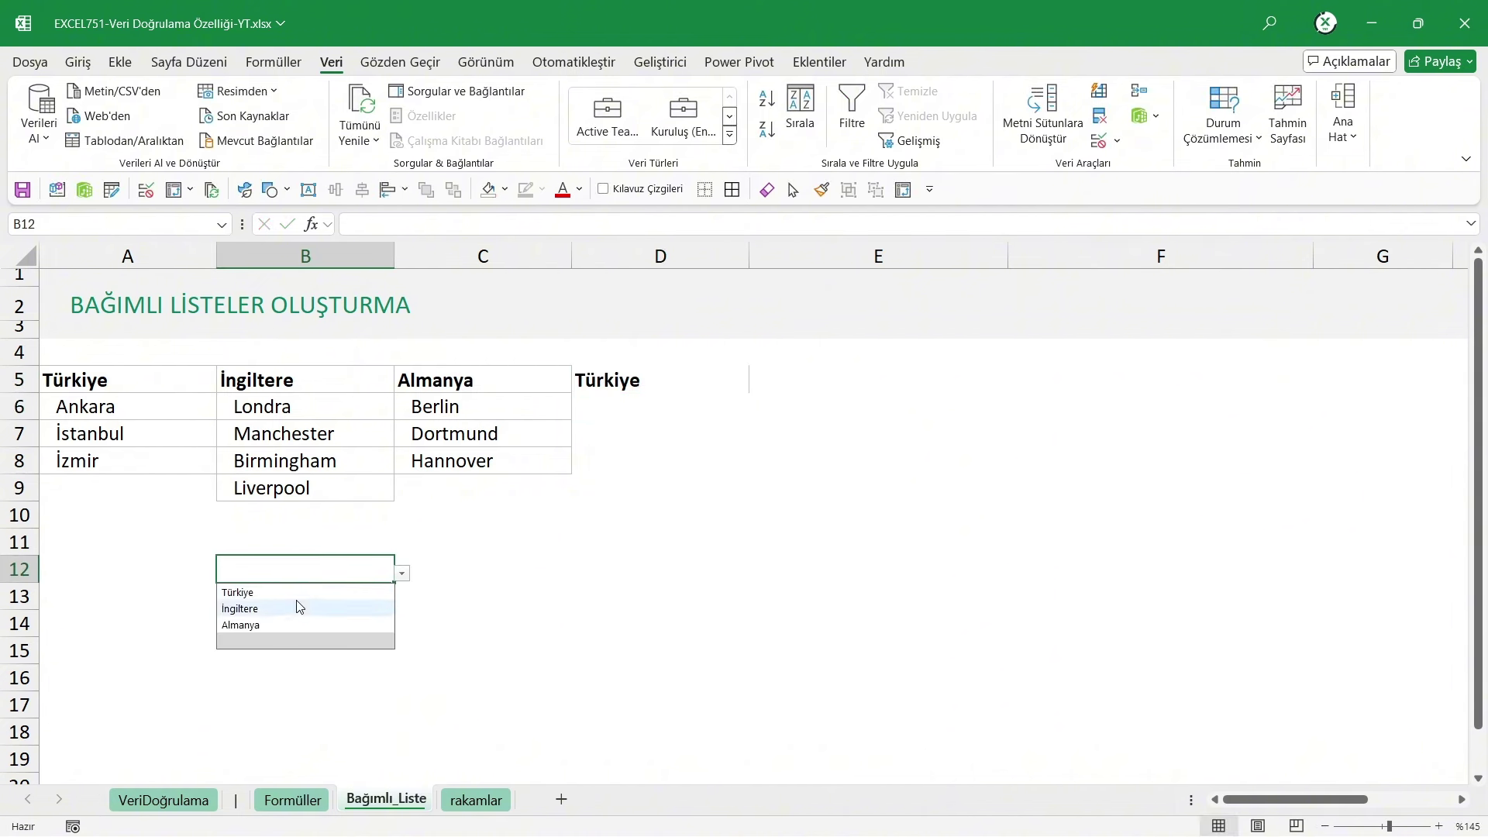
Step: Delete column D to remove the test Türkiye entry and recheck B12's country list
right_click(670, 256)
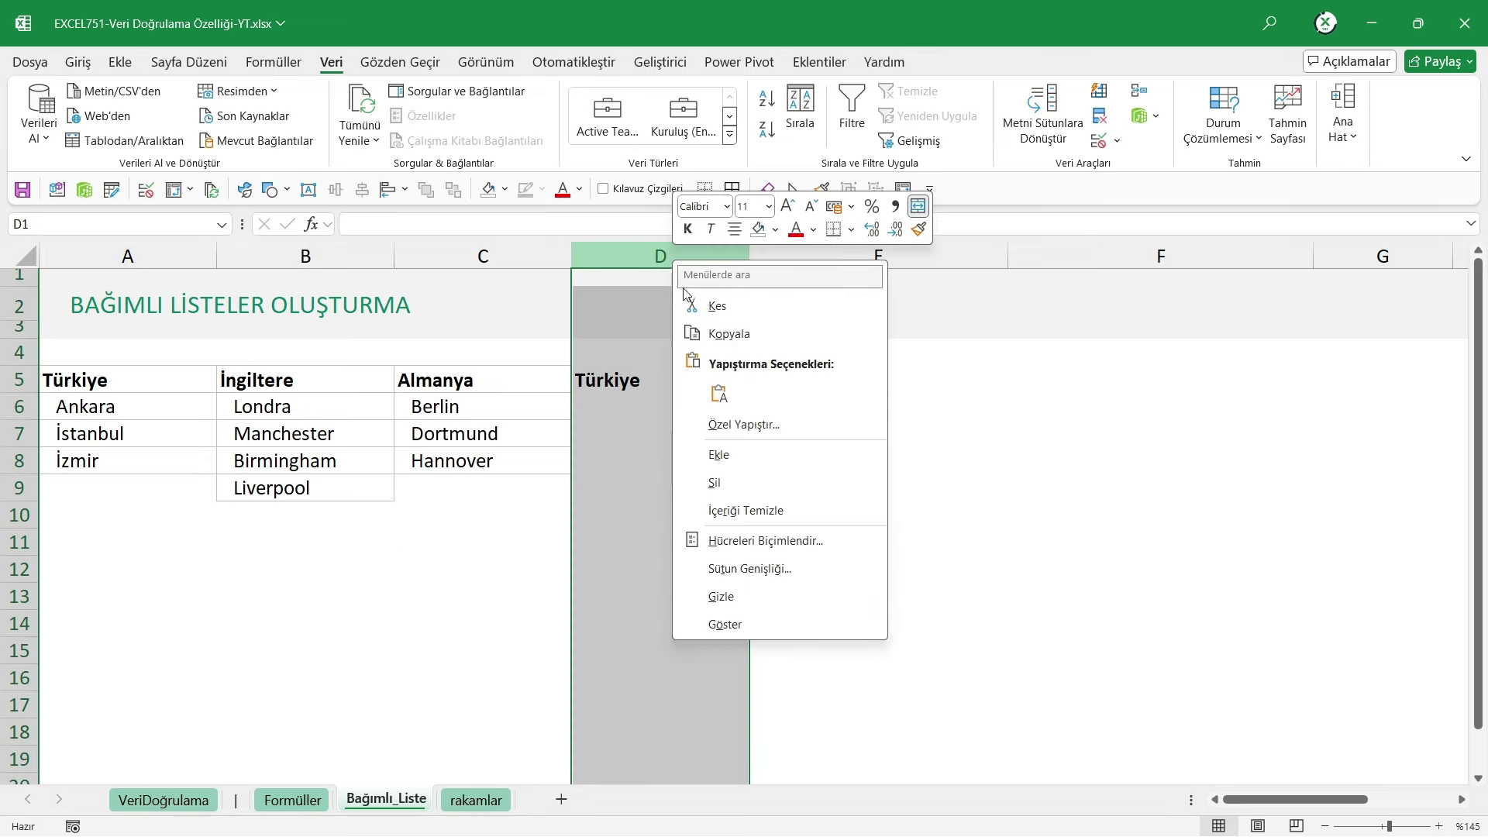
click(737, 481)
click(483, 548)
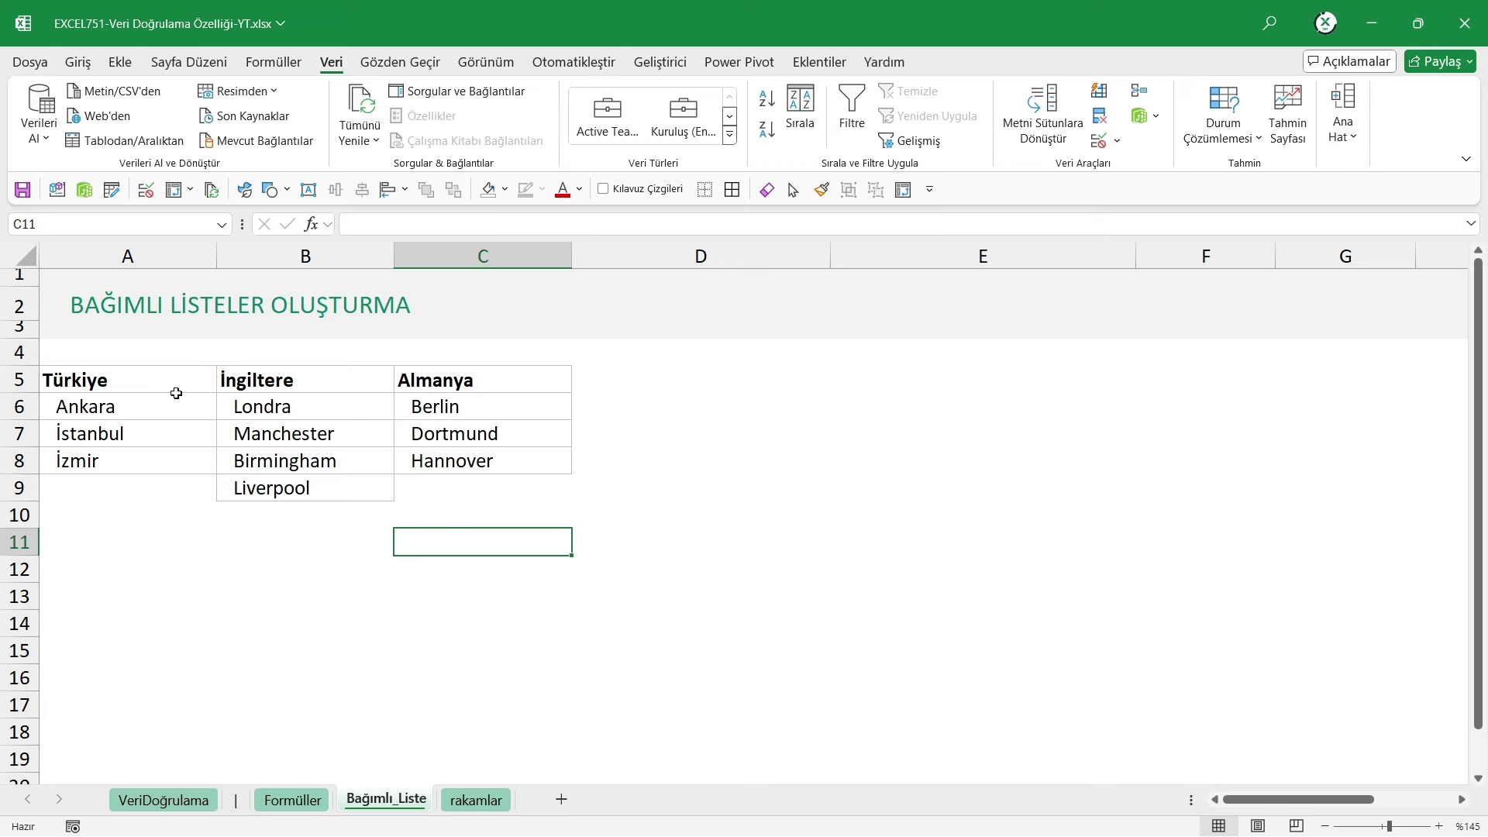
click(288, 578)
click(401, 573)
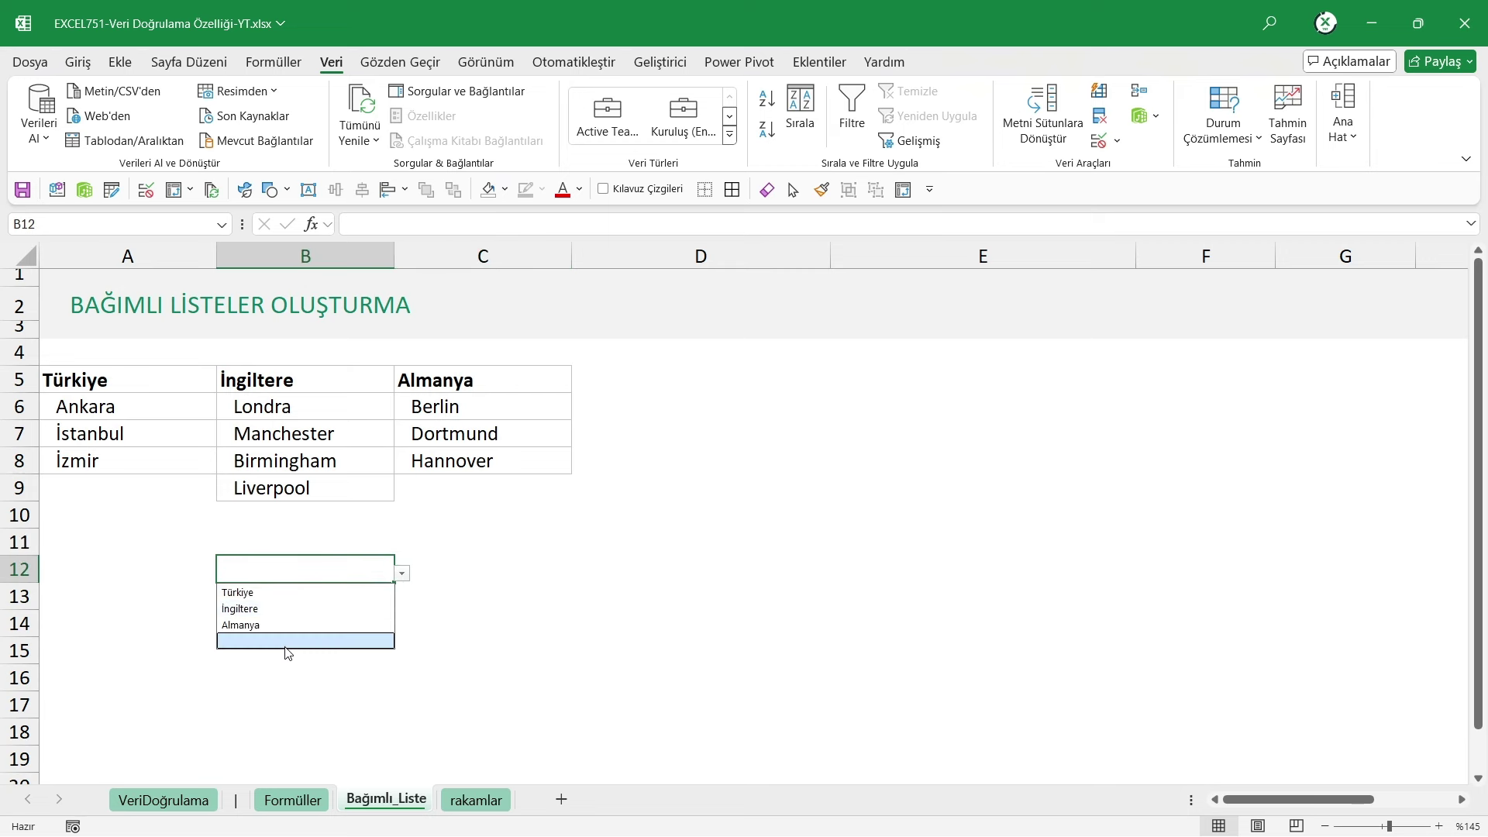
key(Escape)
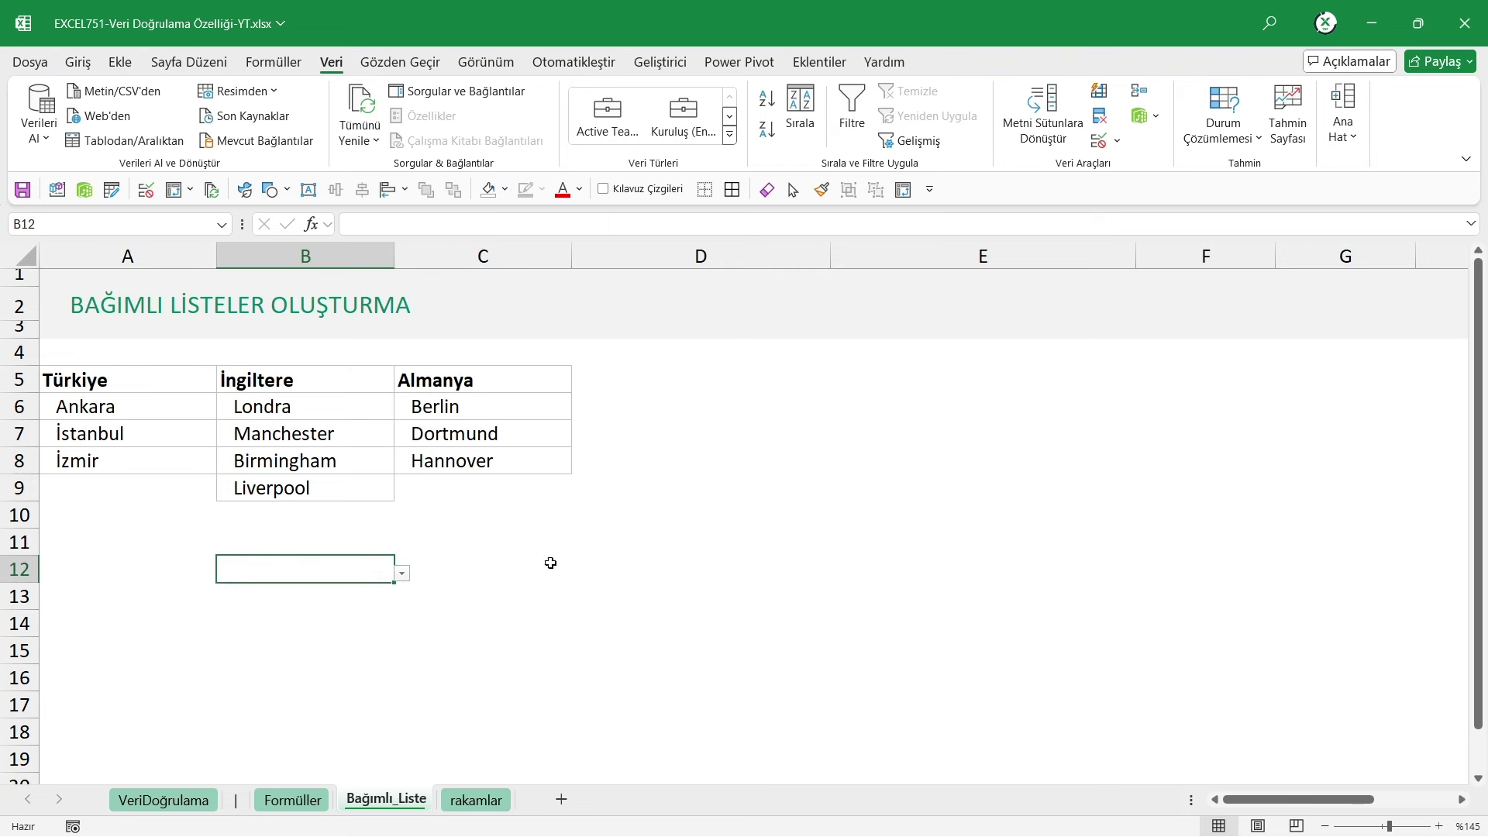
click(397, 615)
click(362, 584)
click(401, 573)
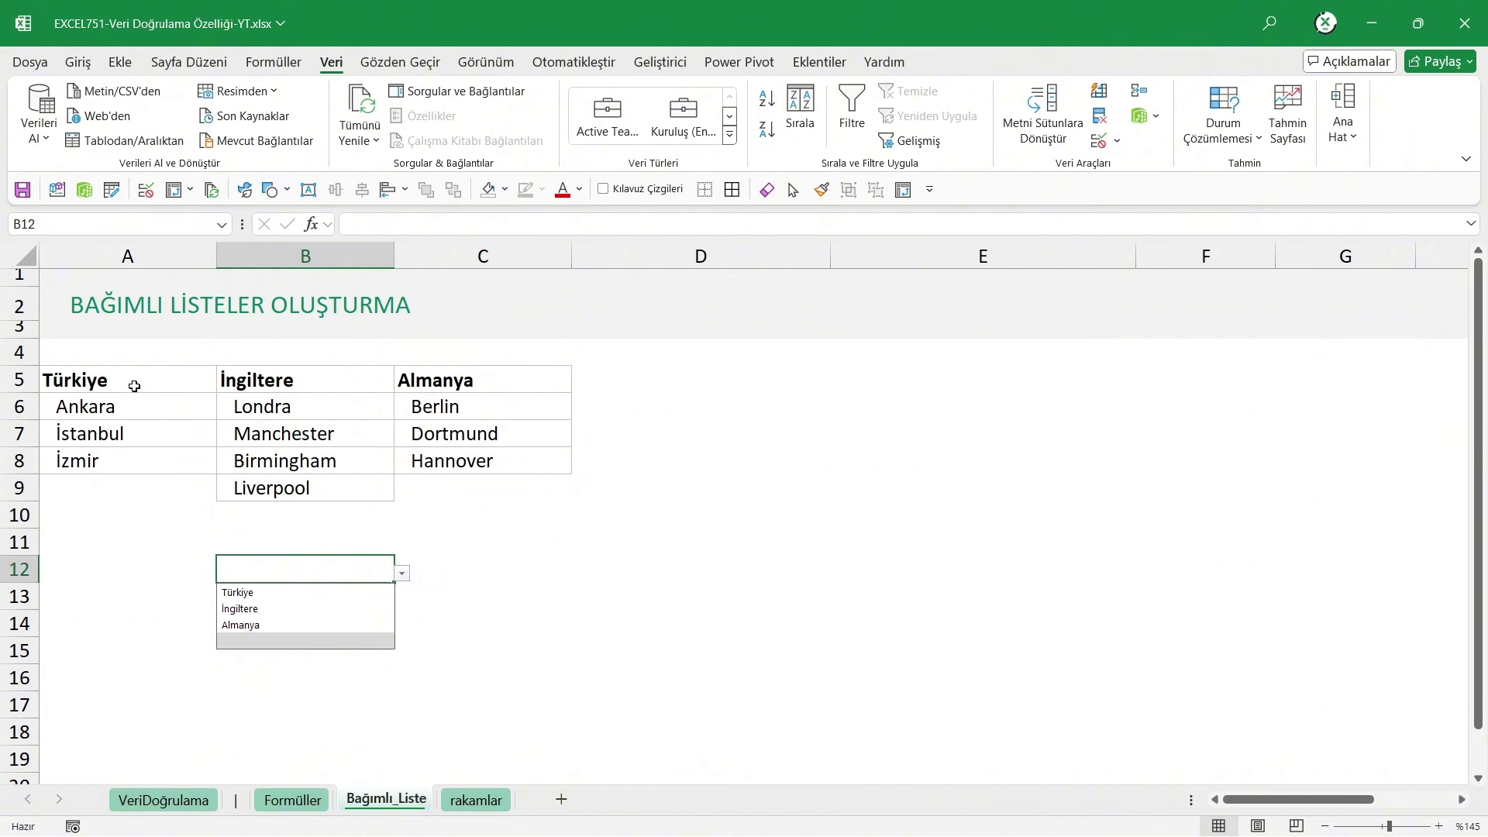
Step: Inspect row 5's country headers and empty cells, then reopen B12's Veri Doğrulama settings
mouse_move(135, 386)
mouse_down()
mouse_move(1352, 373)
mouse_move(86, 376)
mouse_up()
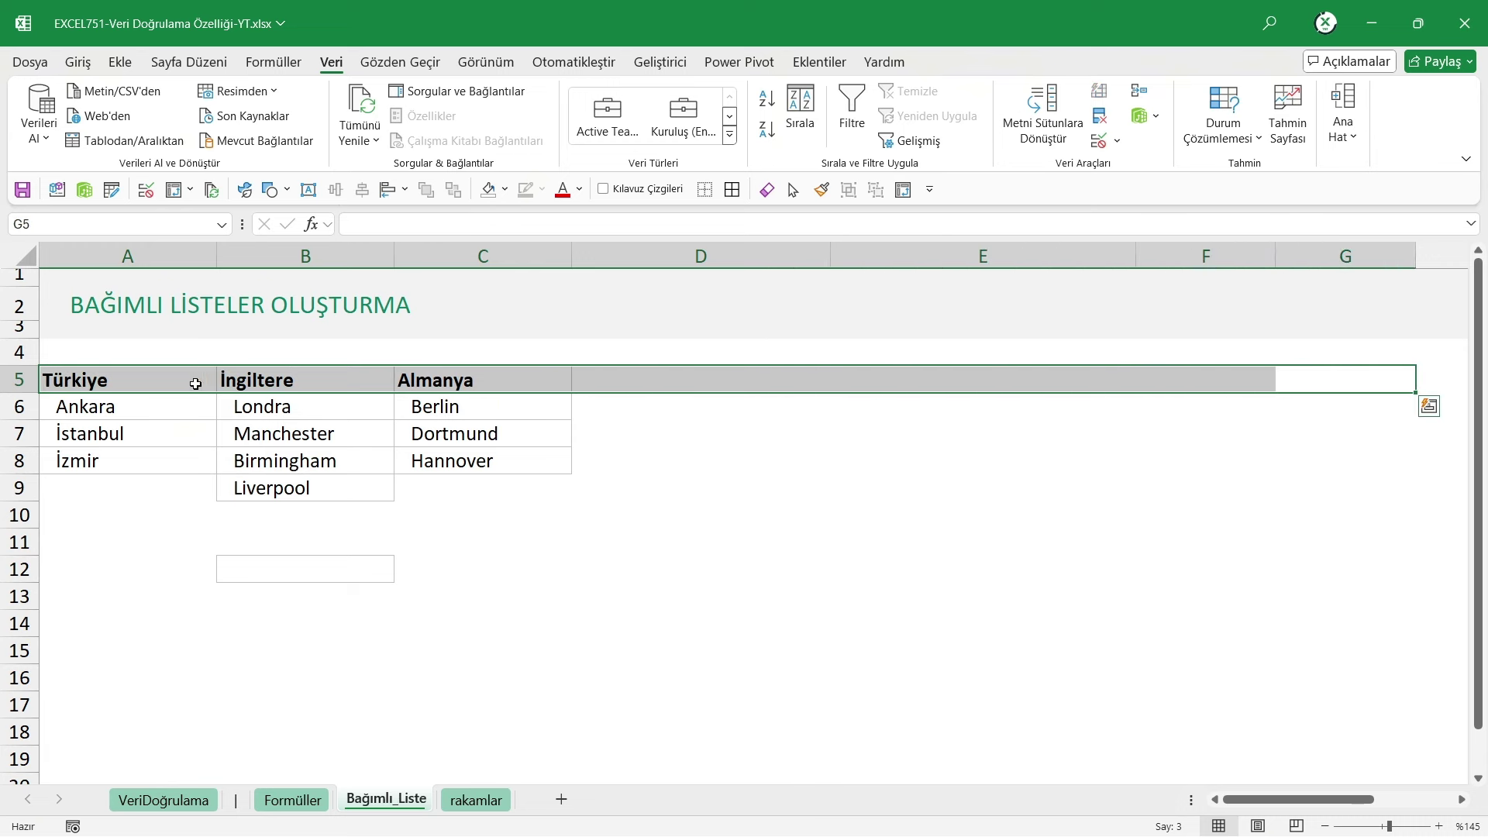
drag(196, 384, 1345, 379)
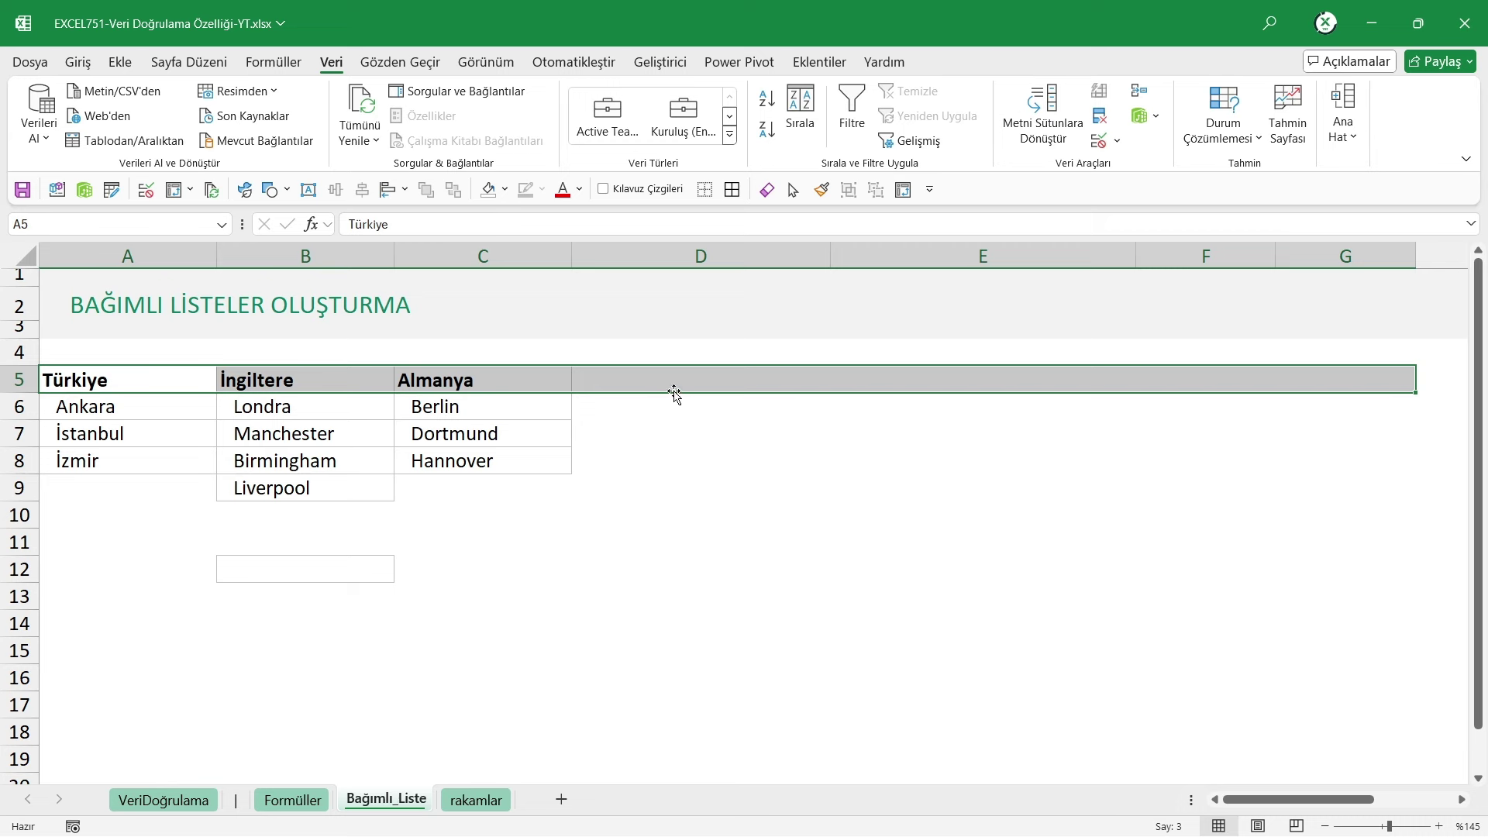
drag(674, 381, 801, 485)
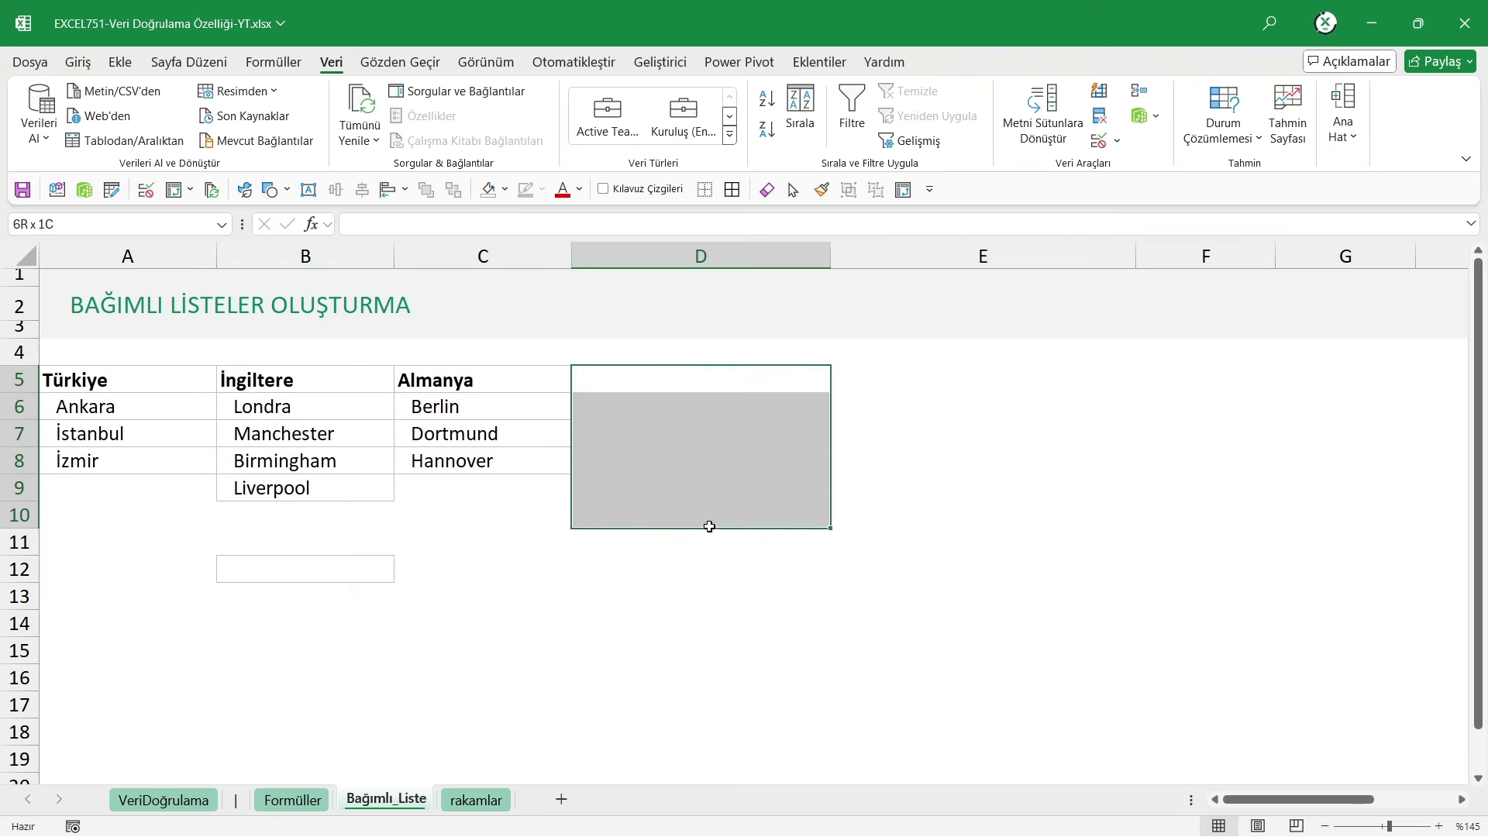
drag(924, 380, 943, 488)
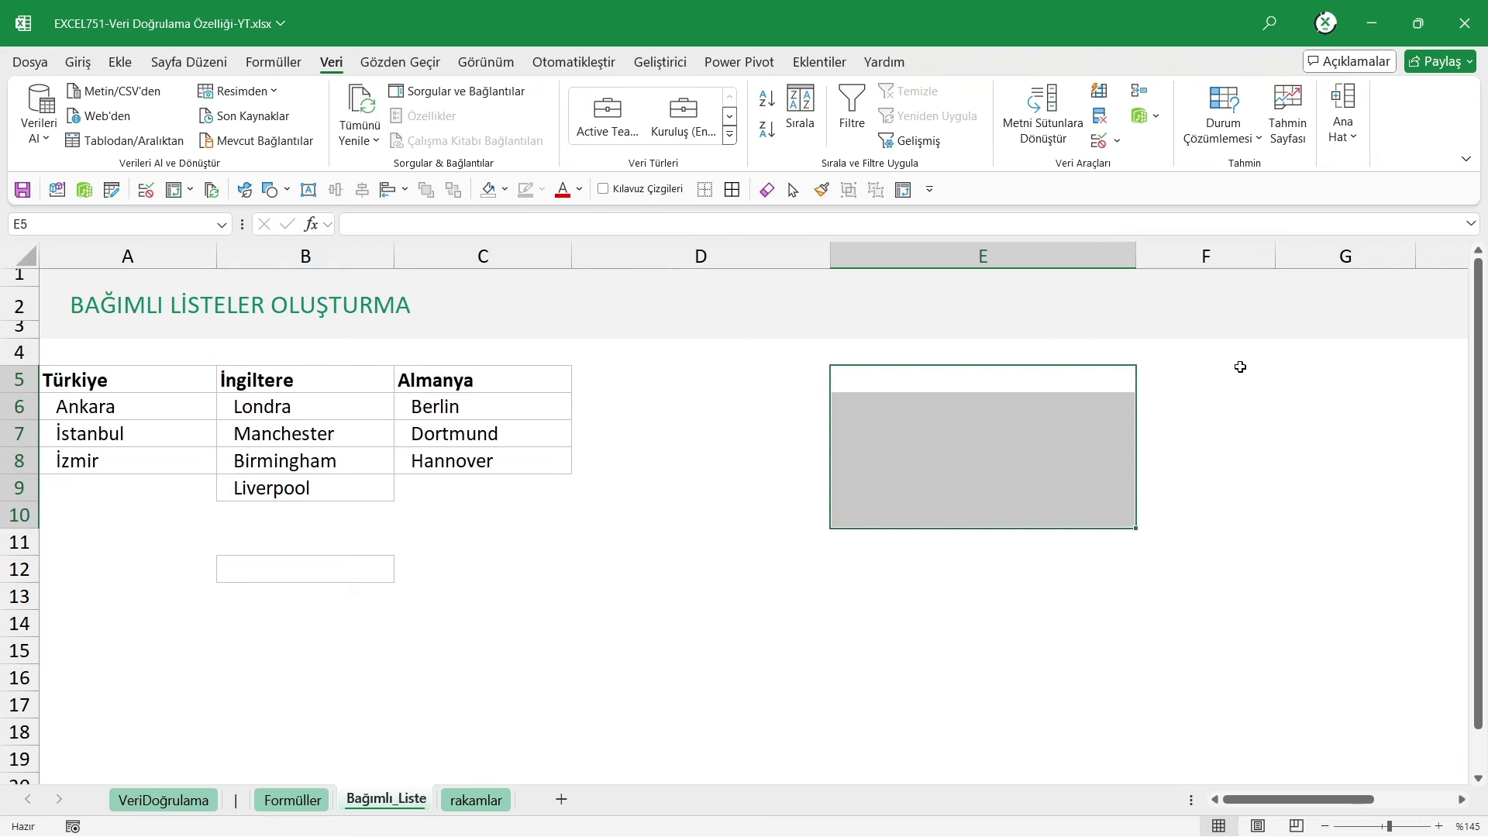
drag(1214, 375, 1235, 488)
drag(1356, 380, 1344, 505)
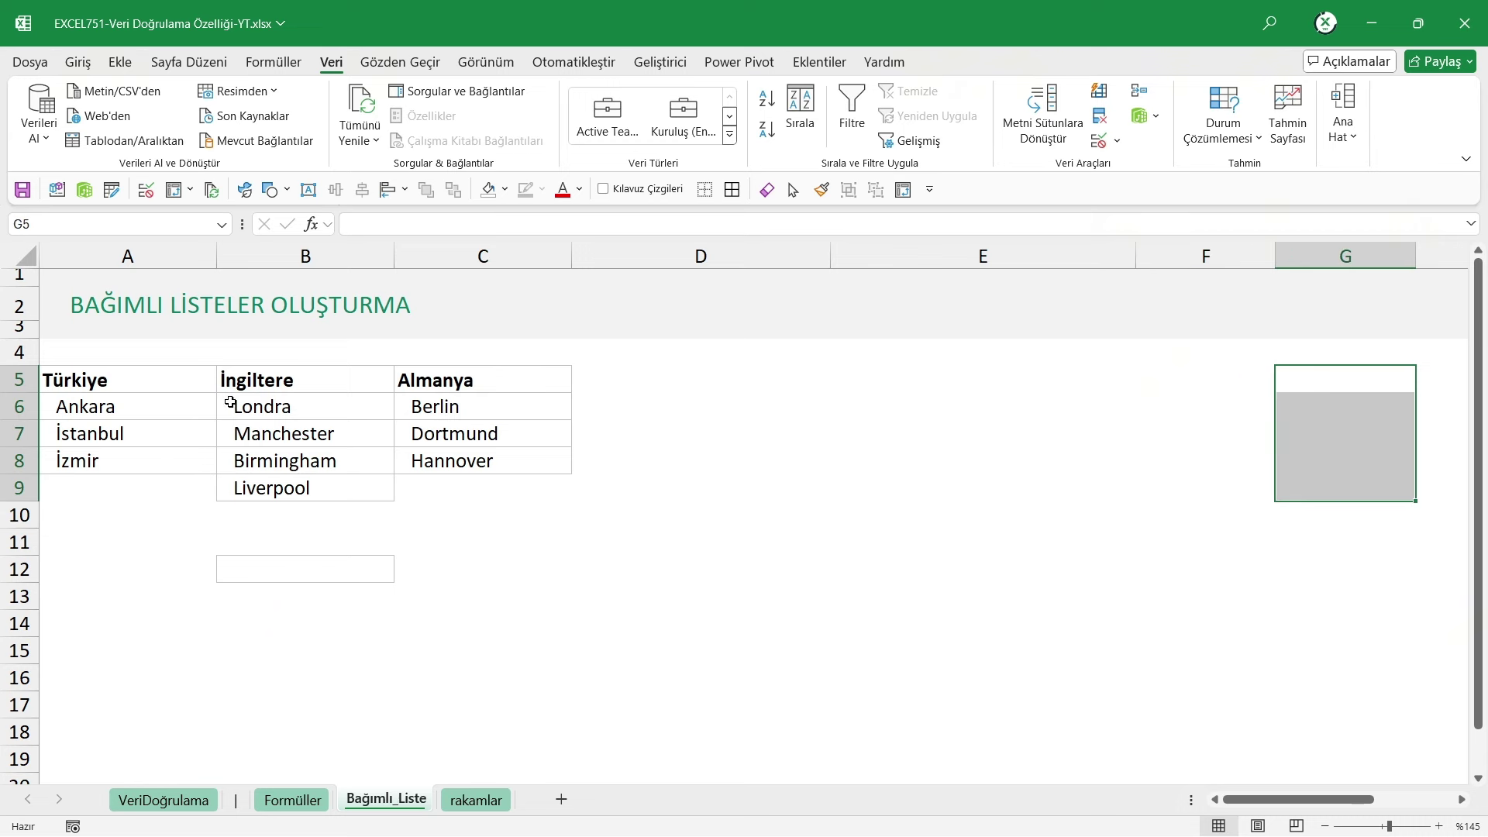
mouse_move(188, 382)
mouse_down()
mouse_move(1377, 381)
mouse_move(173, 385)
mouse_up()
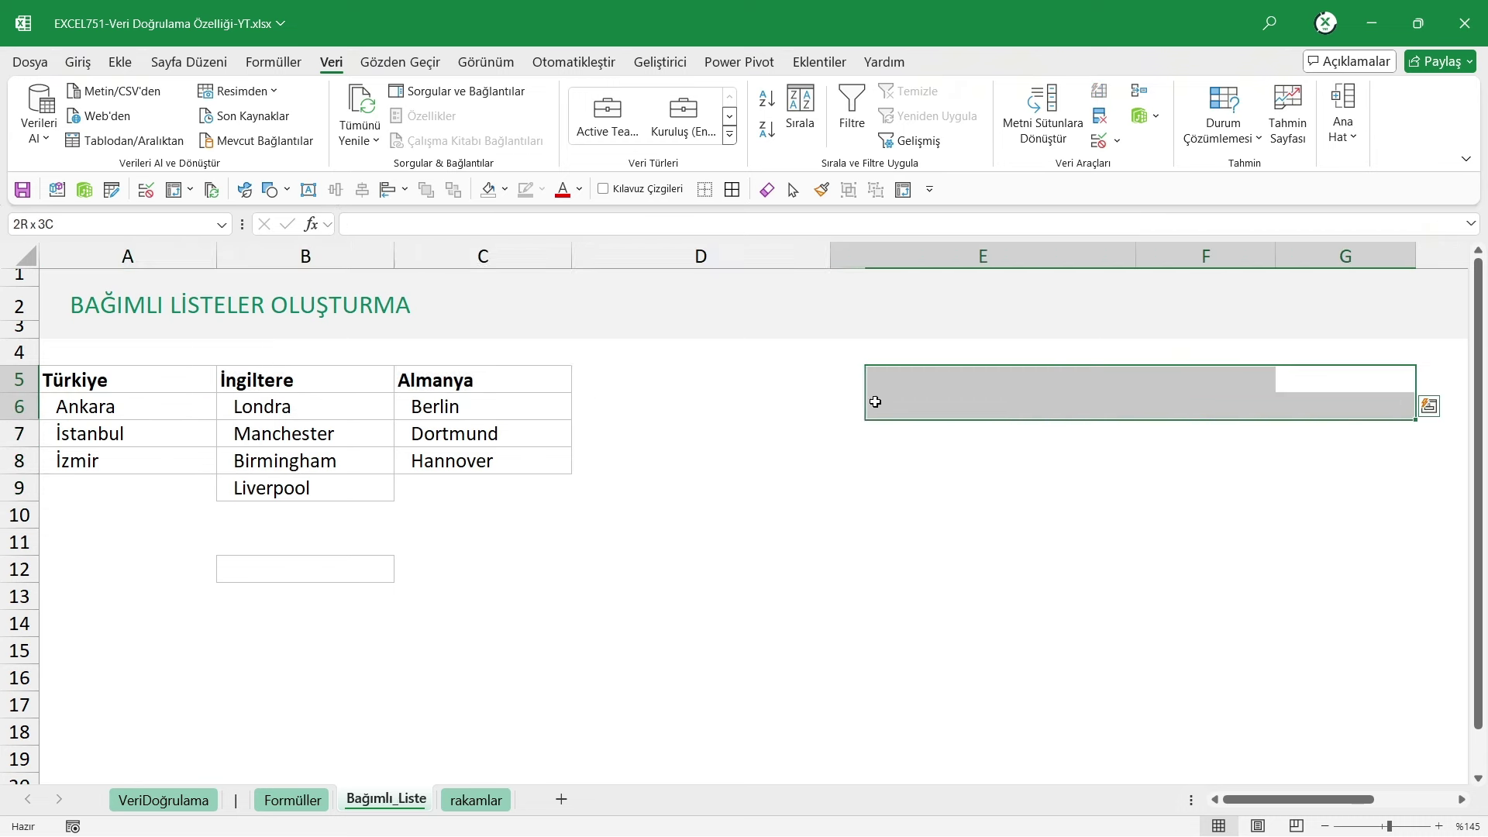
click(145, 389)
click(348, 575)
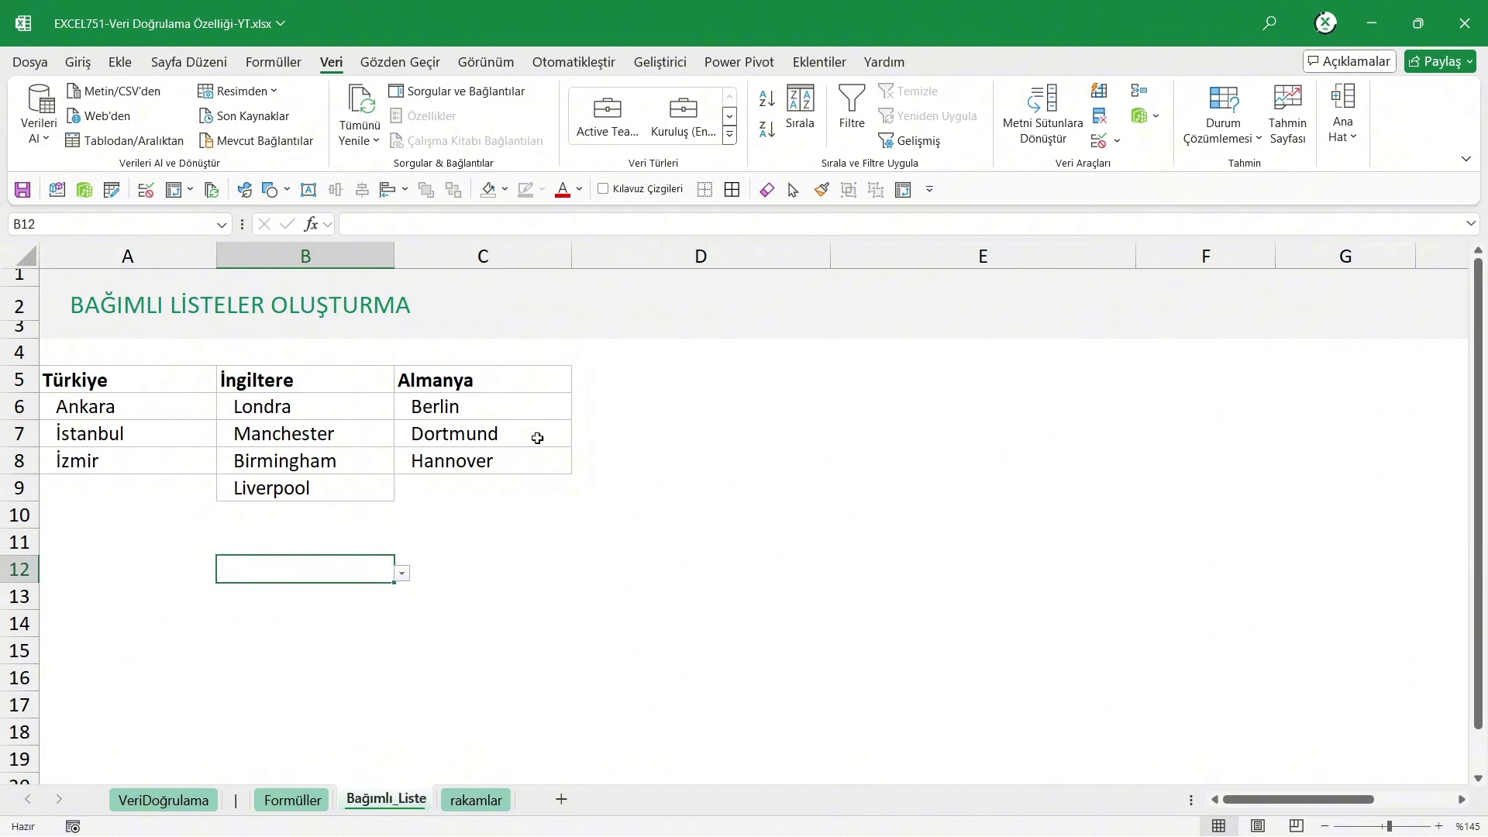
click(1099, 144)
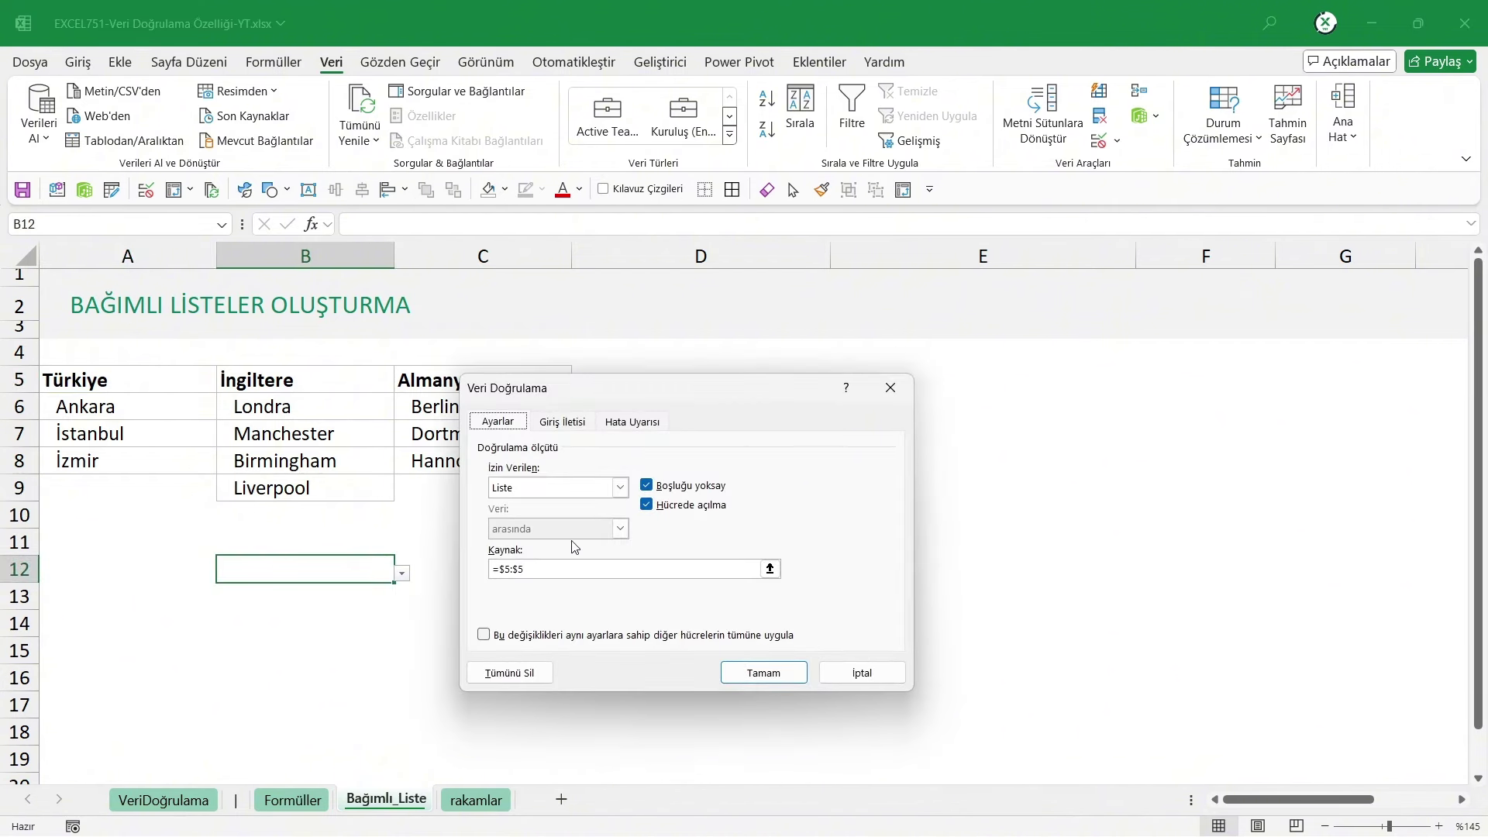
Step: Change B12's list source from =$5:$5 to =$A$5:$G$5 and test its drop-down
key(BackSpace)
drag(166, 379, 1364, 379)
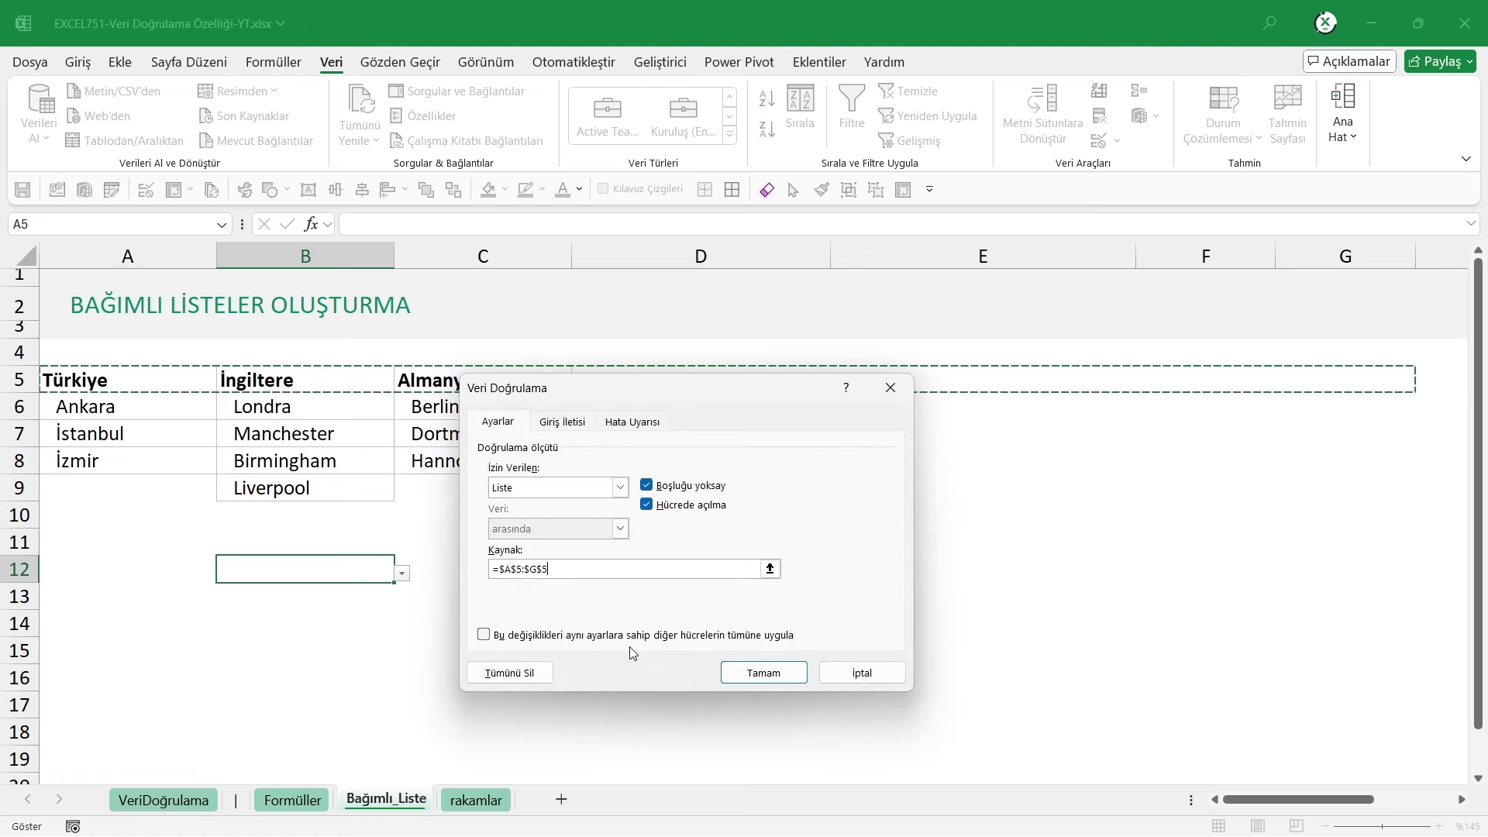
click(765, 673)
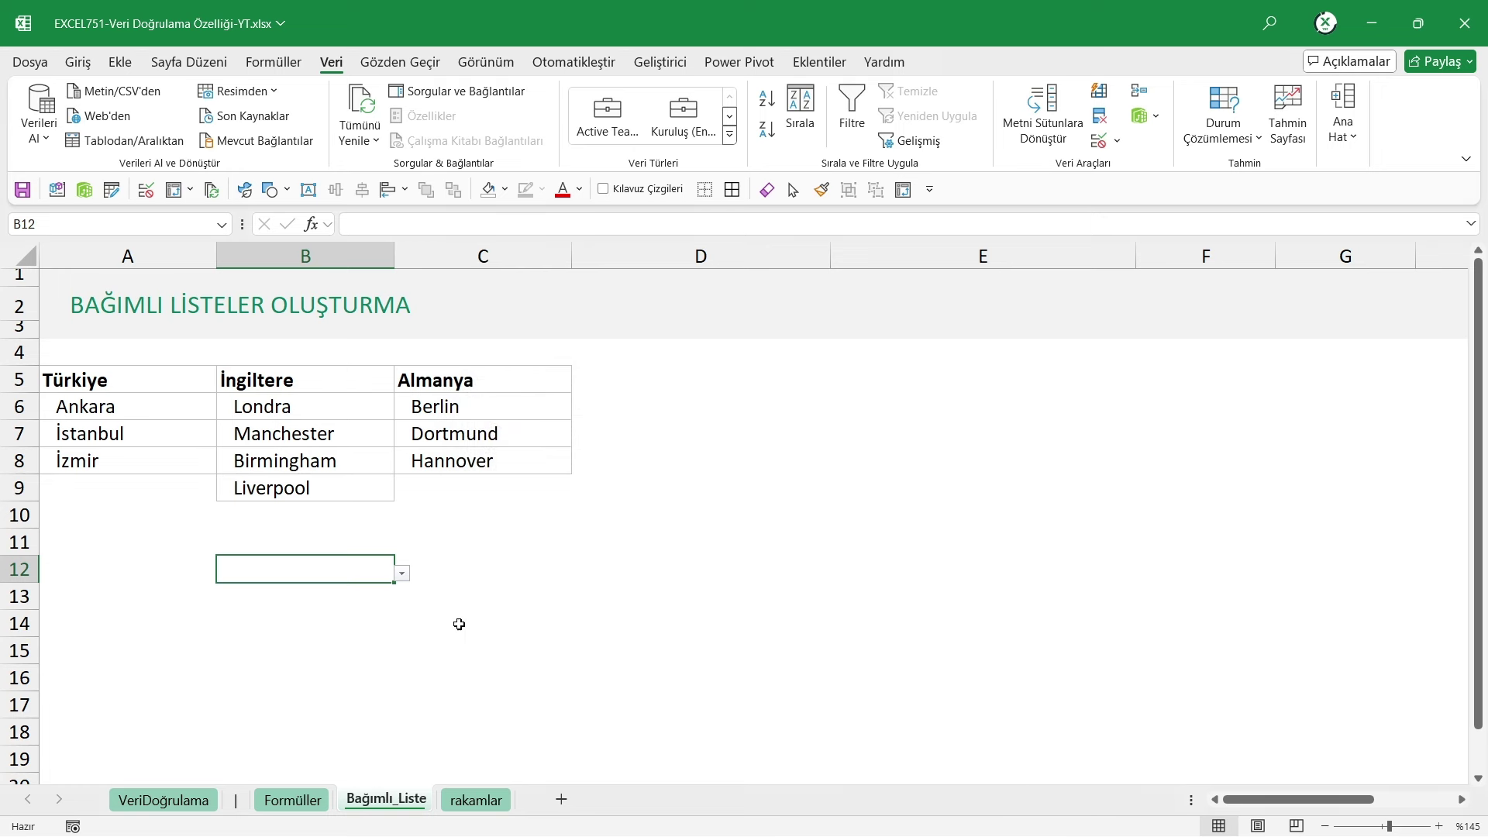
click(401, 574)
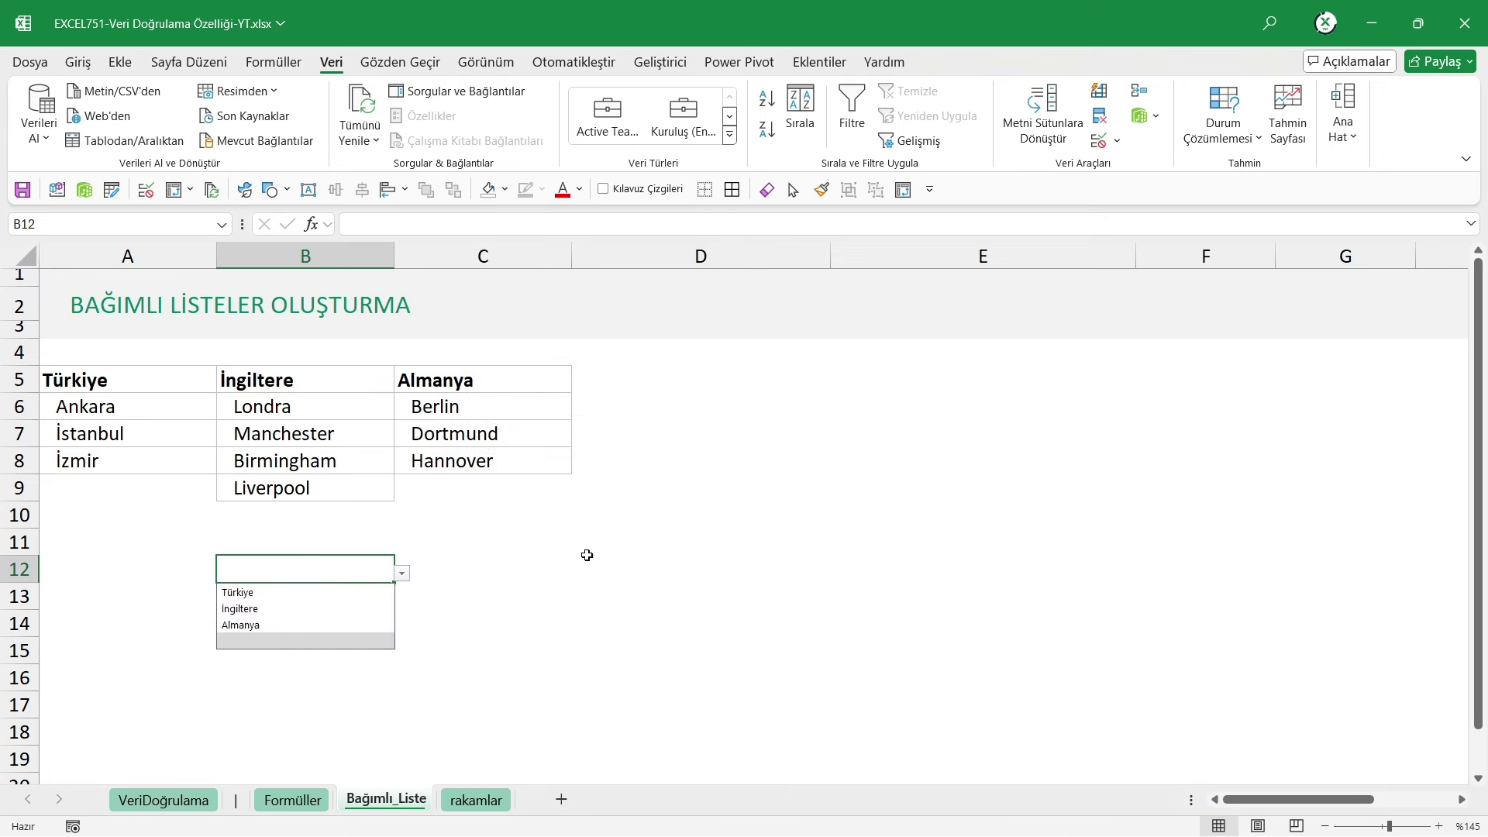
click(473, 575)
click(366, 575)
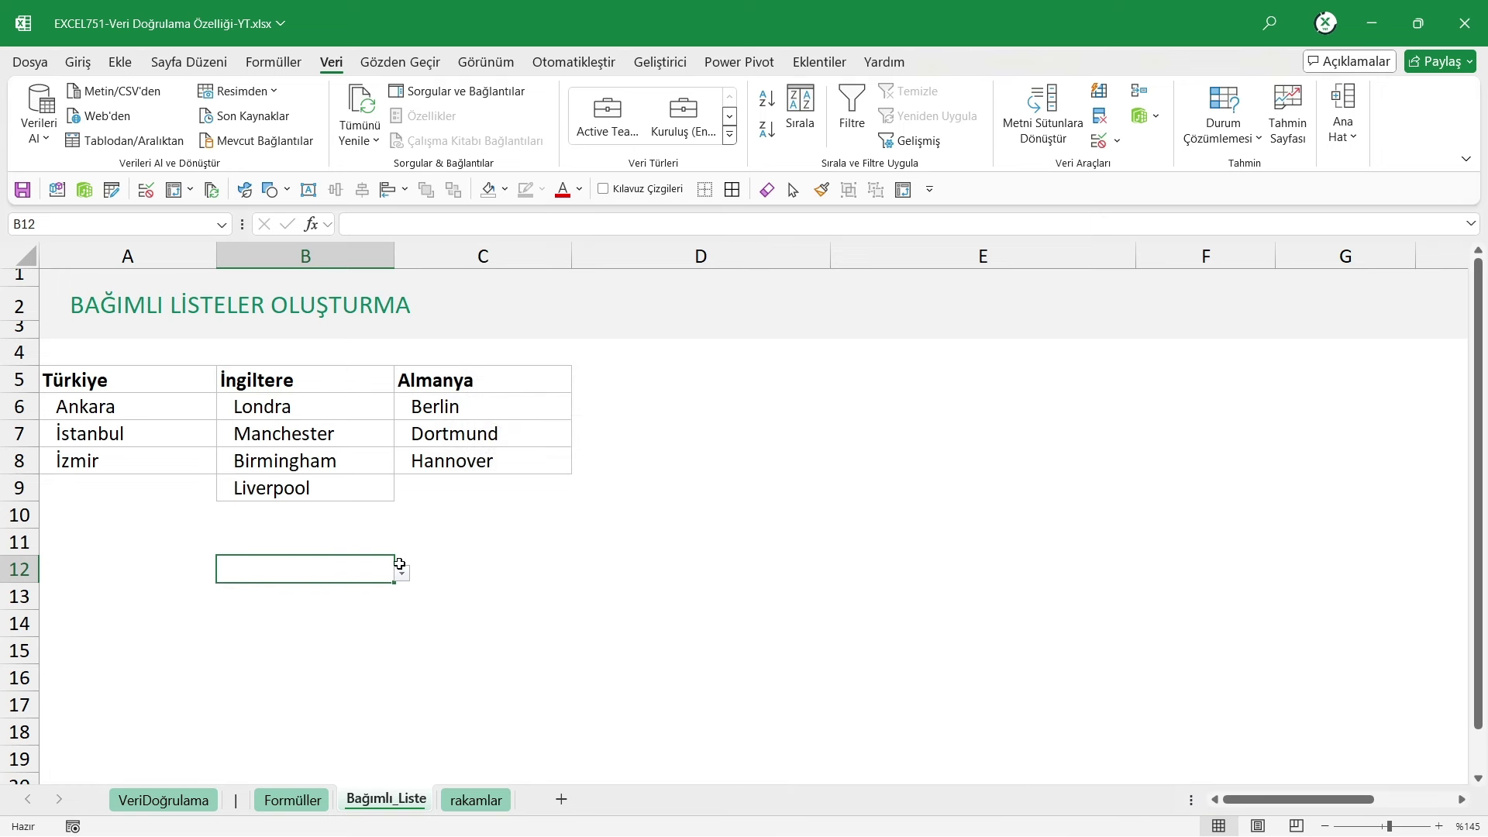
click(187, 801)
Step: Set up a Liste rule for Ülke cells C6:C16 with source =Bağımlı_Liste!$5:$5
click(173, 387)
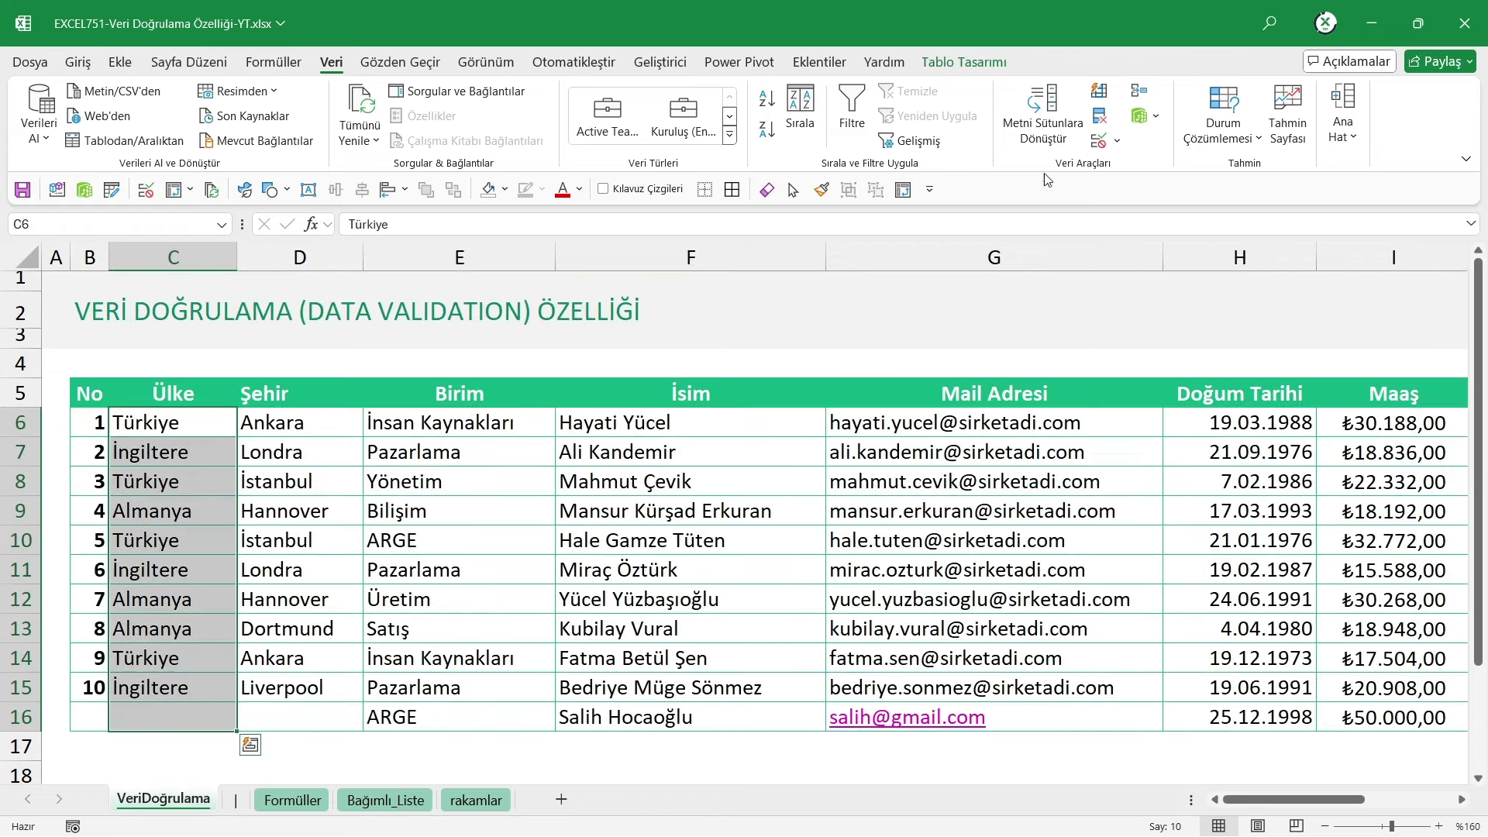
click(1096, 143)
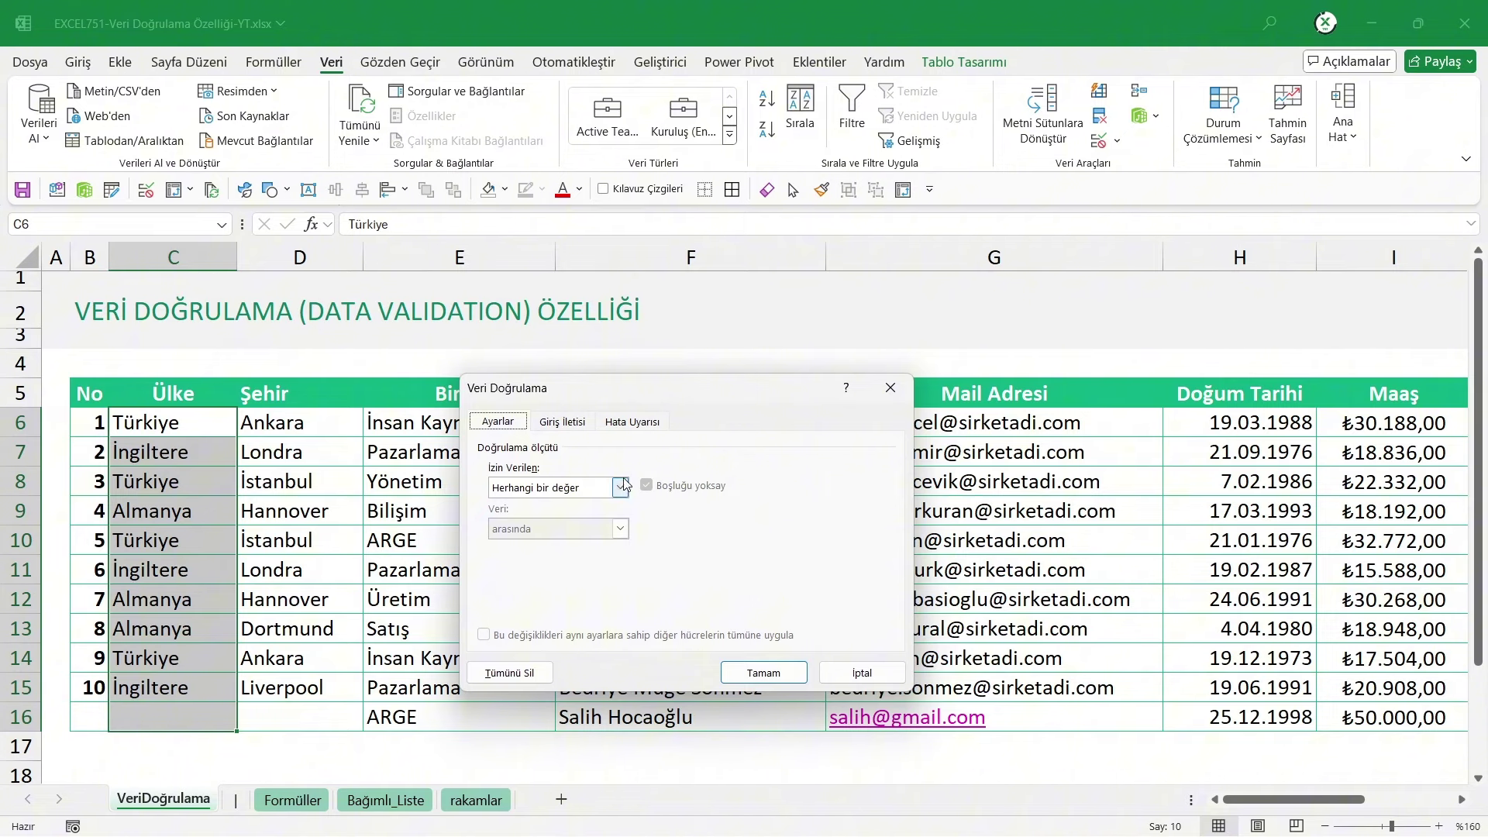
click(620, 487)
click(543, 545)
click(529, 570)
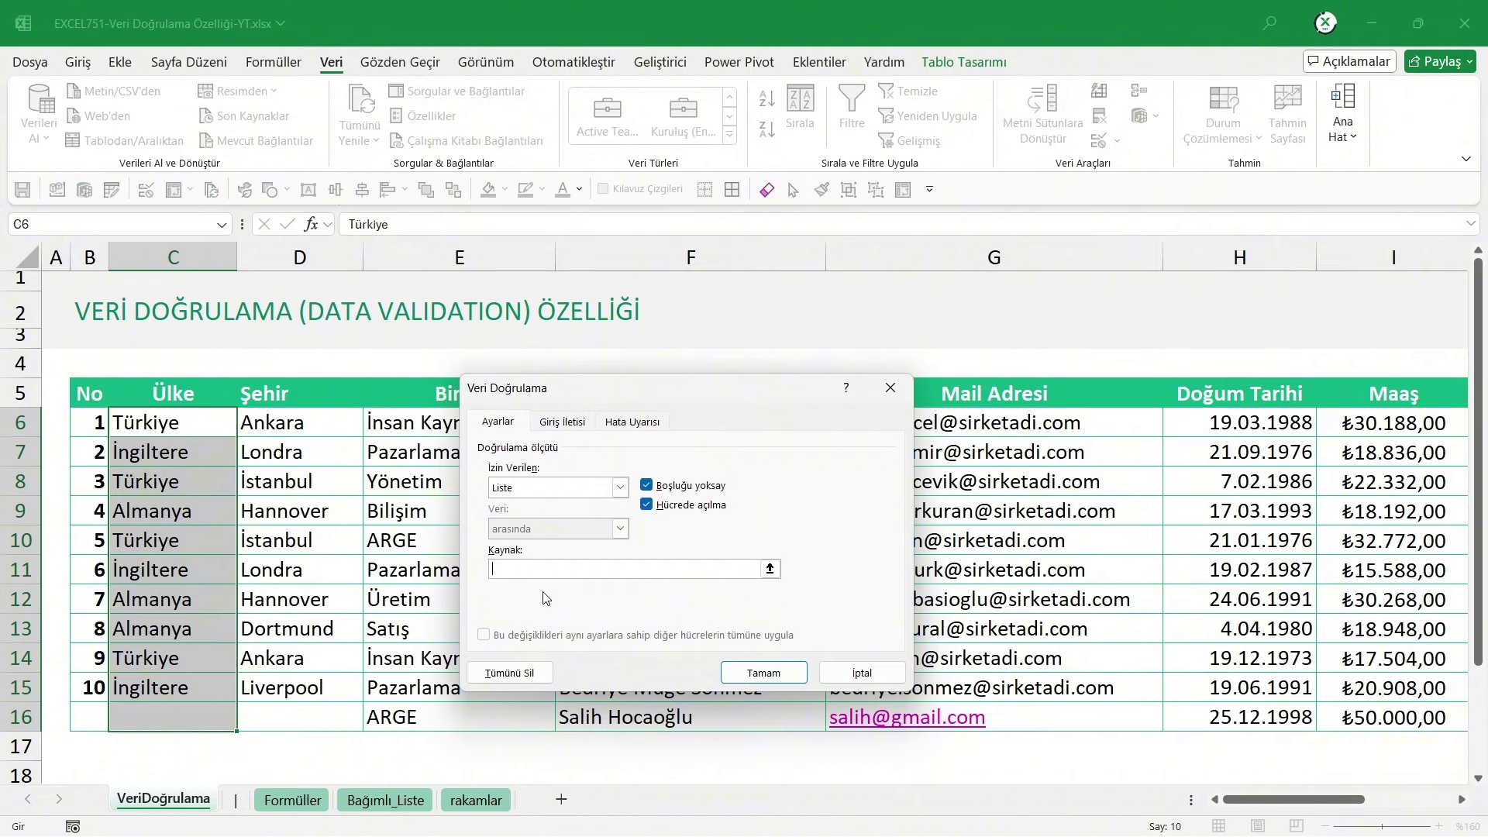
click(371, 800)
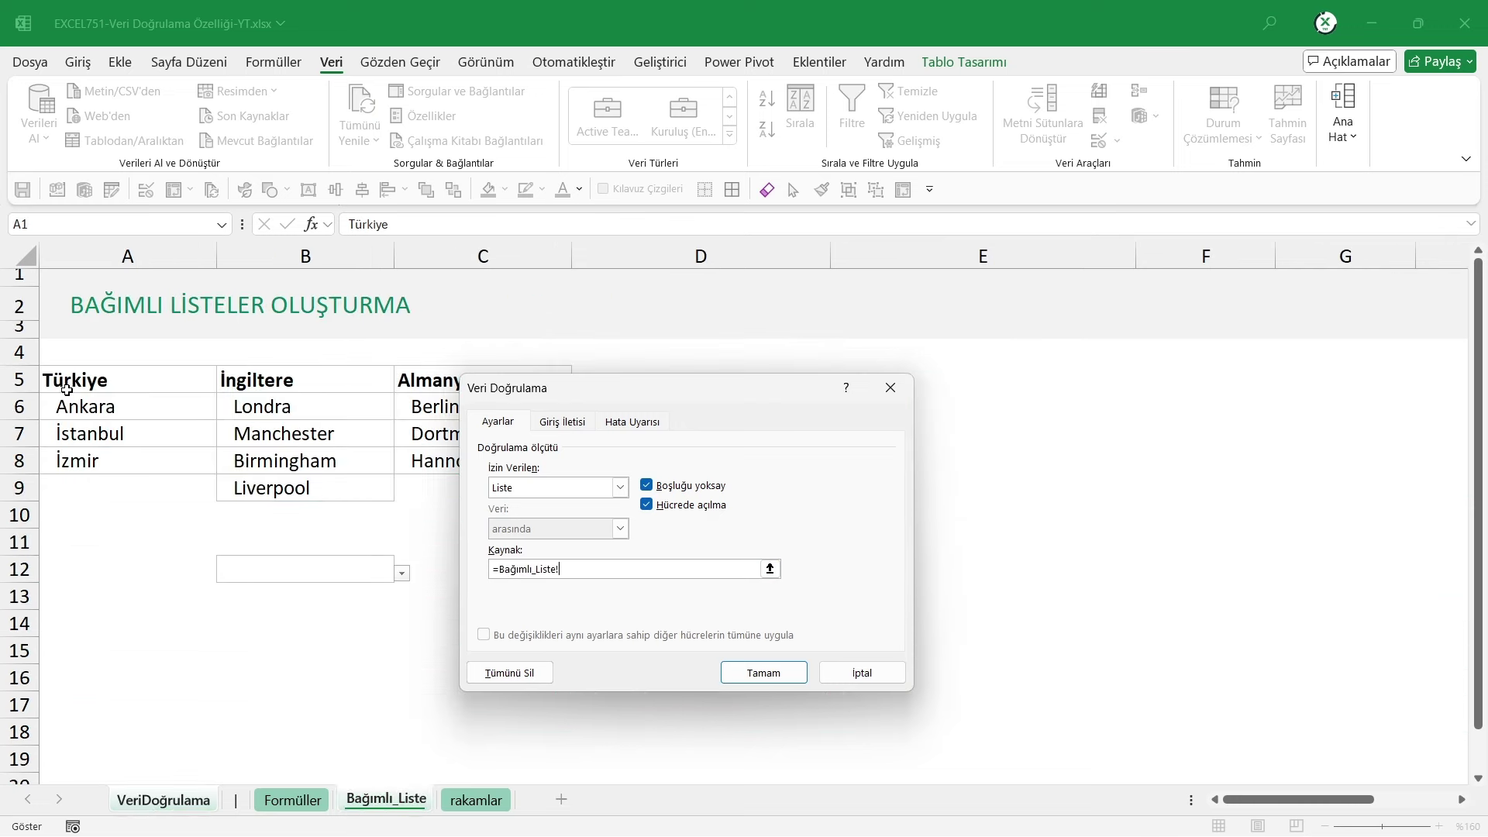
click(18, 379)
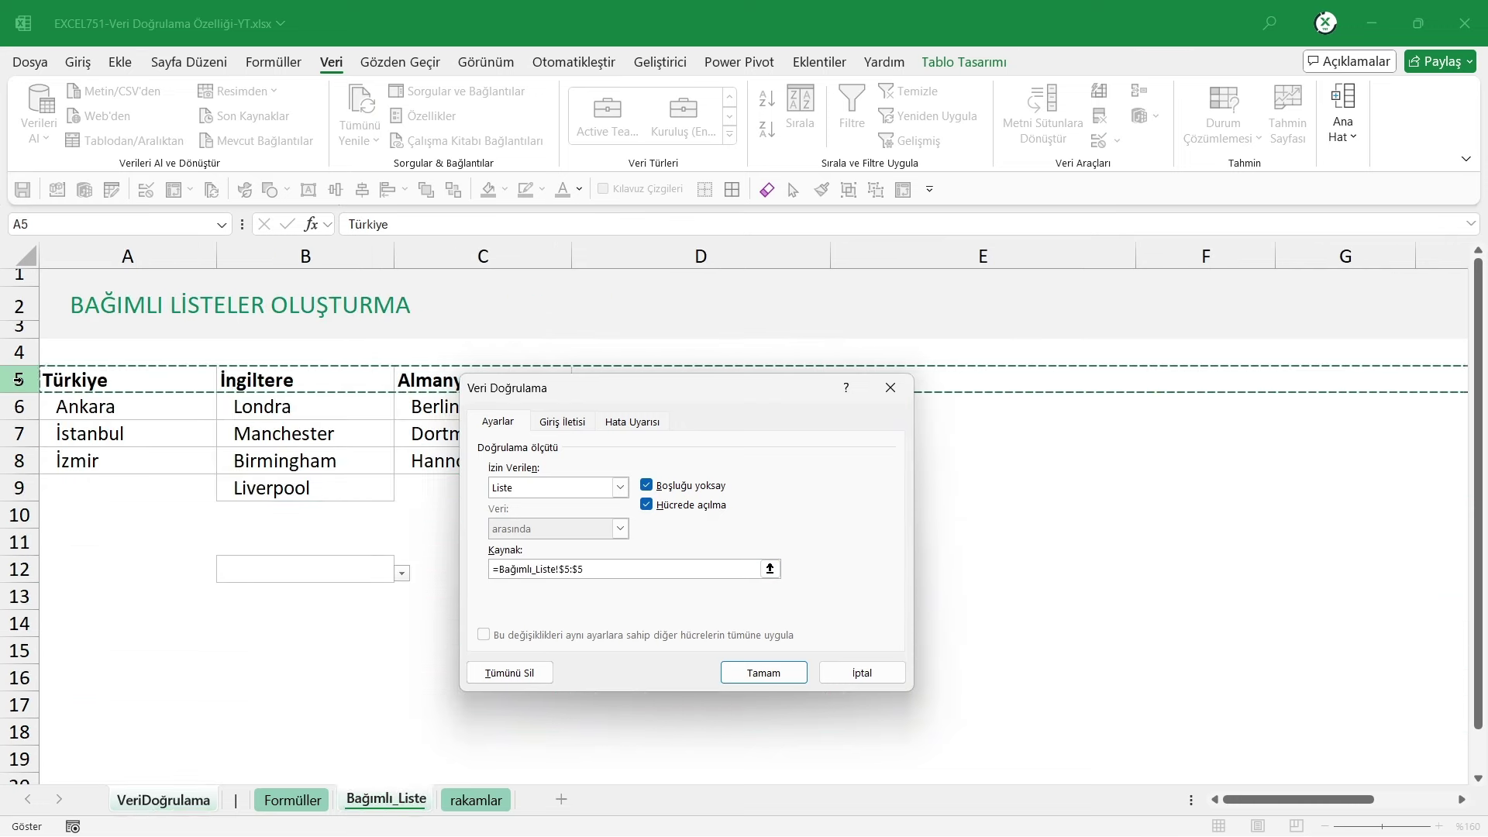
Step: Confirm the Ülke list rule and try C6's country drop-down without changing it
click(784, 676)
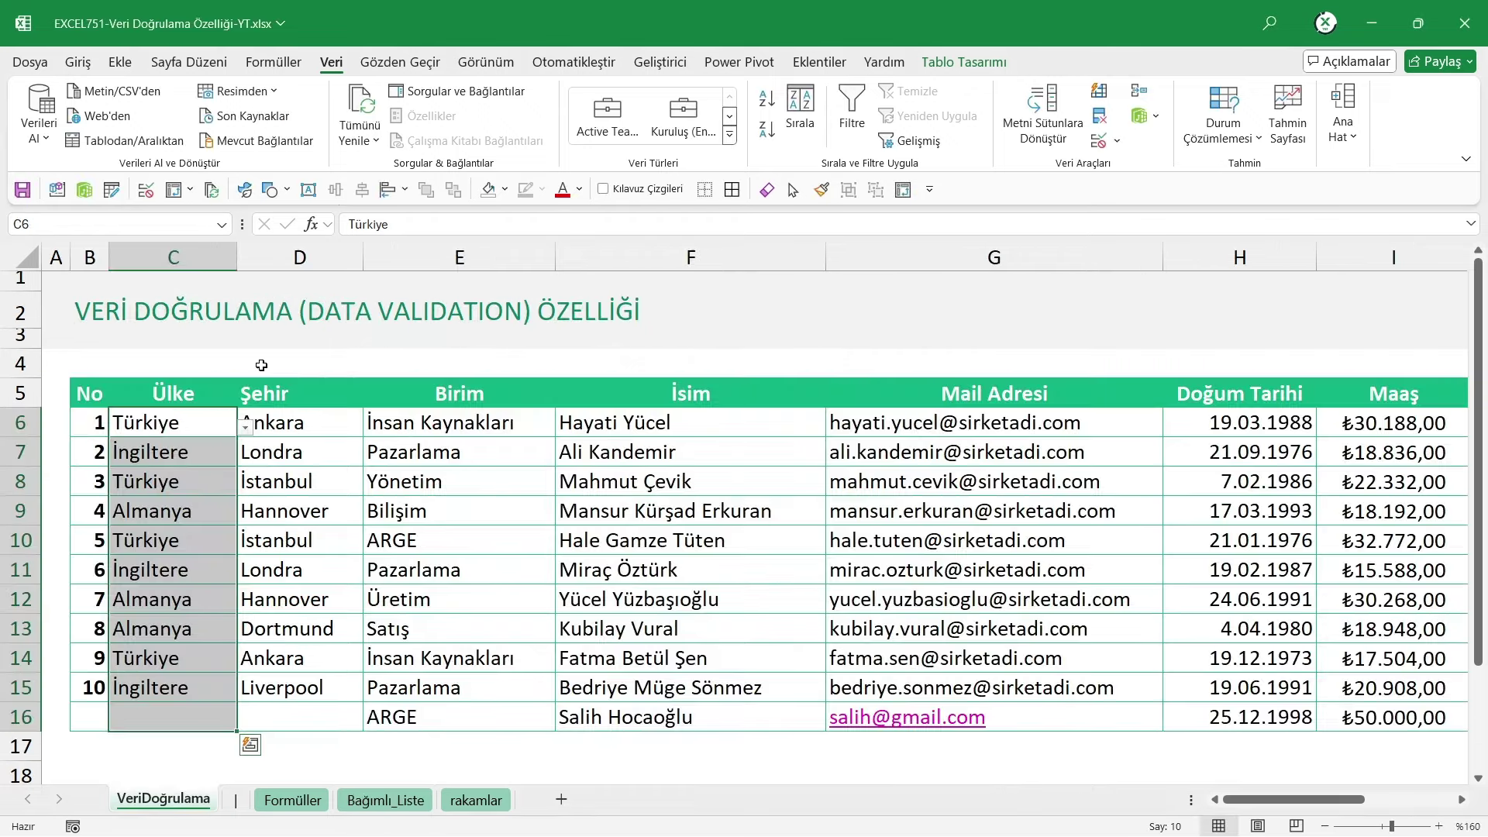
click(225, 422)
click(246, 431)
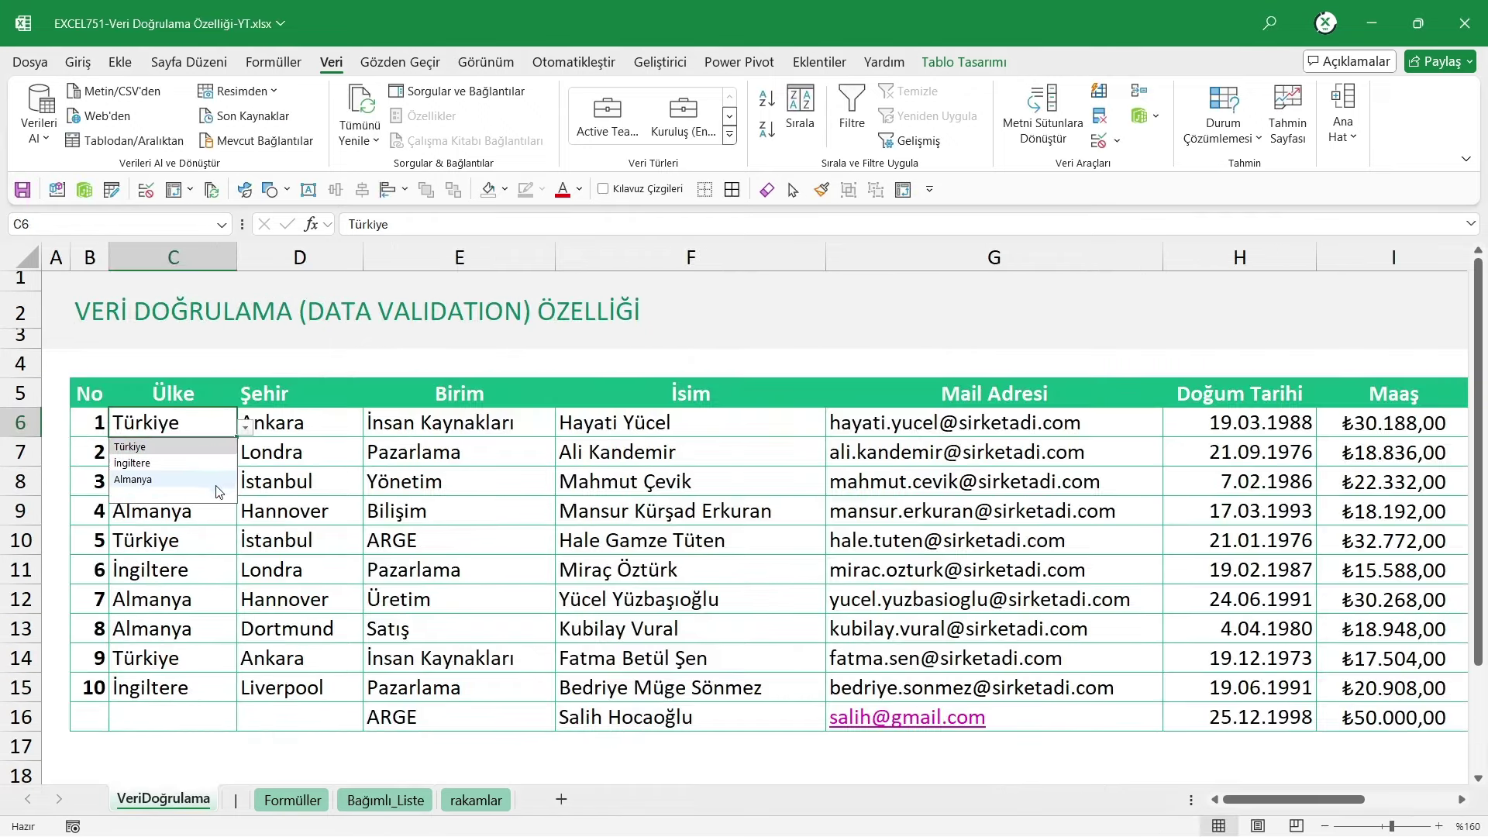
click(194, 559)
Step: Test the C8 and C10 drop-downs, undo C8's change to Almanya, and return to Bağımlı_Liste
click(225, 490)
click(246, 486)
click(133, 538)
click(194, 540)
click(245, 545)
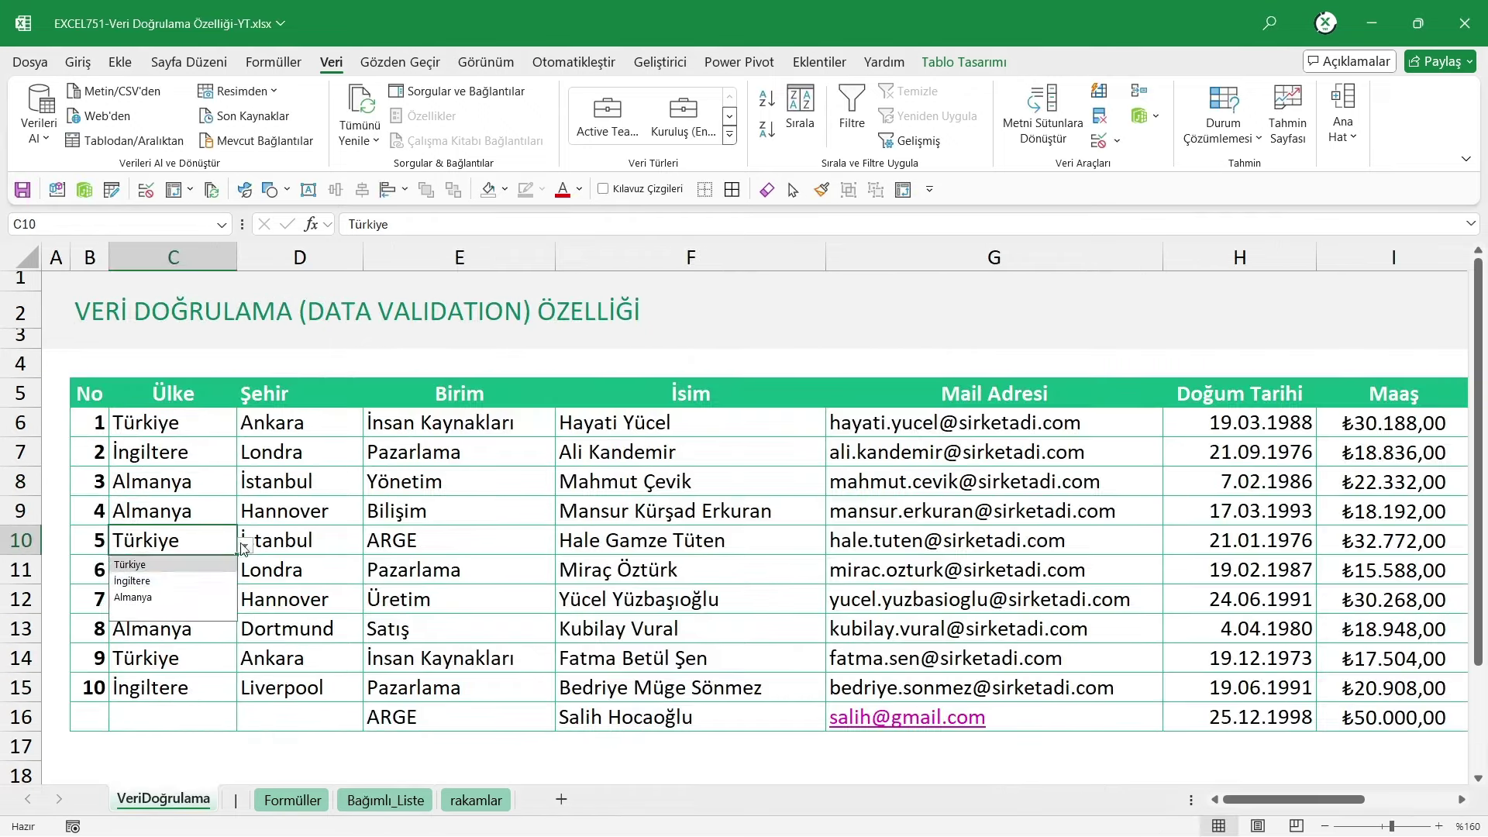
click(194, 513)
key(ctrl+z)
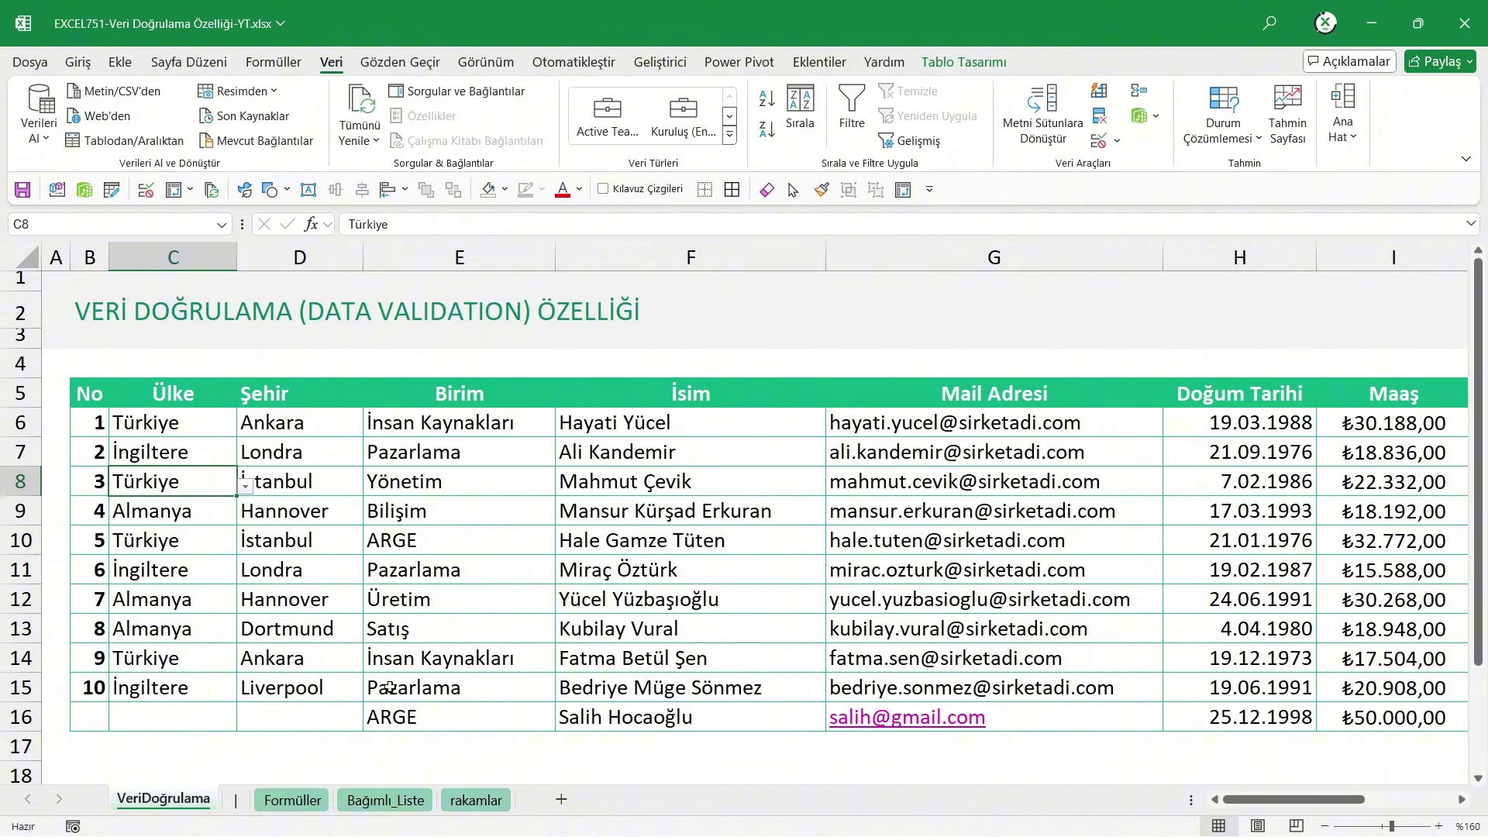
click(385, 800)
Step: Choose İngiltere from B12's country list, then select C12 for the next formula
click(402, 573)
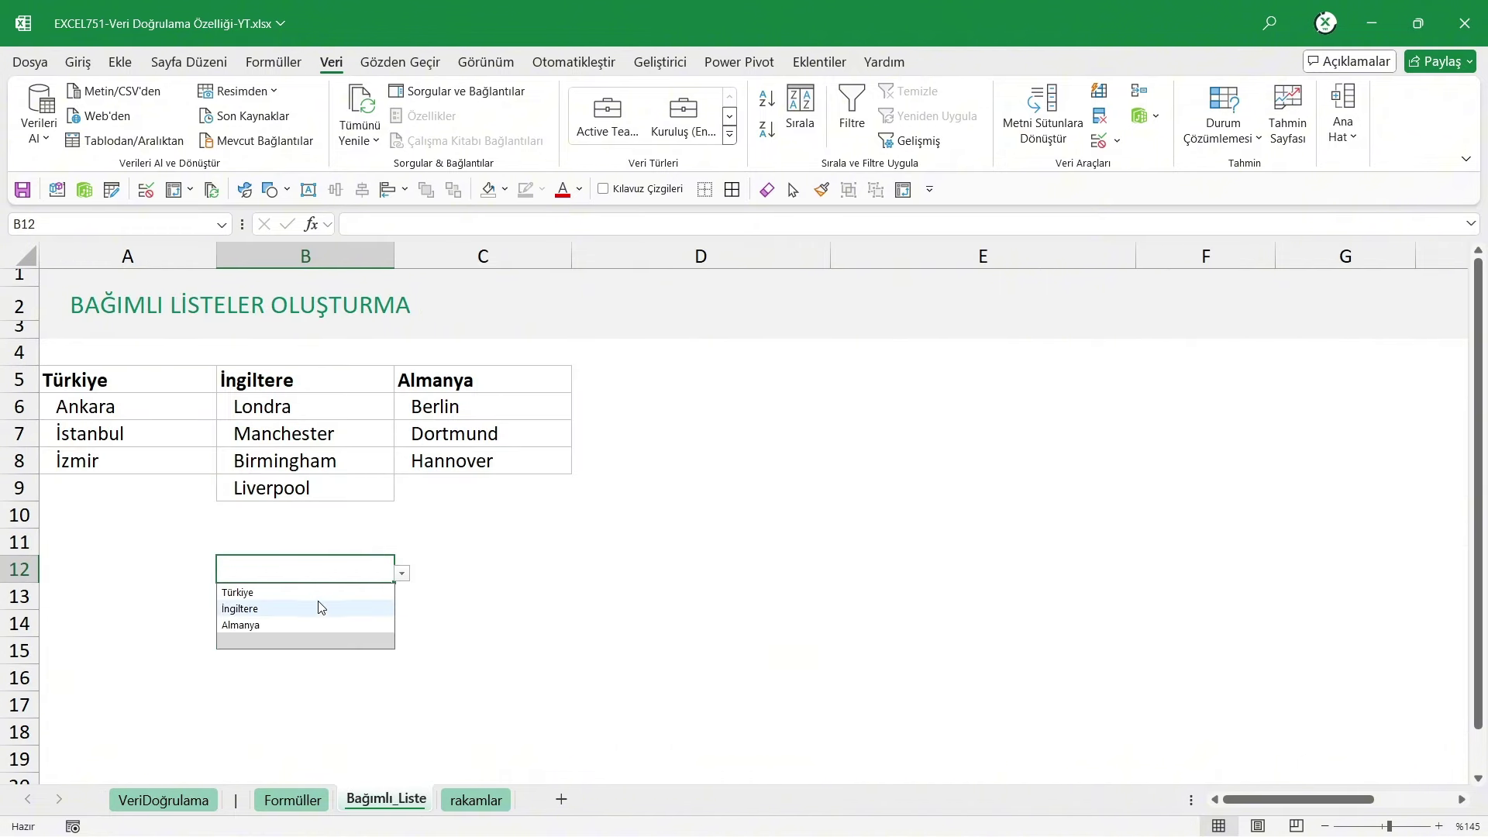
click(299, 610)
click(515, 572)
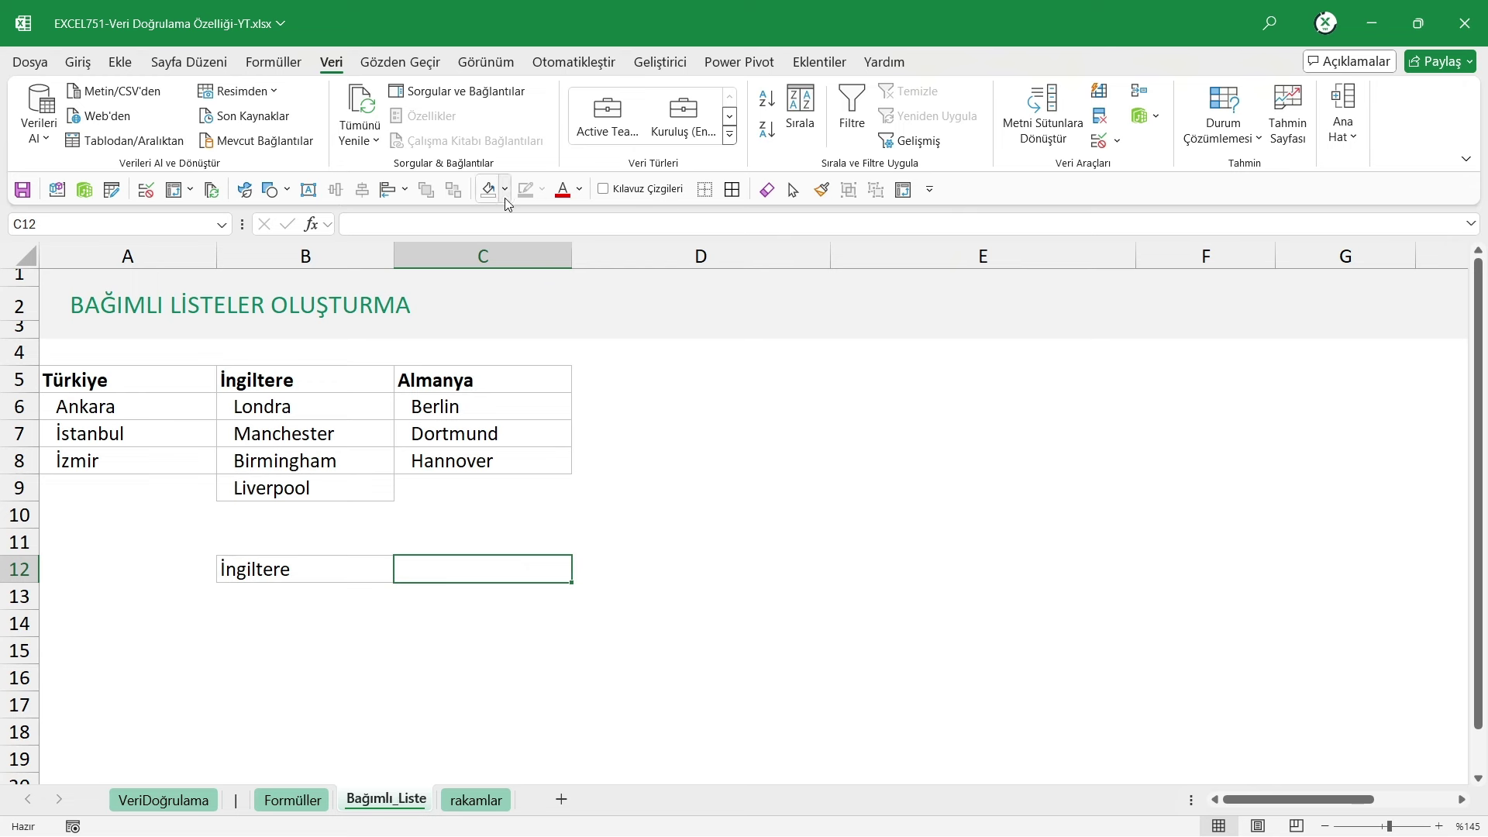
click(510, 614)
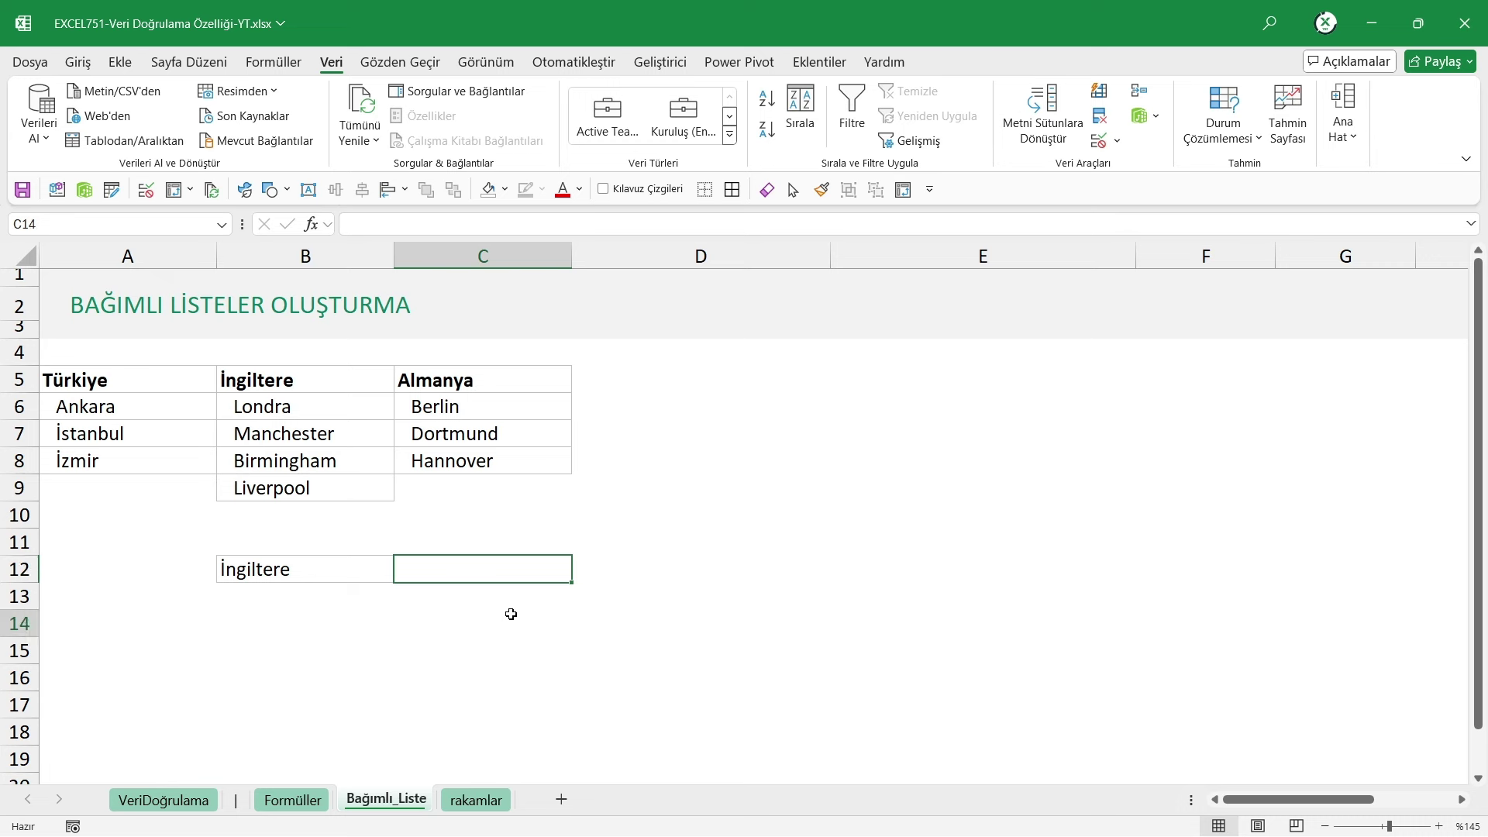
click(514, 571)
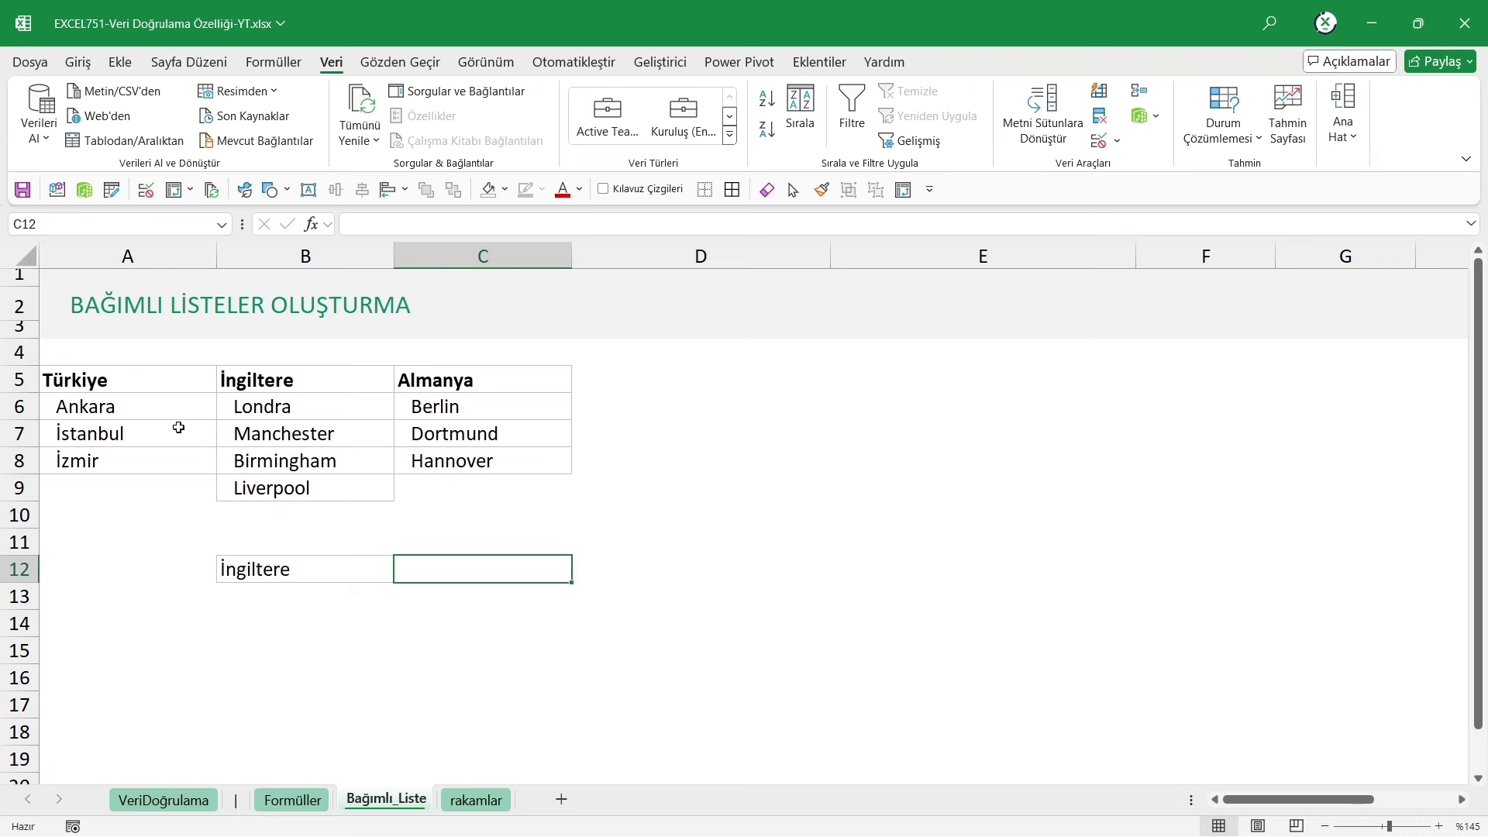
mouse_move(116, 391)
mouse_down()
mouse_move(1071, 364)
mouse_move(481, 380)
mouse_up()
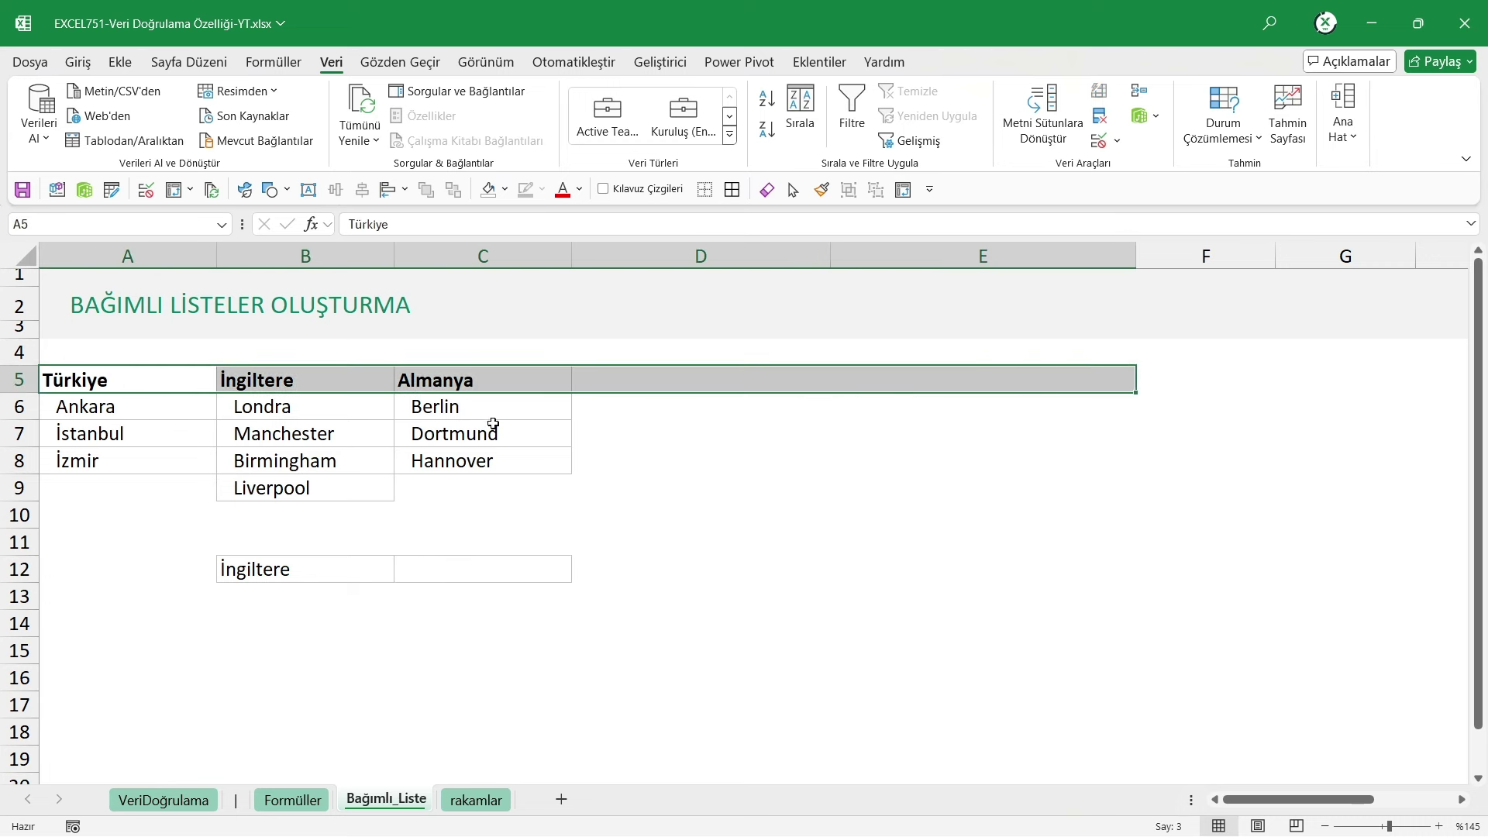
click(326, 380)
click(485, 570)
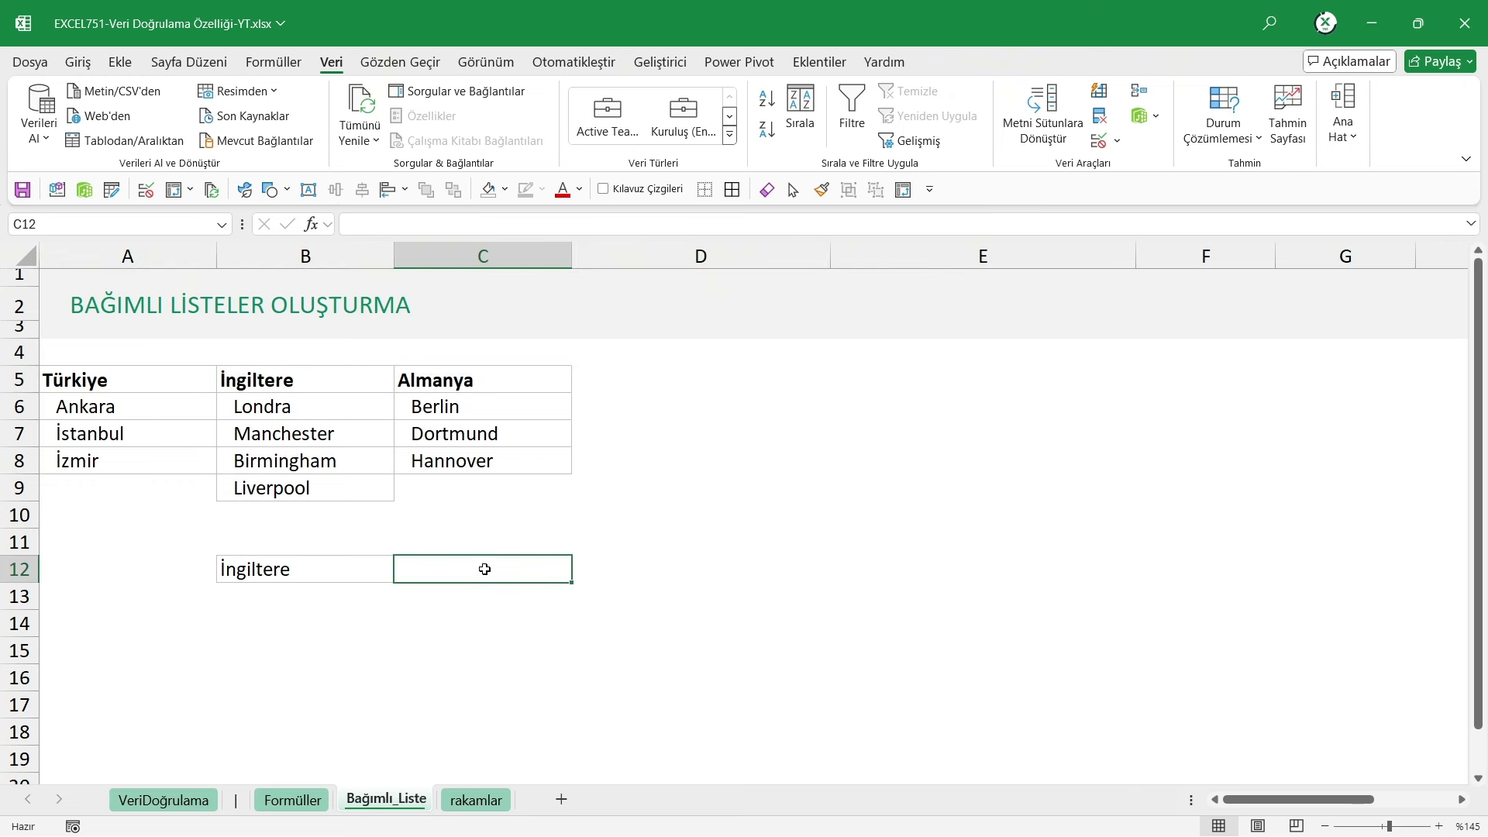
Step: Start =KAÇINCI( in C12, looking up B12 within row 5 of the Bağımlı_Liste sheet
text(=)
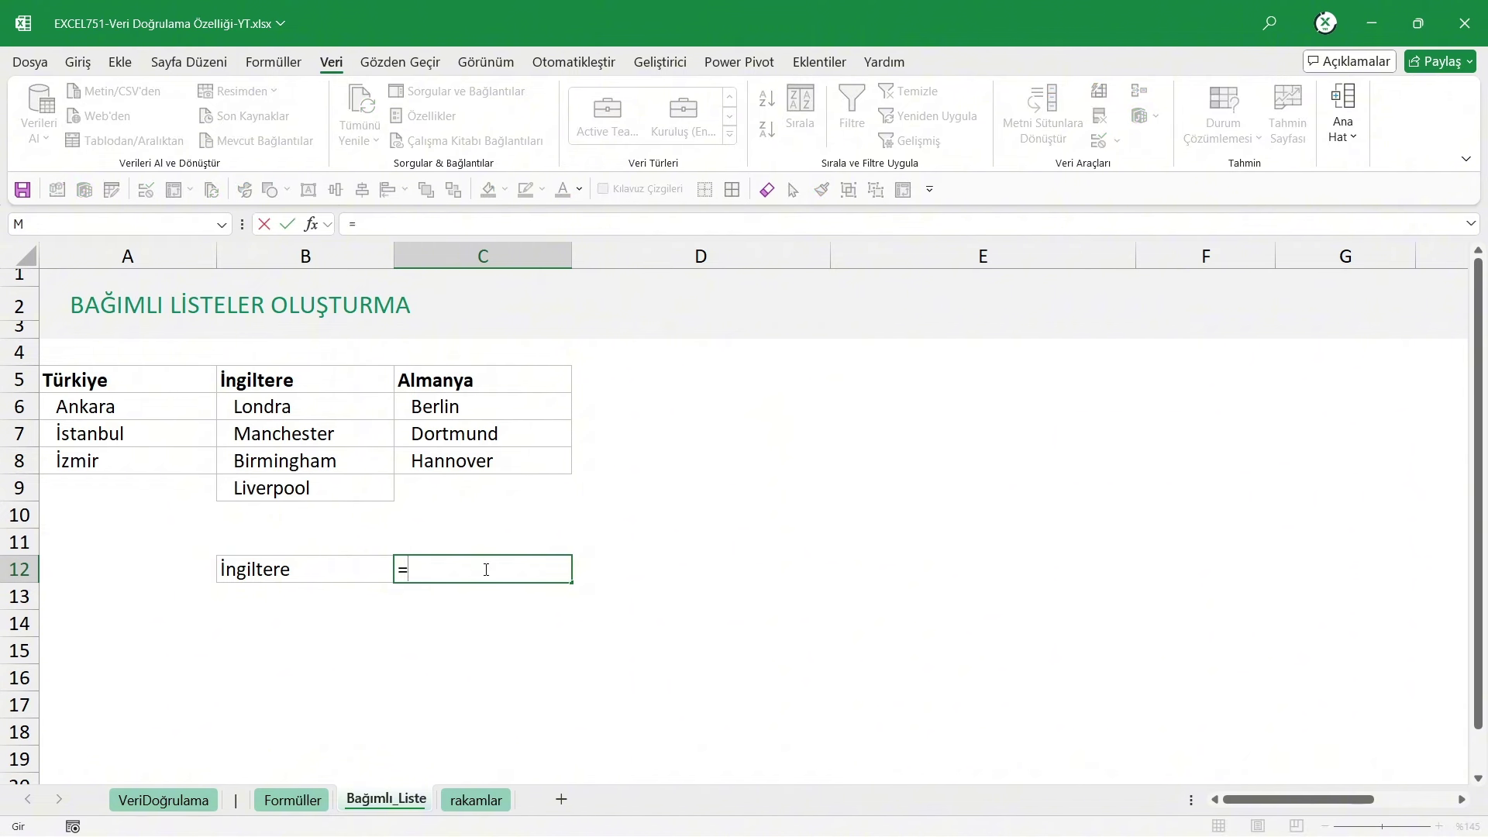
text(KAÇINCI()
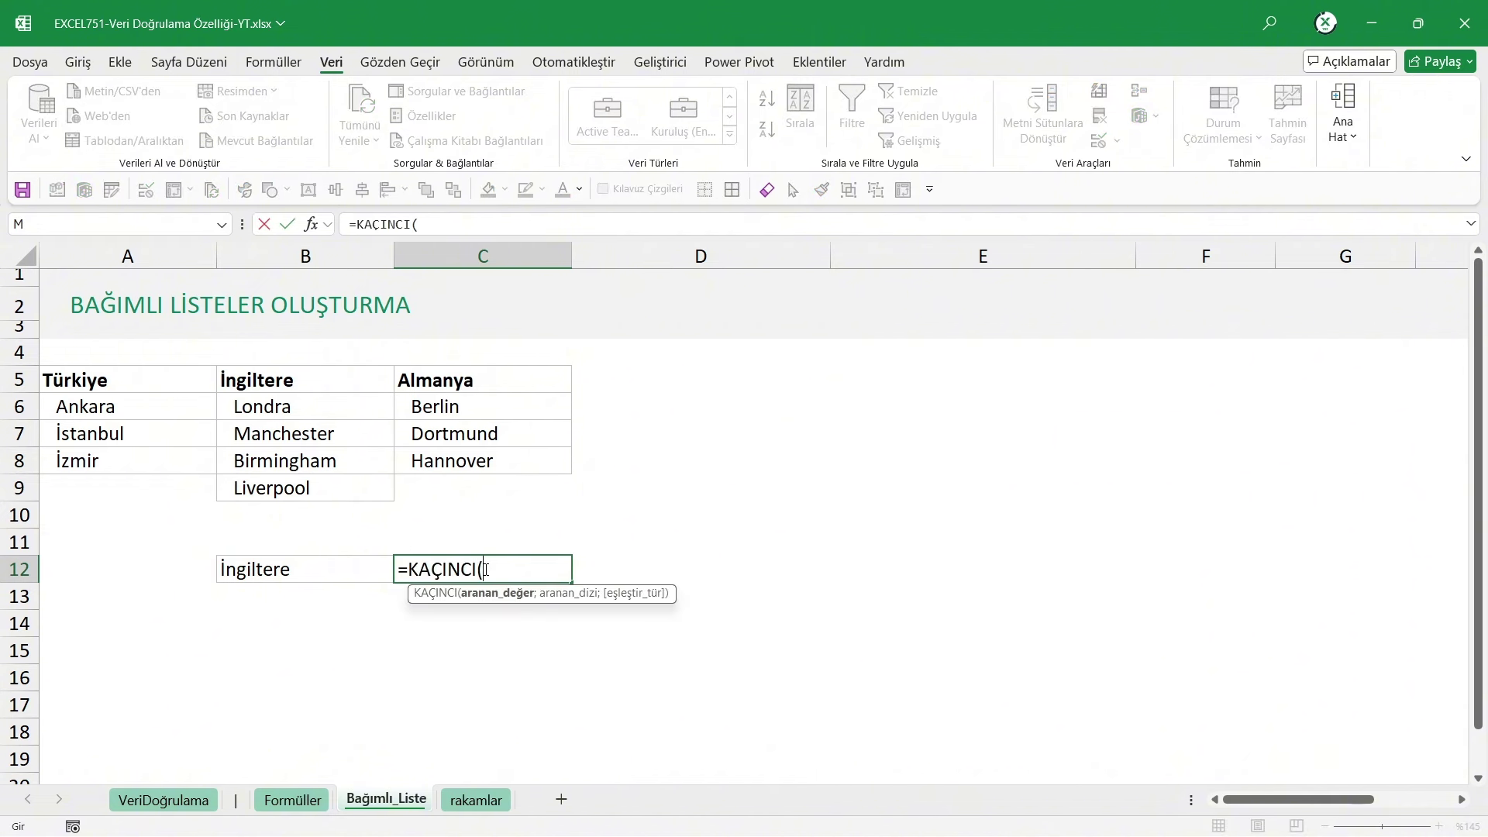
click(304, 565)
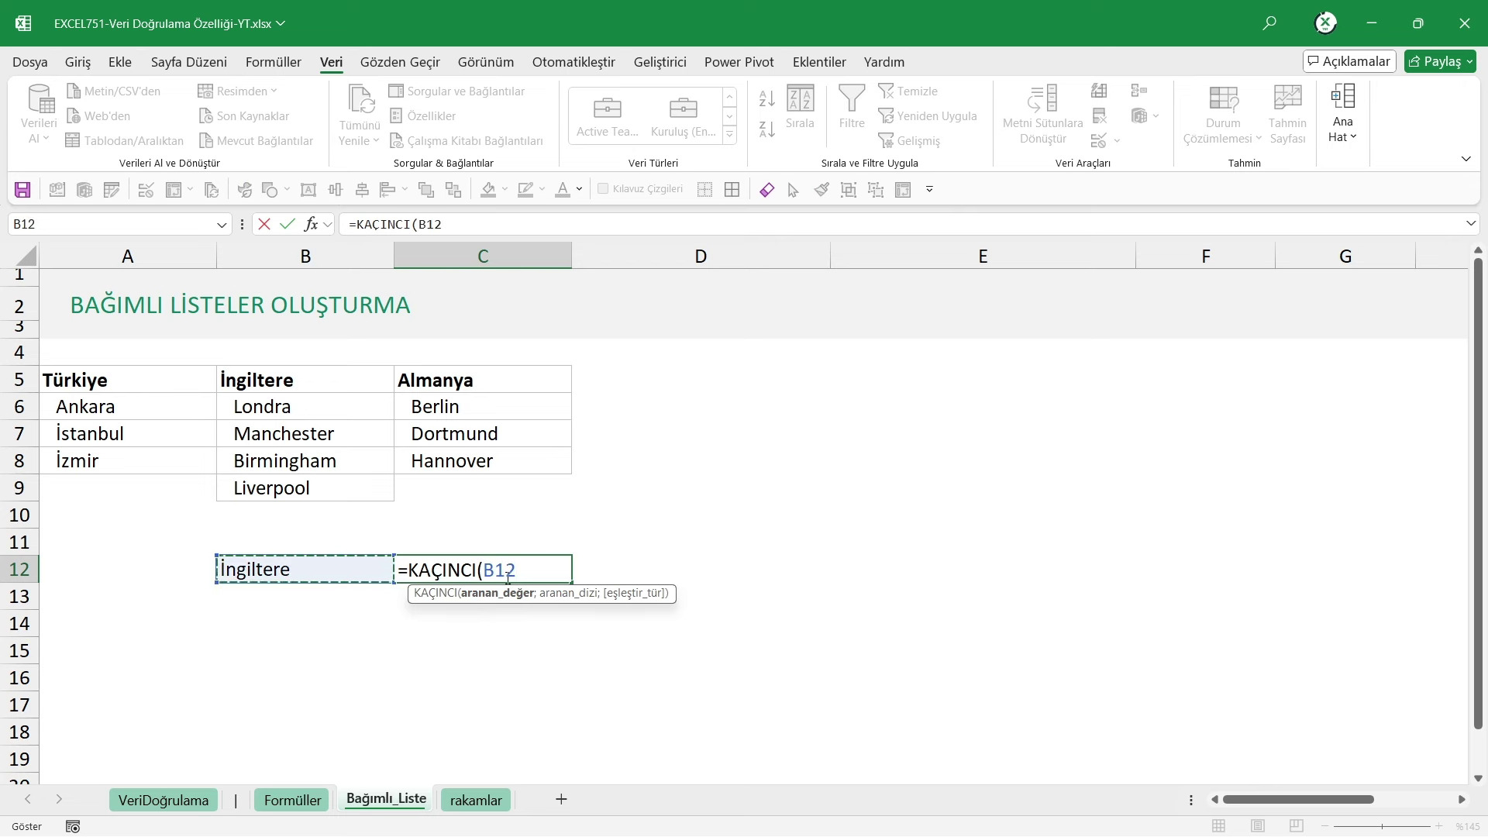
text(;)
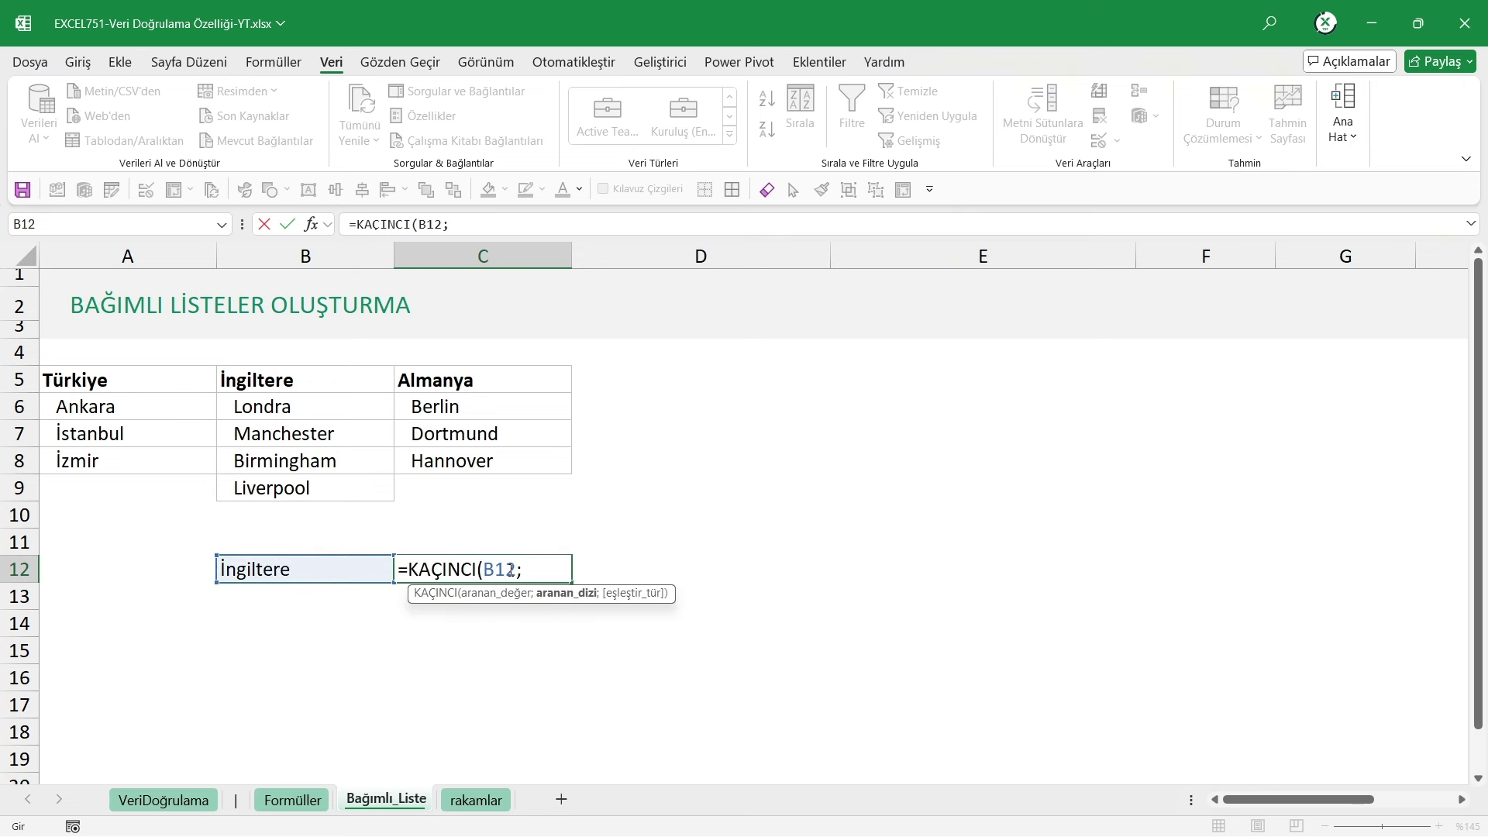
click(17, 379)
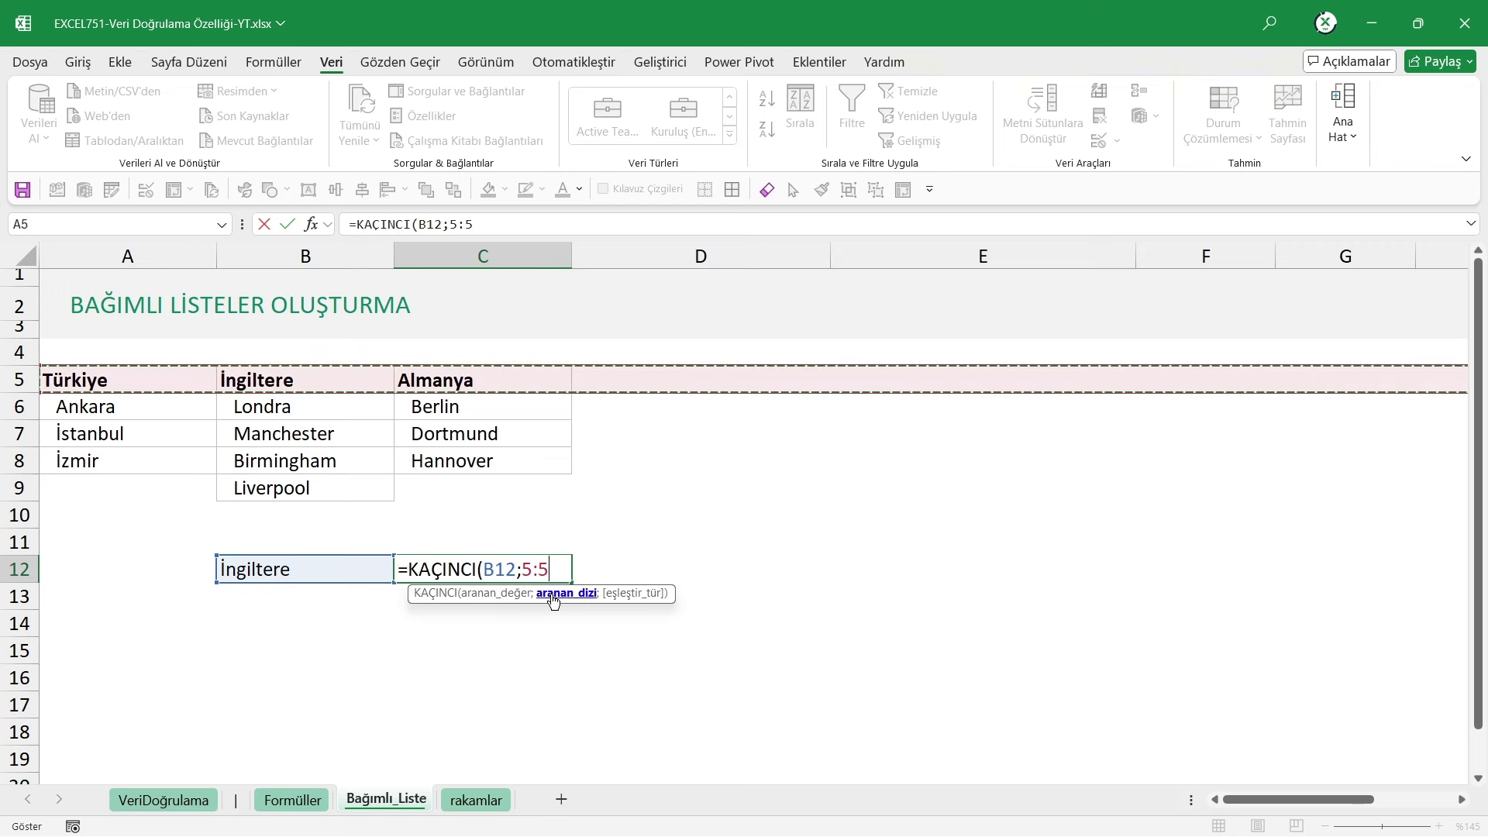
double_click(527, 570)
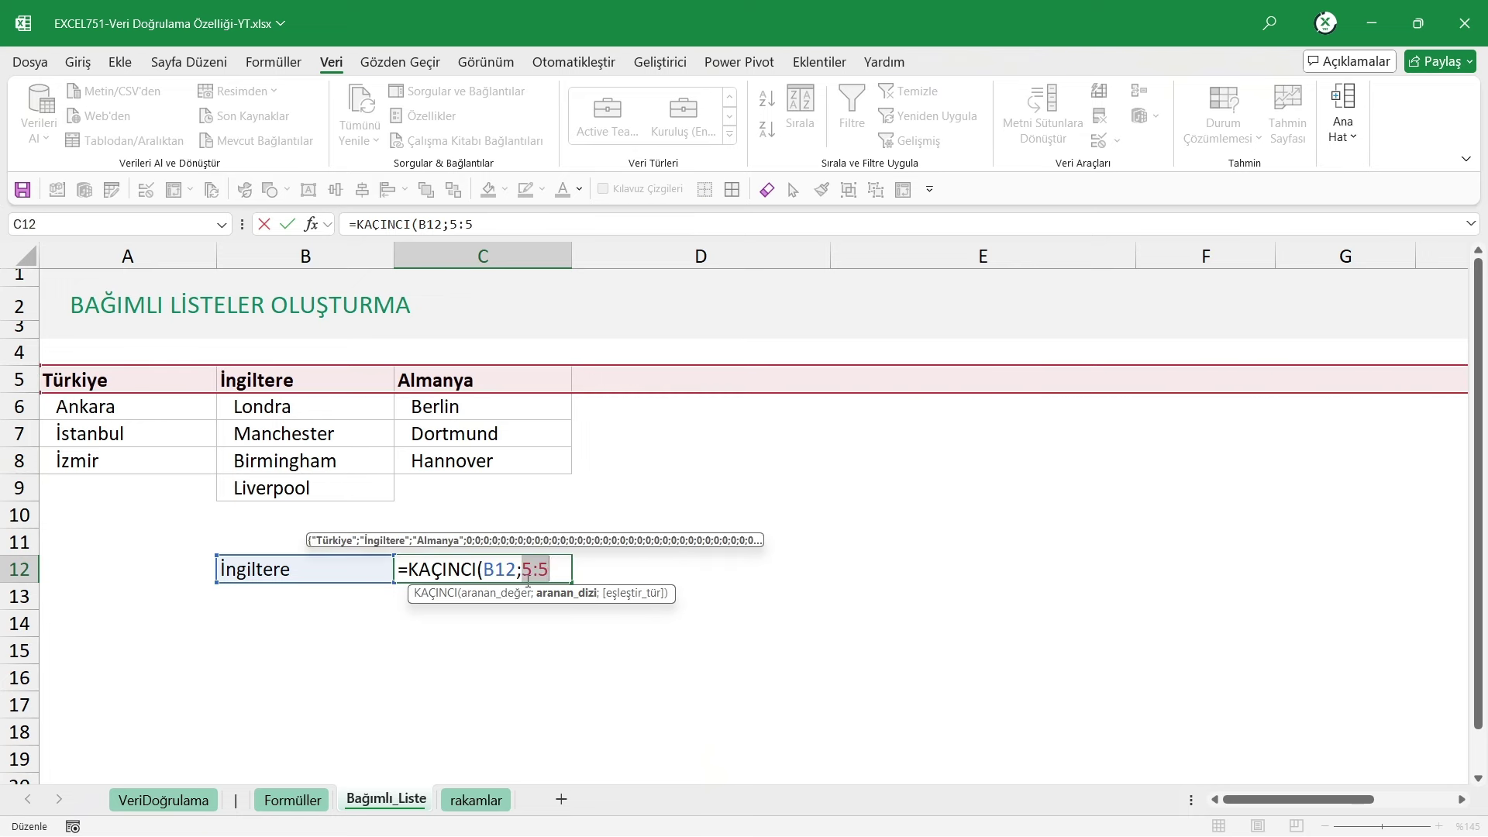
key(BackSpace)
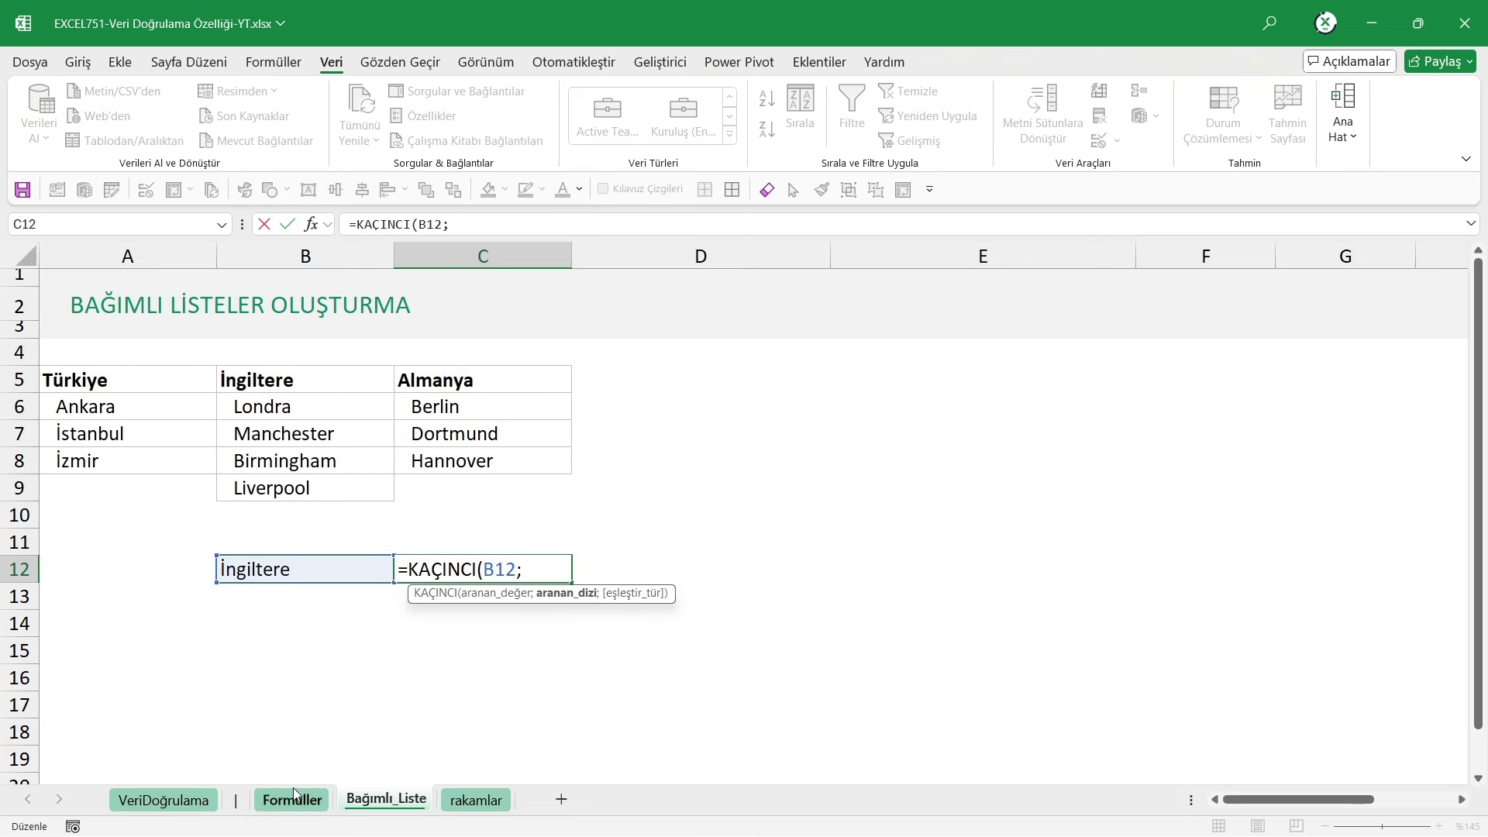
click(292, 800)
click(386, 800)
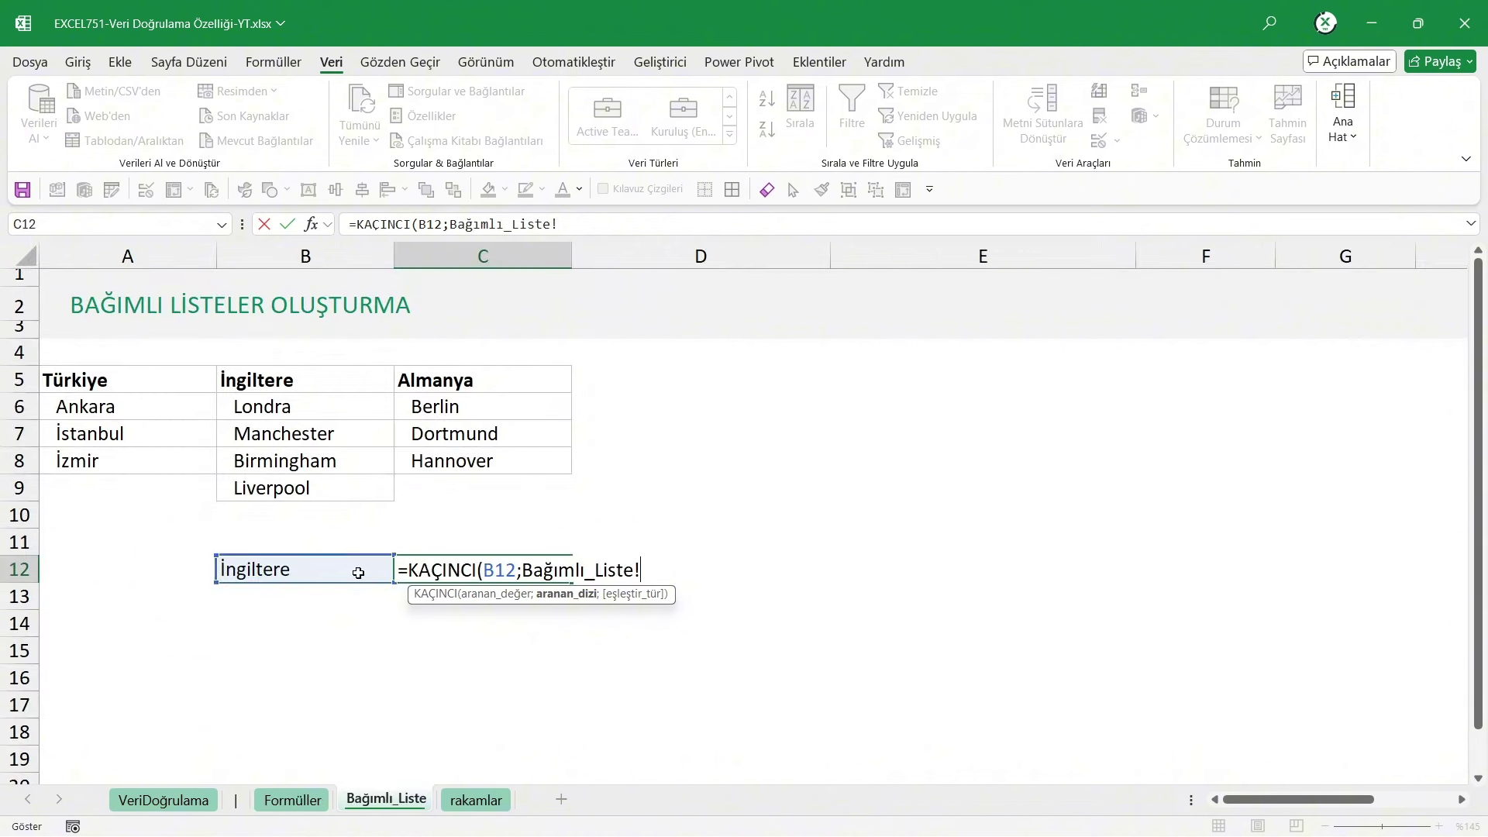
click(17, 379)
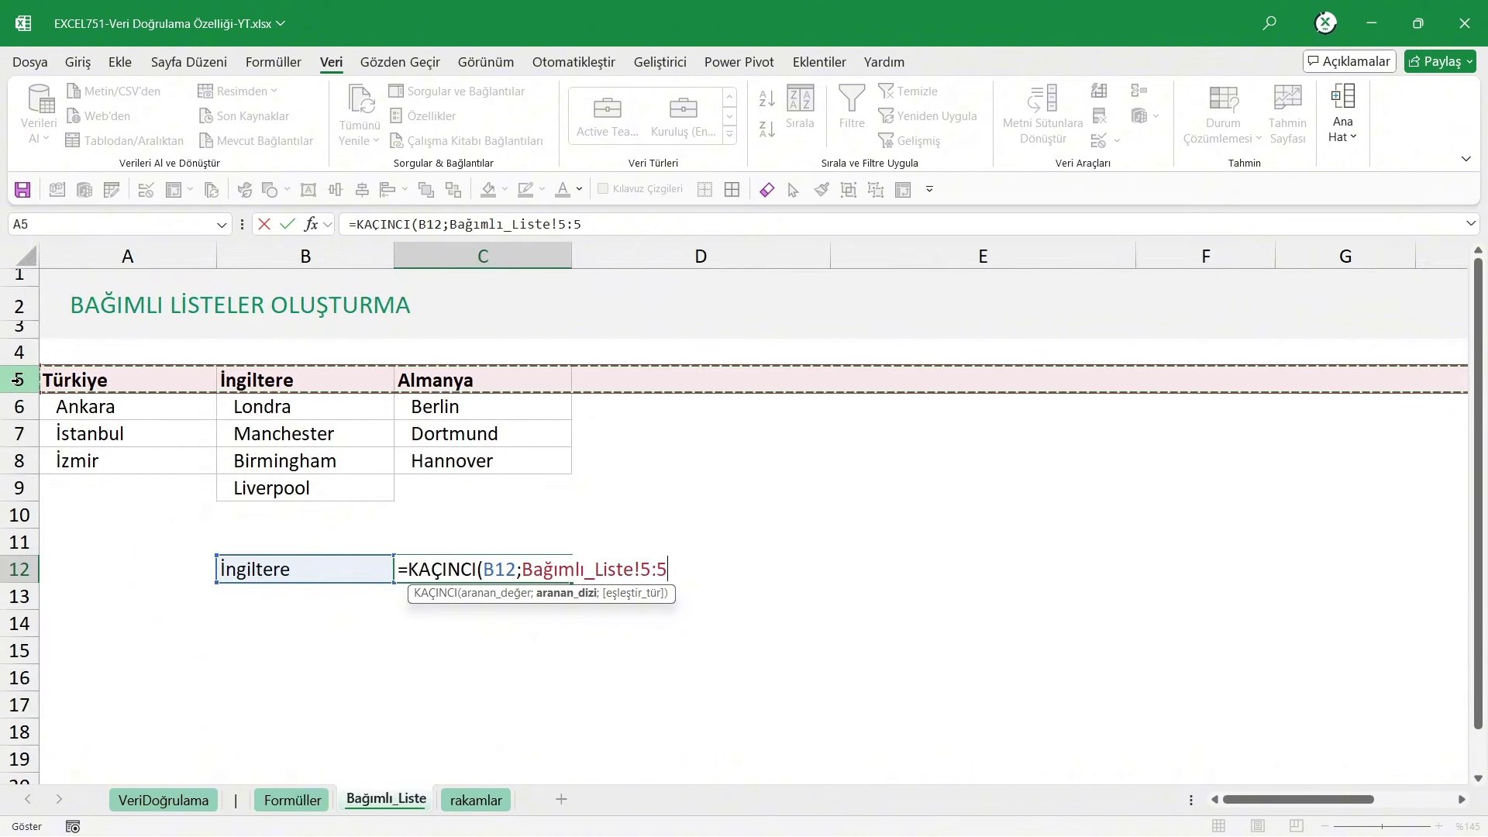
Step: Make the lookup row absolute as Bağımlı_Liste!$5:$5 and finish with ;0), returning 2
drag(533, 570, 671, 572)
click(647, 574)
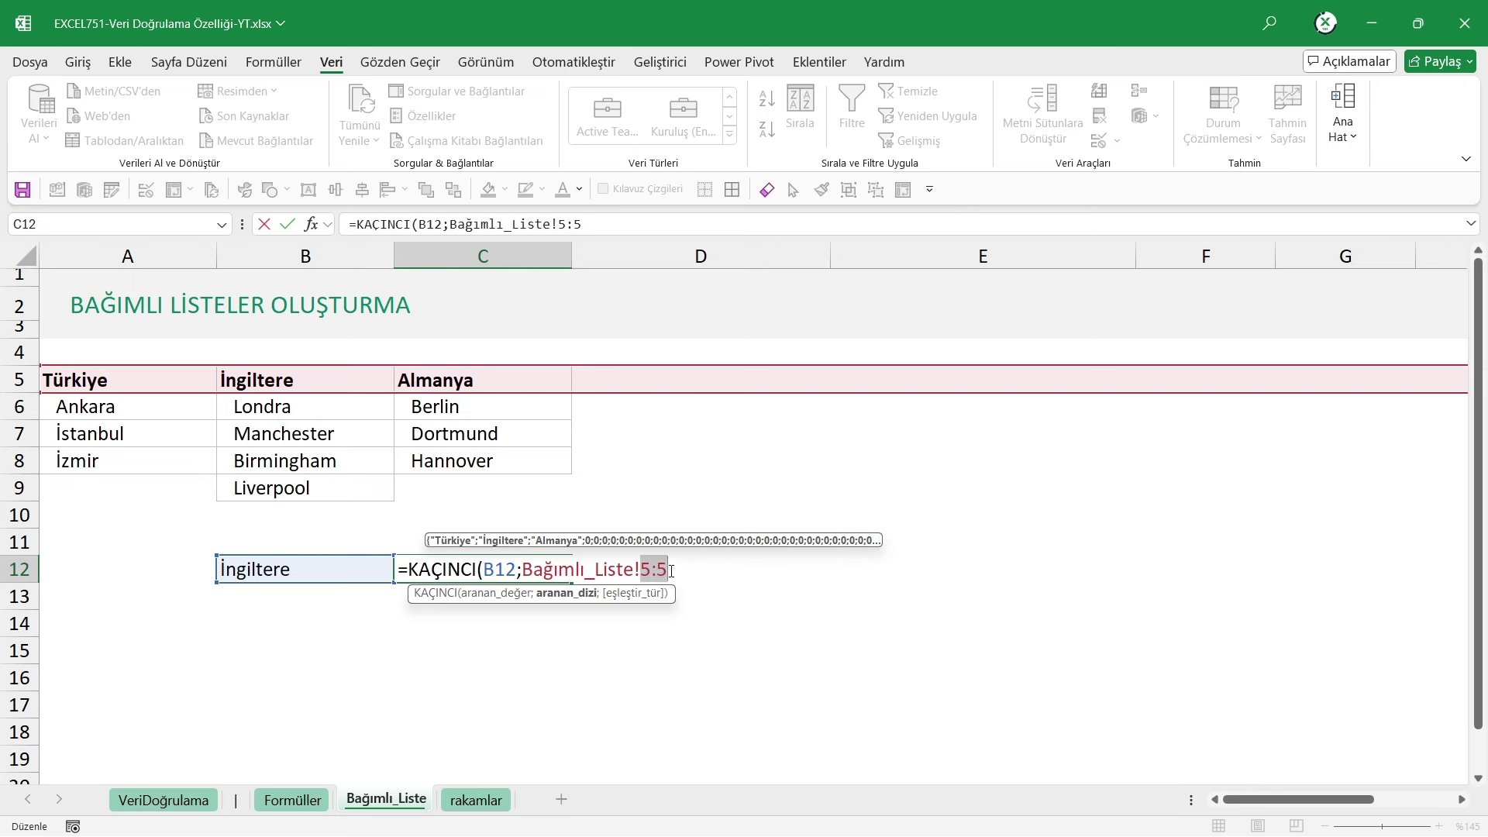
key(F4)
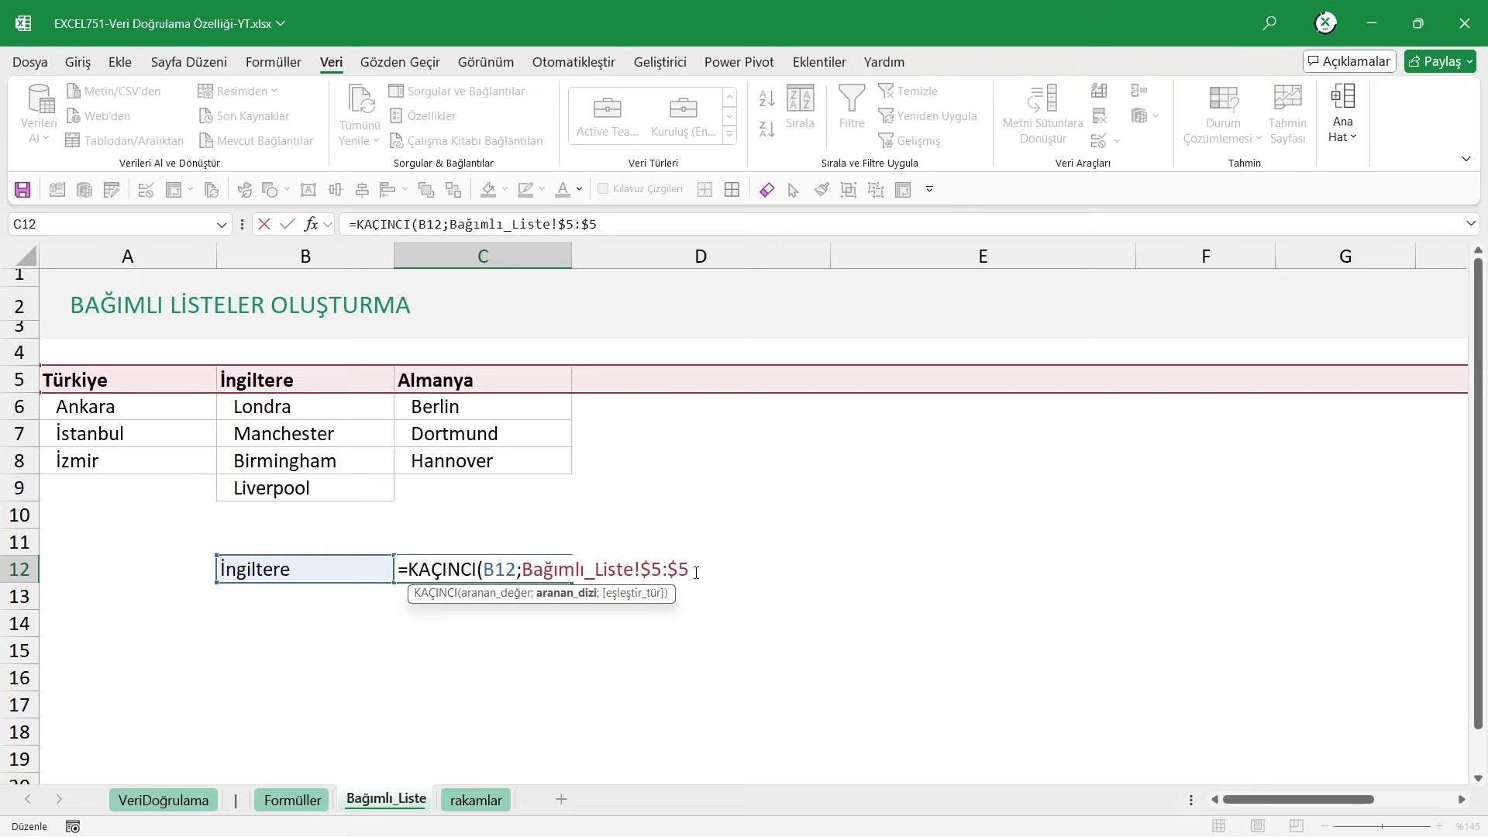
drag(631, 577, 539, 580)
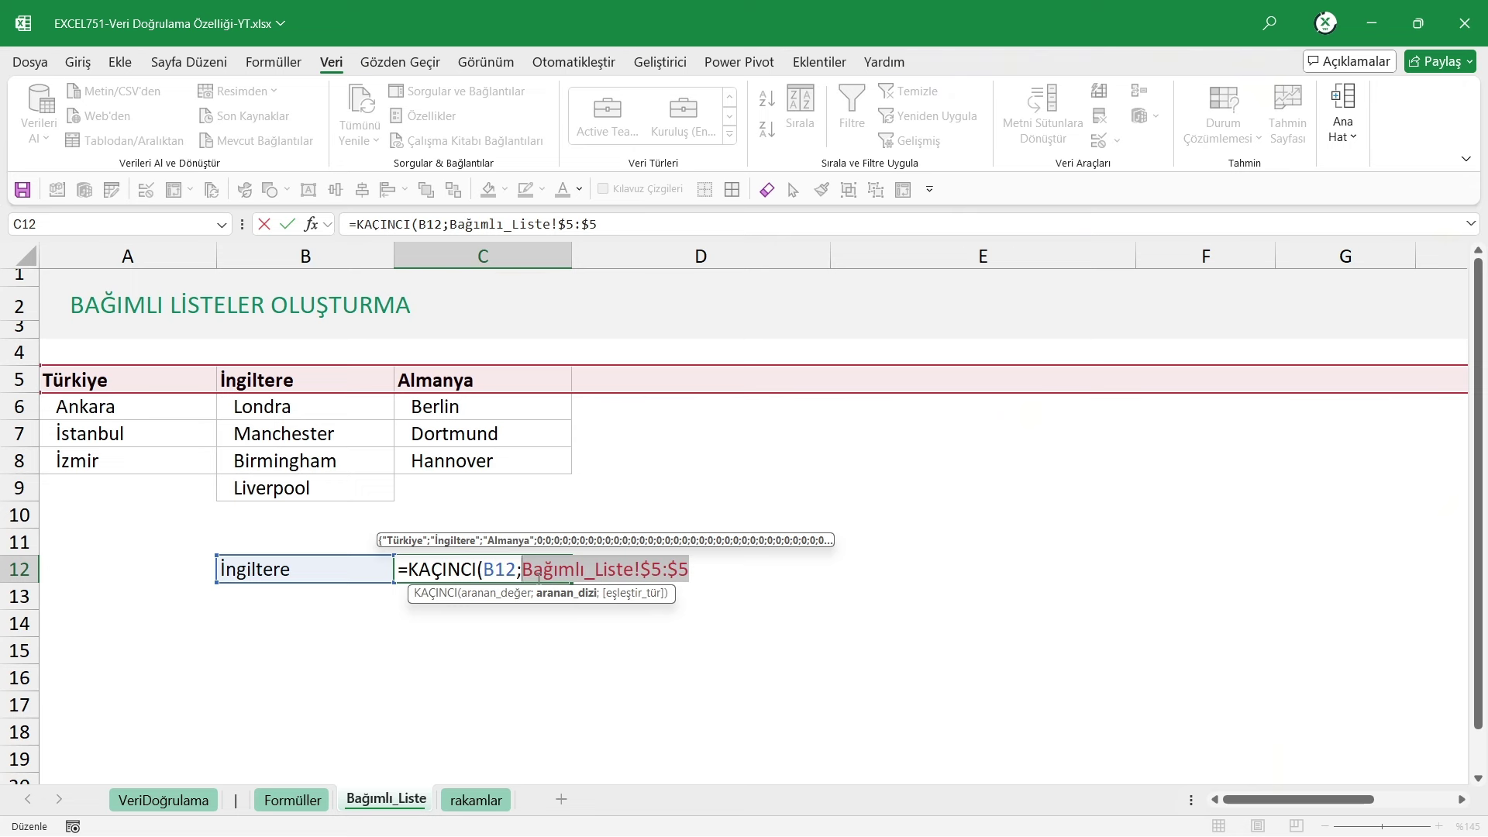
click(700, 569)
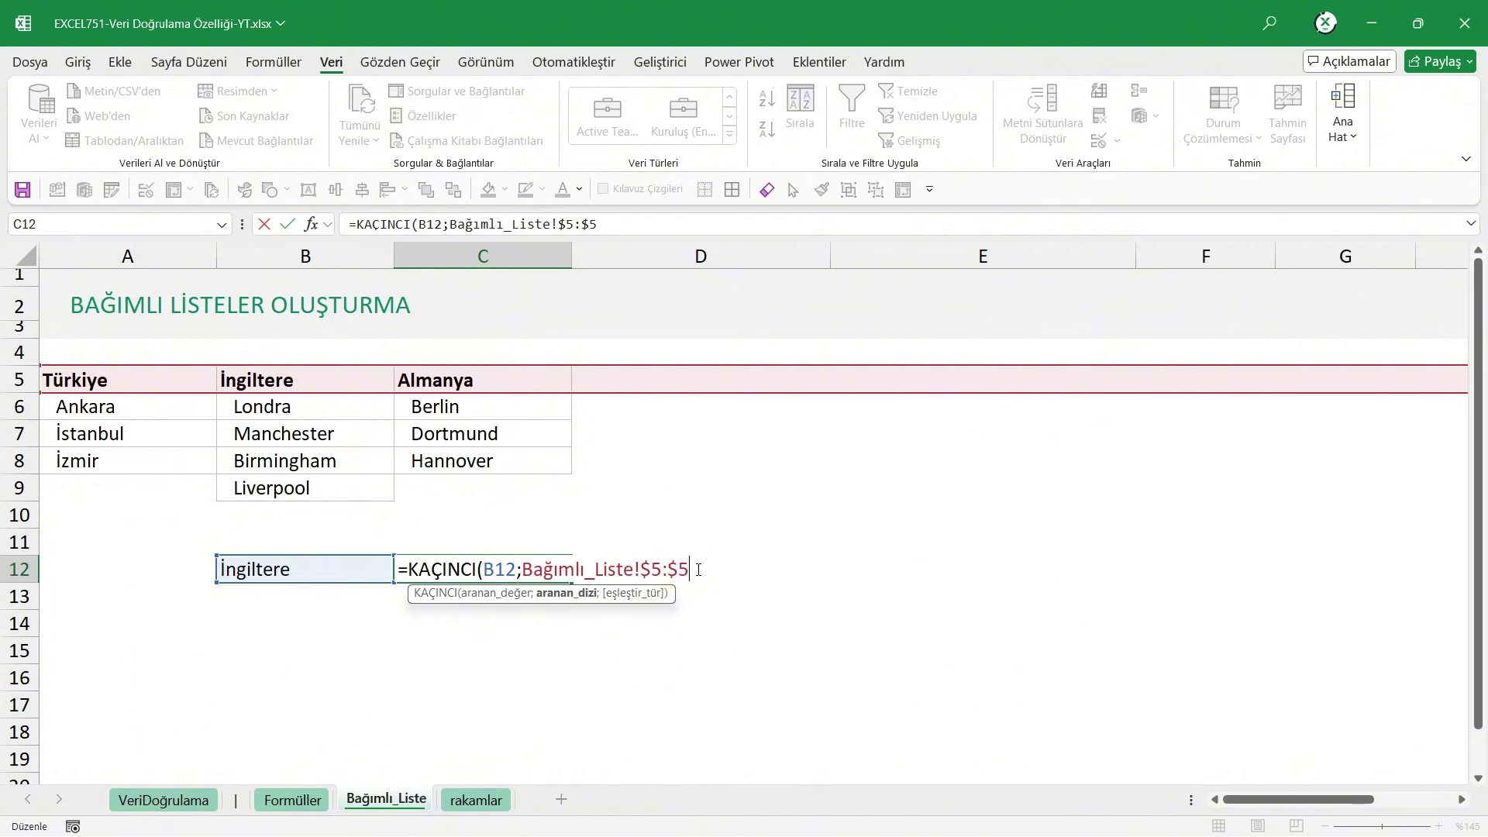
text(;)
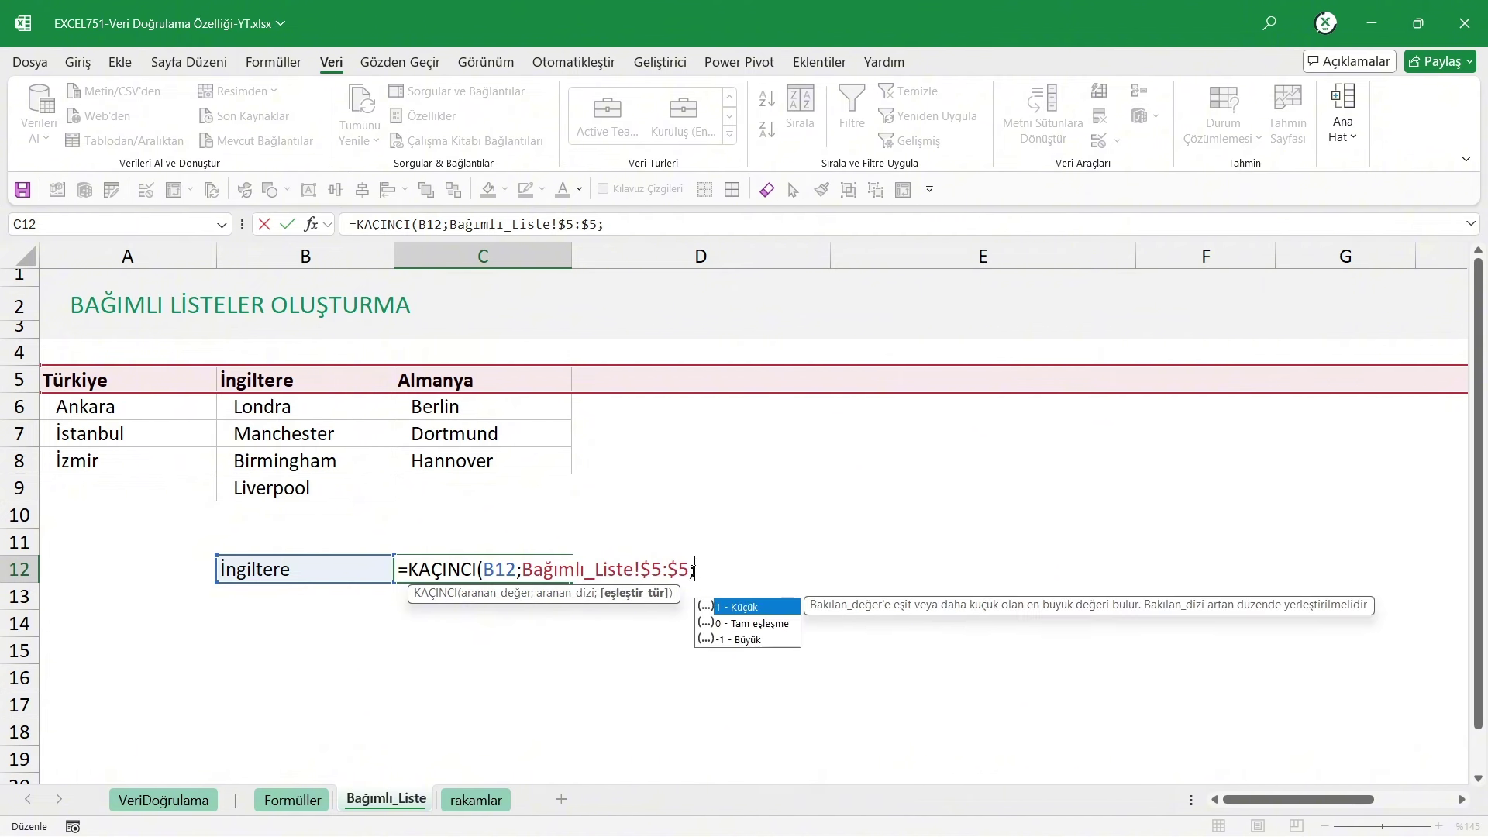
text(0)
text())
key(Return)
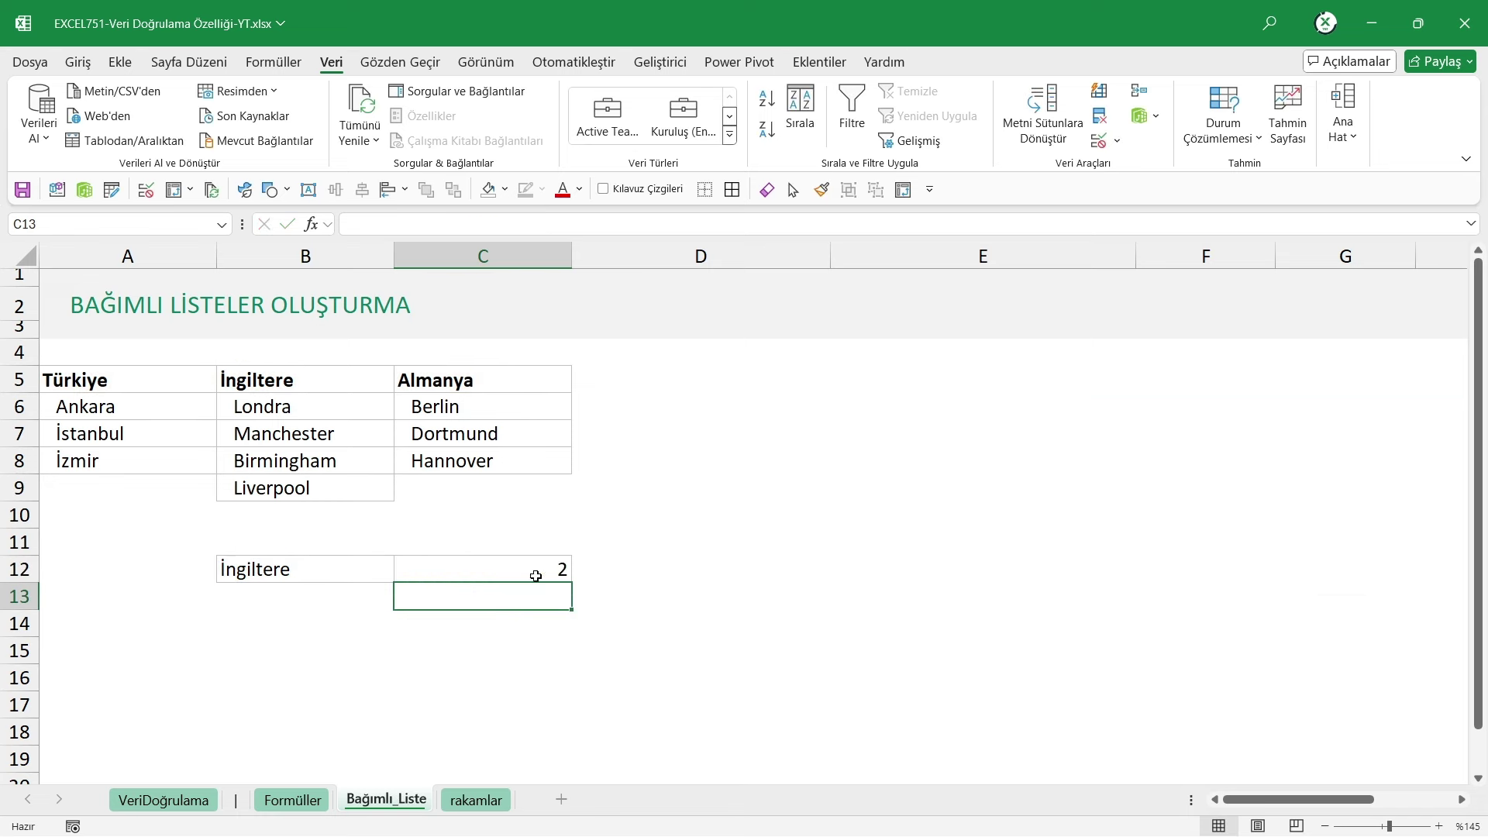
Step: Check the row 5 country headers and the Londra and Manchester cells, then reopen C12's formula
click(337, 560)
mouse_move(165, 384)
mouse_down()
mouse_move(1085, 444)
mouse_move(1153, 385)
mouse_up()
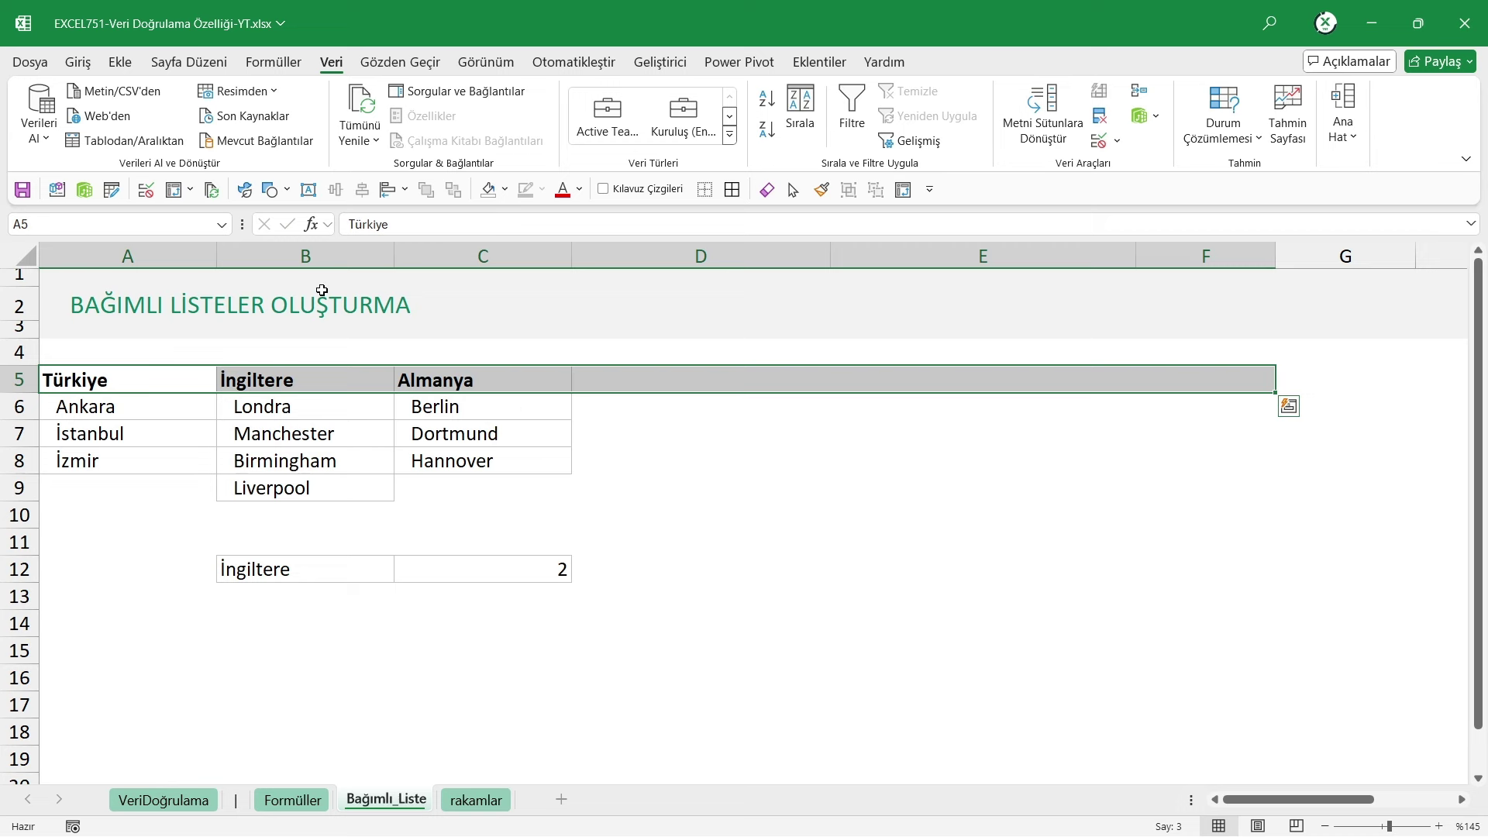
click(321, 250)
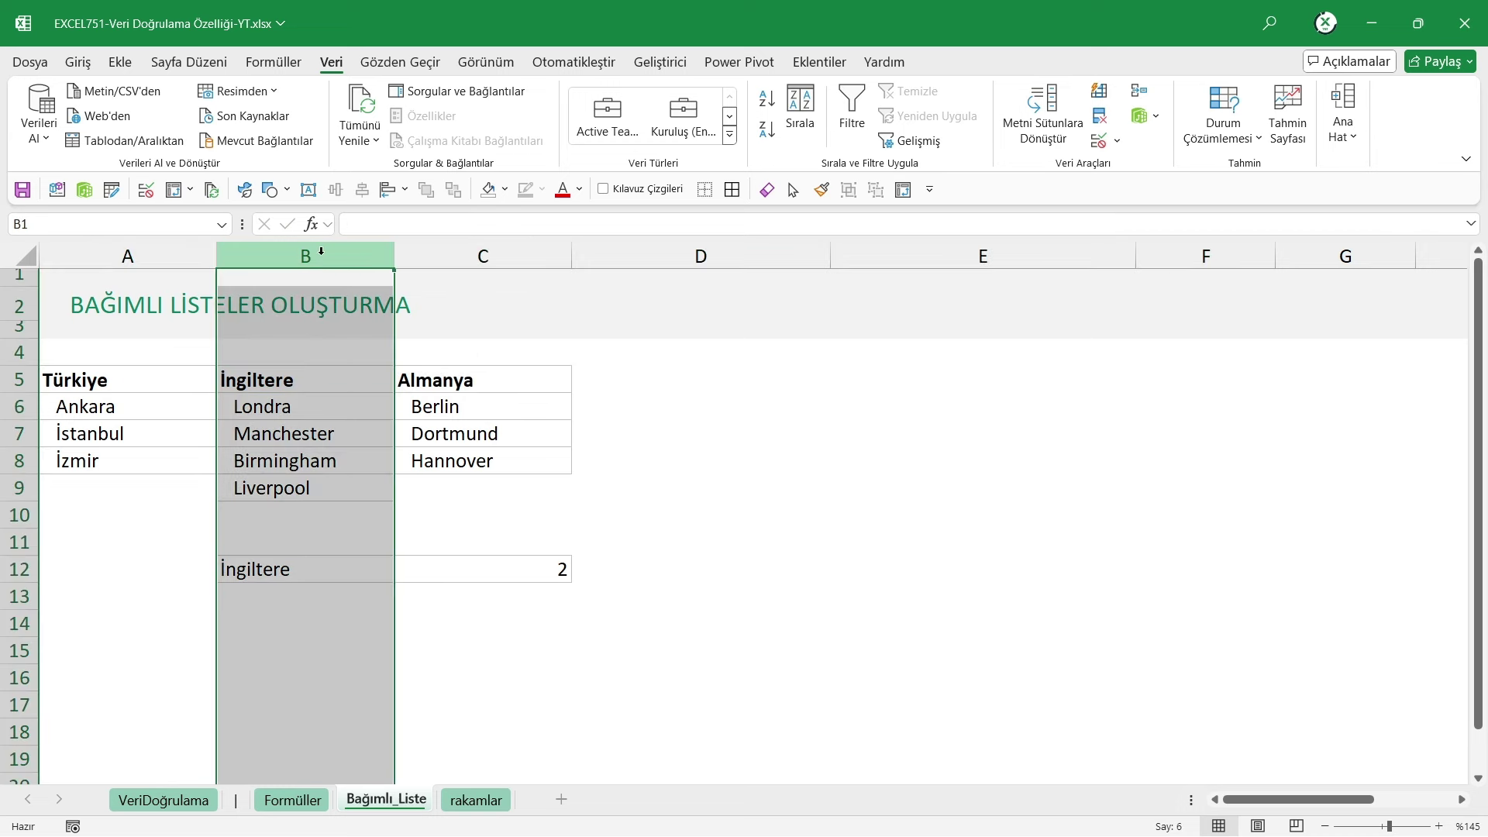
click(288, 432)
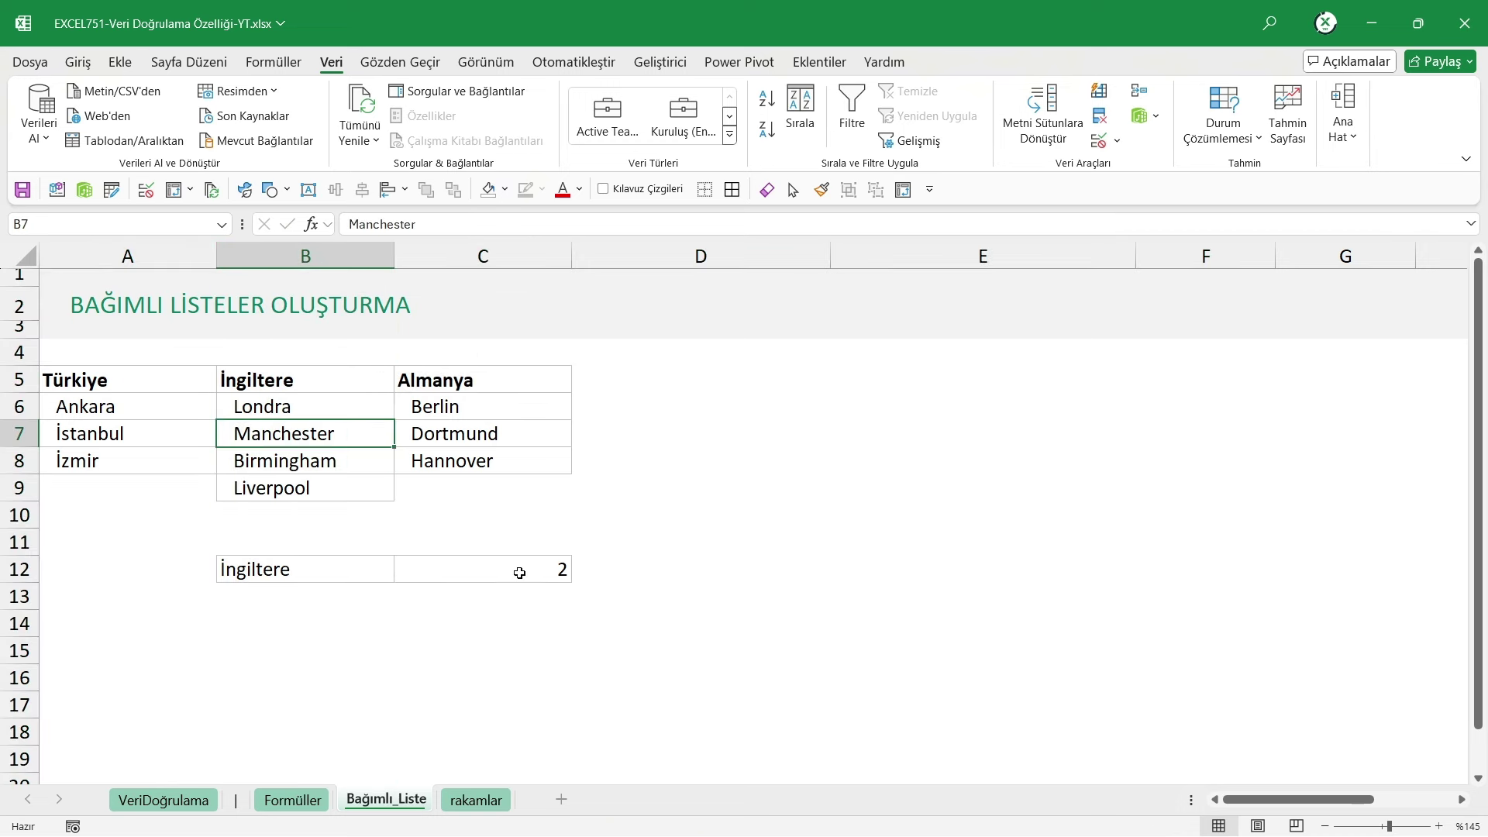
click(275, 399)
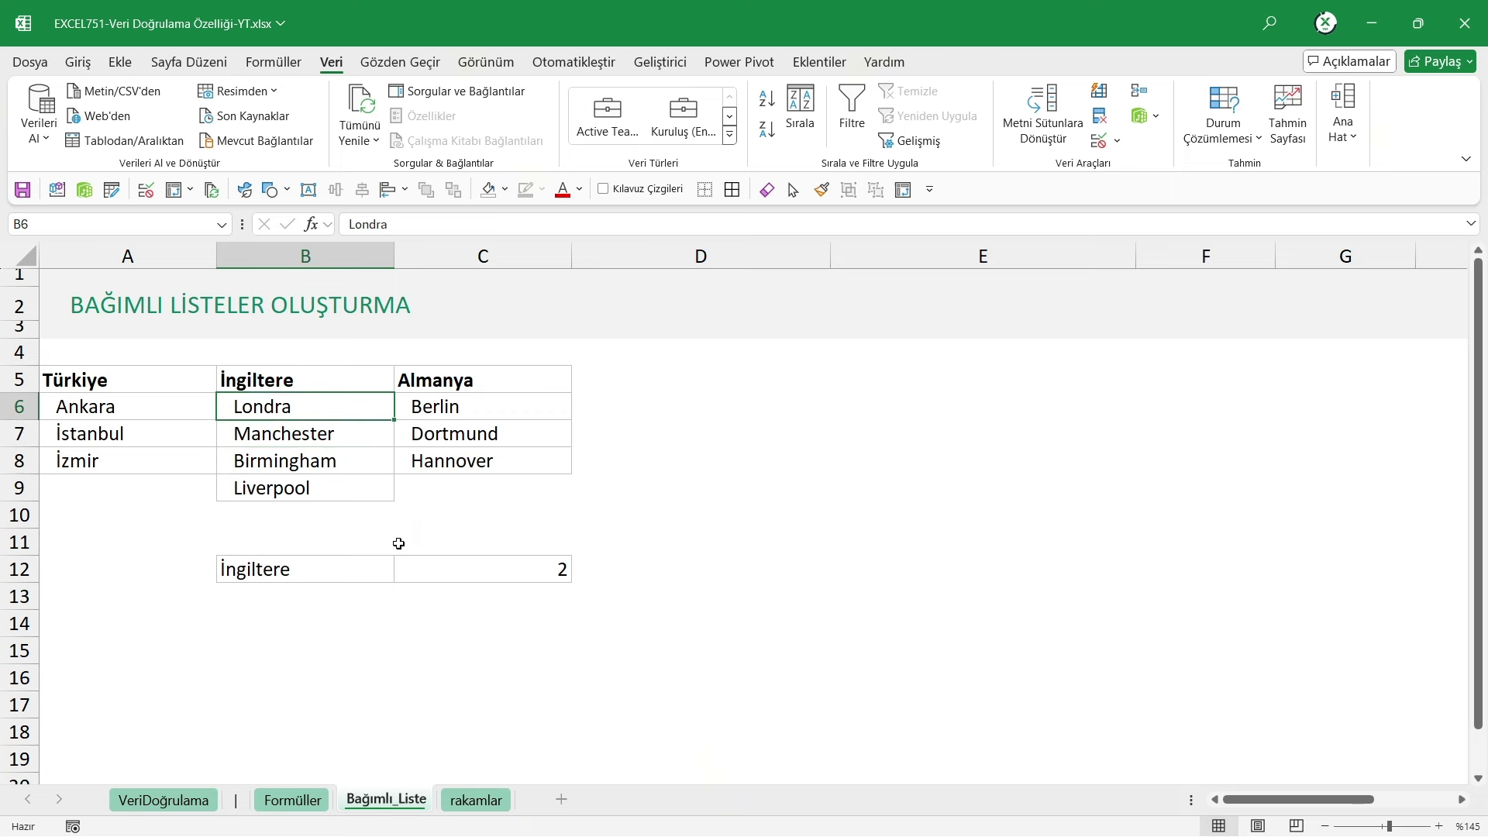
double_click(473, 570)
Step: Insert KAYDIR( after the equals sign, starting from A5 on the Bağımlı_Liste sheet
click(409, 571)
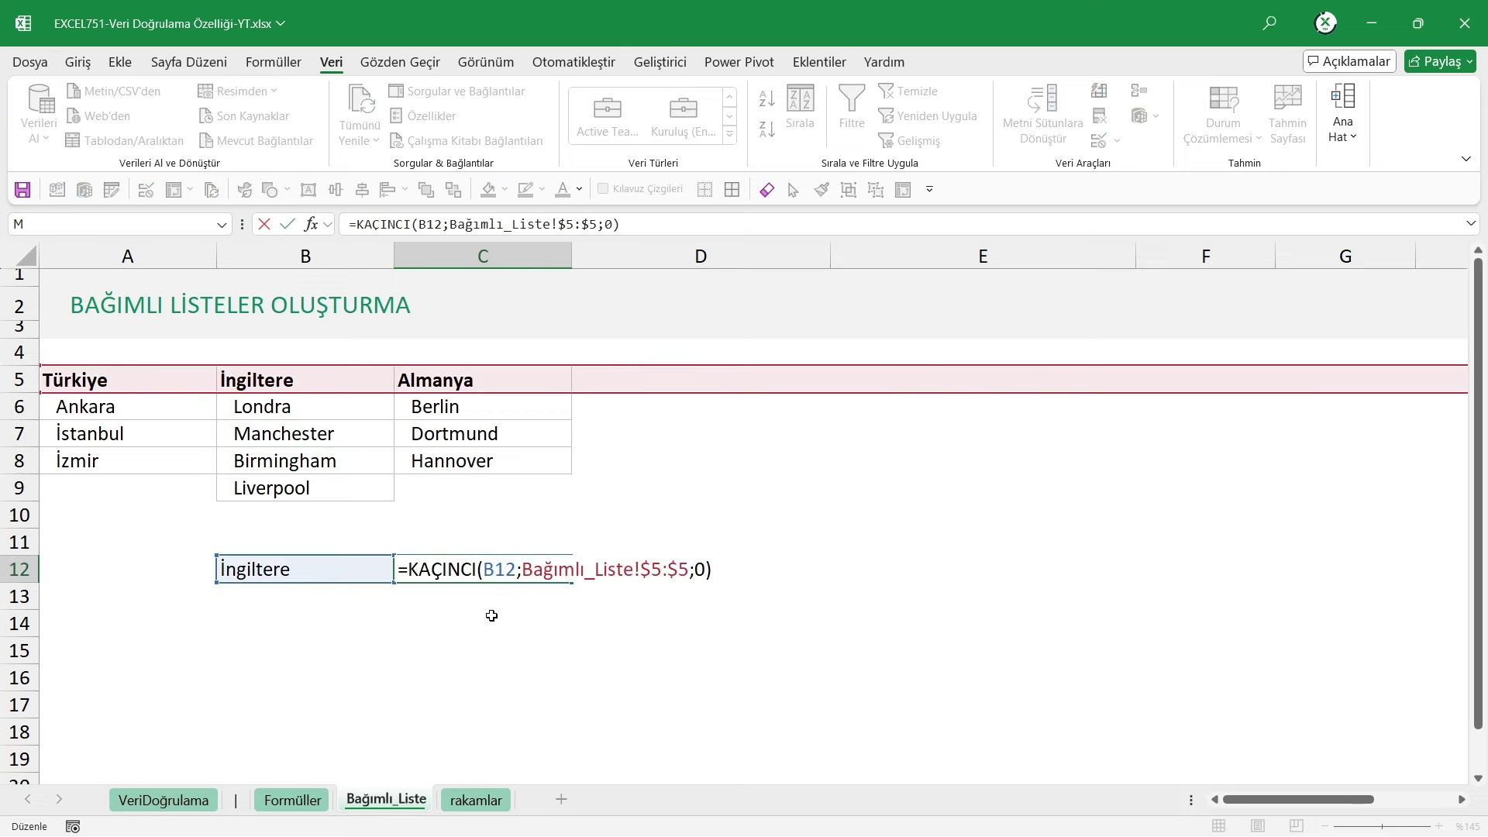
text(KAYDIR()
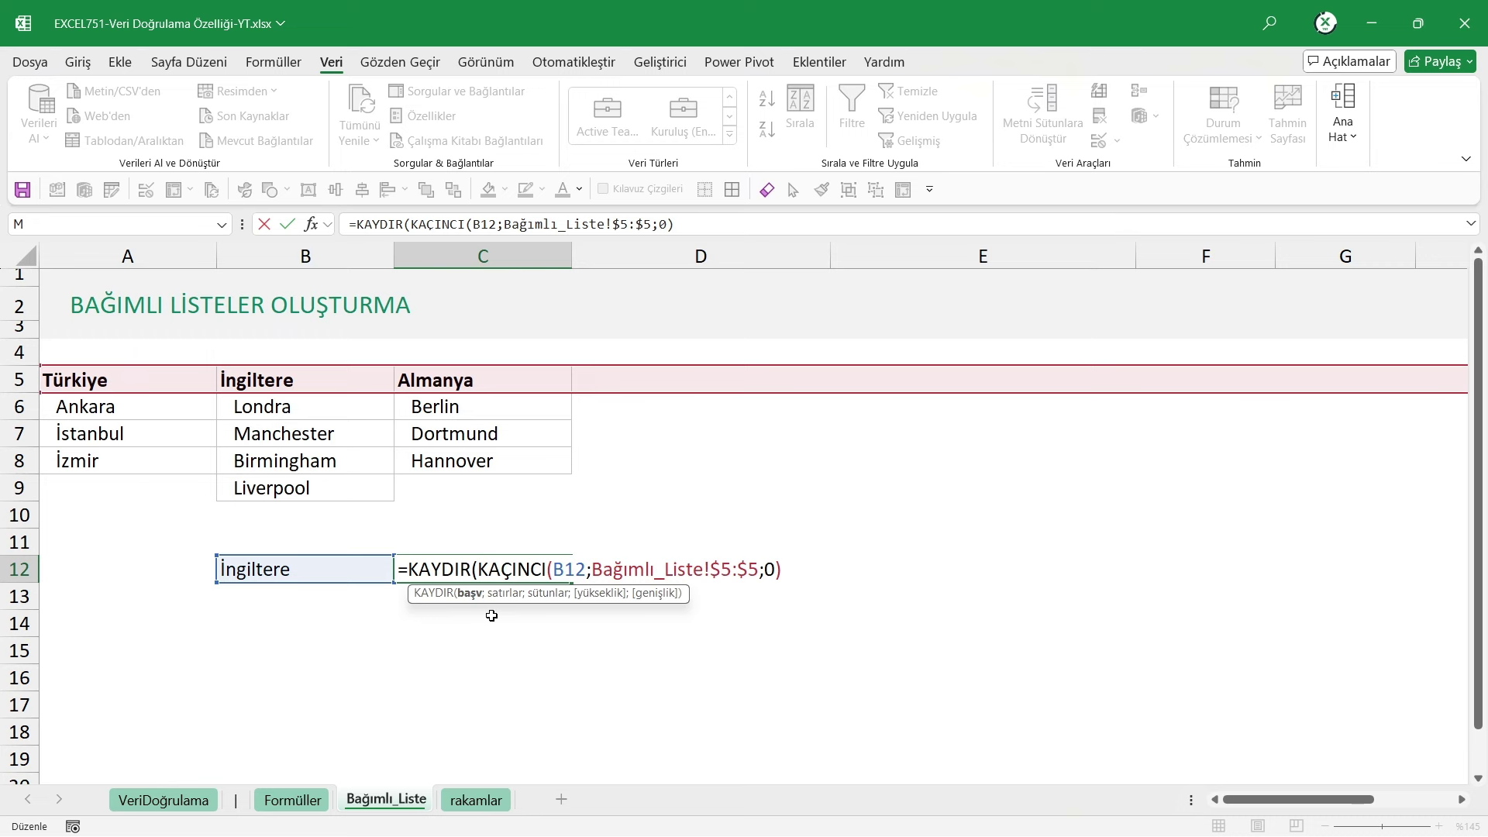
click(133, 383)
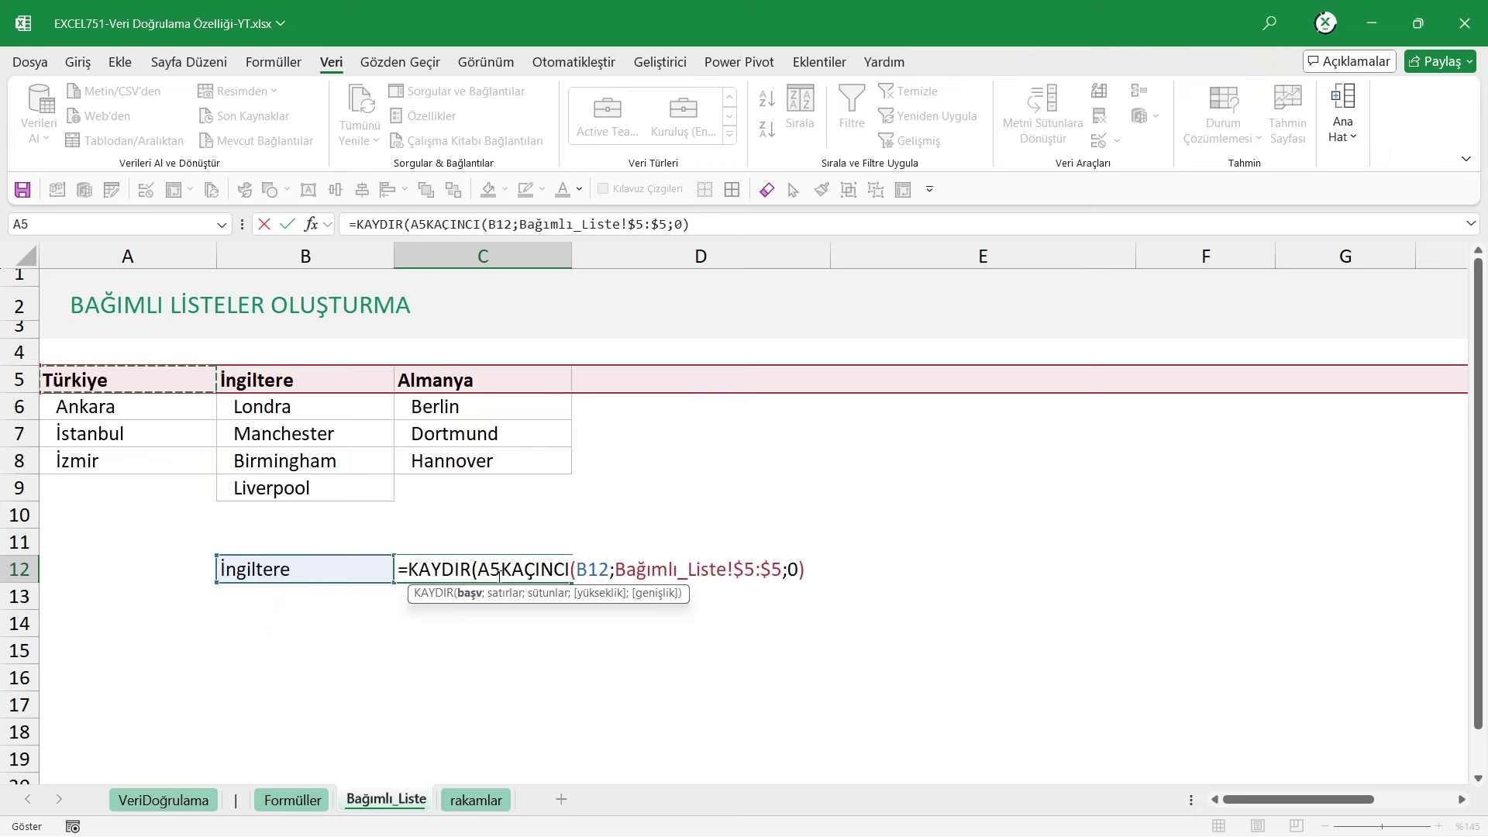
key(BackSpace)
key(BackSpace)
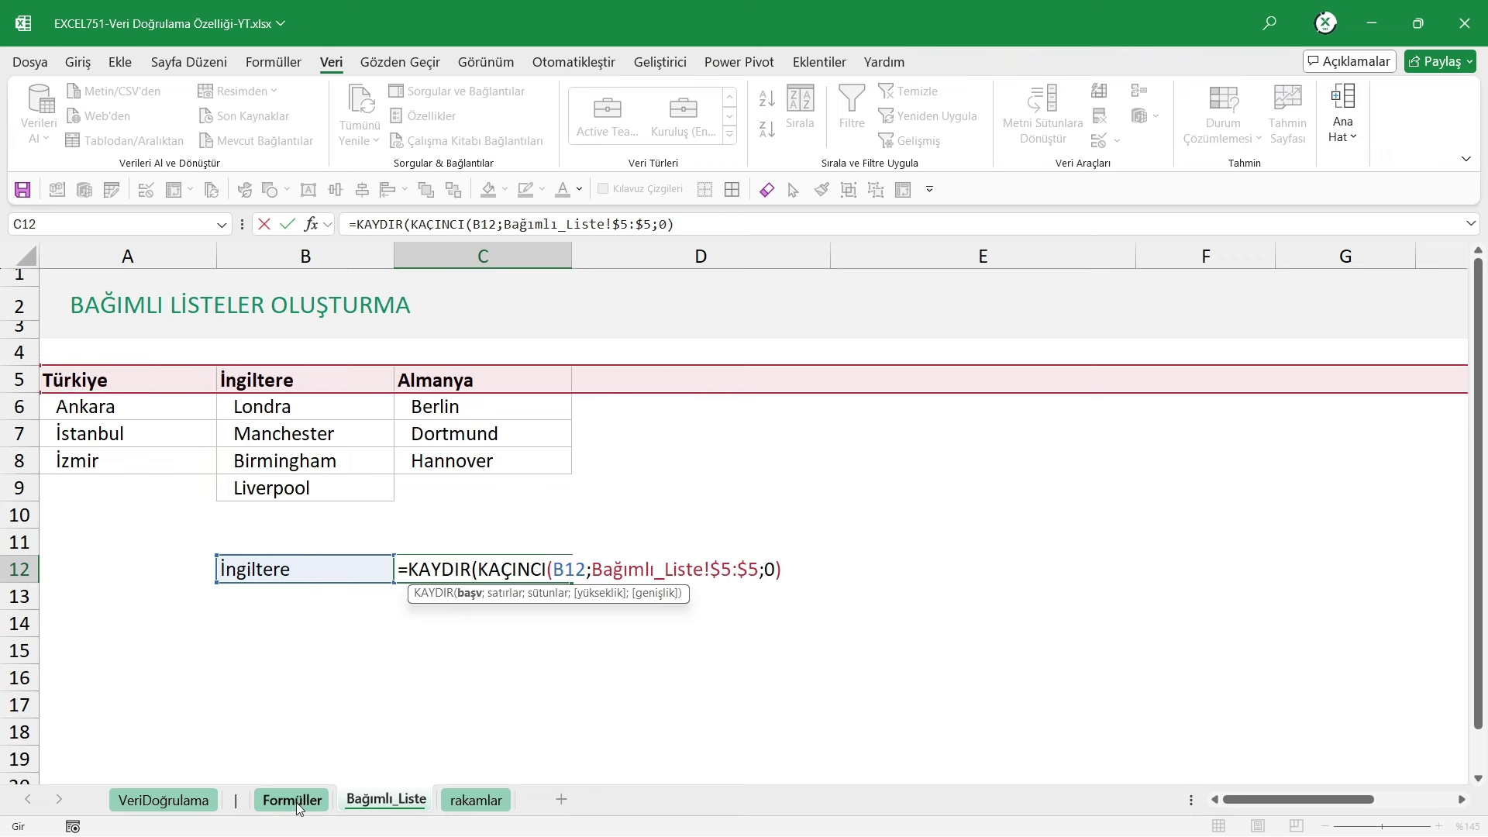
click(298, 808)
click(386, 799)
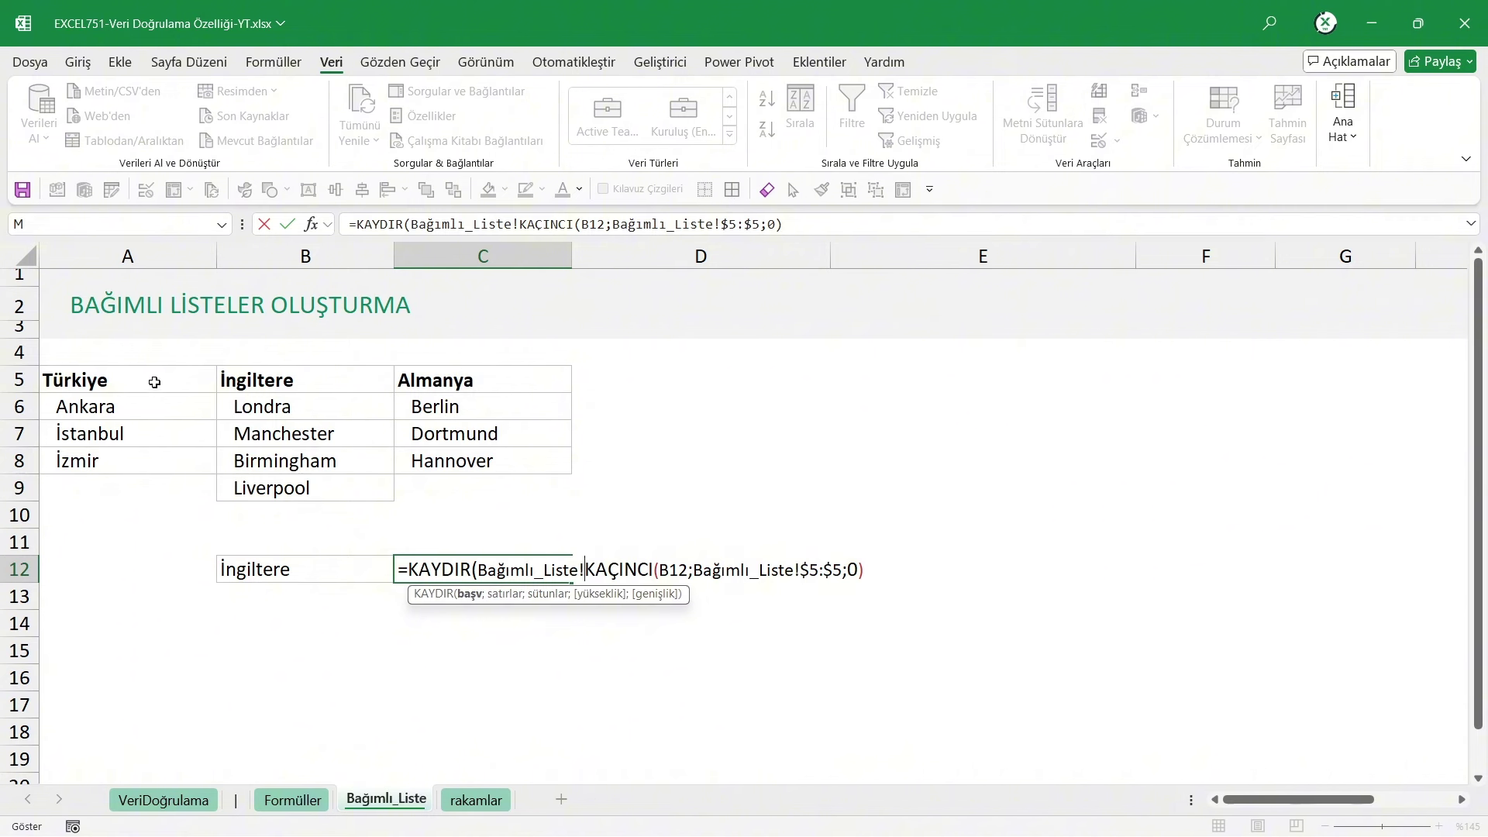
click(155, 382)
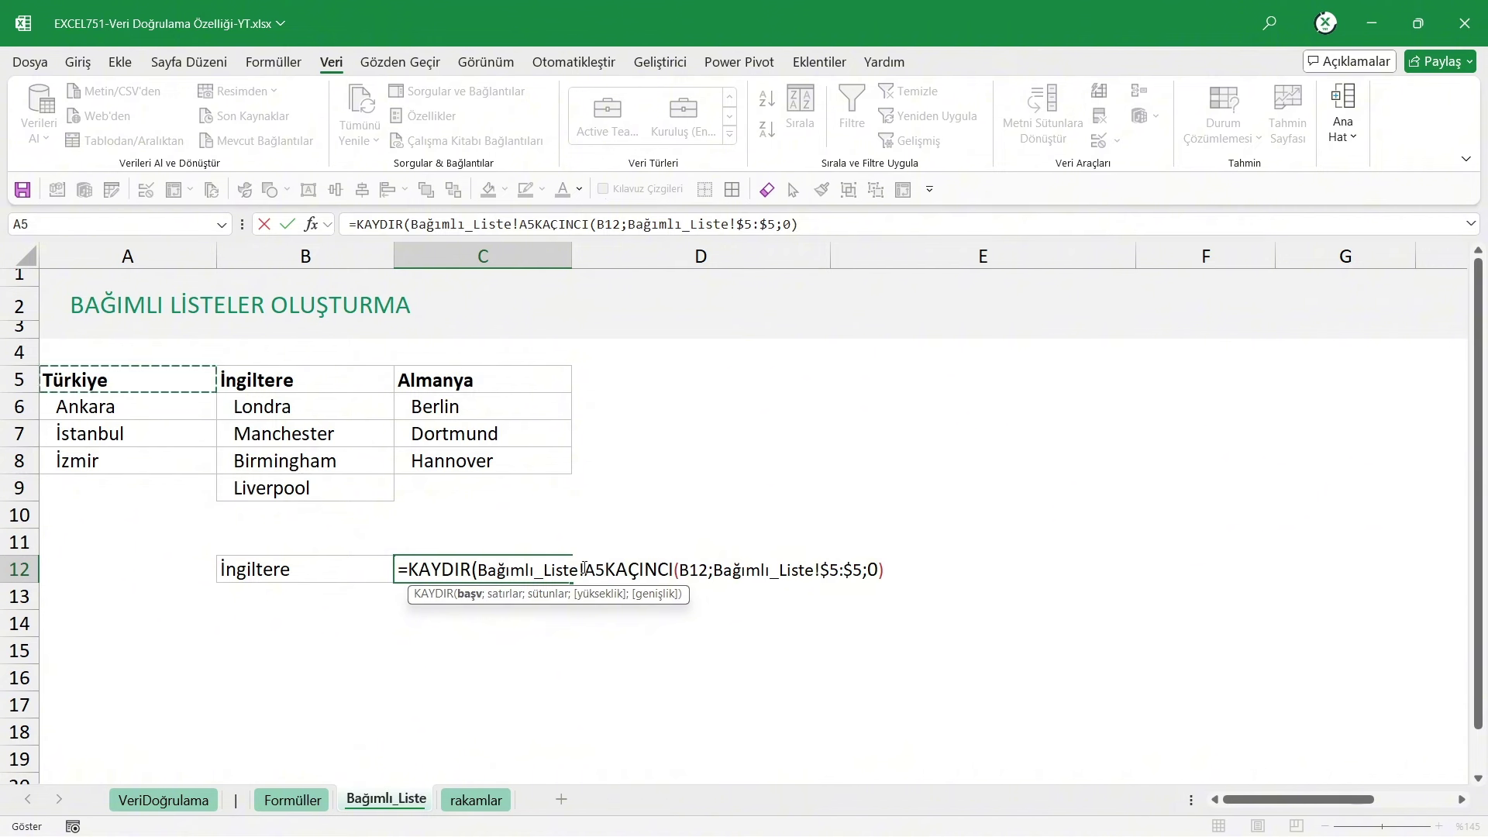
Step: Make the start cell absolute as $A$5 and add the arguments 1 and 100
drag(604, 570, 478, 571)
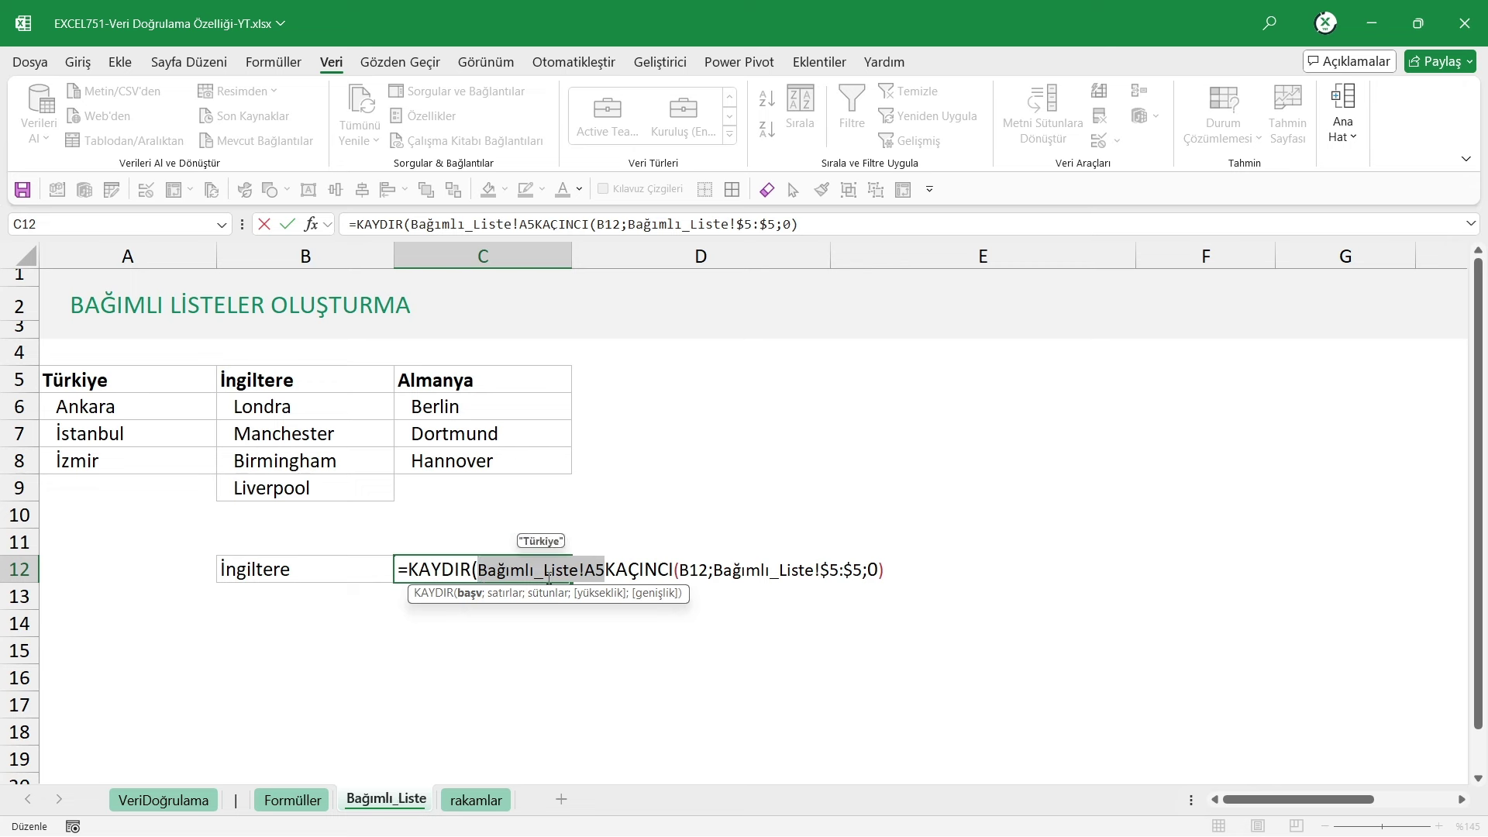
double_click(589, 572)
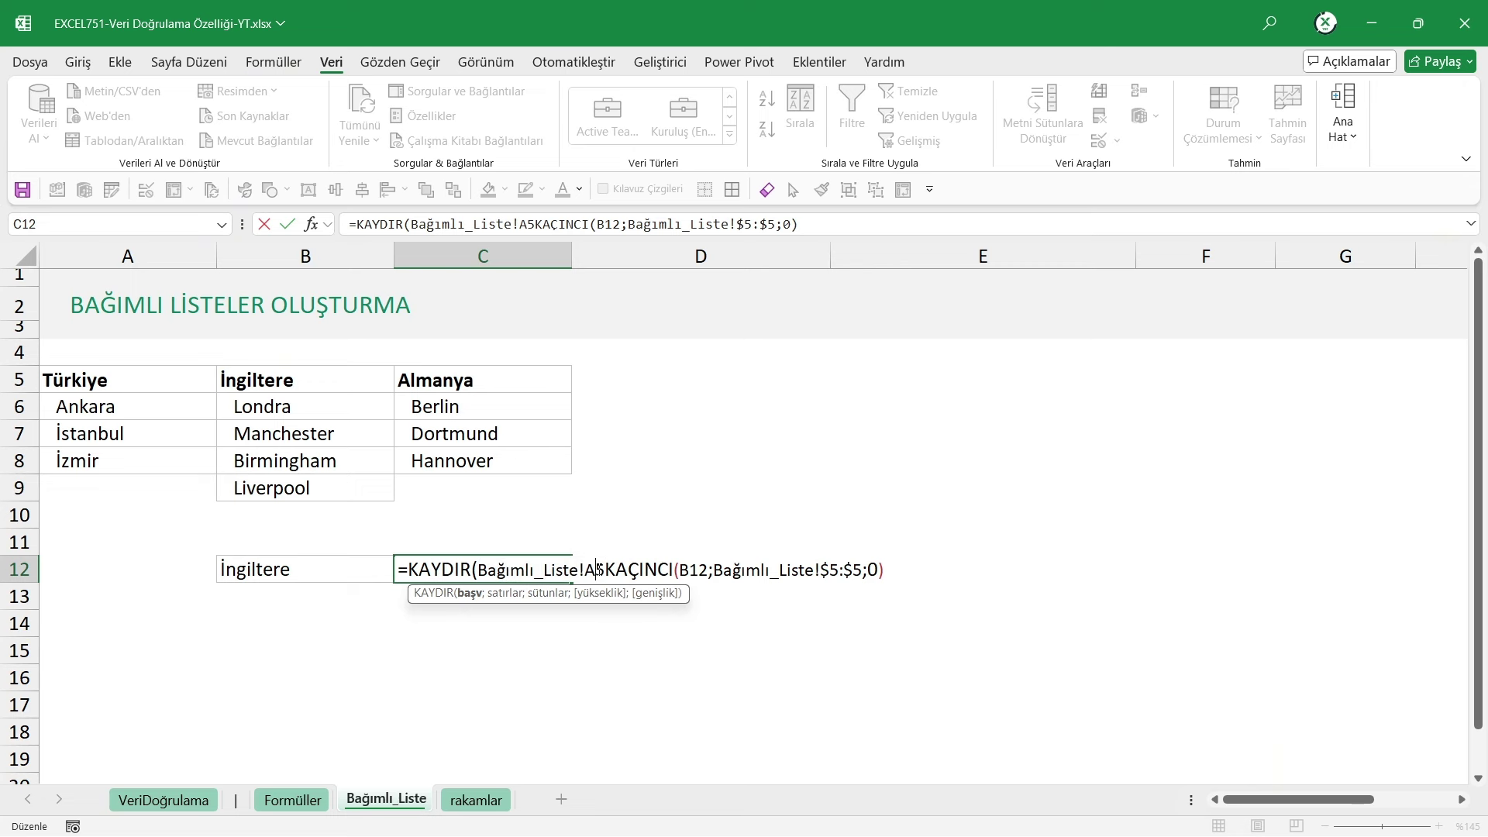
key(F4)
text(;)
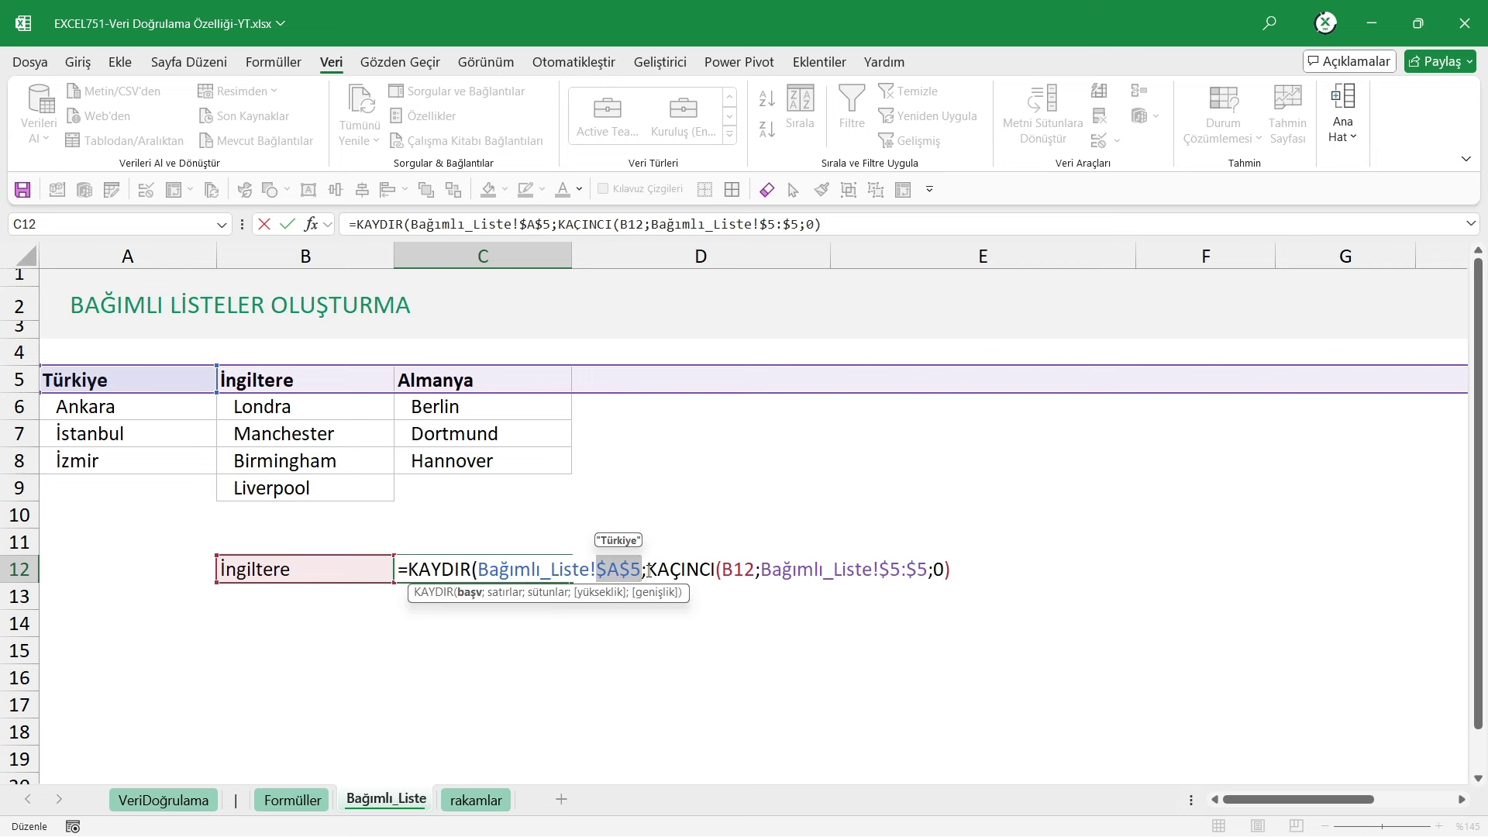
click(647, 572)
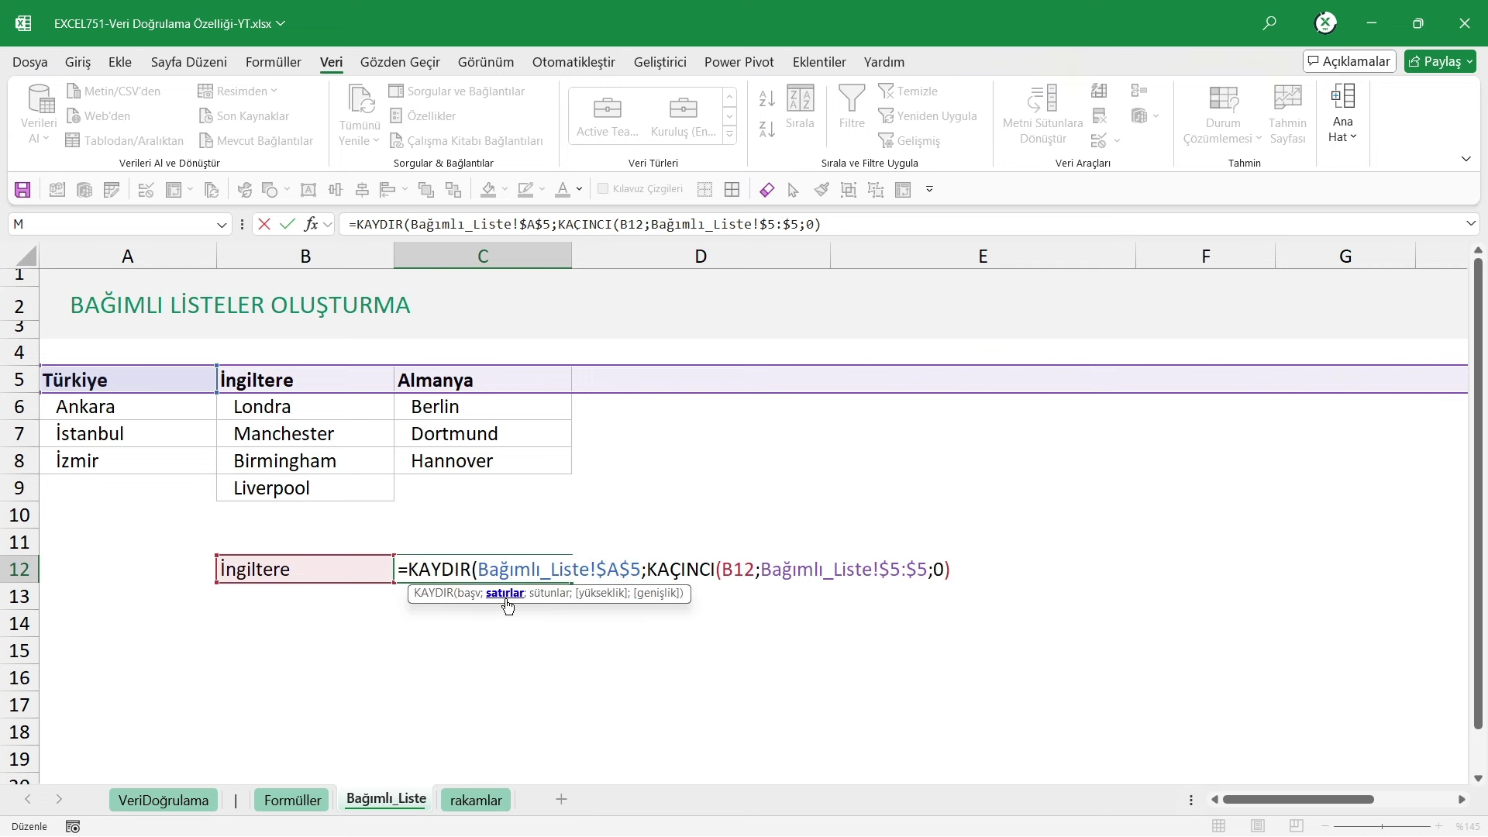
text(1)
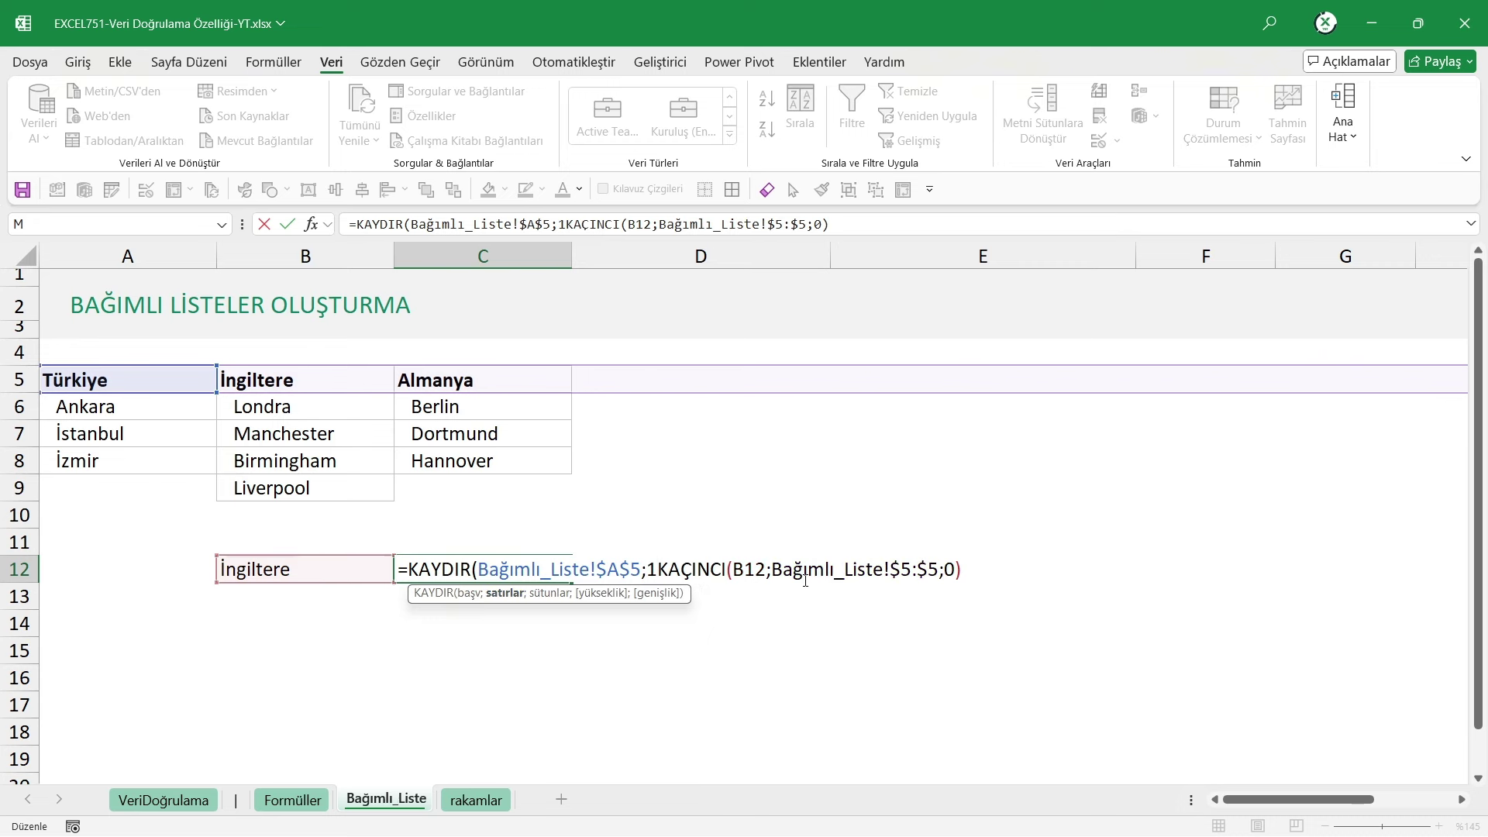
text(;)
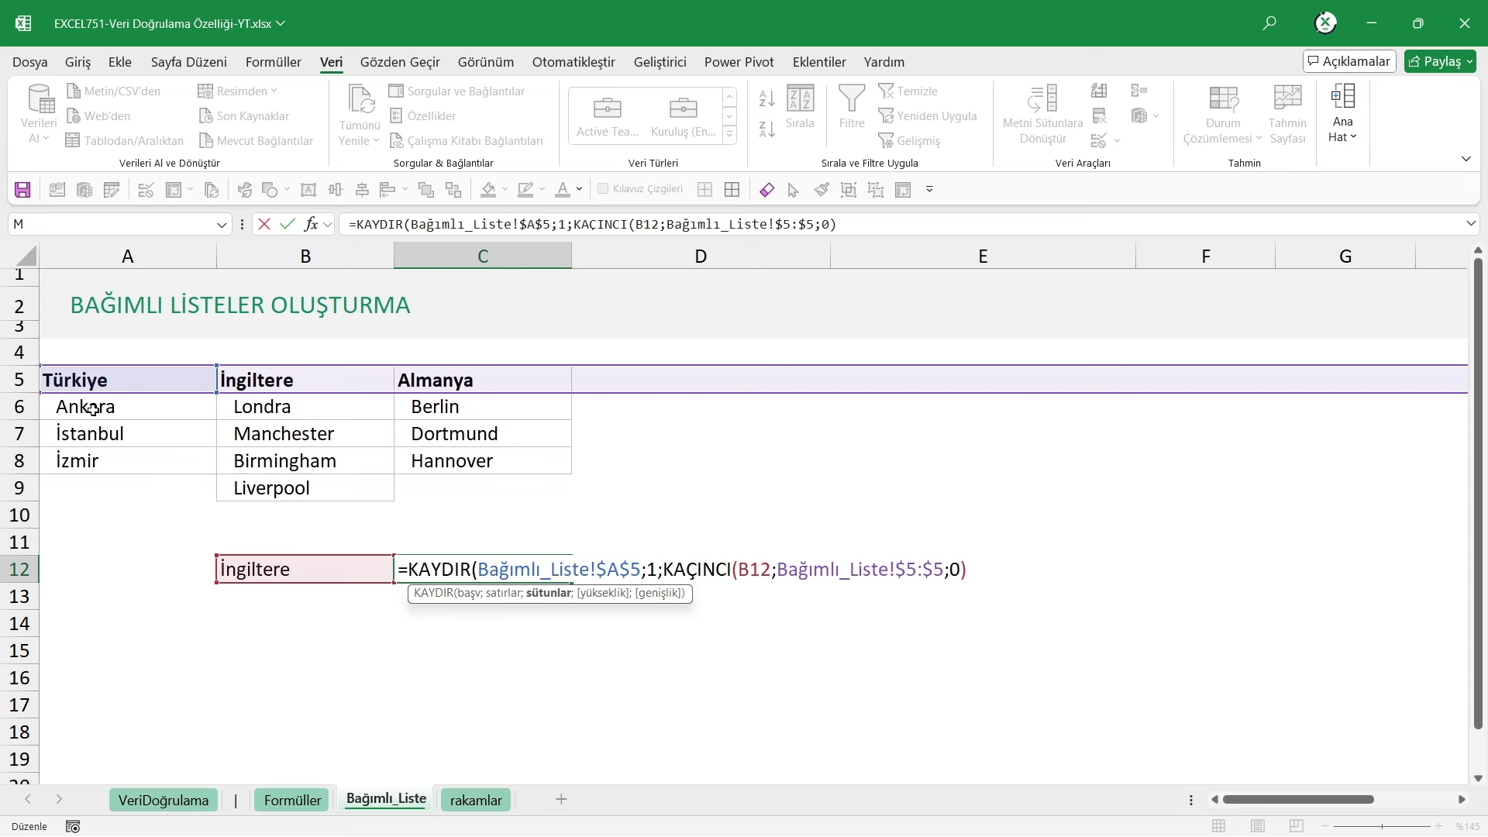
text(100)
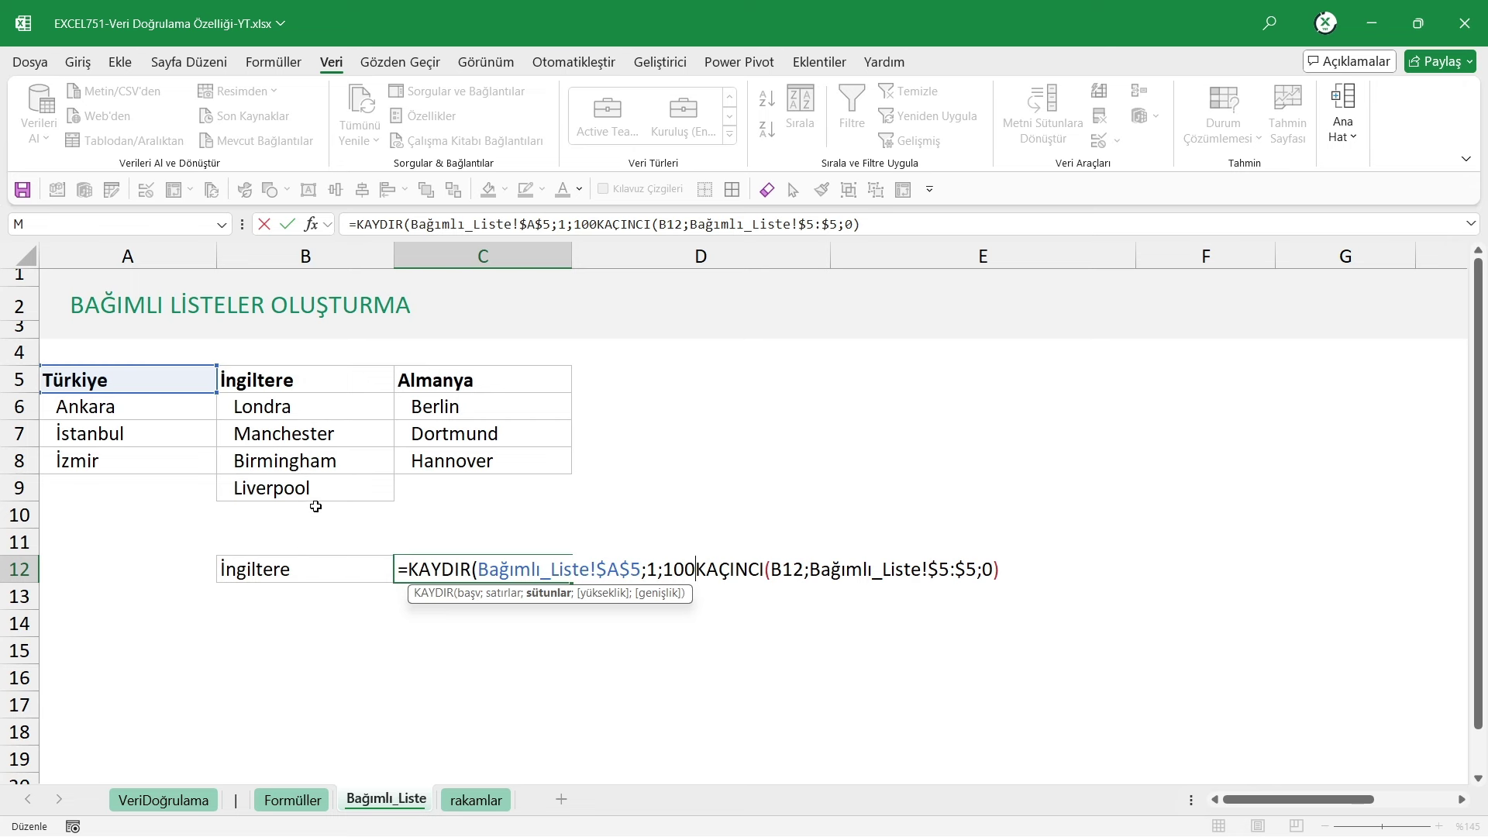
Step: Delete the 100 argument from the KAYDIR formula in C12
mouse_move(695, 576)
mouse_down()
mouse_move(664, 575)
mouse_move(692, 572)
mouse_up()
click(673, 574)
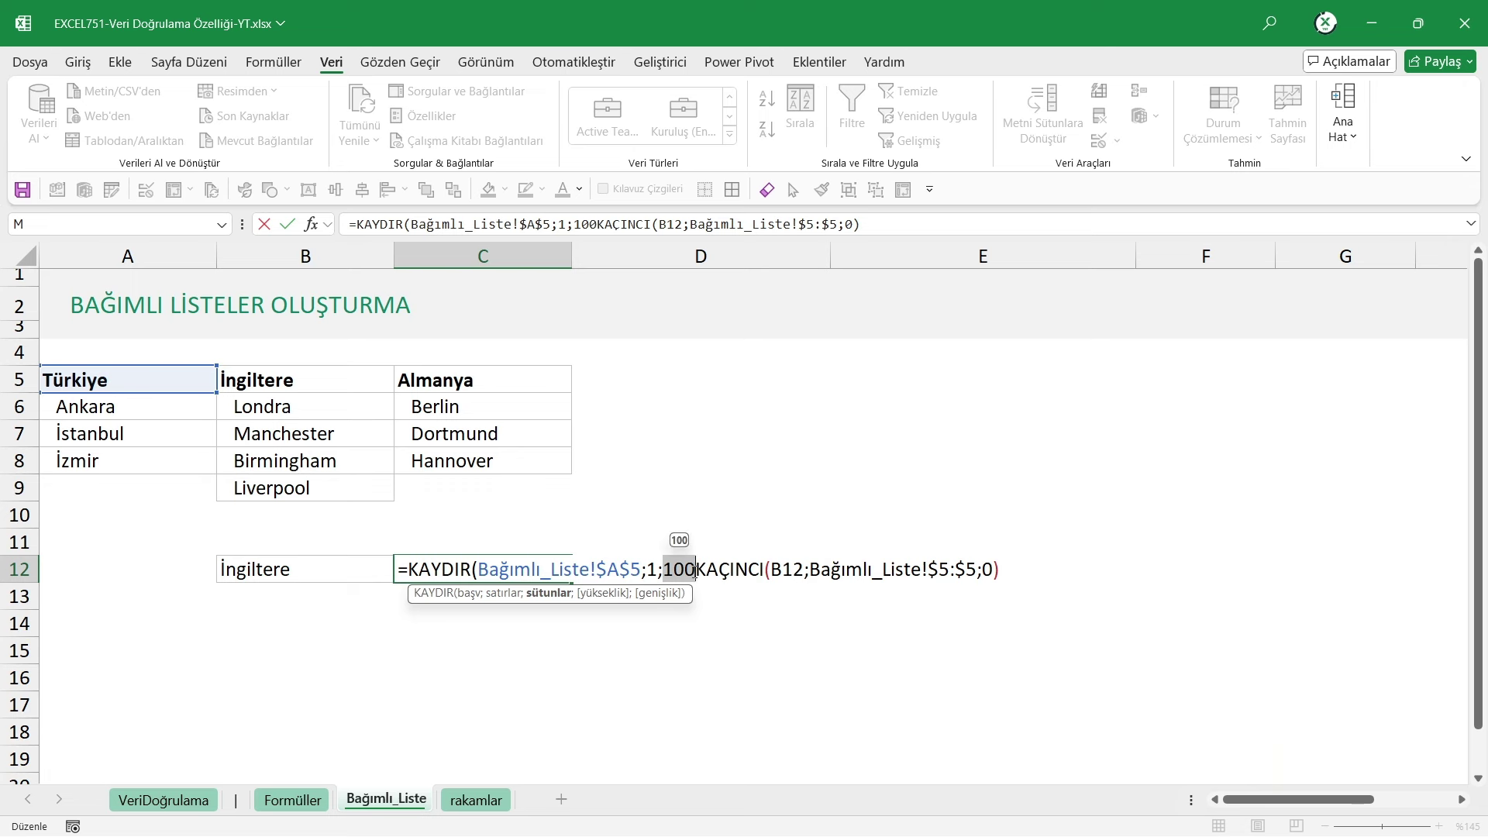
click(672, 573)
drag(662, 574, 695, 574)
click(696, 574)
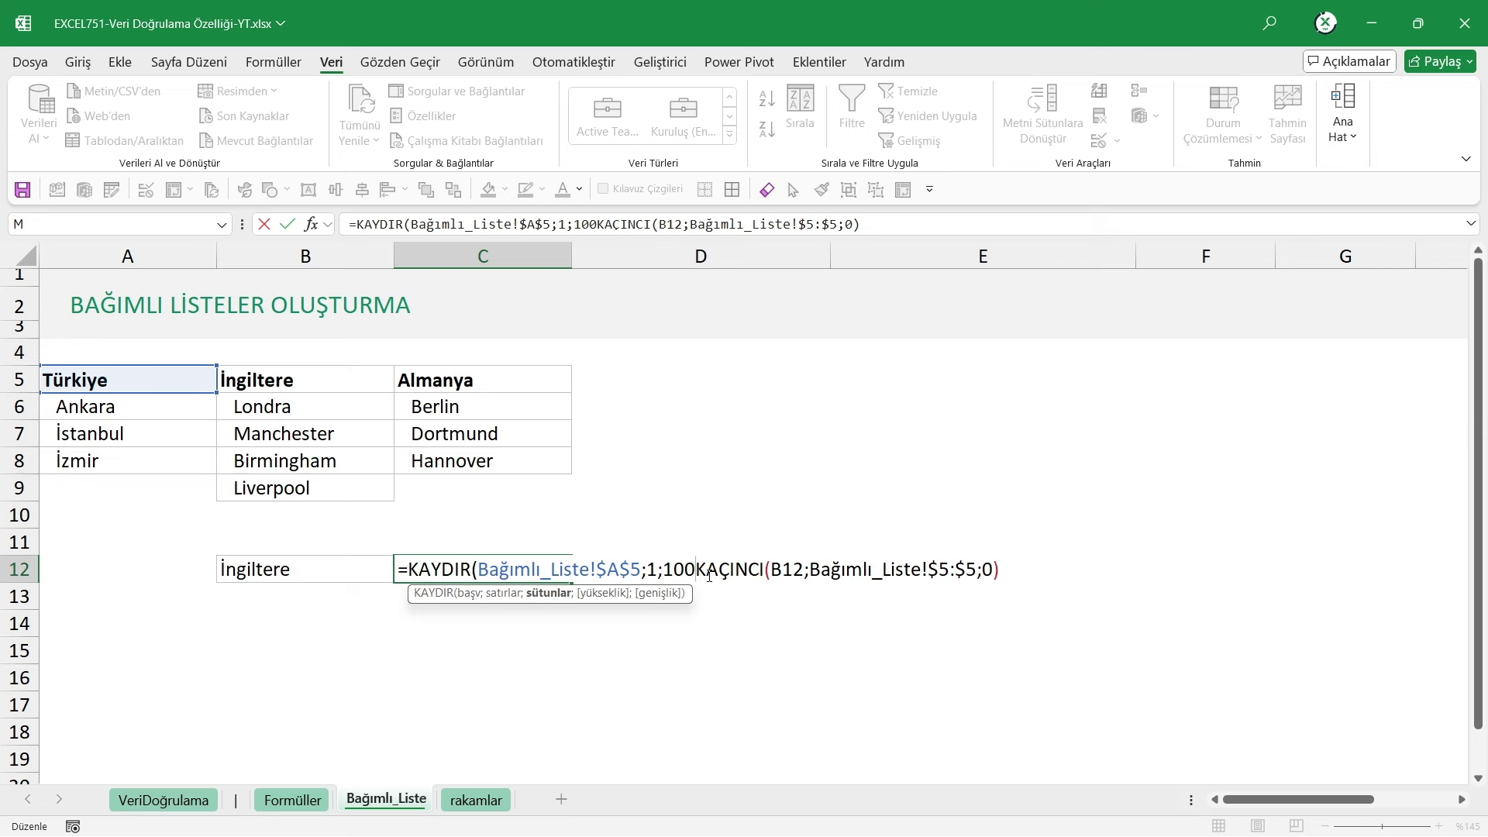
text(;)
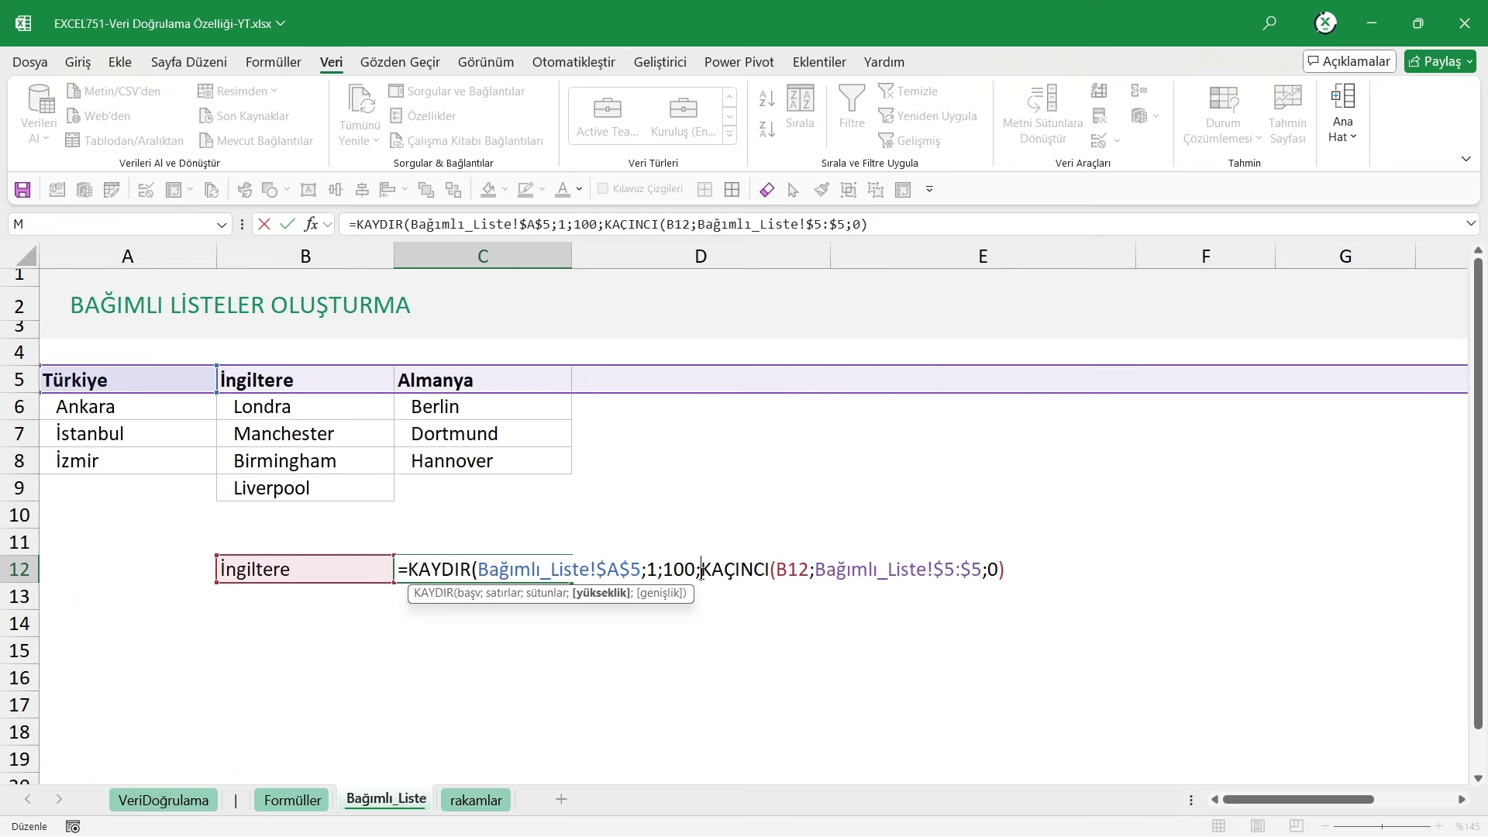
drag(687, 570, 666, 573)
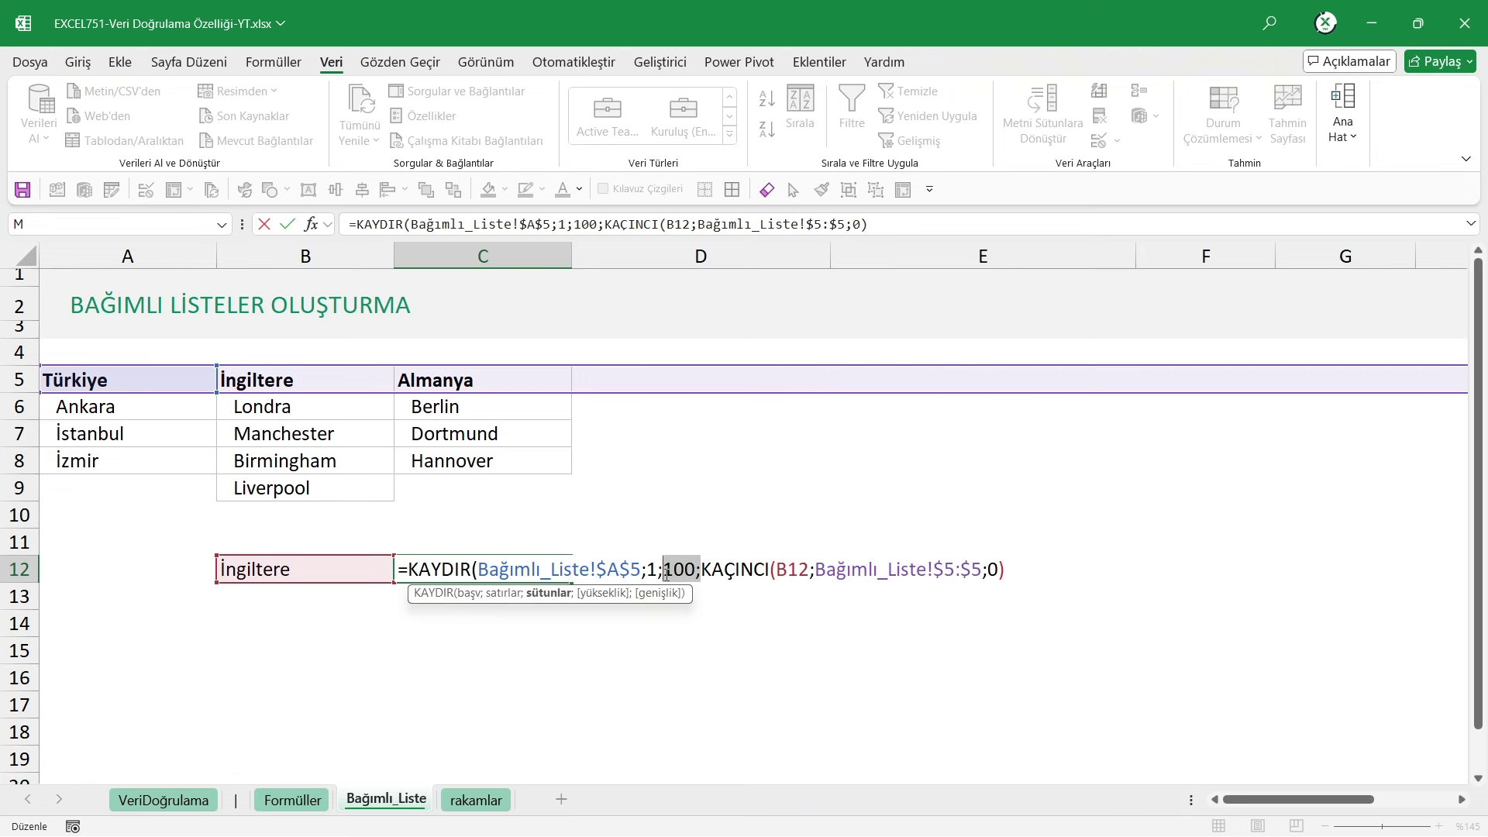
key(Delete)
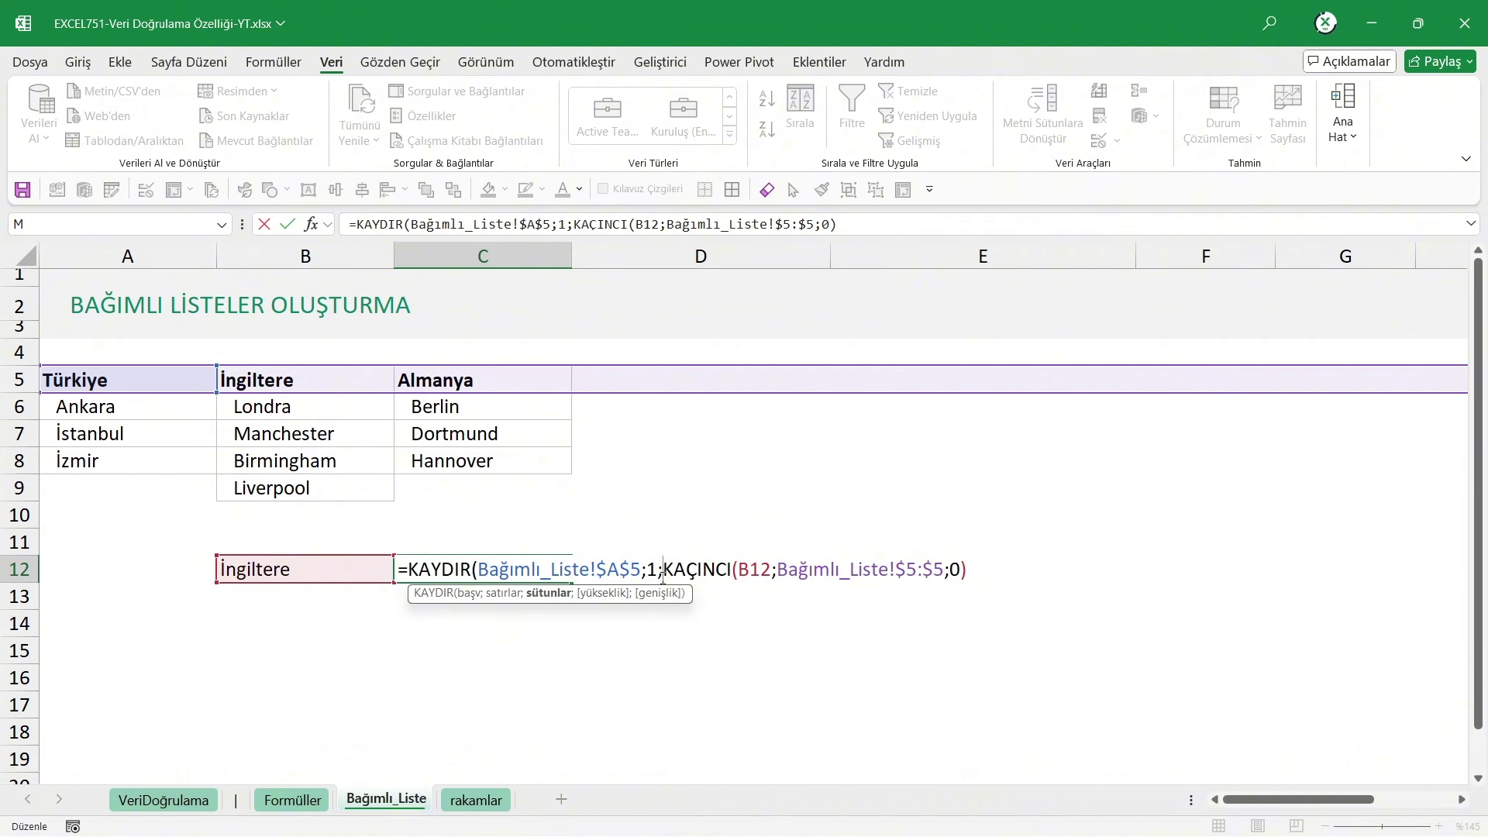
Step: After the KAÇINCI(...) part, append -1;100;1) for column offset, height 100 and width 1
double_click(651, 570)
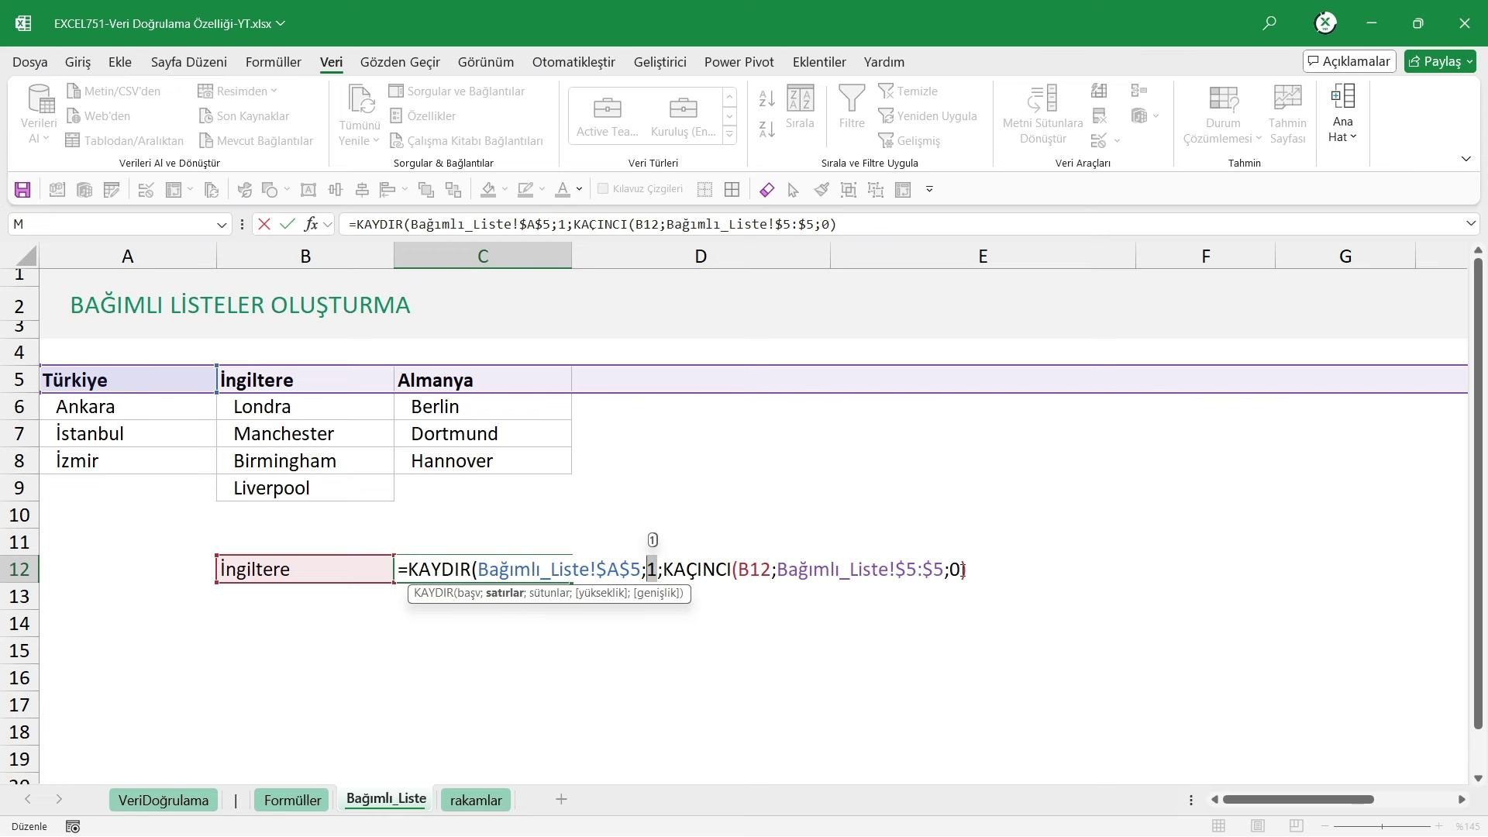
mouse_move(663, 570)
mouse_down()
mouse_move(967, 570)
mouse_move(641, 570)
mouse_move(968, 569)
mouse_up()
click(971, 571)
click(665, 572)
click(971, 571)
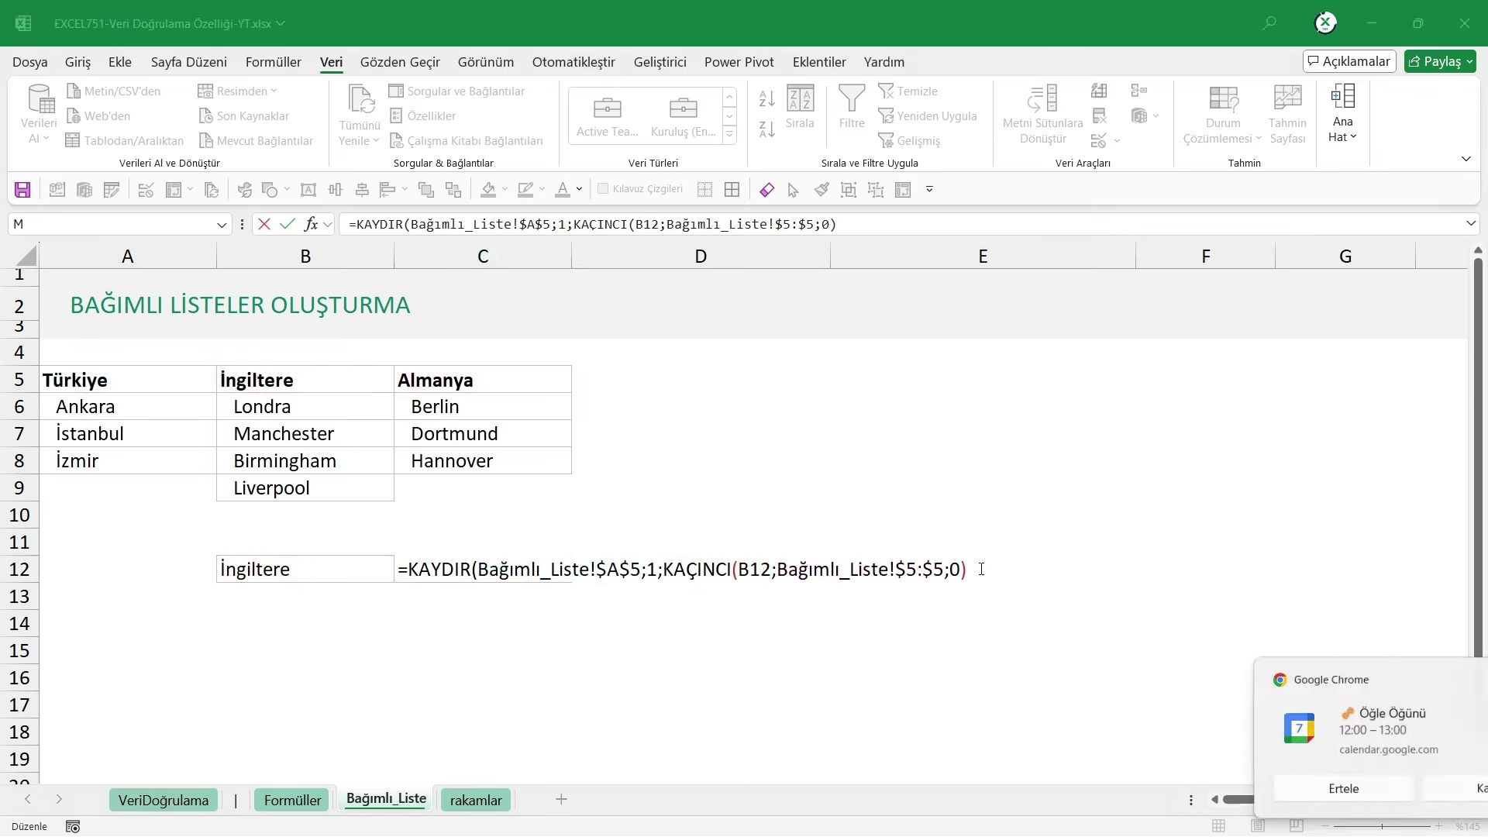
click(968, 570)
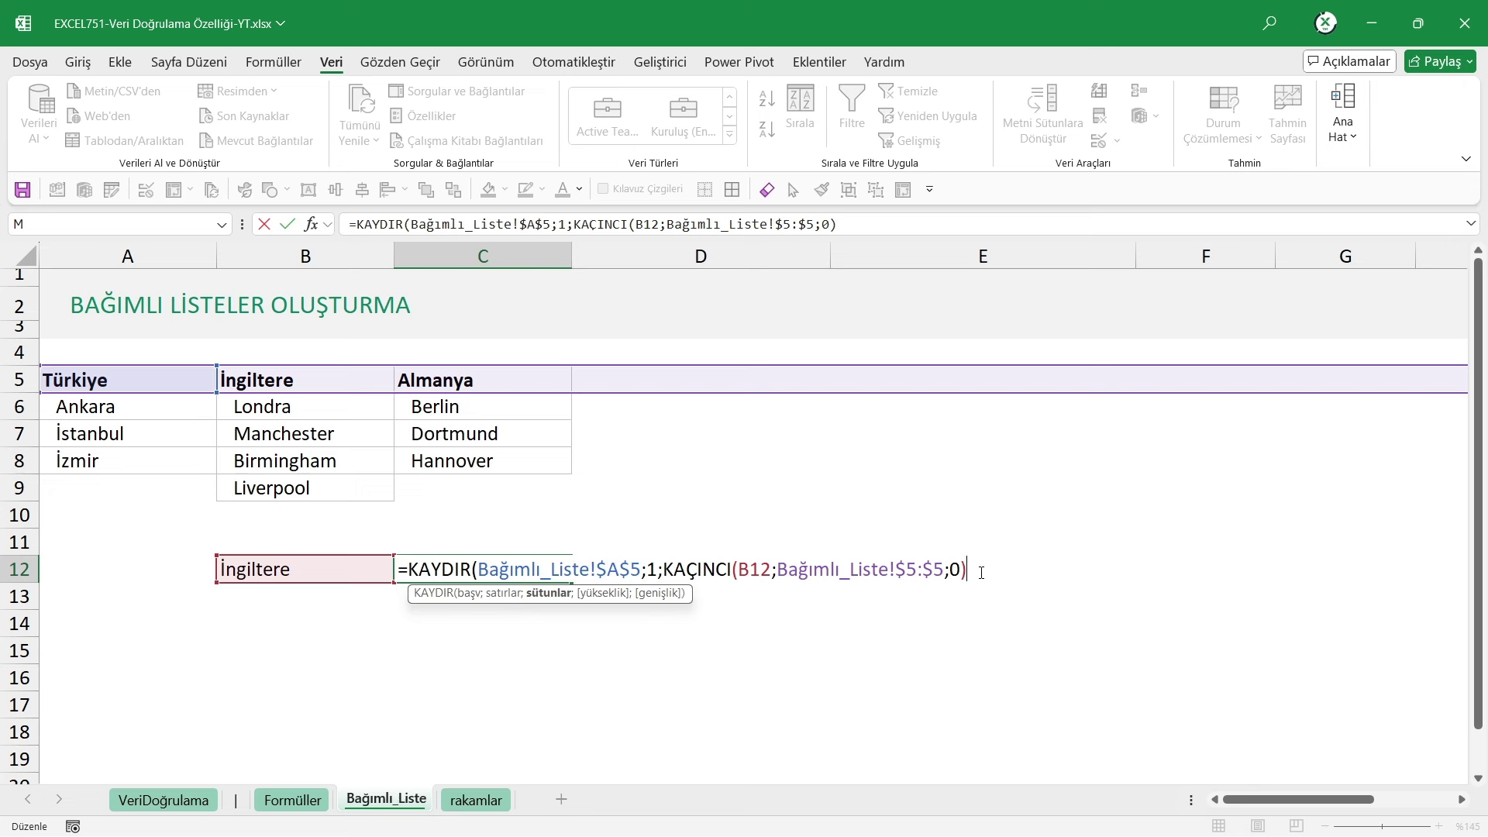
text(-1;)
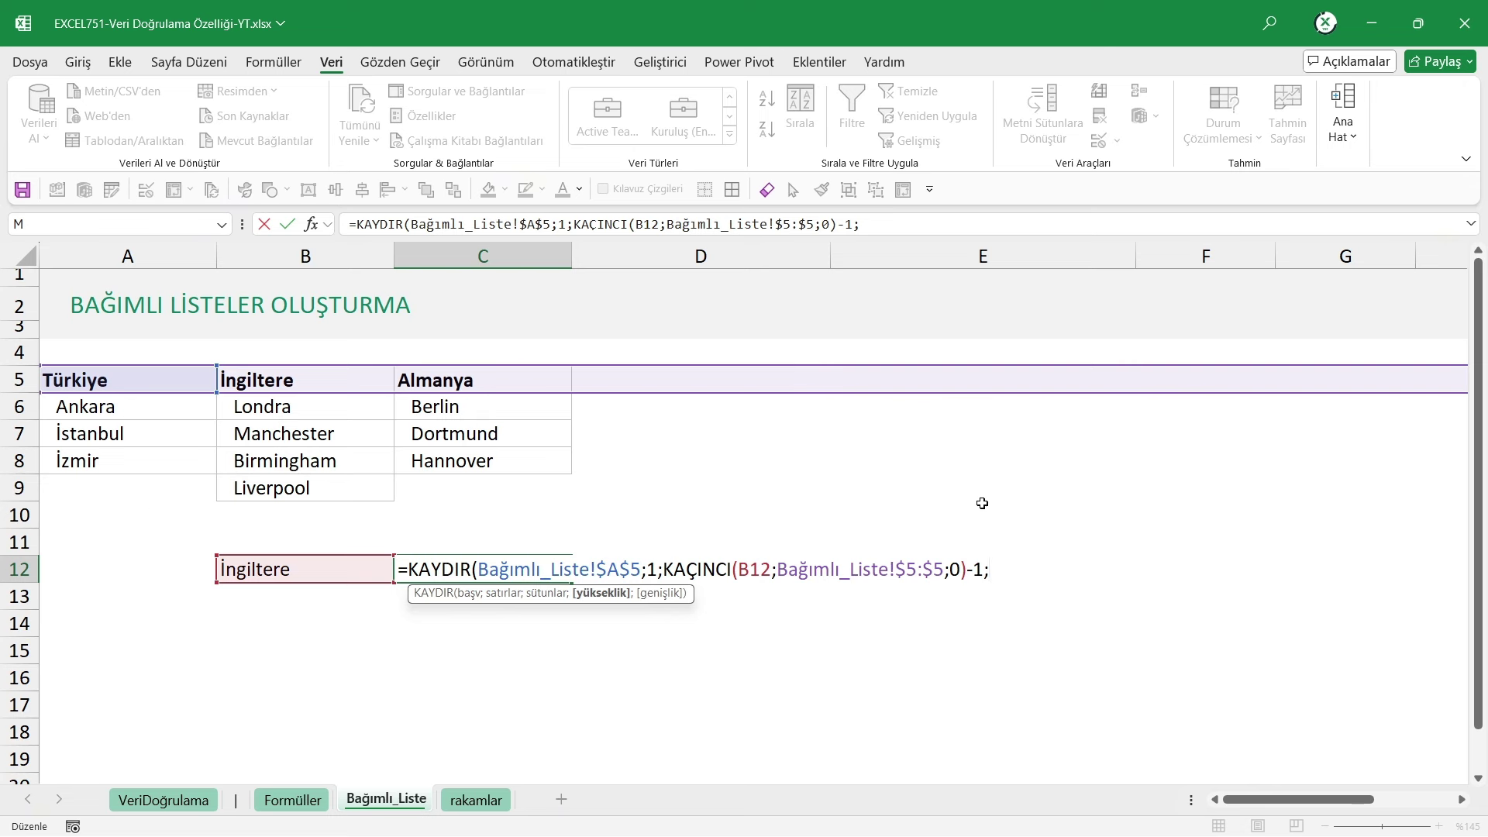
text(100)
double_click(995, 568)
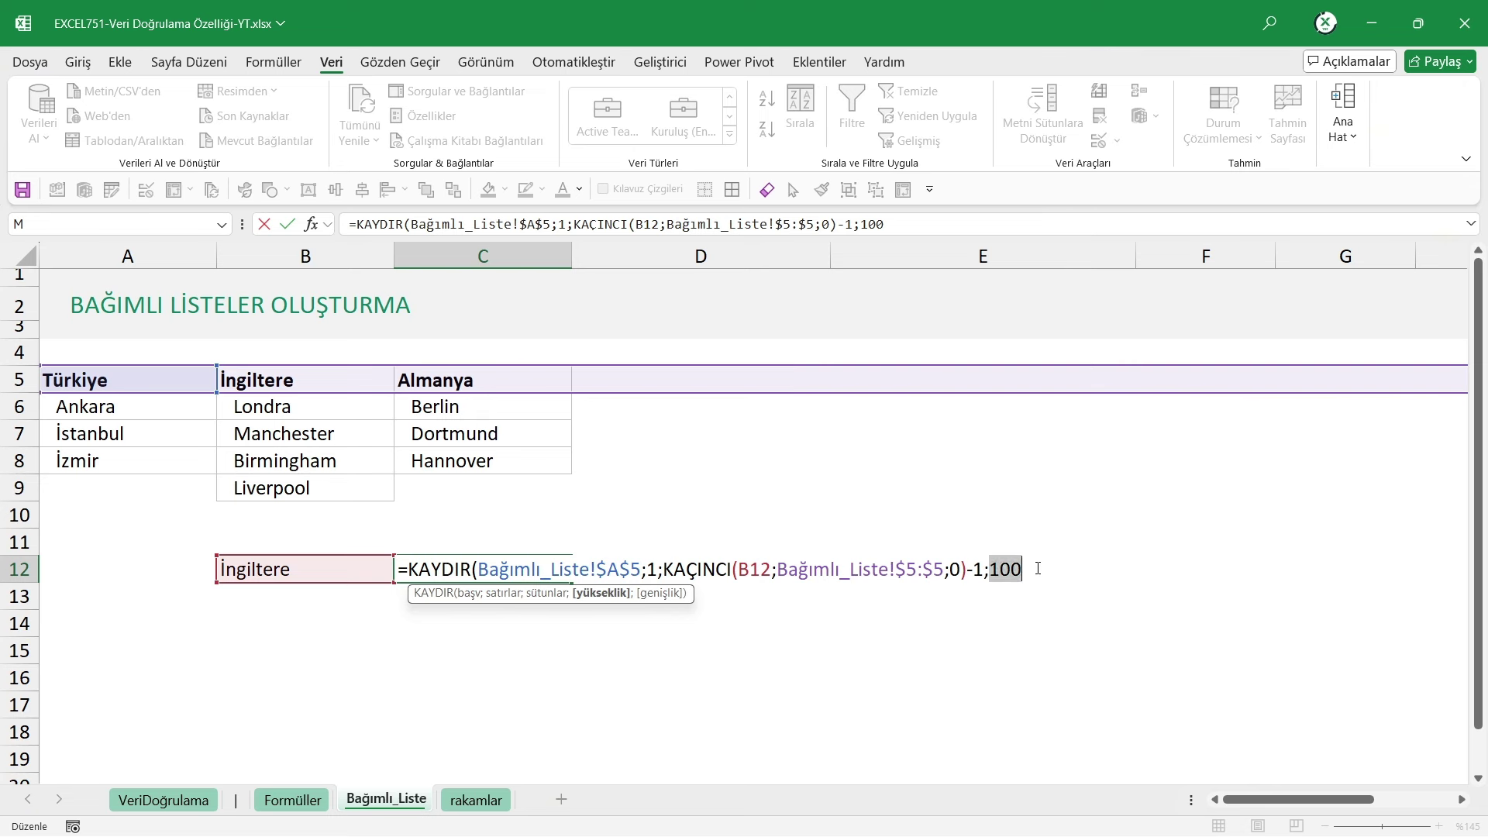
click(1038, 568)
text(;)
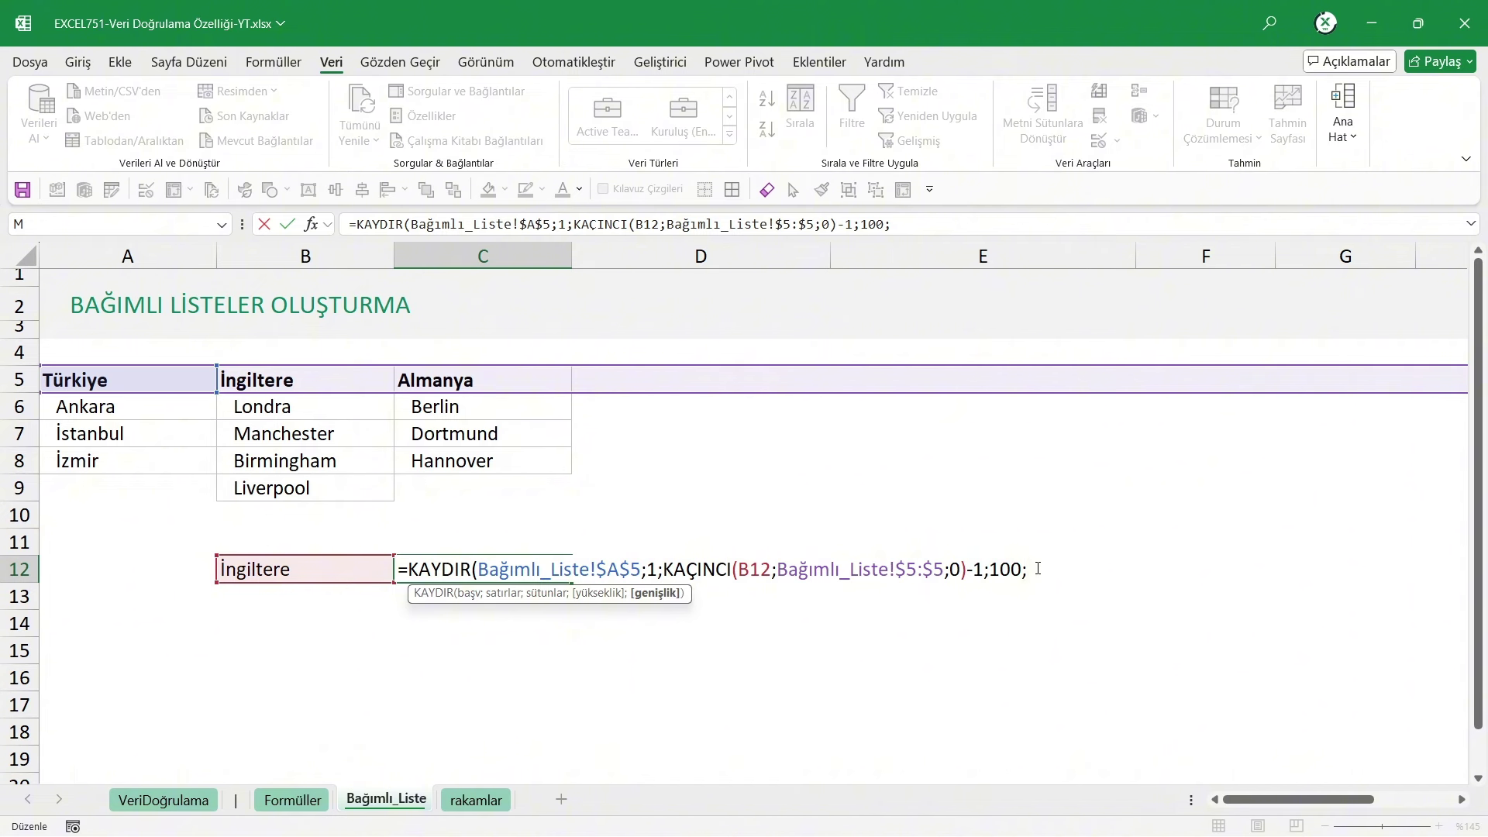
text(1)
text())
Step: Commit the formula, move B12:C12 to E5:F5, and resize columns D to F
key(Return)
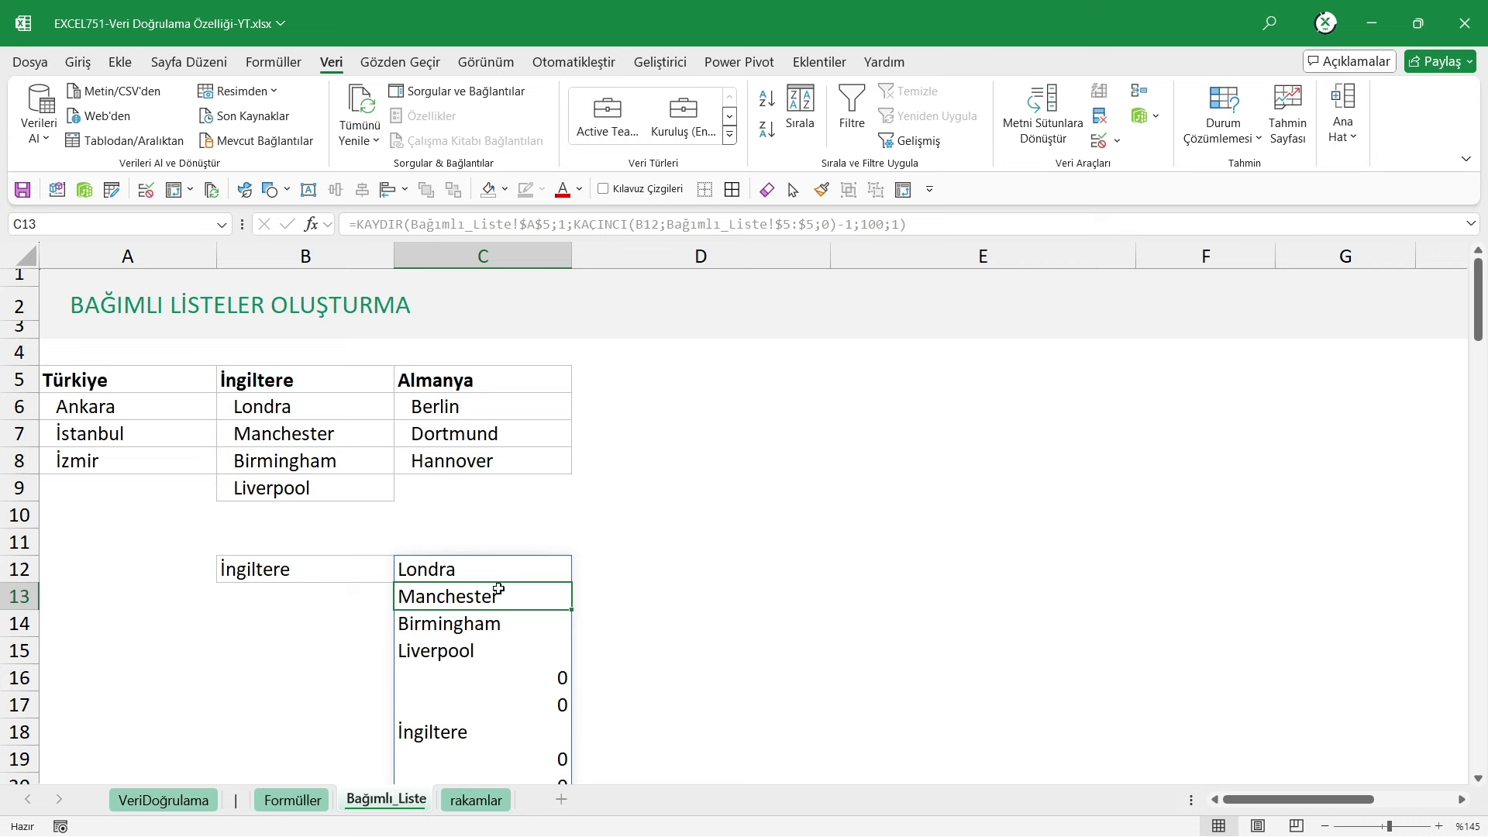
click(364, 569)
key(shift+Right)
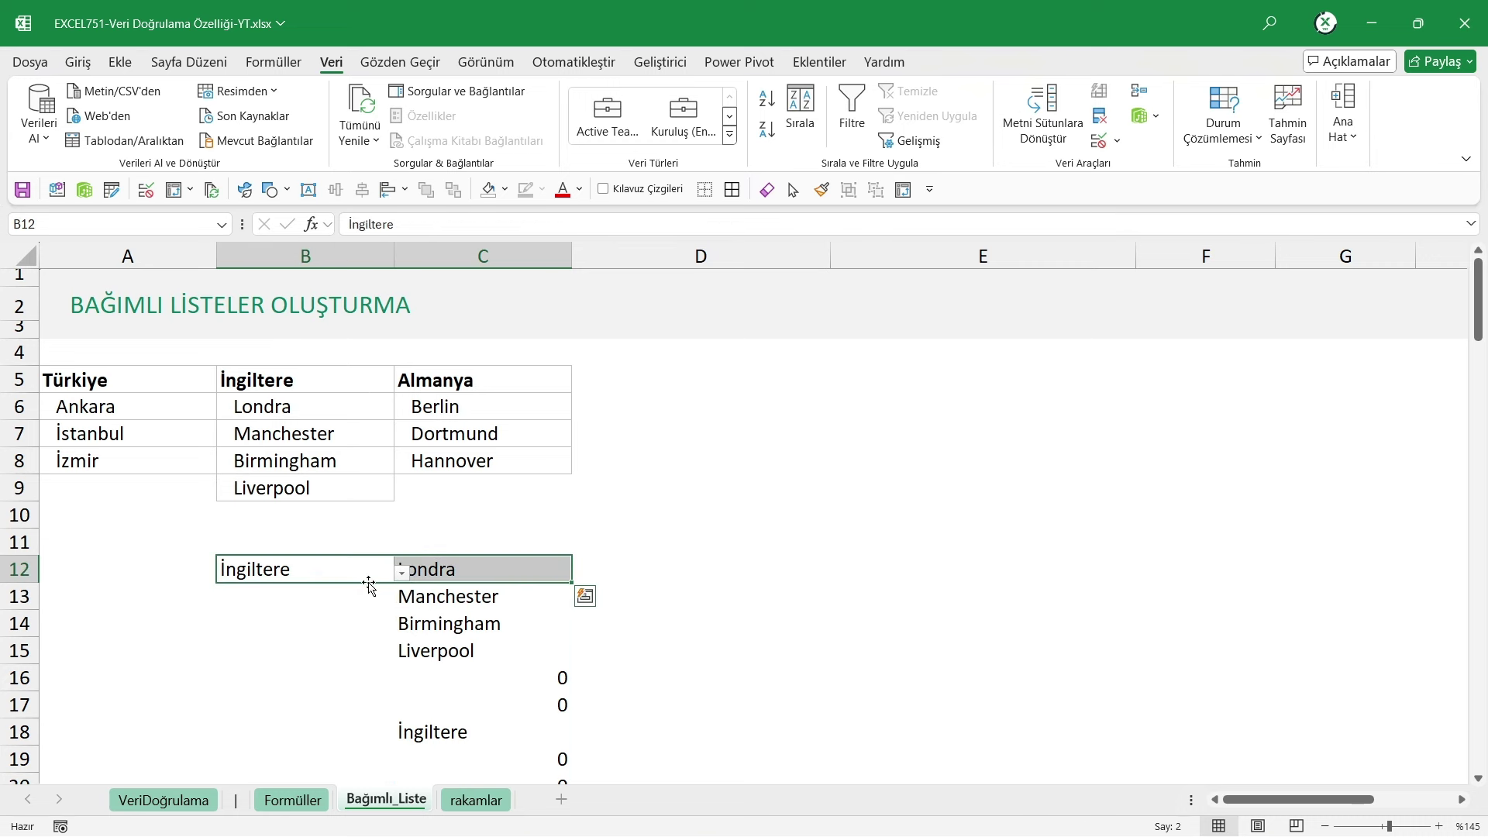
mouse_move(364, 581)
mouse_down()
mouse_move(956, 368)
mouse_move(948, 387)
mouse_up()
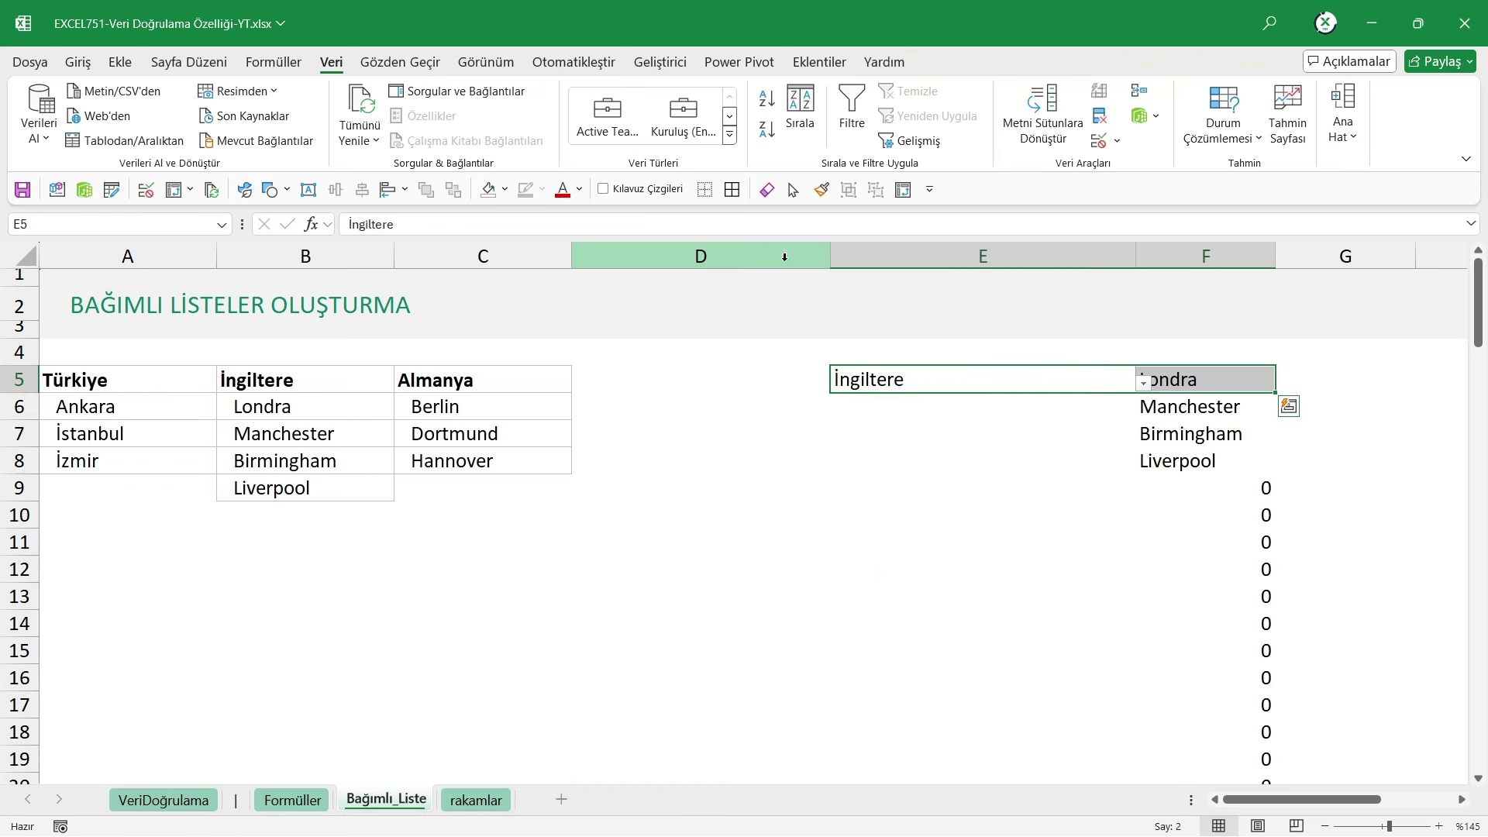
mouse_move(773, 256)
mouse_down()
mouse_move(1201, 256)
mouse_move(1000, 267)
mouse_up()
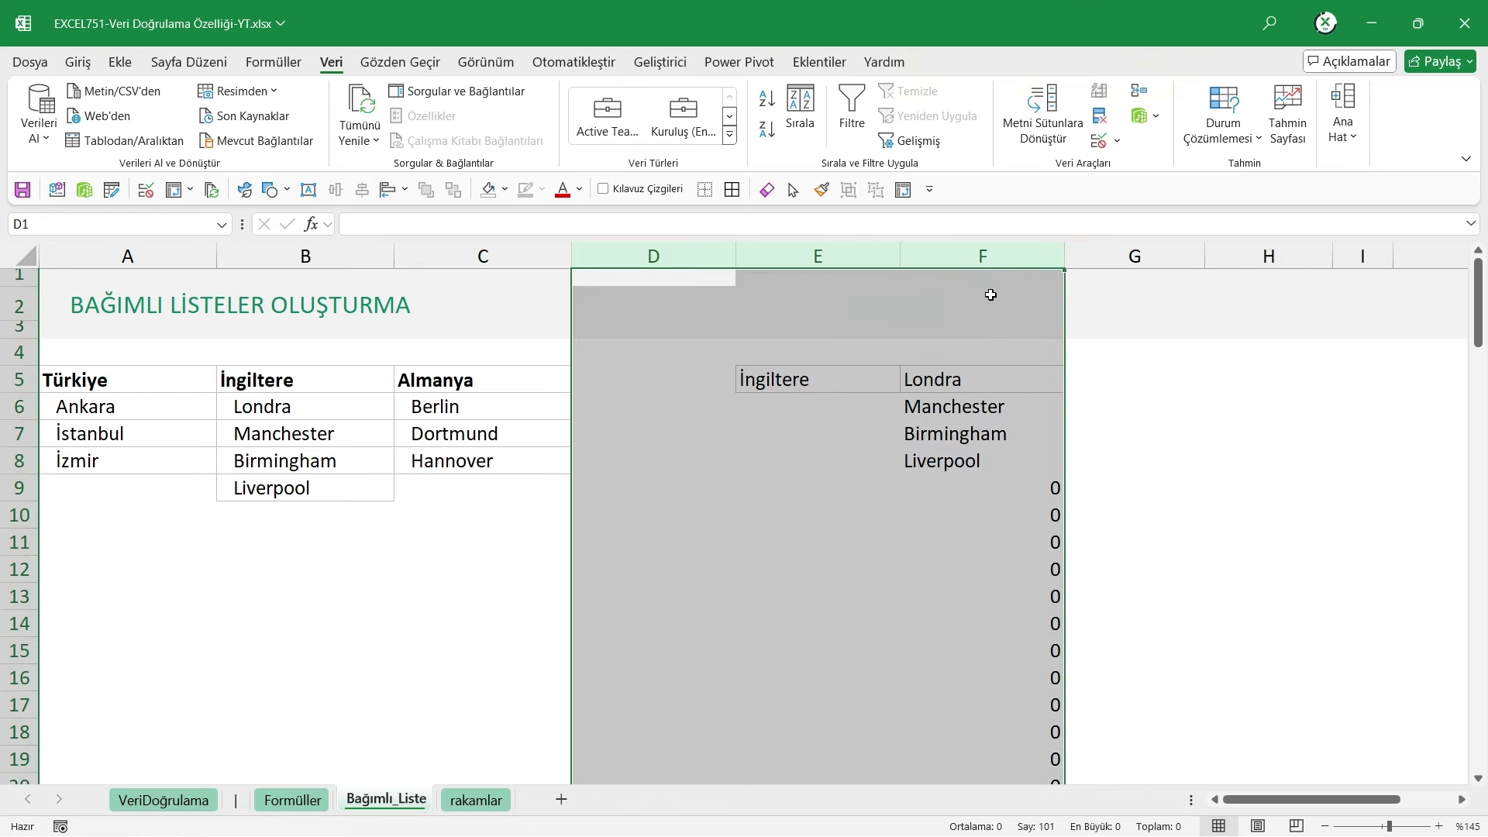
drag(737, 256, 674, 256)
Step: Test E5's country drop-down with Türkiye and Almanya, checking each spilled city list
click(734, 430)
click(779, 387)
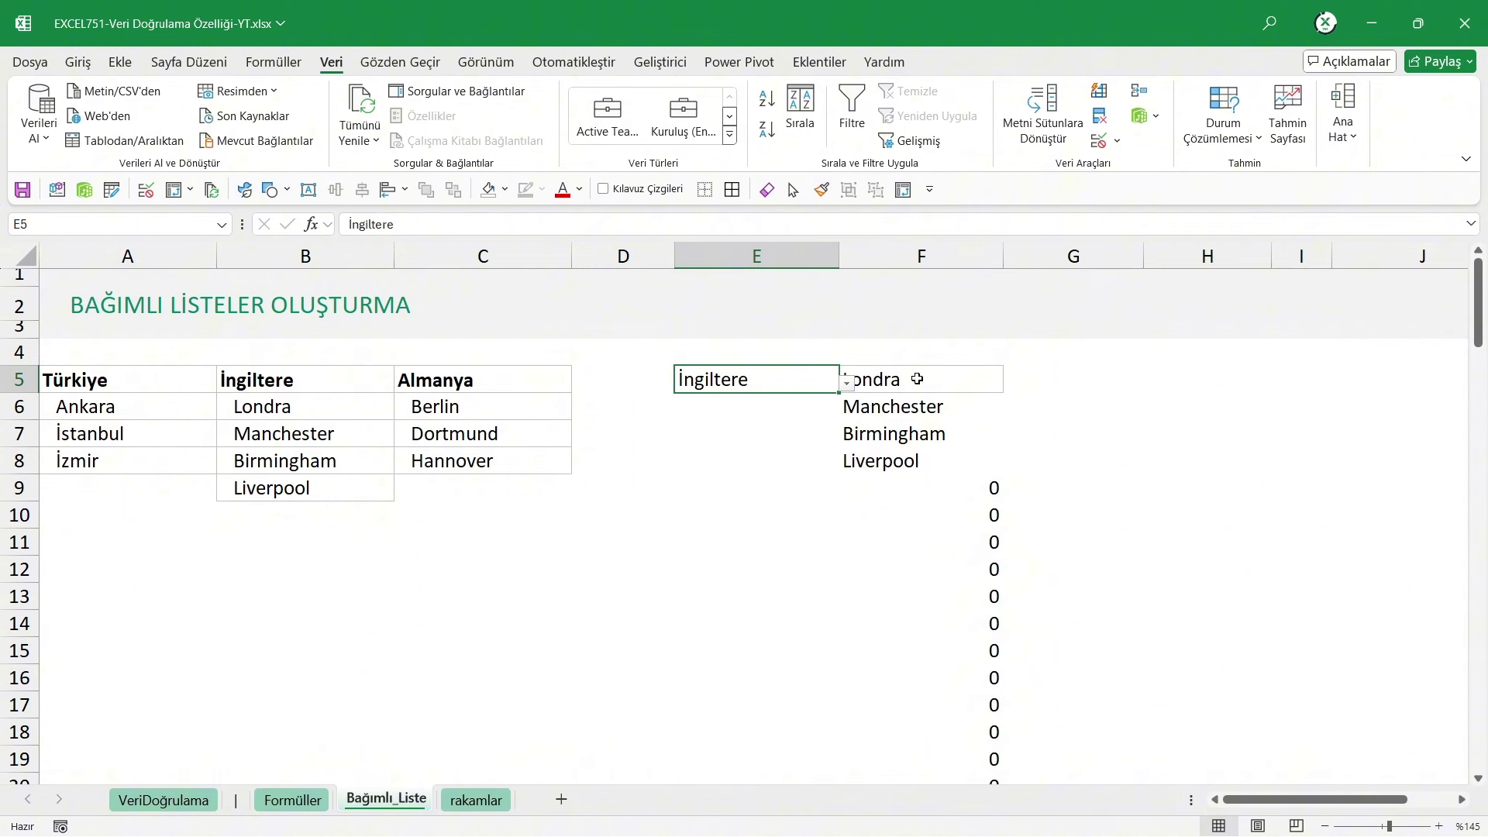
drag(917, 434, 917, 597)
click(916, 434)
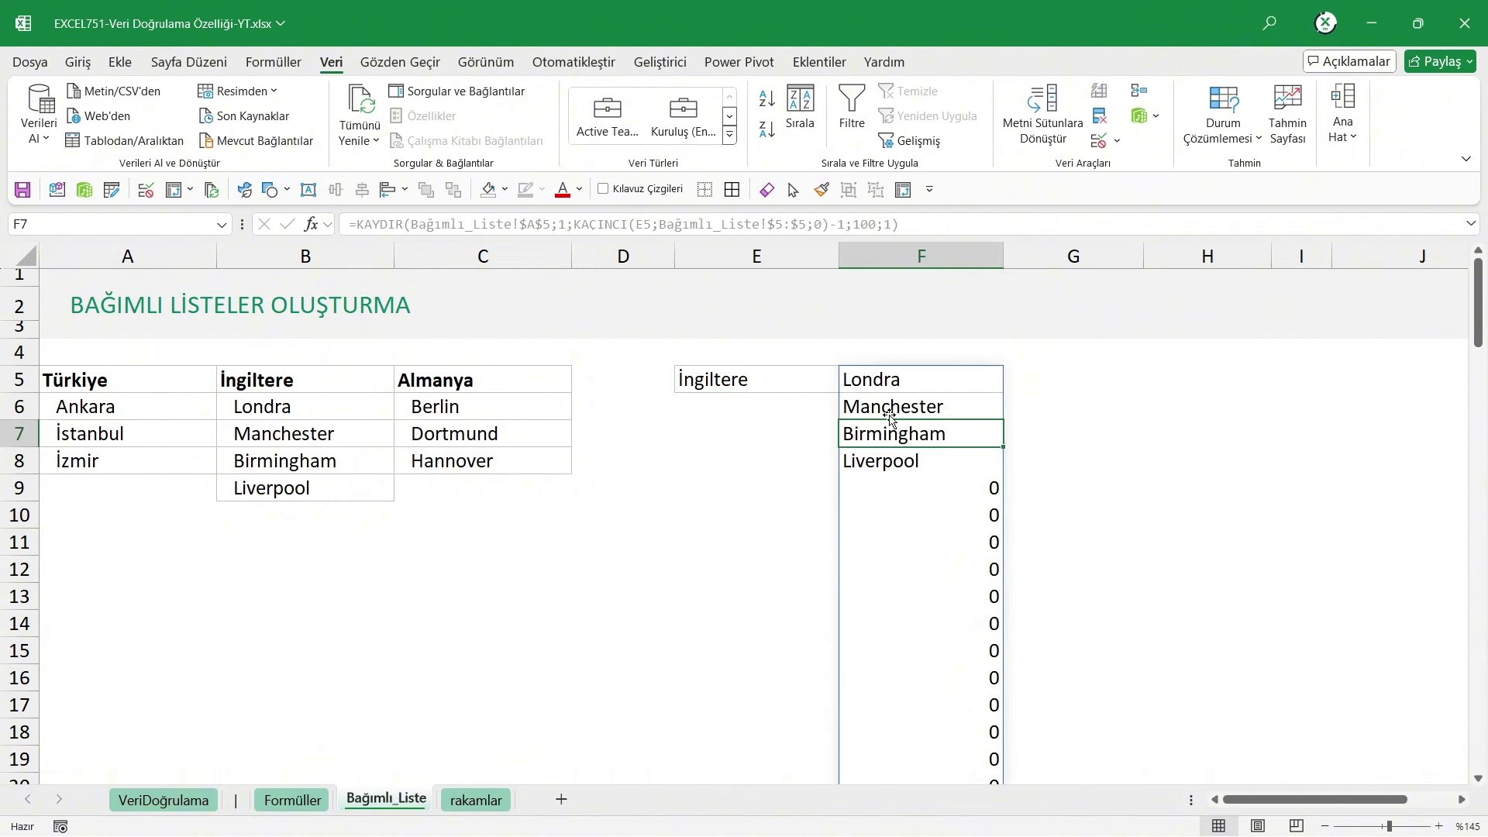
click(798, 379)
click(847, 382)
click(771, 402)
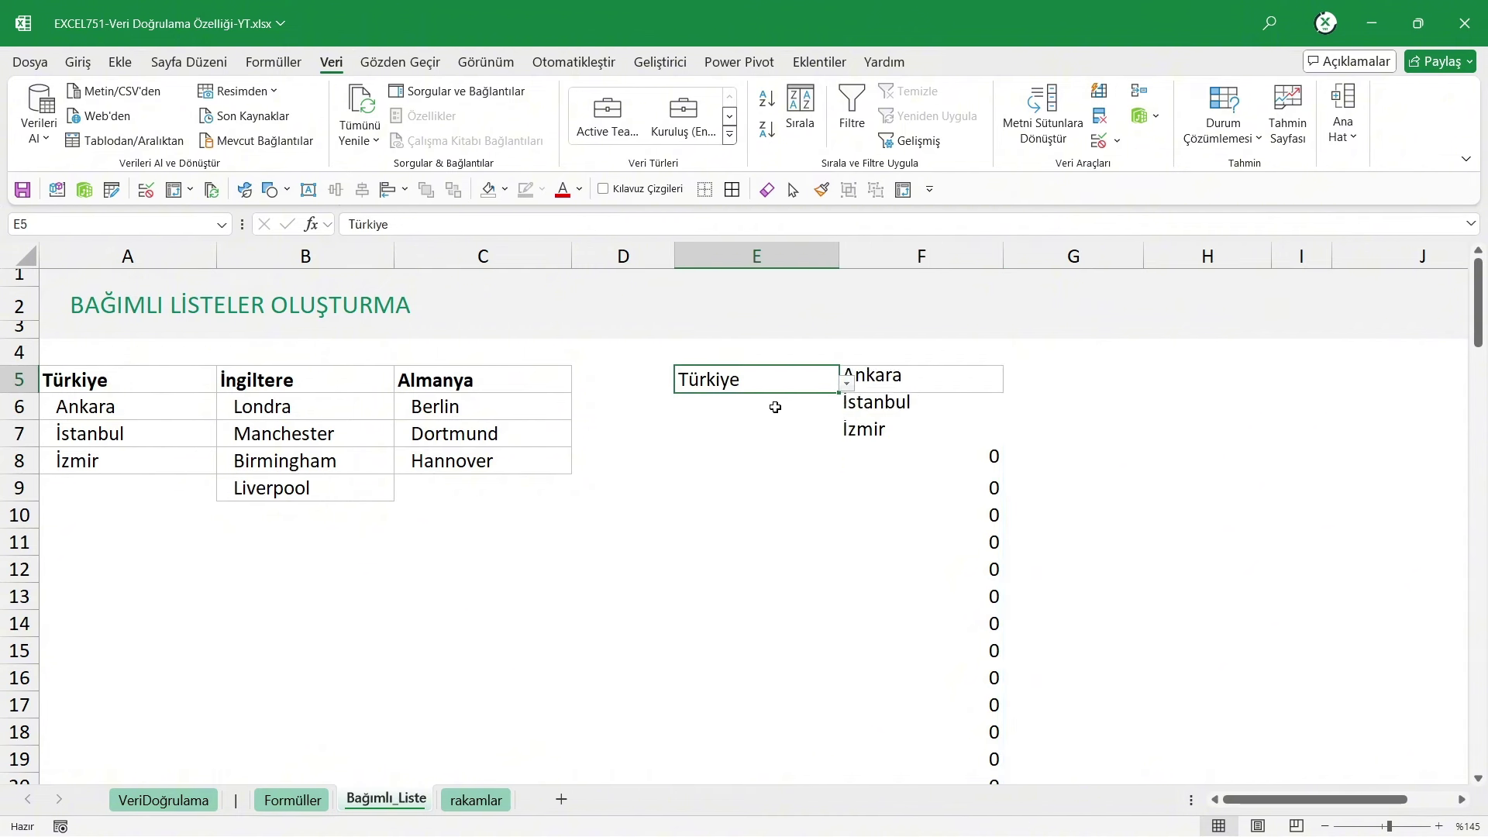
drag(891, 379, 923, 626)
click(801, 386)
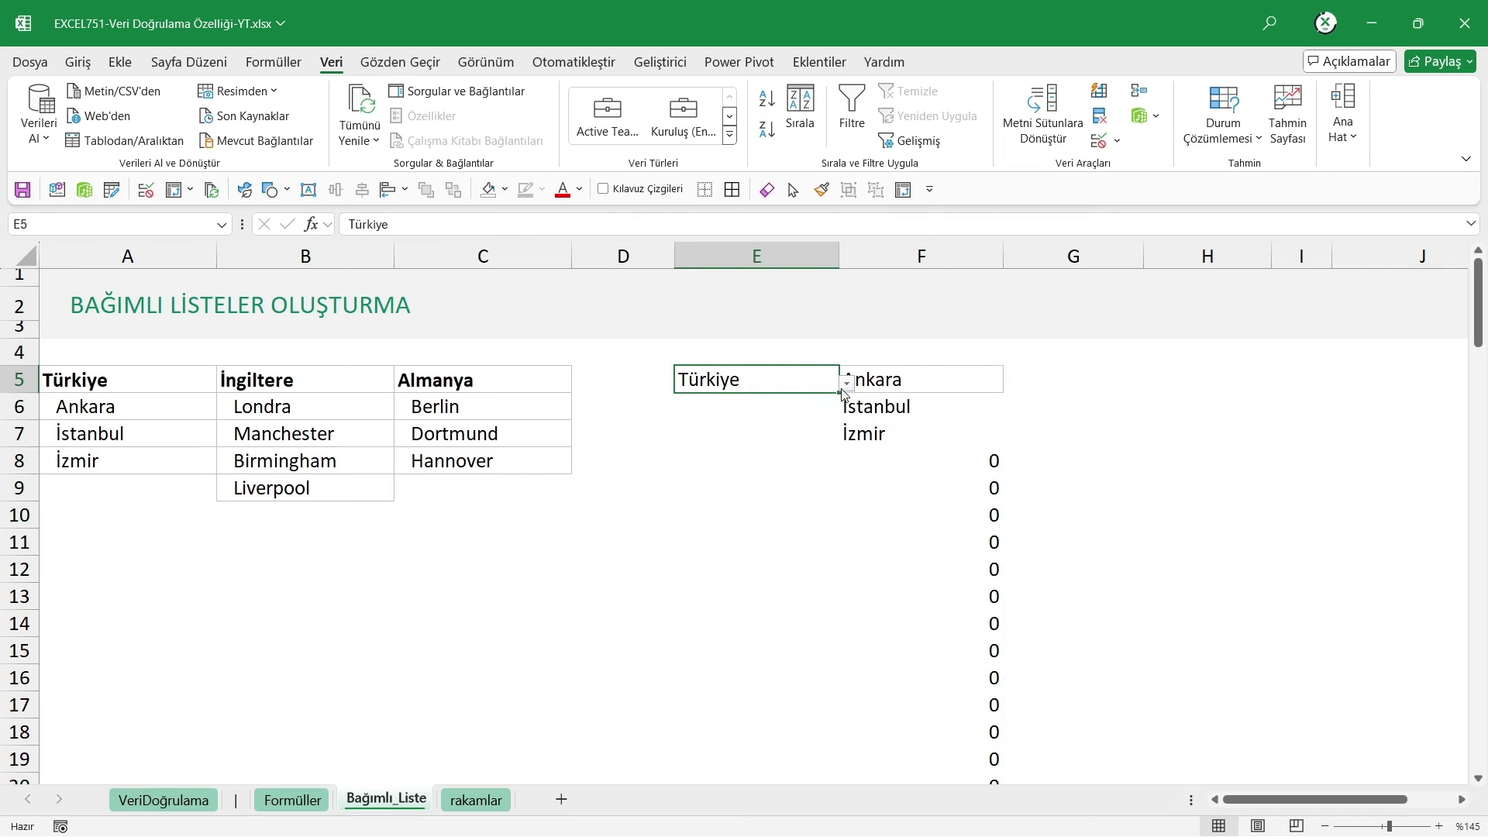
click(846, 383)
click(759, 437)
mouse_move(903, 388)
mouse_down()
mouse_move(963, 492)
mouse_move(930, 596)
mouse_up()
Step: Copy the KAYDIR formula text from F5 and return to the VeriDoğrulama sheet
click(780, 453)
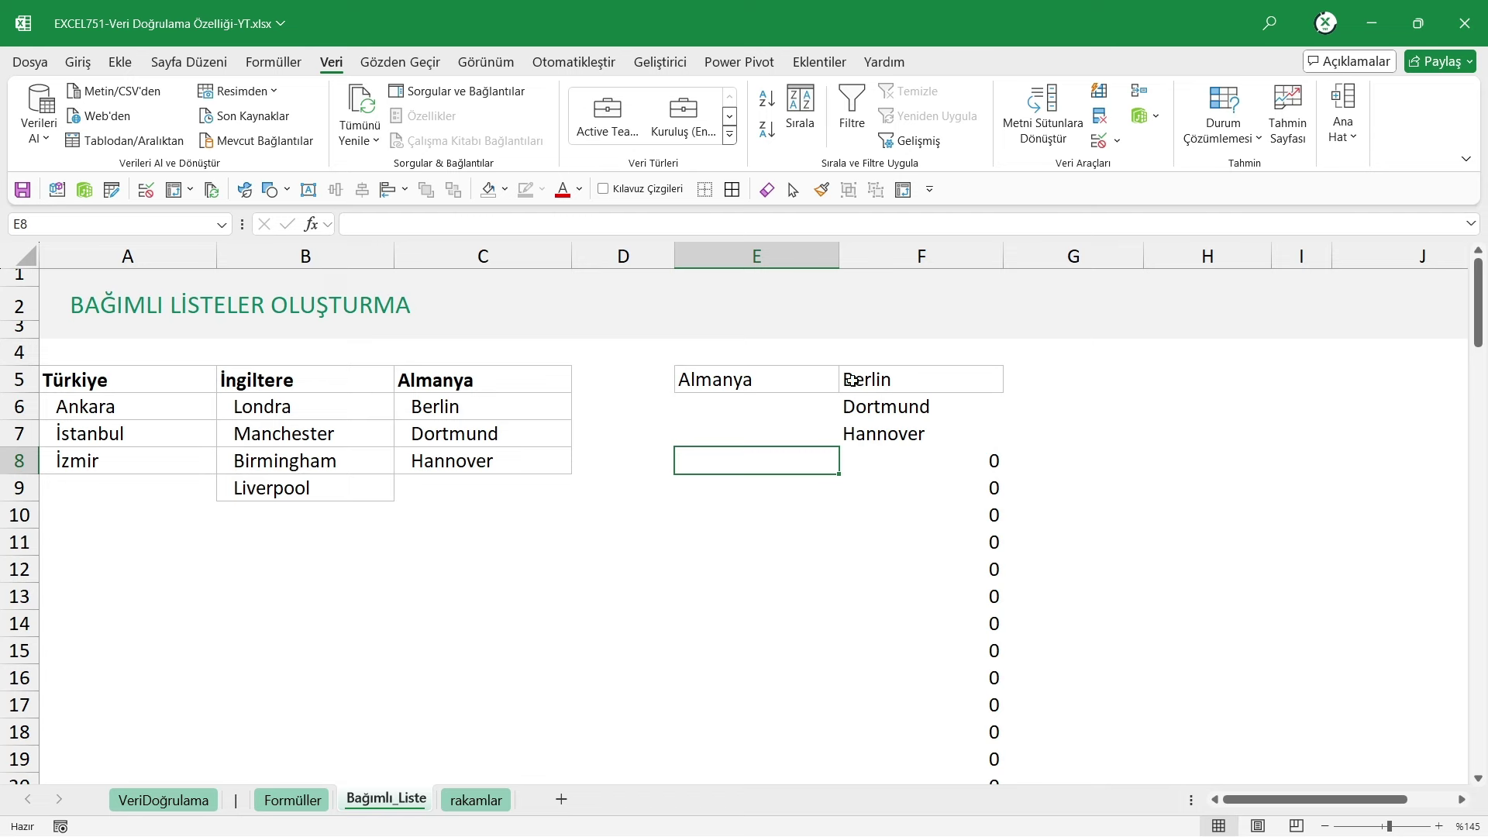
click(884, 380)
click(826, 224)
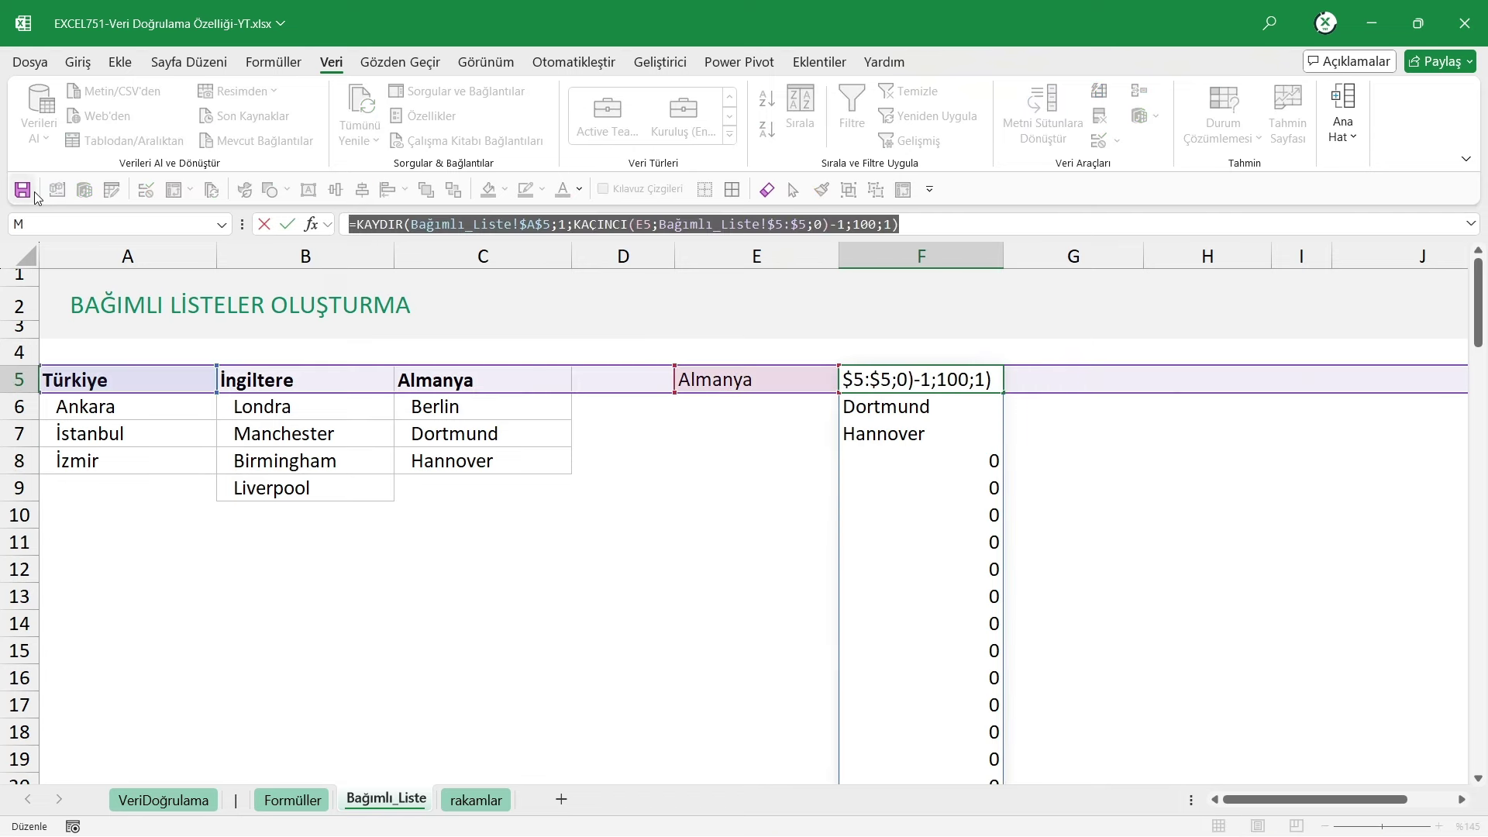
key(Escape)
drag(790, 257, 883, 256)
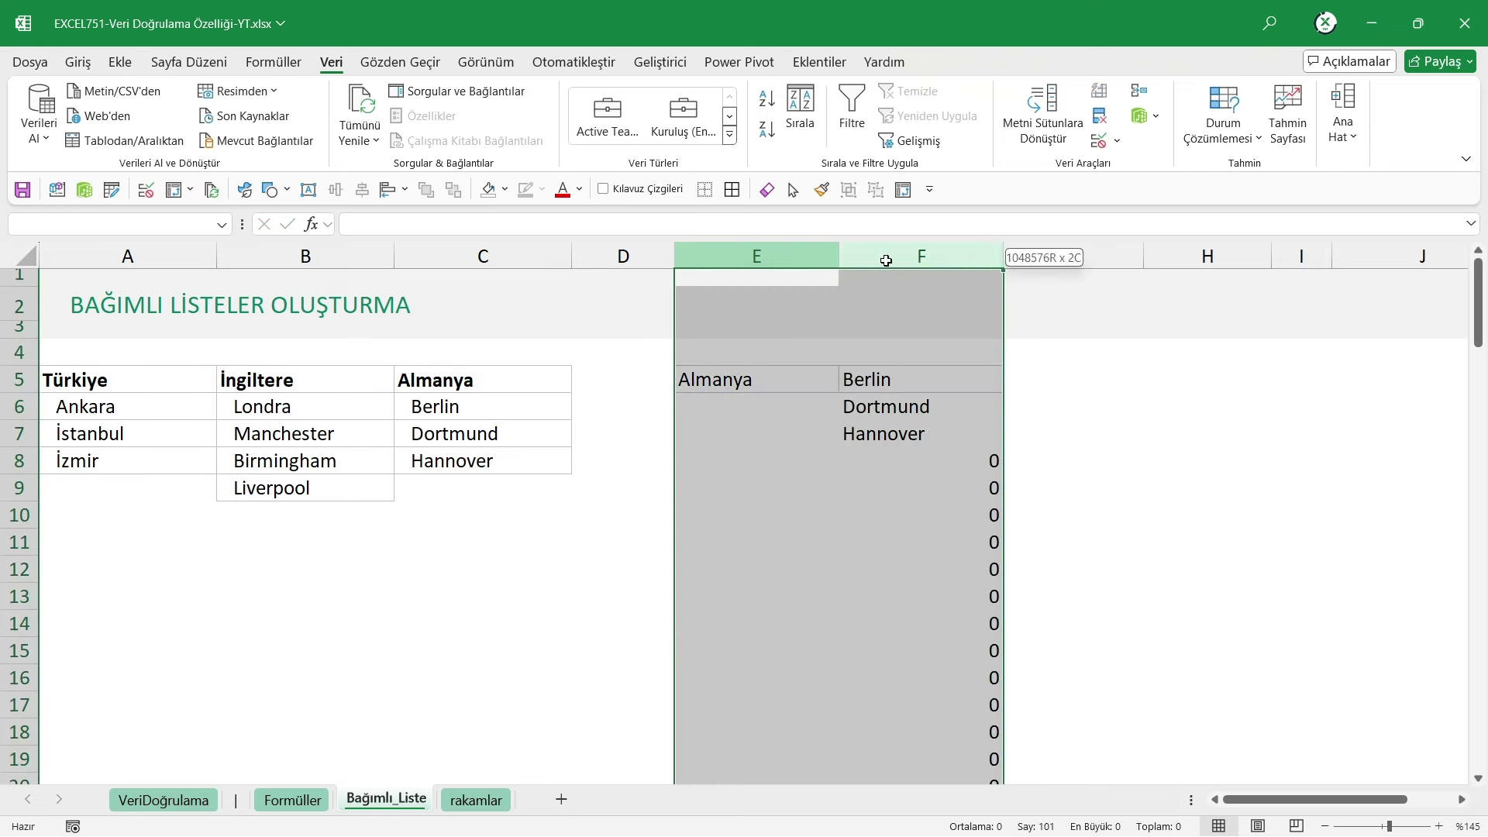
key(ctrl+Page_Up)
key(ctrl+Page_Up)
key(ctrl+Page_Up)
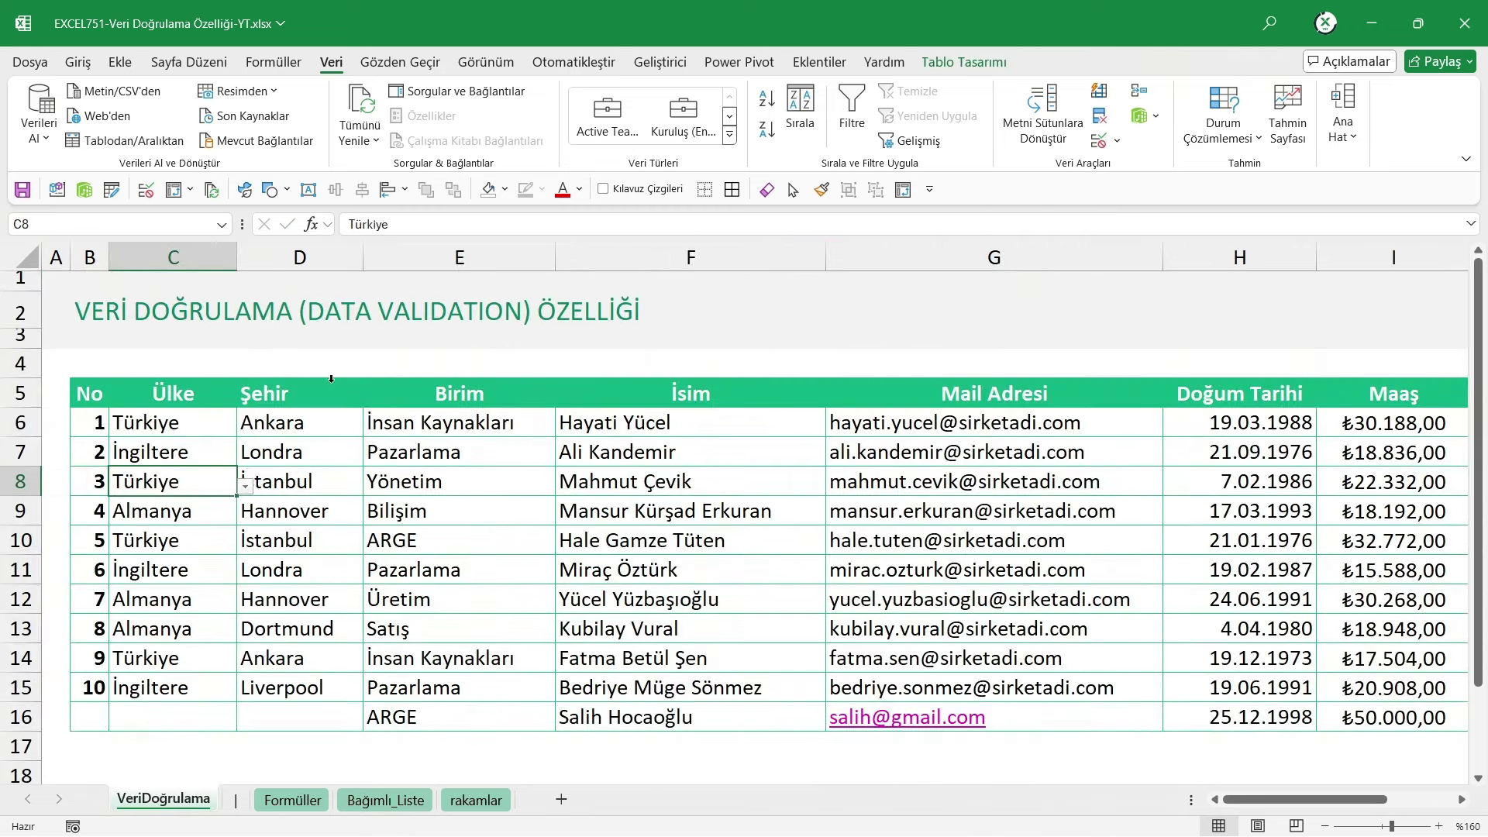
Step: Give D6:D16 a Liste validation and paste the copied KAYDIR formula as its Kaynak
click(325, 379)
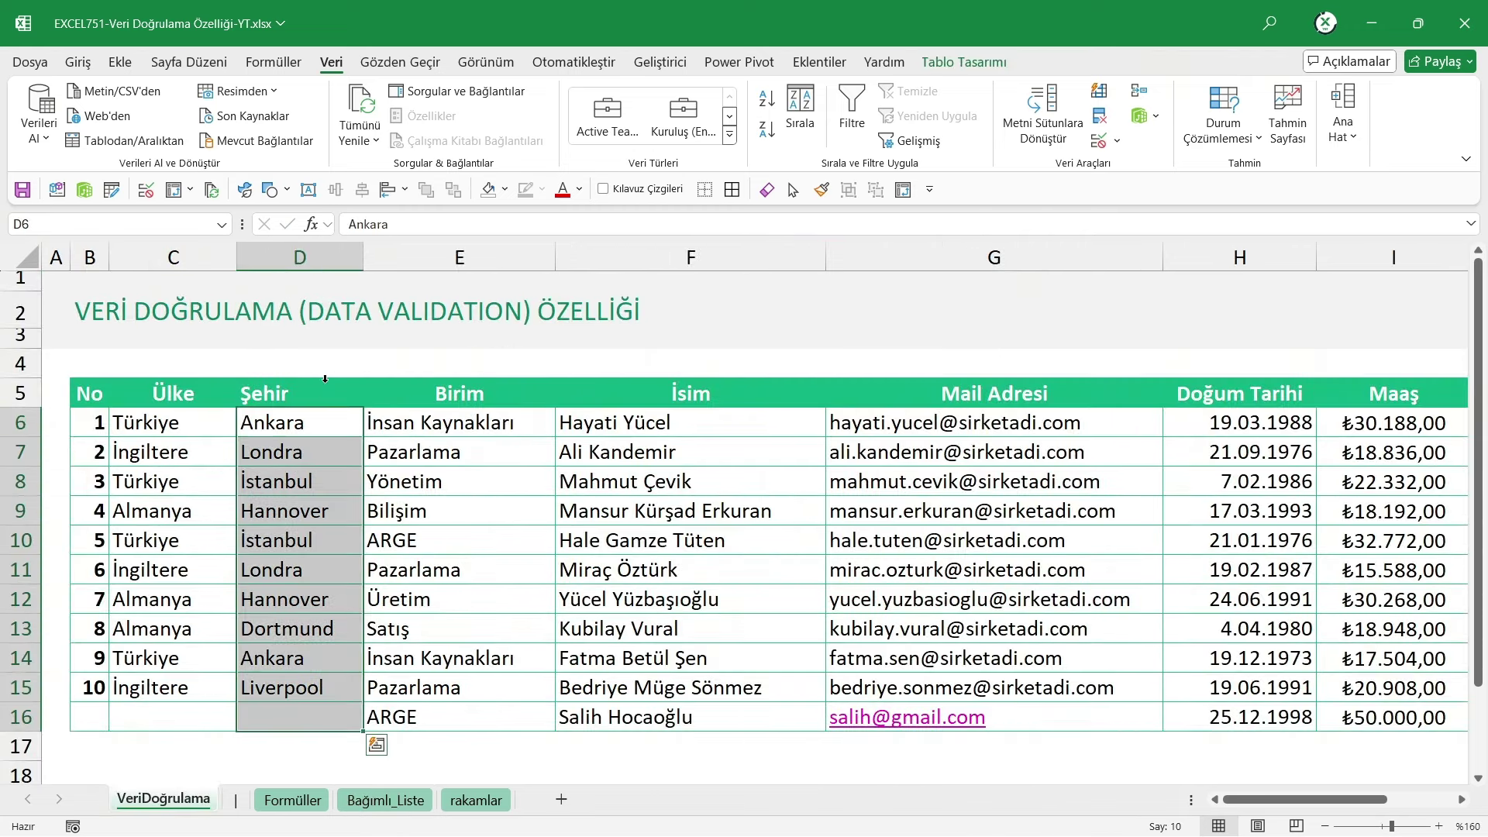
click(1099, 140)
click(620, 487)
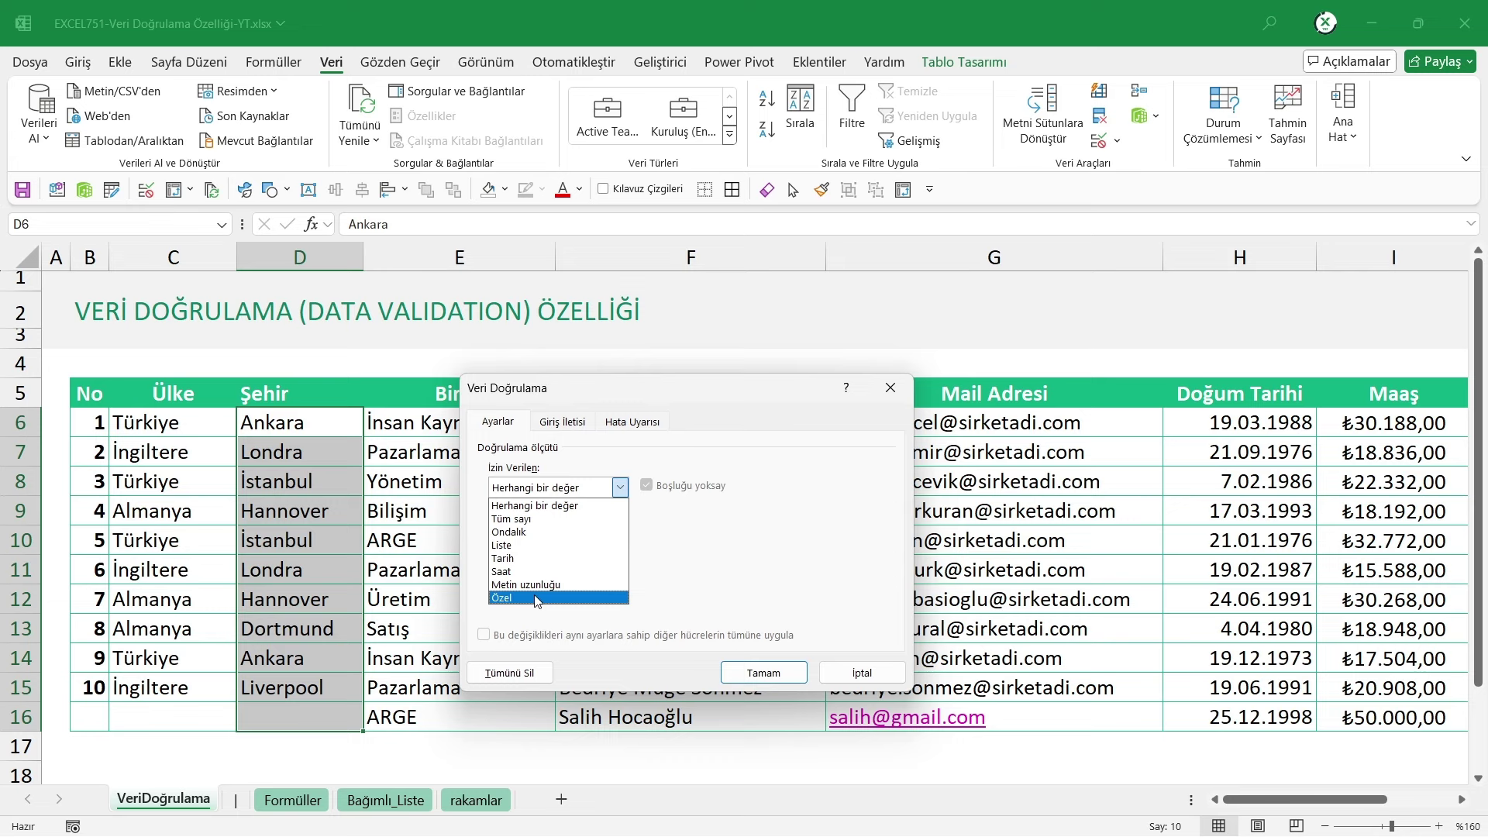
click(533, 545)
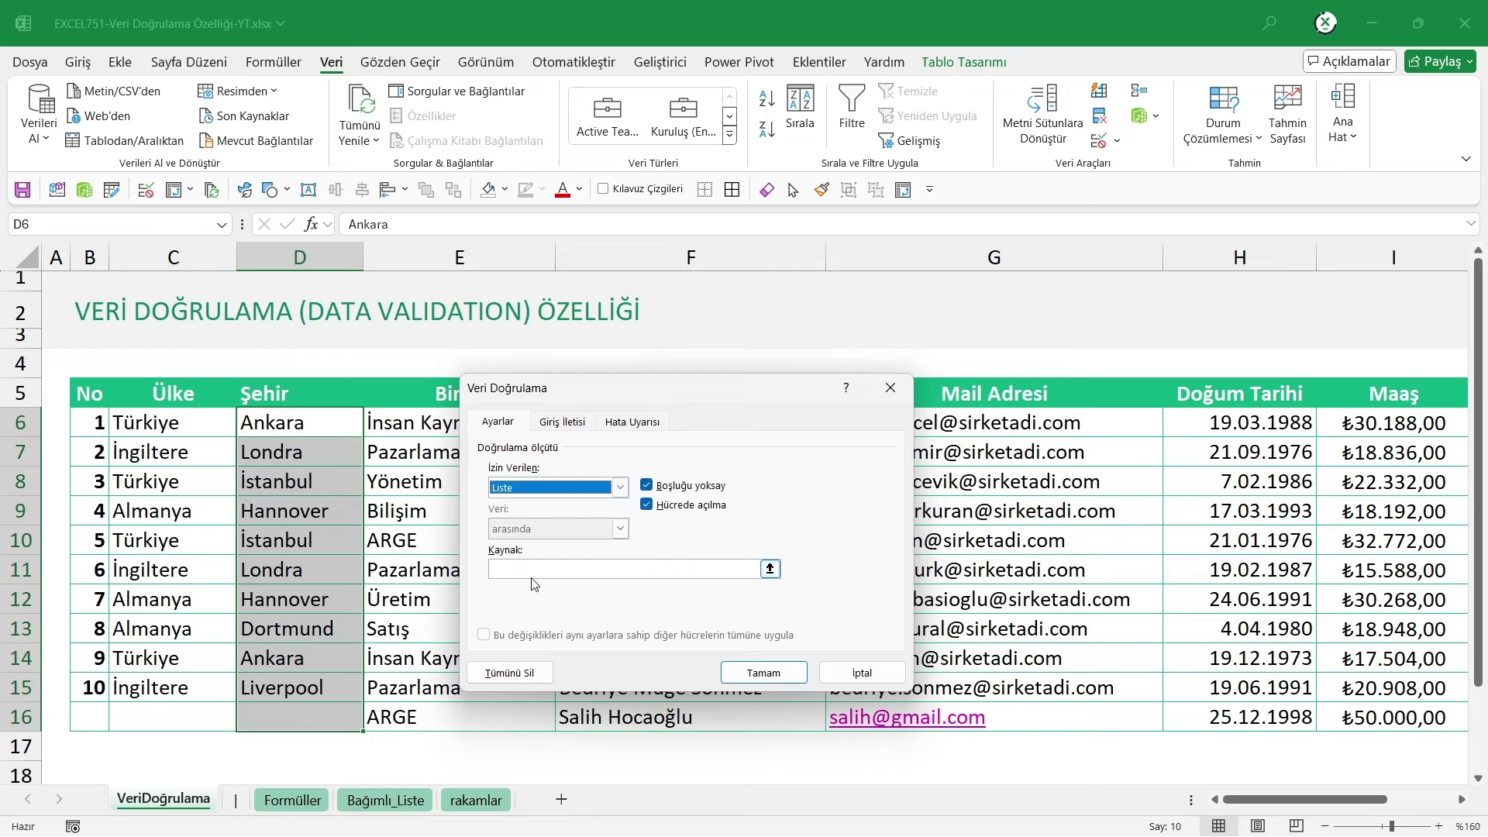
click(533, 570)
key(ctrl+v)
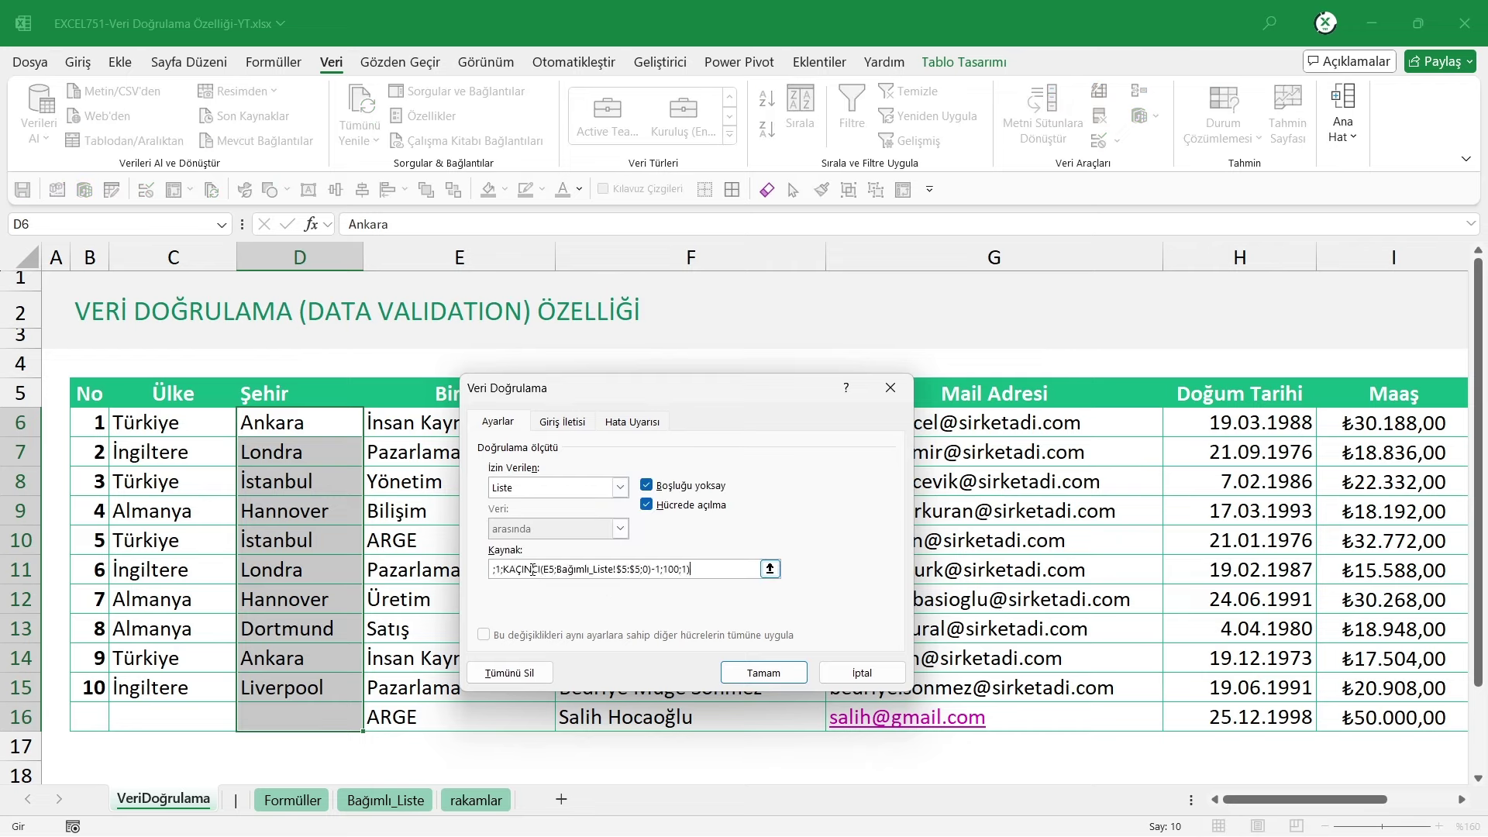
Step: Replace E5 in the source formula with $C6 and confirm the validation with Tamam
drag(670, 575, 496, 570)
click(568, 569)
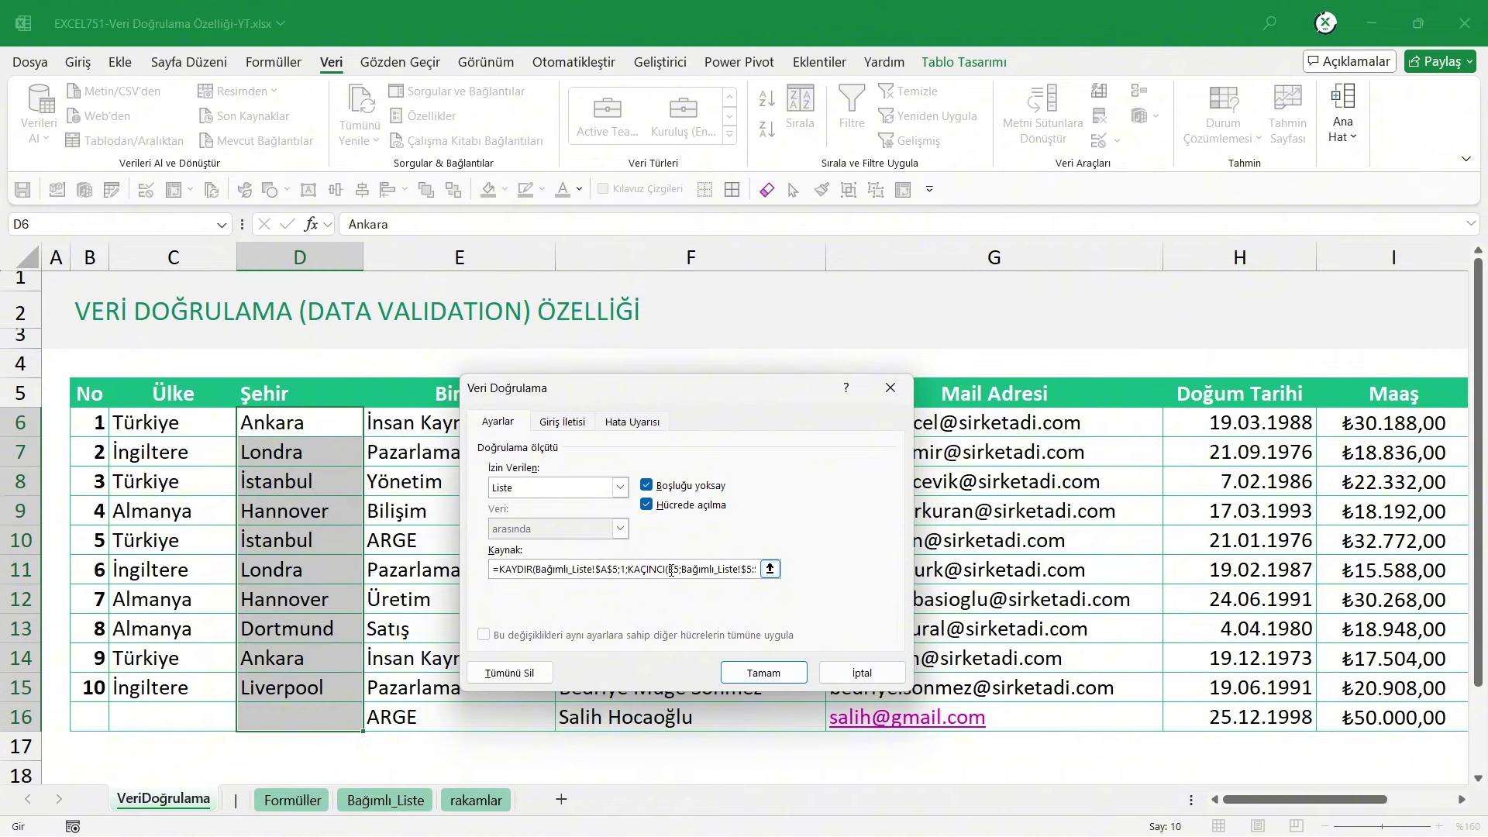
drag(671, 570, 677, 567)
key(BackSpace)
click(181, 423)
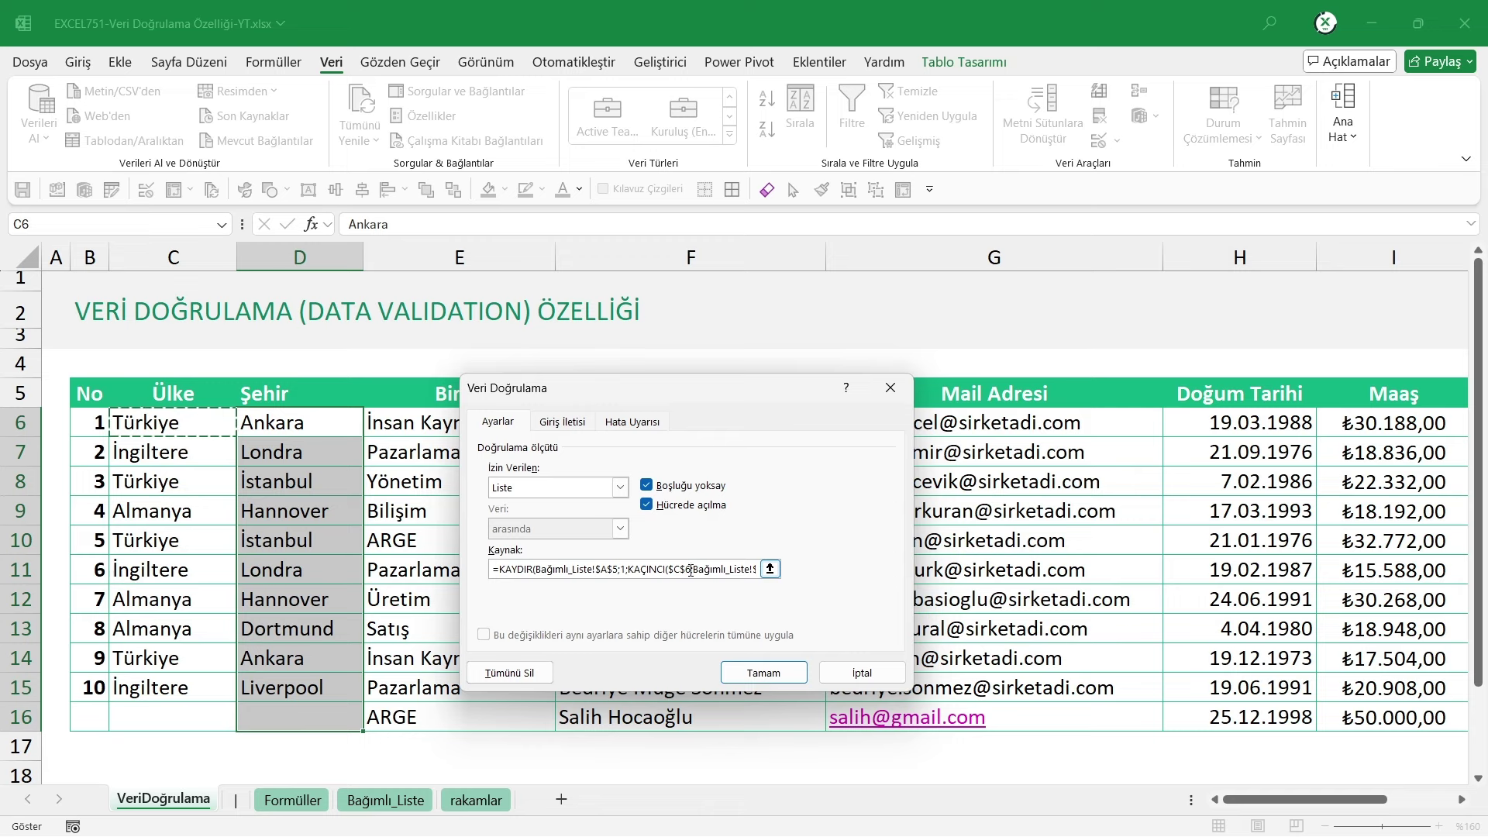
key(F4)
click(691, 571)
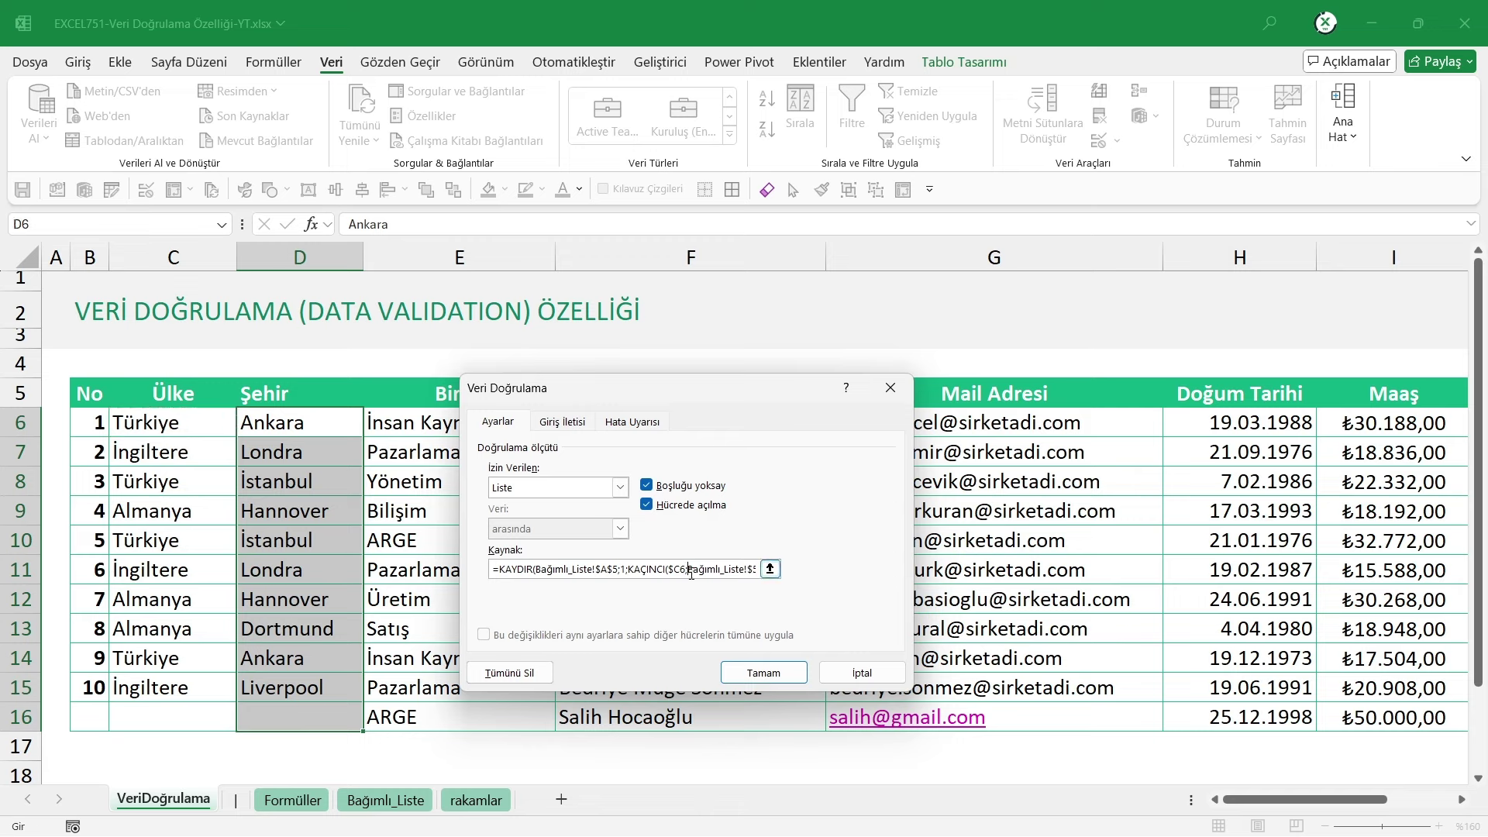
mouse_move(691, 575)
mouse_down()
mouse_move(772, 577)
mouse_move(567, 570)
mouse_up()
click(681, 569)
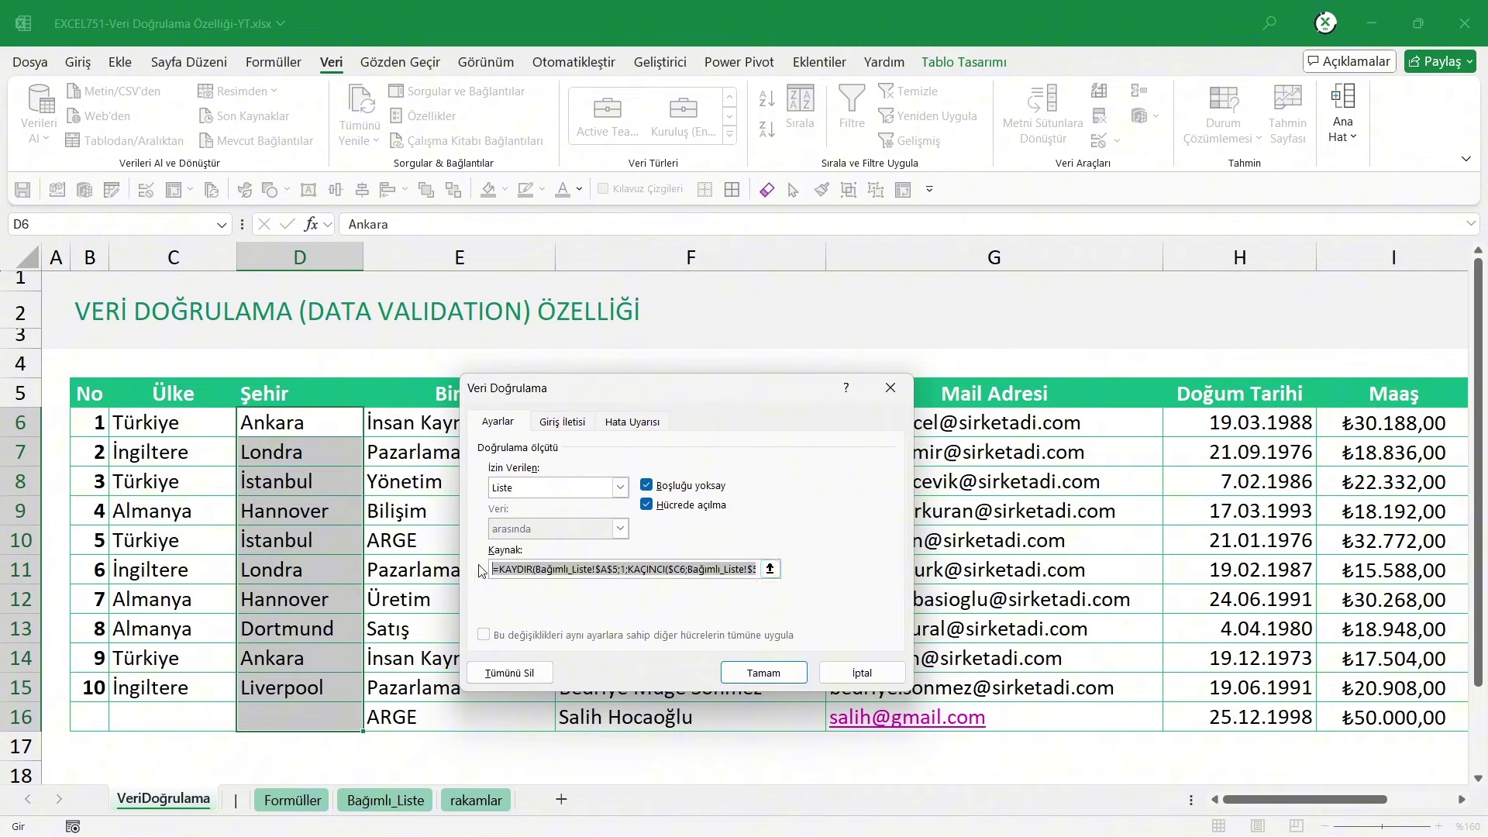
click(766, 671)
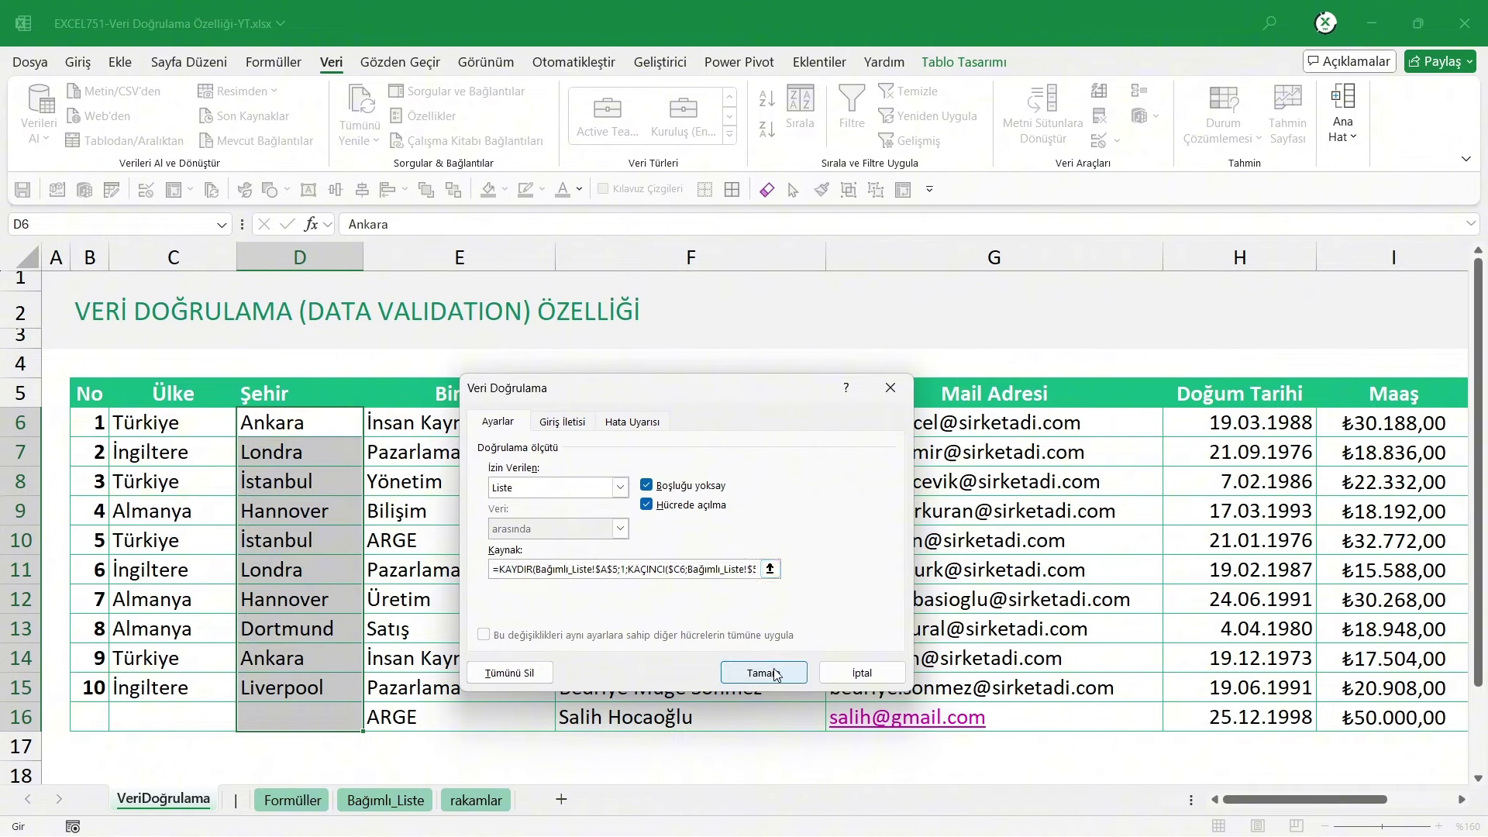
click(229, 720)
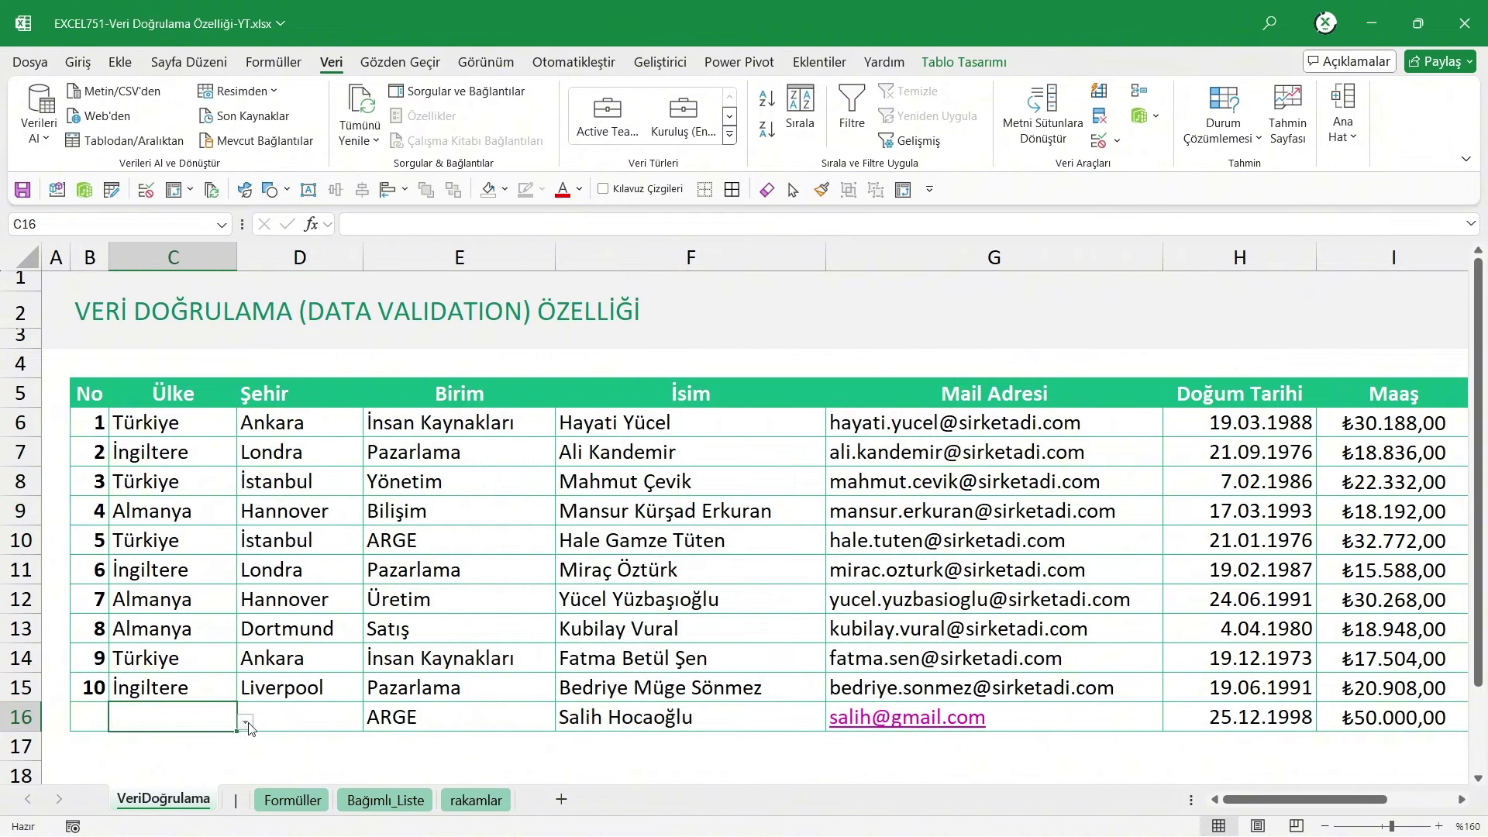
Step: Set row 16 to Türkiye and pick İstanbul from the Şehir drop-down
click(247, 724)
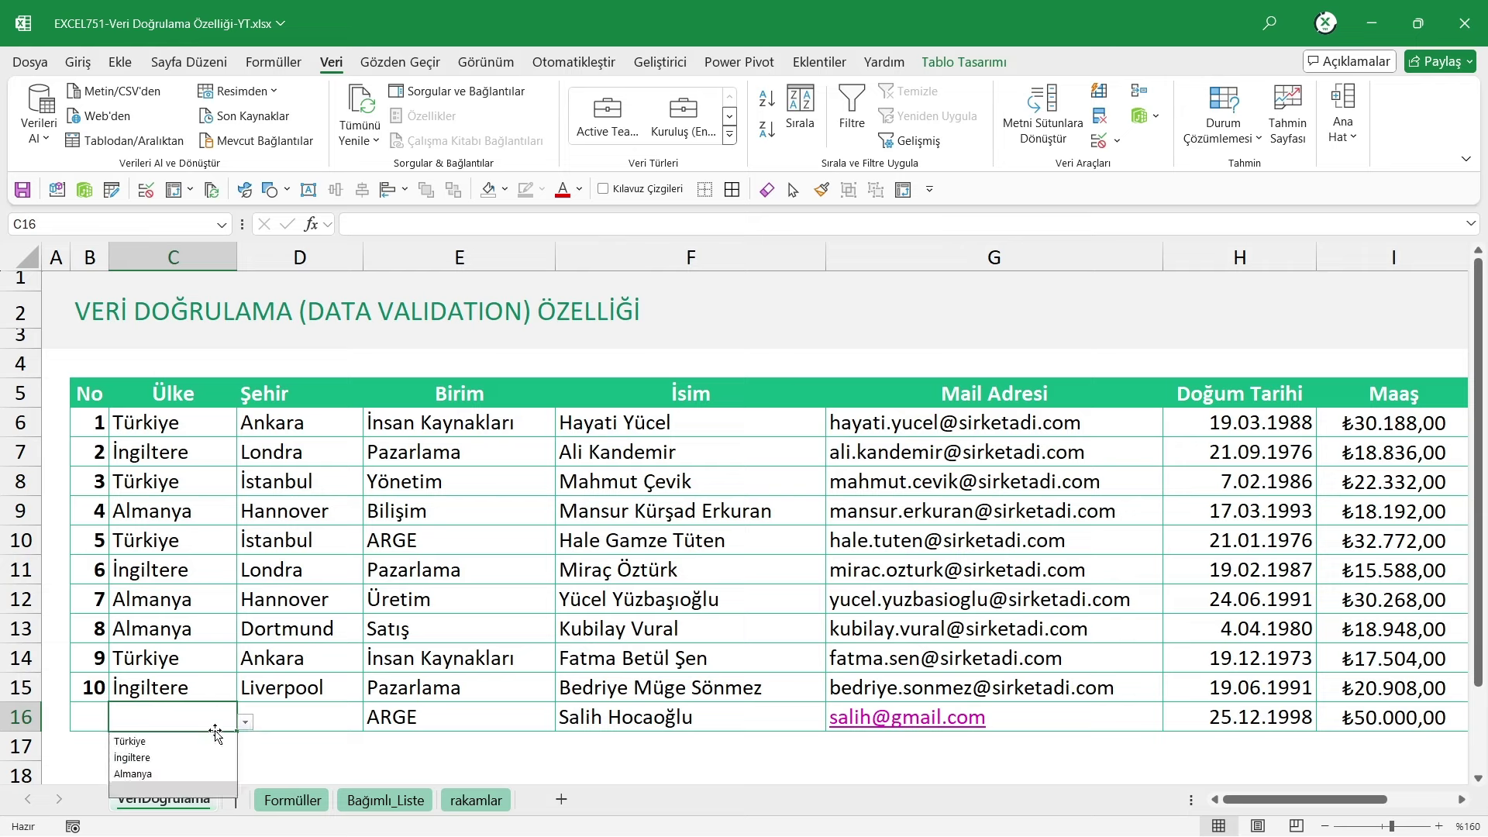
click(136, 740)
click(311, 719)
click(372, 723)
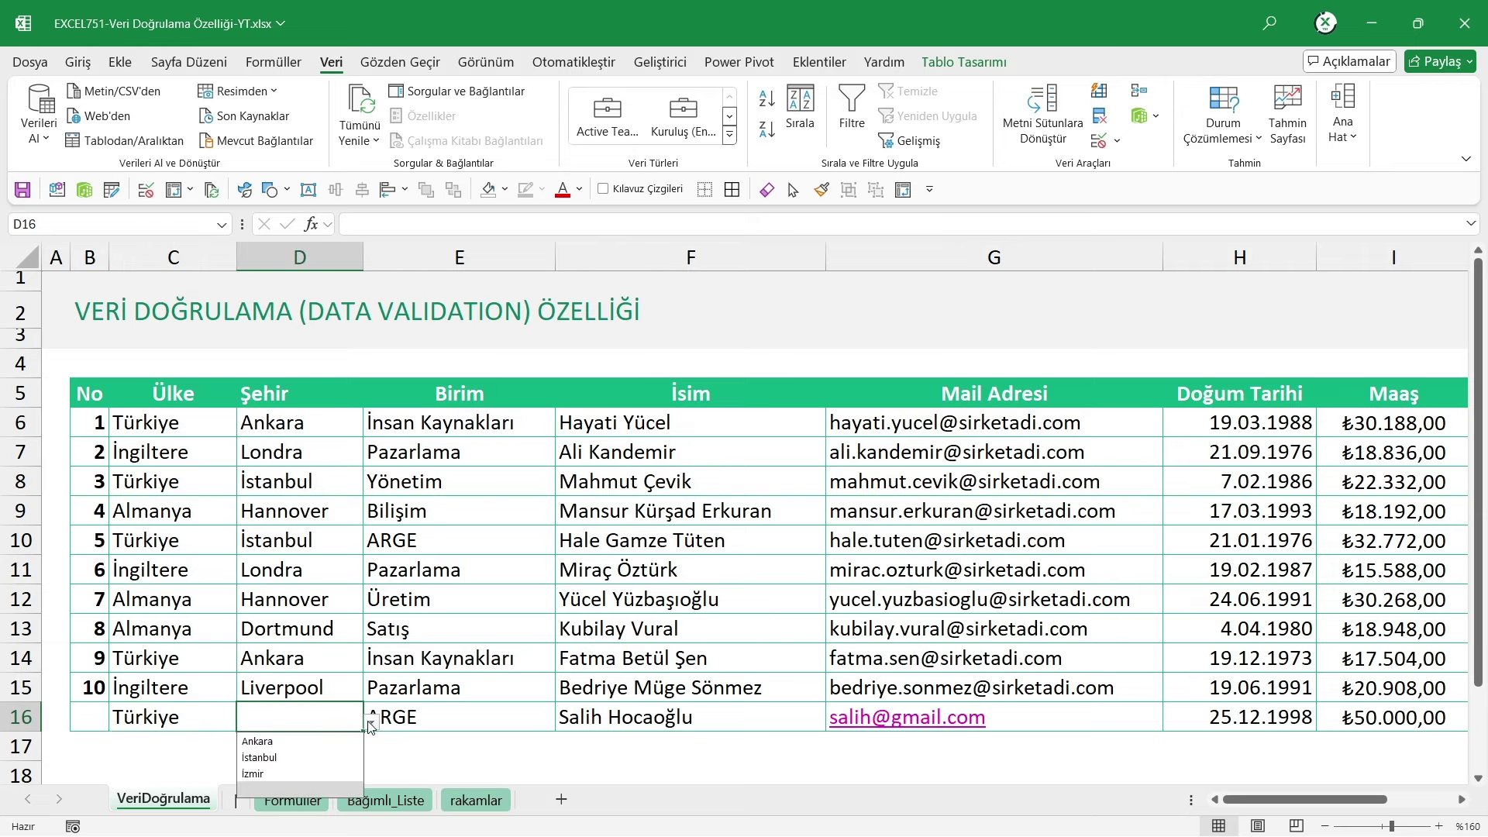
click(321, 757)
scroll(220, 697, down, 1)
Step: Switch row 16 to İngiltere and pick Manchester from the city list
click(244, 634)
click(139, 668)
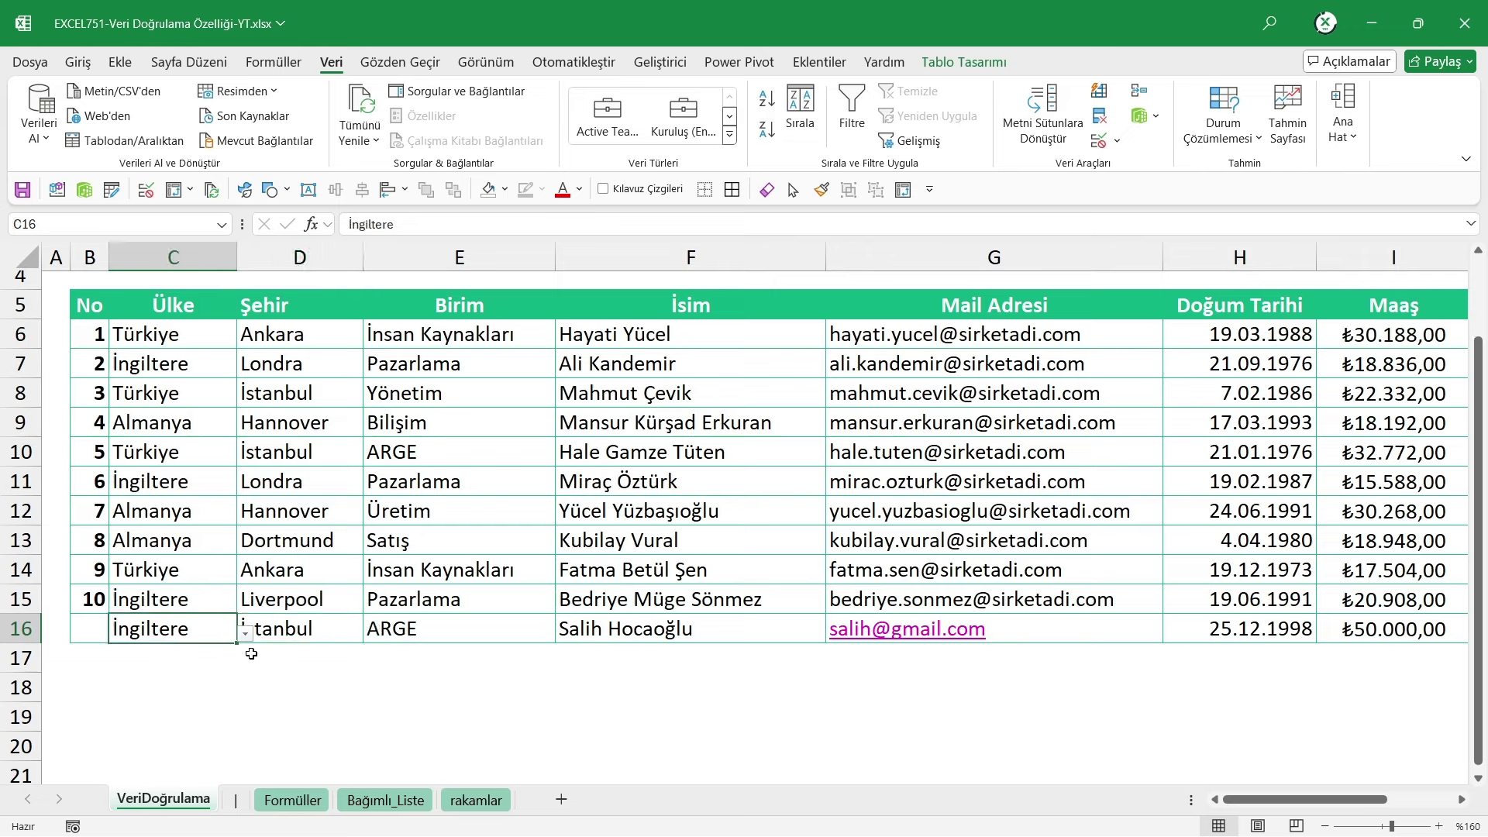
click(298, 628)
click(371, 637)
click(266, 669)
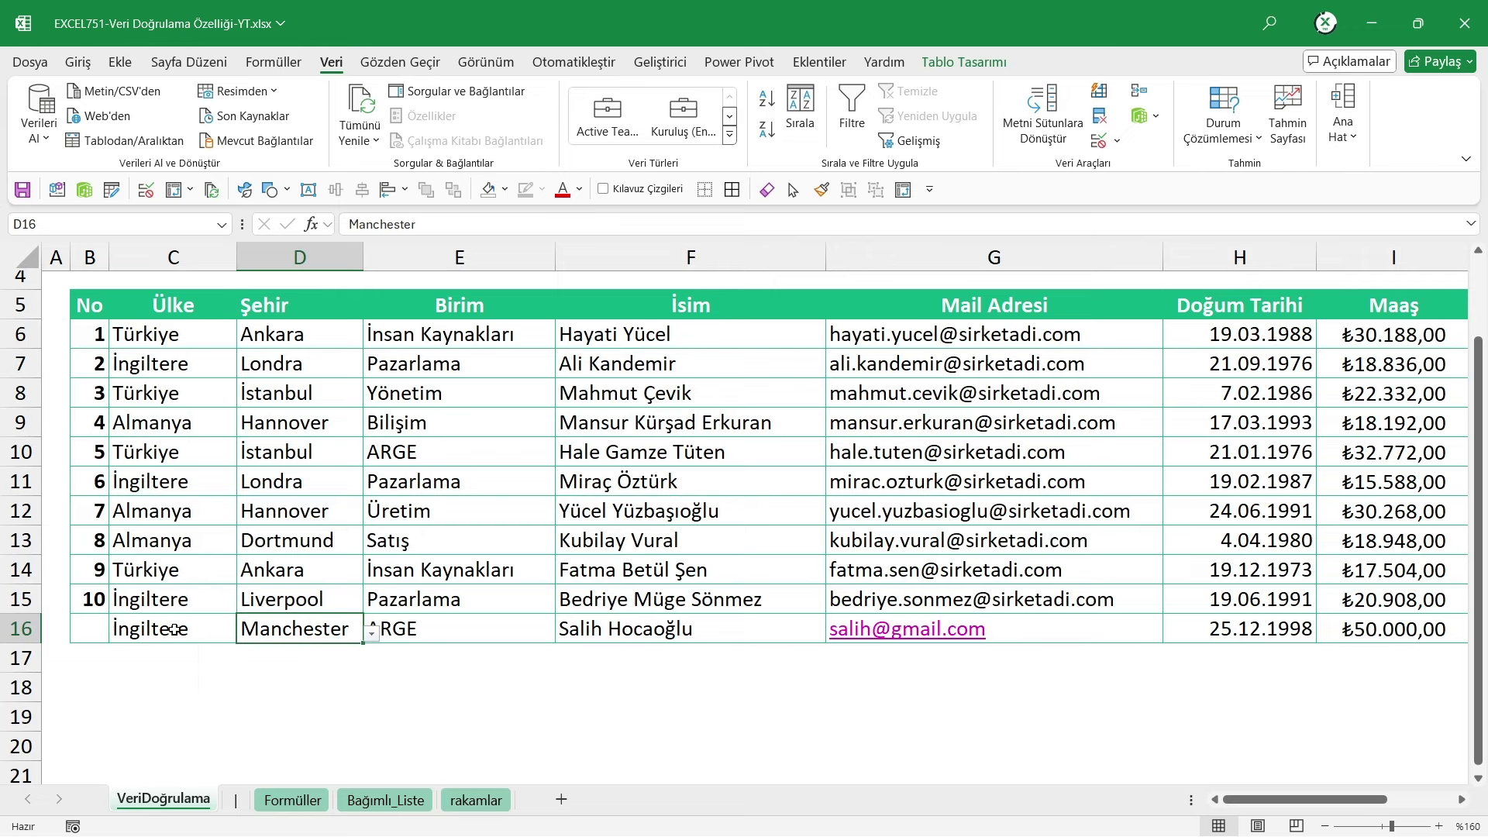
Step: Set row 16 to Almanya and Dortmund, then go to the Bağımlı_Liste sheet
click(175, 630)
click(245, 634)
click(135, 686)
click(300, 629)
click(372, 634)
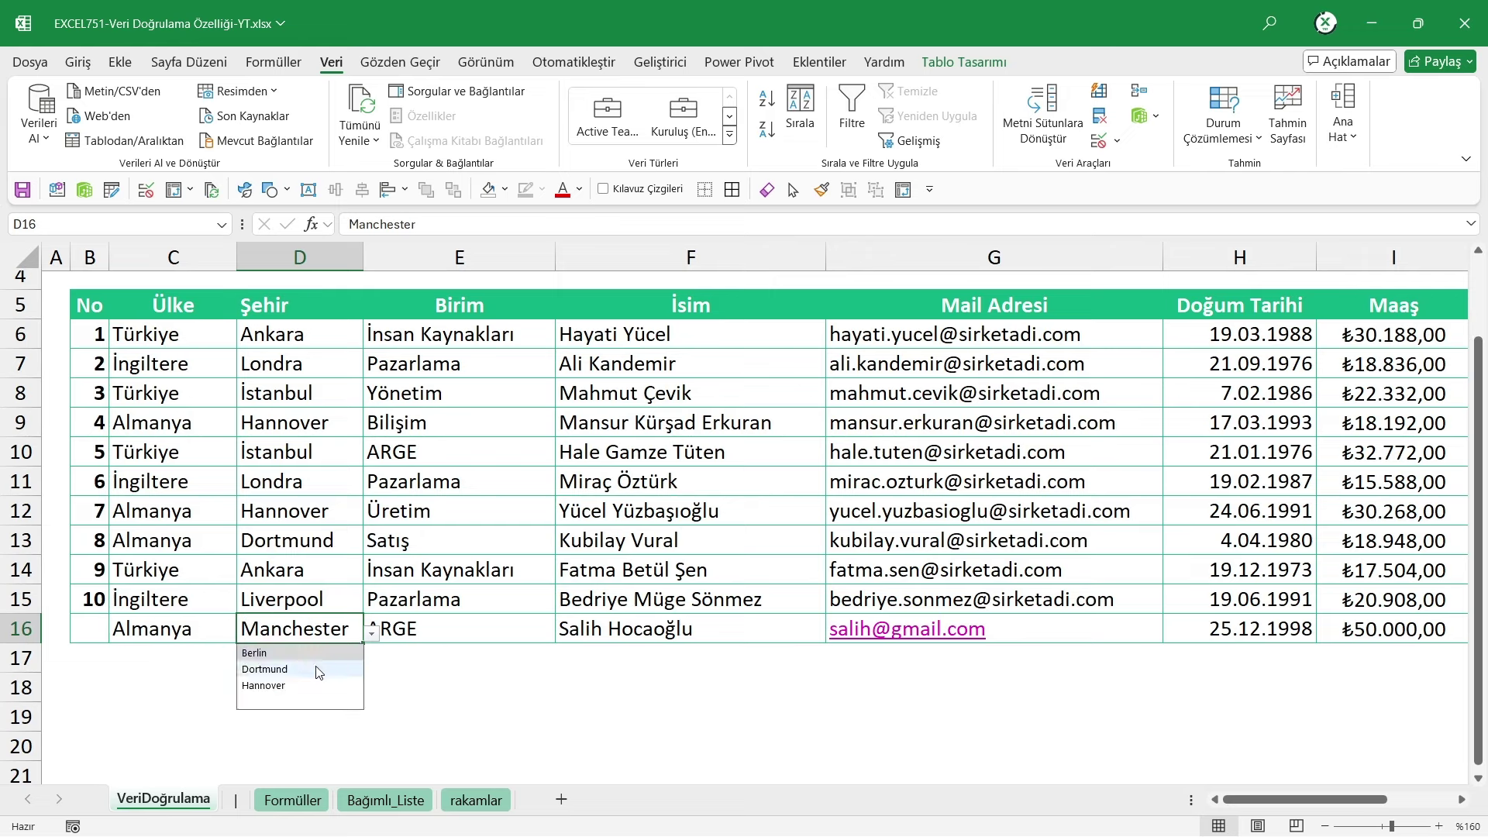
click(317, 671)
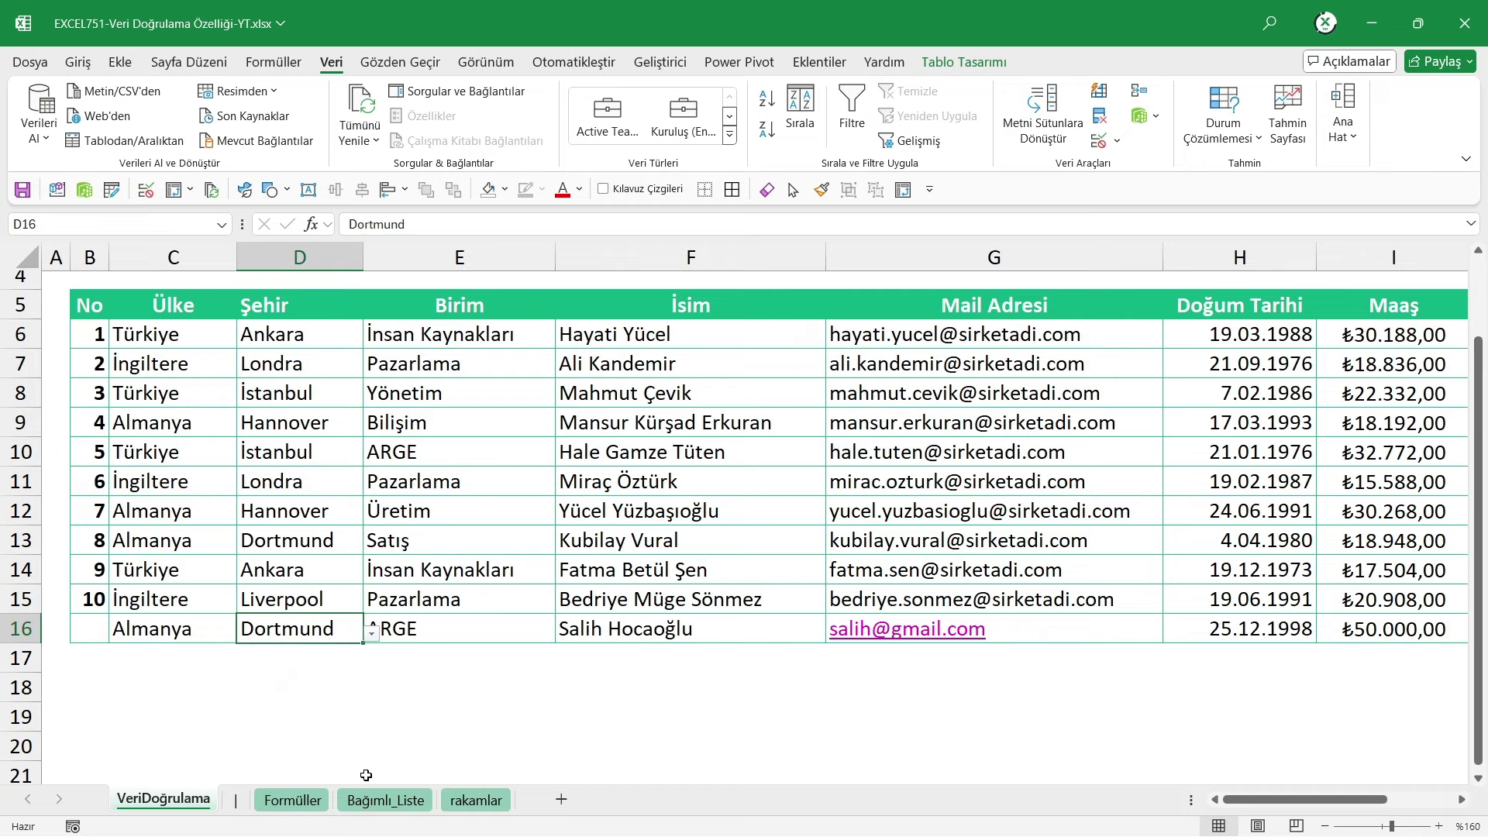
click(393, 801)
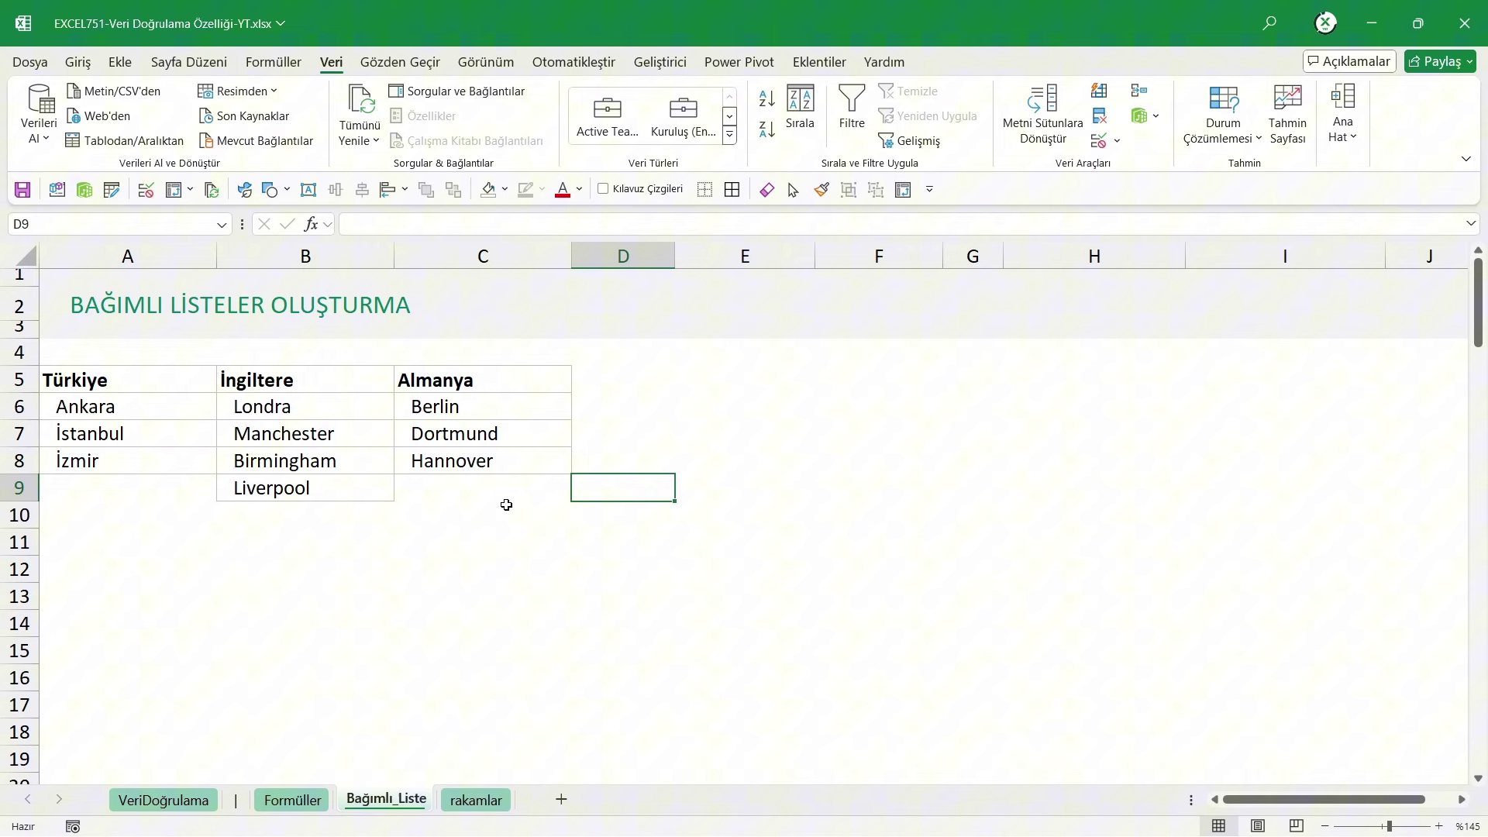
Step: Widen column D and copy the Almanya list from C5:C8 into D5
click(607, 378)
drag(673, 259, 707, 259)
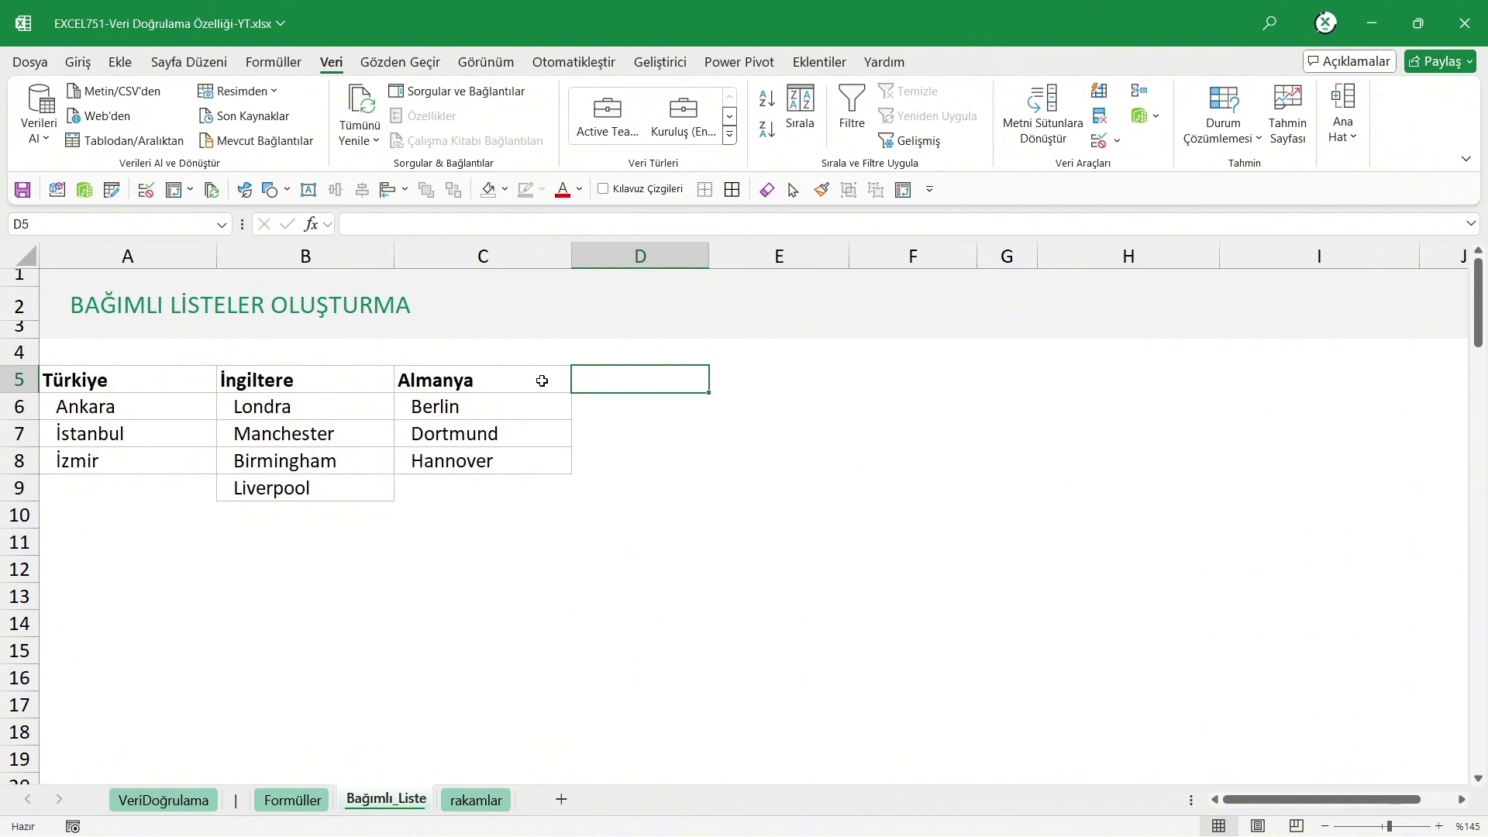
drag(553, 382, 554, 463)
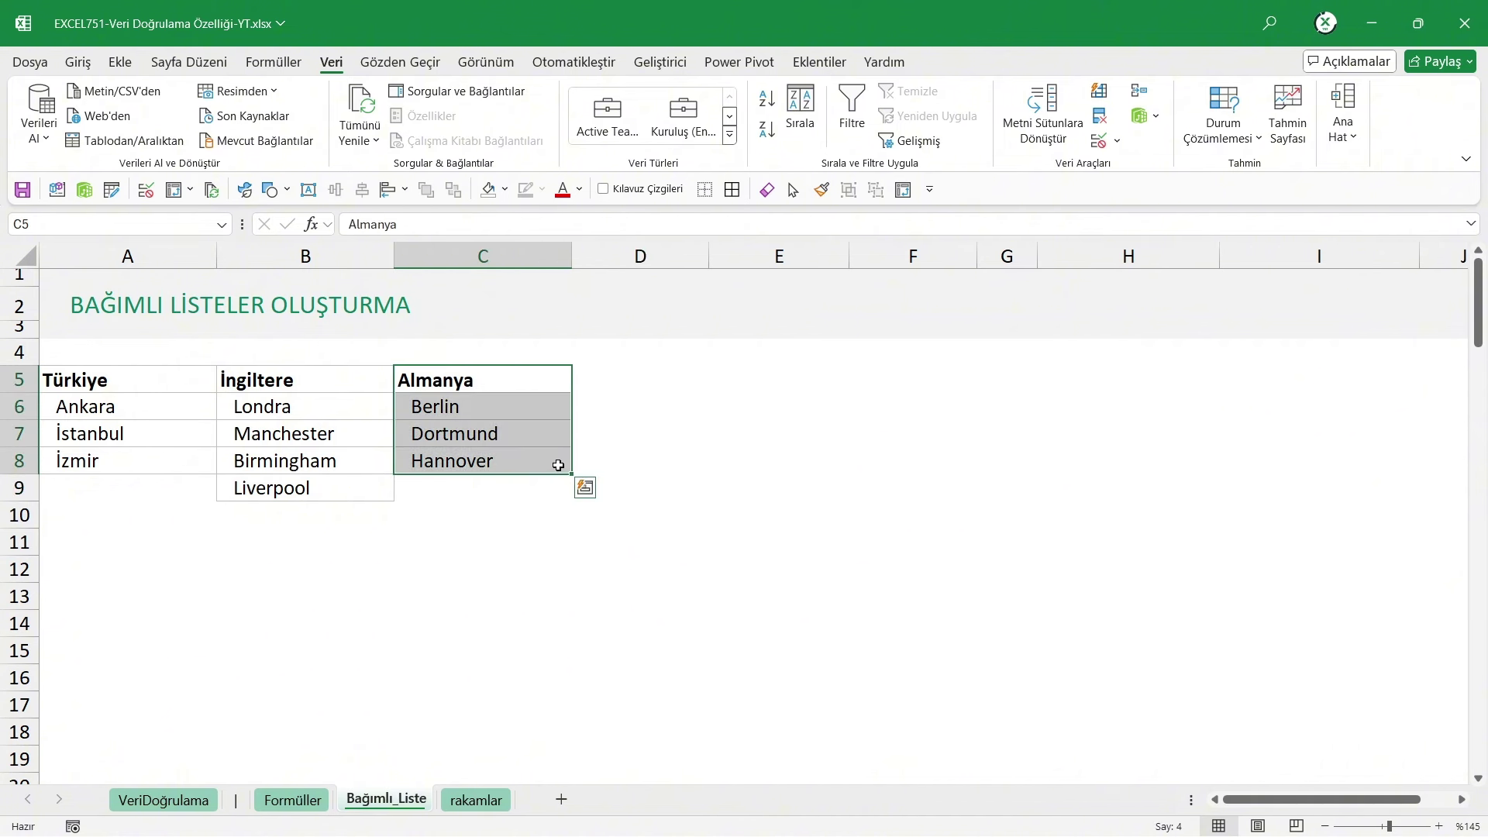
key(ctrl+c)
click(606, 378)
key(ctrl+v)
Step: Rename the D5 header to ABD, enter Washington and Boston, and remove Hannover
double_click(650, 379)
drag(649, 379, 493, 373)
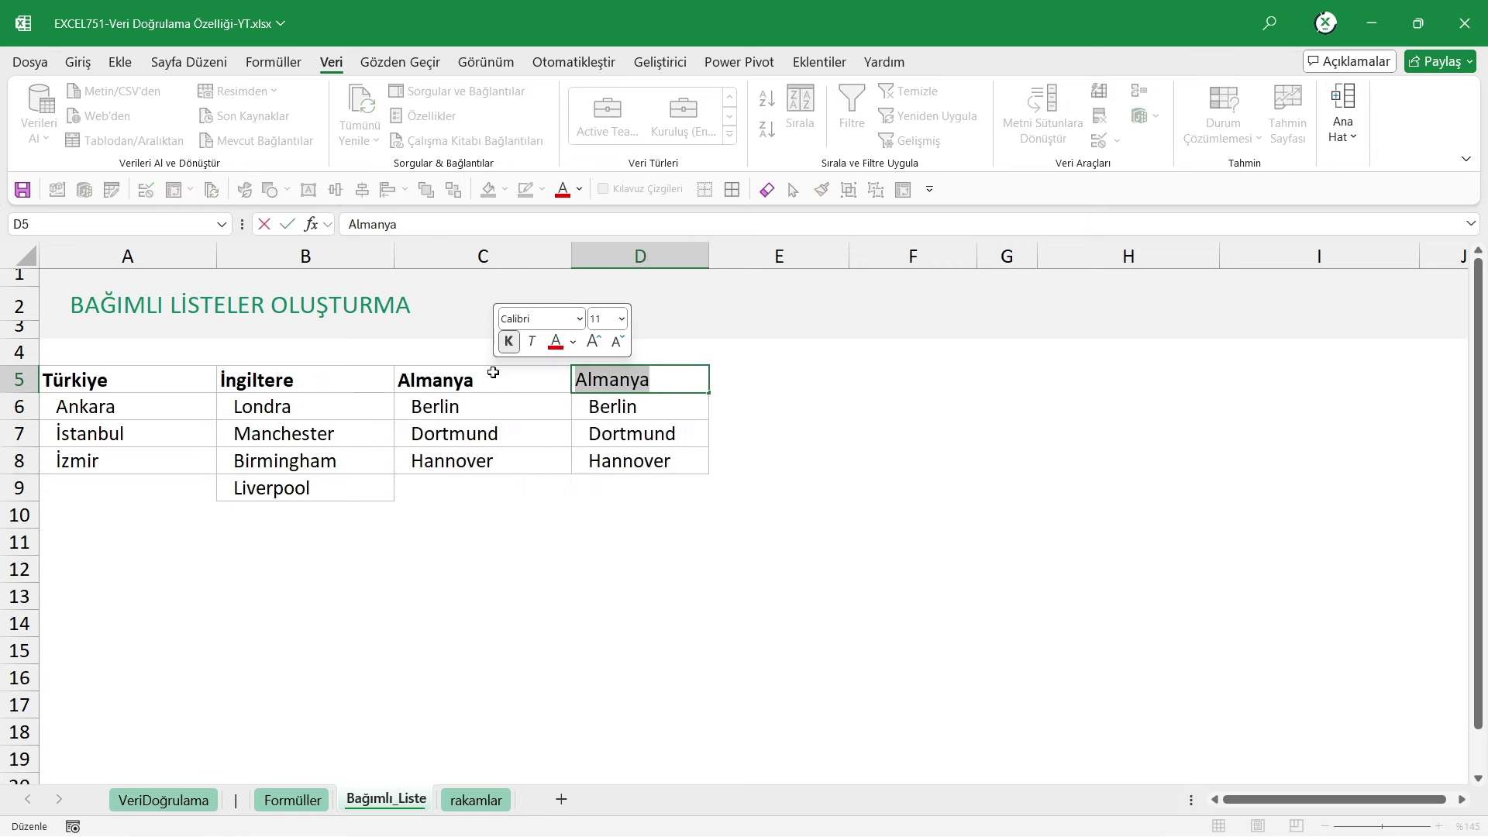
text(ABD)
key(Return)
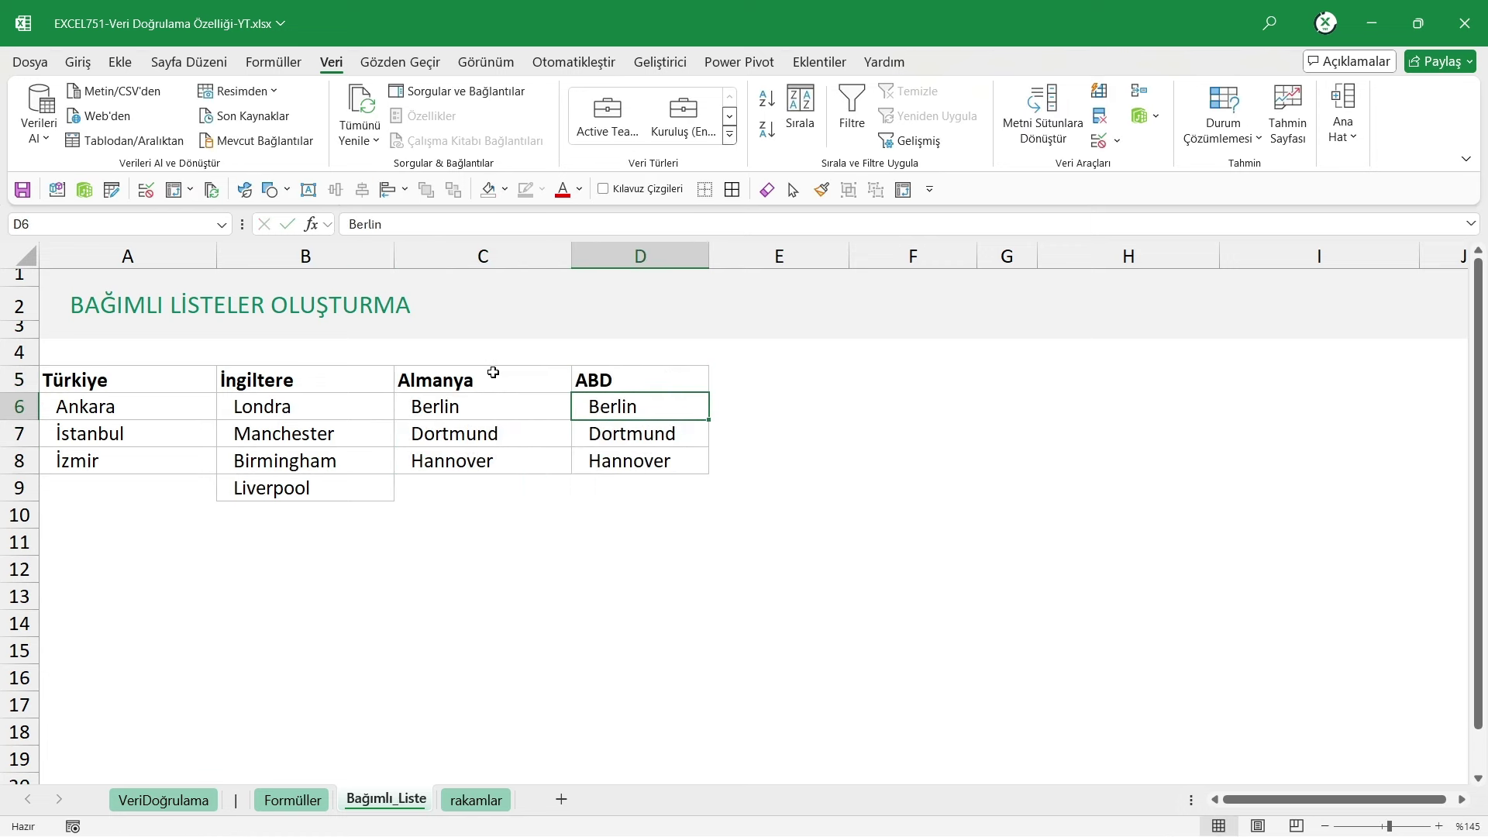
text(Washington)
key(Return)
text(Bos)
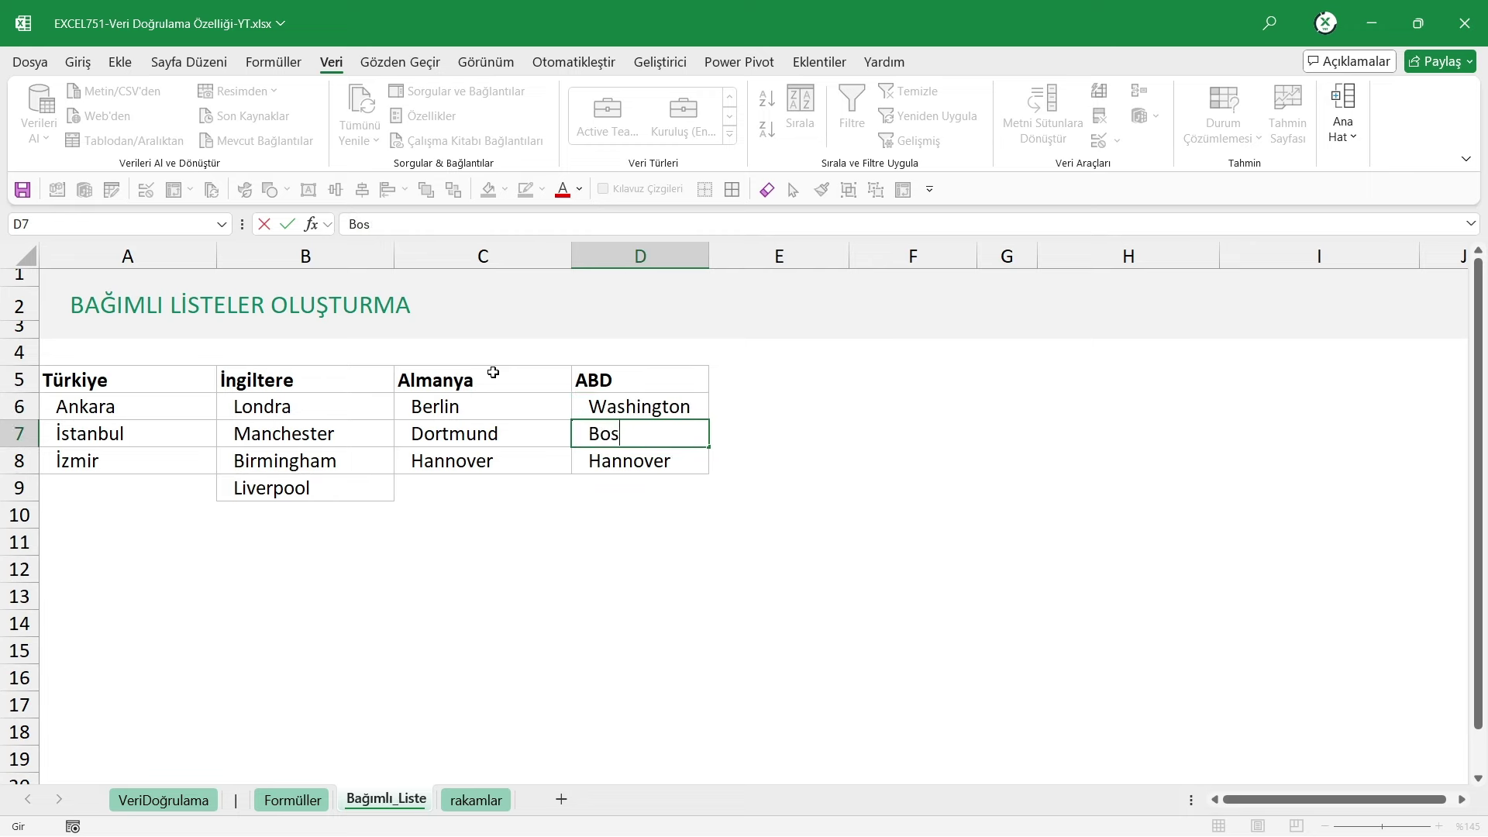
text(ton)
key(Return)
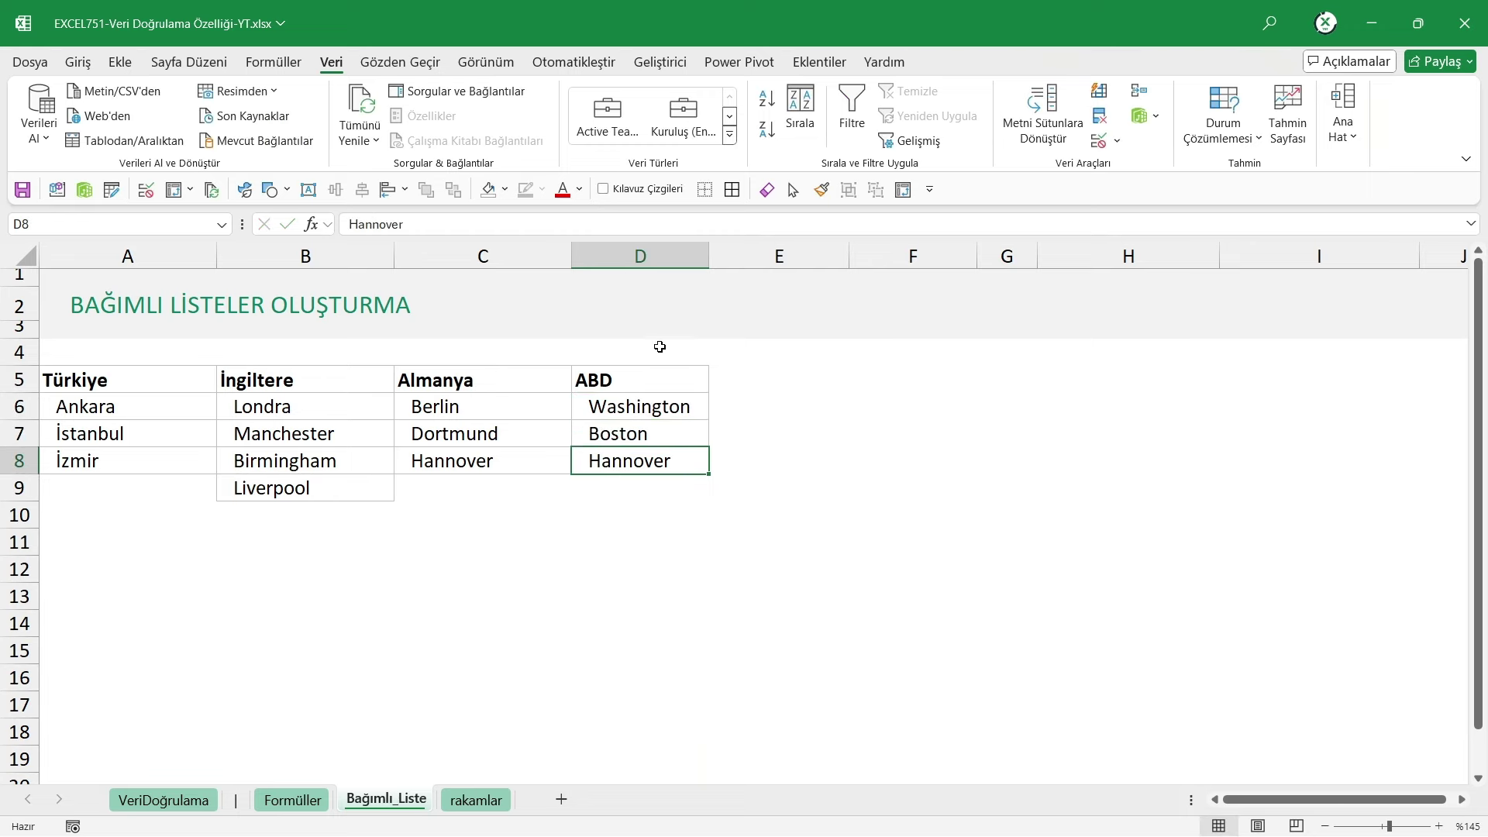
click(766, 190)
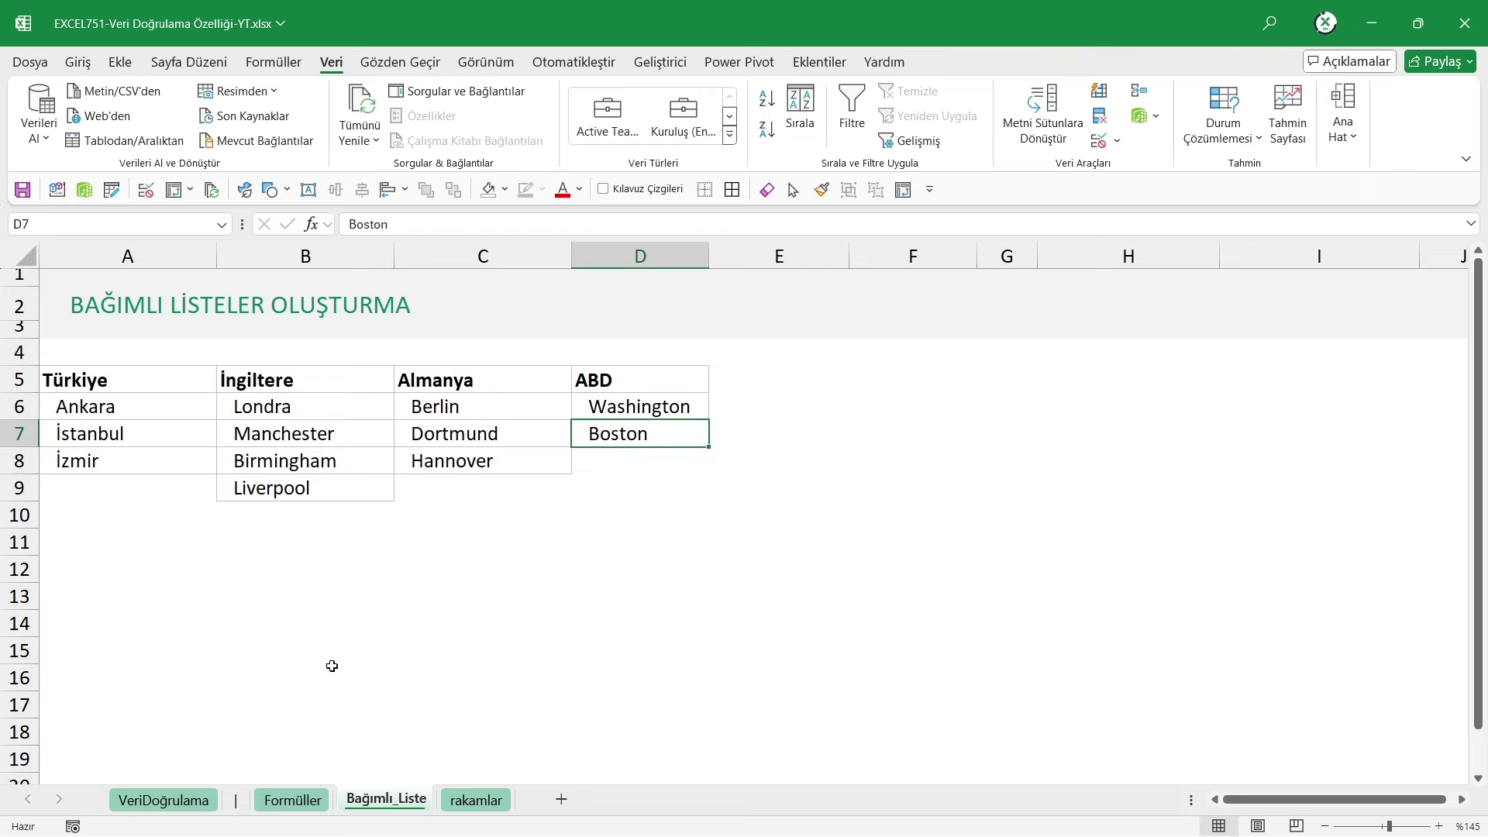
Step: On VeriDoğrulama, set C16 to ABD and D16 to Washington, then Boston
click(164, 800)
click(208, 620)
click(246, 636)
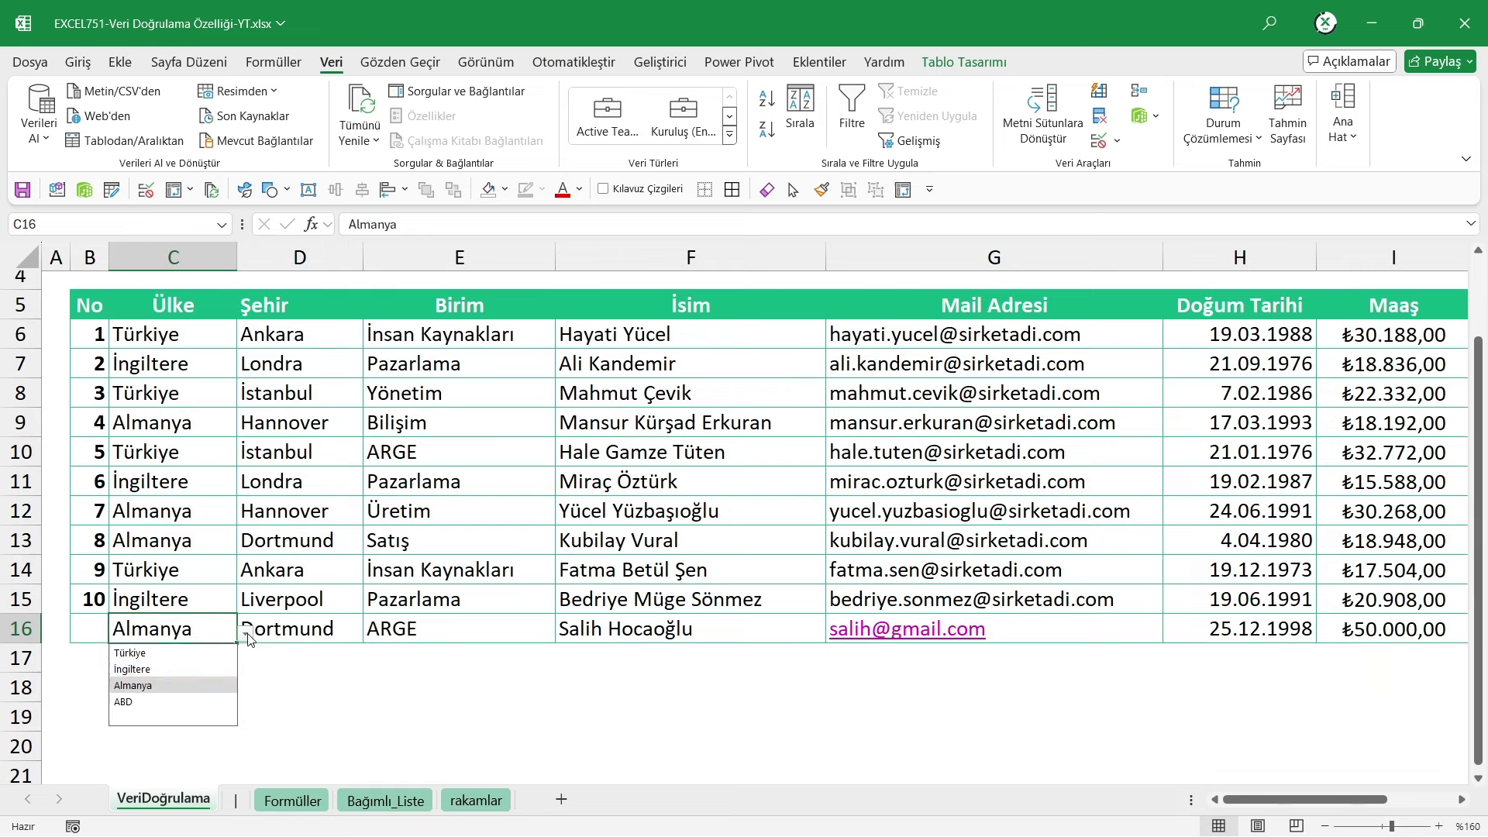
click(158, 702)
click(304, 635)
click(373, 634)
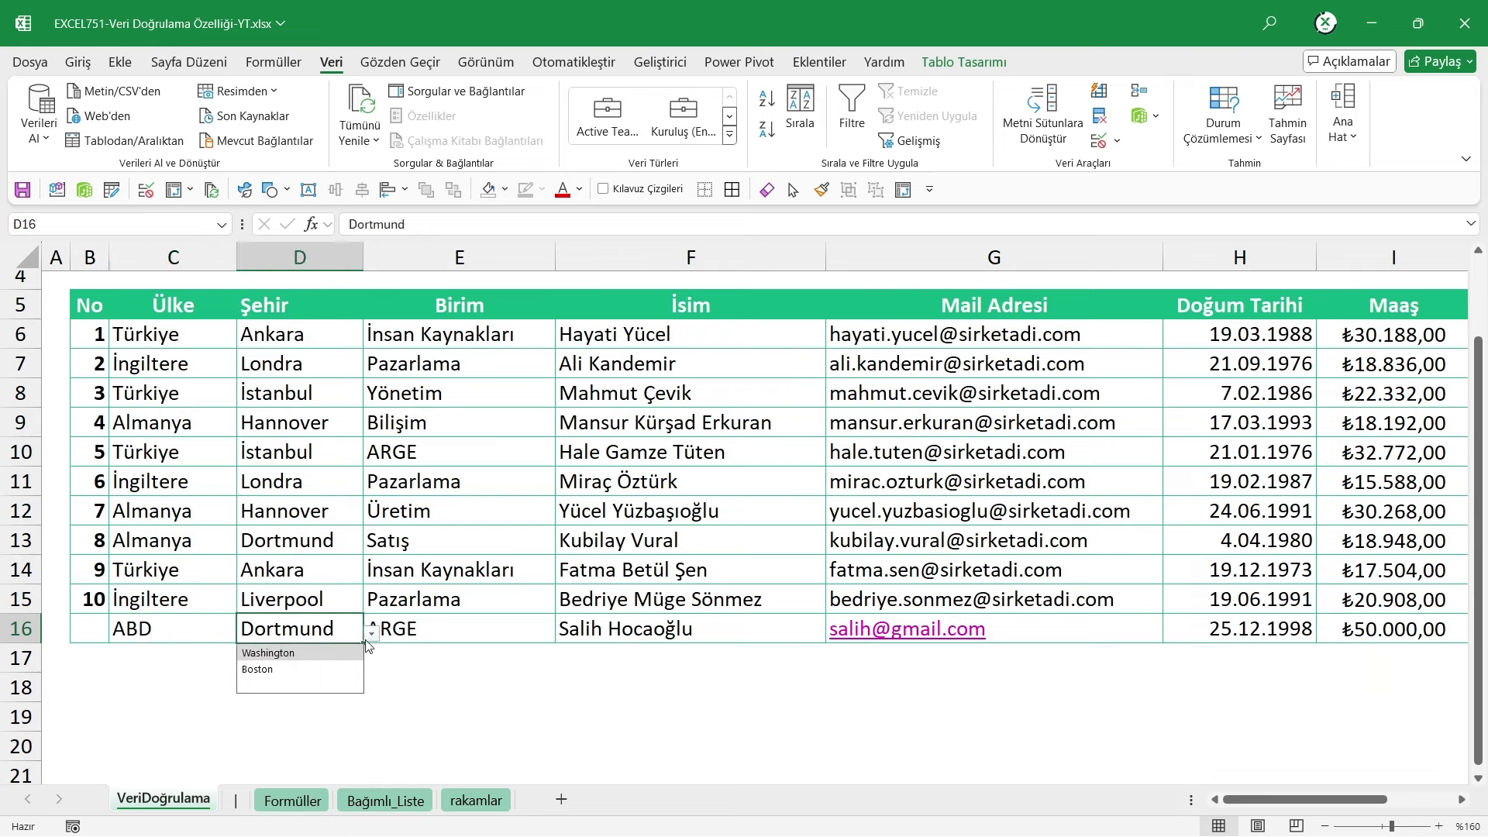
click(268, 654)
click(372, 634)
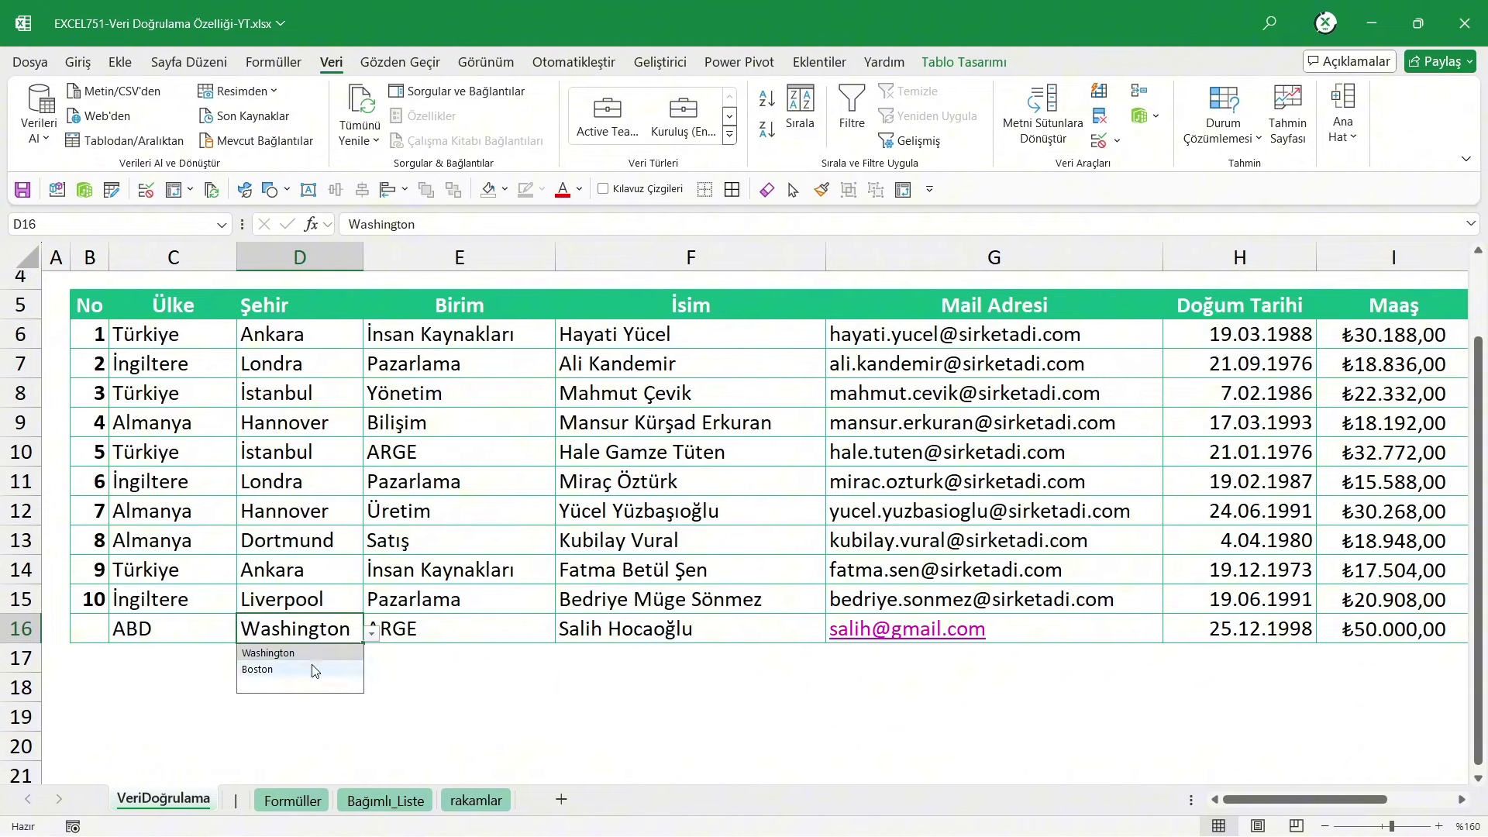
click(258, 669)
drag(193, 628, 688, 629)
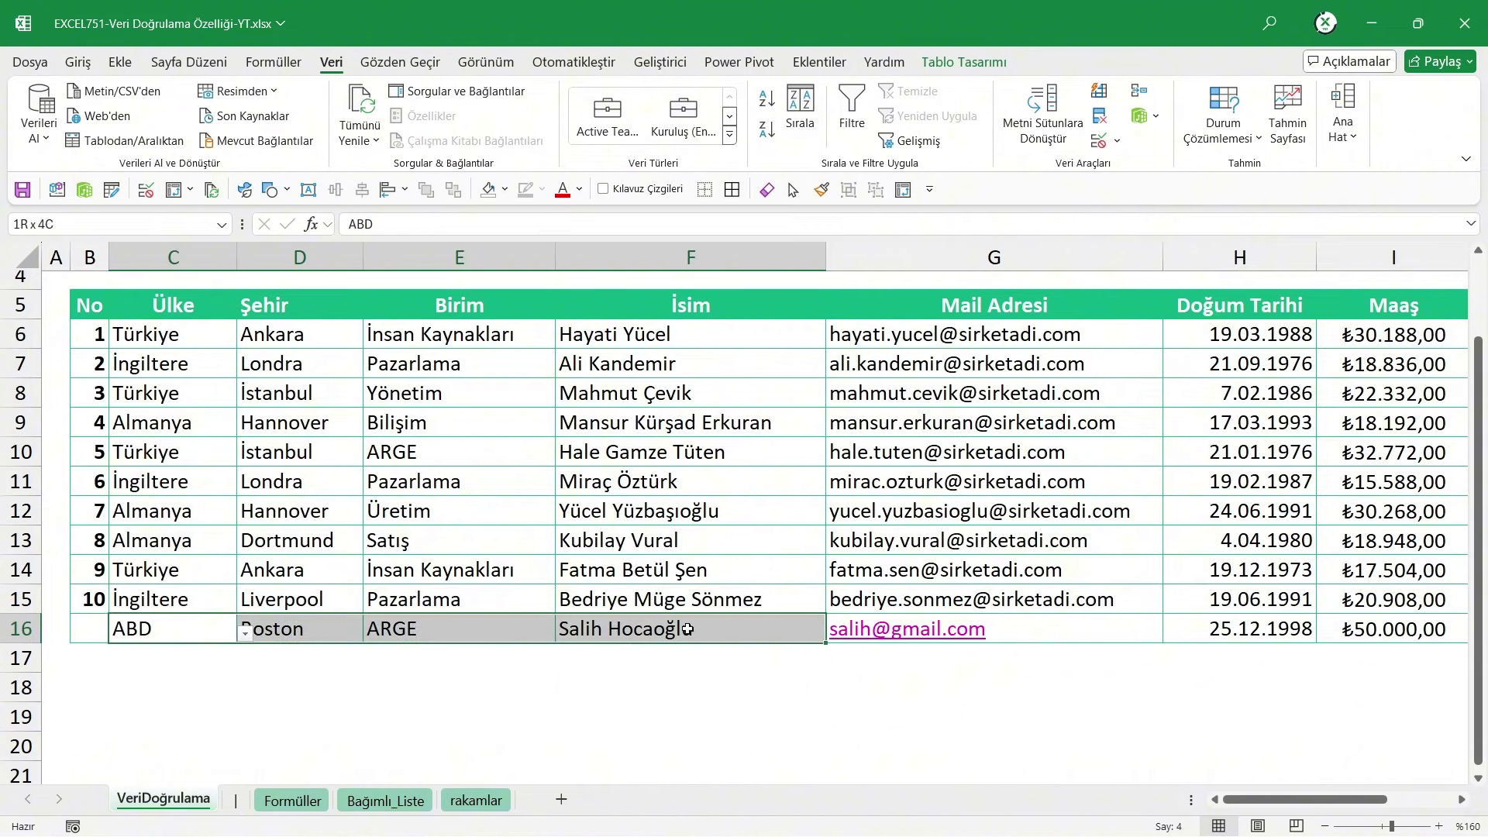
click(158, 622)
Step: Review the Bağımlı_Liste city lists, selecting the ABD cells E5–E9 and Dortmund under Almanya
click(386, 799)
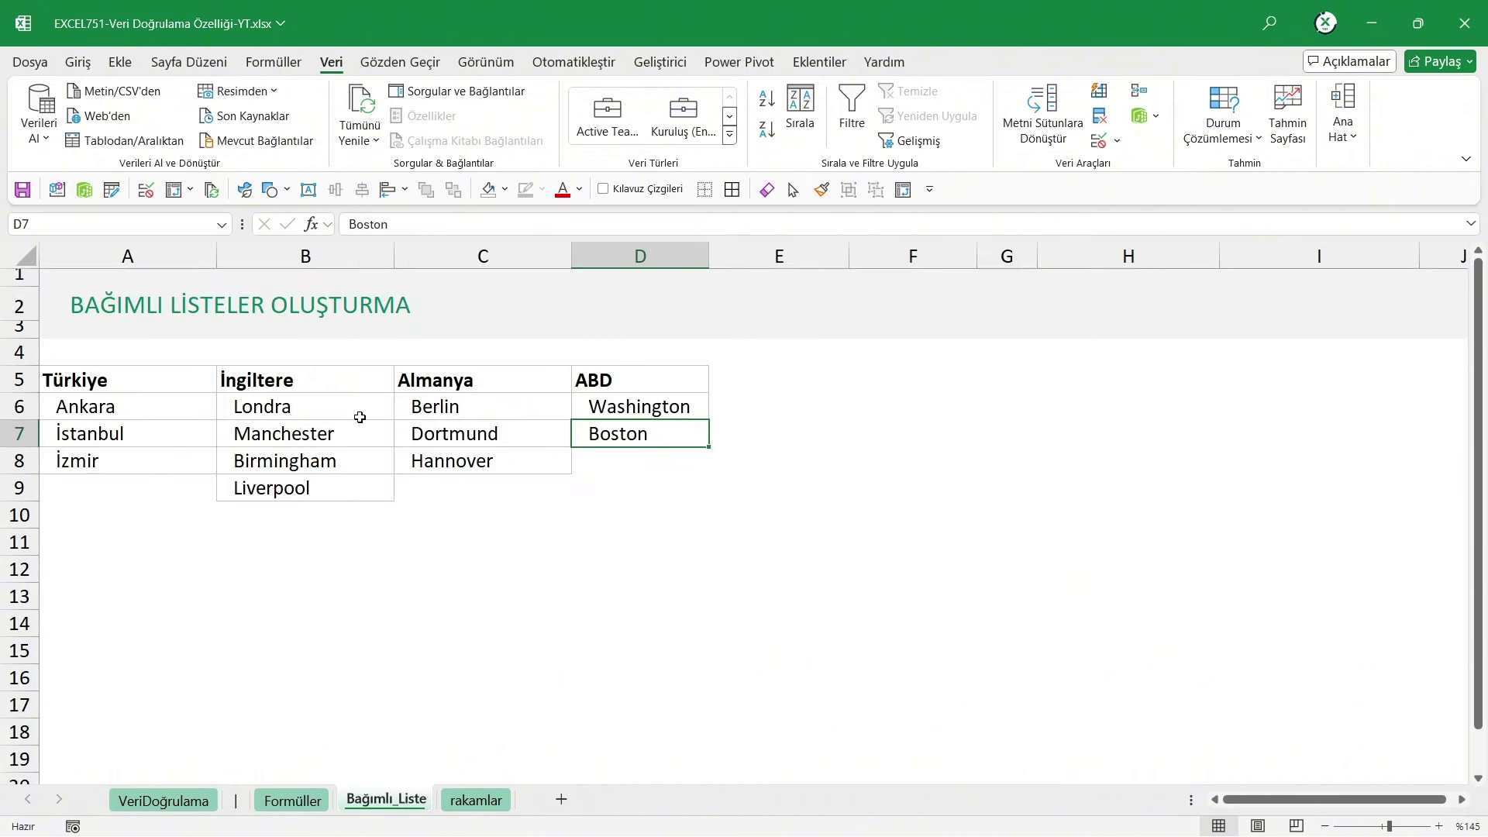
click(31, 387)
drag(788, 393, 1482, 375)
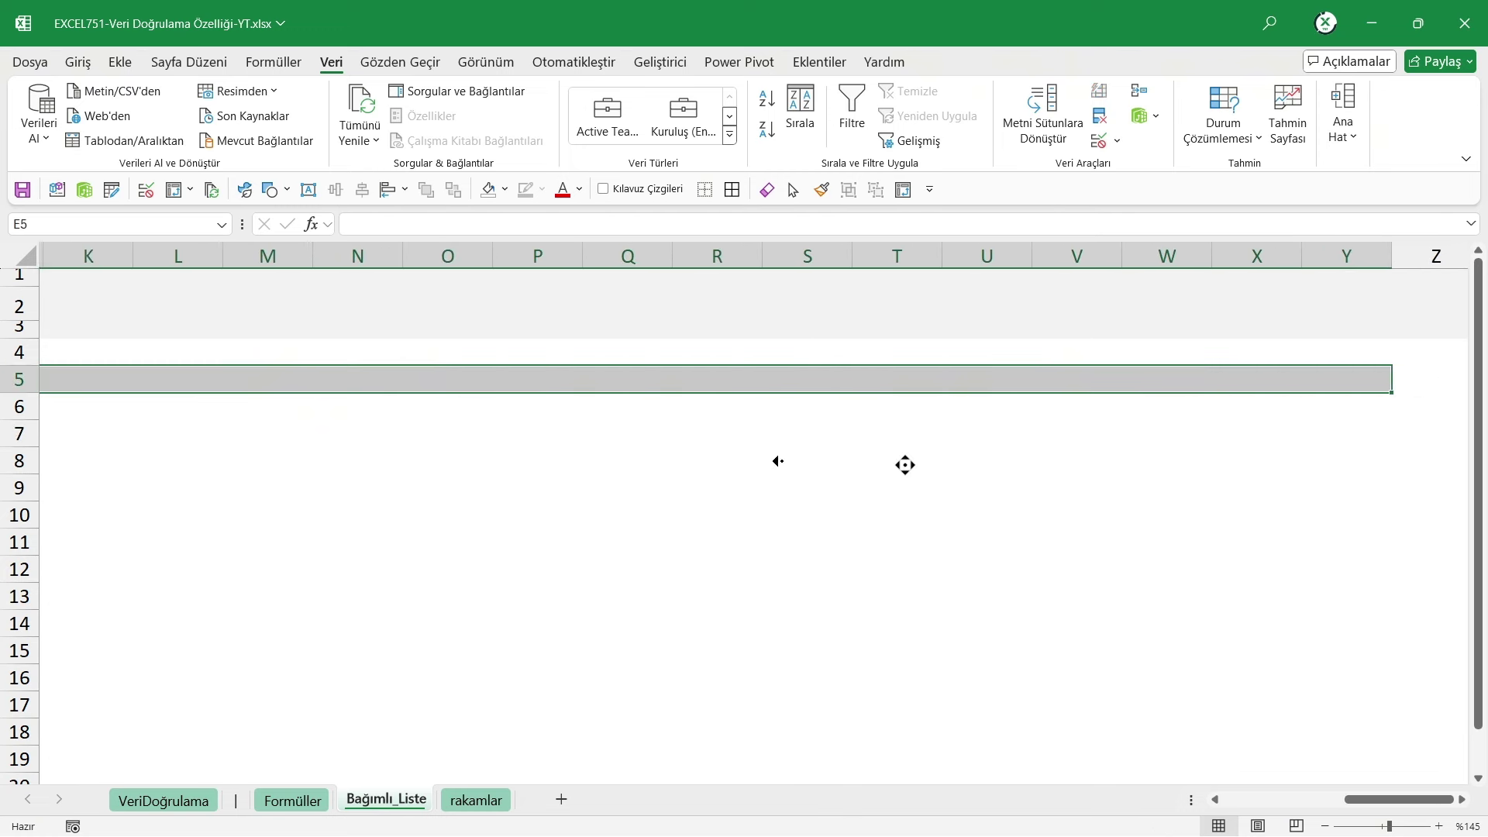
key(ctrl+BackSpace)
click(814, 380)
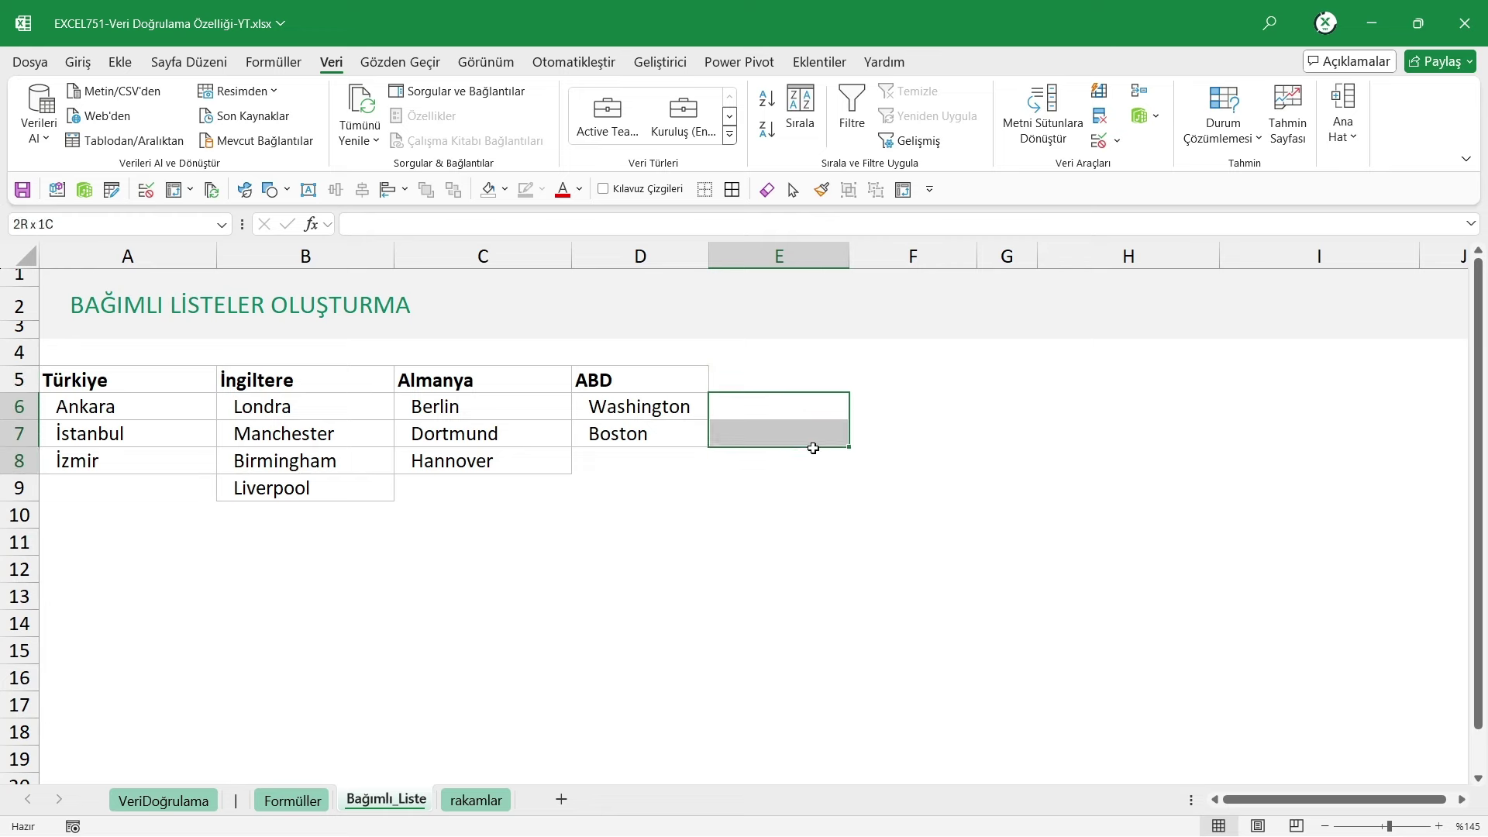
drag(808, 406, 806, 542)
click(799, 431)
click(464, 437)
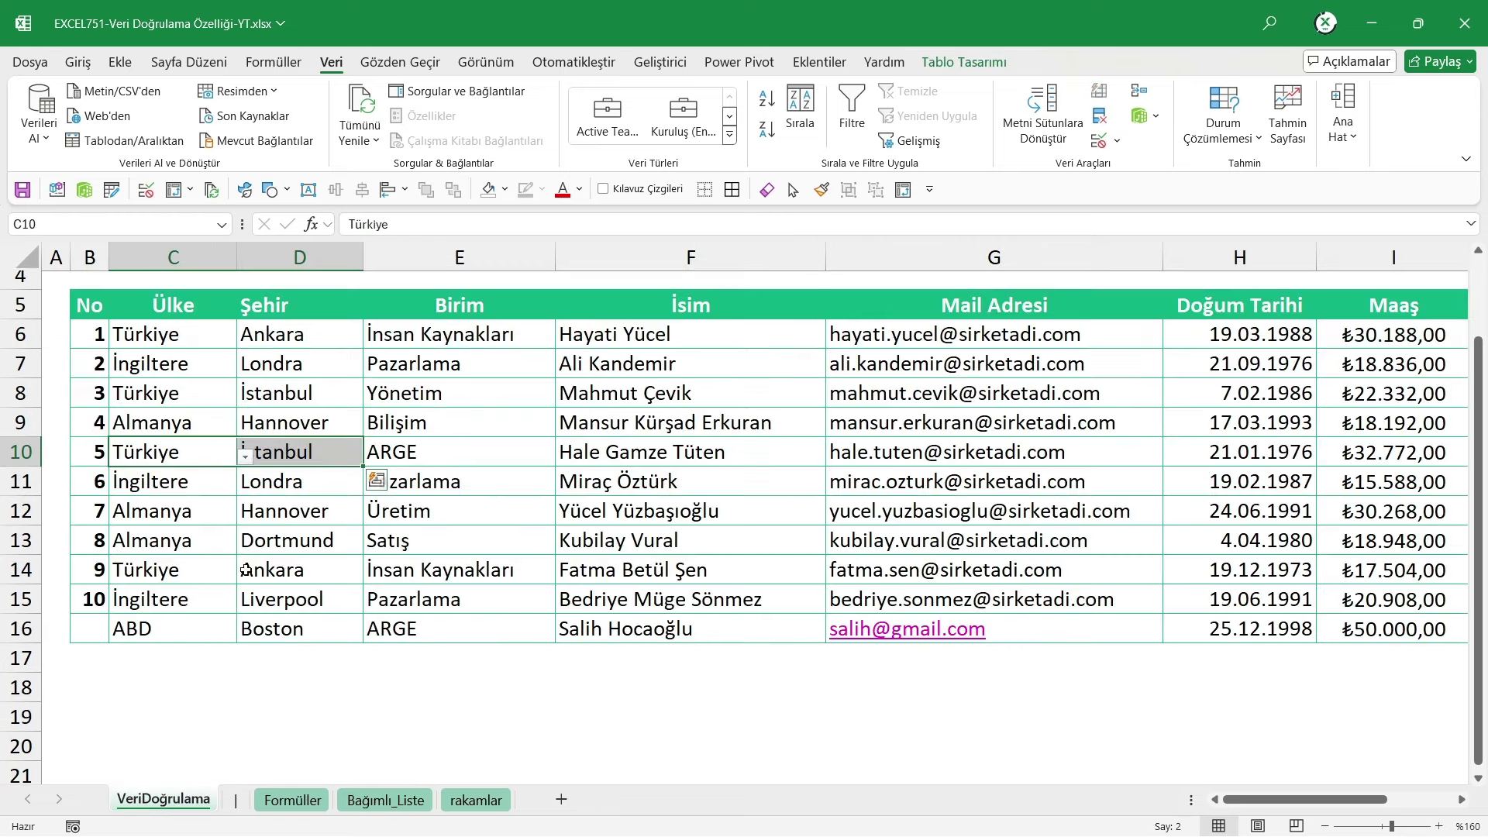
click(219, 540)
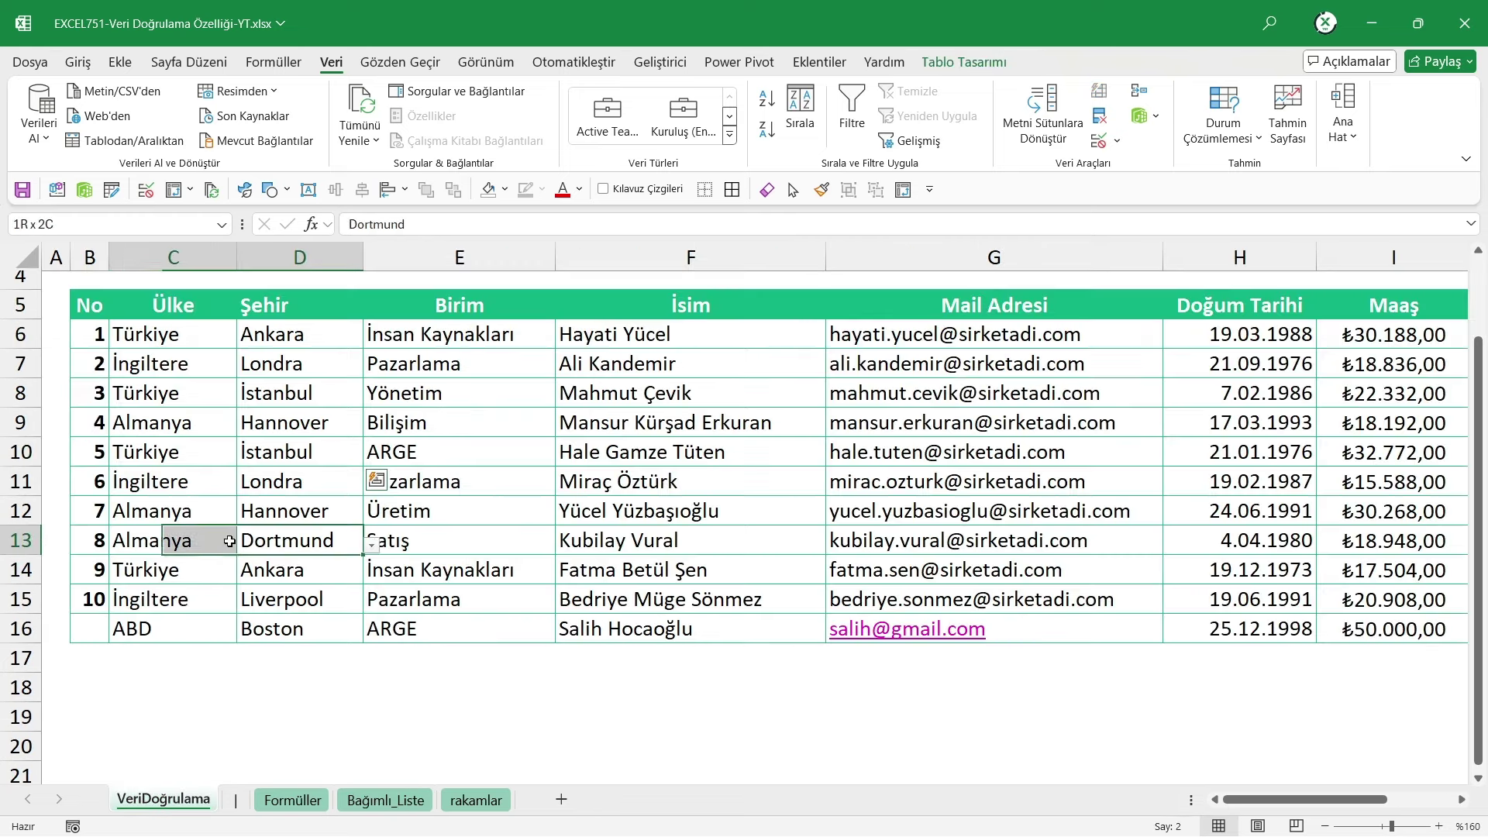
click(294, 603)
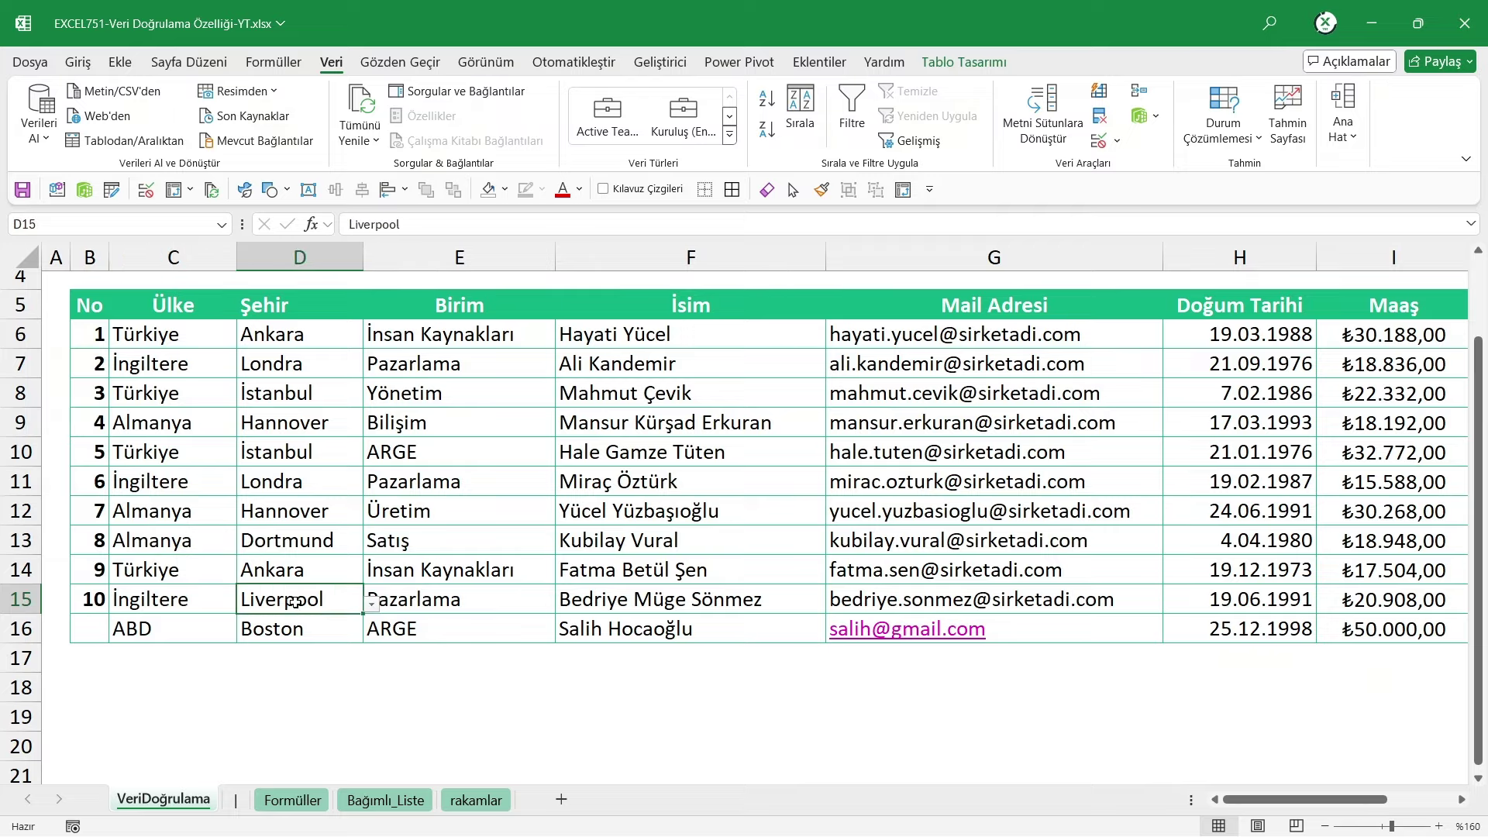